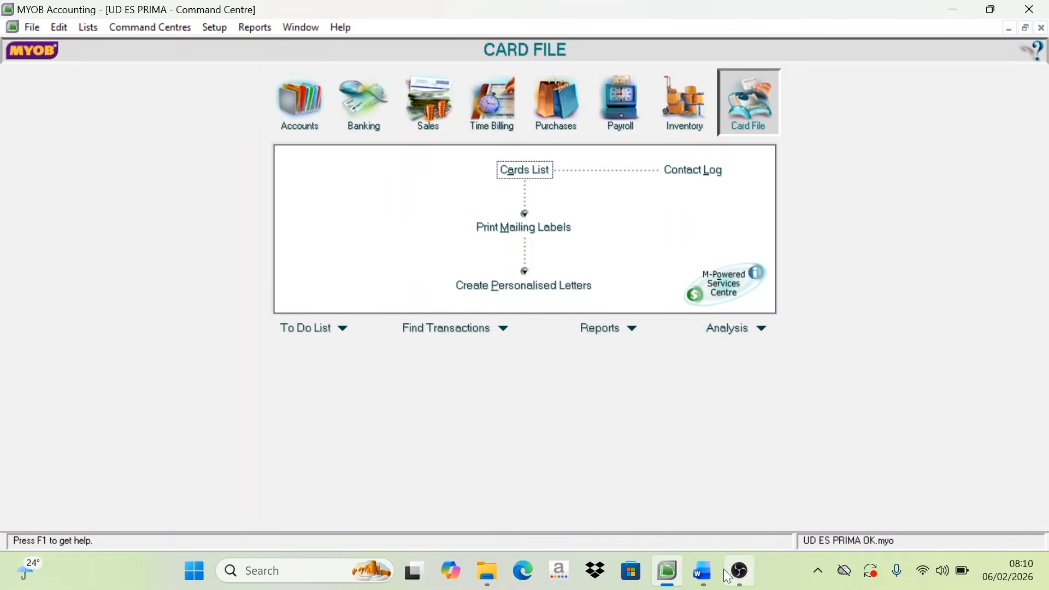
- Switch to the Word document and review the inventory, receivable and payable balance lists and the first cash payment voucher
{"action": "left_click", "coordinate": [703, 571]}
{"action": "scroll", "coordinate": [500, 245], "scroll_direction": "down", "scroll_amount": 1}
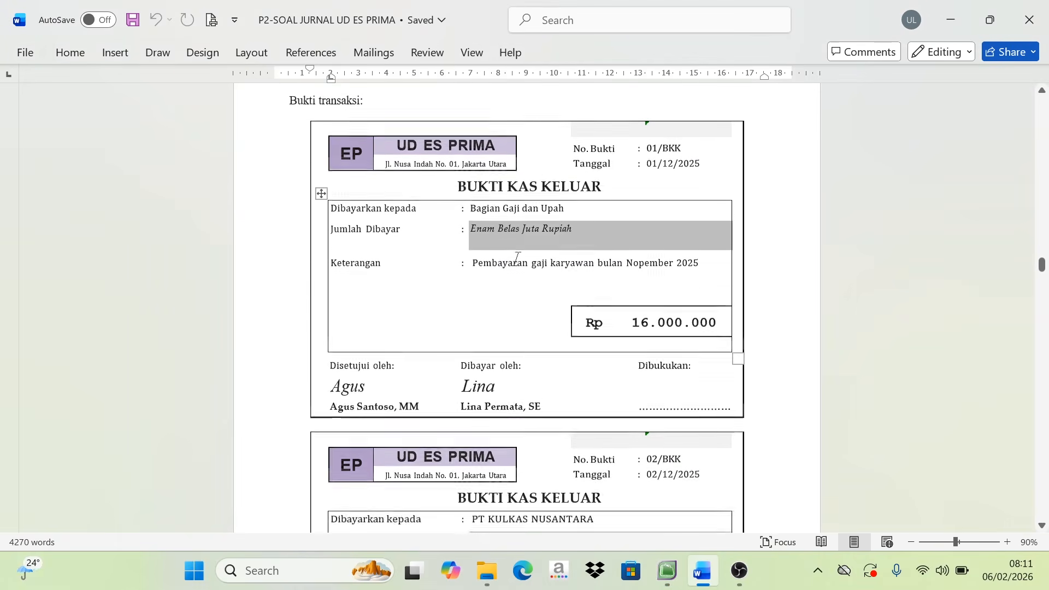
{"action": "scroll", "coordinate": [536, 283], "scroll_direction": "up", "scroll_amount": 12}
{"action": "scroll", "coordinate": [526, 305], "scroll_direction": "up", "scroll_amount": 10}
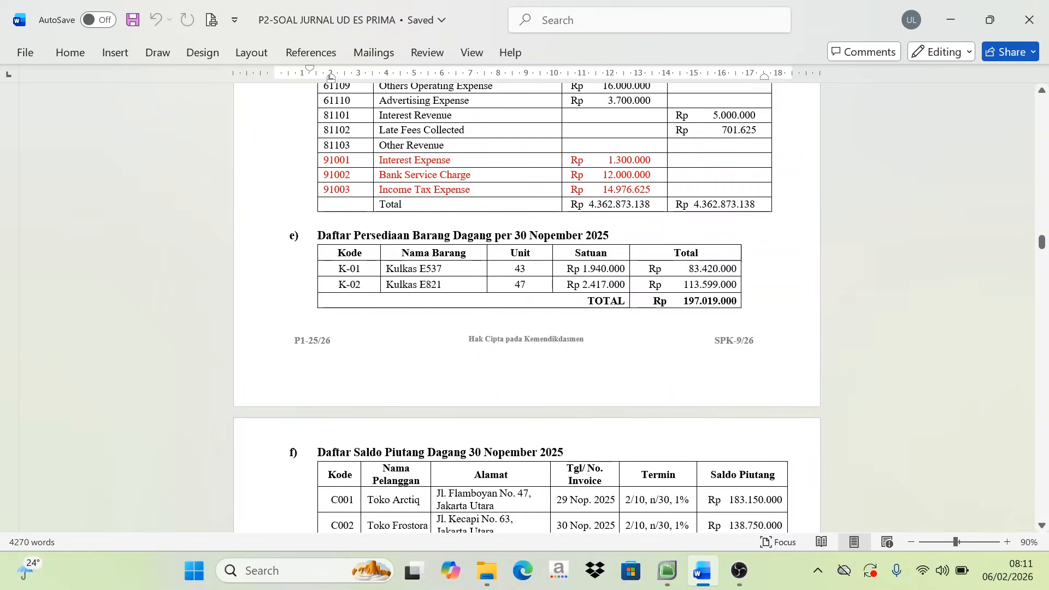
{"action": "scroll", "coordinate": [420, 240], "scroll_direction": "down", "scroll_amount": 4}
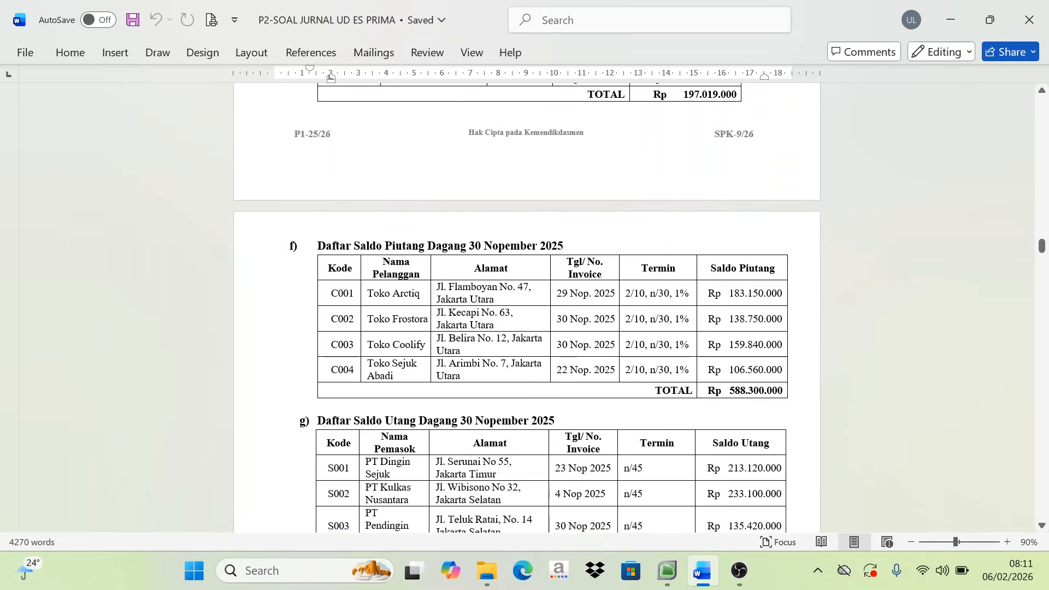
{"action": "scroll", "coordinate": [527, 307], "scroll_direction": "down", "scroll_amount": 7}
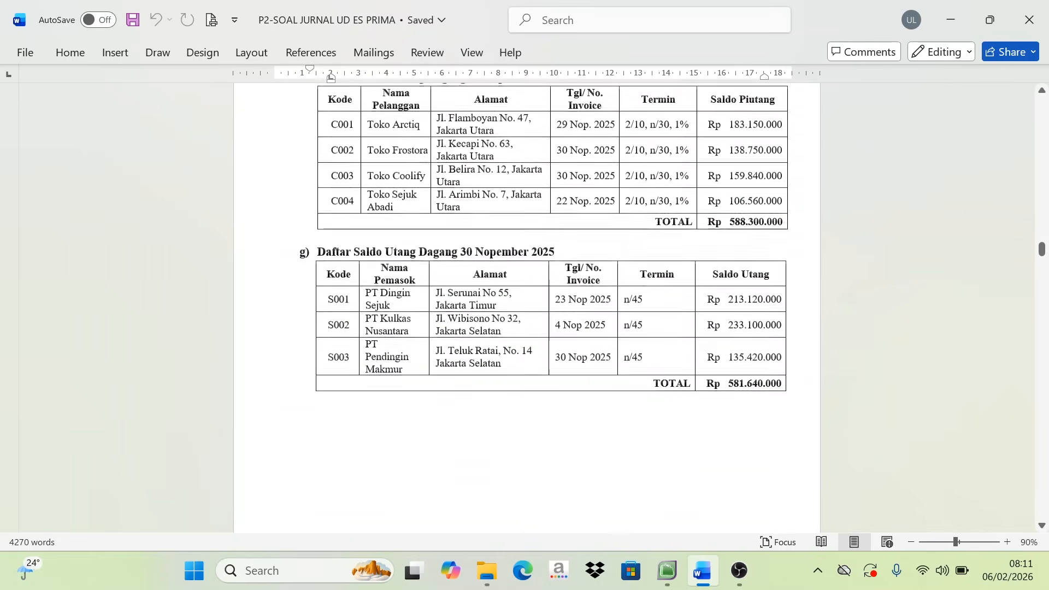
{"action": "scroll", "coordinate": [461, 382], "scroll_direction": "down", "scroll_amount": 12}
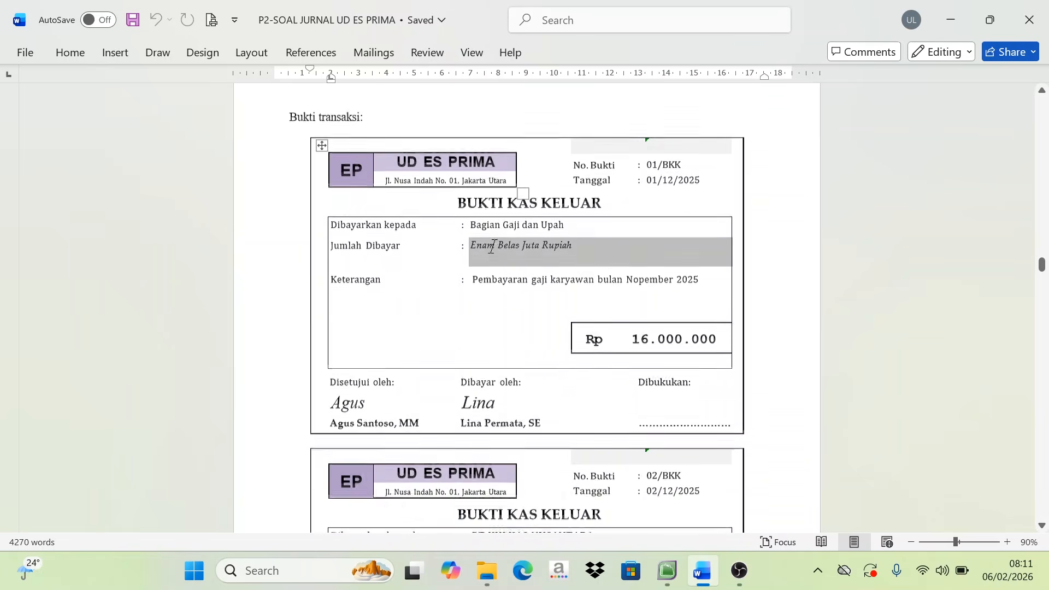
- Arrange MYOB on one half of the screen and the Word document beside it, with voucher 01/BKK fully in view
{"action": "left_click", "coordinate": [667, 570]}
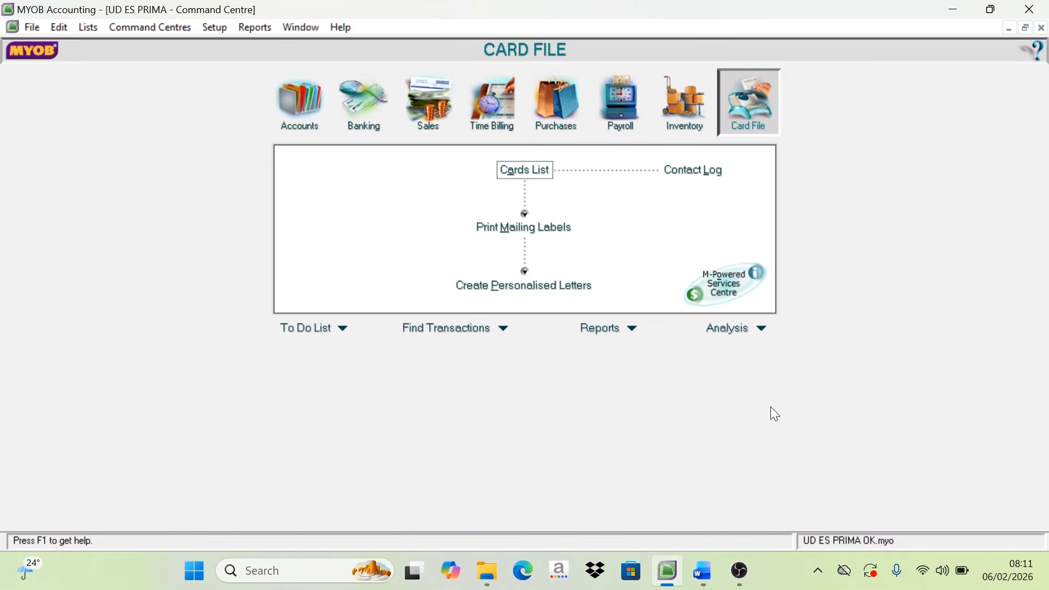
{"action": "key", "text": "super+Right"}
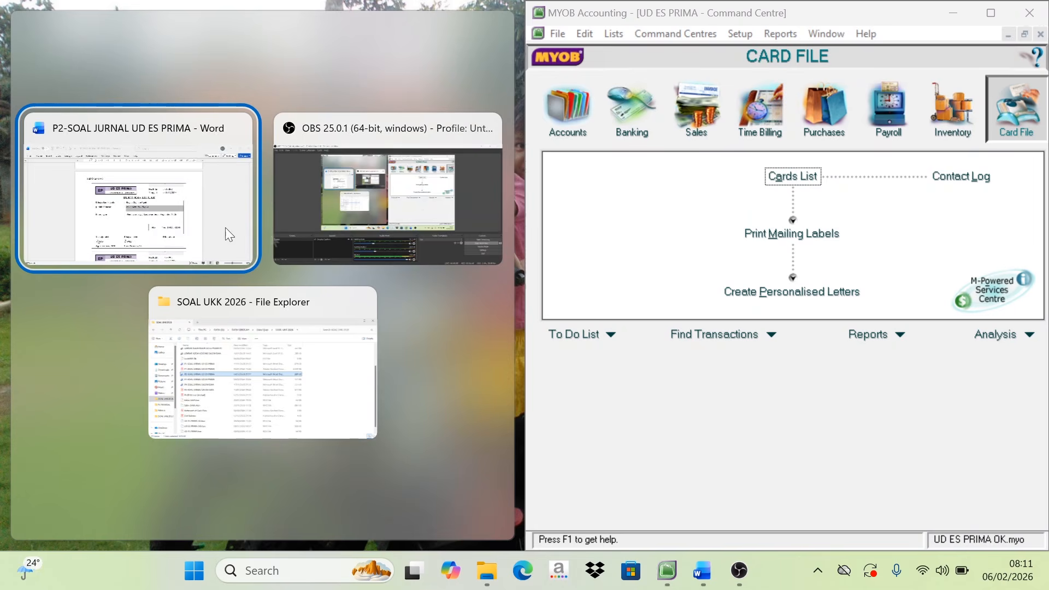
{"action": "double_click", "coordinate": [976, 15]}
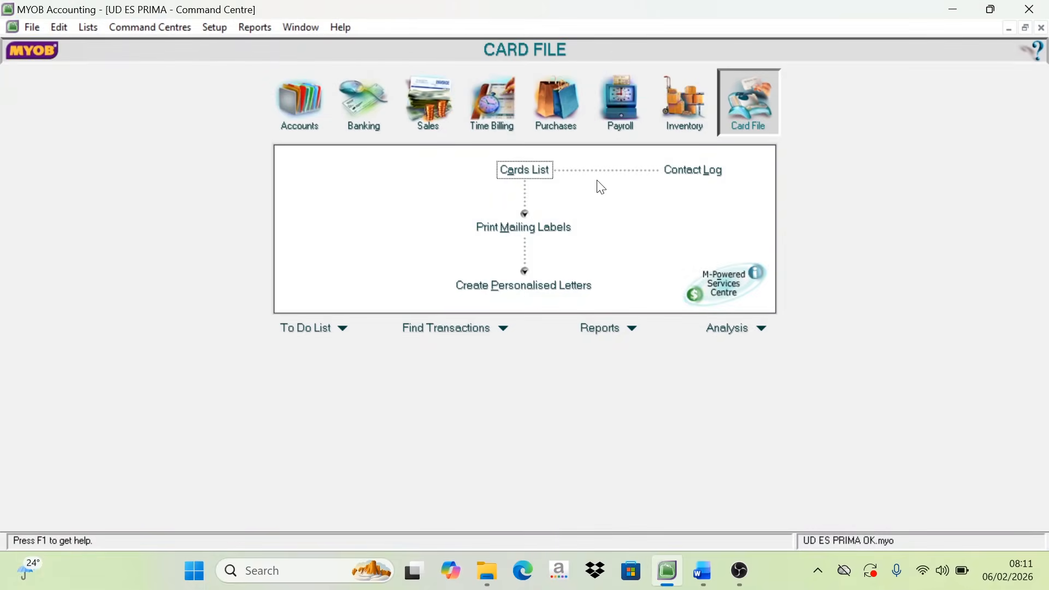
{"action": "key", "text": "super+Left"}
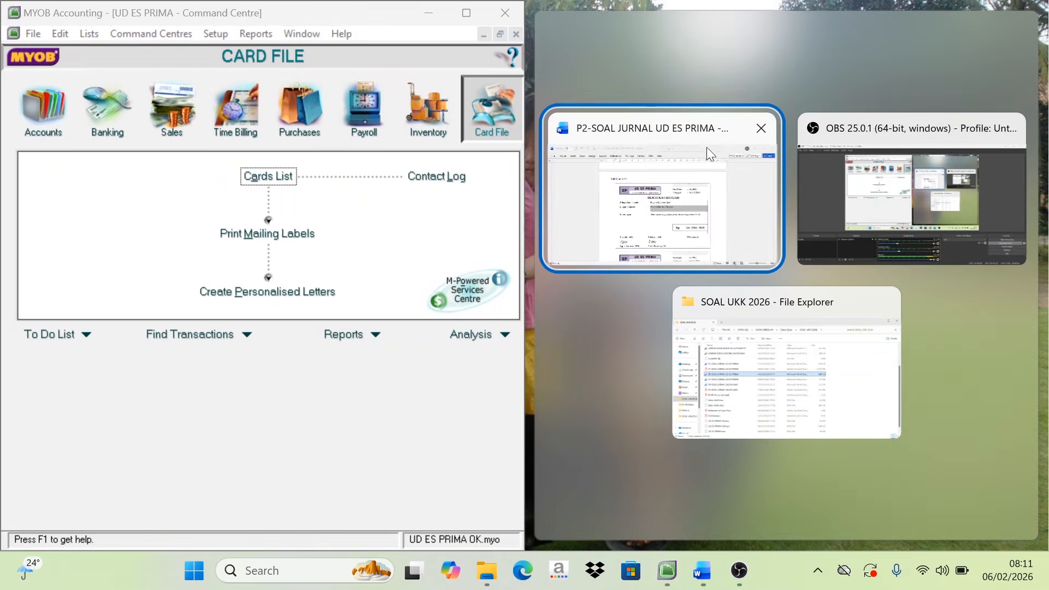
{"action": "left_click", "coordinate": [666, 166]}
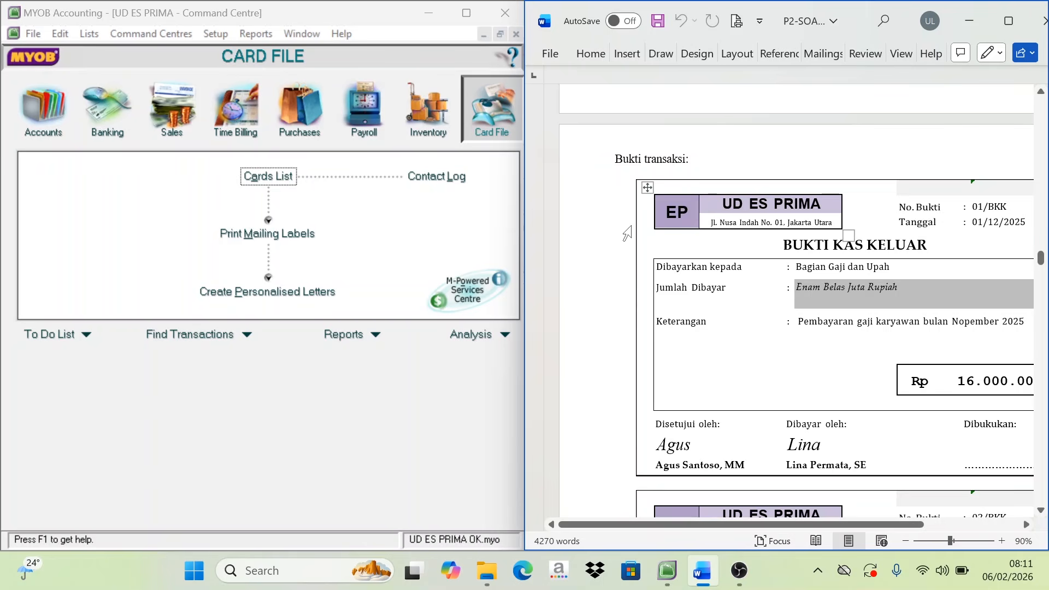
{"action": "left_click_drag", "start_coordinate": [726, 525], "coordinate": [775, 525]}
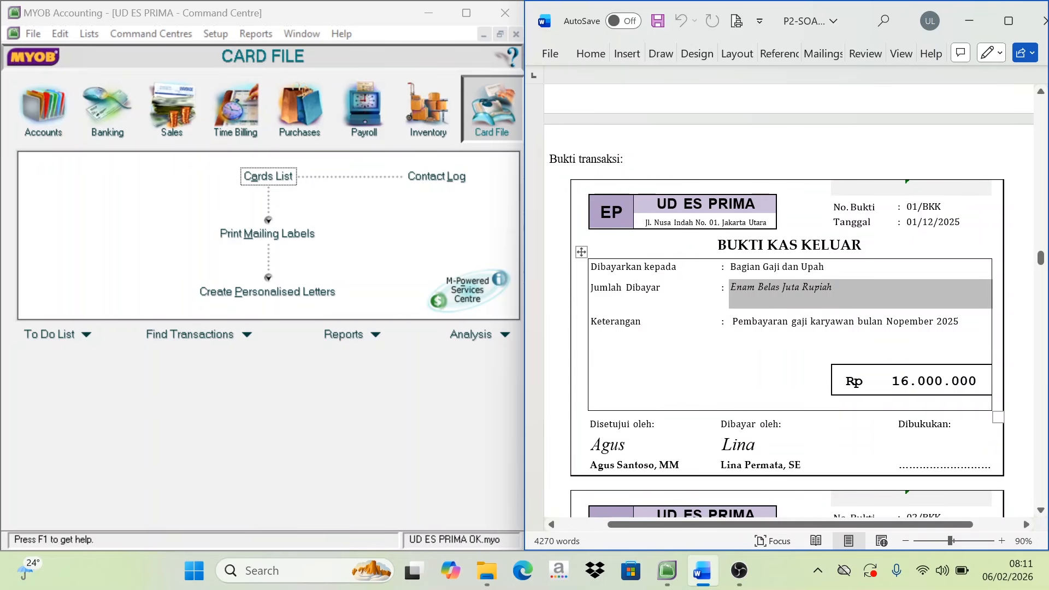
{"action": "scroll", "coordinate": [788, 300], "scroll_direction": "down", "scroll_amount": 1}
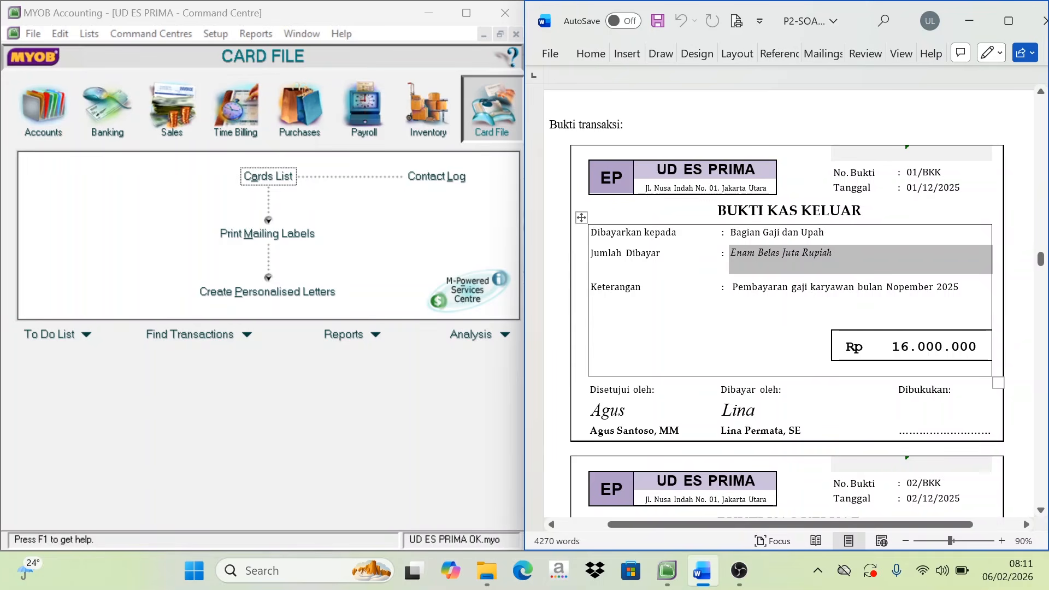
{"action": "left_click", "coordinate": [352, 243]}
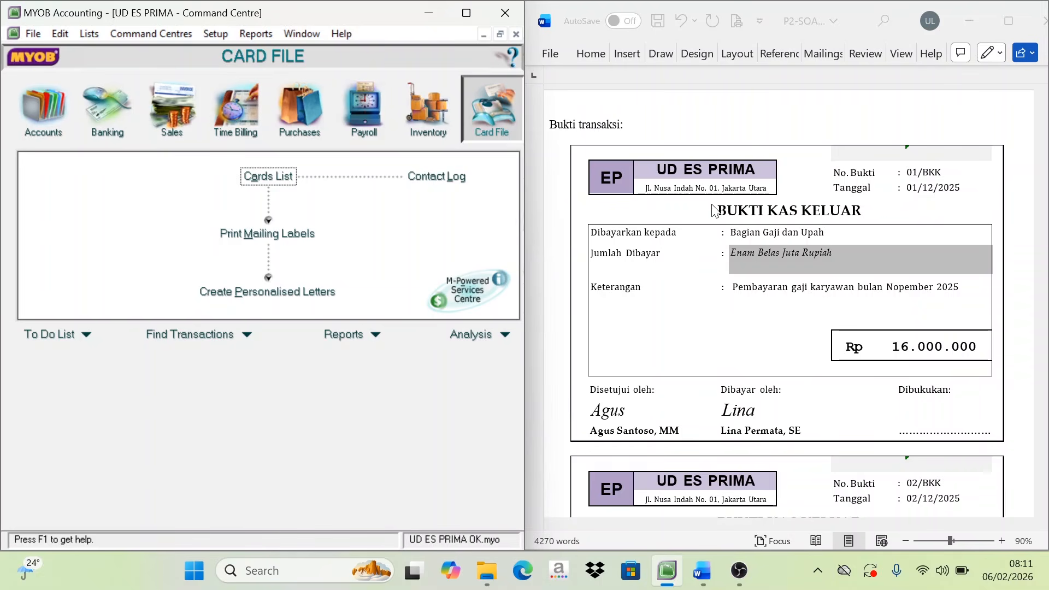
{"action": "scroll", "coordinate": [840, 247], "scroll_direction": "down", "scroll_amount": 1}
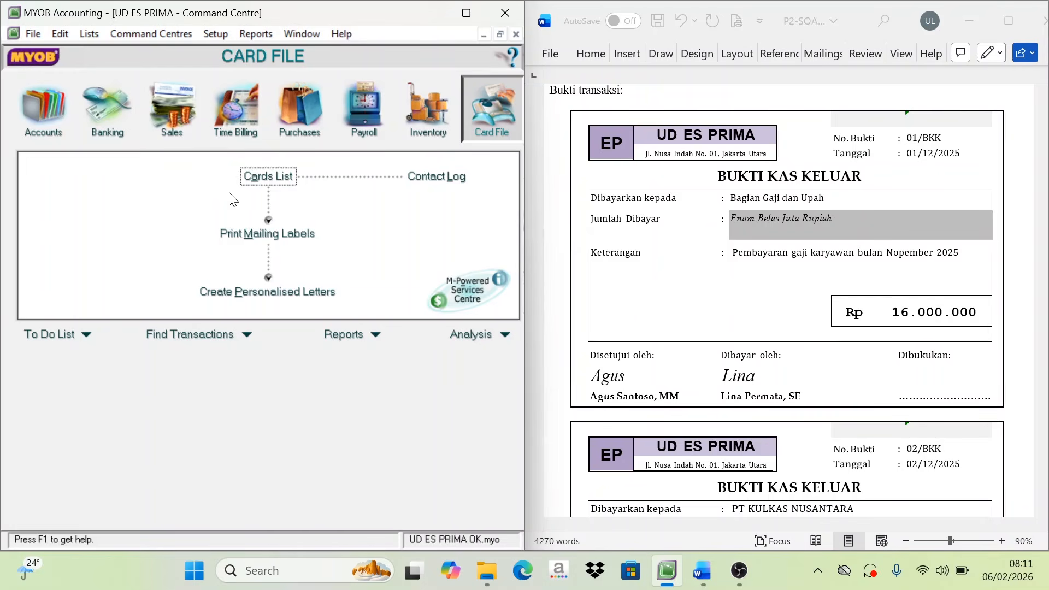
- Start a Spend Money entry in Banking that pays from account 1-1101 Cash In Bank
{"action": "left_click", "coordinate": [104, 138]}
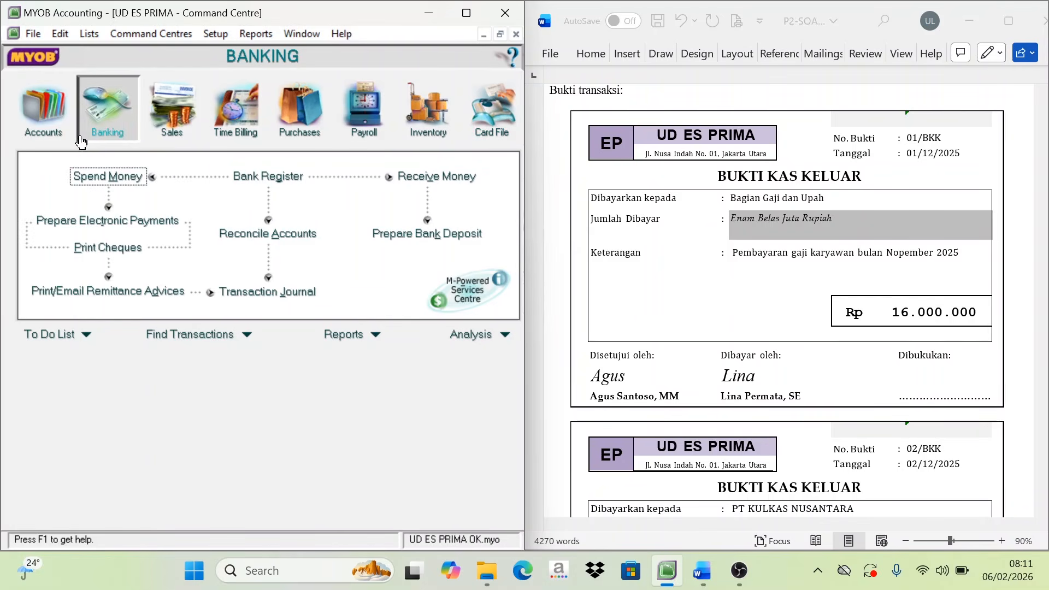
{"action": "left_click", "coordinate": [102, 179]}
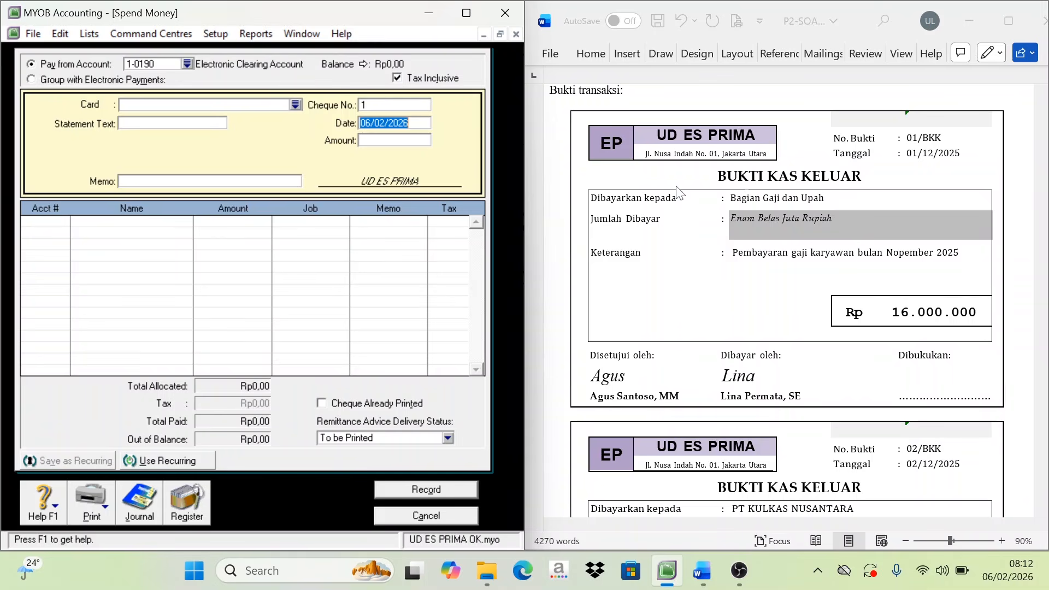
{"action": "left_click", "coordinate": [187, 63]}
{"action": "left_click", "coordinate": [198, 211]}
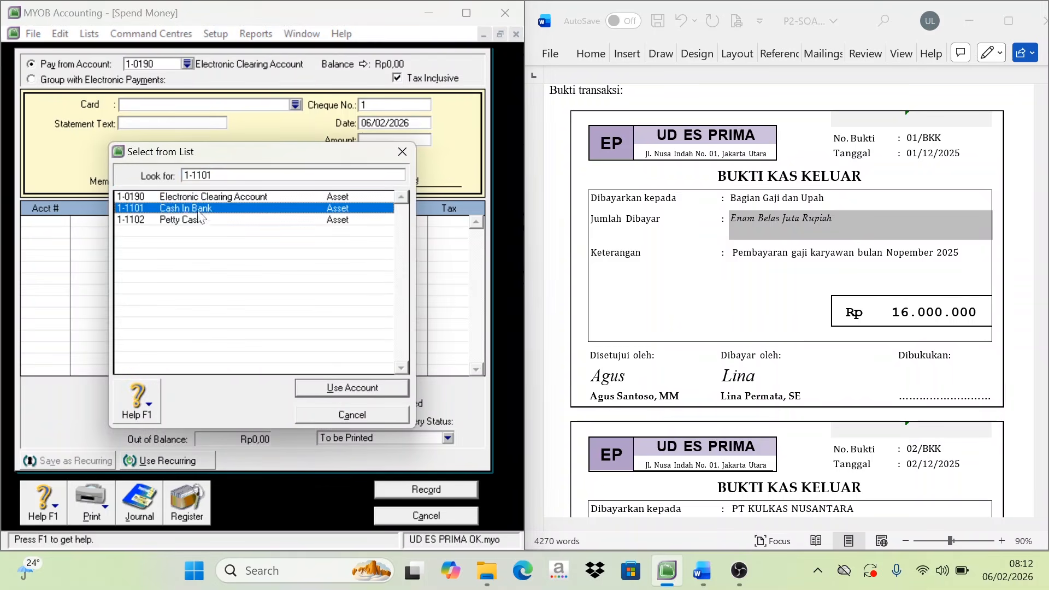
{"action": "left_click", "coordinate": [350, 387]}
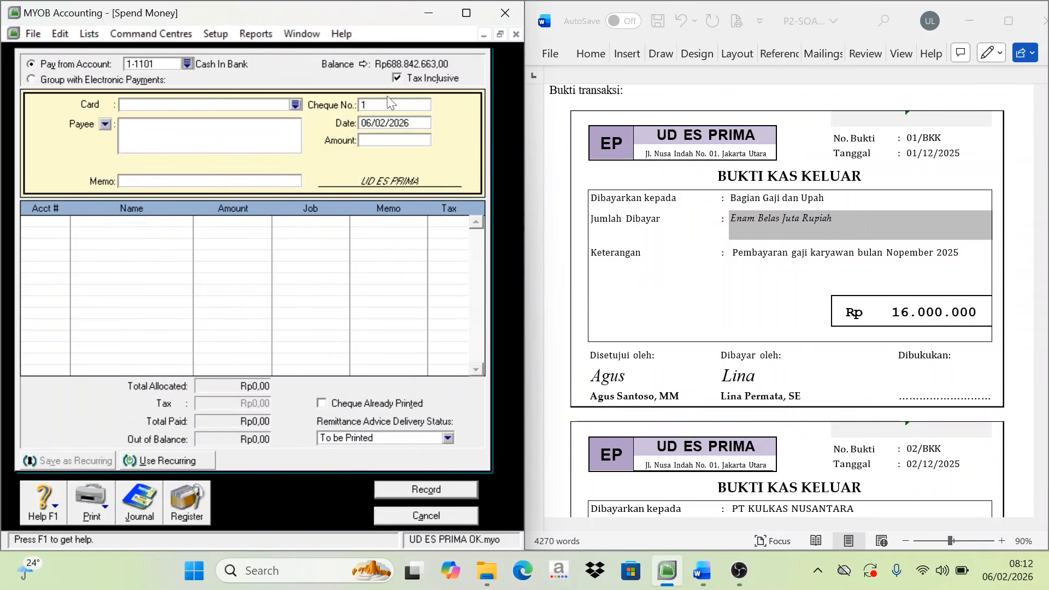
- Enter cheque number 01/bkk, date 1/12/2025 and amount 16000000 for the payment, following the first voucher
{"action": "left_click", "coordinate": [931, 143]}
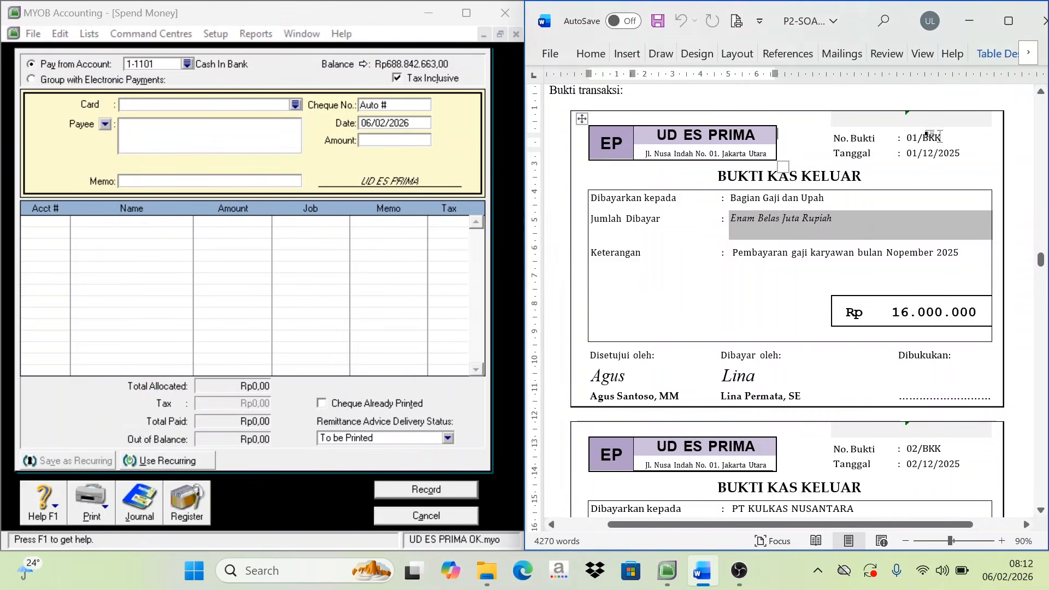
{"action": "left_click", "coordinate": [926, 145]}
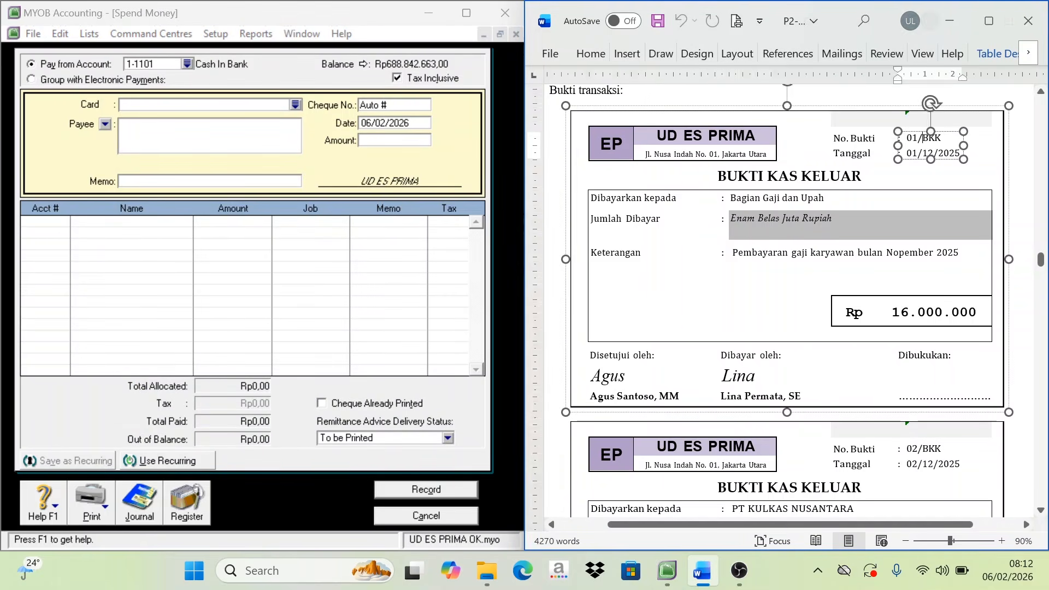
{"action": "left_click", "coordinate": [405, 116]}
{"action": "type", "text": "01/bkk"}
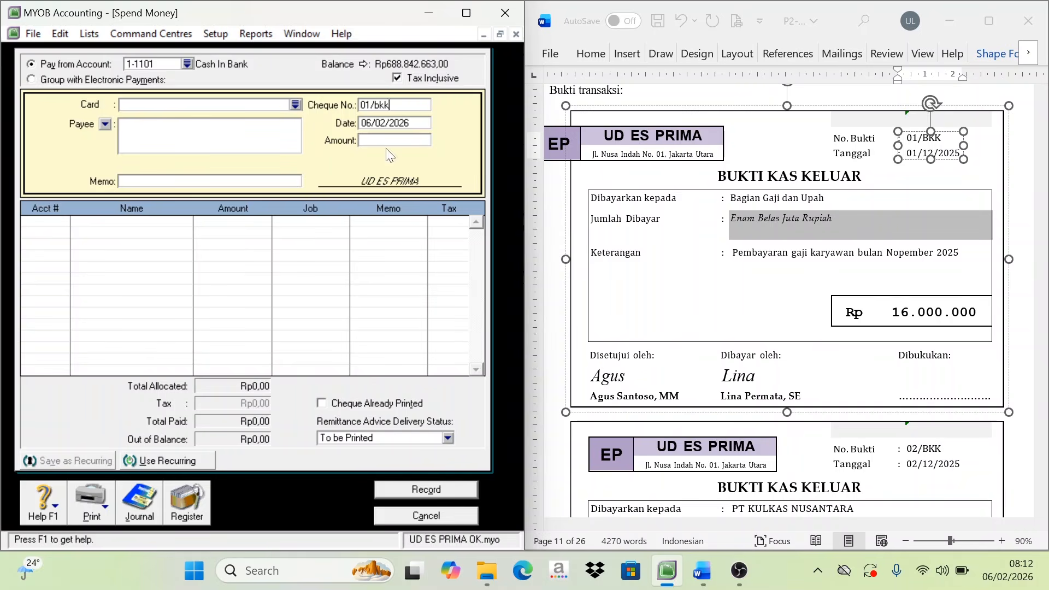
{"action": "key", "text": "Tab"}
{"action": "left_click", "coordinate": [852, 218]}
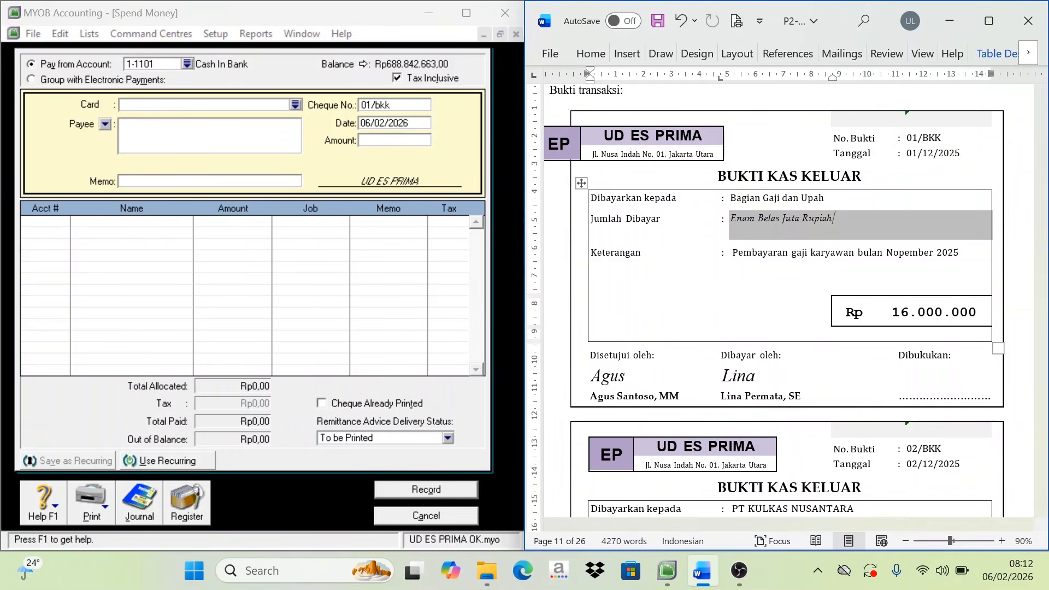
{"action": "key", "text": "alt+Tab"}
{"action": "type", "text": "1/"}
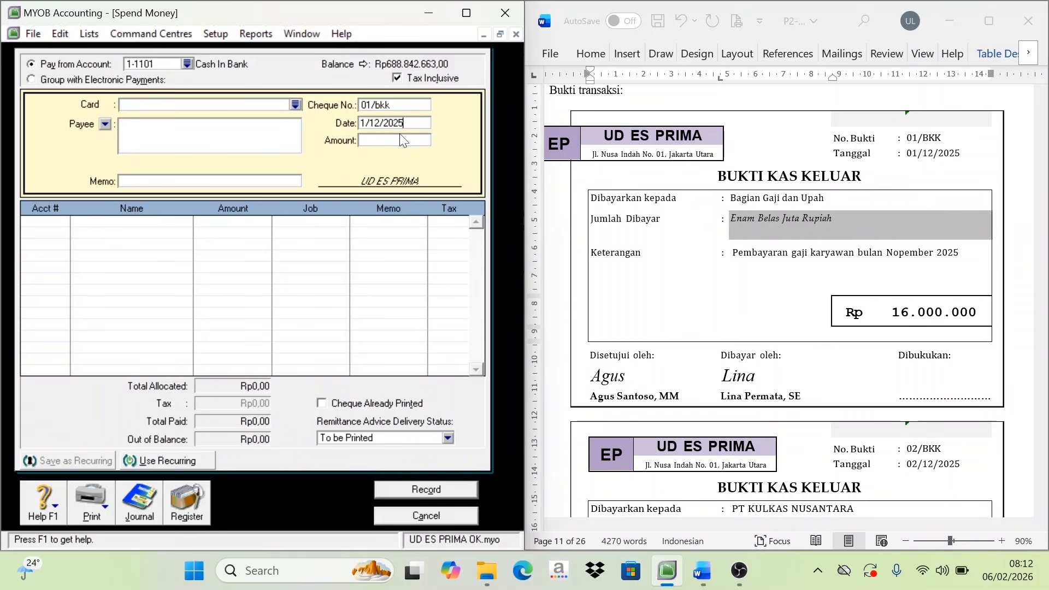
{"action": "key", "text": "Tab"}
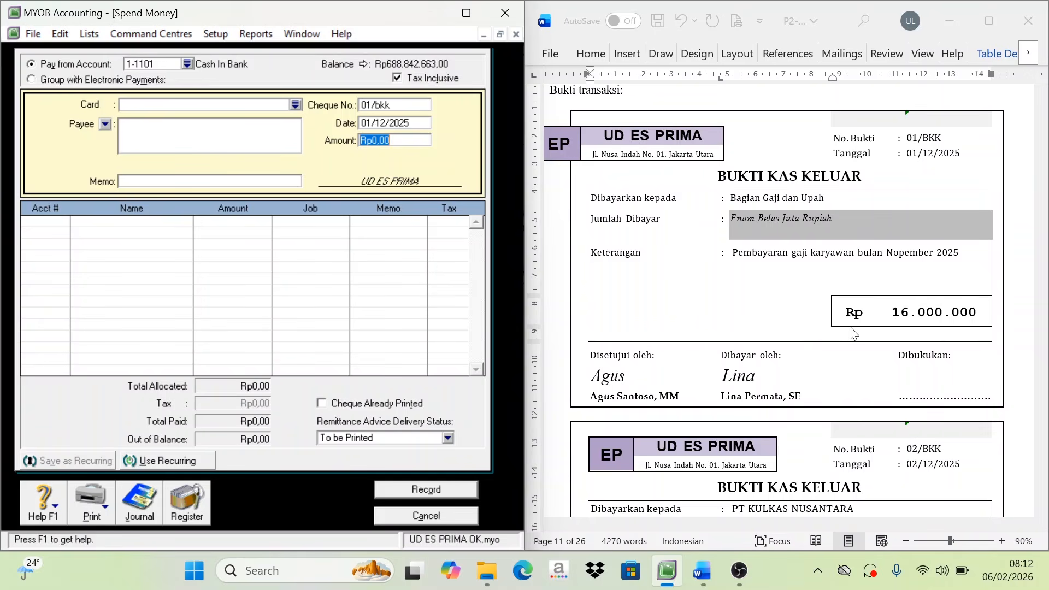
{"action": "type", "text": "16000000"}
- Copy the voucher description "Pembayaran gaji karyawan bulan Nopember 2025" from the Word document into the payment's memo
{"action": "scroll", "coordinate": [853, 333], "scroll_direction": "up", "scroll_amount": 1}
{"action": "left_click", "coordinate": [834, 254]}
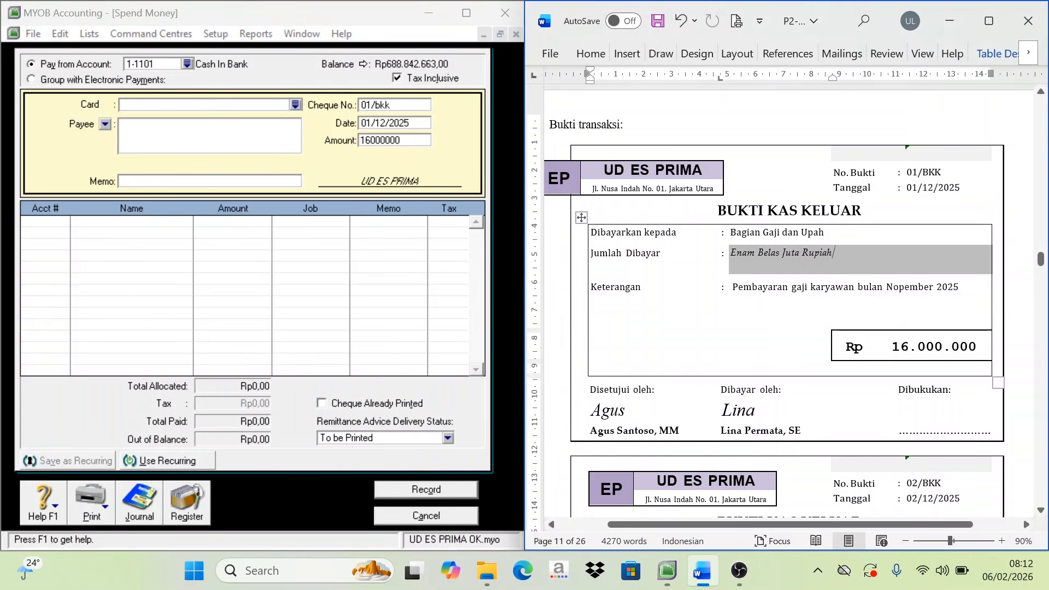
{"action": "left_click_drag", "start_coordinate": [733, 287], "coordinate": [958, 287]}
{"action": "key", "text": "ctrl+c"}
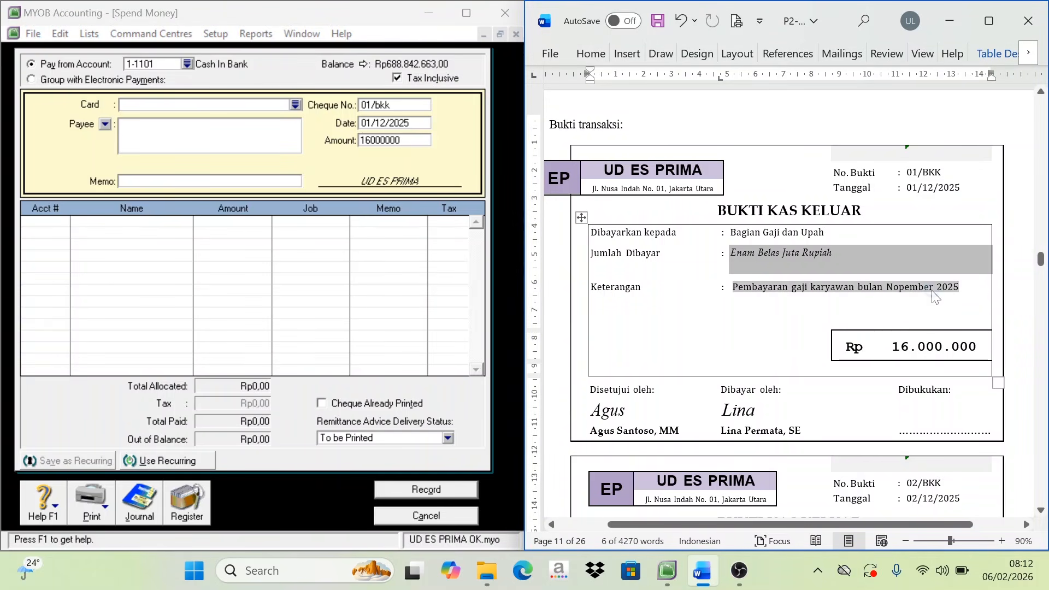
{"action": "left_click", "coordinate": [180, 181]}
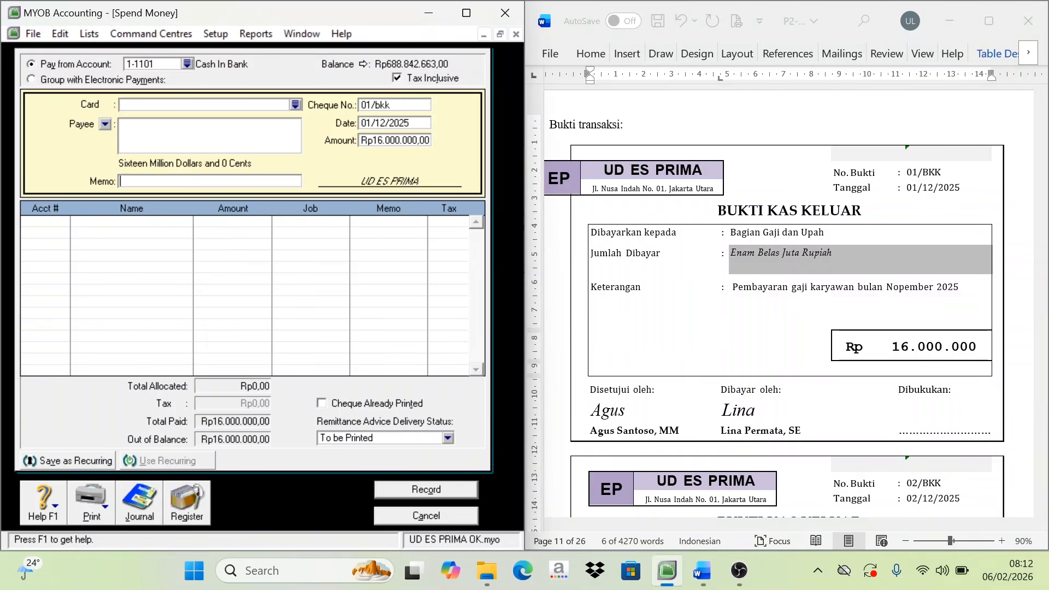
{"action": "key", "text": "ctrl+v"}
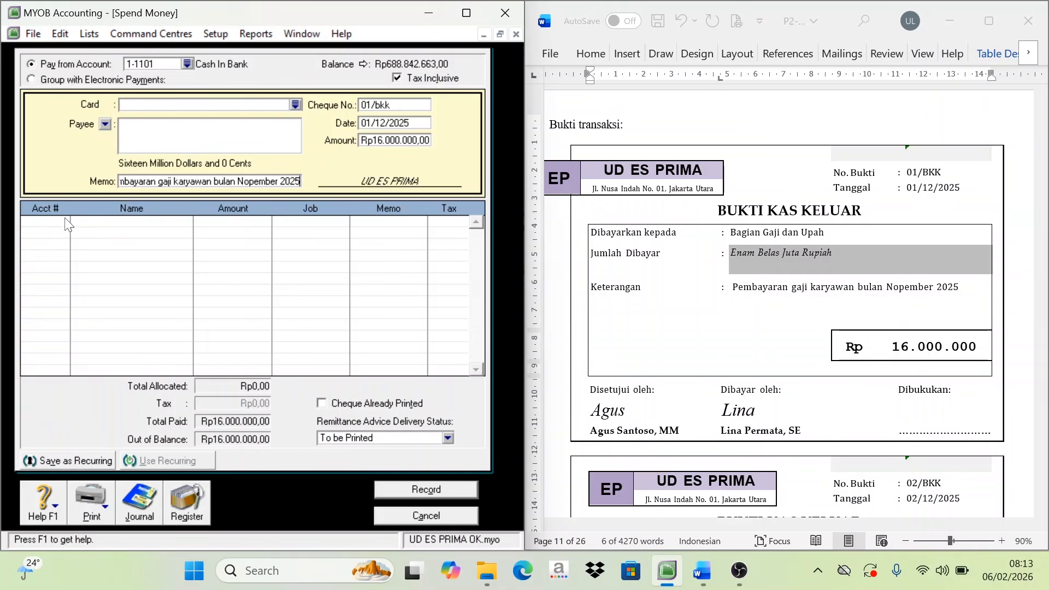
- Allocate the full payment amount to account 2-1202 Accrued Expense on the first line
{"action": "left_click", "coordinate": [53, 228]}
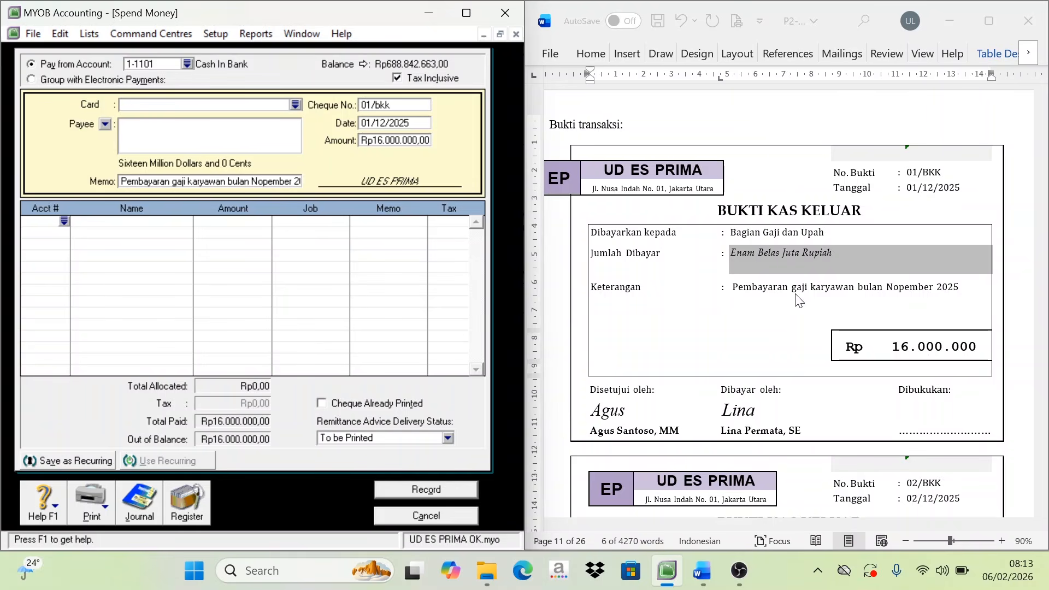
{"action": "left_click", "coordinate": [63, 220]}
{"action": "scroll", "coordinate": [166, 232], "scroll_direction": "up", "scroll_amount": 5}
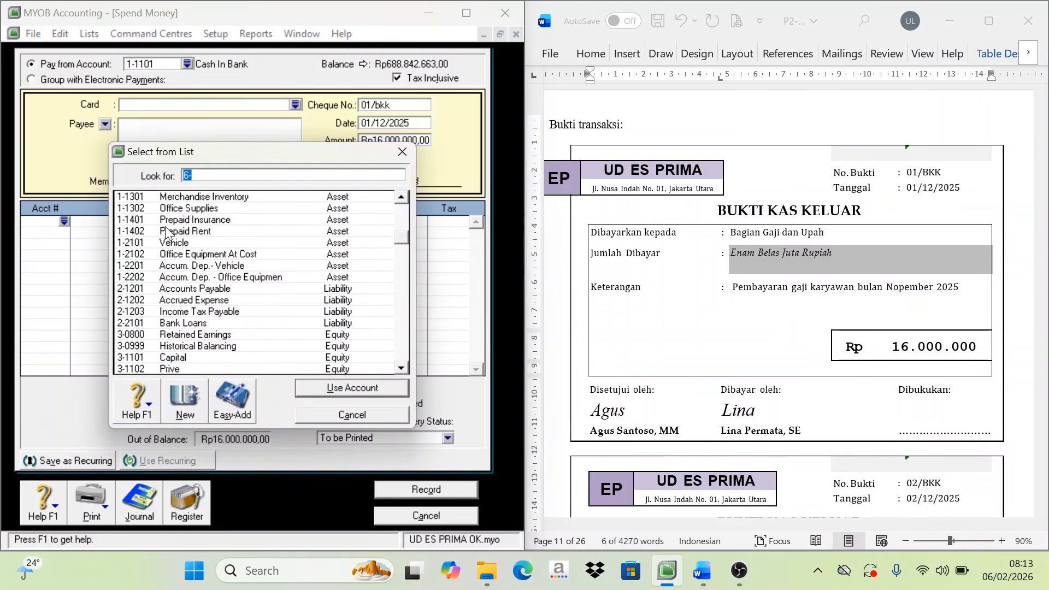
{"action": "scroll", "coordinate": [166, 232], "scroll_direction": "up", "scroll_amount": 2}
{"action": "scroll", "coordinate": [170, 235], "scroll_direction": "down", "scroll_amount": 2}
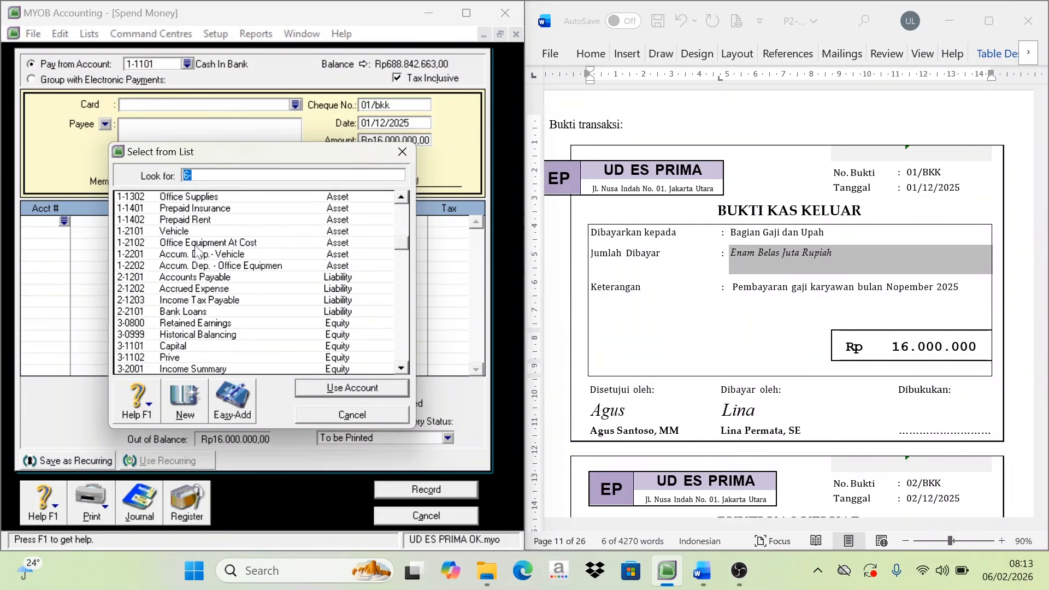
{"action": "left_click", "coordinate": [204, 219]}
{"action": "left_click", "coordinate": [206, 300]}
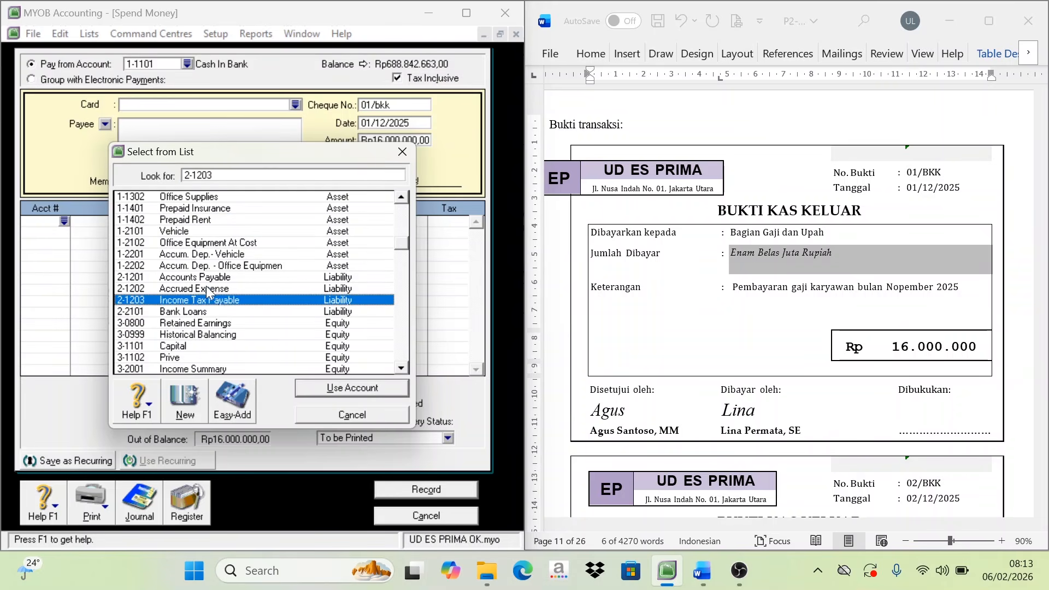
{"action": "left_click", "coordinate": [207, 289]}
{"action": "left_click", "coordinate": [348, 389]}
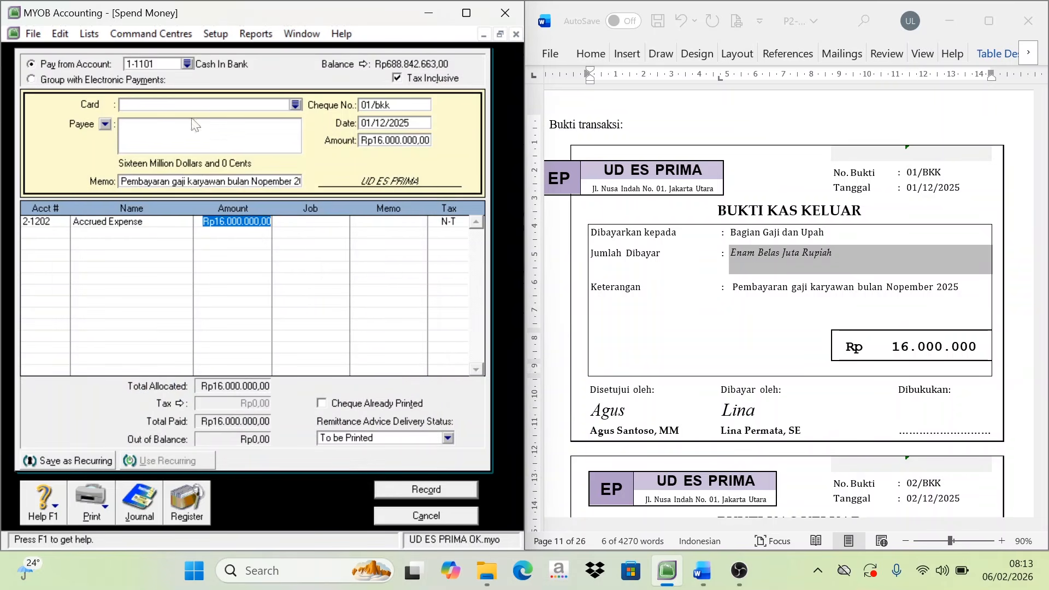
- Record the salary payment and close the Spend Money form
{"action": "left_click", "coordinate": [451, 488]}
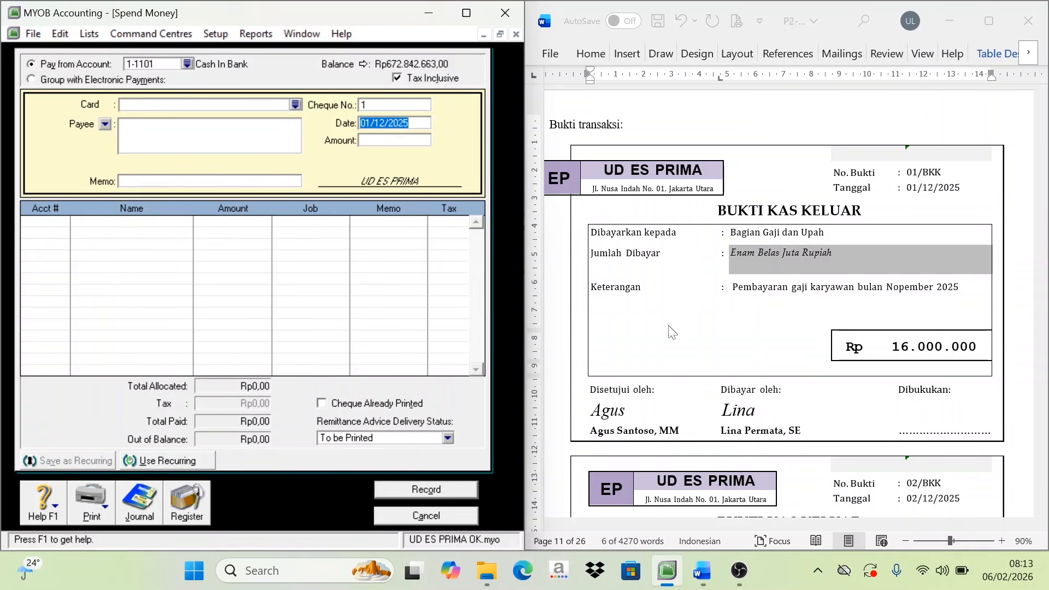
{"action": "left_click", "coordinate": [425, 515]}
{"action": "scroll", "coordinate": [844, 283], "scroll_direction": "down", "scroll_amount": 5}
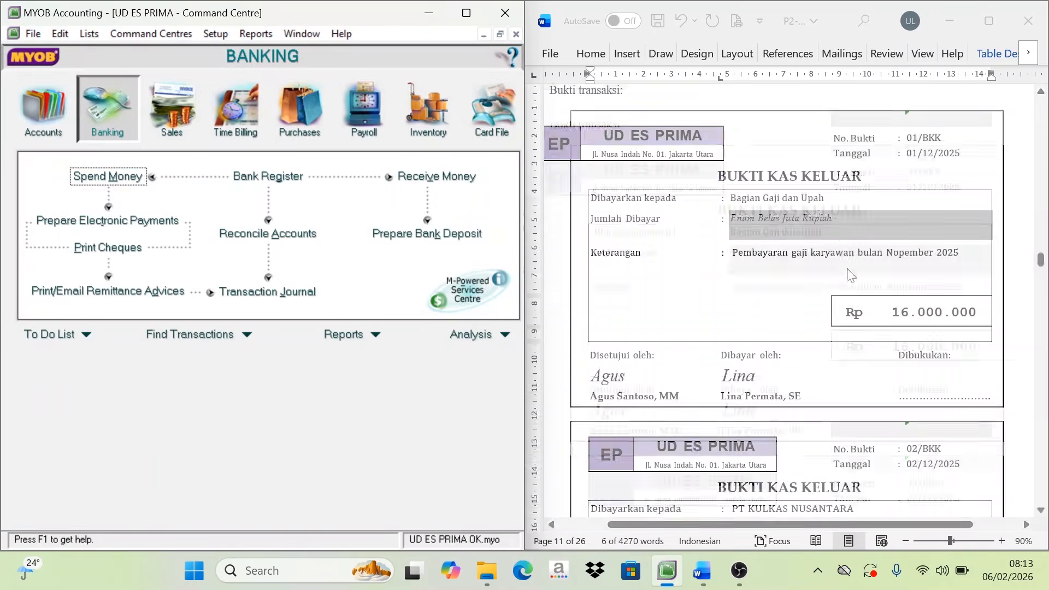
- Open the Pay Bills form for voucher 02/BKK and select PT Kulkas Nusantara as the supplier
{"action": "scroll", "coordinate": [839, 305], "scroll_direction": "down", "scroll_amount": 3}
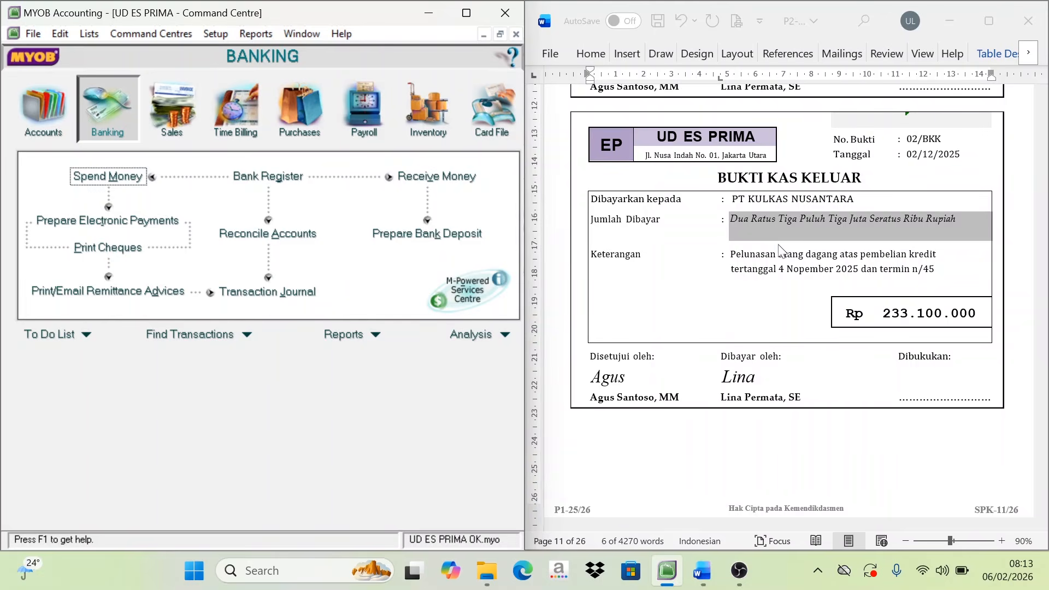
{"action": "scroll", "coordinate": [778, 248], "scroll_direction": "up", "scroll_amount": 6}
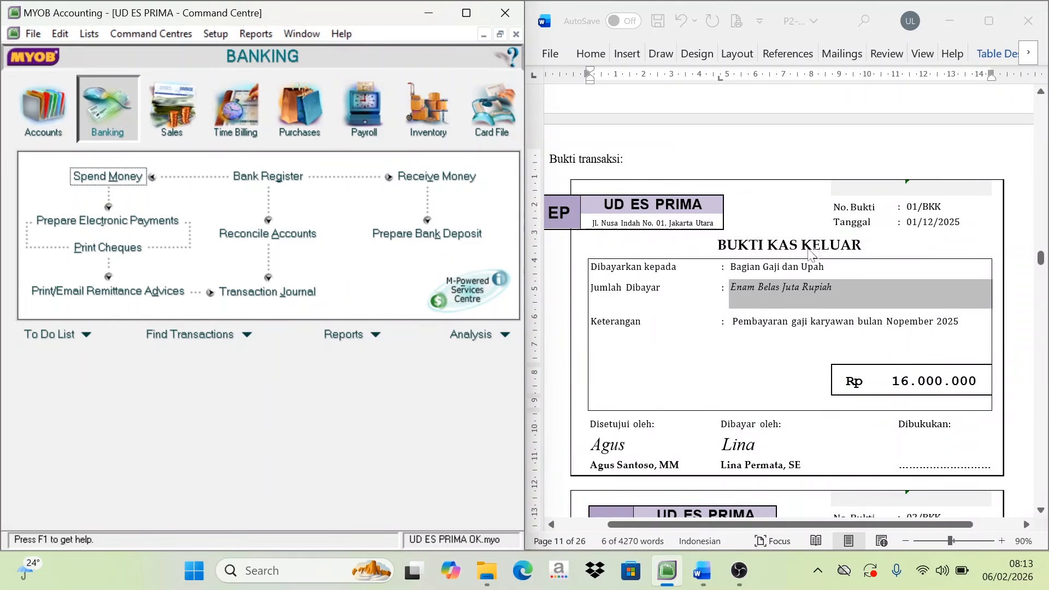
{"action": "scroll", "coordinate": [810, 252], "scroll_direction": "down", "scroll_amount": 6}
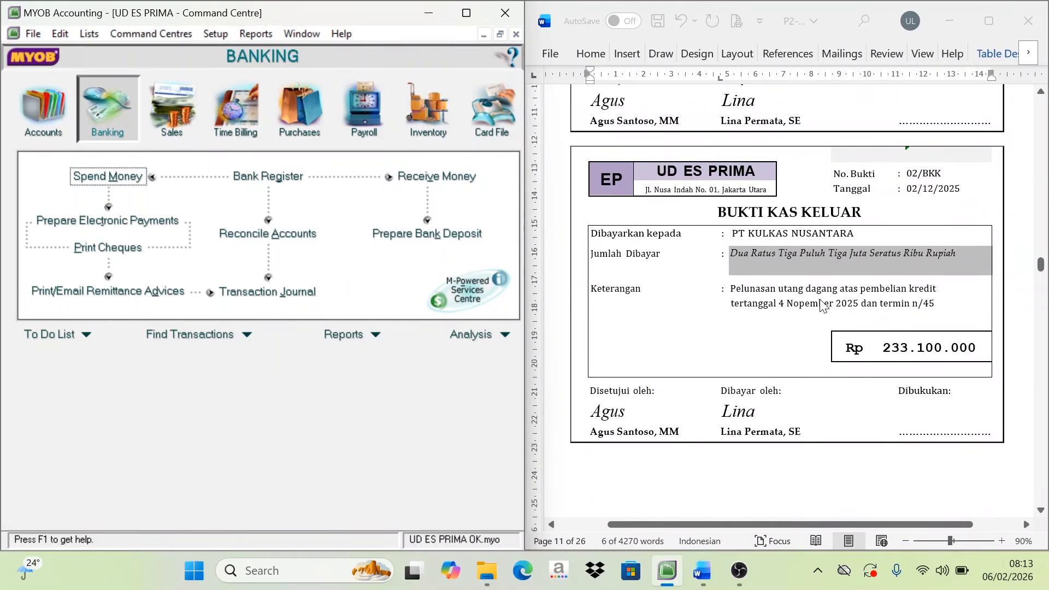
{"action": "scroll", "coordinate": [819, 284], "scroll_direction": "up", "scroll_amount": 6}
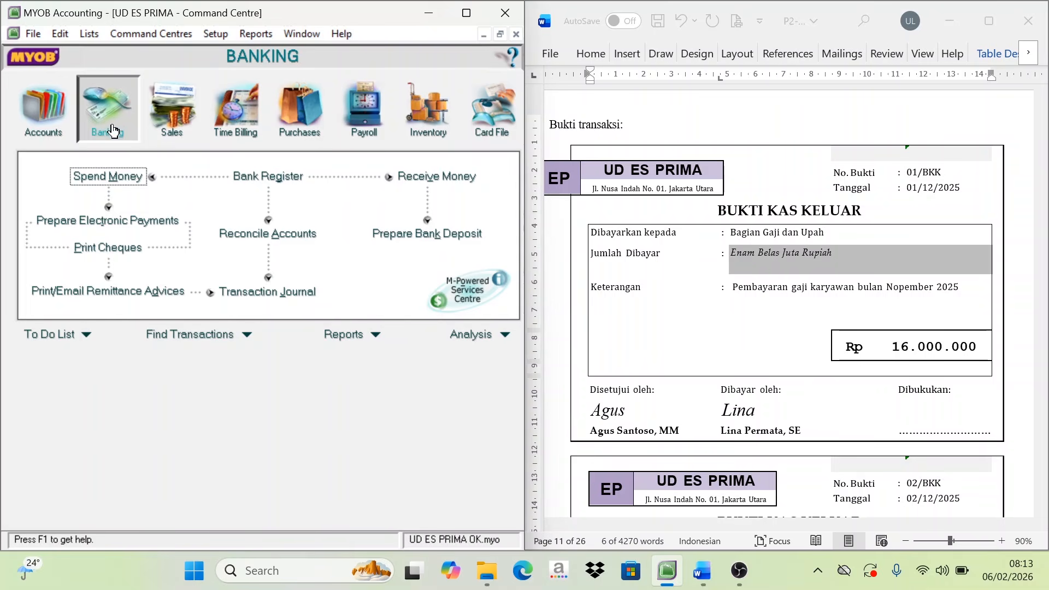
{"action": "scroll", "coordinate": [808, 309], "scroll_direction": "down", "scroll_amount": 5}
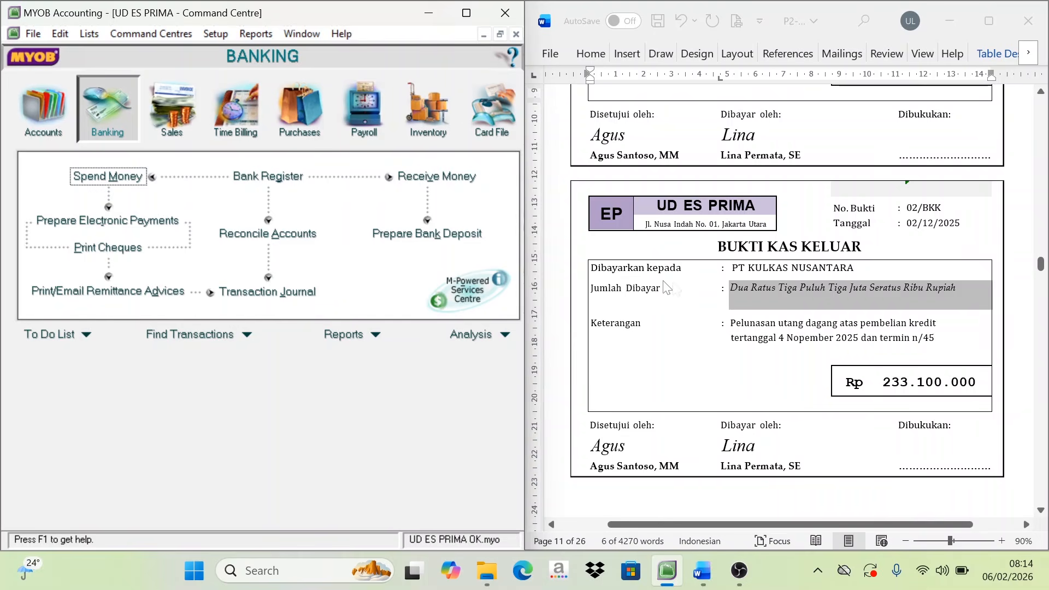
{"action": "left_click", "coordinate": [645, 283]}
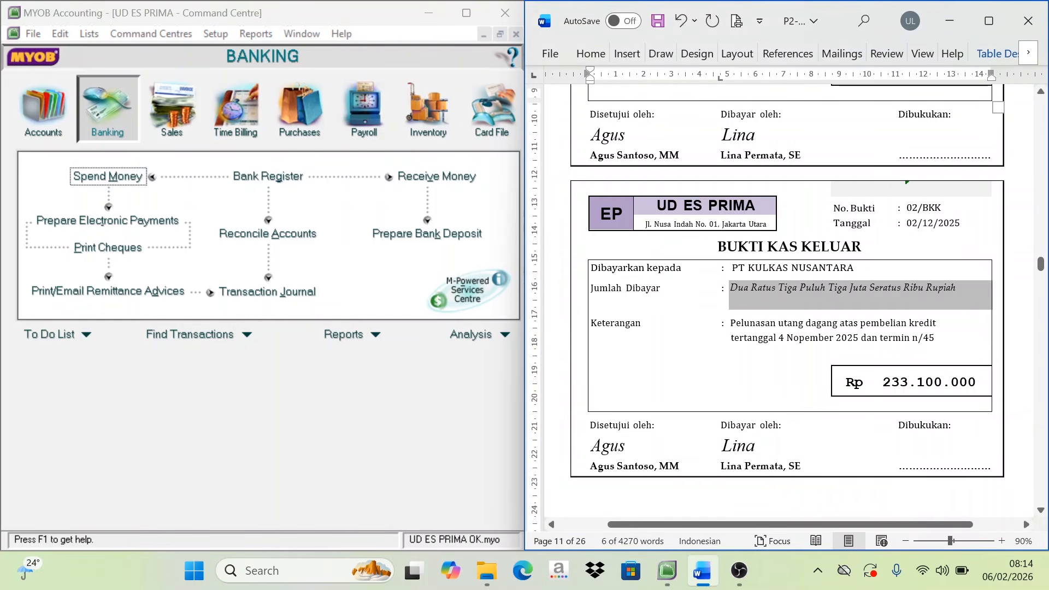
{"action": "left_click", "coordinate": [306, 134]}
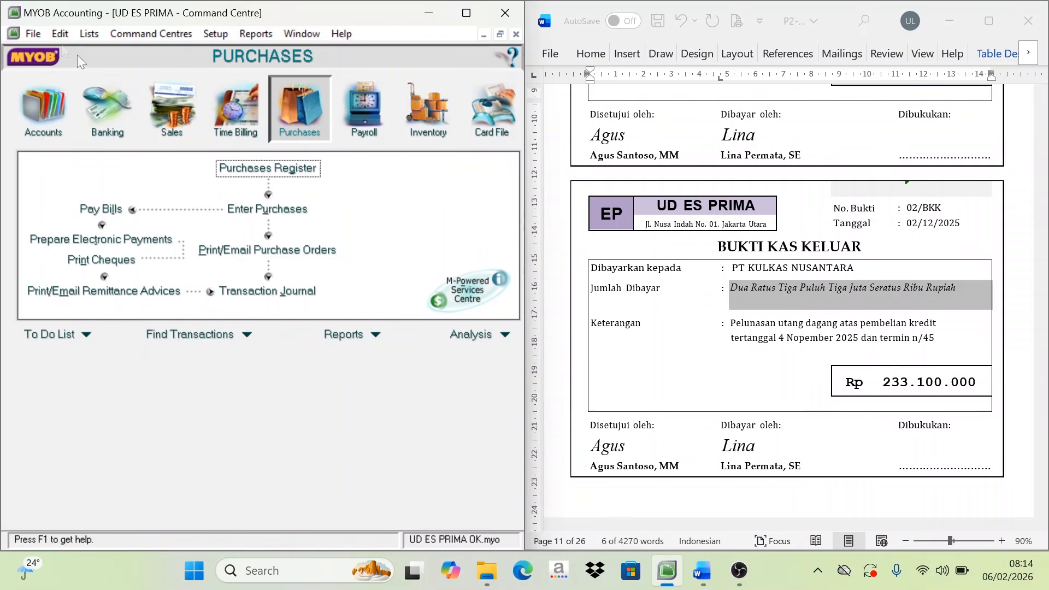
{"action": "left_click", "coordinate": [103, 209]}
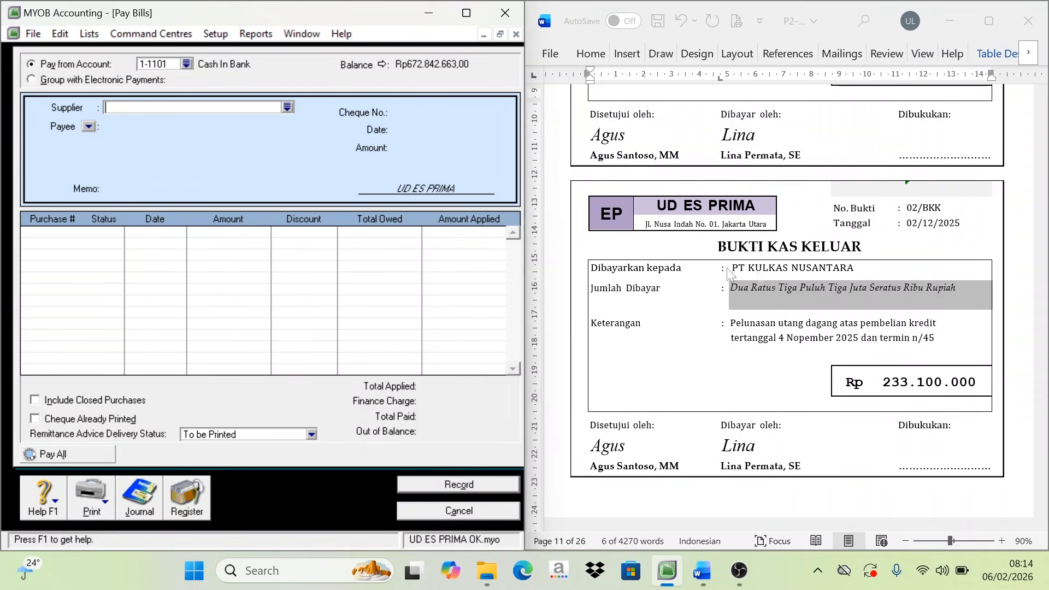
{"action": "left_click", "coordinate": [286, 108]}
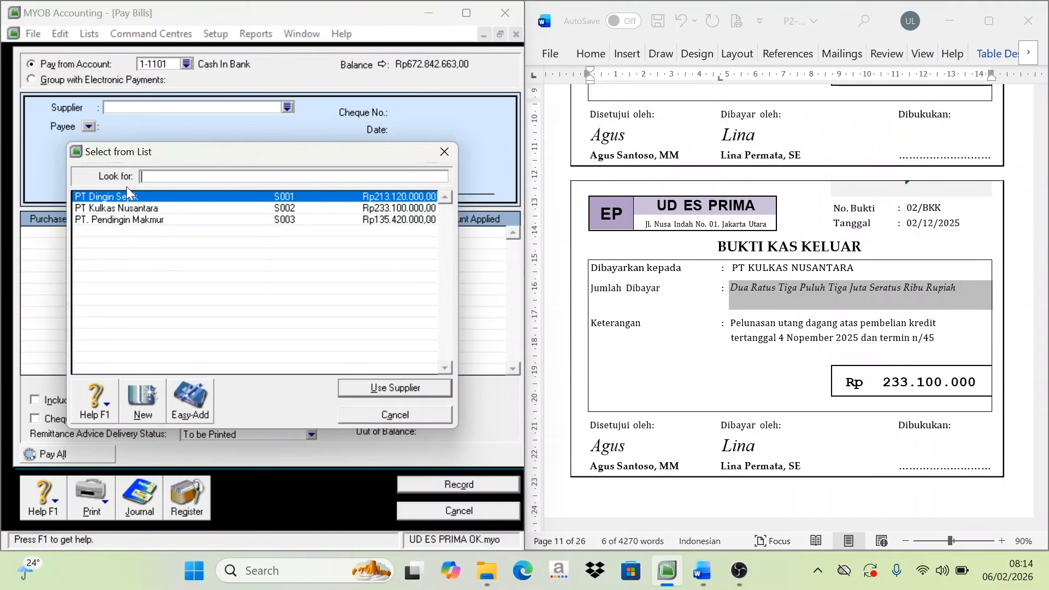
{"action": "left_click", "coordinate": [125, 209]}
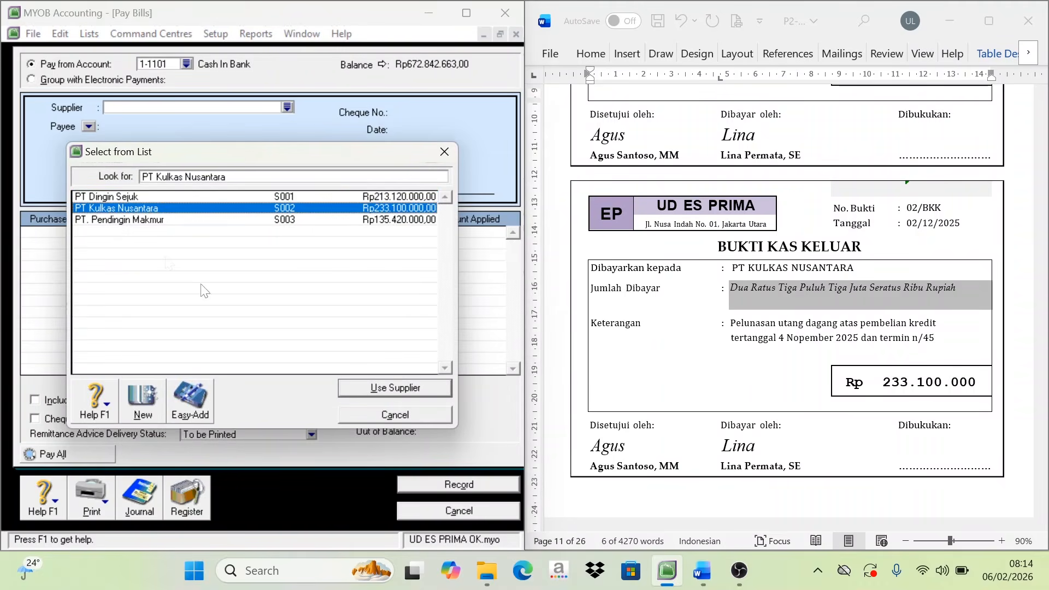
{"action": "left_click", "coordinate": [400, 388]}
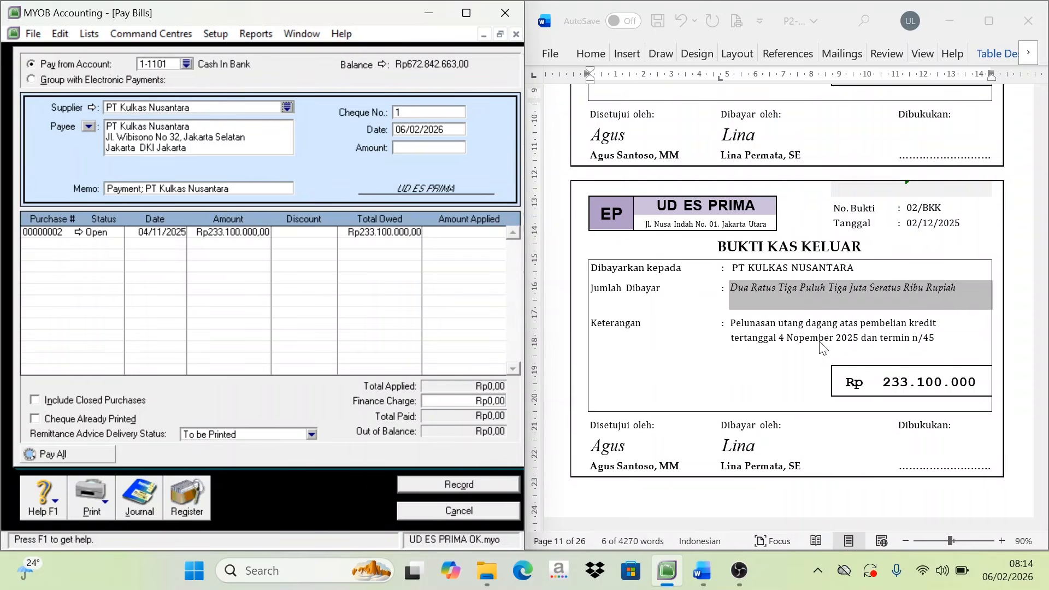
- Enter cheque number 02/bkk, date 2/12/2025 and amount 233100000 for the supplier payment
{"action": "left_click", "coordinate": [402, 113]}
{"action": "type", "text": "02/bkk"}
{"action": "key", "text": "Tab"}
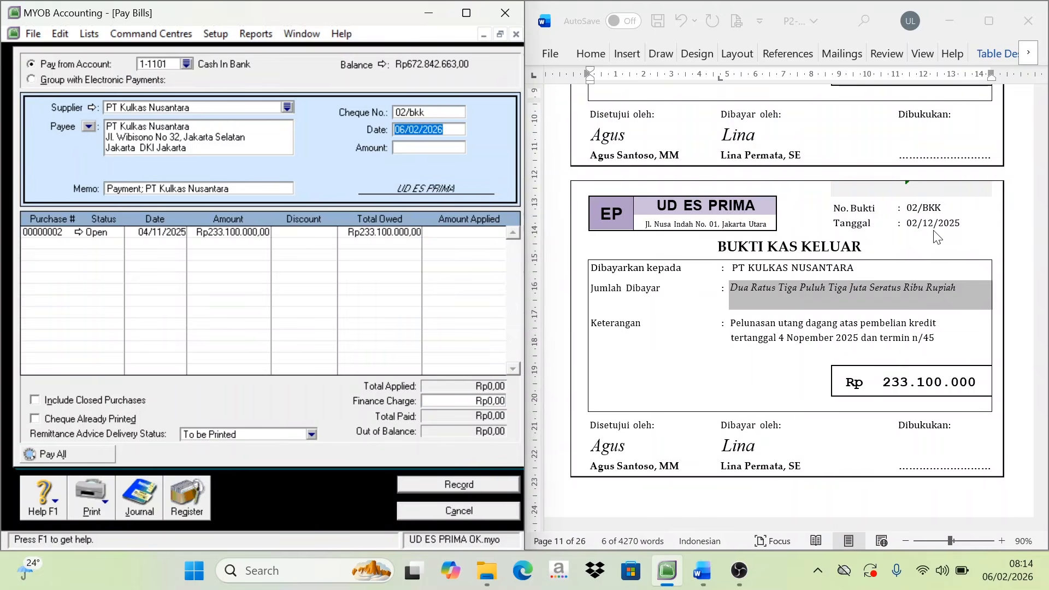
{"action": "type", "text": "2/12/2025"}
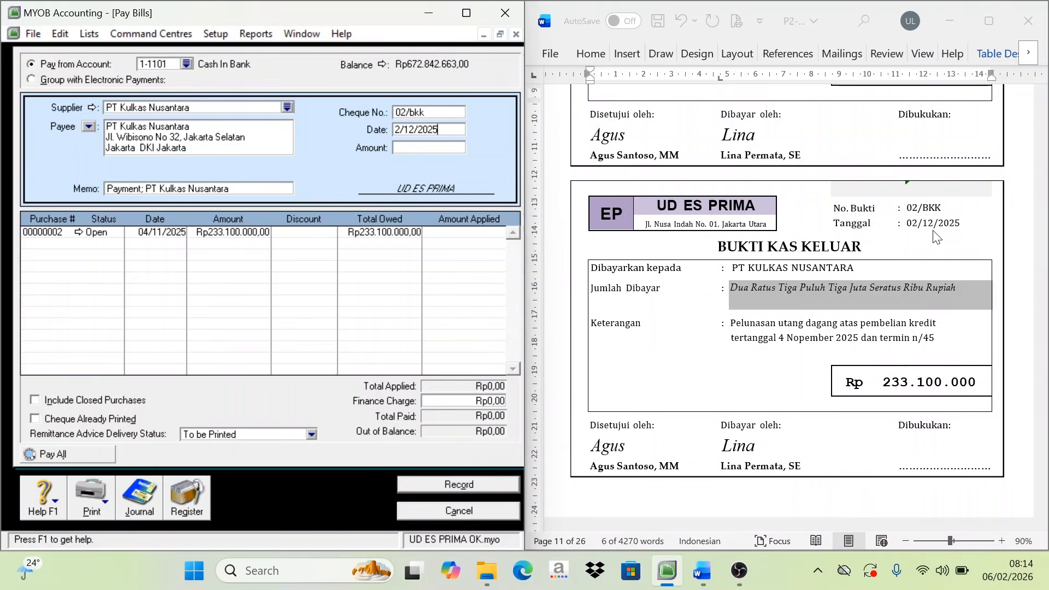
{"action": "key", "text": "Tab"}
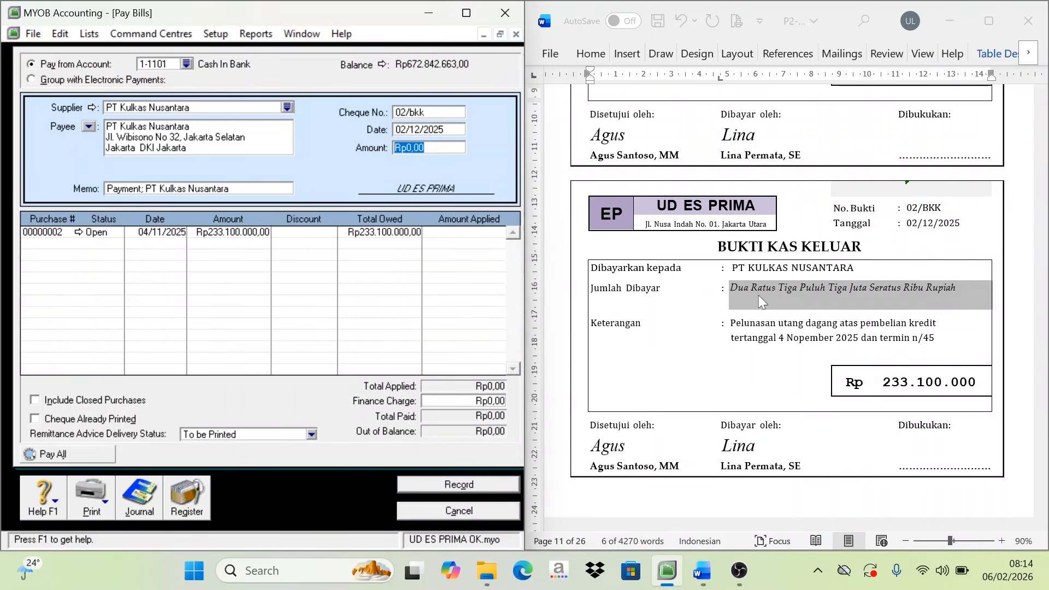
{"action": "type", "text": "233100000"}
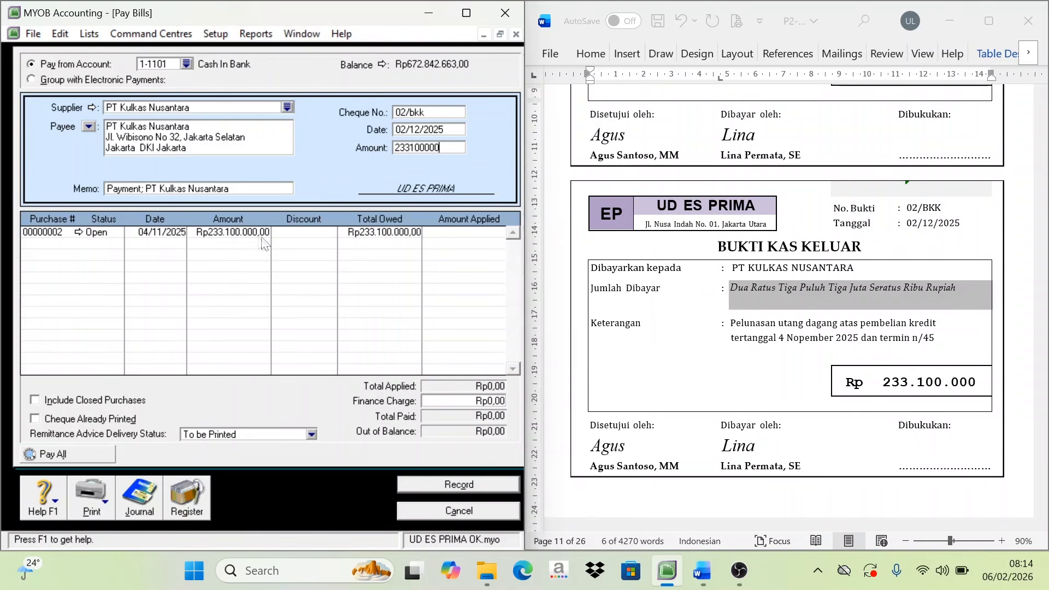
- Apply the full payment to the open purchase of 04/11/2025, then record it and close the Pay Bills form
{"action": "left_click", "coordinate": [462, 234]}
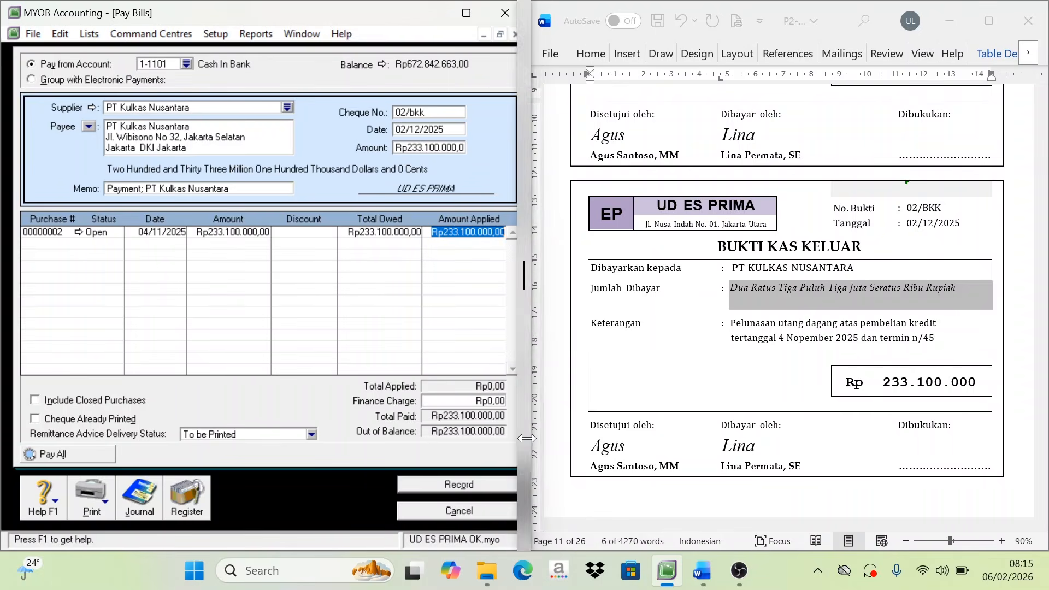
{"action": "key", "text": "Tab"}
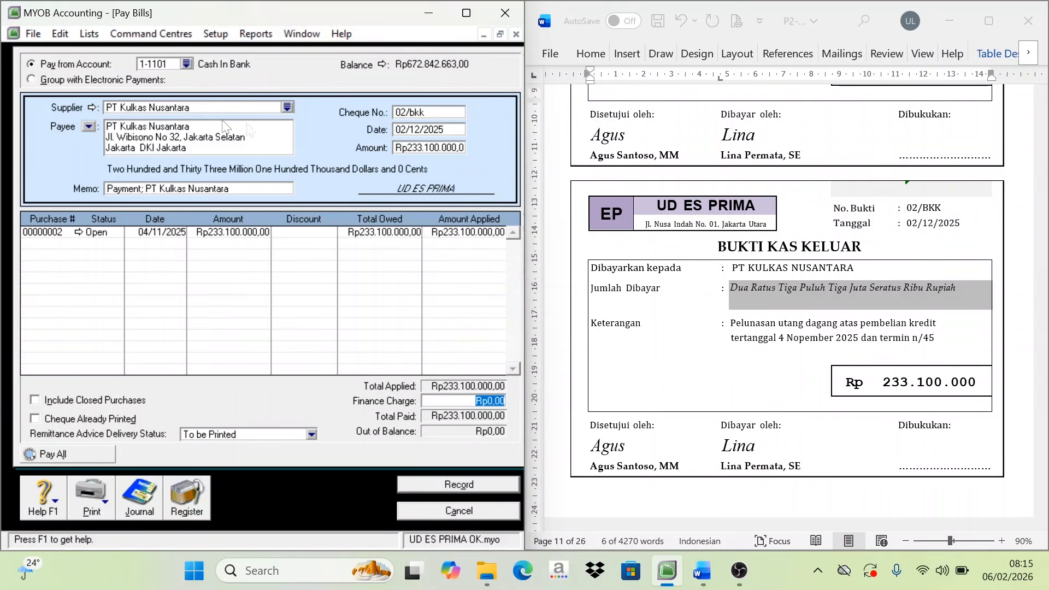
{"action": "left_click", "coordinate": [482, 485]}
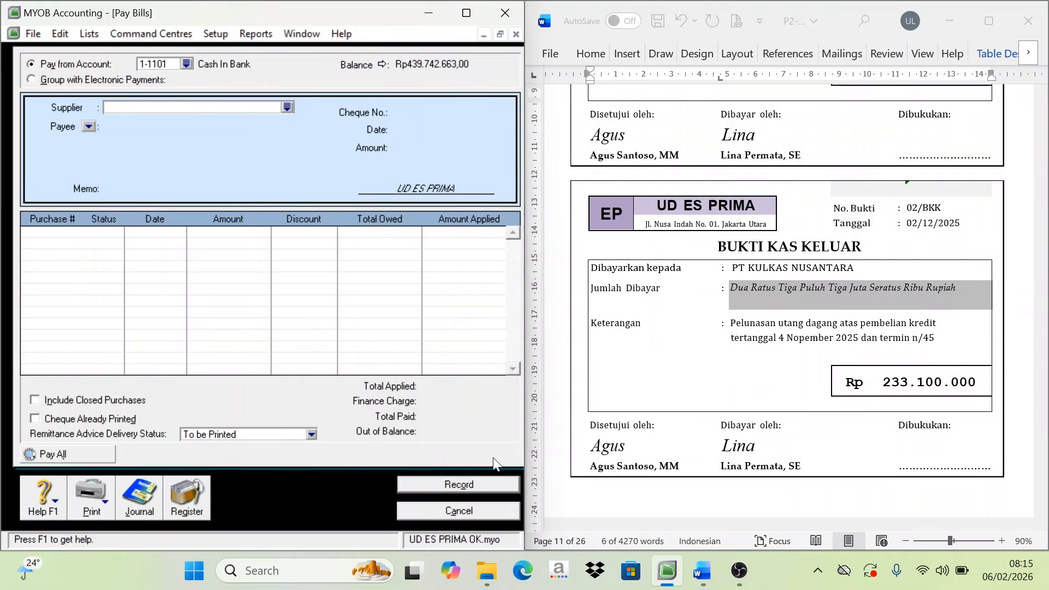
{"action": "left_click", "coordinate": [459, 510]}
- Start a new purchase bill for invoice document 03 with PT Kulkas Nusantara as the supplier
{"action": "scroll", "coordinate": [775, 330], "scroll_direction": "down", "scroll_amount": 5}
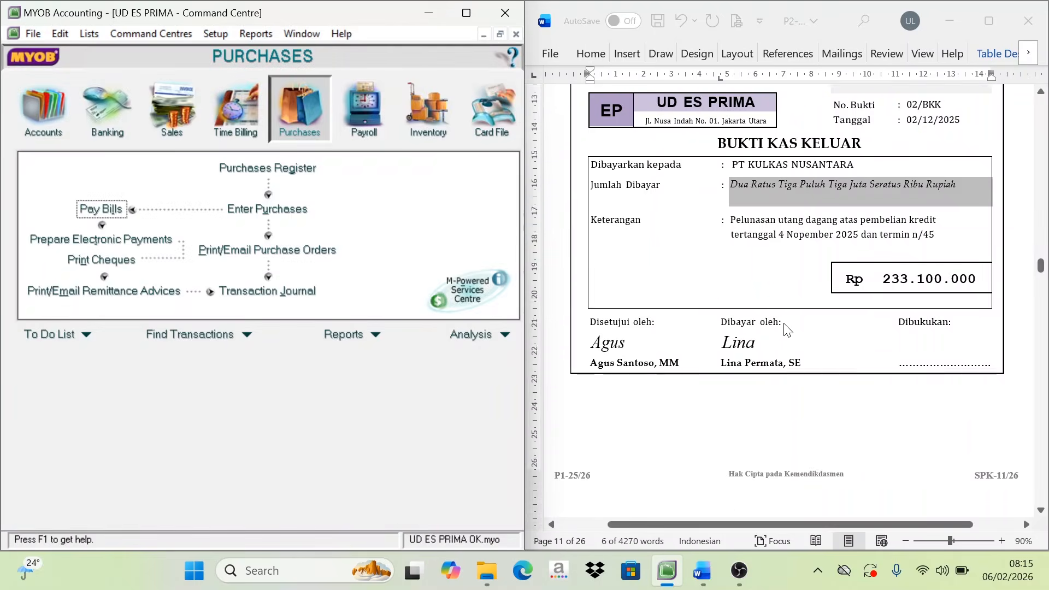
{"action": "scroll", "coordinate": [775, 330], "scroll_direction": "down", "scroll_amount": 5}
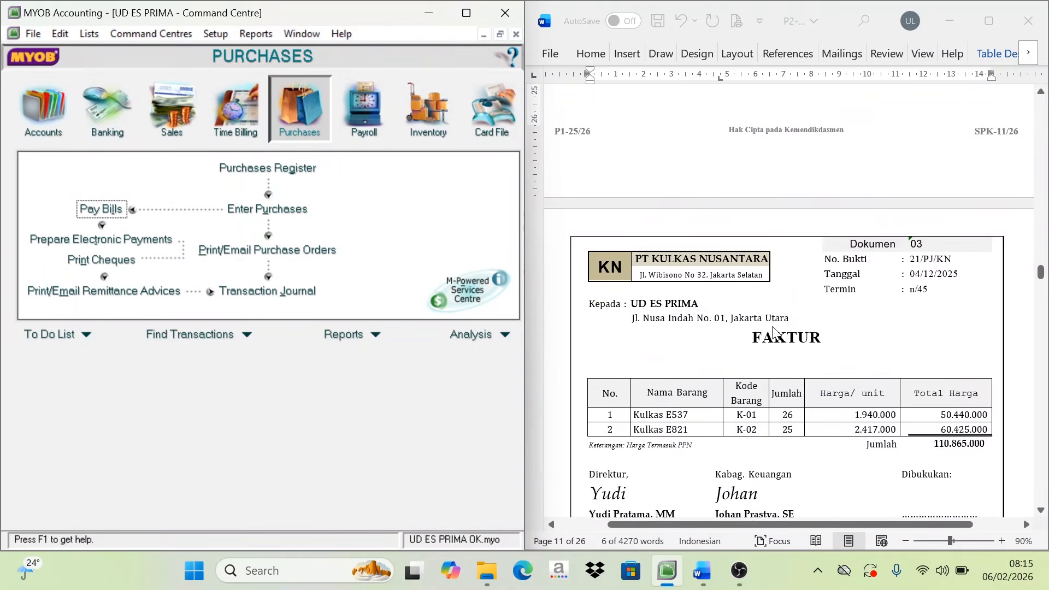
{"action": "scroll", "coordinate": [781, 325], "scroll_direction": "down", "scroll_amount": 1}
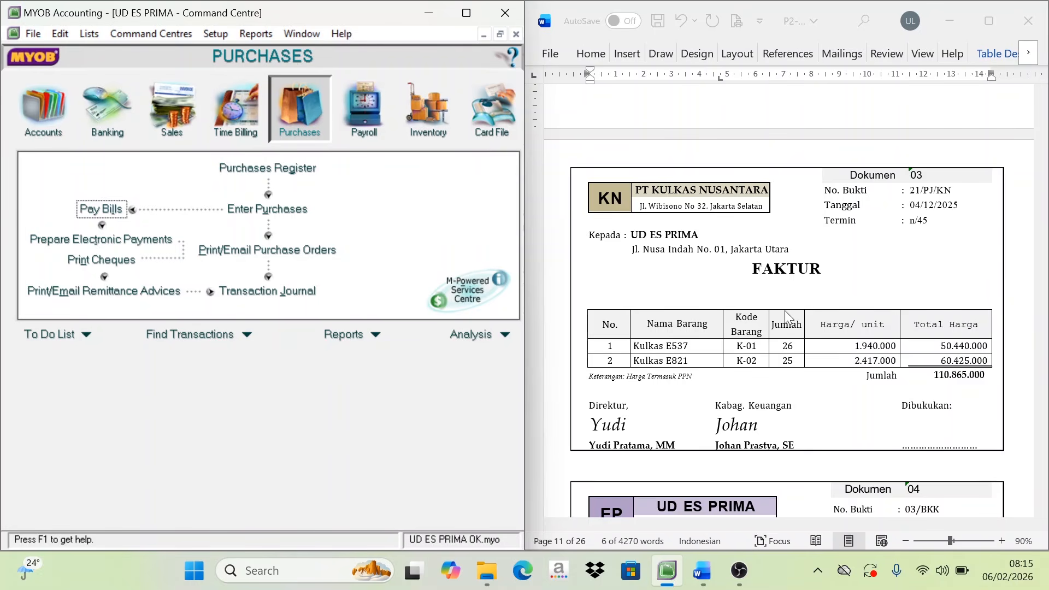
{"action": "left_click", "coordinate": [267, 208]}
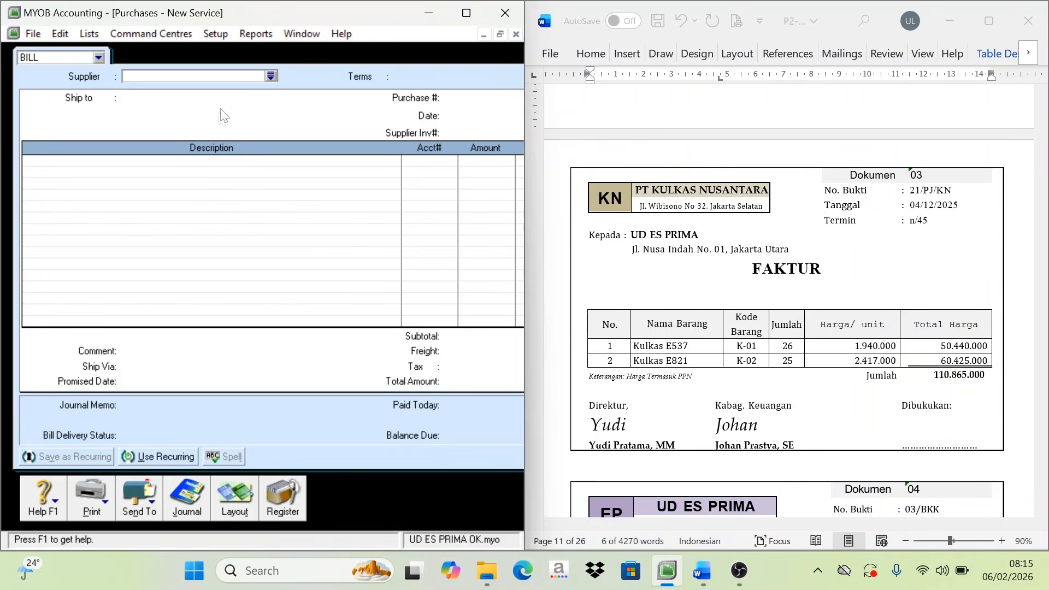
{"action": "left_click", "coordinate": [270, 76]}
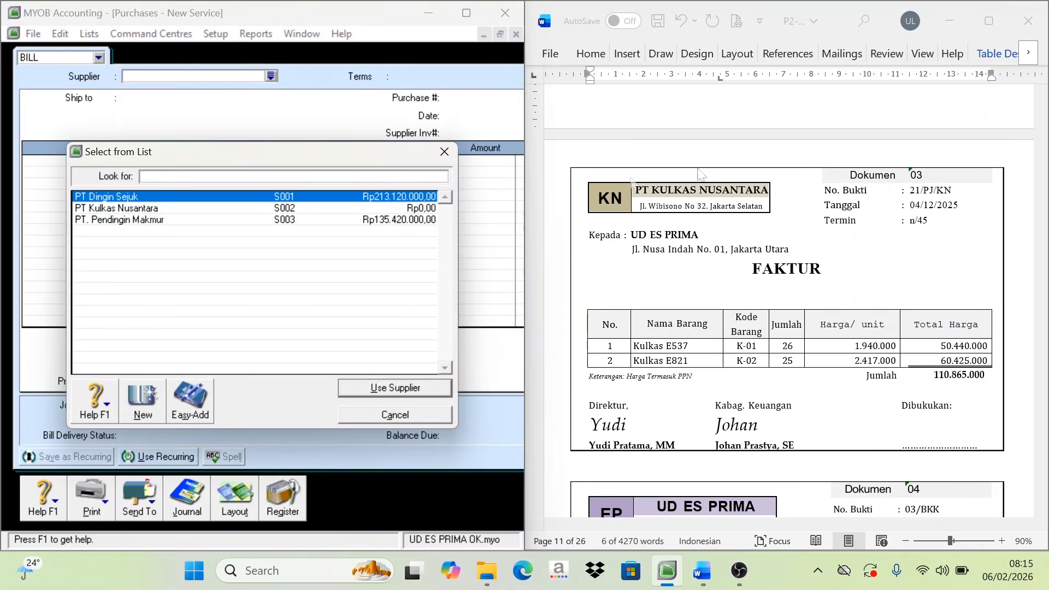
{"action": "left_click", "coordinate": [124, 209]}
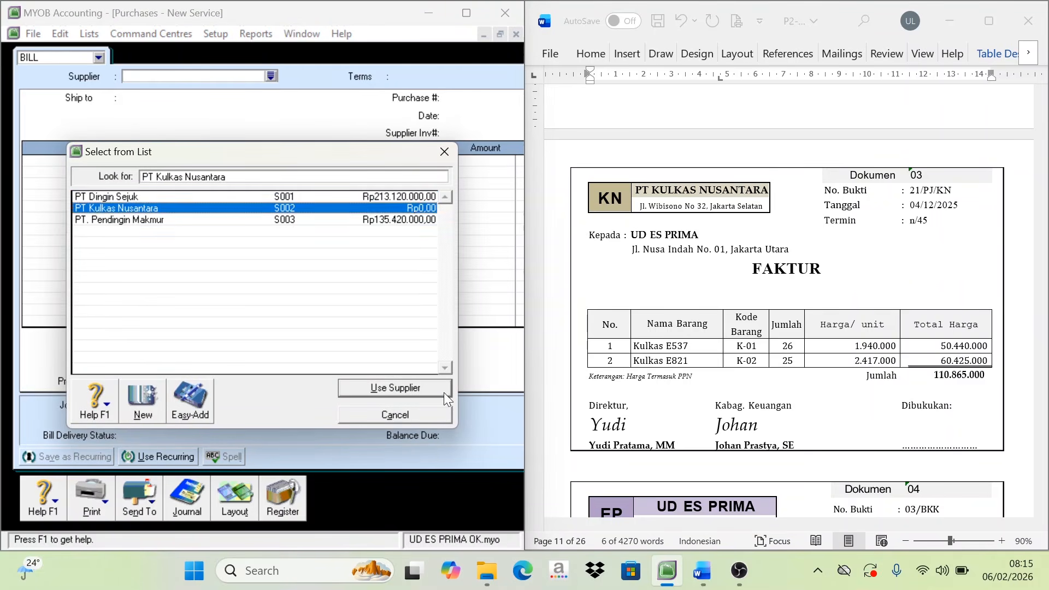
{"action": "left_click", "coordinate": [392, 386]}
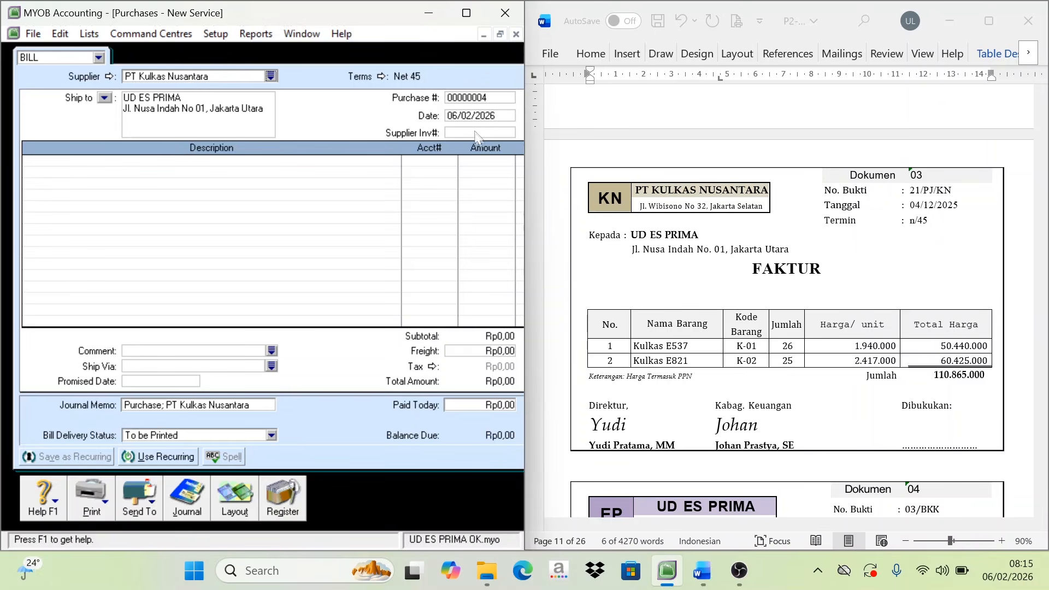
- Enter purchase number 21/pj/KN and date 4/12/2025 on the bill
{"action": "left_click", "coordinate": [467, 99]}
{"action": "type", "text": "21/pj/KN"}
{"action": "key", "text": "Tab"}
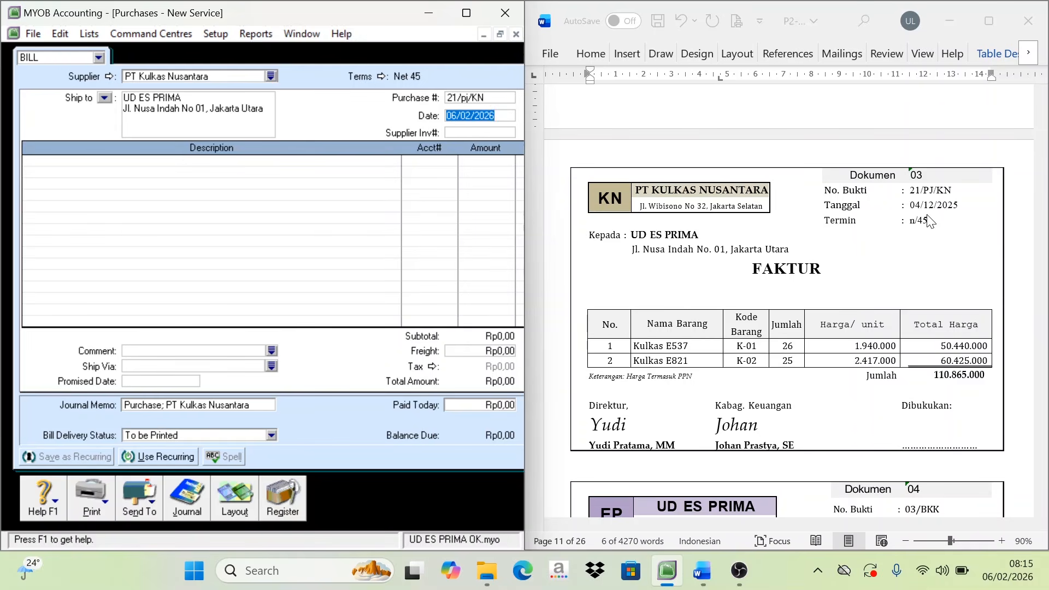
{"action": "type", "text": "4/"}
- Switch the purchase bill from the Service layout to the Item layout
{"action": "left_click", "coordinate": [238, 507]}
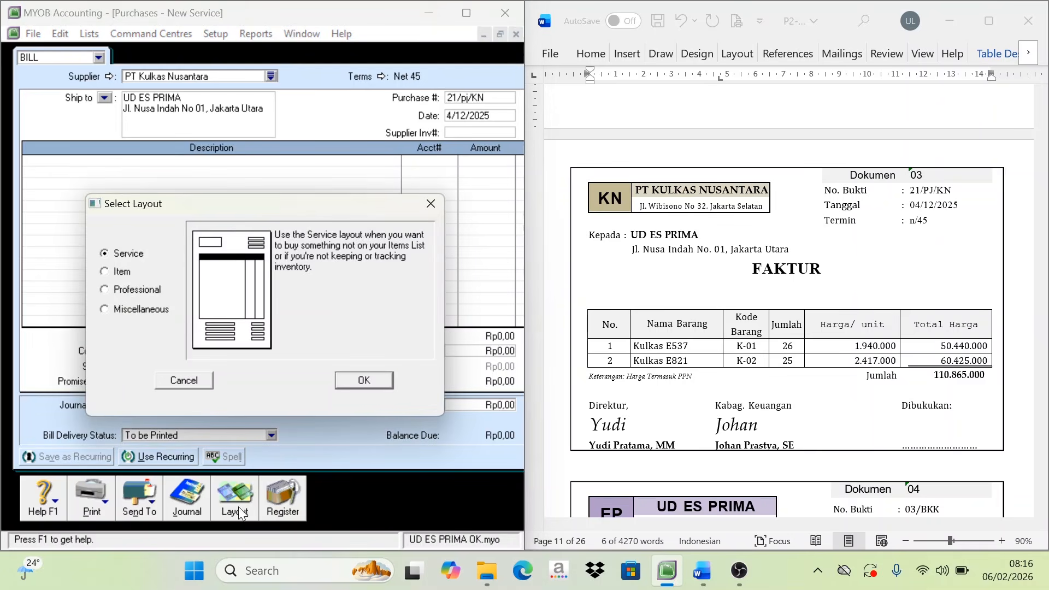
{"action": "left_click", "coordinate": [121, 273]}
{"action": "left_click", "coordinate": [346, 381]}
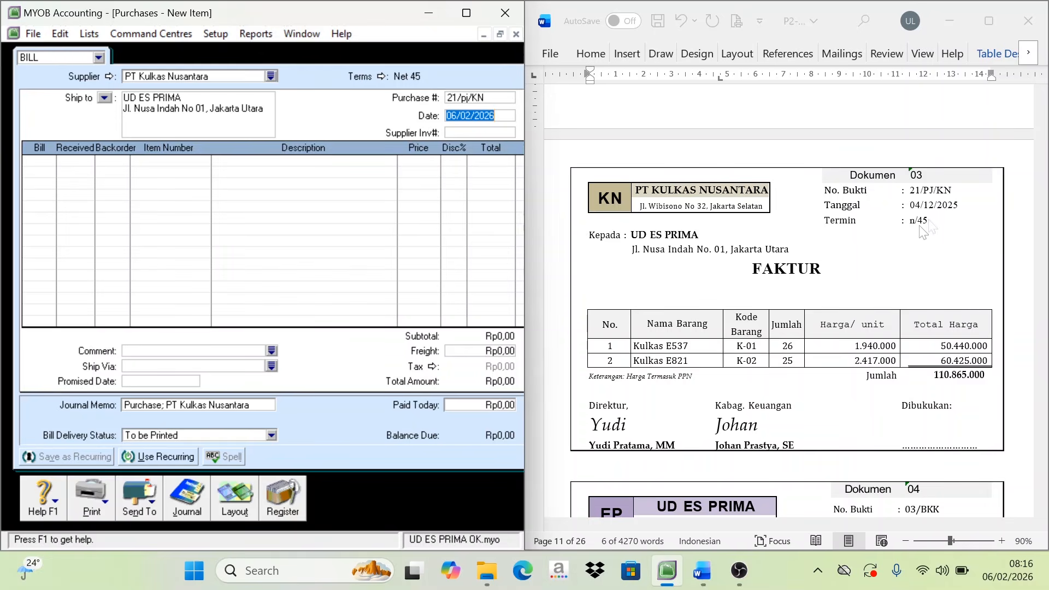
- Add 26 units of item K-01 Kulkas E537 at a price of 1940000 on the bill's first line, and widen the purchase window
{"action": "scroll", "coordinate": [710, 347], "scroll_direction": "down", "scroll_amount": 1}
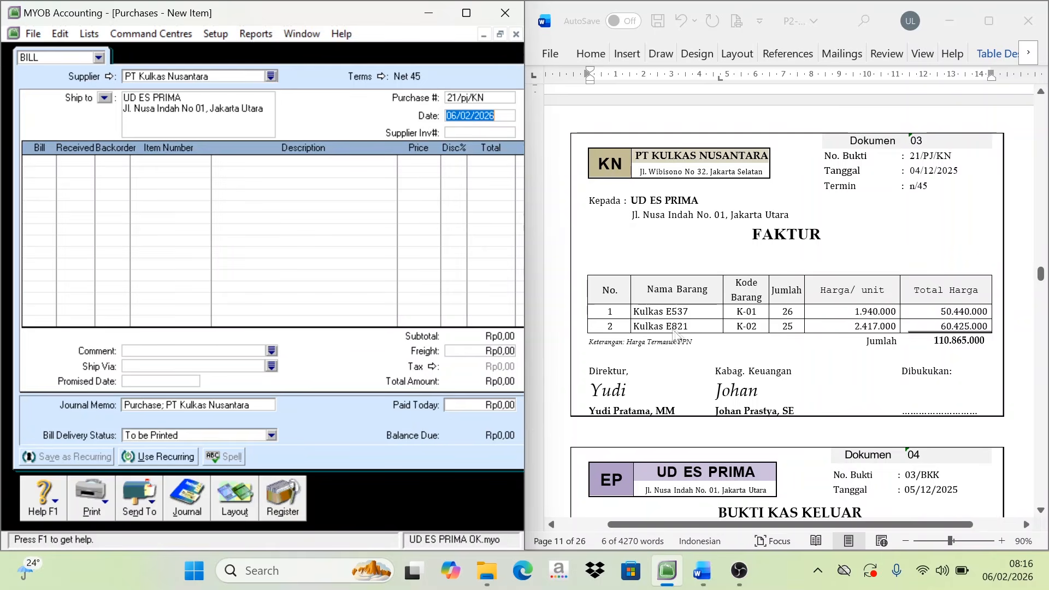
{"action": "left_click", "coordinate": [51, 164]}
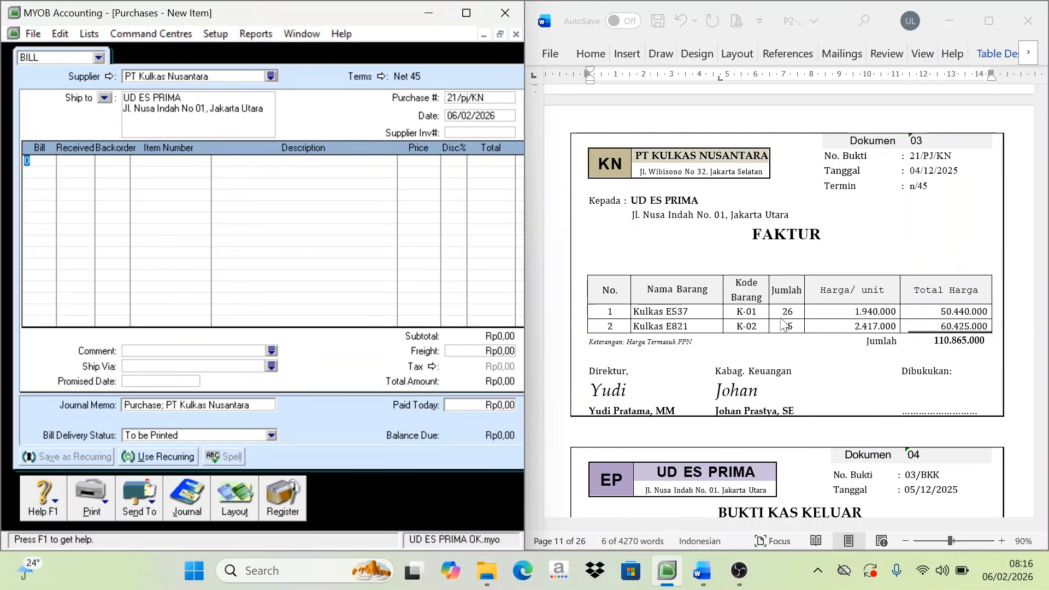
{"action": "key", "text": "Tab"}
{"action": "key", "text": "Tab"}
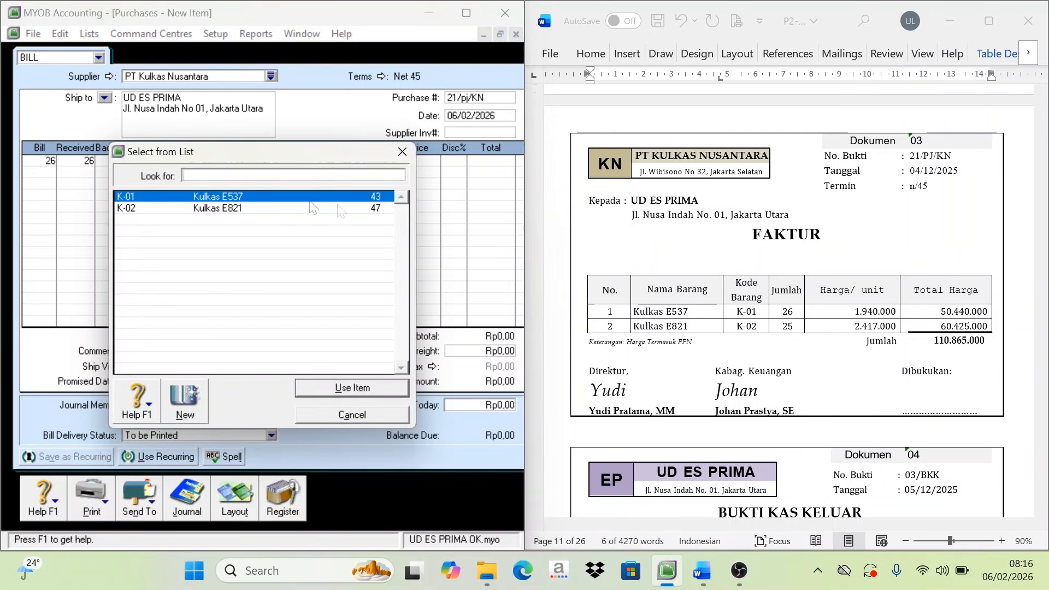
{"action": "left_click", "coordinate": [375, 387]}
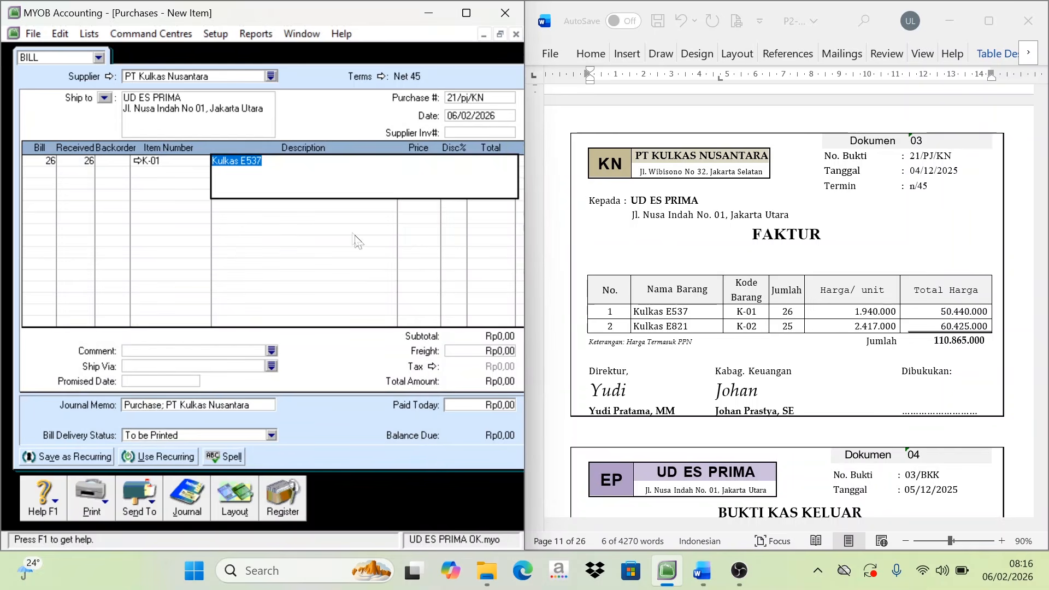
{"action": "key", "text": "Tab"}
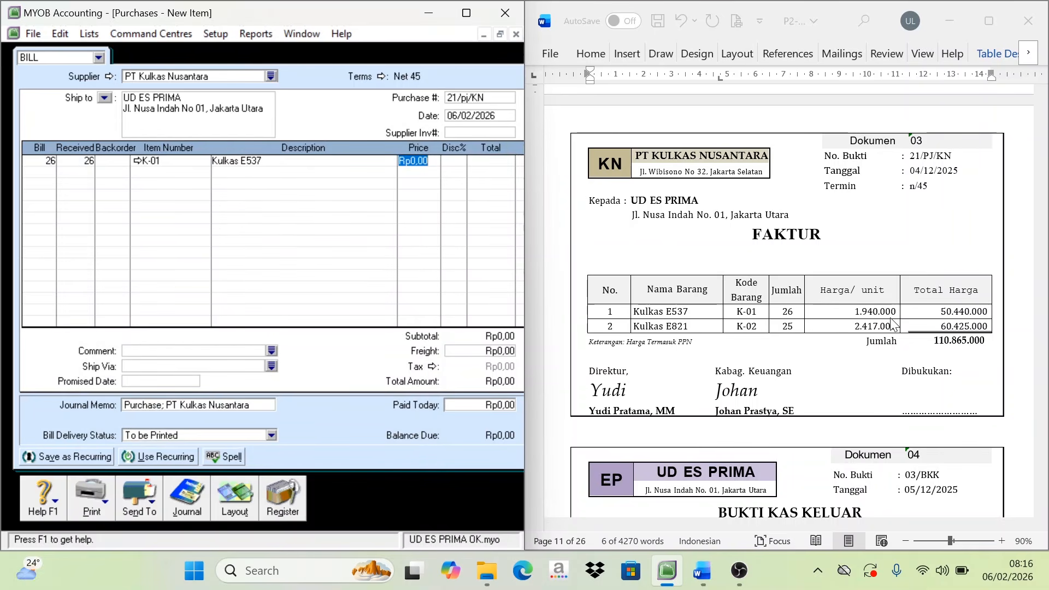
{"action": "type", "text": "1940000"}
{"action": "key", "text": "Tab"}
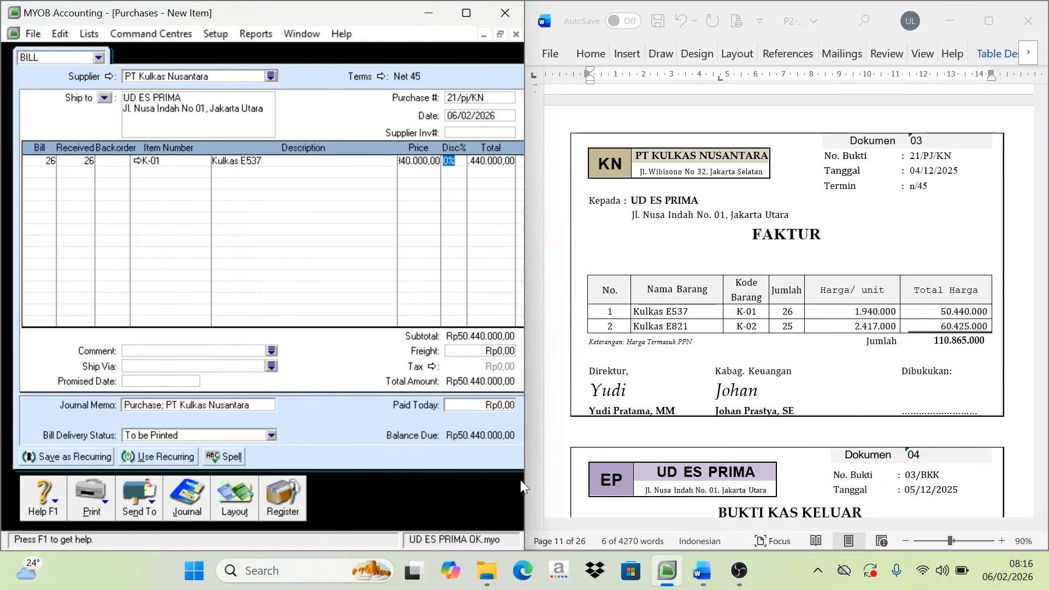
{"action": "left_click_drag", "start_coordinate": [521, 481], "coordinate": [612, 486]}
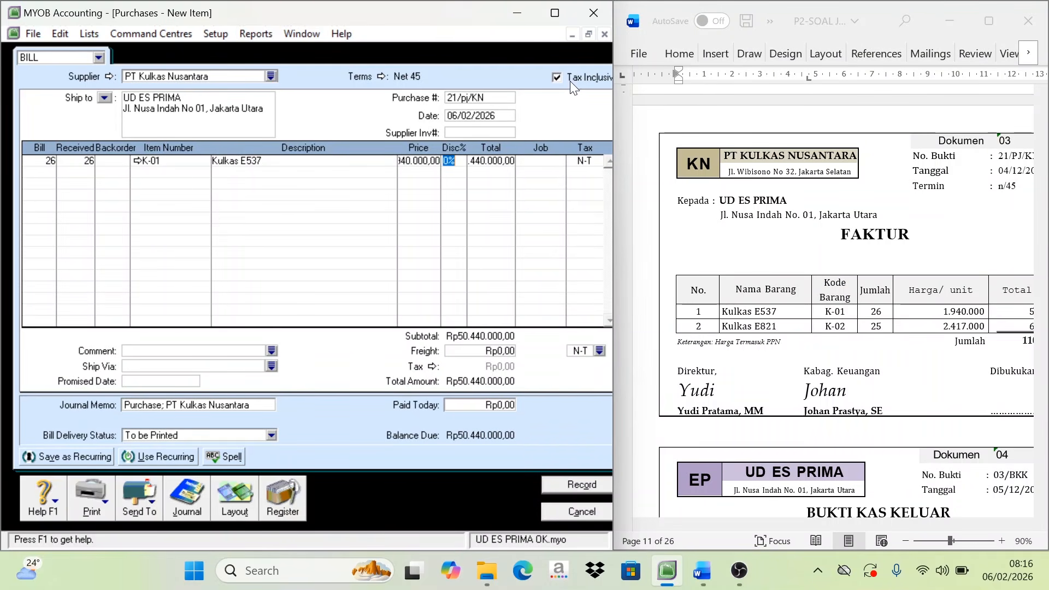
- Turn off tax-inclusive pricing on the purchase bill and re-enter the K-01 line's price as 1940000
{"action": "left_click", "coordinate": [566, 79]}
{"action": "key", "text": "shift+Tab"}
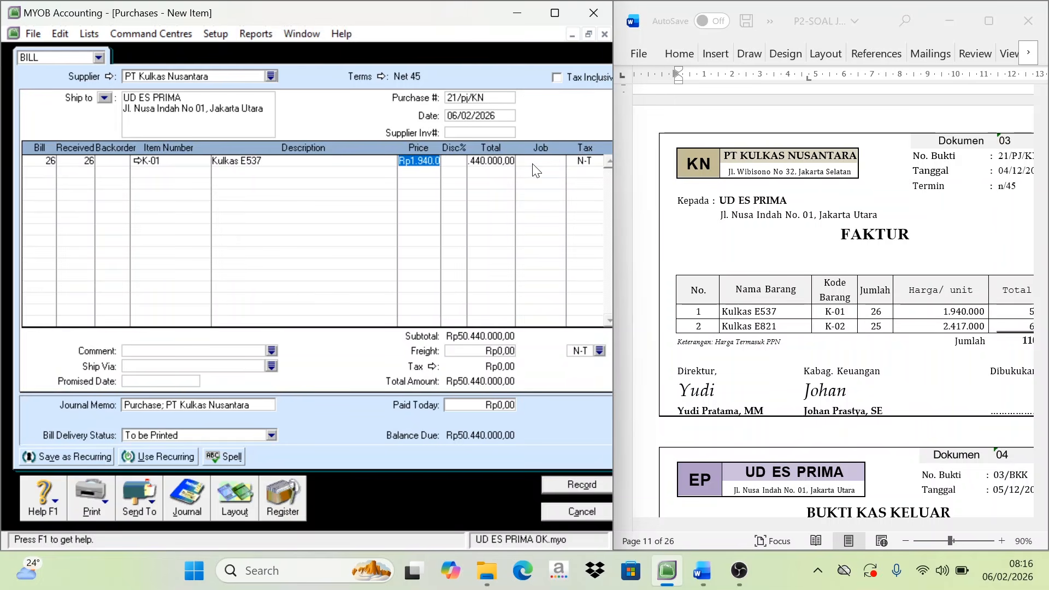
{"action": "type", "text": "194000"}
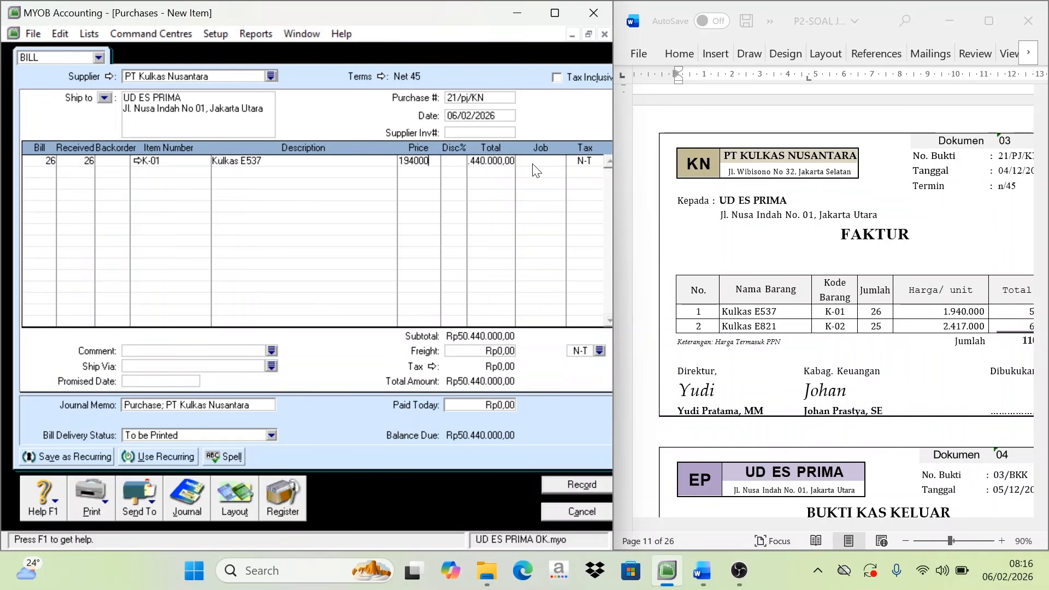
{"action": "type", "text": "0"}
{"action": "key", "text": "Tab"}
- Add 25 units of item K-02 Kulkas E821 at a price of 2417000 on the bill's second line
{"action": "left_click", "coordinate": [51, 174]}
{"action": "type", "text": "25"}
{"action": "key", "text": "Tab"}
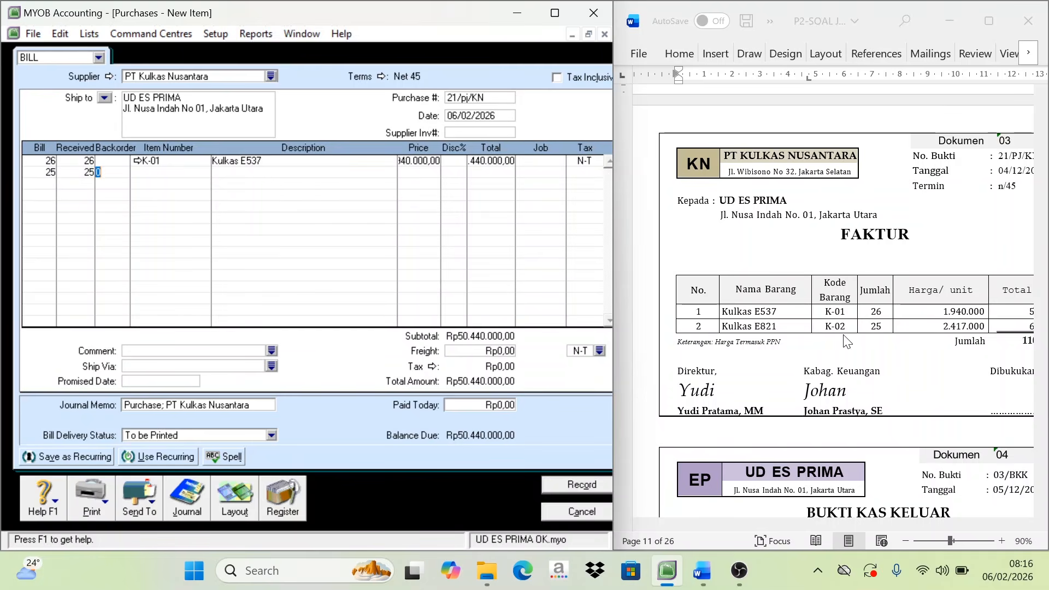
{"action": "key", "text": "Tab"}
{"action": "key", "text": "Tab"}
{"action": "left_click", "coordinate": [274, 208]}
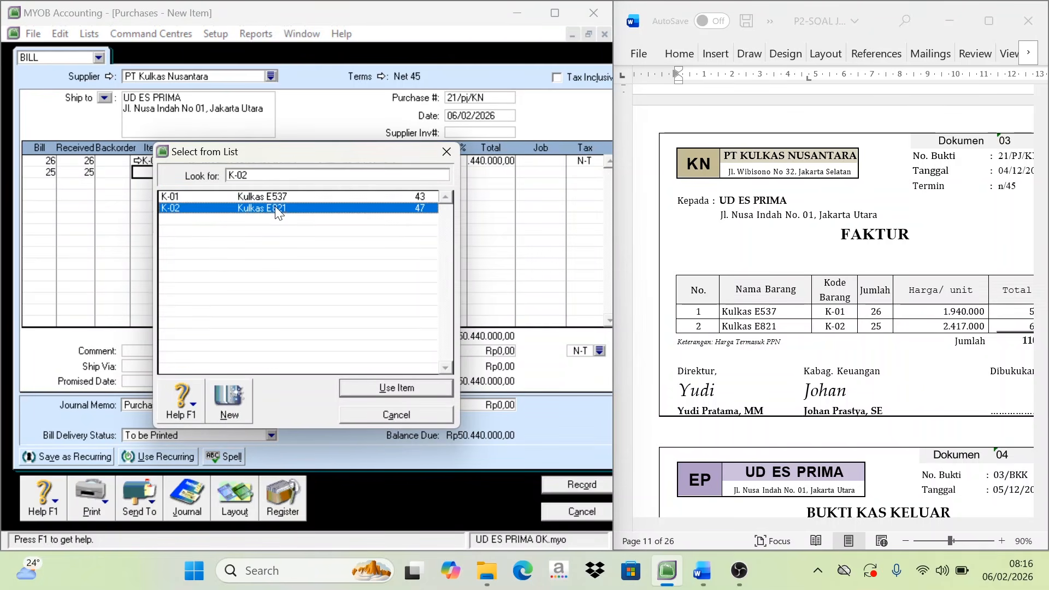
{"action": "left_click", "coordinate": [426, 389]}
{"action": "key", "text": "Tab"}
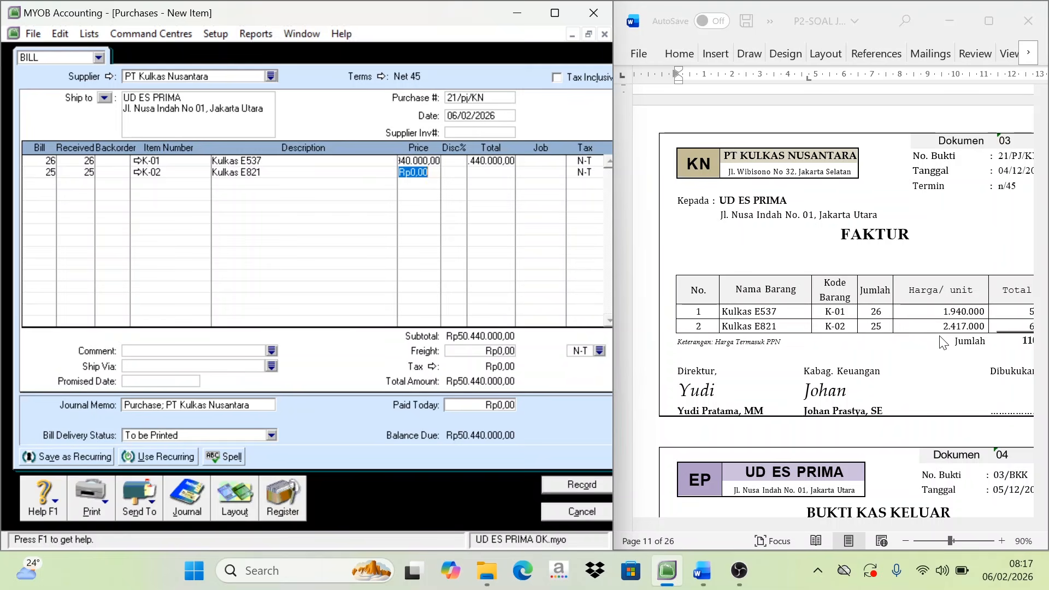
{"action": "type", "text": "21"}
{"action": "type", "text": "4"}
{"action": "type", "text": "417000"}
{"action": "key", "text": "Tab"}
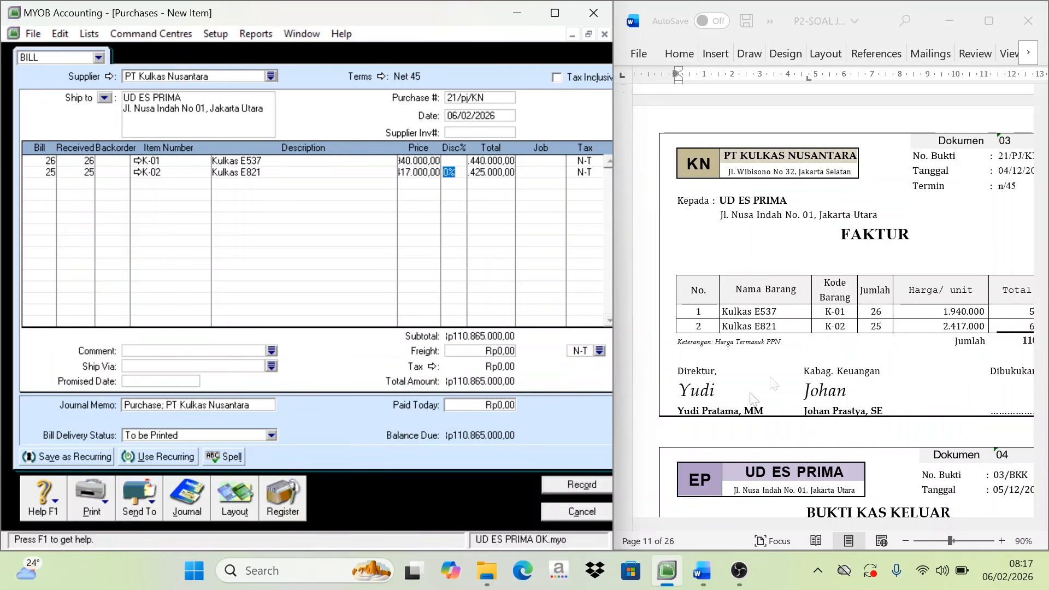
- Record the PT Kulkas Nusantara bill, ignoring all spelling suggestions and keeping the tax code, and close the purchase window
{"action": "left_click", "coordinate": [828, 484]}
{"action": "left_click_drag", "start_coordinate": [829, 526], "coordinate": [894, 528]}
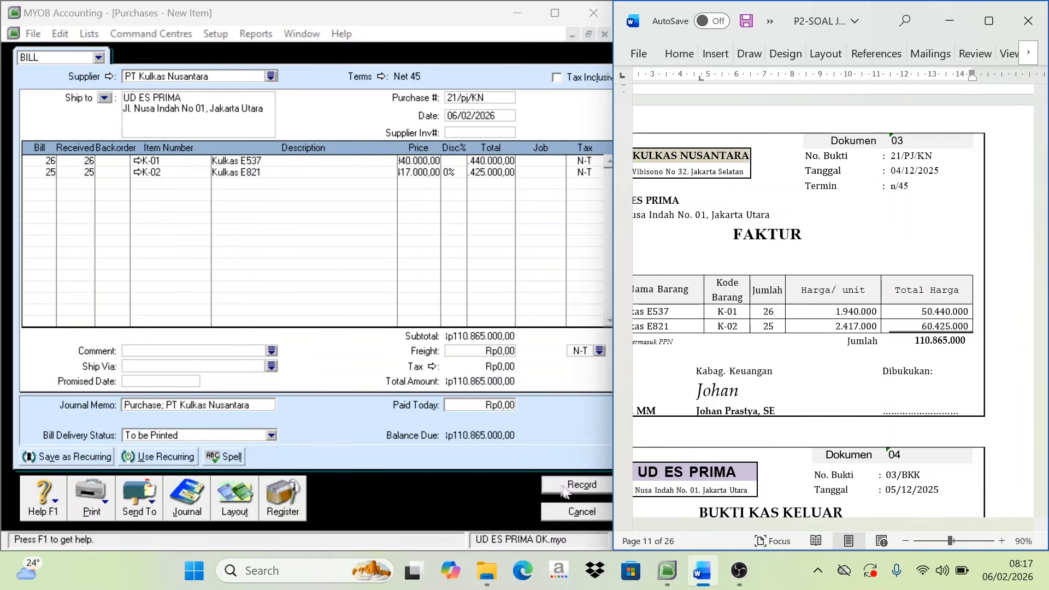
{"action": "left_click", "coordinate": [581, 482]}
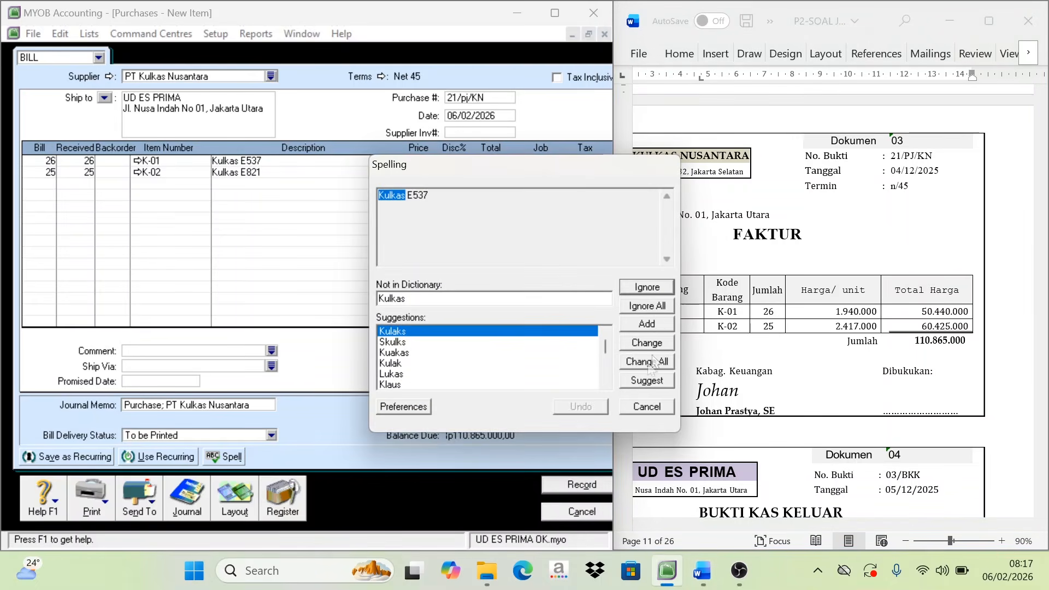
{"action": "left_click", "coordinate": [653, 304]}
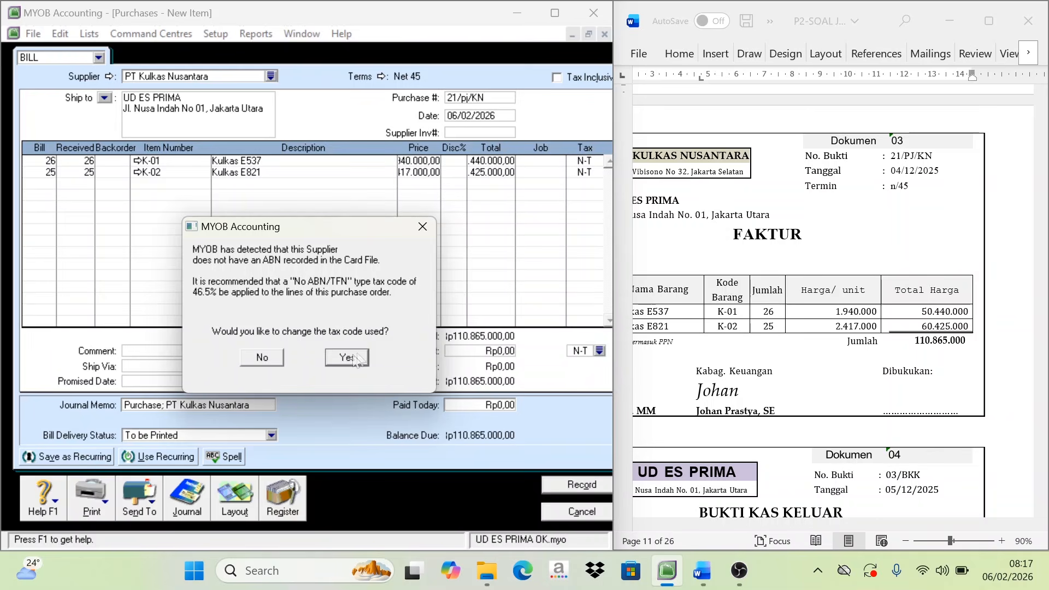
{"action": "left_click", "coordinate": [262, 357]}
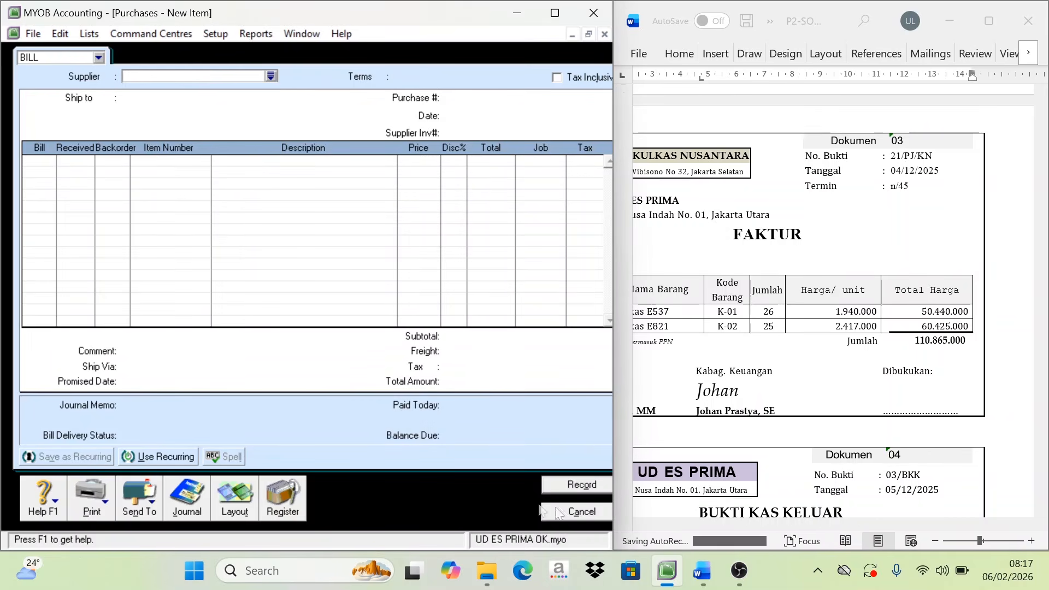
{"action": "left_click", "coordinate": [581, 511]}
- Widen the Word window to show document 04, and start a bill payment with PT. Pendingin Makmur as the supplier
{"action": "left_click", "coordinate": [756, 425]}
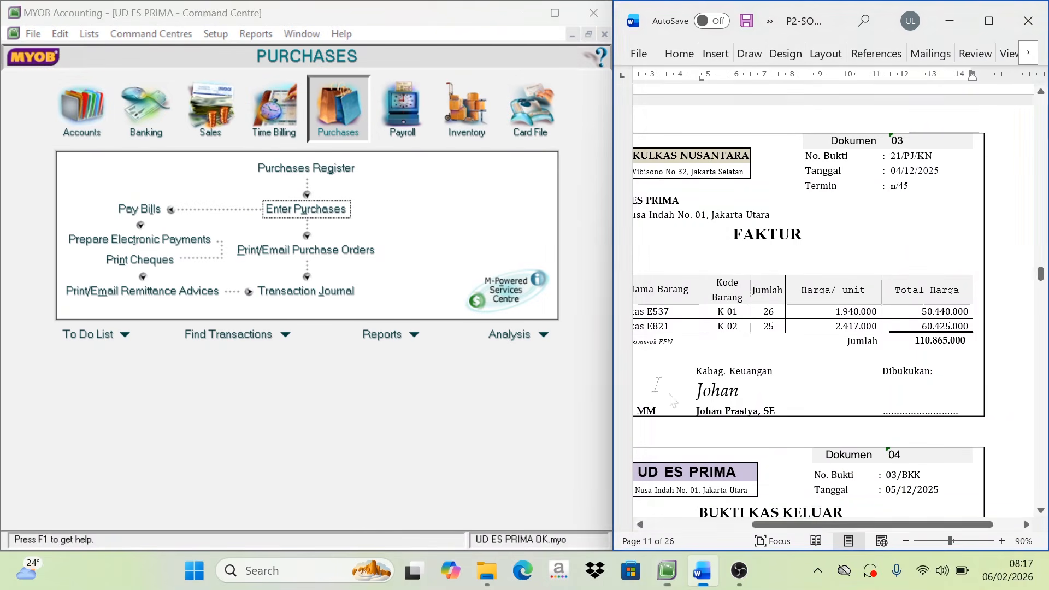
{"action": "left_click_drag", "start_coordinate": [612, 375], "coordinate": [556, 377]}
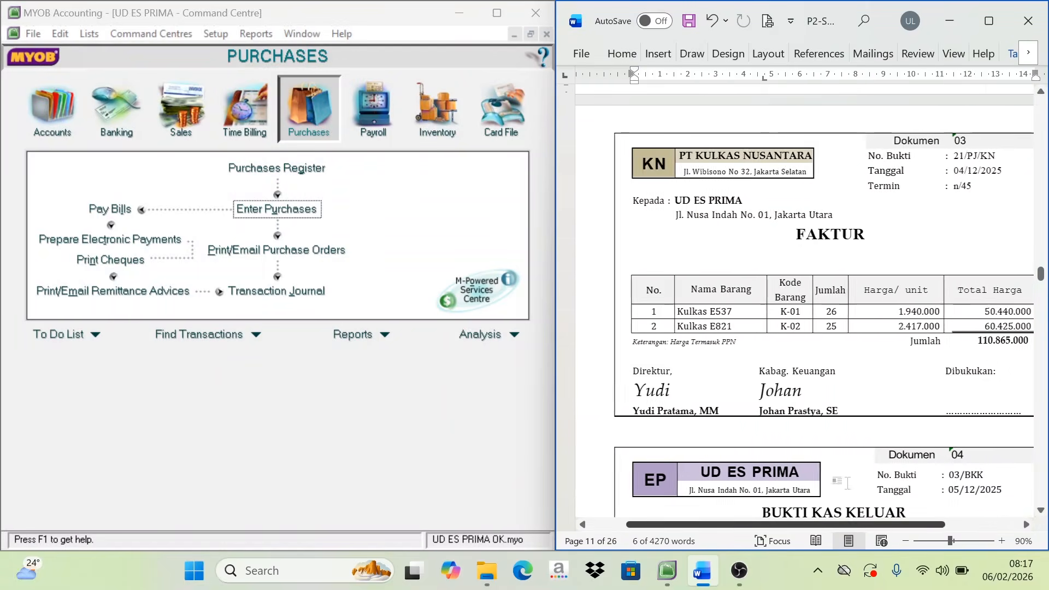
{"action": "scroll", "coordinate": [849, 458], "scroll_direction": "down", "scroll_amount": 2}
{"action": "scroll", "coordinate": [824, 300], "scroll_direction": "down", "scroll_amount": 1}
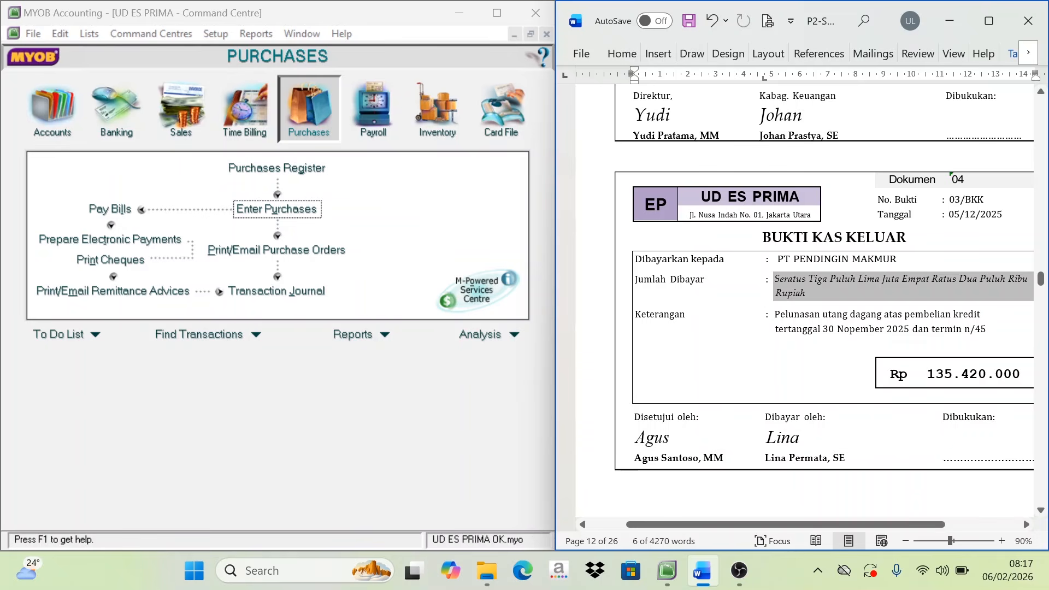
{"action": "left_click", "coordinate": [807, 293]}
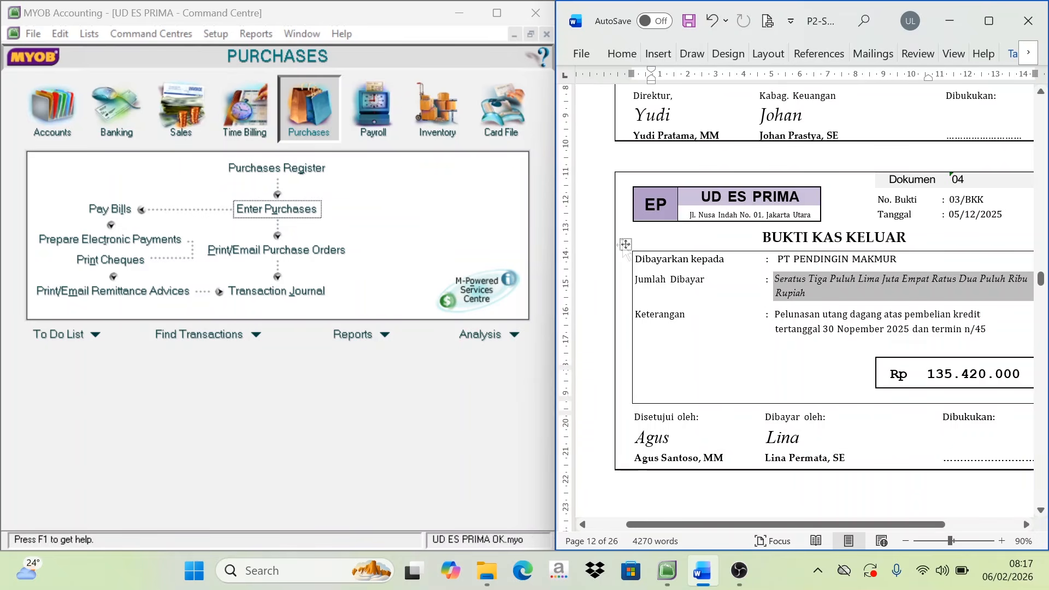
{"action": "left_click", "coordinate": [315, 136]}
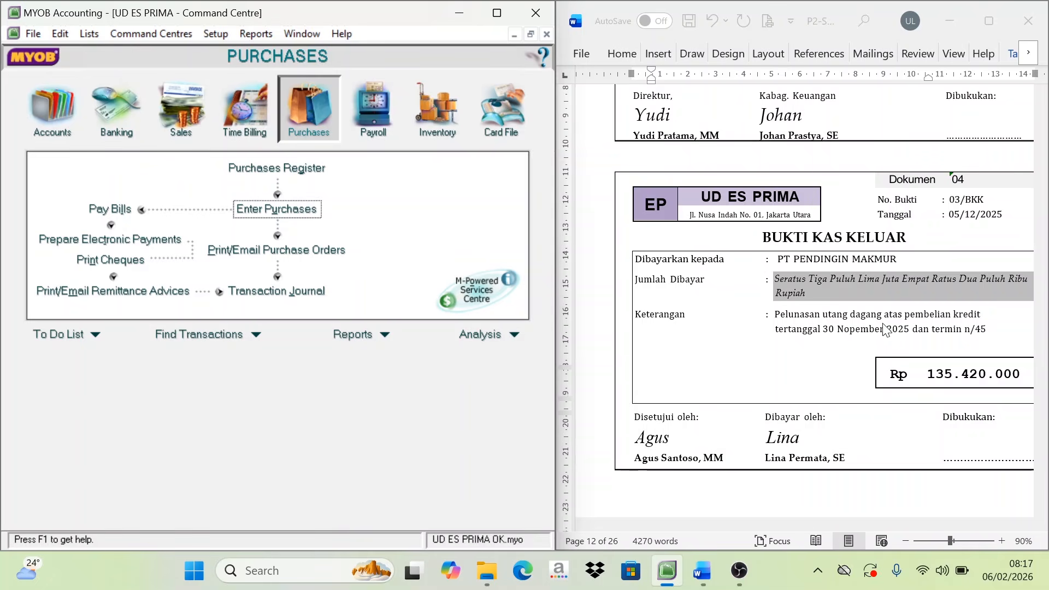
{"action": "left_click", "coordinate": [104, 208]}
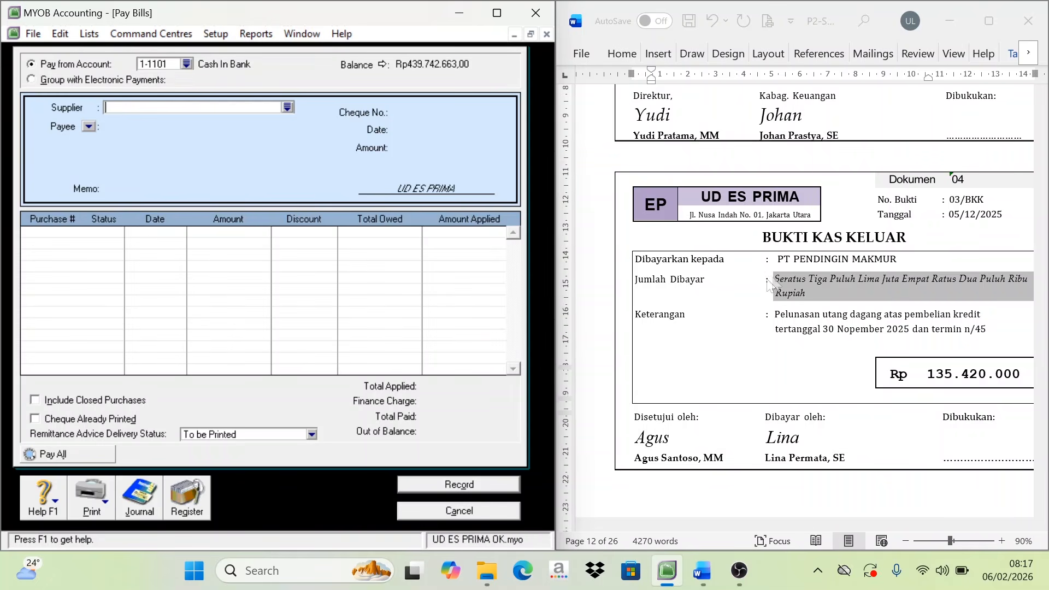
{"action": "left_click", "coordinate": [287, 107]}
{"action": "left_click", "coordinate": [131, 220]}
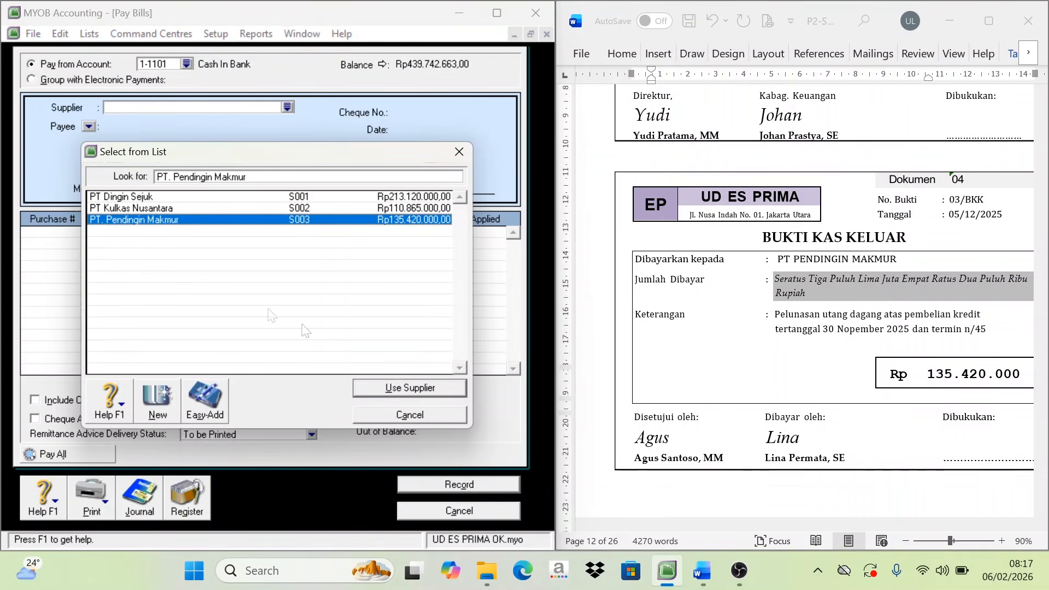
{"action": "left_click", "coordinate": [416, 389]}
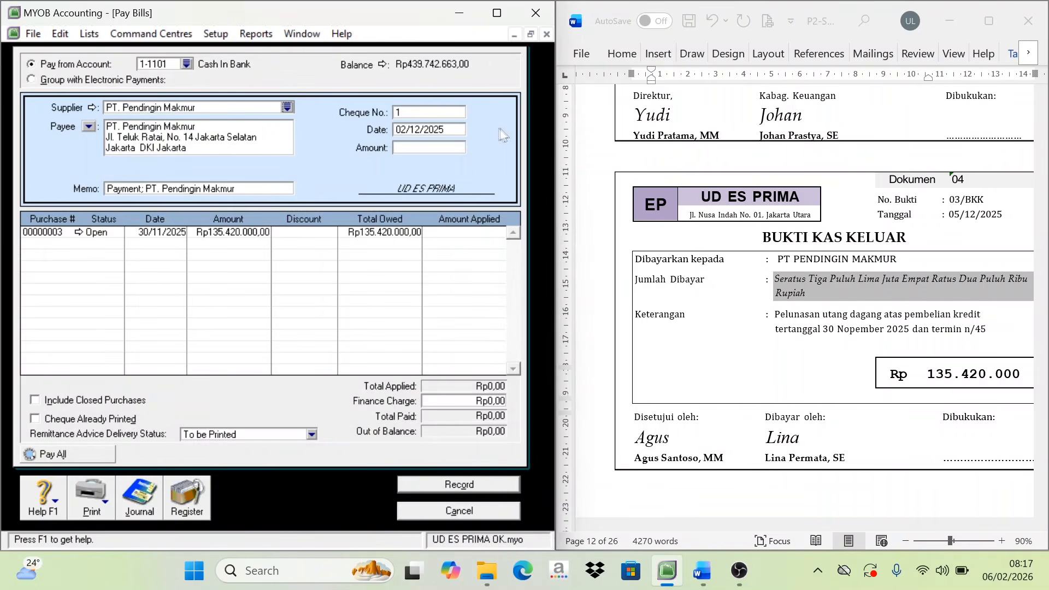
- Enter cheque number 03/bkk and date 05/12/2025 on the supplier payment
{"action": "left_click", "coordinate": [418, 115]}
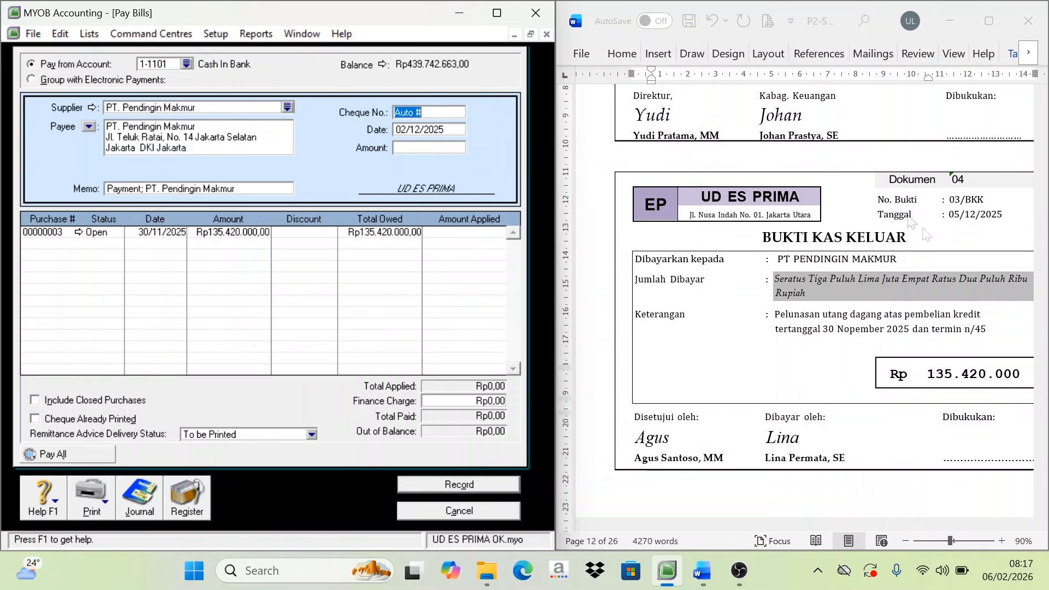
{"action": "type", "text": "03/bkk"}
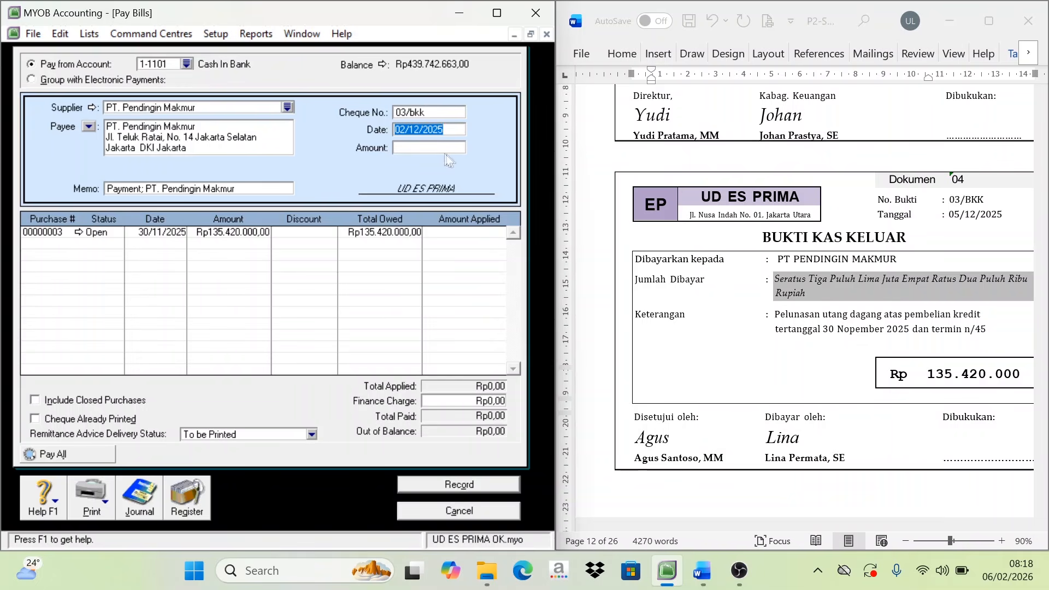
{"action": "type", "text": "05/12/2025"}
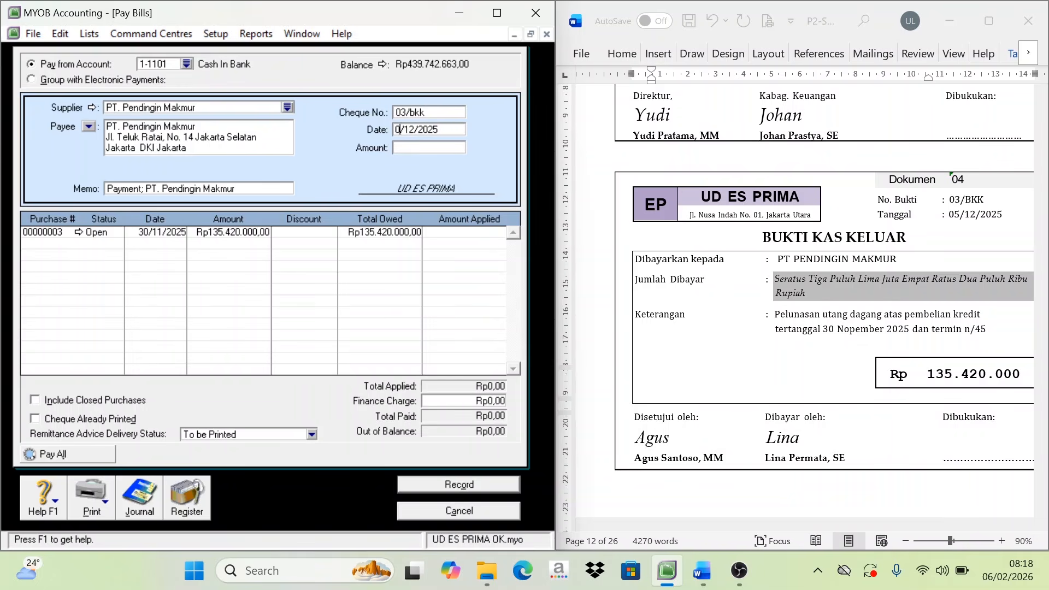
{"action": "key", "text": "Tab"}
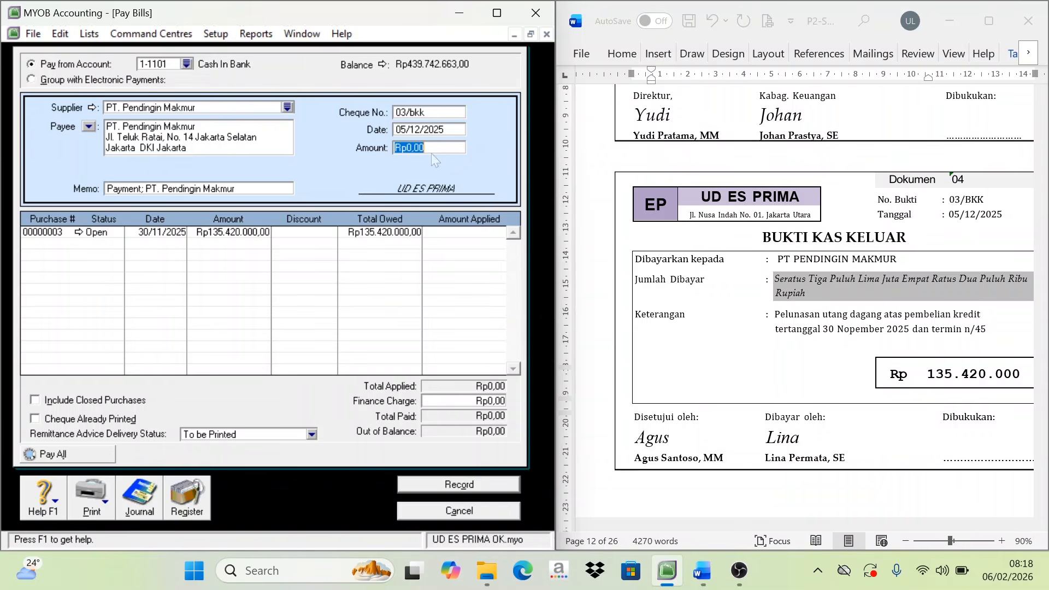
- Pay Rp135.420.000 in full against the supplier's 30/11/2025 purchase, record the payment and close the payment window
{"action": "type", "text": "135.420.00"}
{"action": "left_click", "coordinate": [451, 235]}
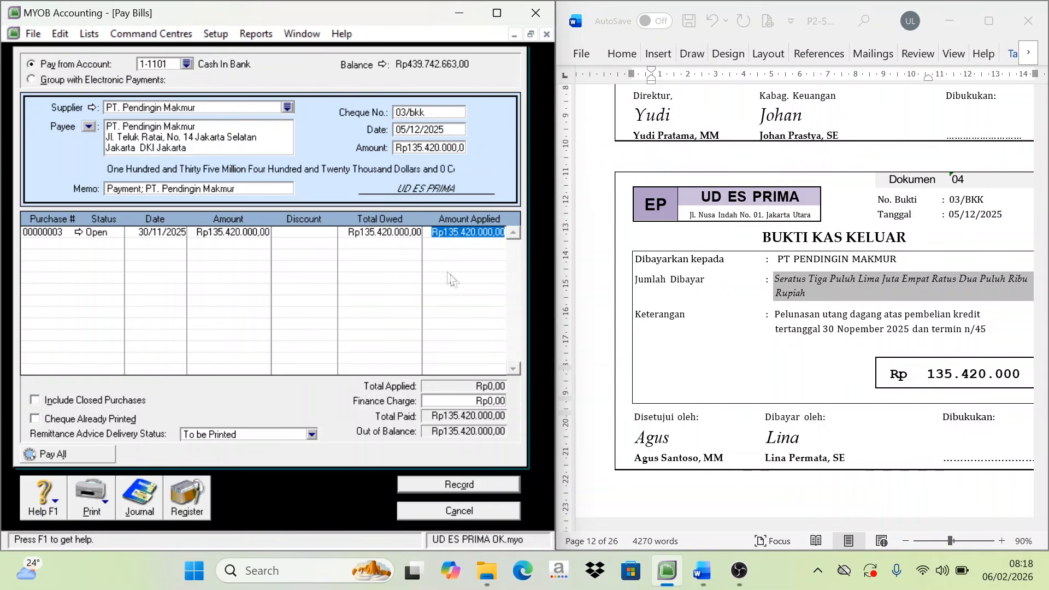
{"action": "key", "text": "Tab"}
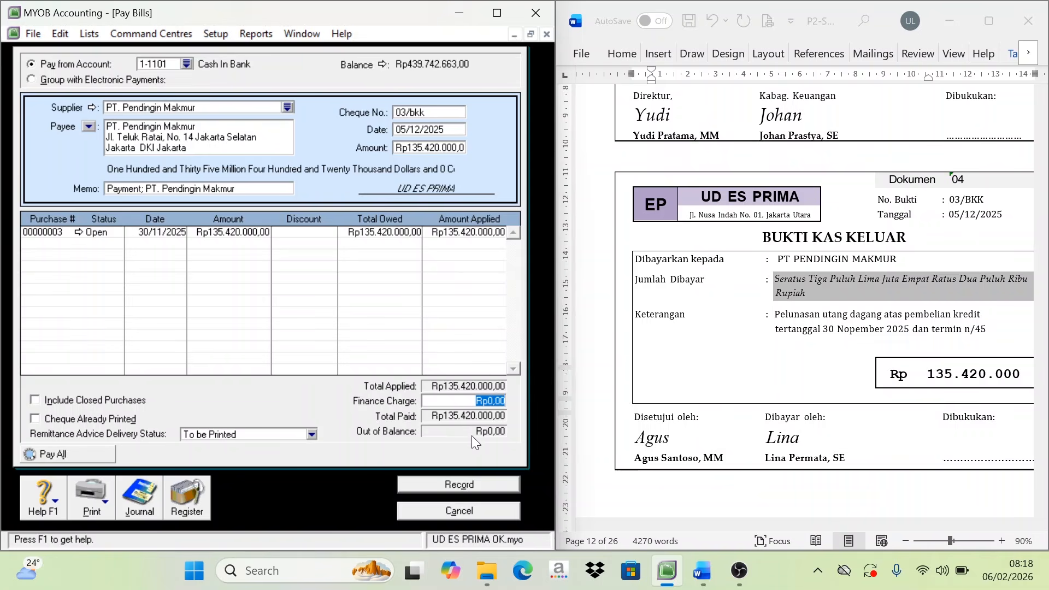
{"action": "left_click", "coordinate": [477, 489]}
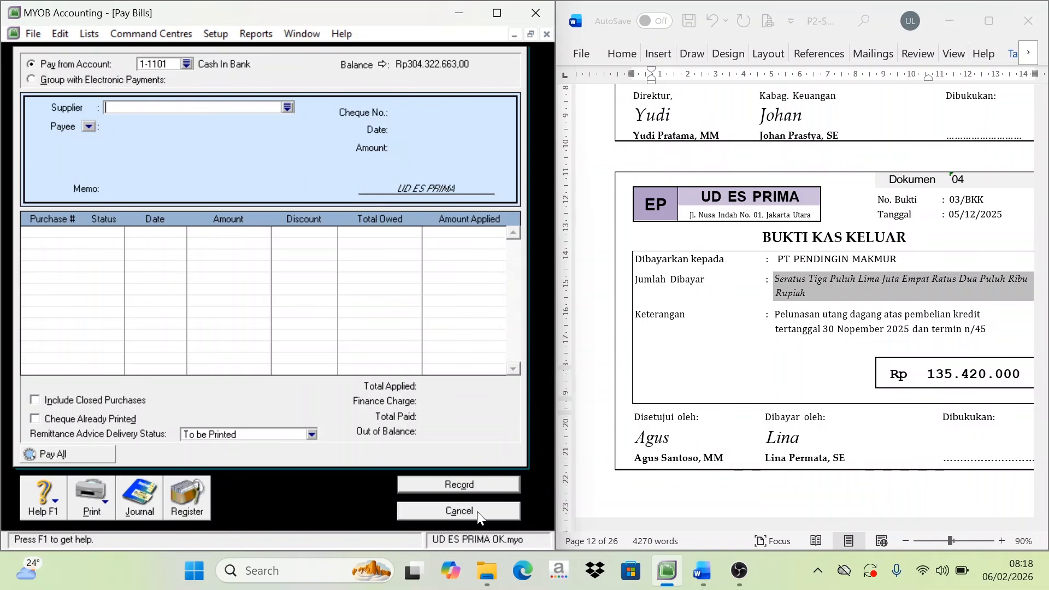
{"action": "left_click", "coordinate": [479, 509]}
- Start a customer payment receipt for cash receipt voucher 01/BKM with Toko Arctiq as the customer
{"action": "scroll", "coordinate": [865, 389], "scroll_direction": "down", "scroll_amount": 7}
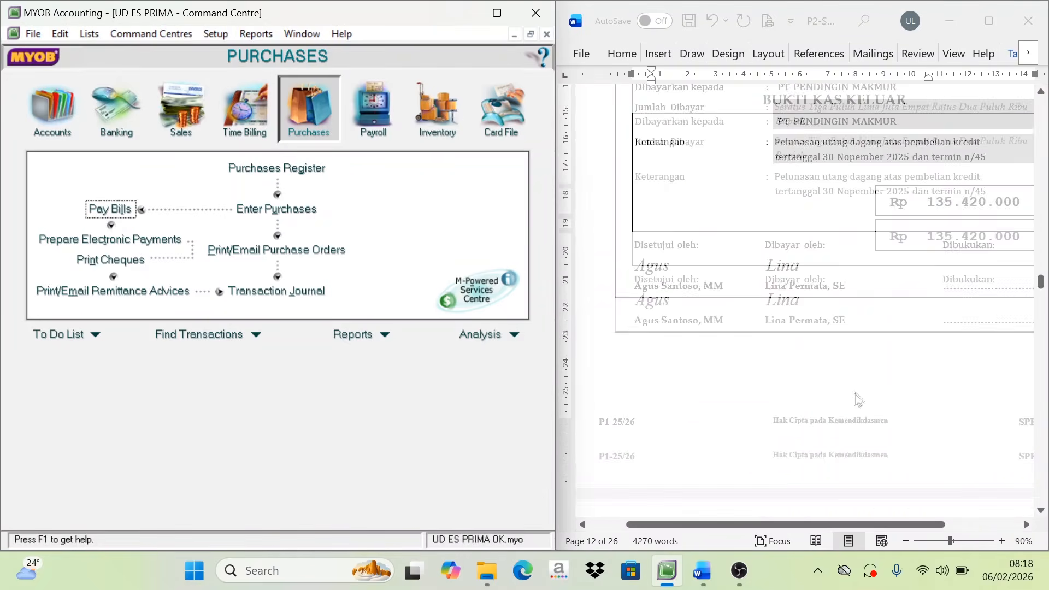
{"action": "scroll", "coordinate": [848, 426], "scroll_direction": "down", "scroll_amount": 4}
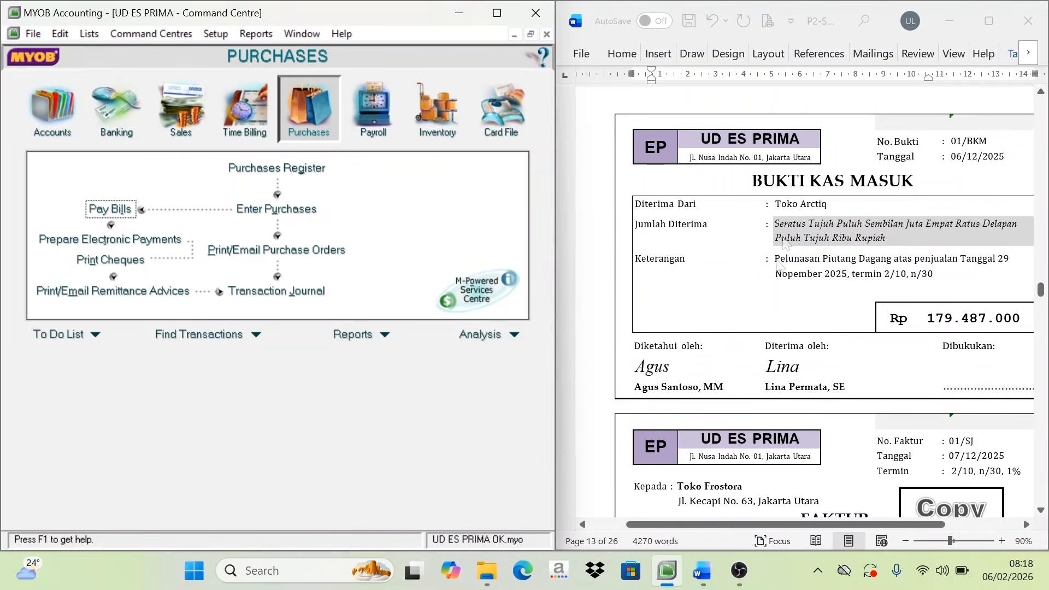
{"action": "left_click_drag", "start_coordinate": [867, 523], "coordinate": [880, 523]}
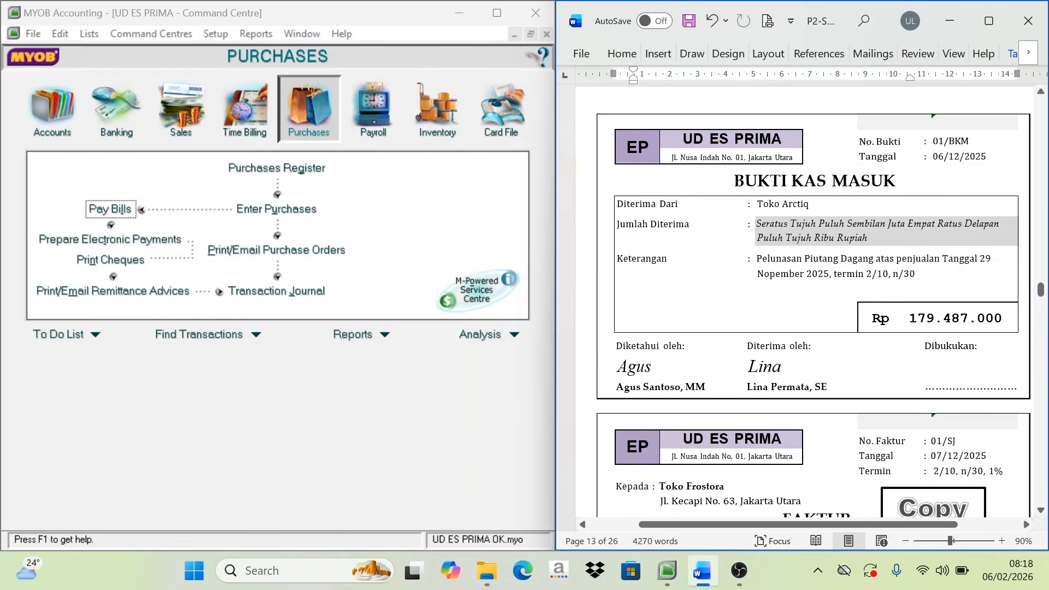
{"action": "left_click_drag", "start_coordinate": [756, 258], "coordinate": [839, 258]}
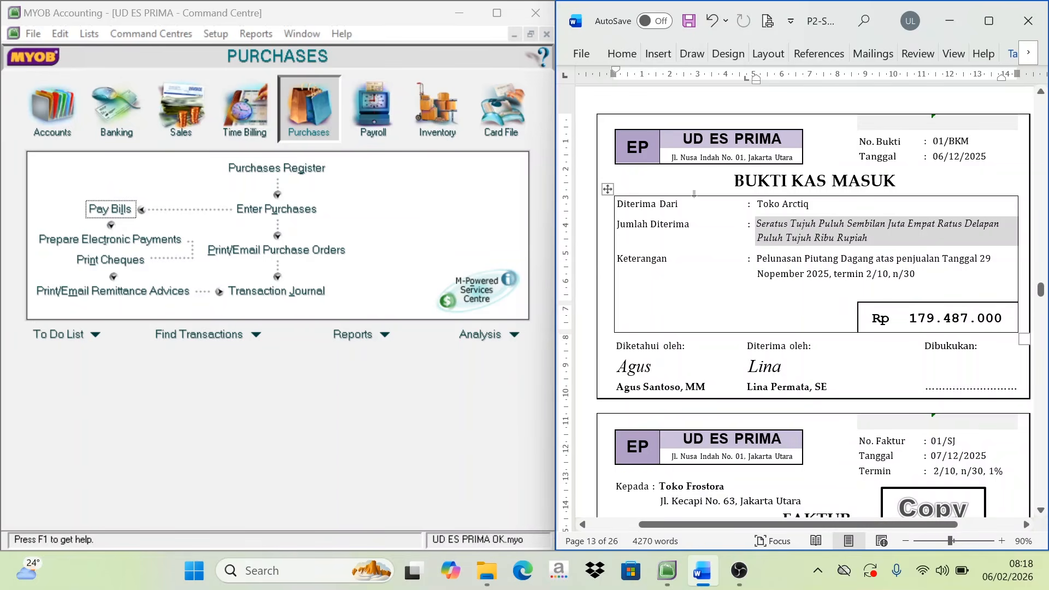
{"action": "left_click", "coordinate": [182, 134]}
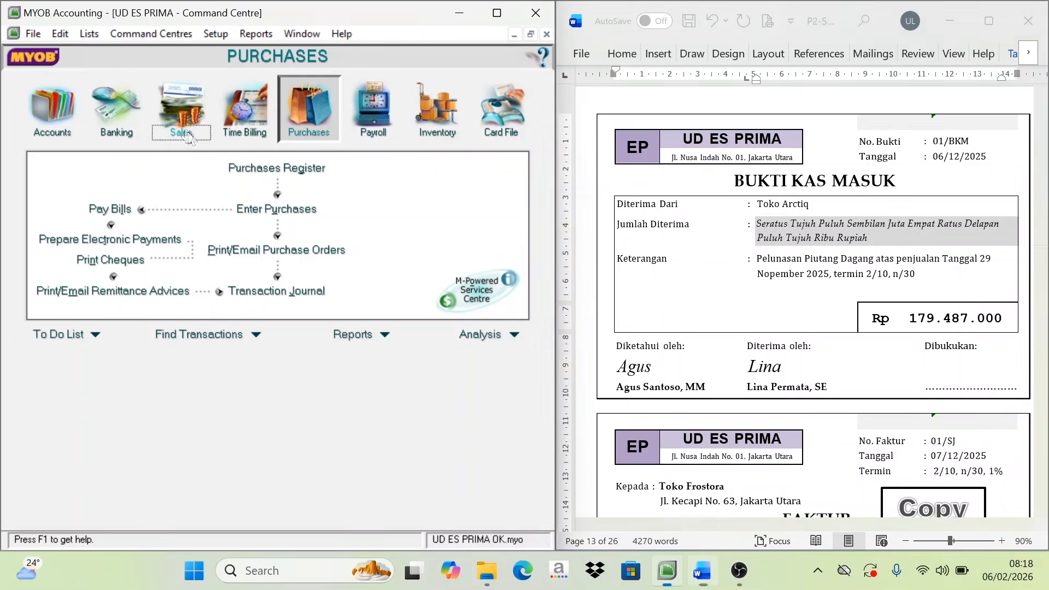
{"action": "left_click", "coordinate": [413, 213]}
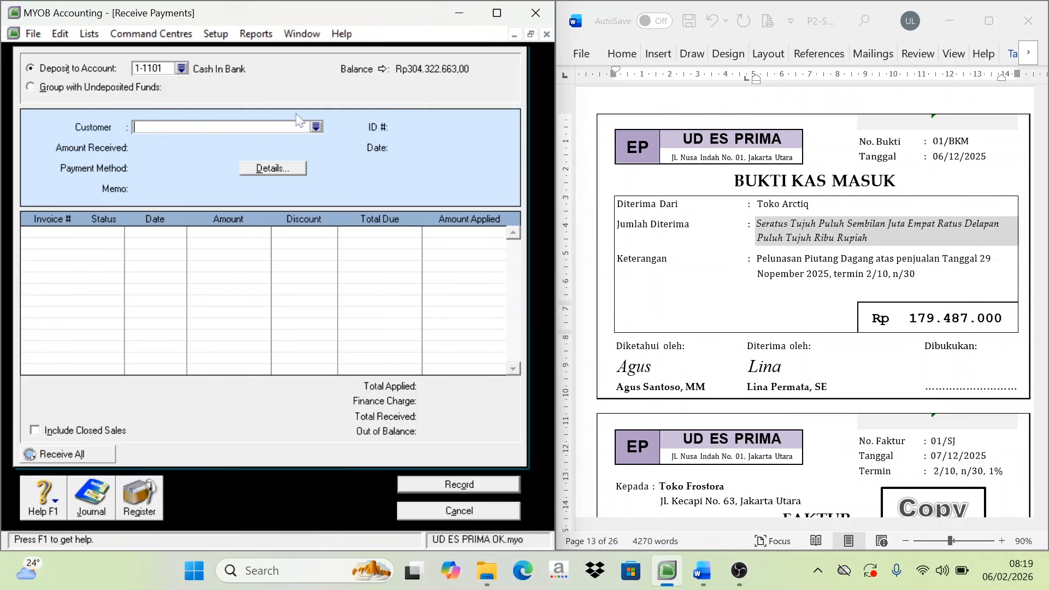
{"action": "left_click", "coordinate": [316, 127]}
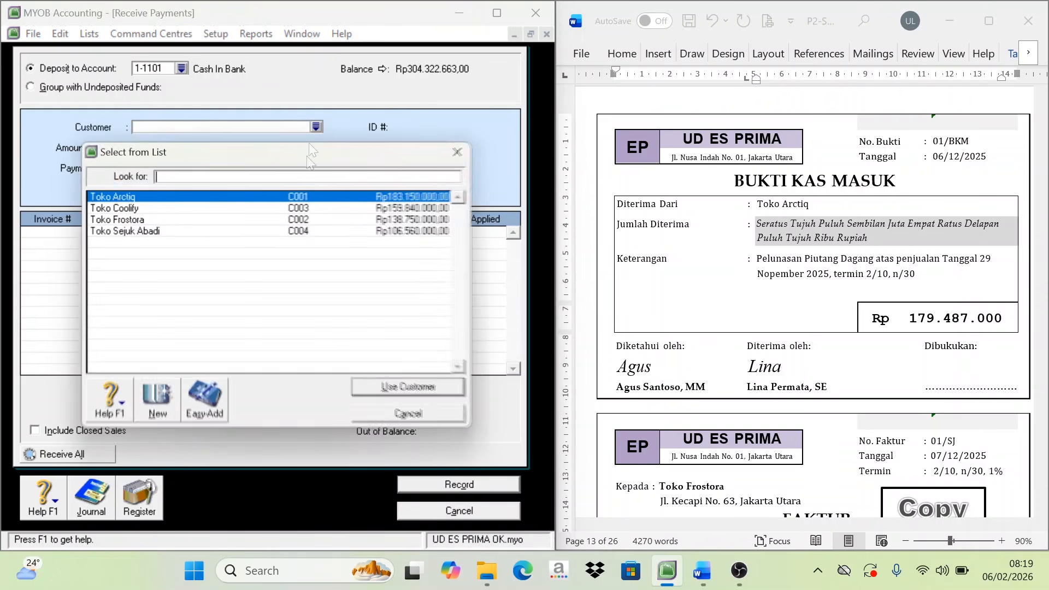
{"action": "left_click", "coordinate": [126, 197]}
{"action": "left_click", "coordinate": [424, 388]}
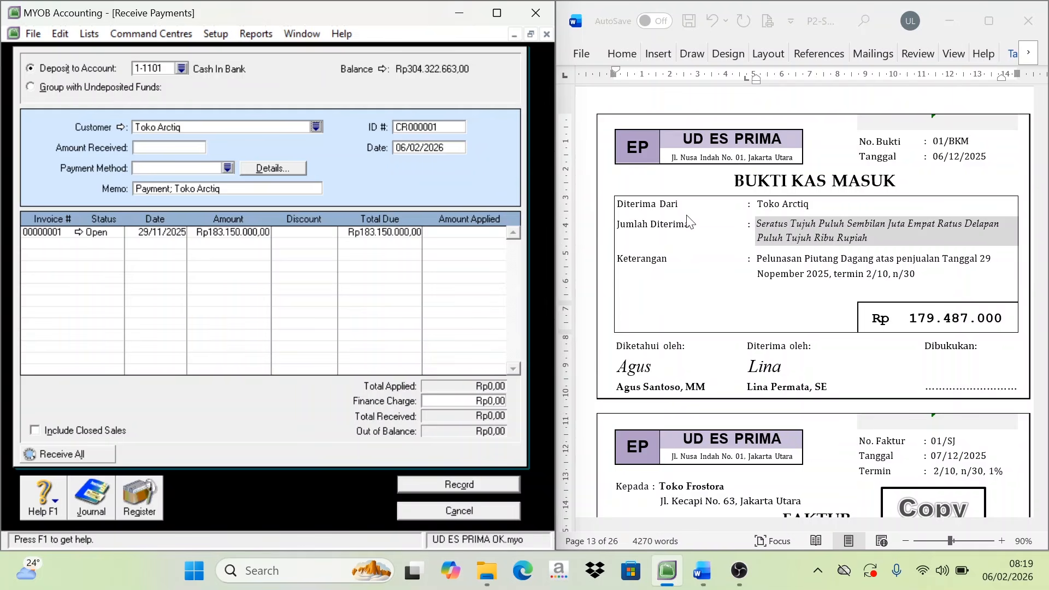
- Enter ID number 01/bkm and date 6/12/2025 on the customer receipt
{"action": "left_click", "coordinate": [408, 128]}
{"action": "type", "text": "01/bkm"}
{"action": "key", "text": "Tab"}
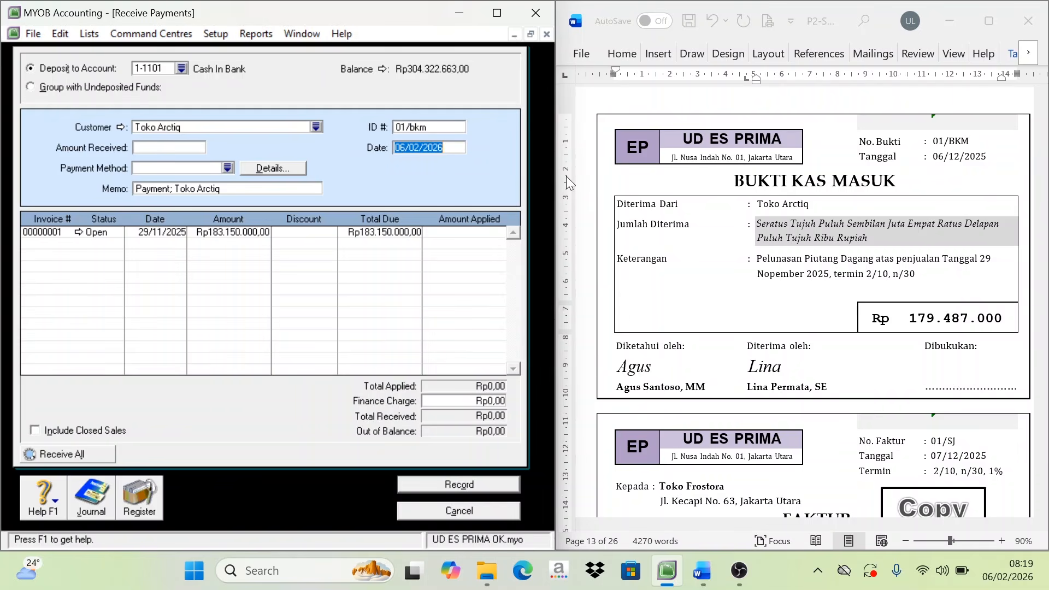
{"action": "type", "text": "6/12/2025"}
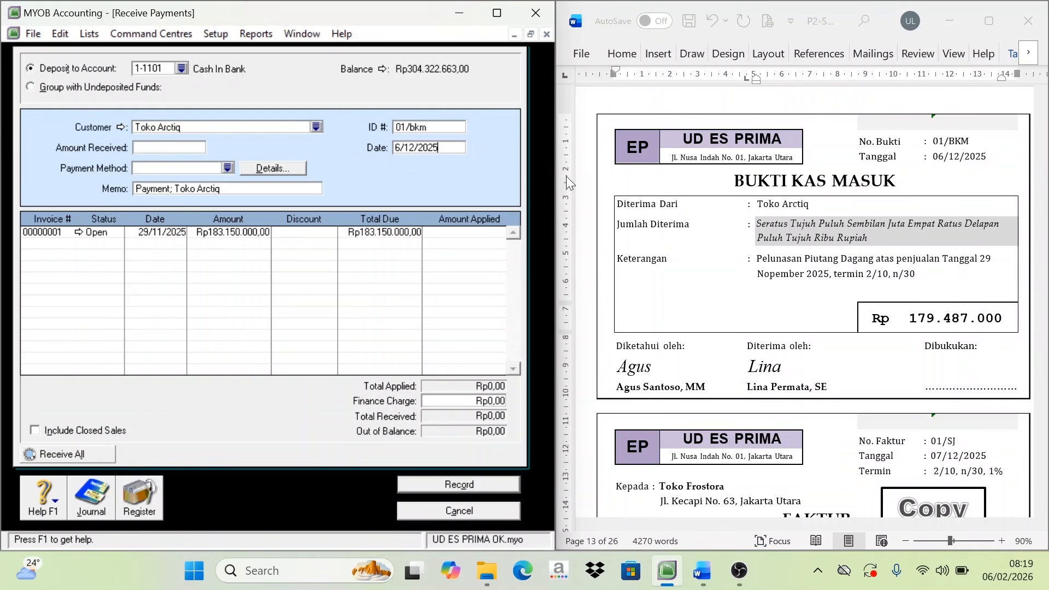
- Enter Rp179.487.000 as the amount received from Toko Arctiq on the customer receipt
{"action": "left_click", "coordinate": [149, 146]}
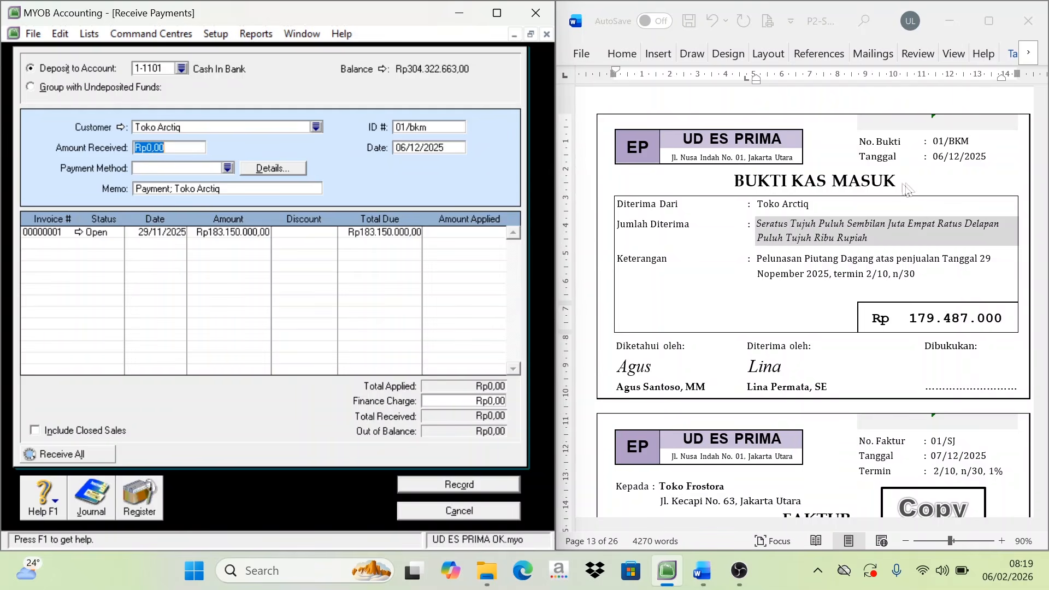
{"action": "type", "text": "179487000"}
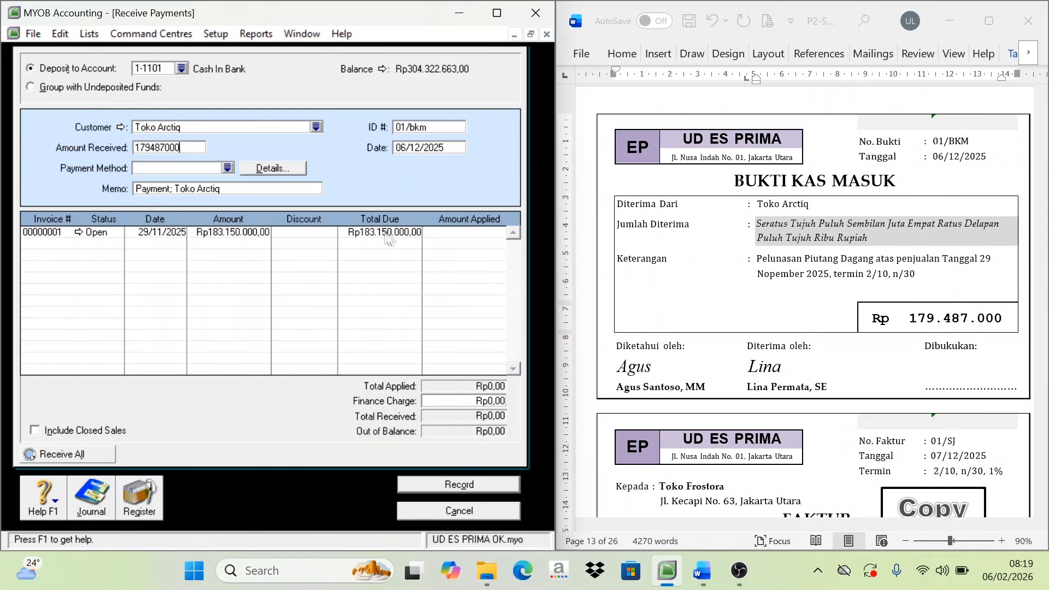
{"action": "key", "text": "Tab"}
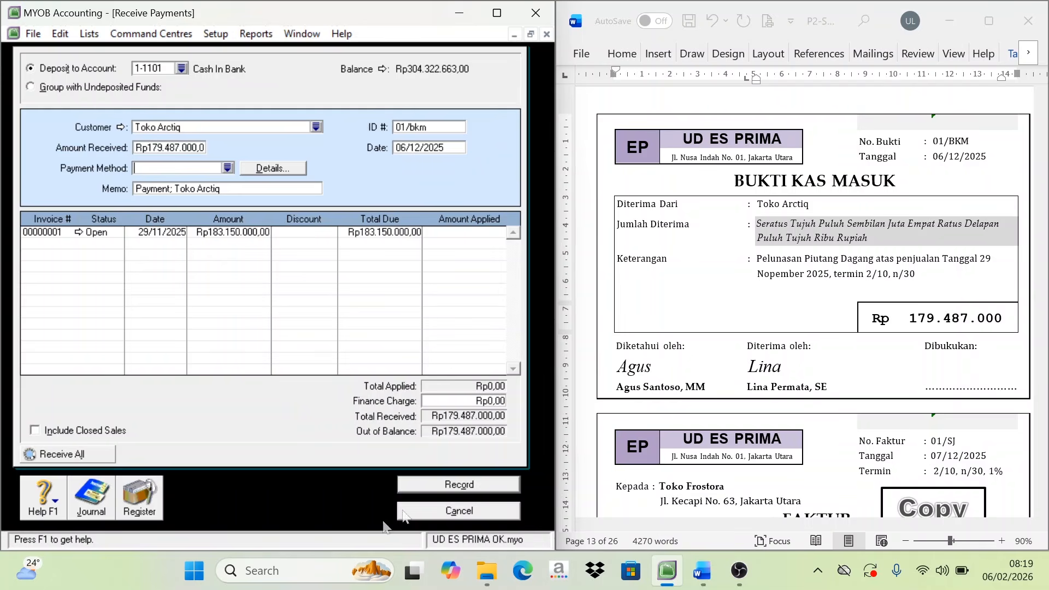
- Switch to Calculator and divide 2 by 100 to get the early-payment discount rate
{"action": "left_click", "coordinate": [366, 569]}
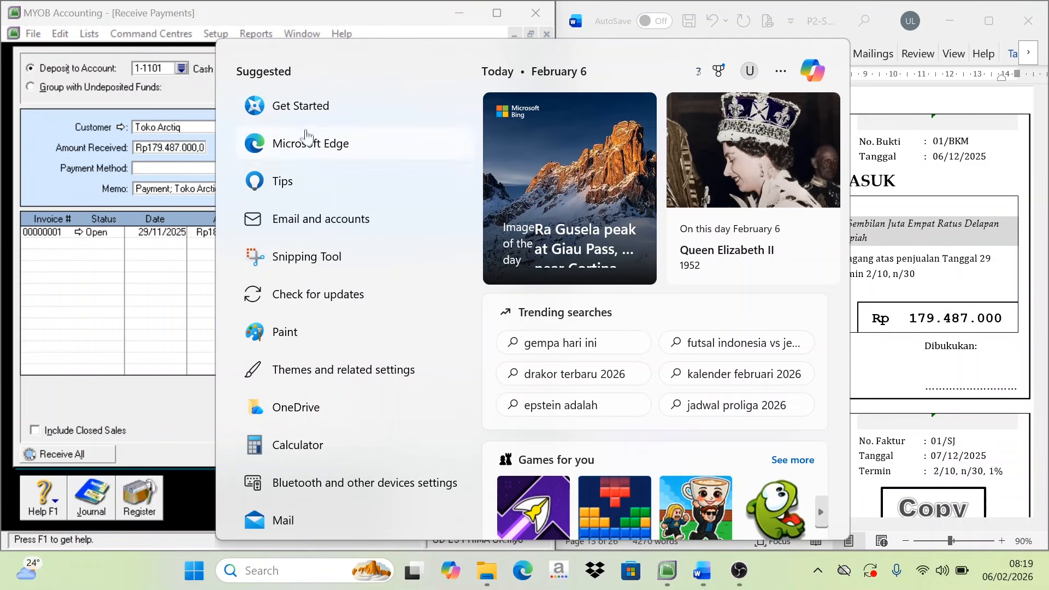
{"action": "left_click", "coordinate": [347, 455]}
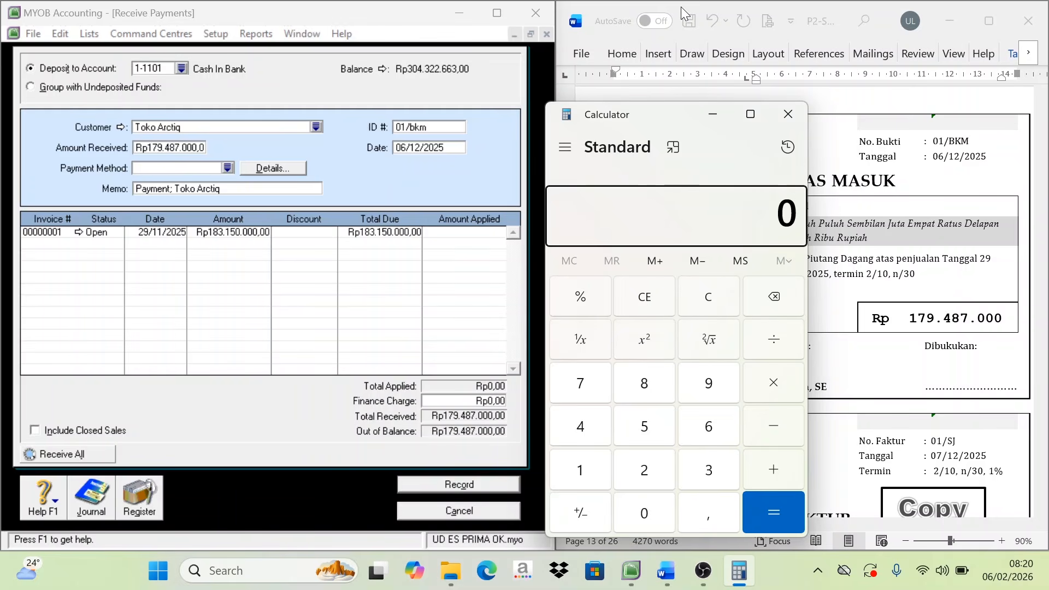
{"action": "key", "text": "2"}
{"action": "left_click", "coordinate": [588, 307]}
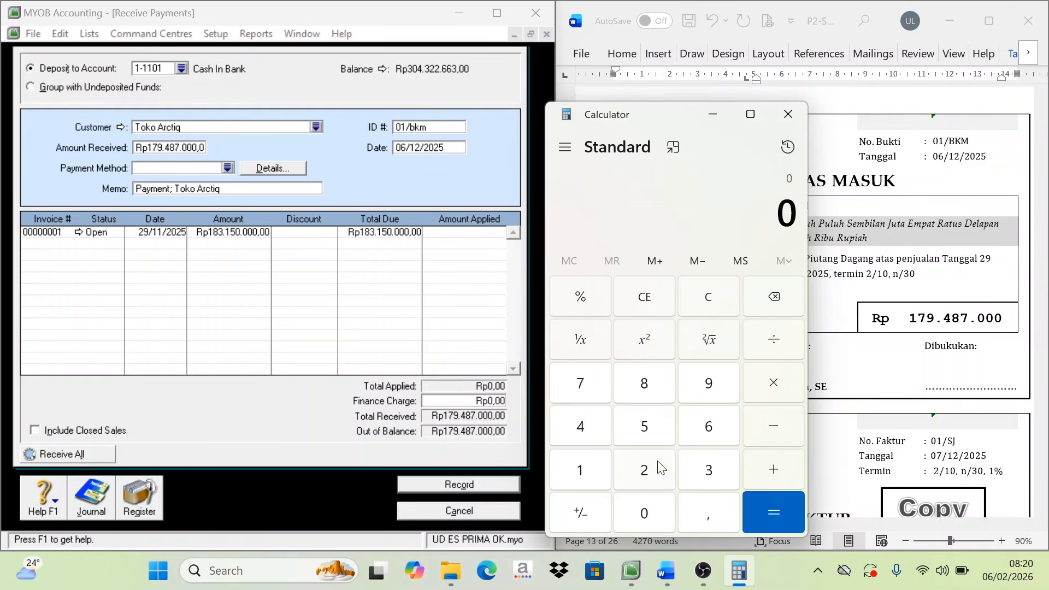
{"action": "left_click", "coordinate": [643, 459]}
{"action": "left_click", "coordinate": [587, 300]}
{"action": "left_click", "coordinate": [648, 474]}
{"action": "left_click", "coordinate": [773, 343]}
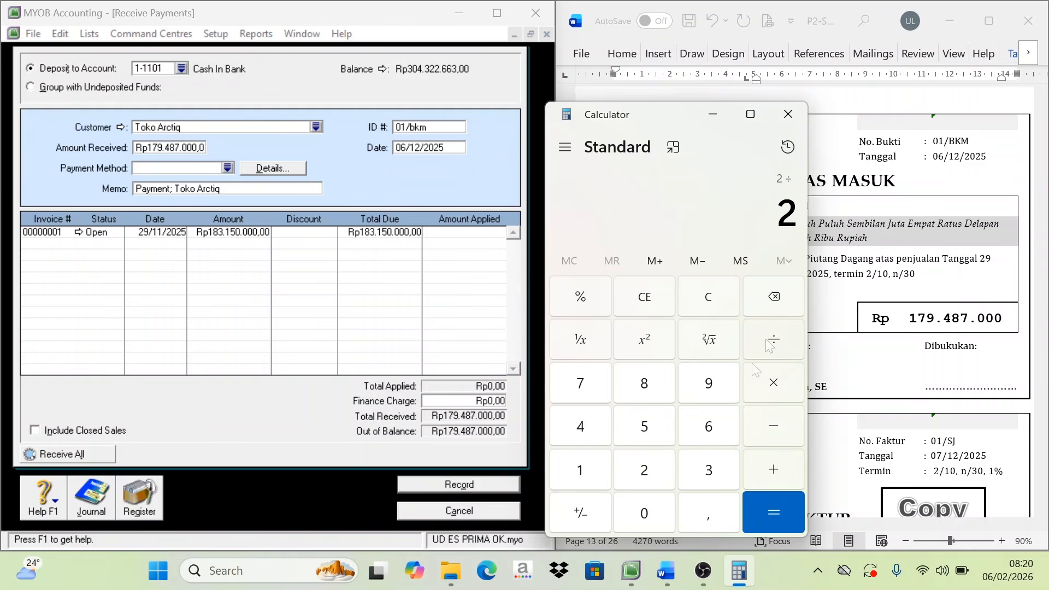
{"action": "left_click", "coordinate": [590, 476]}
{"action": "left_click", "coordinate": [656, 519]}
{"action": "left_click", "coordinate": [658, 525]}
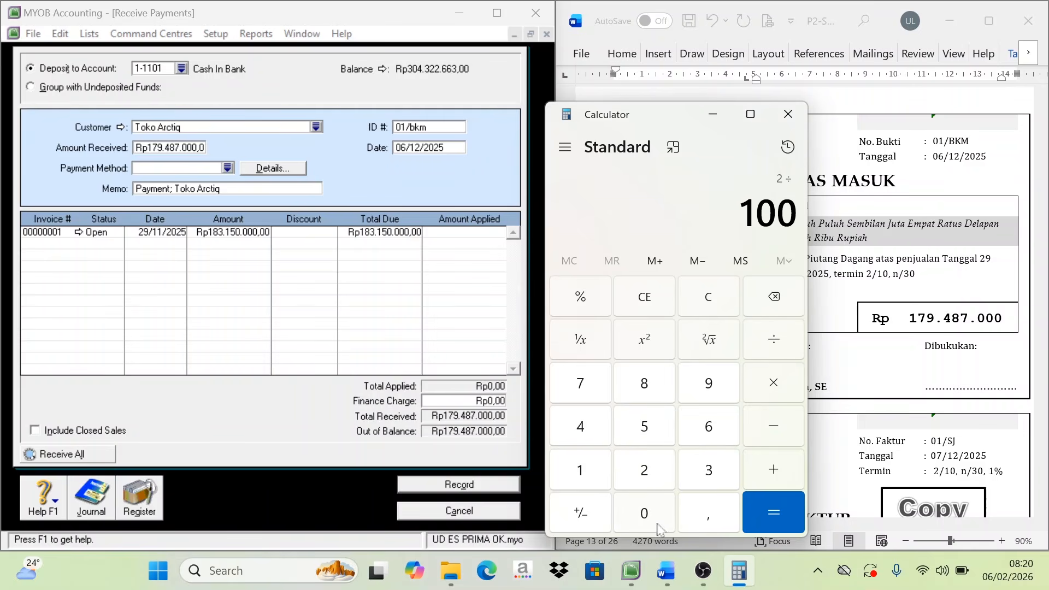
{"action": "left_click", "coordinate": [775, 517]}
- Multiply the discount rate by the invoice amount of 183.150.000 in Calculator
{"action": "left_click", "coordinate": [775, 393]}
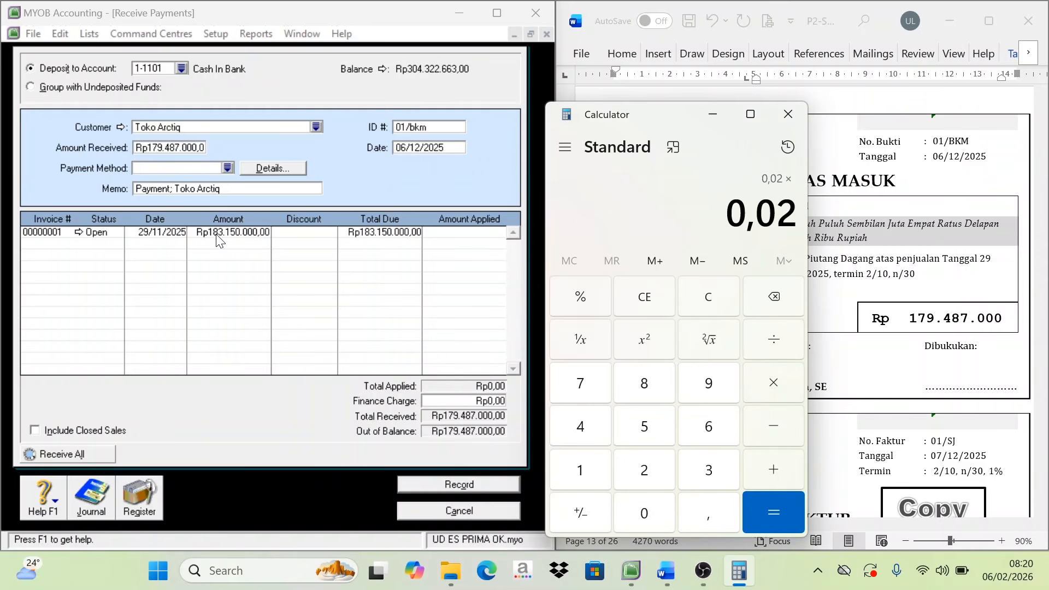
{"action": "left_click", "coordinate": [583, 474]}
{"action": "left_click", "coordinate": [645, 385]}
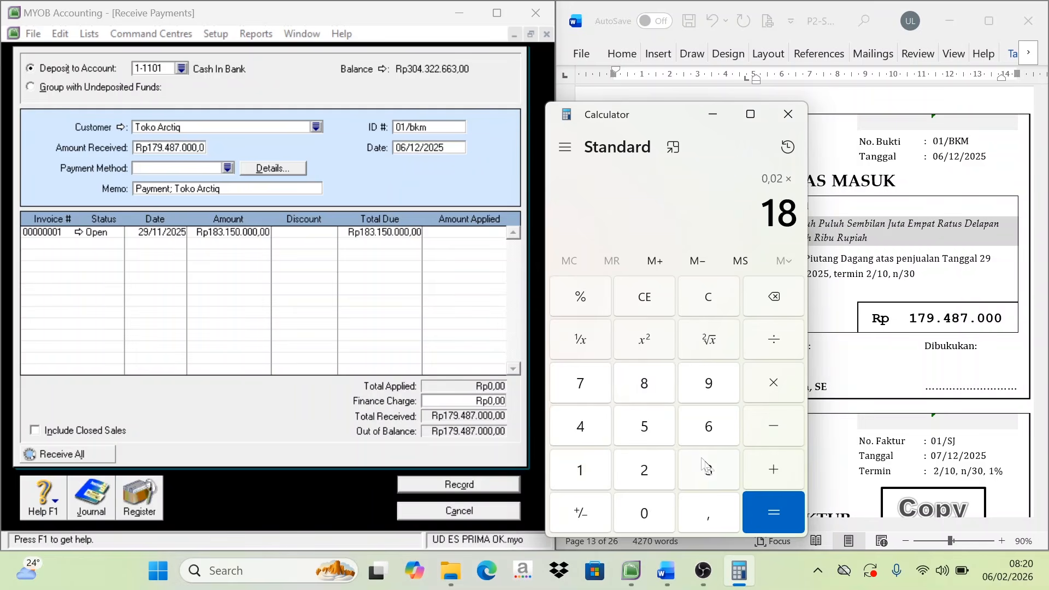
{"action": "left_click", "coordinate": [709, 474]}
{"action": "left_click", "coordinate": [600, 471]}
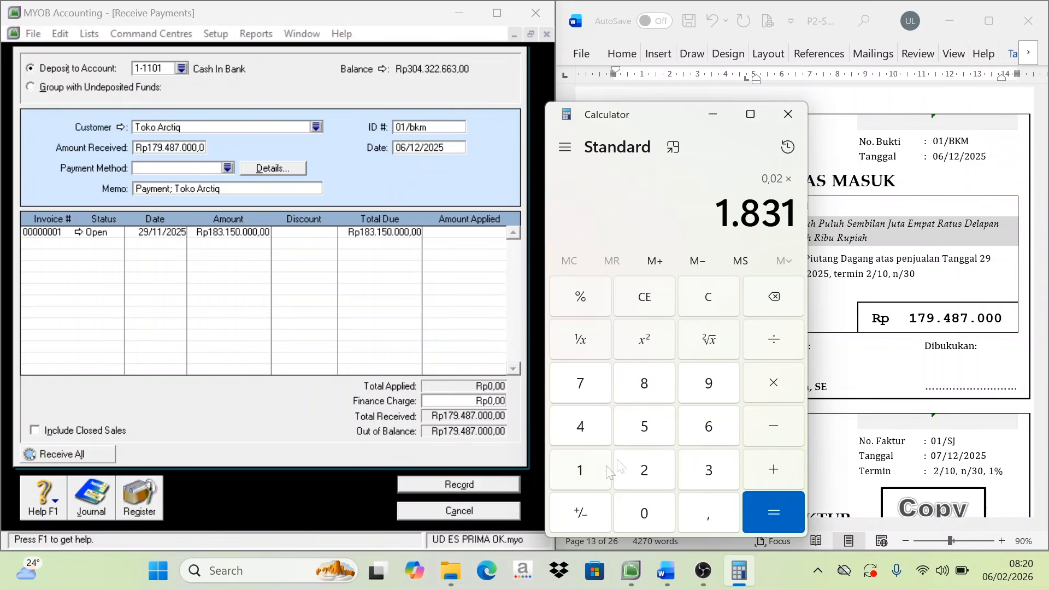
{"action": "left_click", "coordinate": [647, 435]}
{"action": "left_click", "coordinate": [661, 516]}
{"action": "left_click", "coordinate": [659, 518]}
{"action": "left_click", "coordinate": [660, 519]}
{"action": "left_click", "coordinate": [655, 522]}
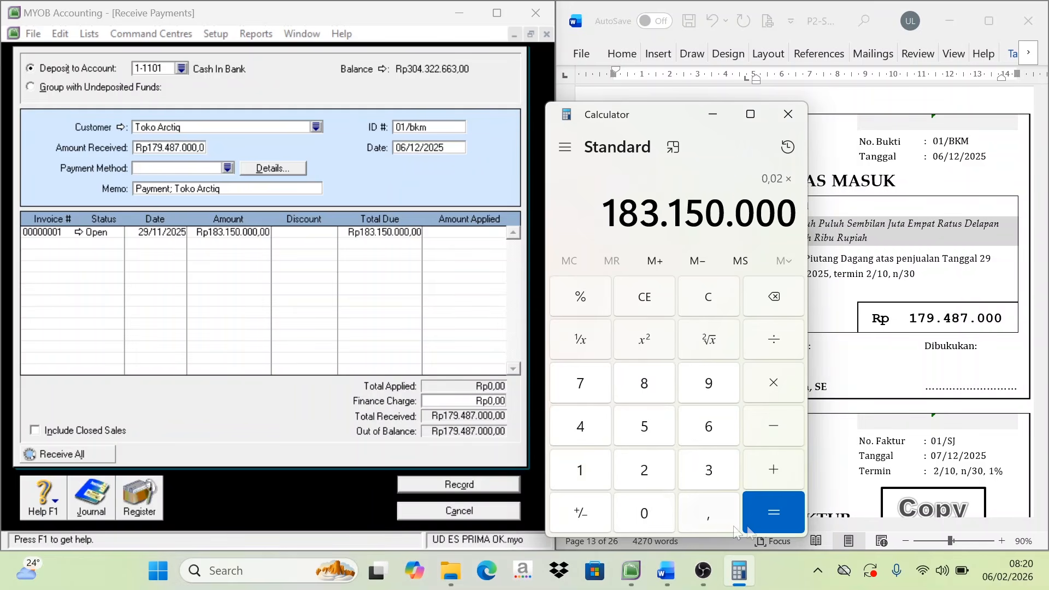
{"action": "left_click", "coordinate": [777, 518]}
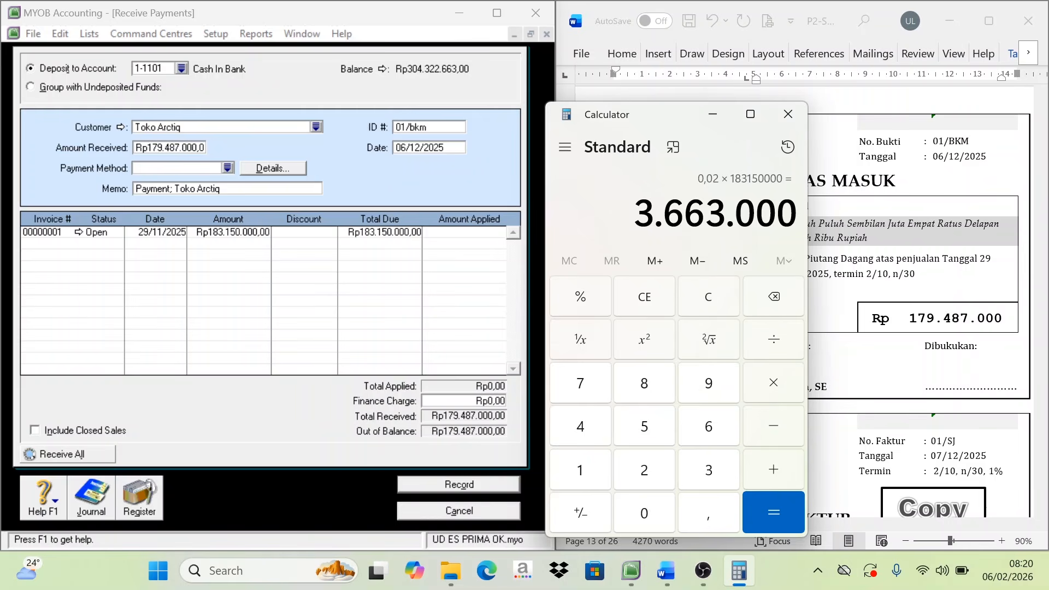
- Switch back to MYOB, enter a discount of Rp3.663.000 on the 29/11/2025 invoice and apply Rp179.487.000 to it
{"action": "left_click", "coordinate": [300, 232]}
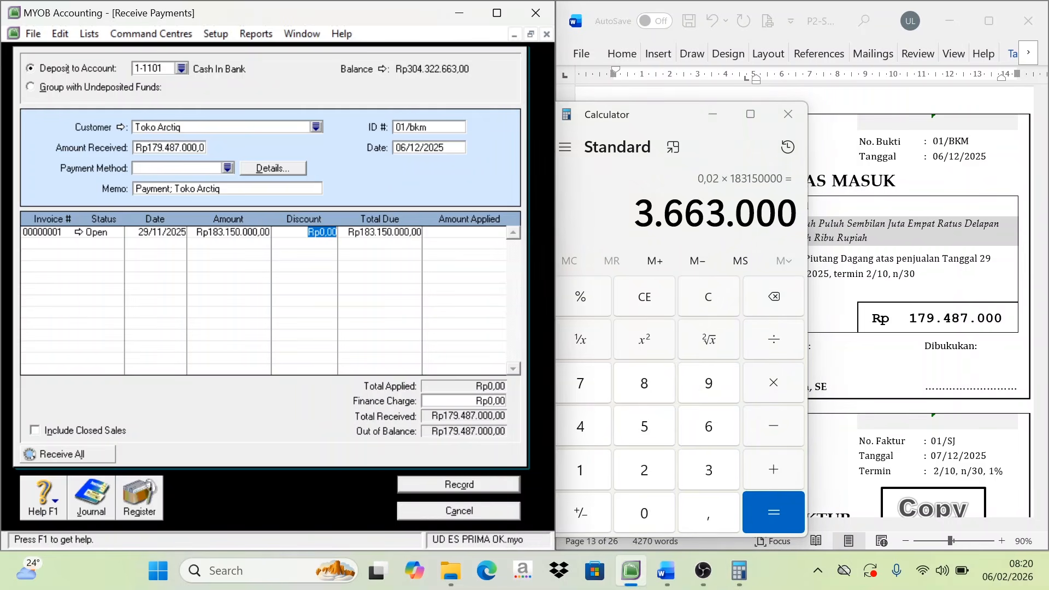
{"action": "type", "text": "3663000"}
{"action": "key", "text": "Tab"}
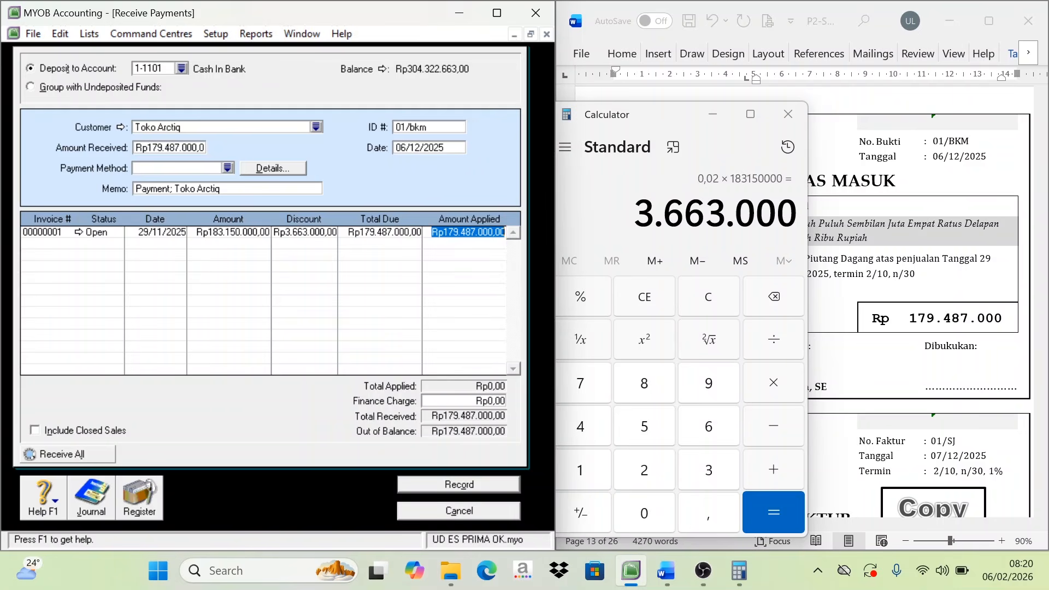
{"action": "left_click", "coordinate": [712, 115]}
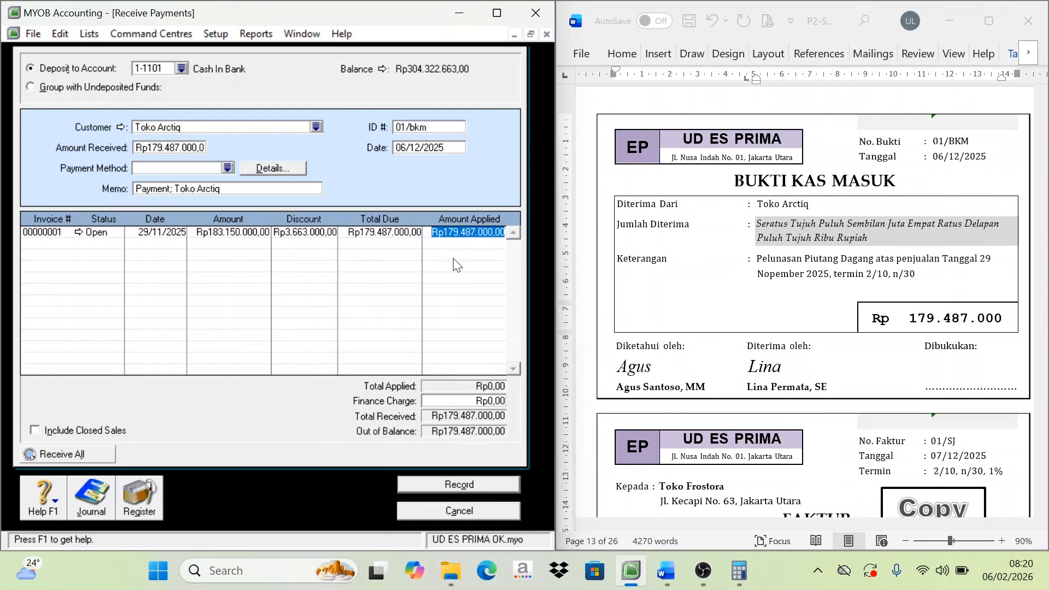
{"action": "key", "text": "Tab"}
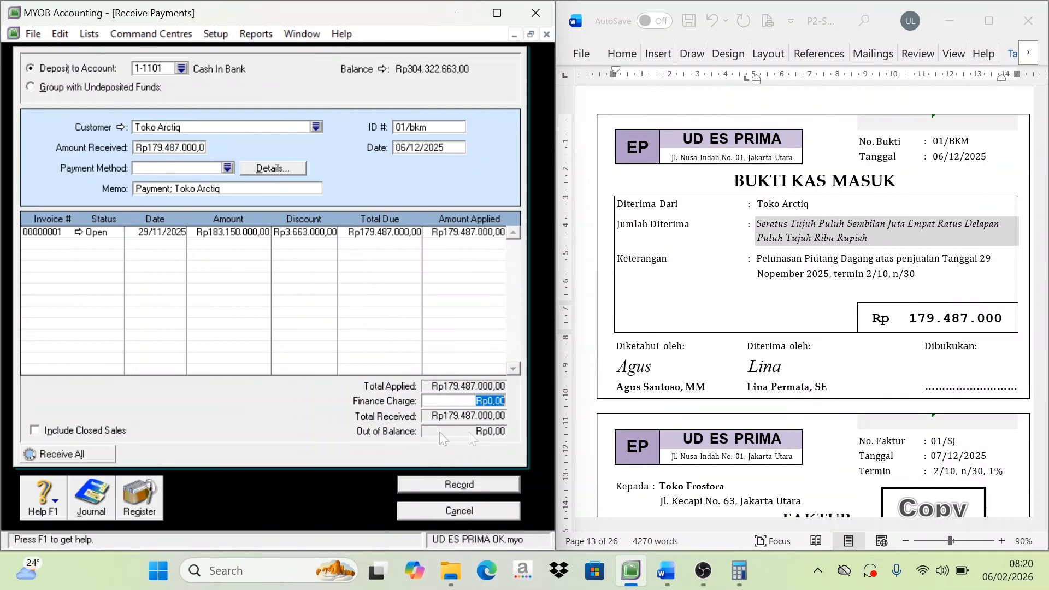
- Record the customer receipt, leaving the discount credit memo for printing another time, and close the receipt window
{"action": "left_click", "coordinate": [488, 486]}
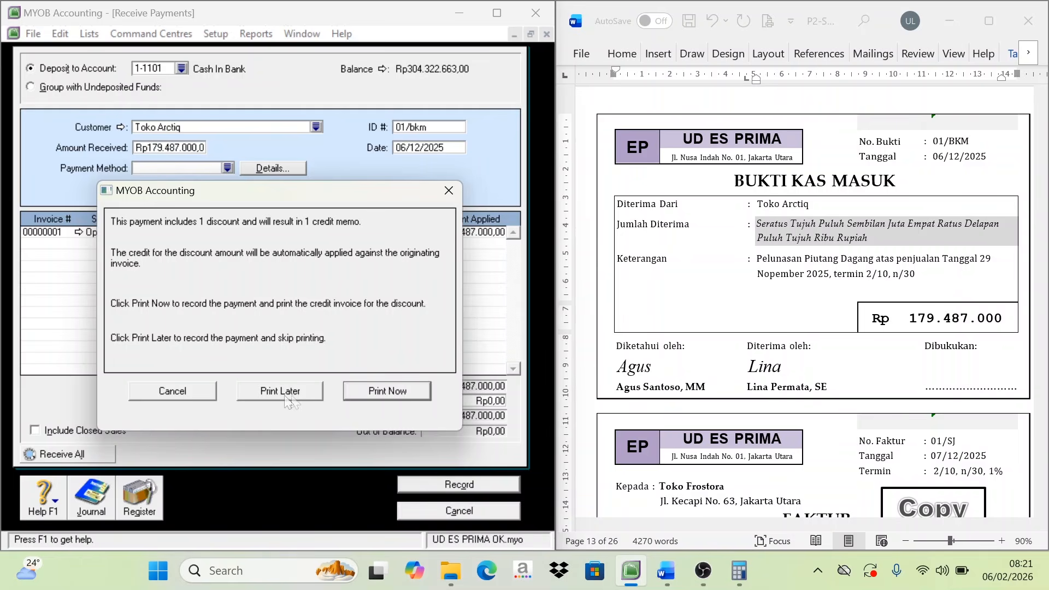
{"action": "left_click", "coordinate": [290, 391]}
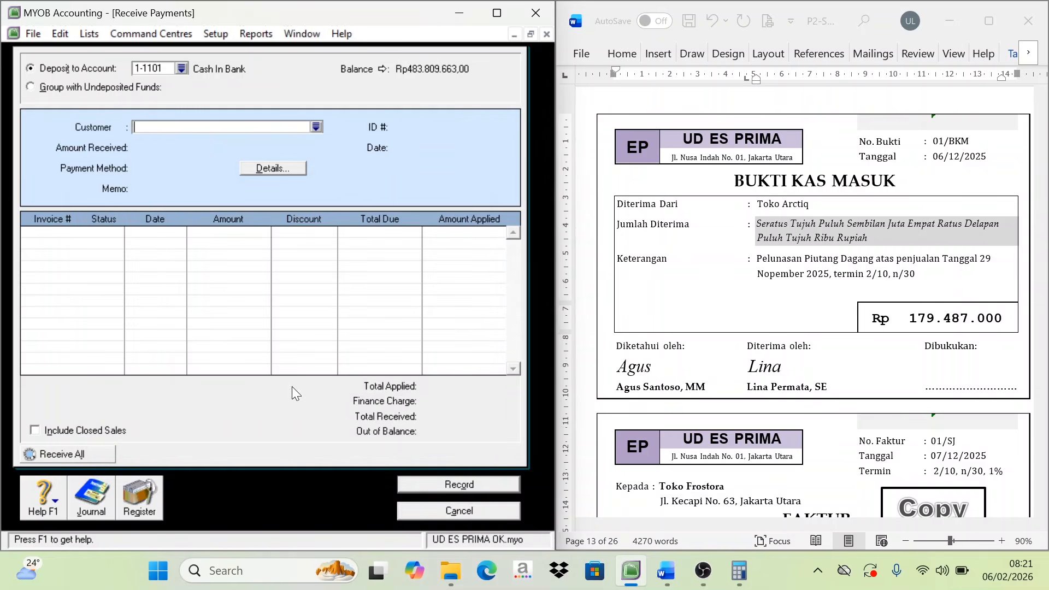
{"action": "left_click", "coordinate": [487, 513]}
- Start a new sales invoice for invoice voucher 01/SJ and set it to the Item layout
{"action": "scroll", "coordinate": [788, 344], "scroll_direction": "down", "scroll_amount": 5}
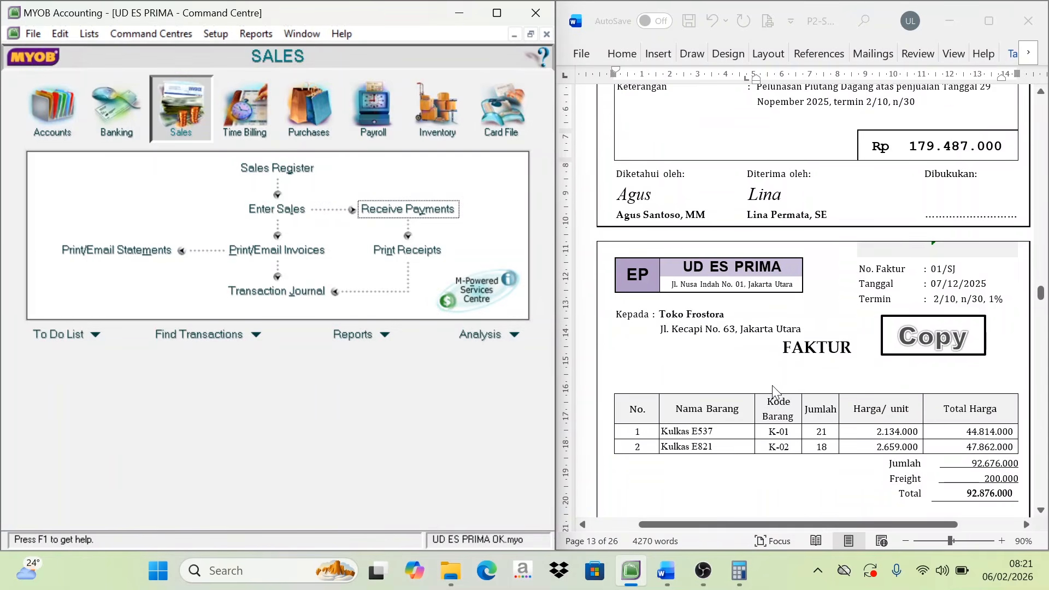
{"action": "scroll", "coordinate": [772, 389], "scroll_direction": "down", "scroll_amount": 2}
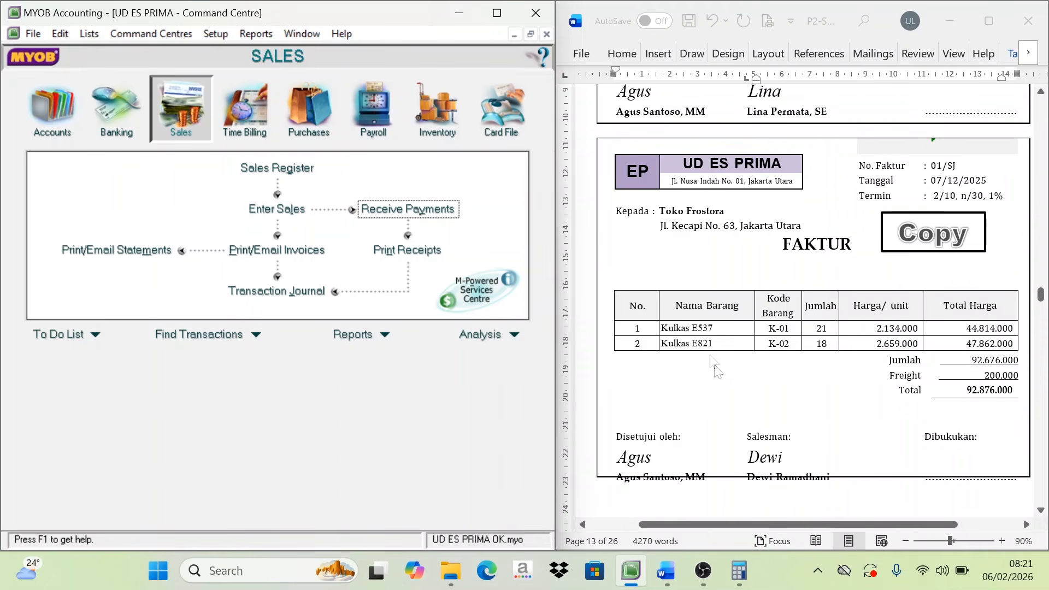
{"action": "scroll", "coordinate": [786, 224], "scroll_direction": "down", "scroll_amount": 1}
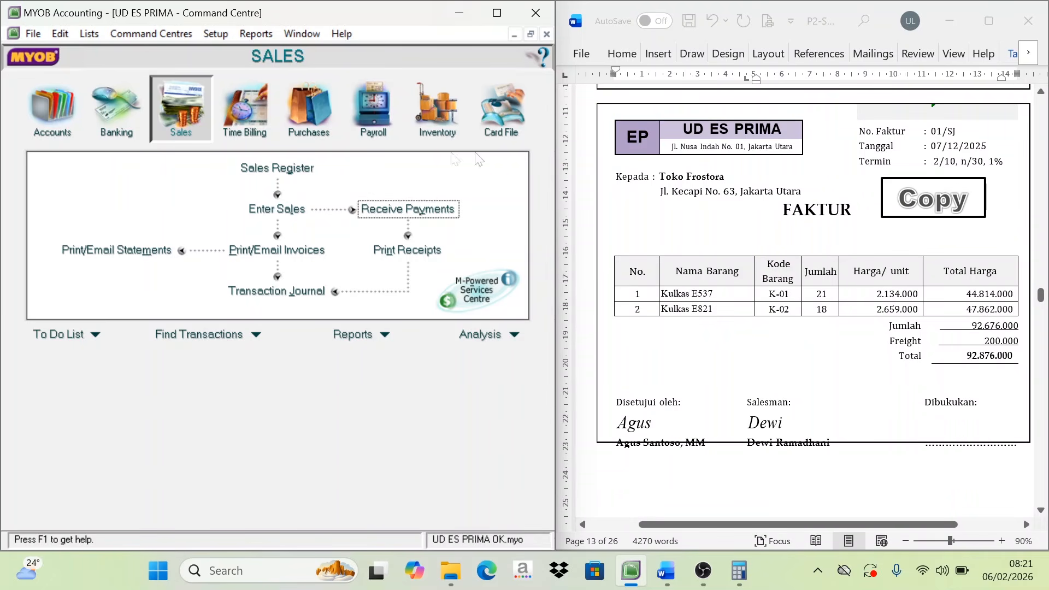
{"action": "left_click", "coordinate": [266, 208]}
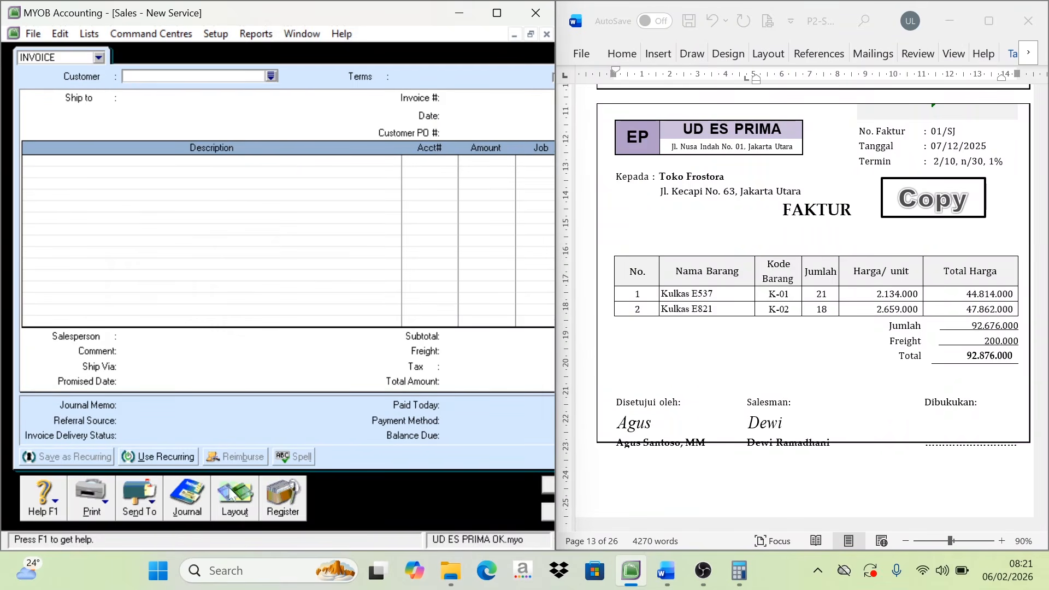
{"action": "left_click", "coordinate": [235, 503]}
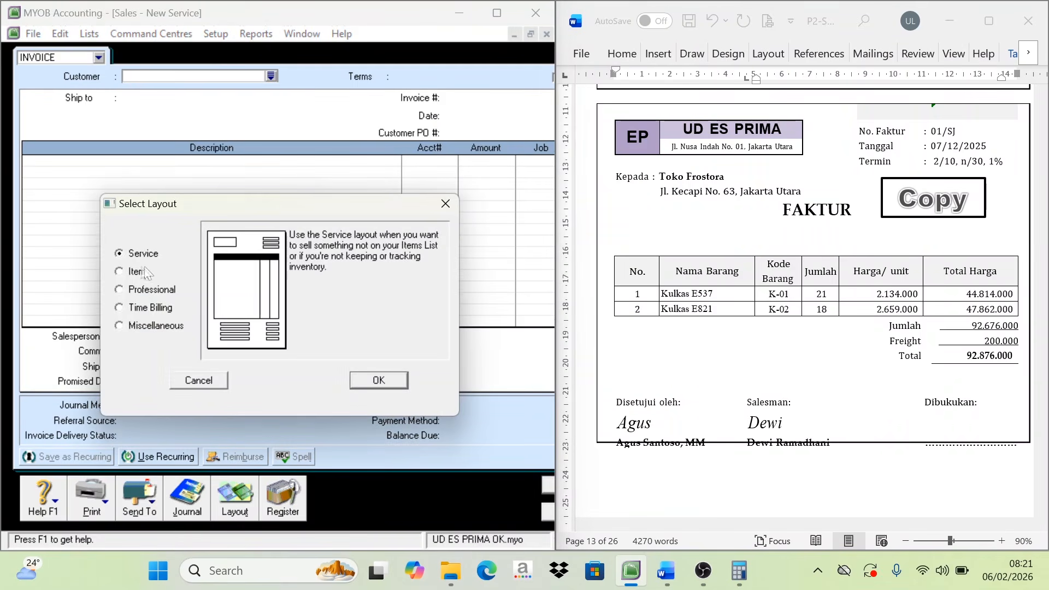
{"action": "left_click", "coordinate": [136, 271]}
{"action": "left_click", "coordinate": [378, 380]}
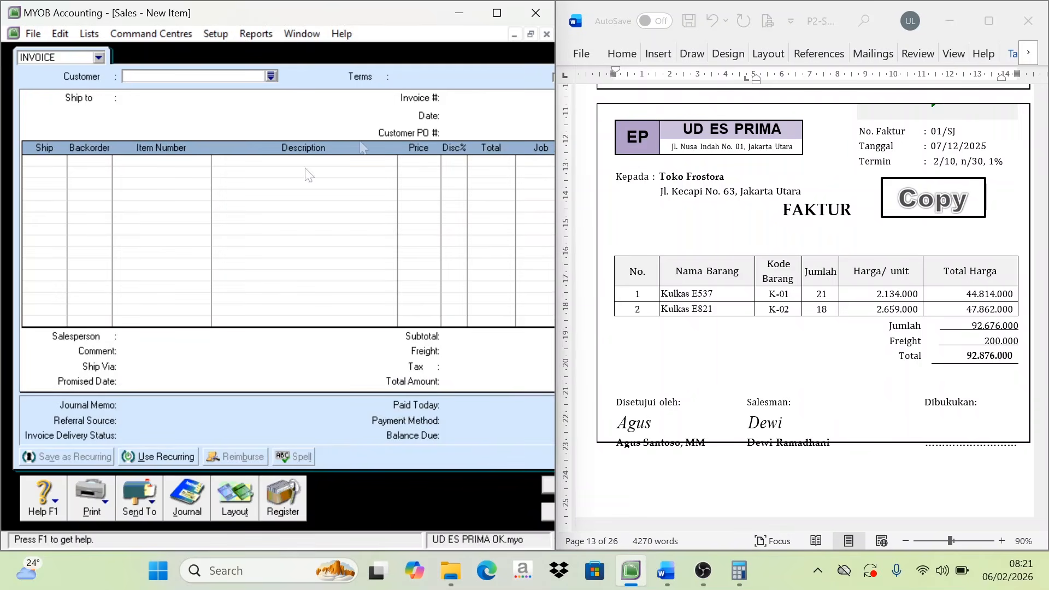
- Select Toko Frostora as the customer on the sales invoice
{"action": "left_click_drag", "start_coordinate": [555, 51], "coordinate": [639, 50]}
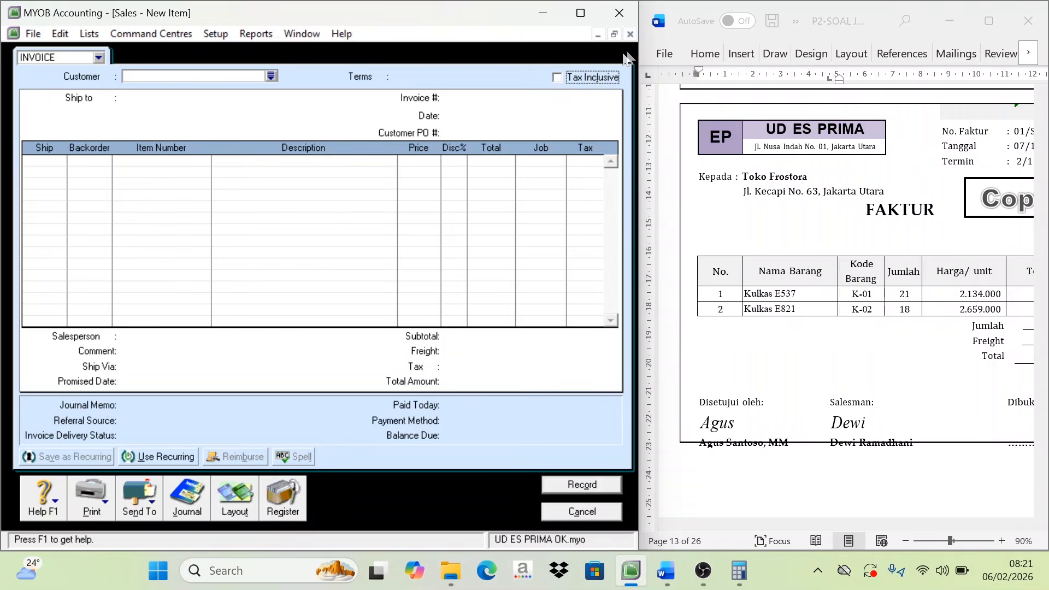
{"action": "left_click_drag", "start_coordinate": [642, 50], "coordinate": [554, 52]}
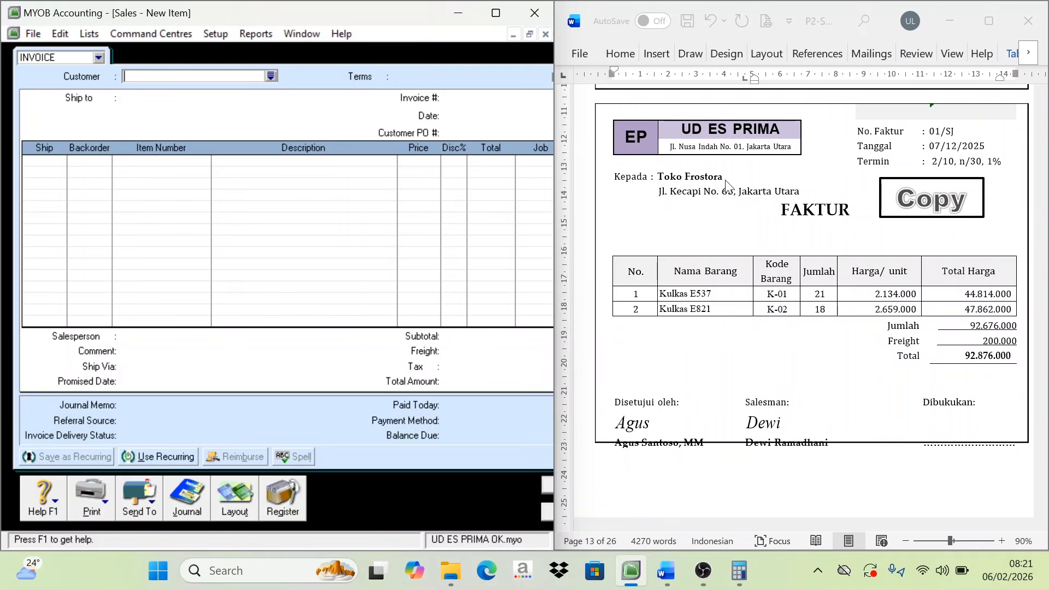
{"action": "left_click", "coordinate": [271, 76]}
{"action": "left_click", "coordinate": [122, 220]}
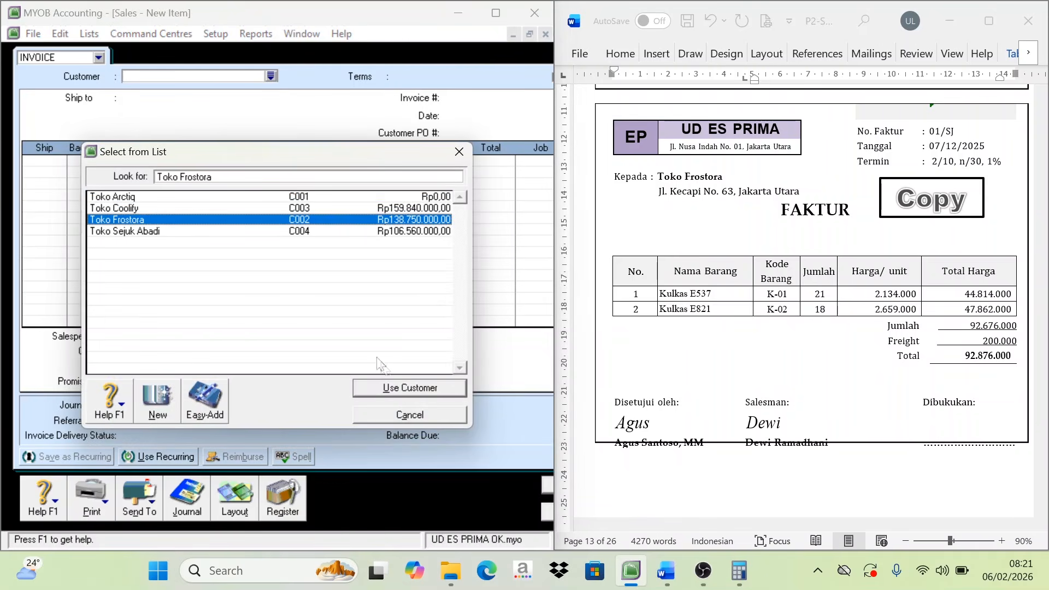
{"action": "left_click", "coordinate": [412, 389]}
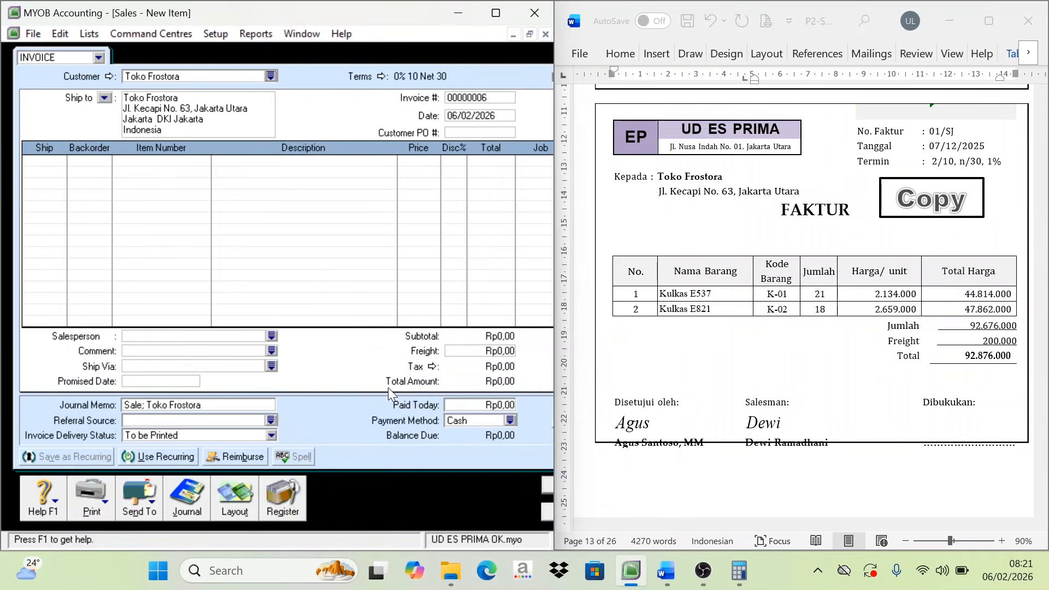
- Enter invoice number 01/sj and date 7/12/2025 on the sales invoice
{"action": "left_click", "coordinate": [475, 99]}
{"action": "type", "text": "01/sj"}
{"action": "key", "text": "Tab"}
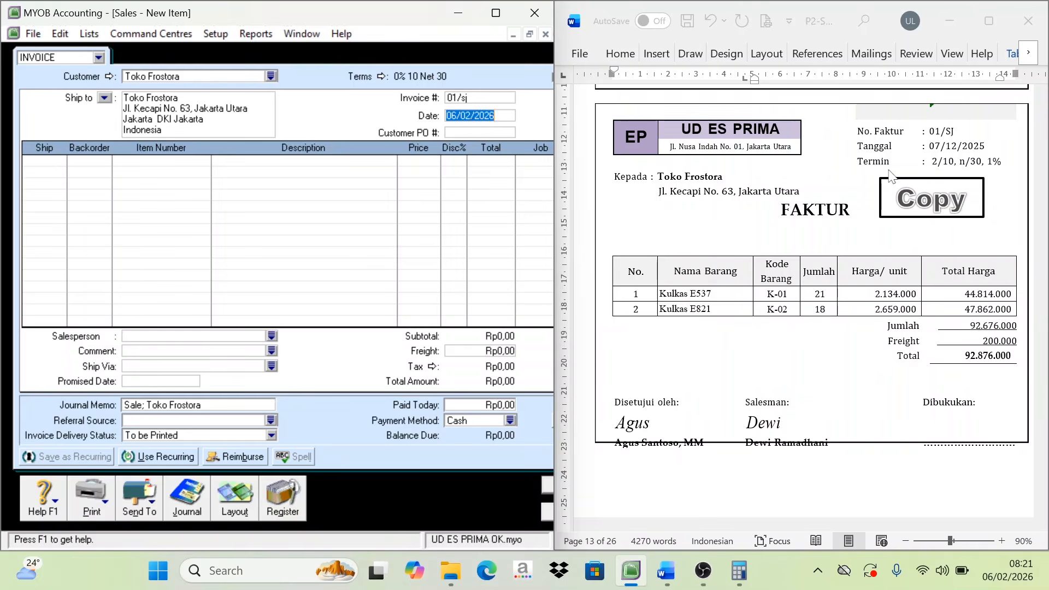
{"action": "type", "text": "7"}
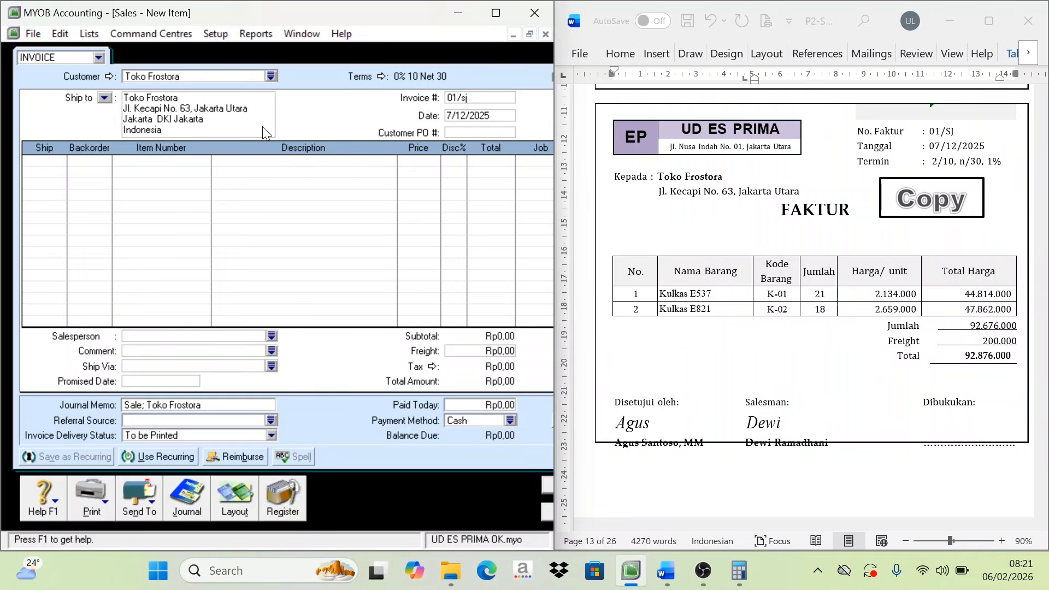
{"action": "type", "text": "/12/2025"}
- Fill the first invoice line with 21 units of item K-01, Kulkas E537, at a price of Rp2.134.000 each
{"action": "left_click", "coordinate": [26, 161]}
{"action": "type", "text": "21"}
{"action": "key", "text": "Tab"}
{"action": "key", "text": "Tab"}
{"action": "key", "text": "Tab"}
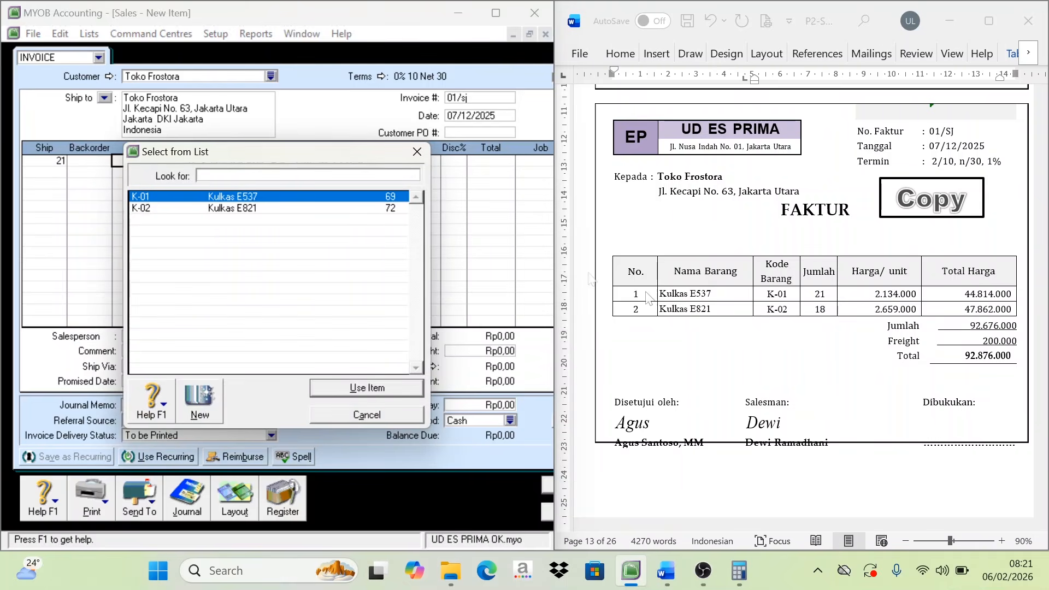
{"action": "double_click", "coordinate": [240, 196]}
{"action": "key", "text": "Tab"}
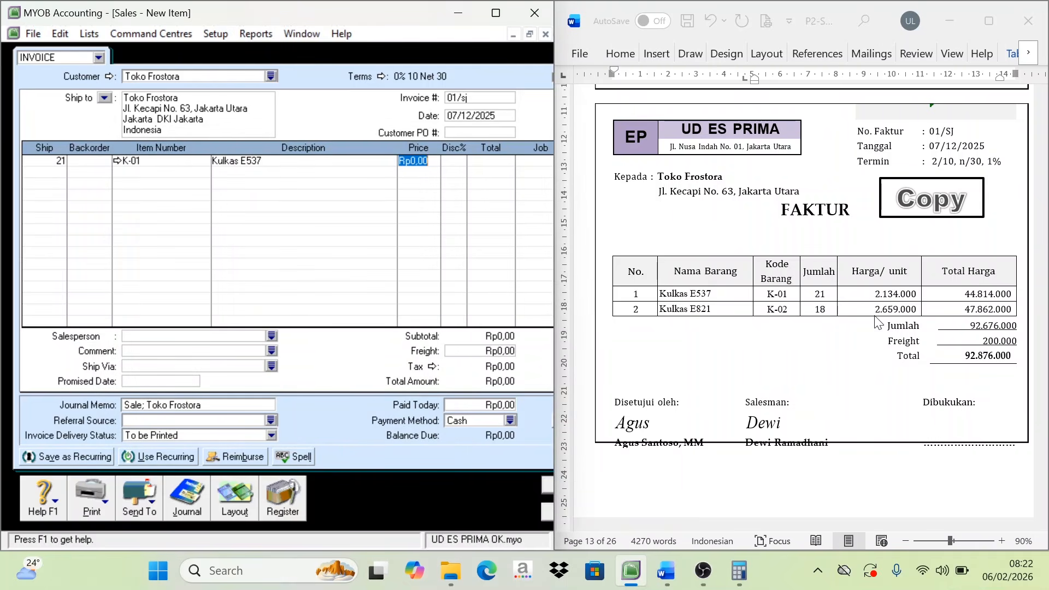
{"action": "type", "text": "2134000"}
{"action": "key", "text": "Tab"}
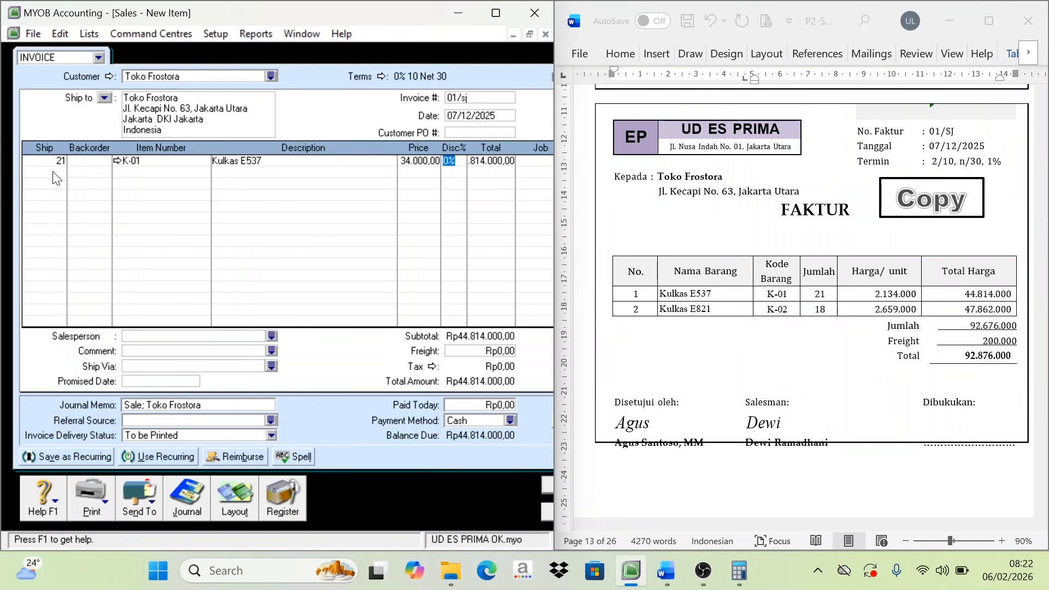
- Fill the second invoice line with 18 units of item K-02, Kulkas E821, at a price of Rp2.659.000 each
{"action": "key", "text": "Tab"}
{"action": "type", "text": "18"}
{"action": "key", "text": "Tab"}
{"action": "key", "text": "Tab"}
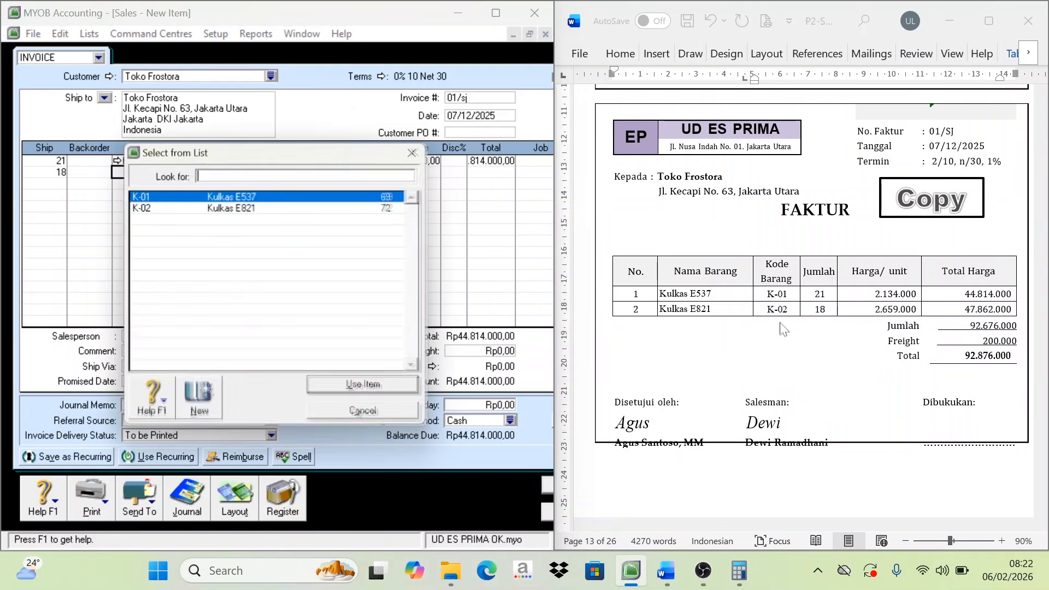
{"action": "left_click", "coordinate": [241, 208]}
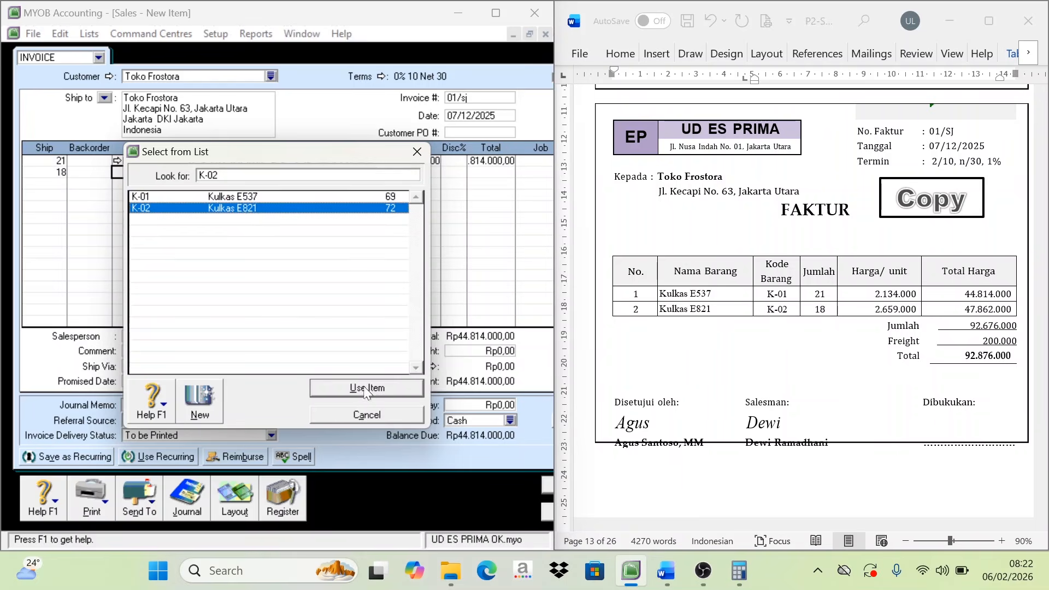
{"action": "left_click", "coordinate": [382, 388]}
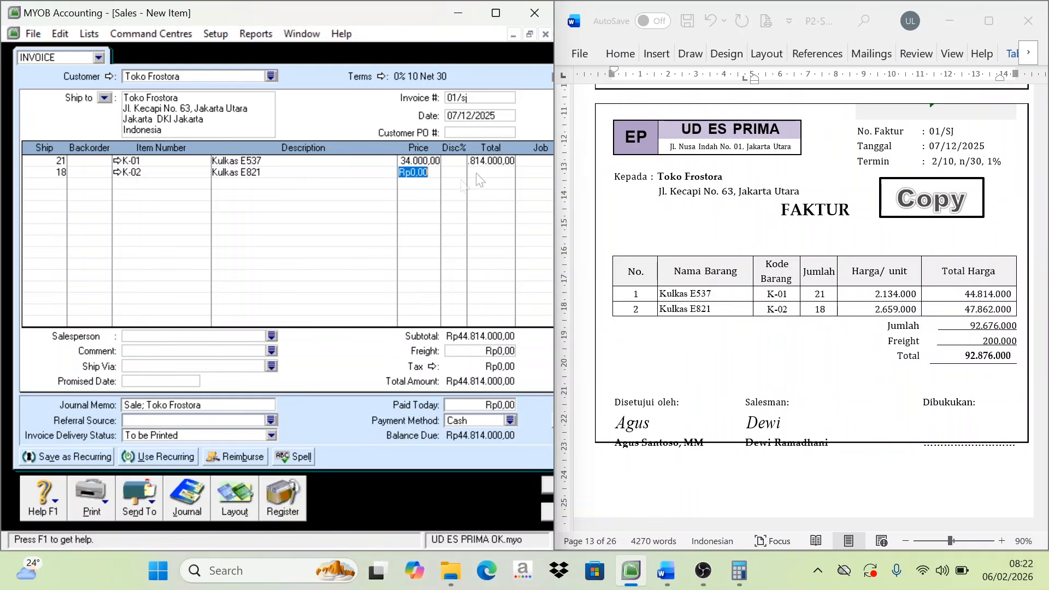
{"action": "type", "text": "2659000"}
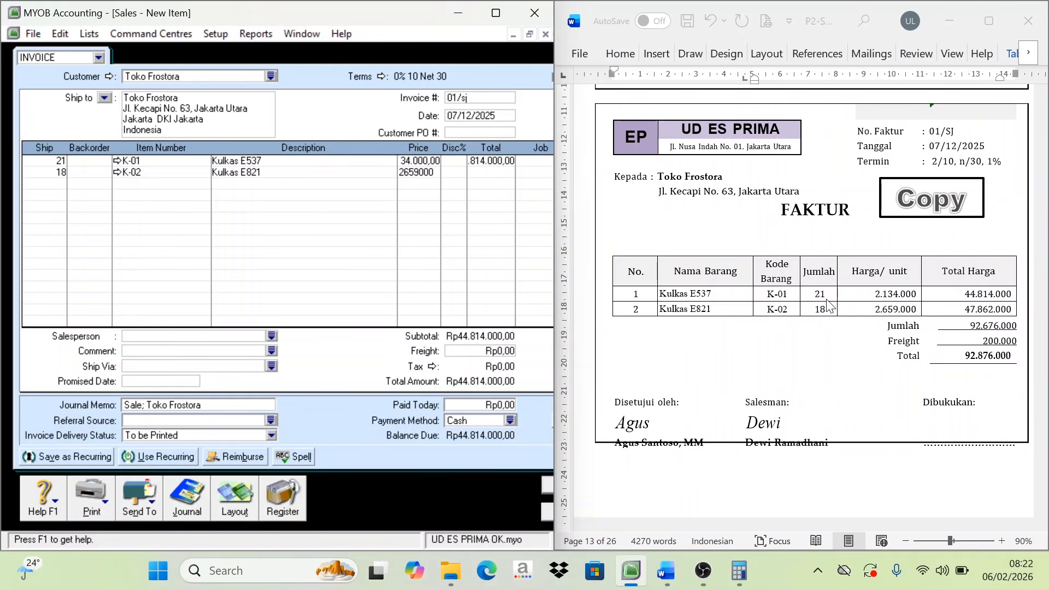
{"action": "key", "text": "Tab"}
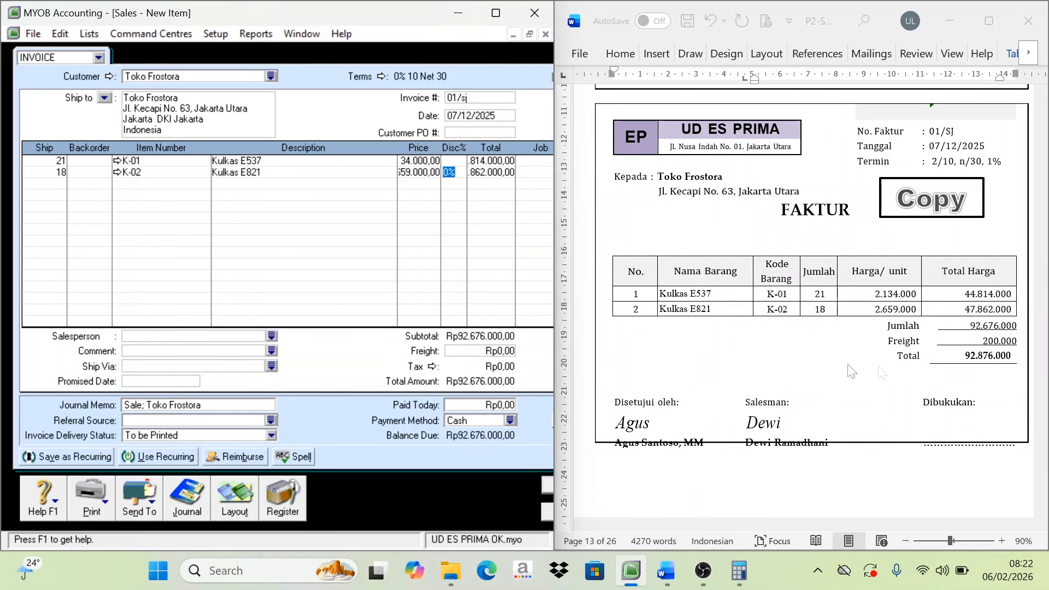
- Set the invoice's freight charge to Rp200.000
{"action": "left_click_drag", "start_coordinate": [983, 342], "coordinate": [1020, 342]}
{"action": "left_click", "coordinate": [474, 351]}
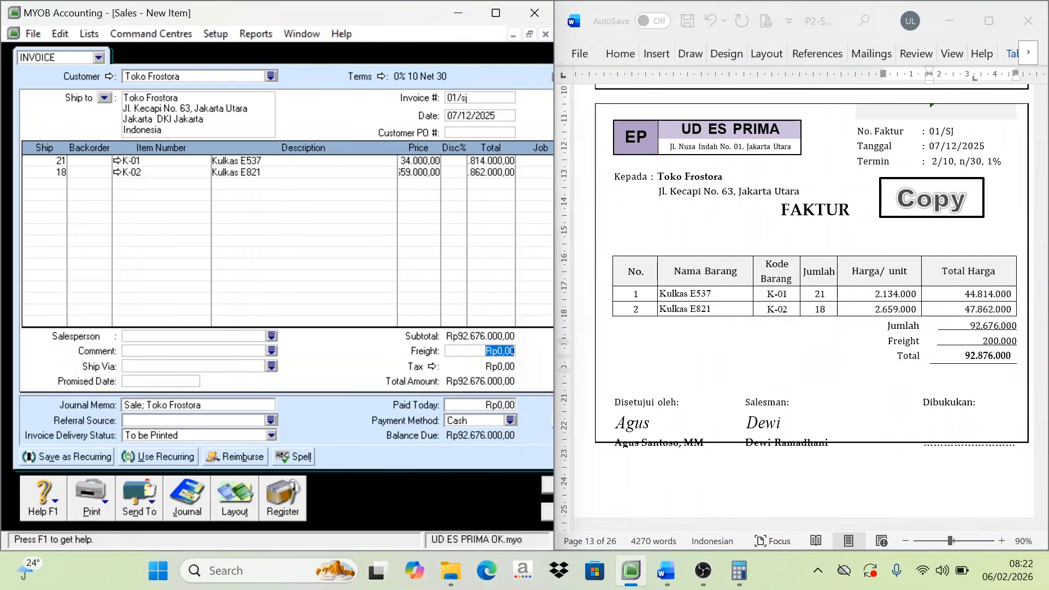
{"action": "type", "text": "200"}
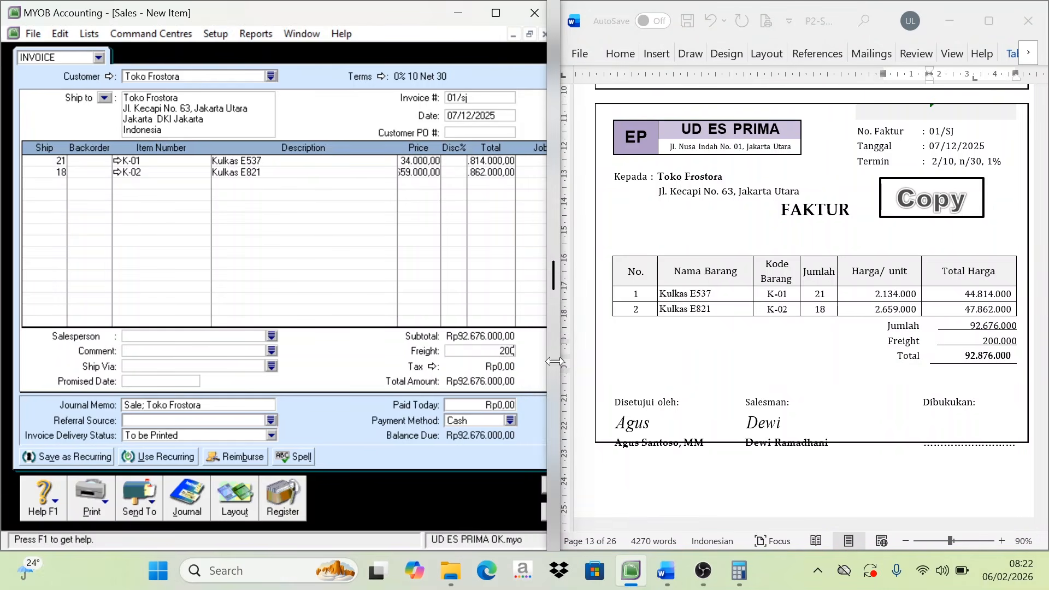
{"action": "type", "text": ".000"}
{"action": "key", "text": "Tab"}
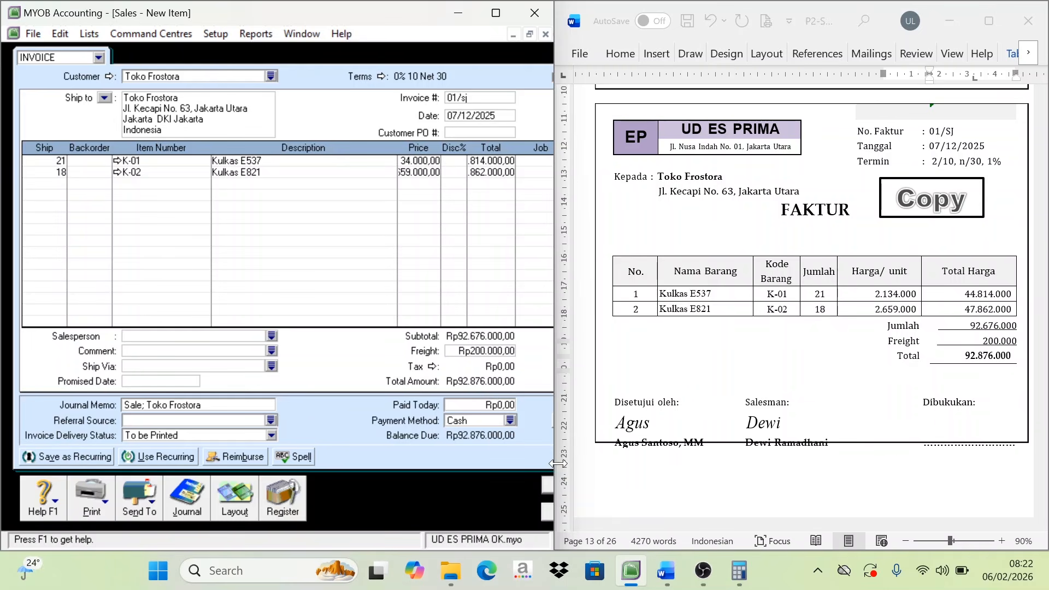
- Record the Toko Frostora invoice, ignoring all spelling suggestions for Kulkas, and leave the sales entry form
{"action": "left_click_drag", "start_coordinate": [551, 466], "coordinate": [604, 466]}
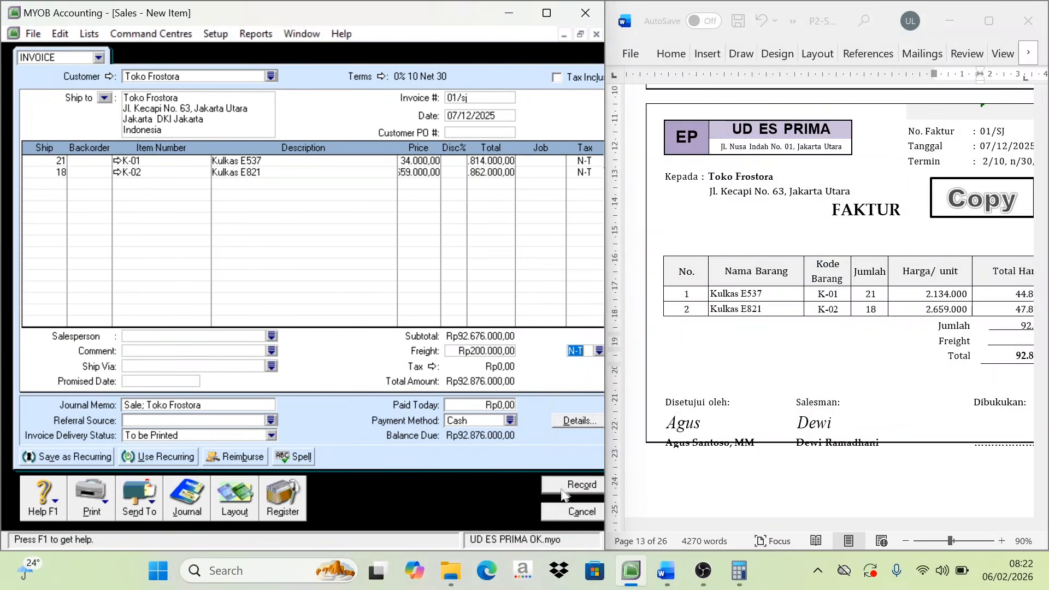
{"action": "left_click", "coordinate": [571, 483]}
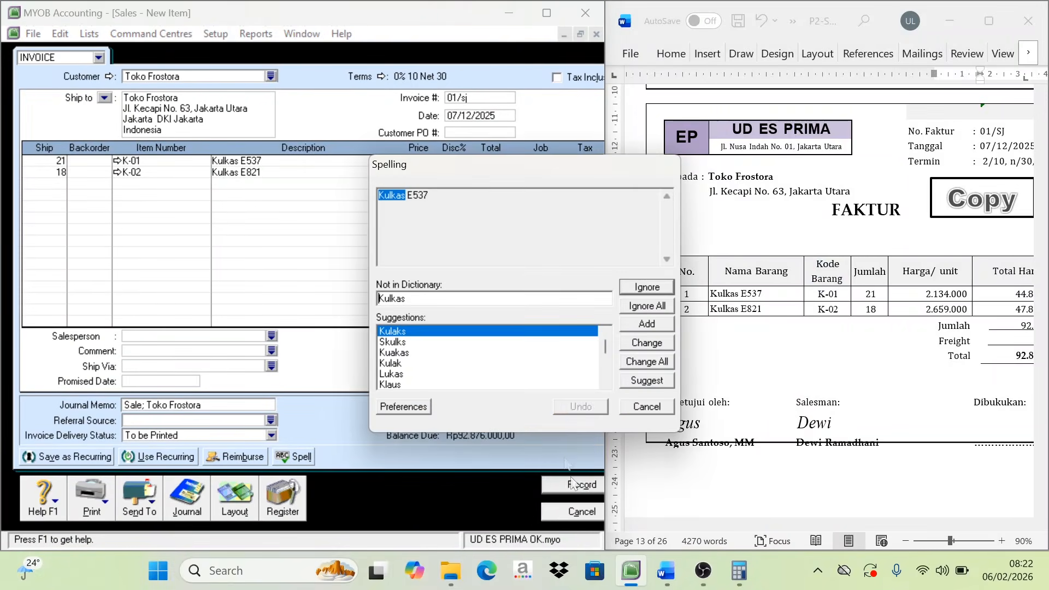
{"action": "left_click", "coordinate": [641, 304]}
{"action": "left_click", "coordinate": [606, 358]}
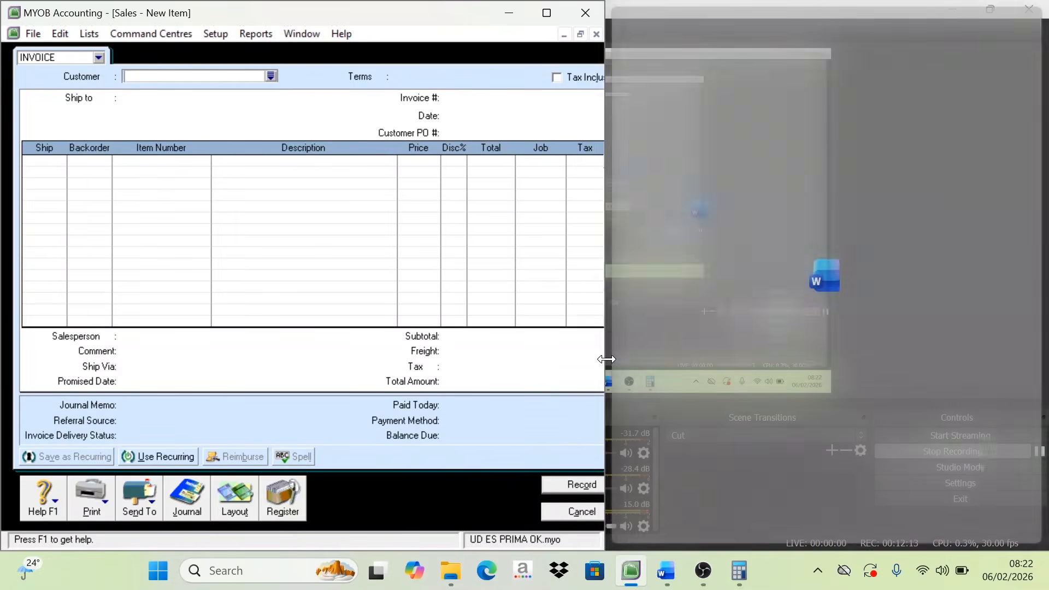
{"action": "key", "text": "Escape"}
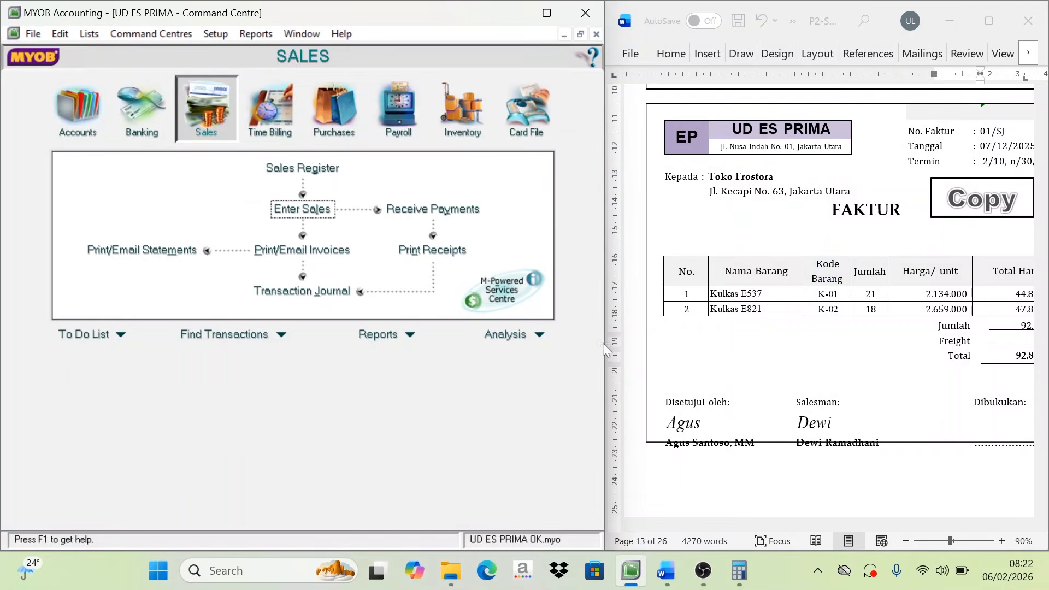
- Start a new sales invoice for credit note voucher 01/NK with Toko Frostora as the customer
{"action": "left_click_drag", "start_coordinate": [606, 349], "coordinate": [572, 349]}
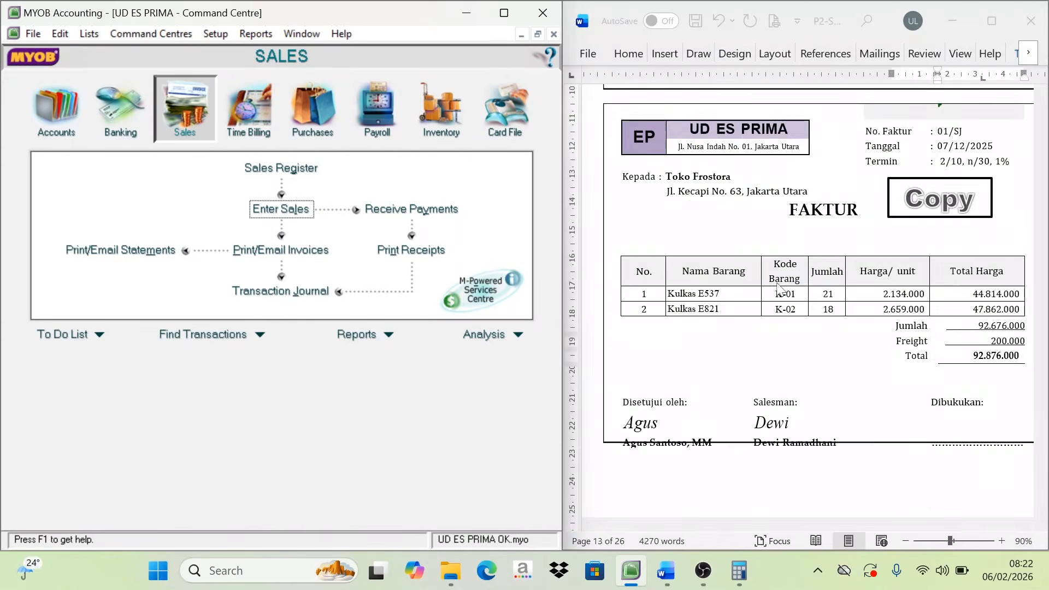
{"action": "scroll", "coordinate": [778, 289], "scroll_direction": "up", "scroll_amount": 4}
{"action": "scroll", "coordinate": [783, 301], "scroll_direction": "down", "scroll_amount": 10}
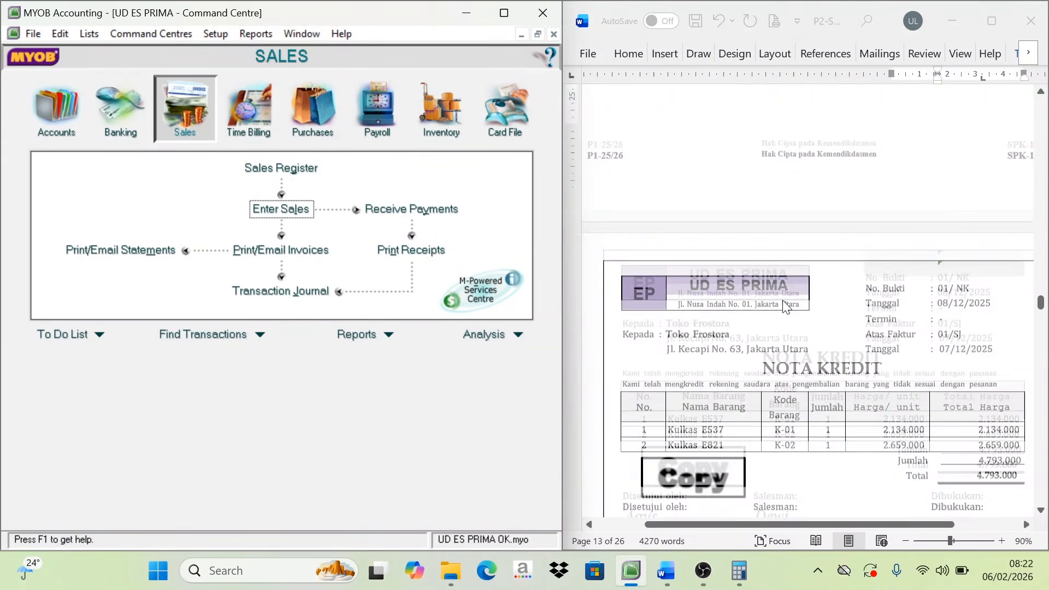
{"action": "scroll", "coordinate": [784, 307], "scroll_direction": "down", "scroll_amount": 3}
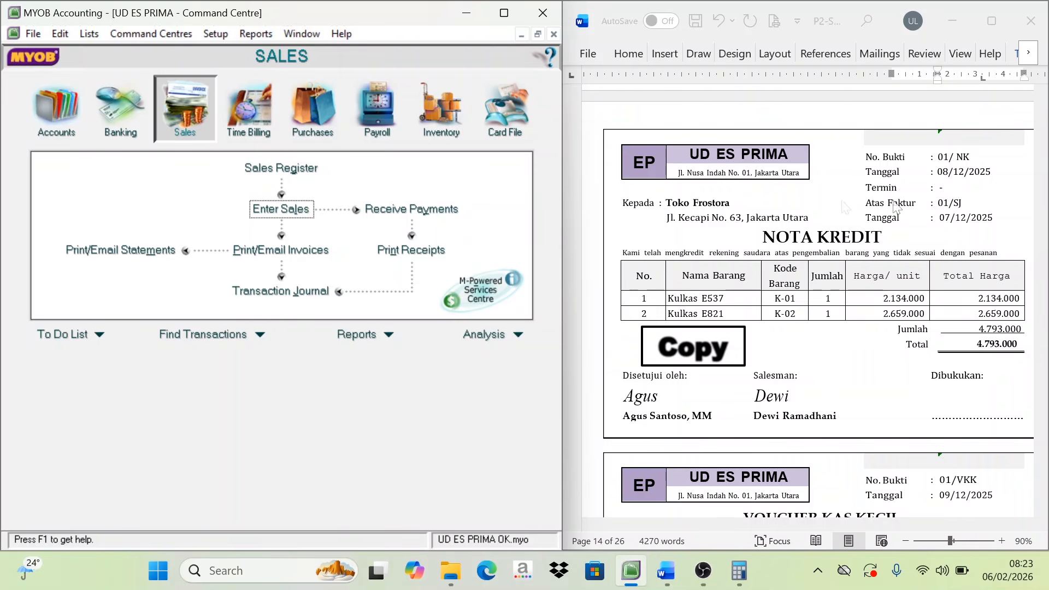
{"action": "left_click", "coordinate": [294, 217]}
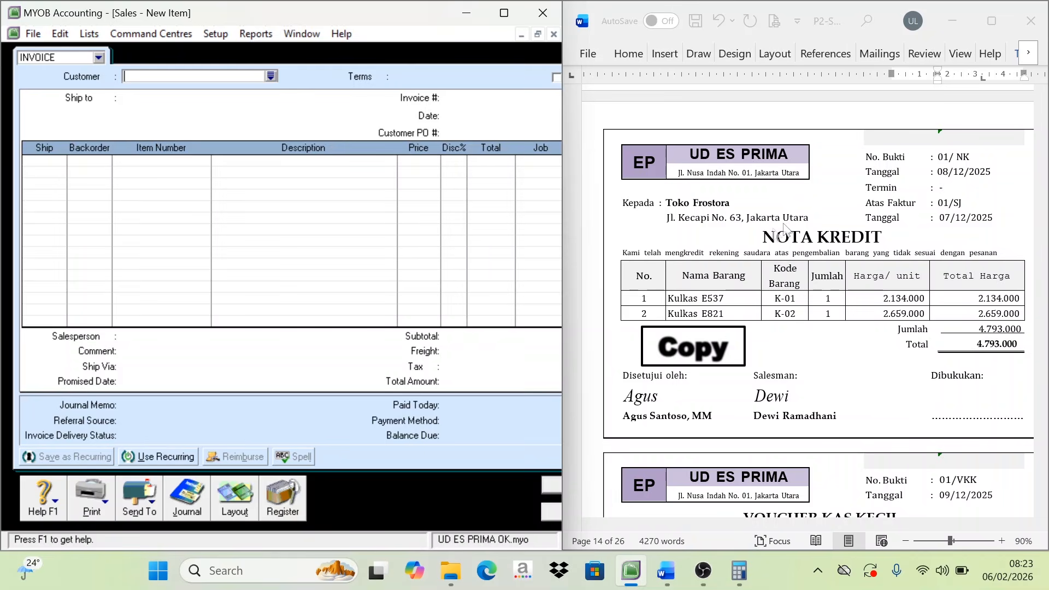
{"action": "left_click", "coordinate": [270, 76]}
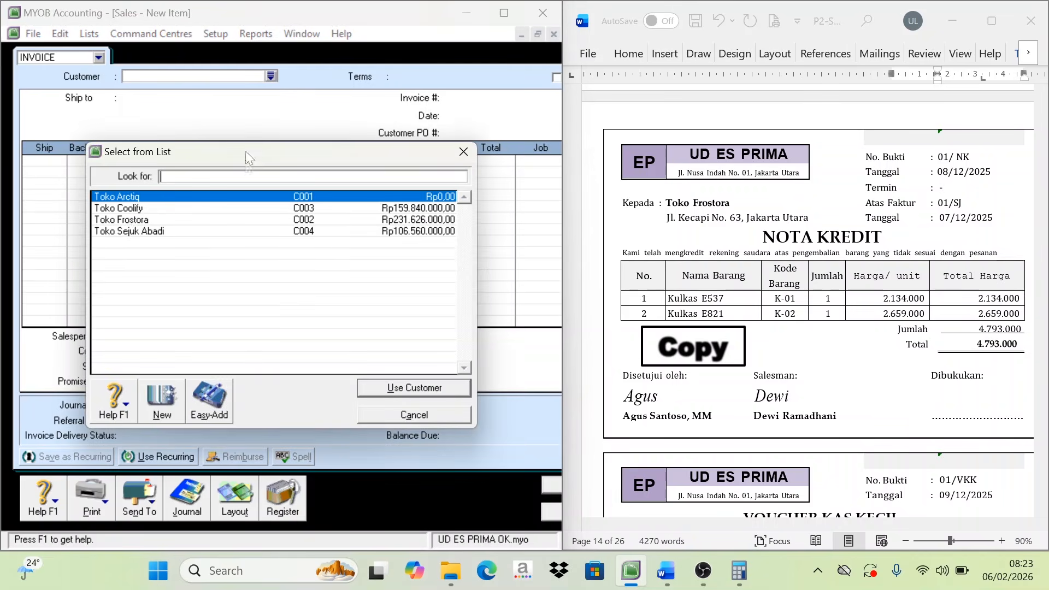
{"action": "left_click", "coordinate": [133, 219]}
{"action": "left_click", "coordinate": [447, 389]}
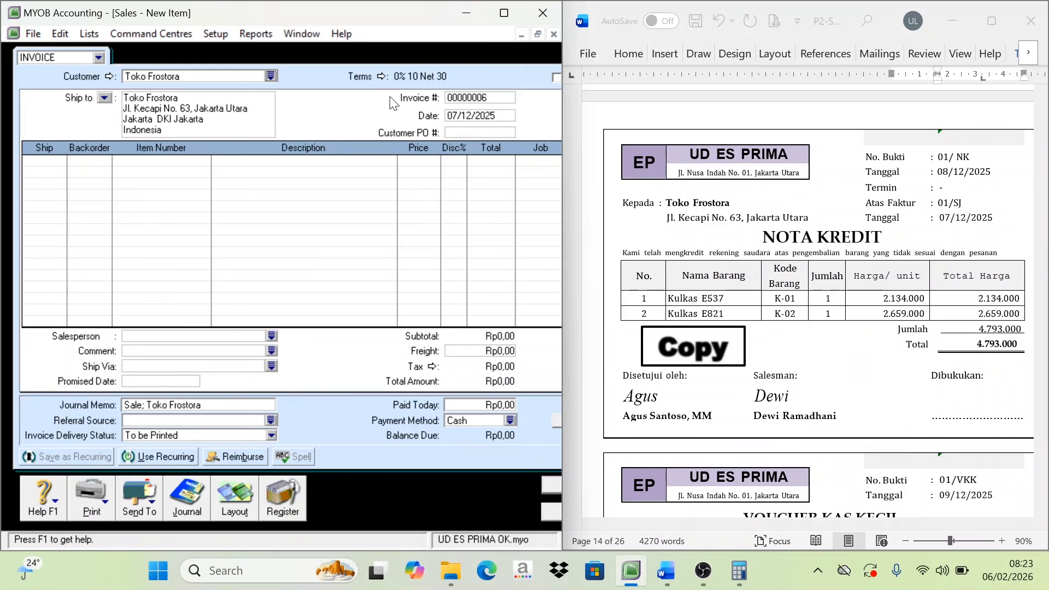
- Enter invoice number 01/NK and date 8/12/2025 for the sales return
{"action": "double_click", "coordinate": [480, 103]}
{"action": "type", "text": "01/NK"}
{"action": "key", "text": "Tab"}
{"action": "type", "text": "8"}
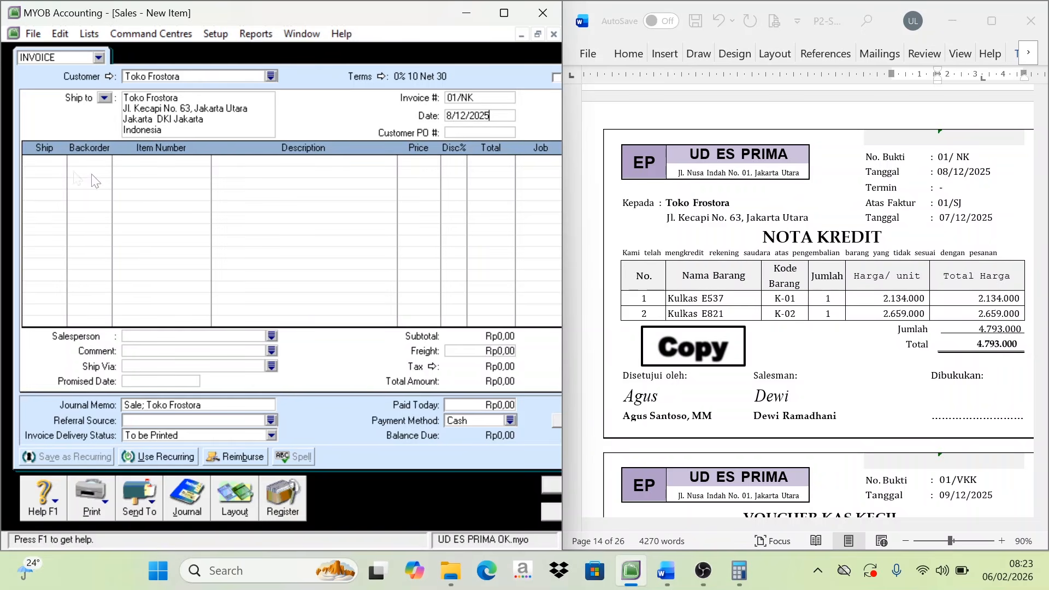
- Fill the first return line with -1 unit of item K-01, Kulkas E537, at a price of Rp2.134.000
{"action": "left_click", "coordinate": [55, 161]}
{"action": "key", "text": "Tab"}
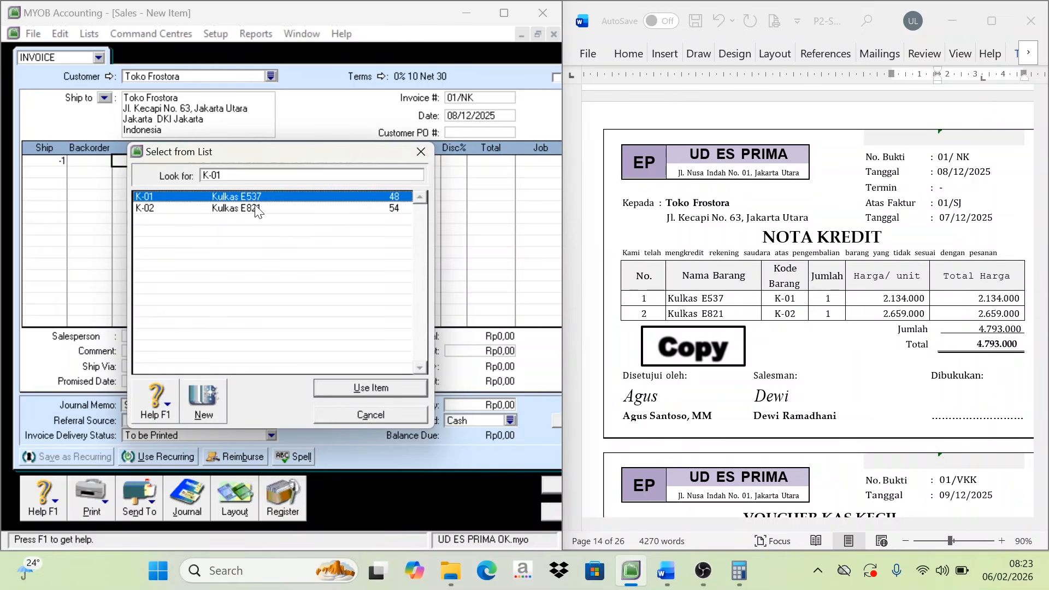
{"action": "double_click", "coordinate": [260, 191]}
{"action": "key", "text": "Tab"}
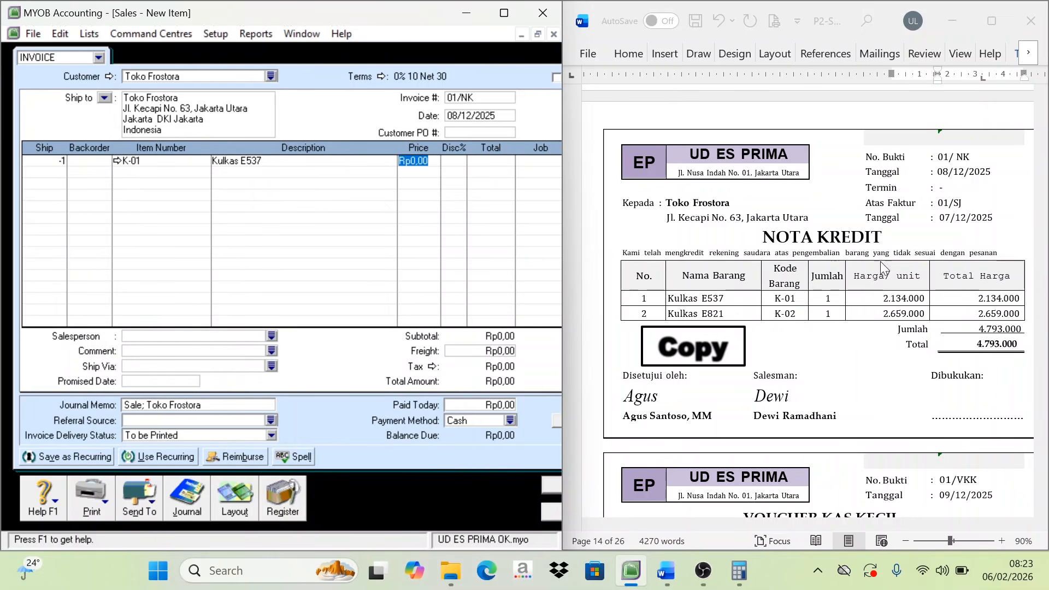
{"action": "type", "text": "21"}
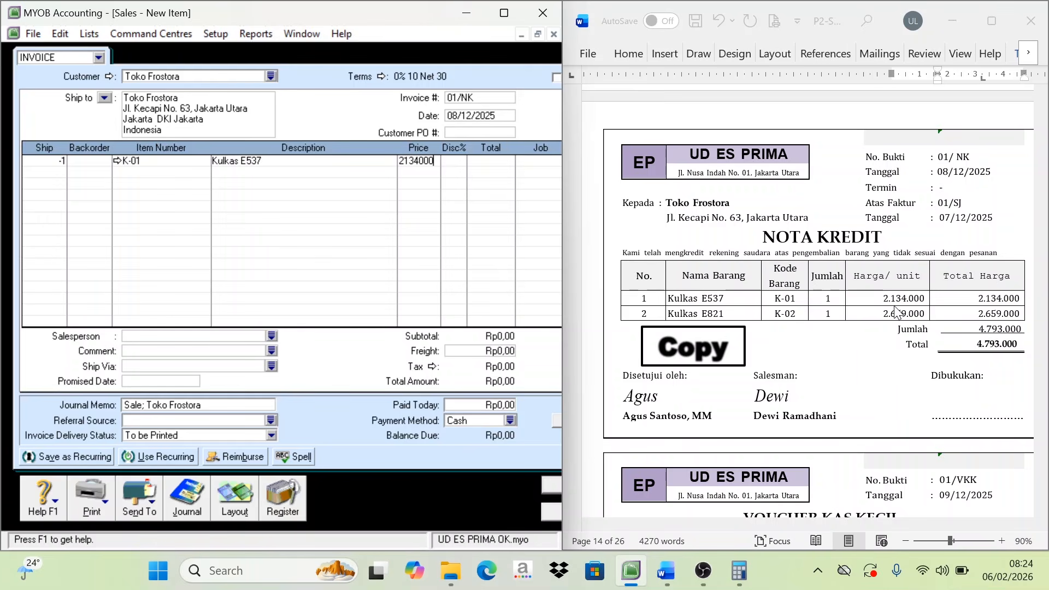
{"action": "type", "text": "34000"}
{"action": "key", "text": "Tab"}
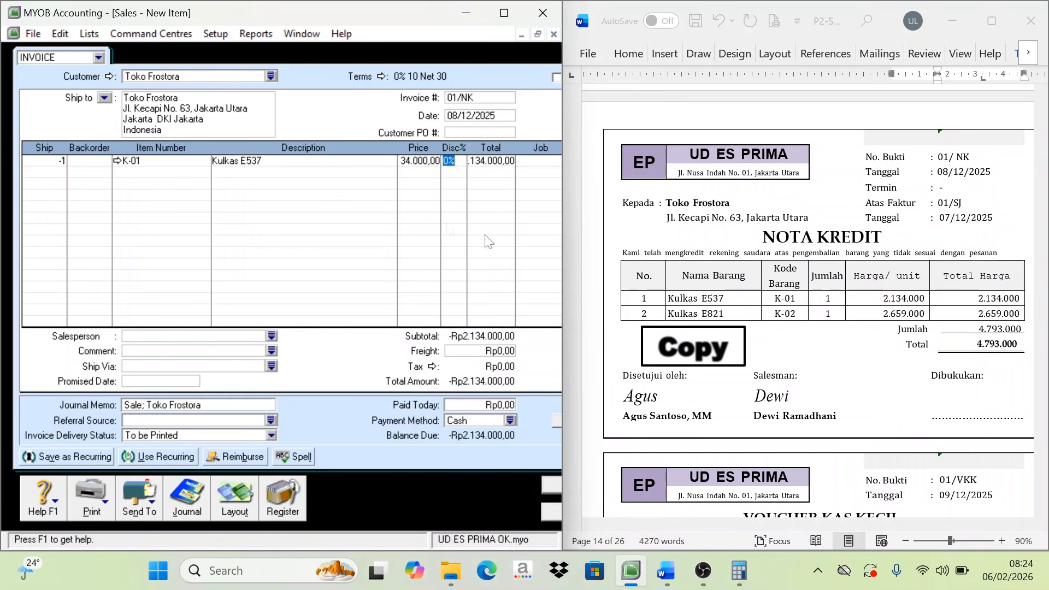
- Fill the second return line with -1 unit of item K-02, Kulkas E821, at a price of Rp2.659.000
{"action": "left_click", "coordinate": [59, 176]}
{"action": "key", "text": "Tab"}
{"action": "key", "text": "Tab"}
{"action": "key", "text": "Tab"}
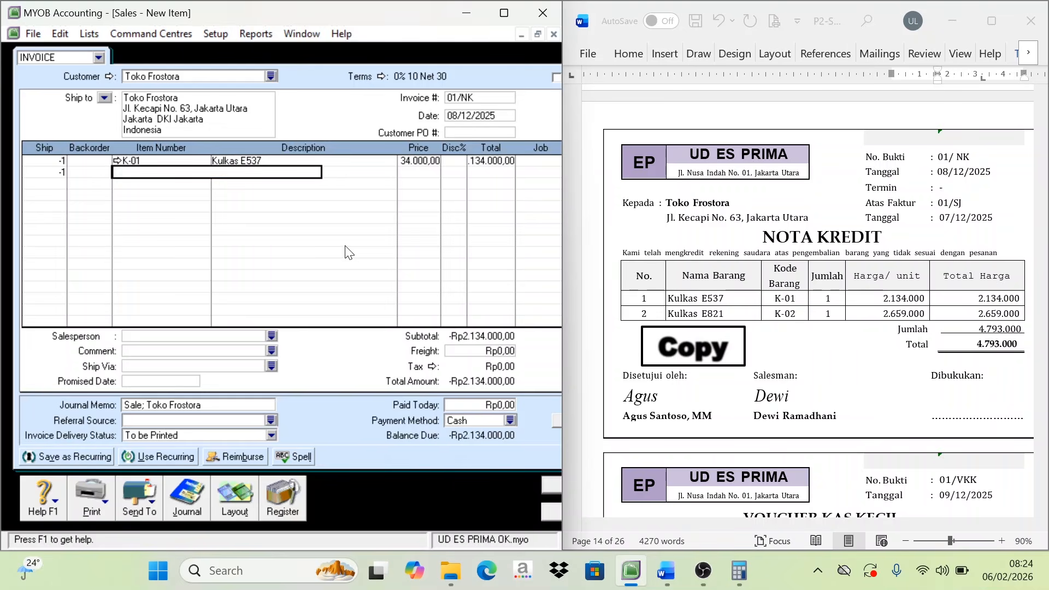
{"action": "left_click", "coordinate": [251, 213]}
{"action": "double_click", "coordinate": [252, 209]}
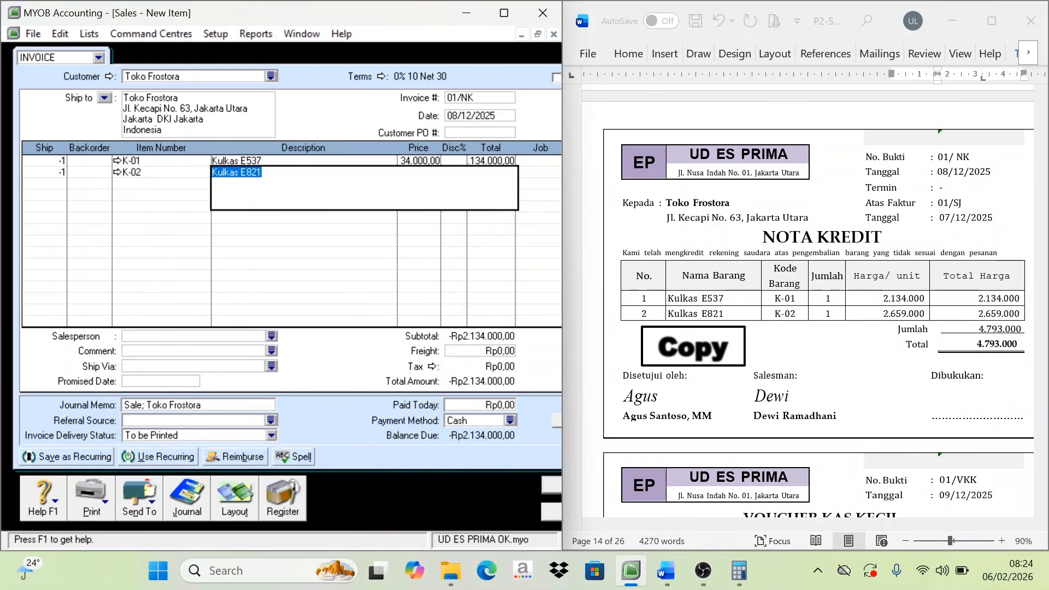
{"action": "key", "text": "Tab"}
{"action": "type", "text": "2"}
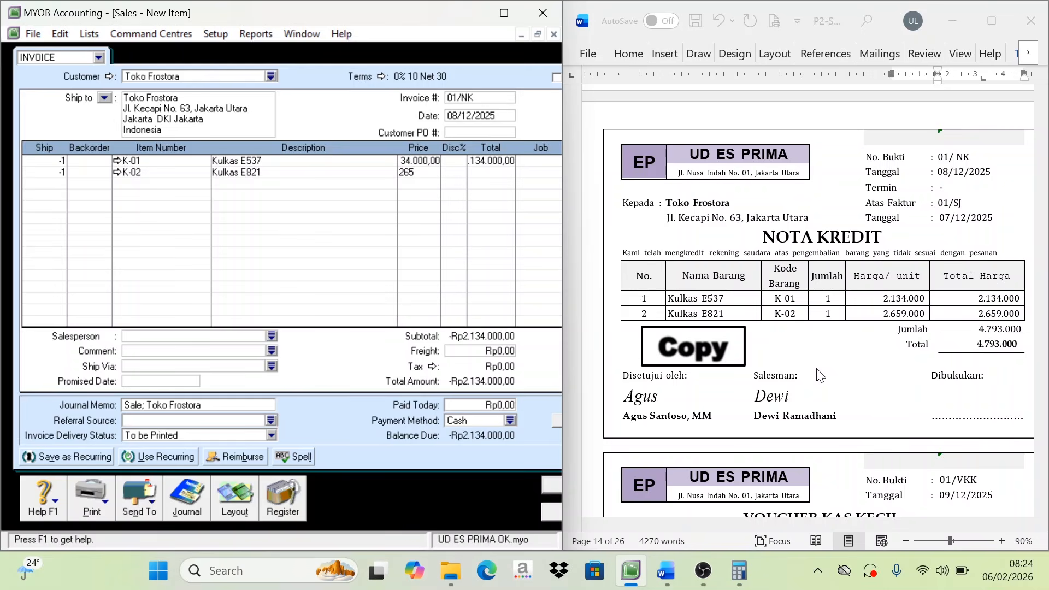
{"action": "key", "text": "Tab"}
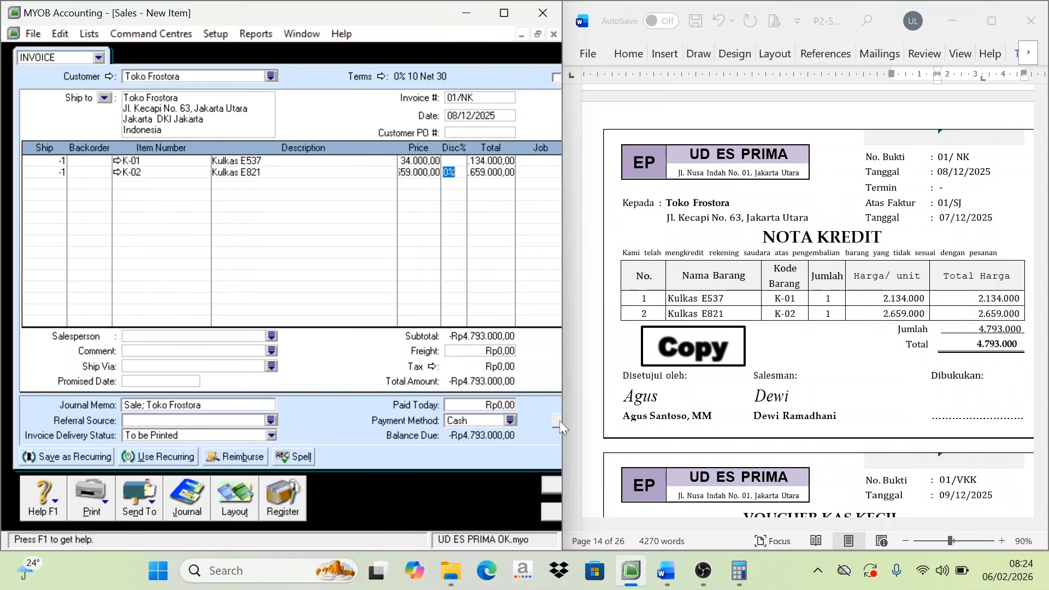
- Change item K-01's income account for tracking sales to 4-1102 Sales Returns and save the item, ignoring all spelling suggestions
{"action": "left_click_drag", "start_coordinate": [562, 414], "coordinate": [614, 419]}
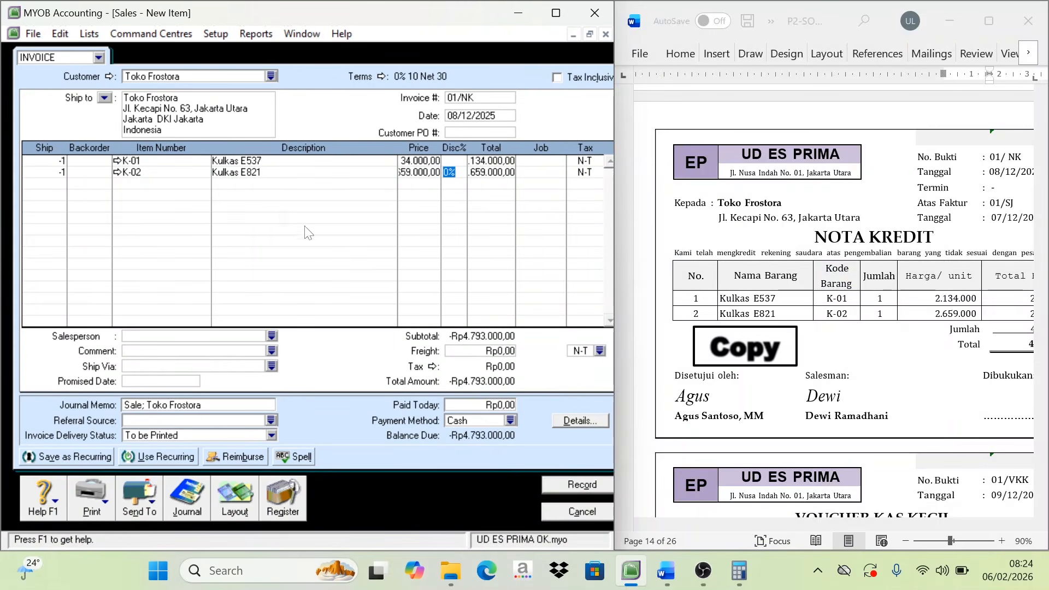
{"action": "left_click", "coordinate": [116, 160]}
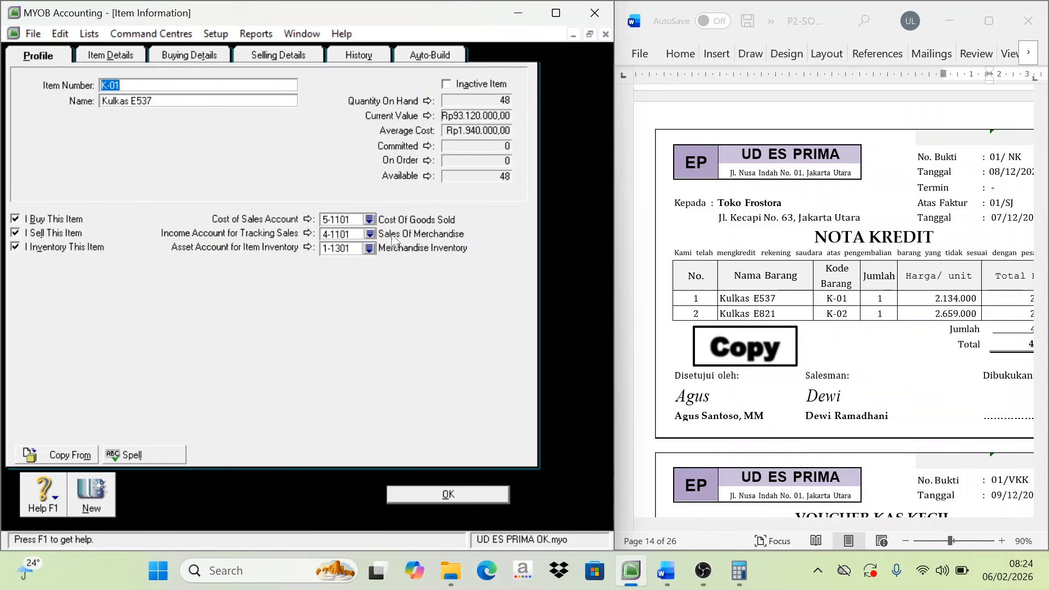
{"action": "left_click", "coordinate": [369, 235]}
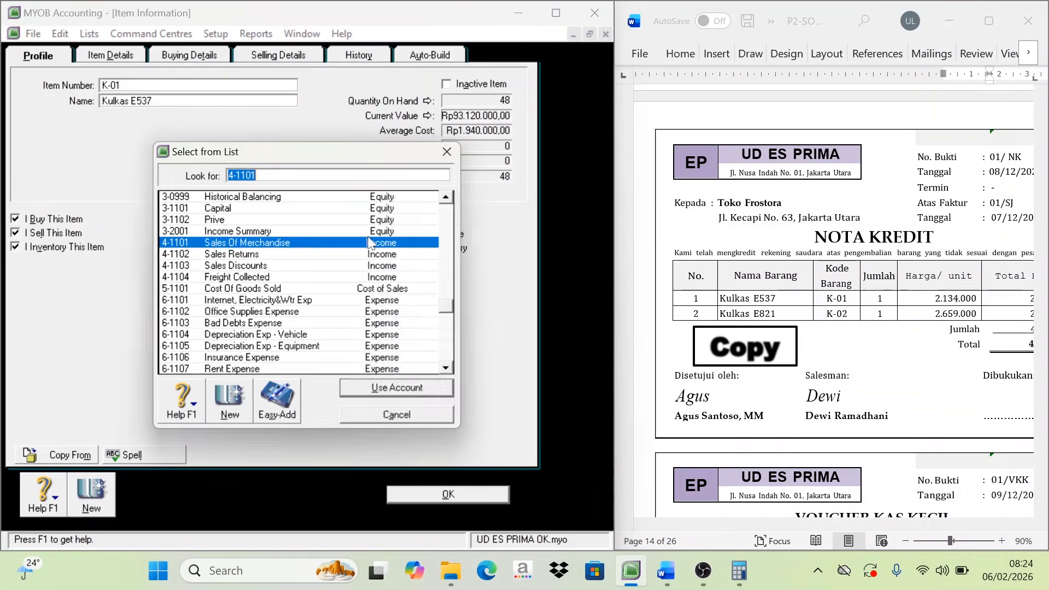
{"action": "left_click", "coordinate": [230, 255]}
{"action": "left_click", "coordinate": [414, 386]}
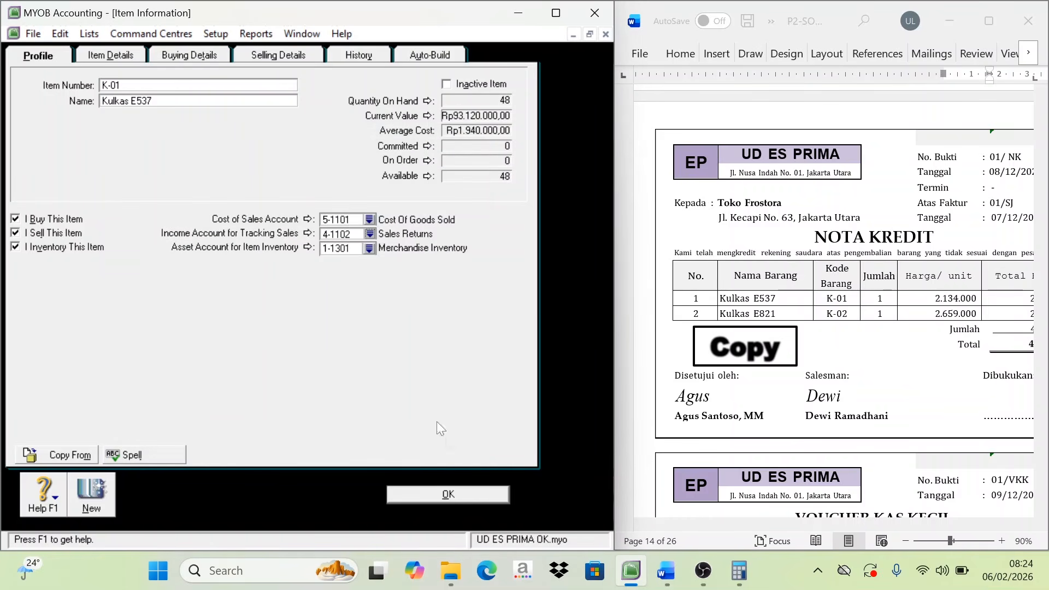
{"action": "left_click", "coordinate": [474, 494]}
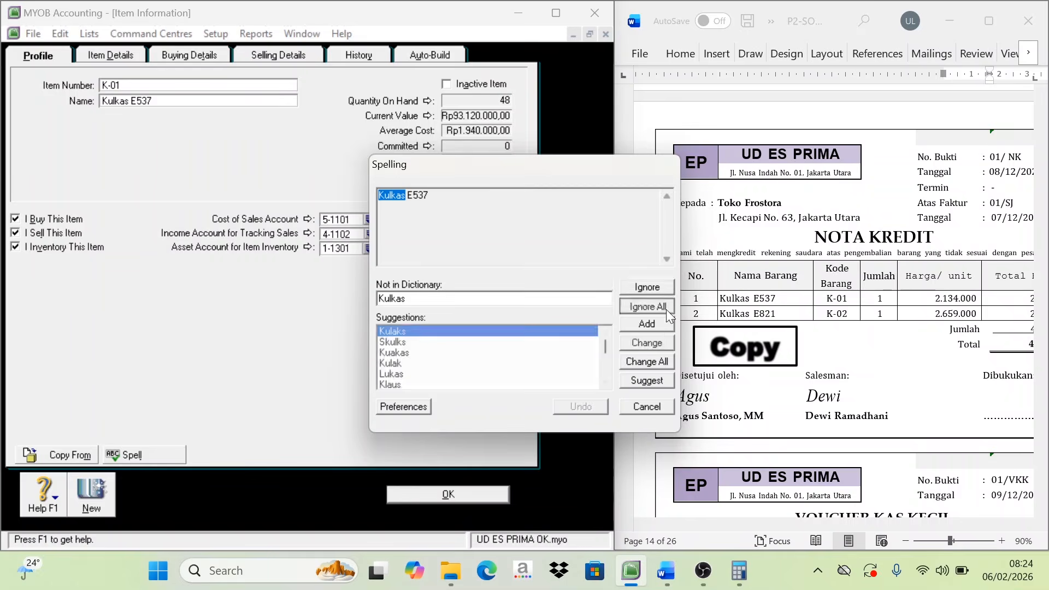
{"action": "left_click", "coordinate": [666, 310]}
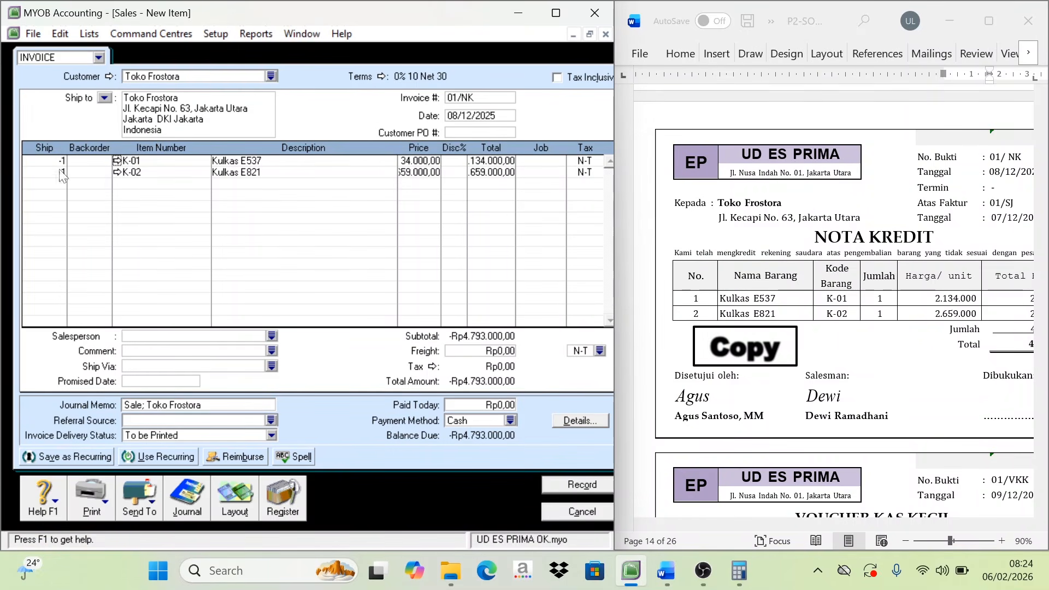
- Change item K-02's income account for tracking sales to 4-1102 Sales Returns and save the item, ignoring all spelling suggestions
{"action": "left_click", "coordinate": [117, 173]}
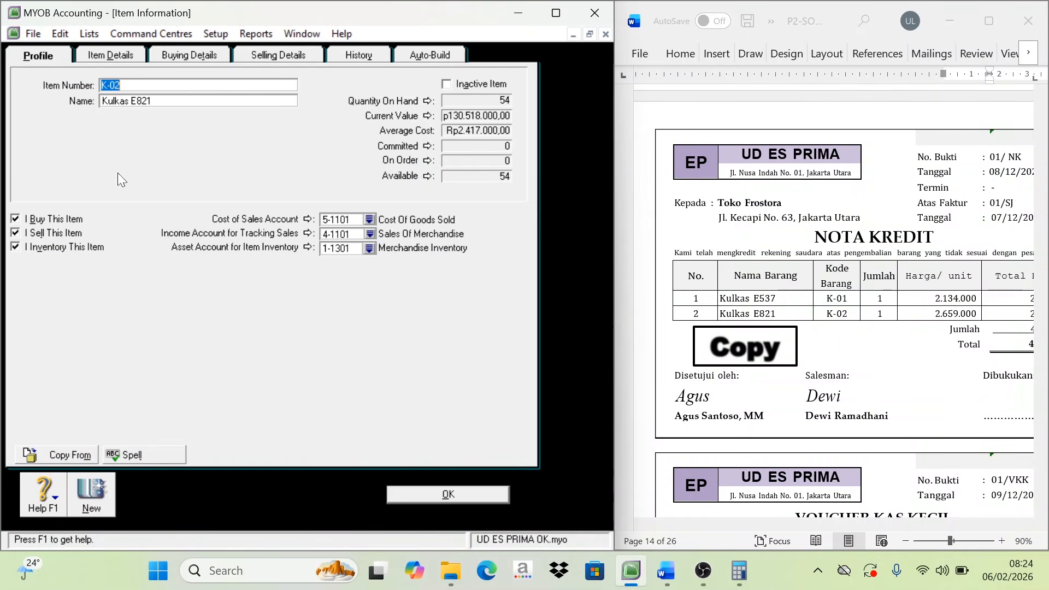
{"action": "left_click", "coordinate": [370, 233]}
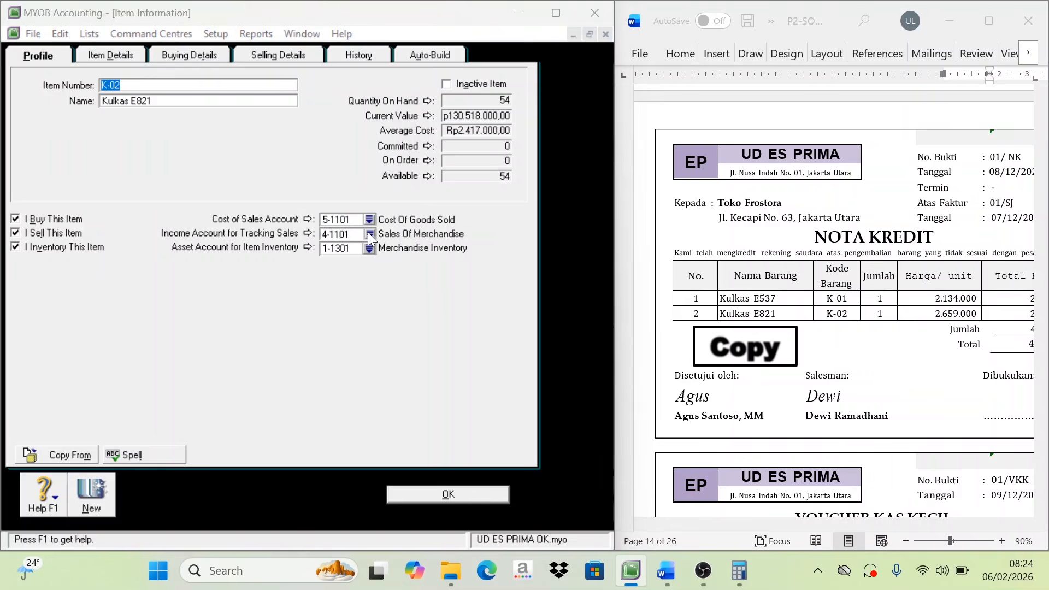
{"action": "left_click", "coordinate": [221, 255]}
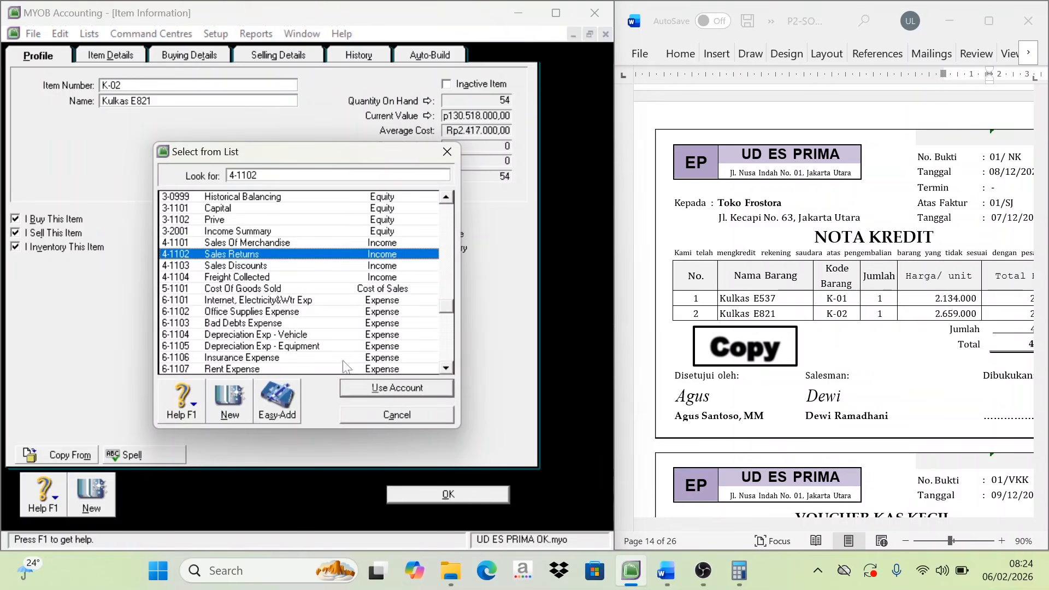
{"action": "left_click", "coordinate": [415, 389]}
{"action": "left_click", "coordinate": [431, 494]}
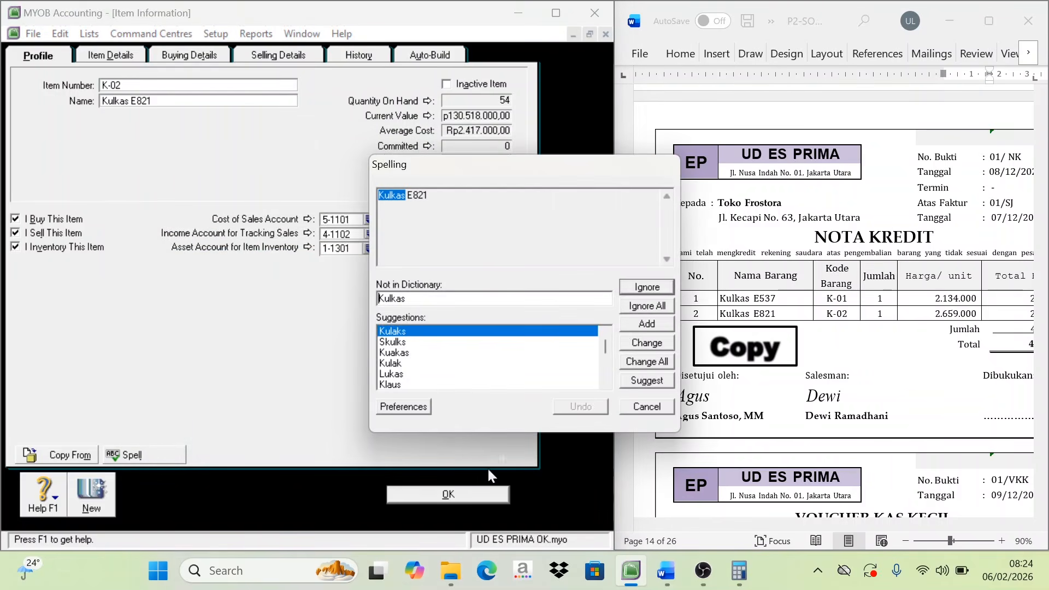
{"action": "left_click", "coordinate": [642, 306]}
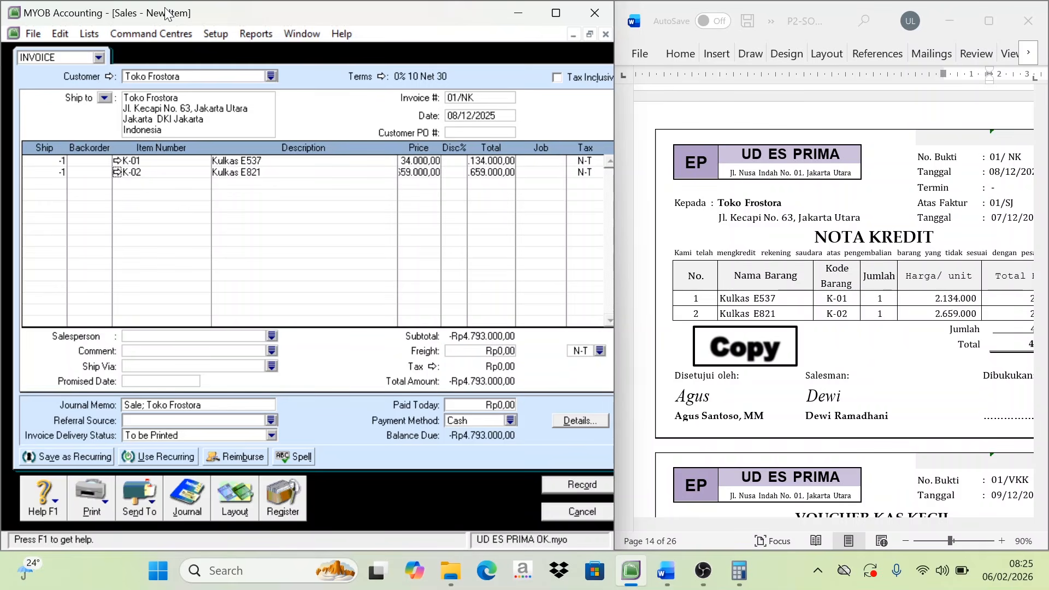
- Record the Toko Frostora sales return and open its 01/NK credit from the sales register for application to a sale
{"action": "left_click", "coordinate": [576, 484]}
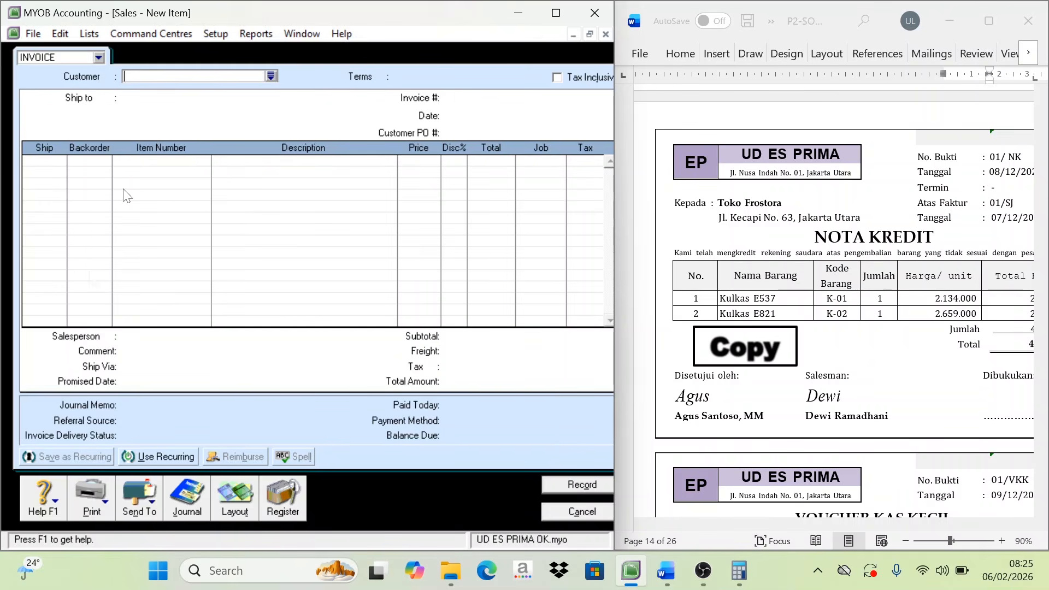
{"action": "left_click", "coordinate": [277, 497]}
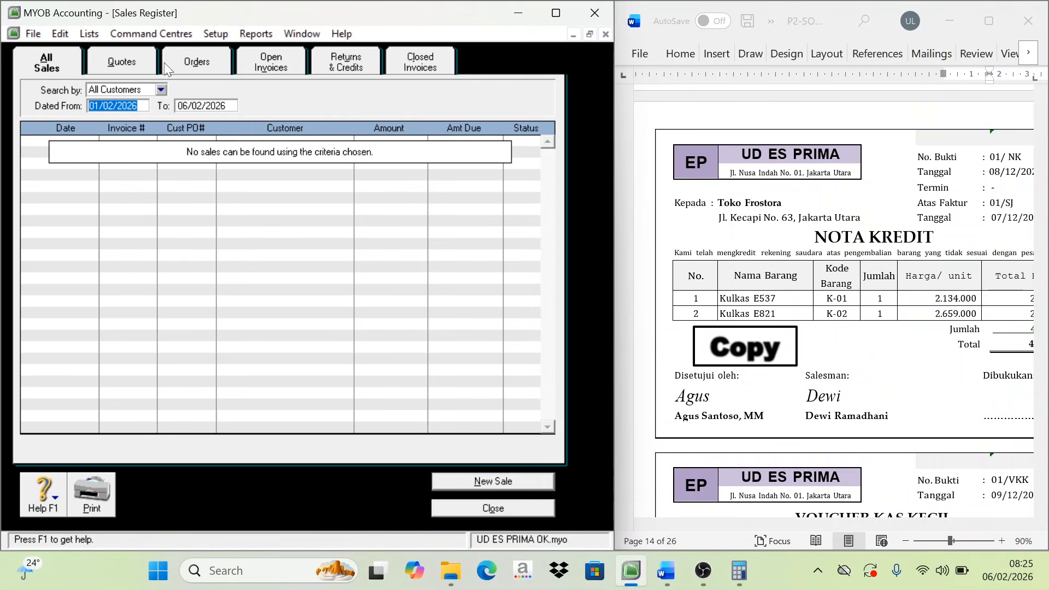
{"action": "left_click", "coordinate": [348, 63]}
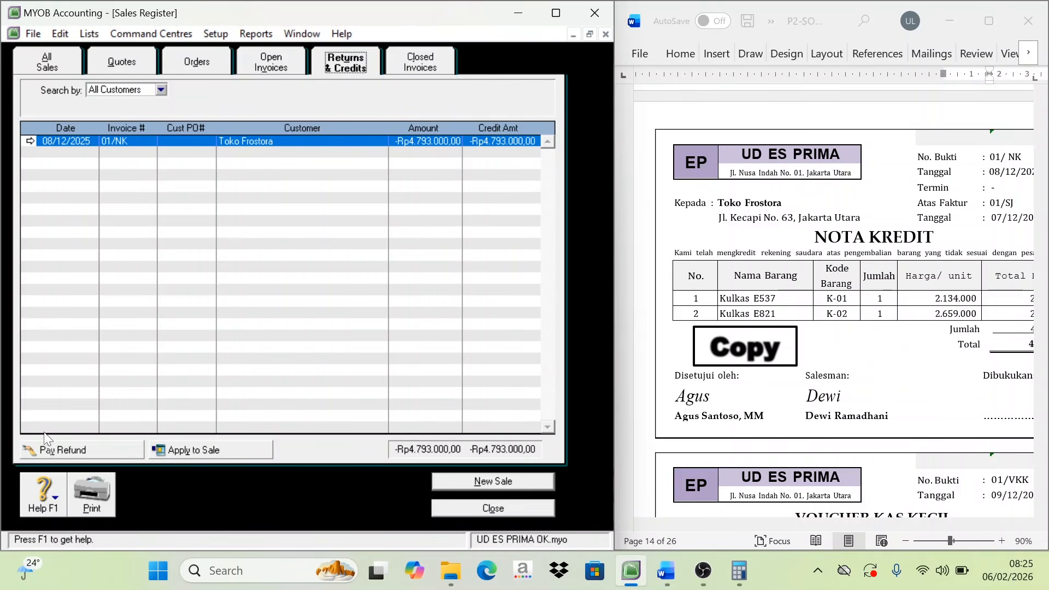
{"action": "left_click", "coordinate": [195, 450]}
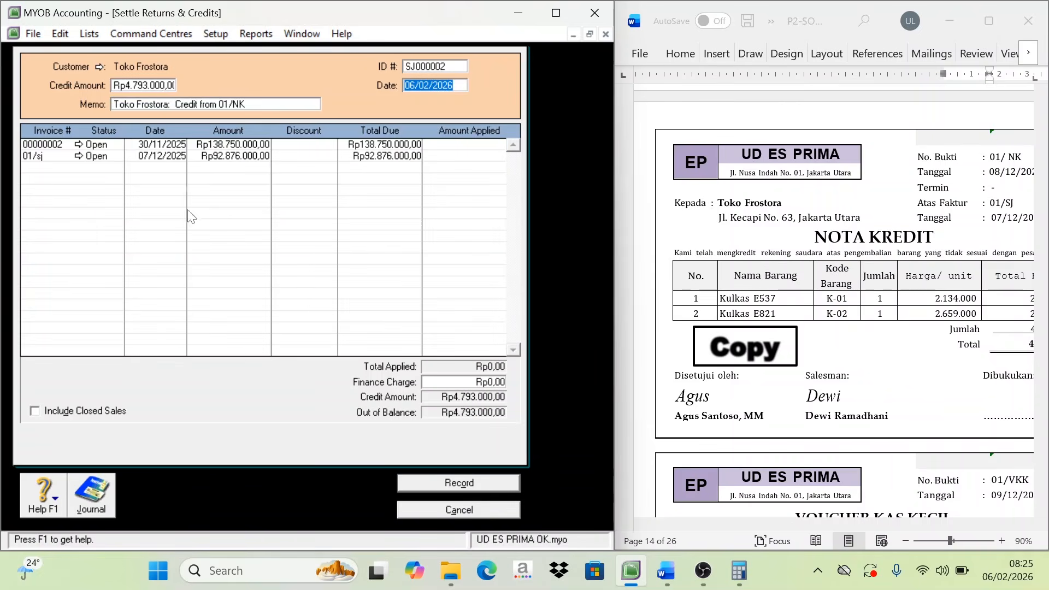
- Settle the credit with ID 01/NK dated 8/12/2025, applying Rp4.793.000 to invoice 01/sj, and return to the Sales command centre
{"action": "key", "text": "shift+Tab"}
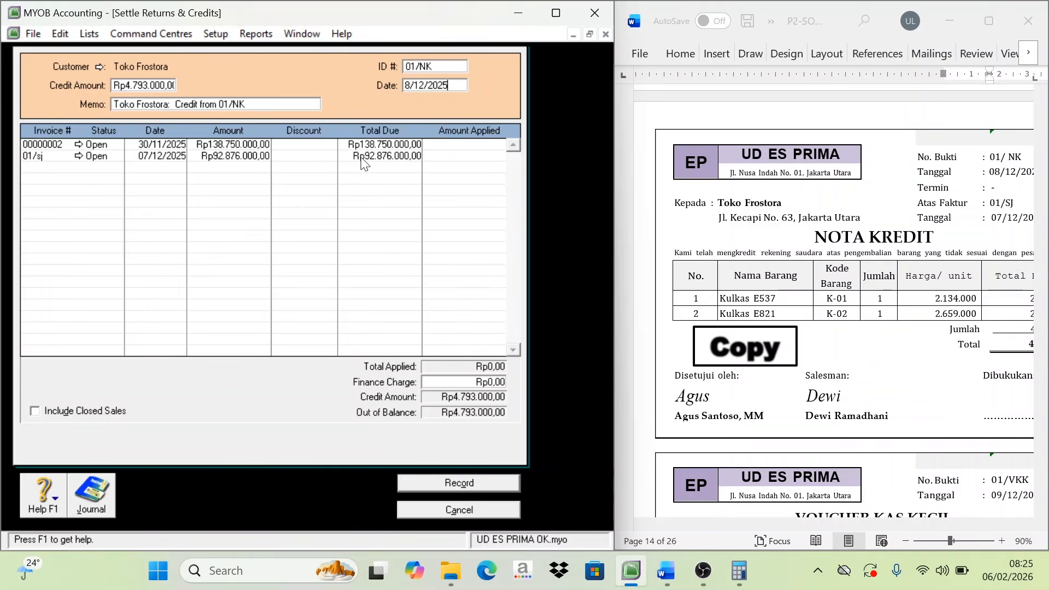
{"action": "left_click", "coordinate": [478, 158]}
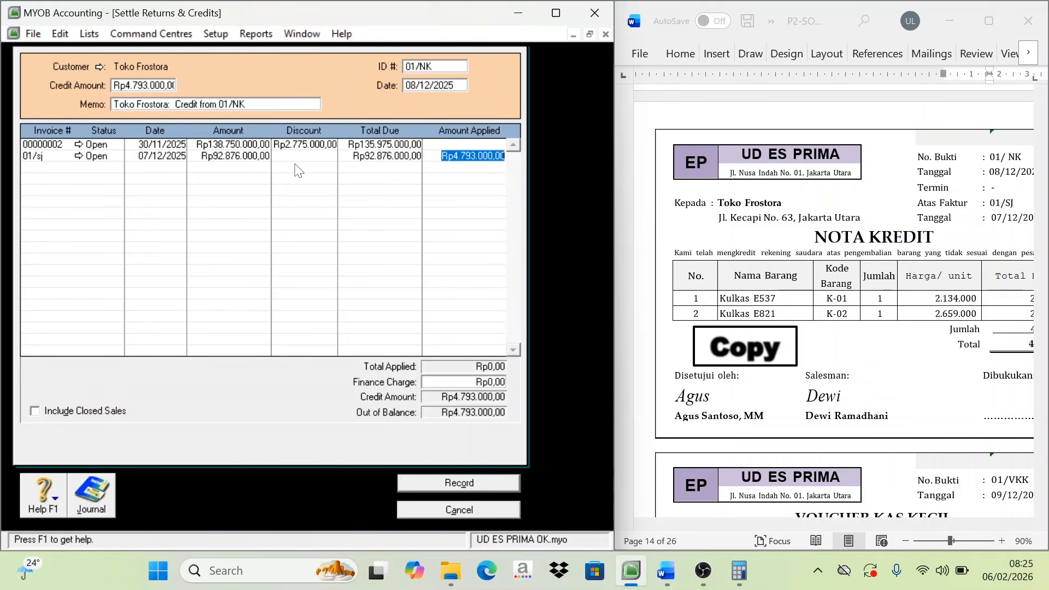
{"action": "key", "text": "Tab"}
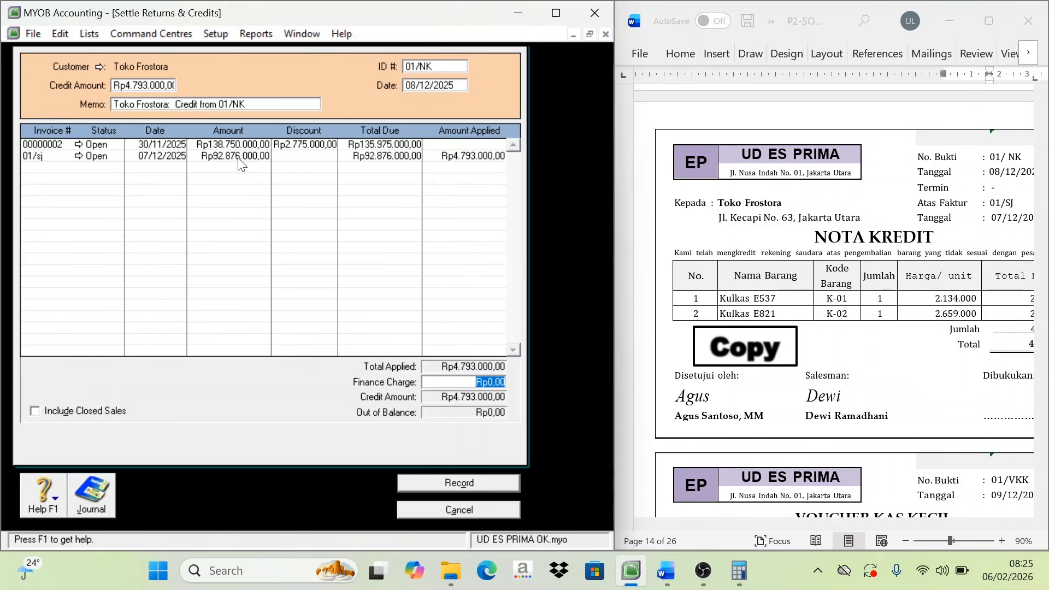
{"action": "left_click", "coordinate": [508, 482]}
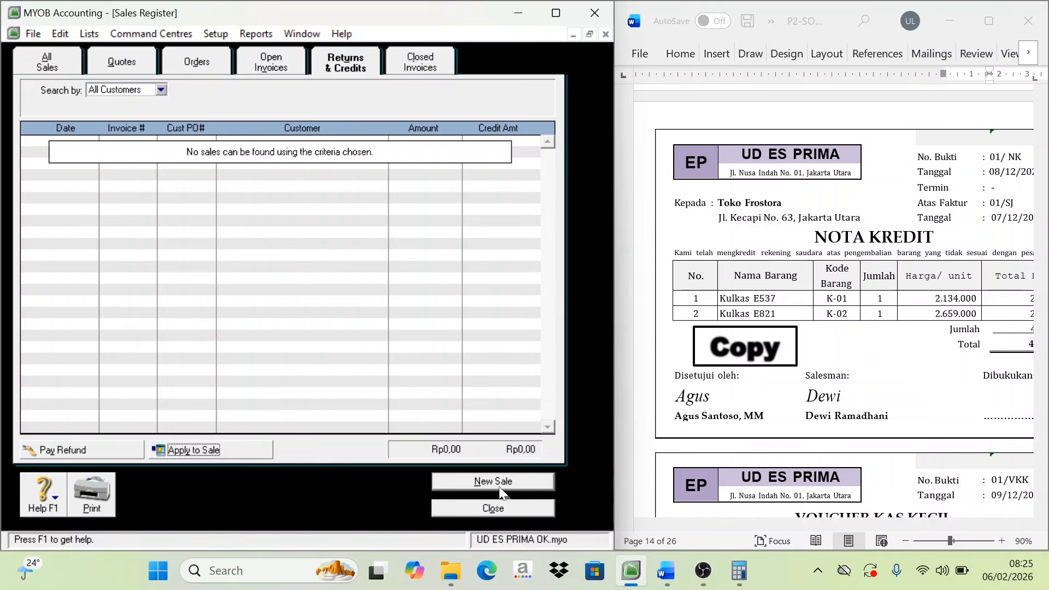
{"action": "left_click", "coordinate": [520, 508]}
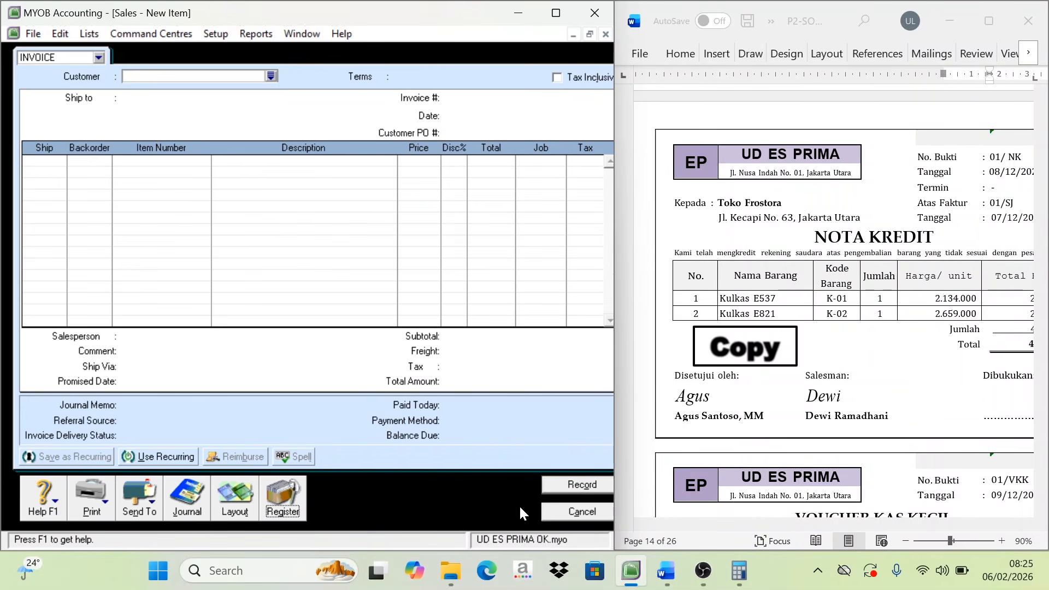
{"action": "left_click", "coordinate": [585, 514]}
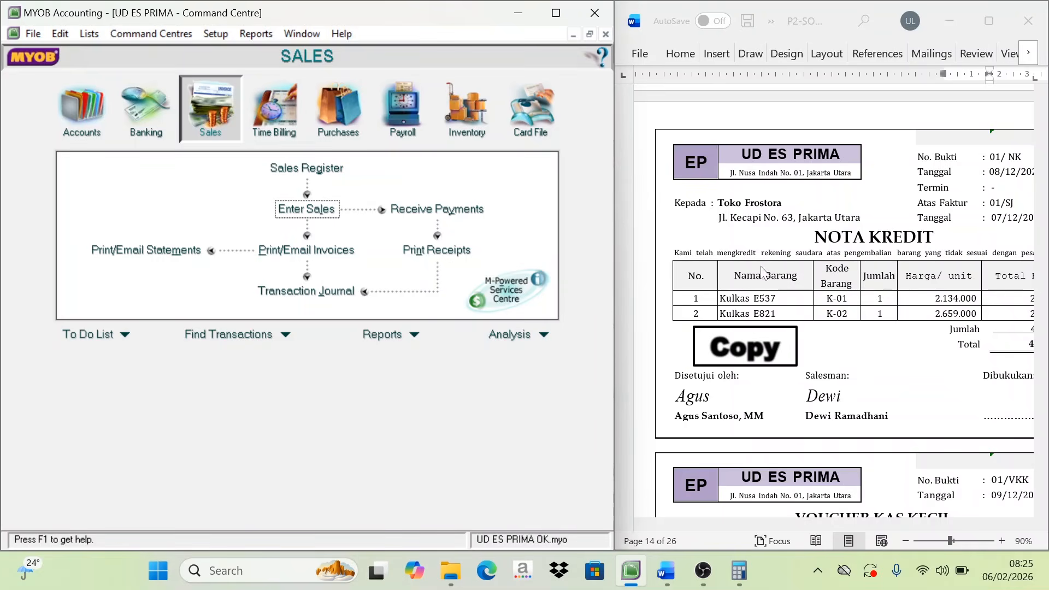
- Set item K-01's income account for tracking sales to 4-1101 Sales Of Merchandise in the items list and save it, ignoring all spelling suggestions
{"action": "scroll", "coordinate": [763, 272], "scroll_direction": "down", "scroll_amount": 3}
{"action": "scroll", "coordinate": [753, 276], "scroll_direction": "up", "scroll_amount": 2}
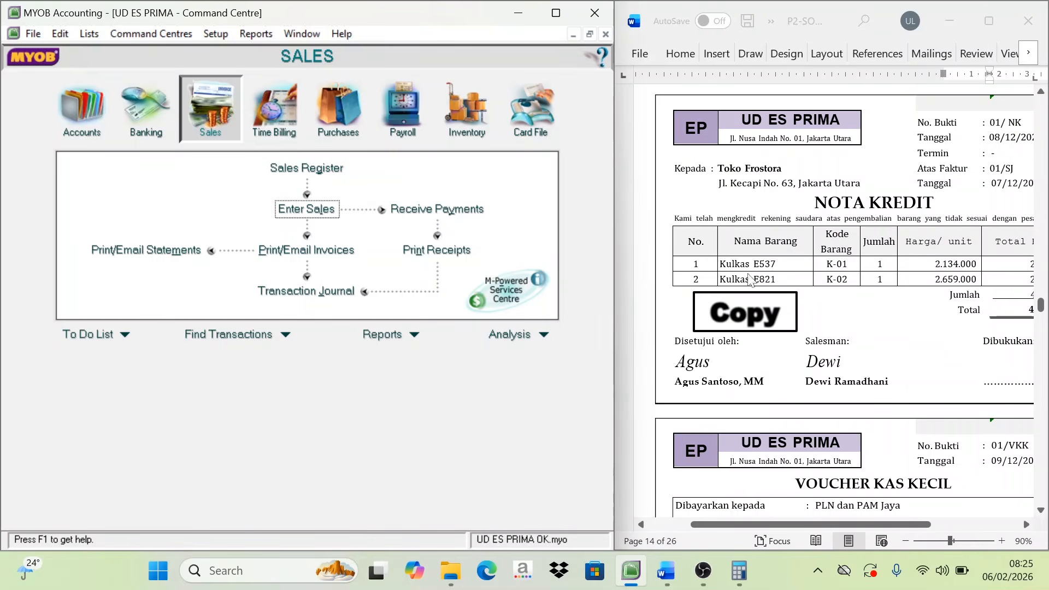
{"action": "left_click", "coordinate": [465, 125]}
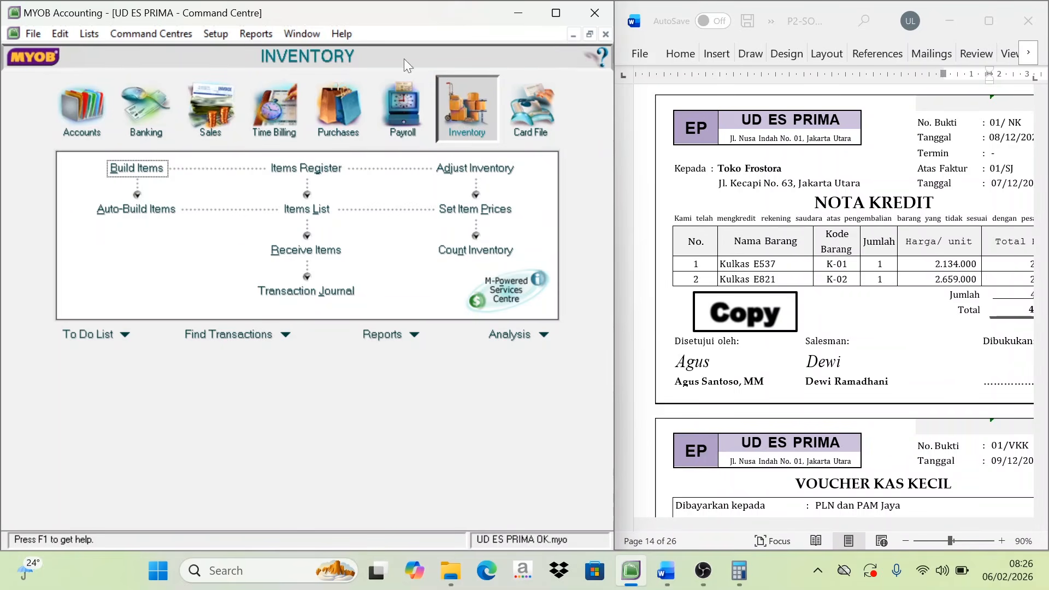
{"action": "left_click", "coordinate": [310, 212]}
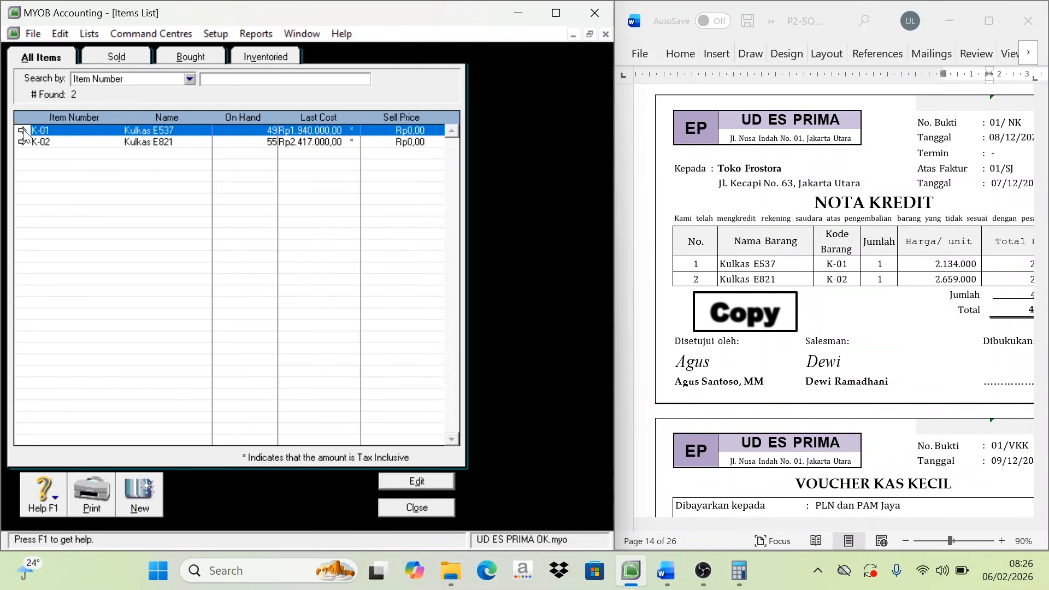
{"action": "left_click", "coordinate": [22, 130]}
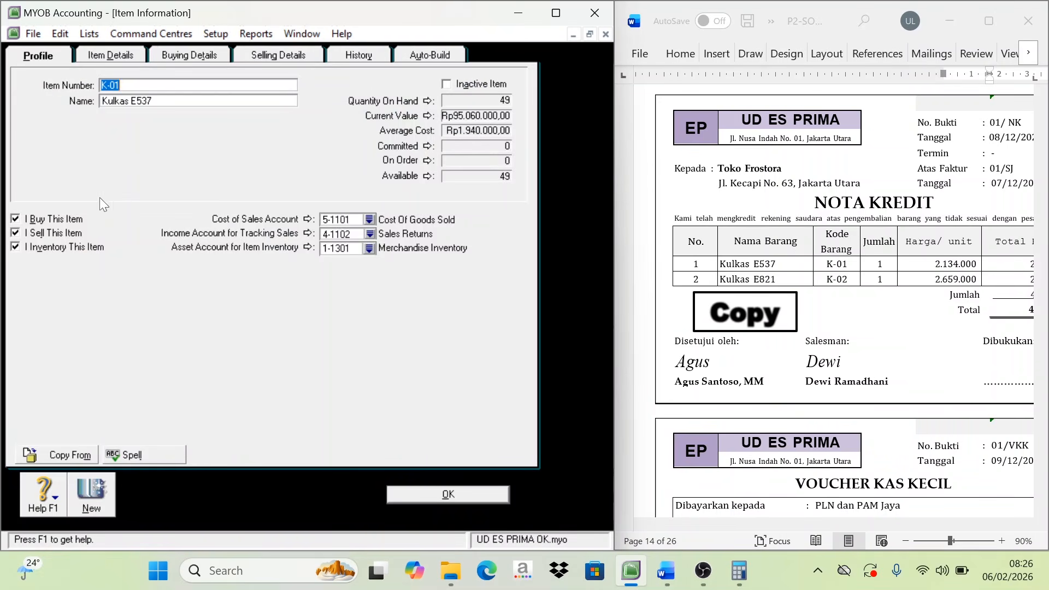
{"action": "left_click", "coordinate": [371, 235]}
{"action": "left_click", "coordinate": [231, 231]}
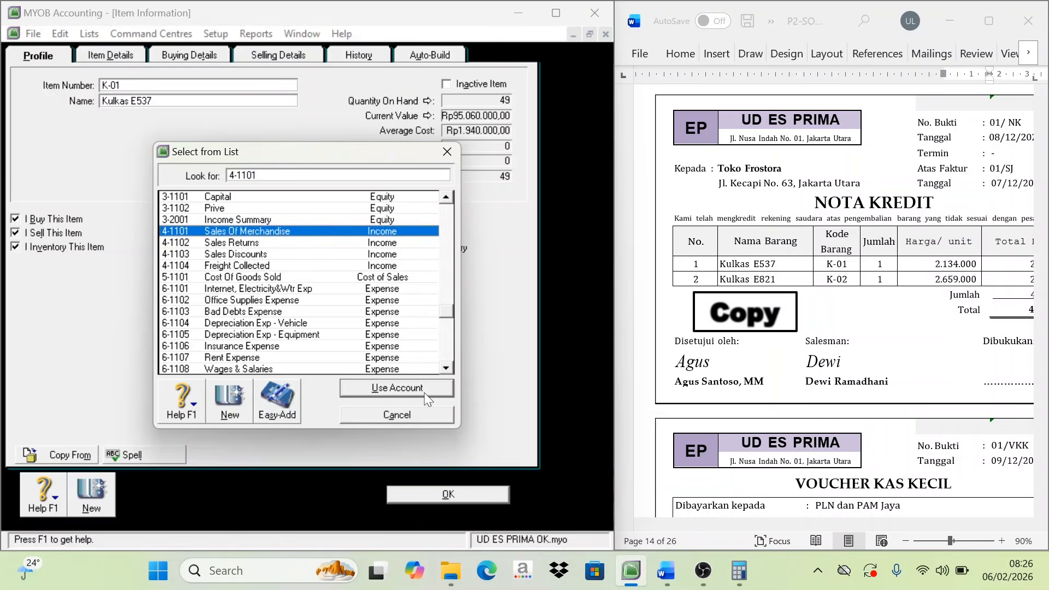
{"action": "left_click", "coordinate": [424, 389]}
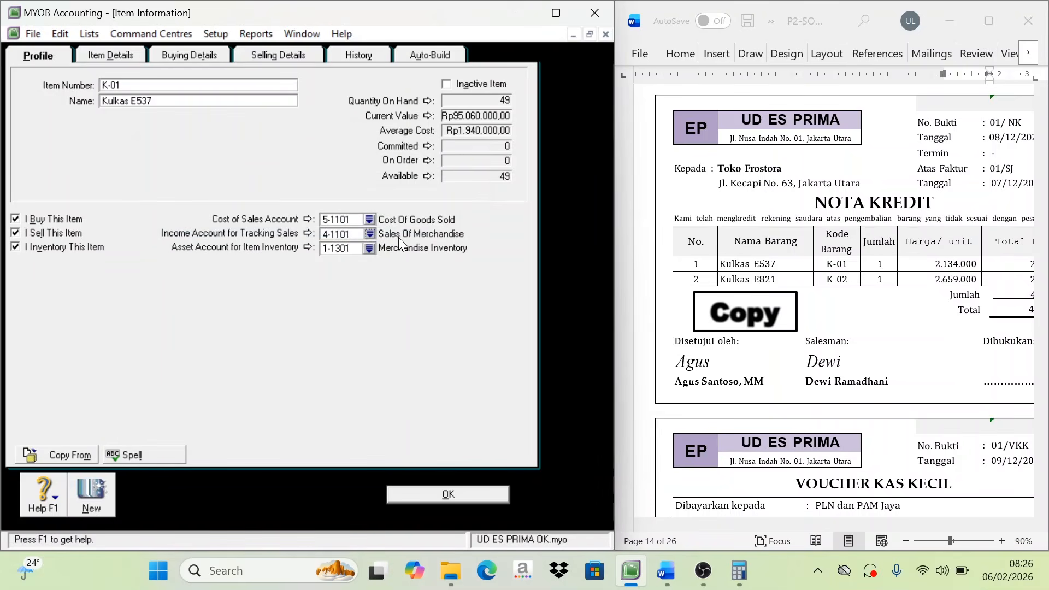
{"action": "left_click", "coordinate": [489, 493]}
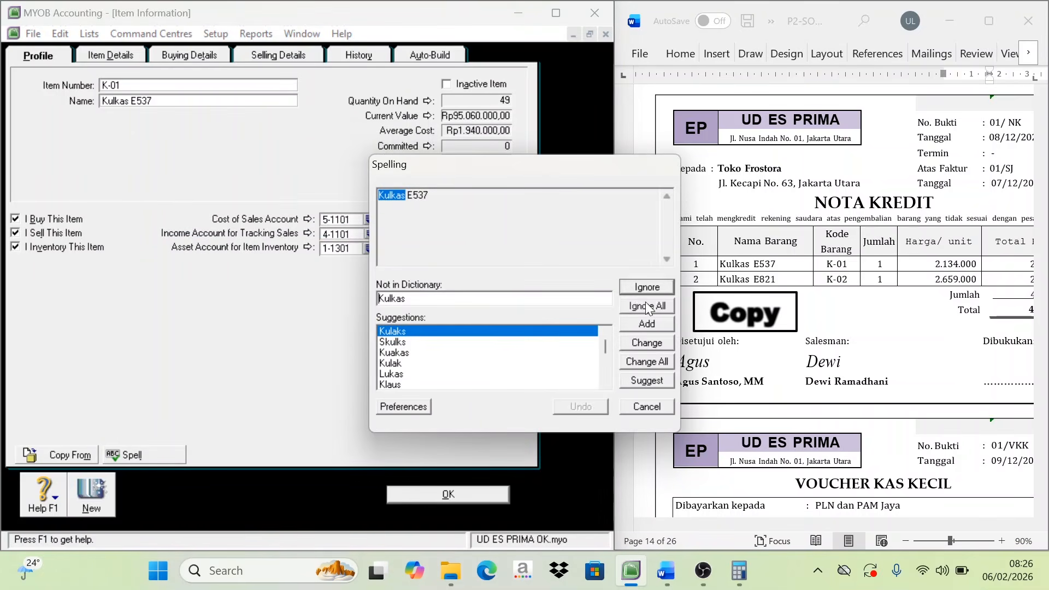
{"action": "left_click", "coordinate": [646, 306]}
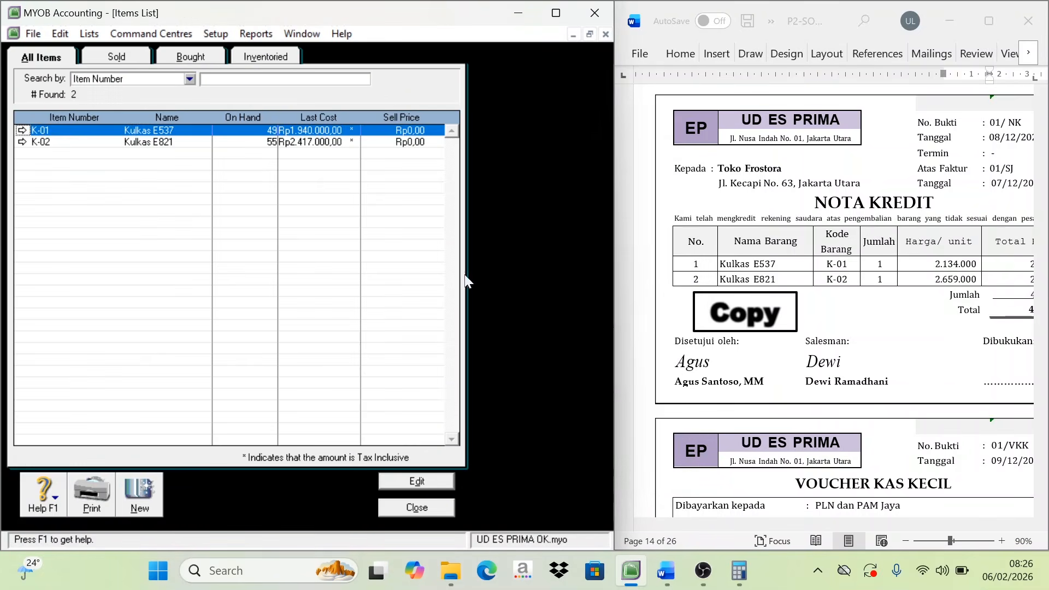
- Set item K-02's income account to 4-1101 Sales Of Merchandise, save it ignoring all spelling suggestions, and close the items list
{"action": "left_click", "coordinate": [22, 142]}
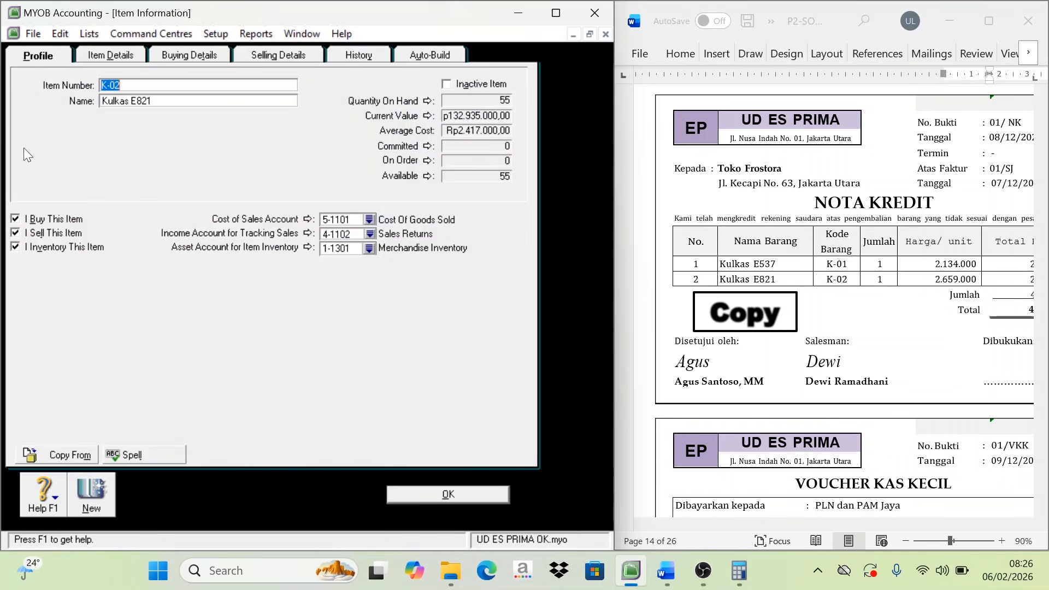
{"action": "left_click", "coordinate": [370, 233]}
{"action": "left_click", "coordinate": [240, 231]}
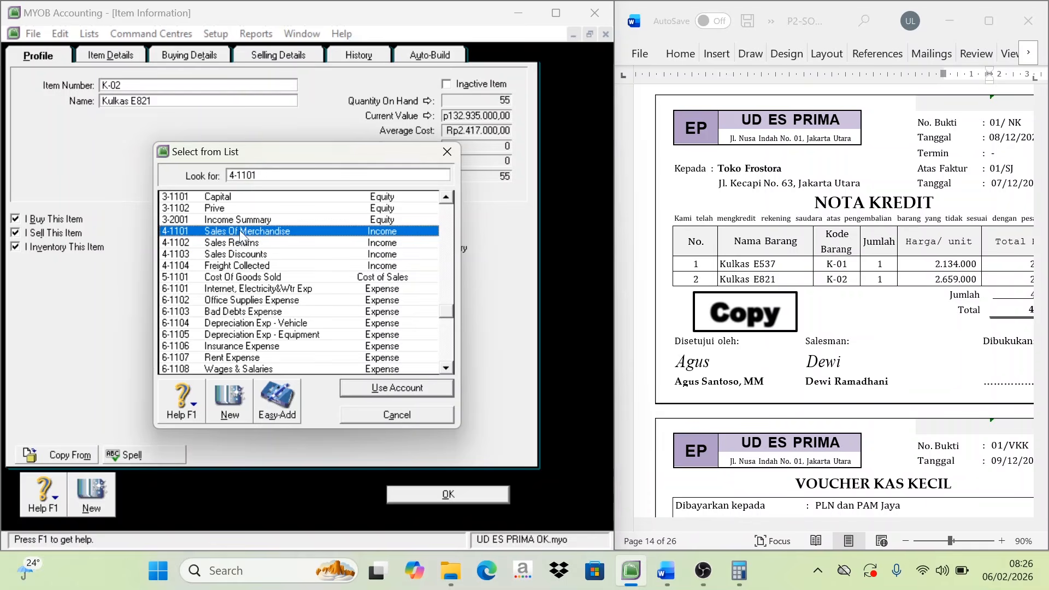
{"action": "left_click", "coordinate": [447, 389]}
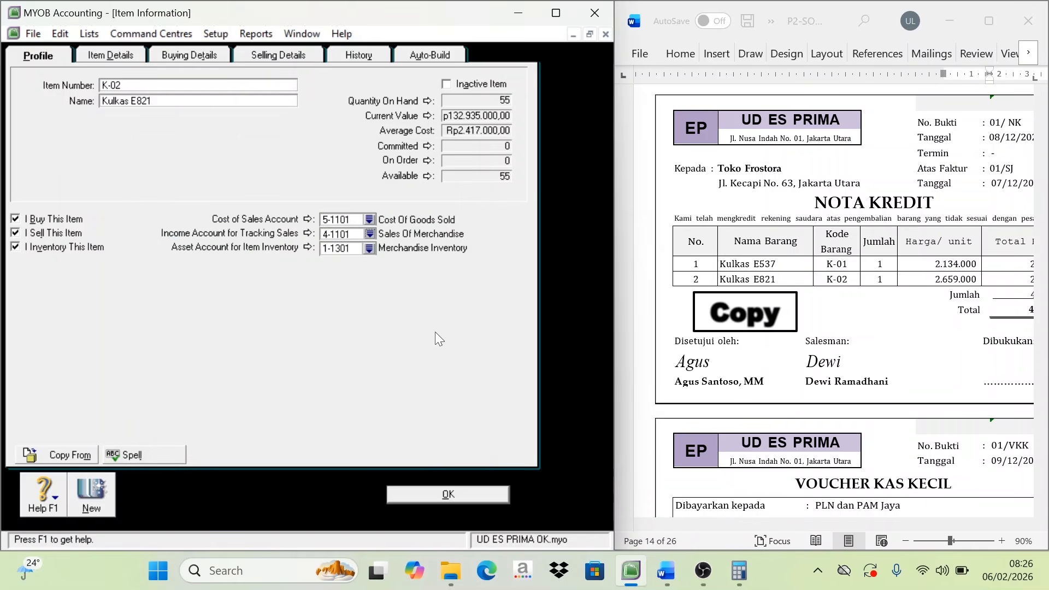
{"action": "left_click", "coordinate": [484, 495]}
{"action": "left_click", "coordinate": [644, 304]}
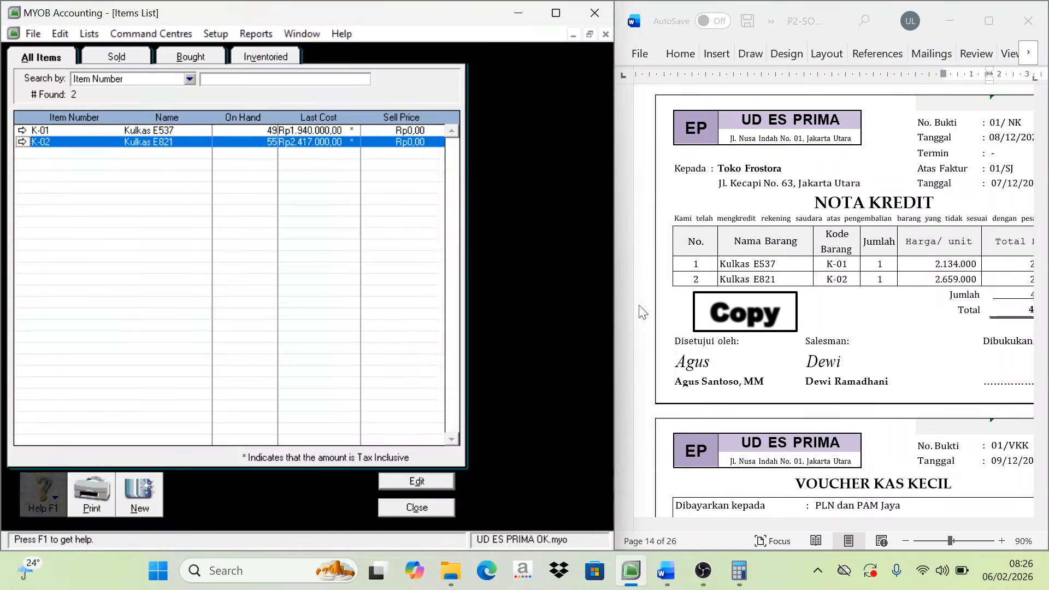
{"action": "left_click", "coordinate": [417, 507]}
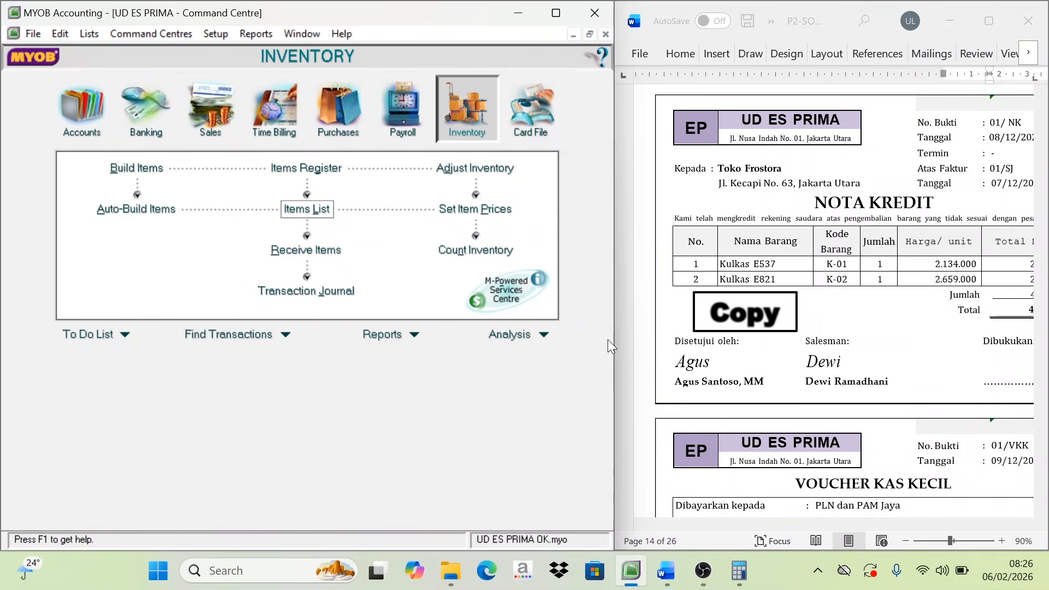
- Widen the Word window beside the accounting window so that petty cash voucher 01/VKK can be read in full
{"action": "left_click_drag", "start_coordinate": [612, 337], "coordinate": [592, 332]}
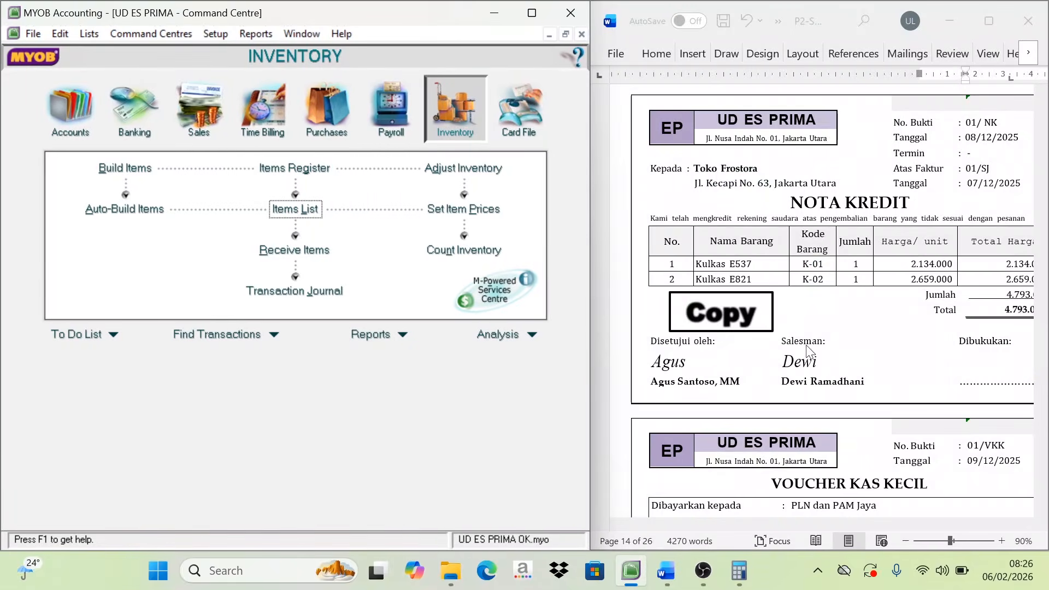
{"action": "left_click", "coordinate": [831, 465]}
{"action": "scroll", "coordinate": [821, 467], "scroll_direction": "down", "scroll_amount": 3}
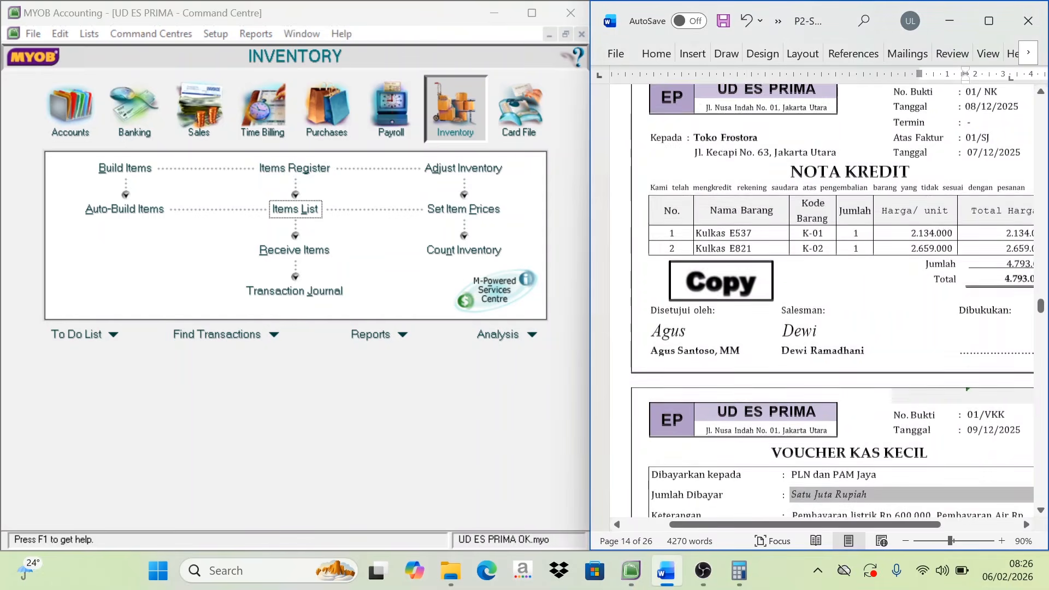
{"action": "scroll", "coordinate": [655, 434], "scroll_direction": "down", "scroll_amount": 1}
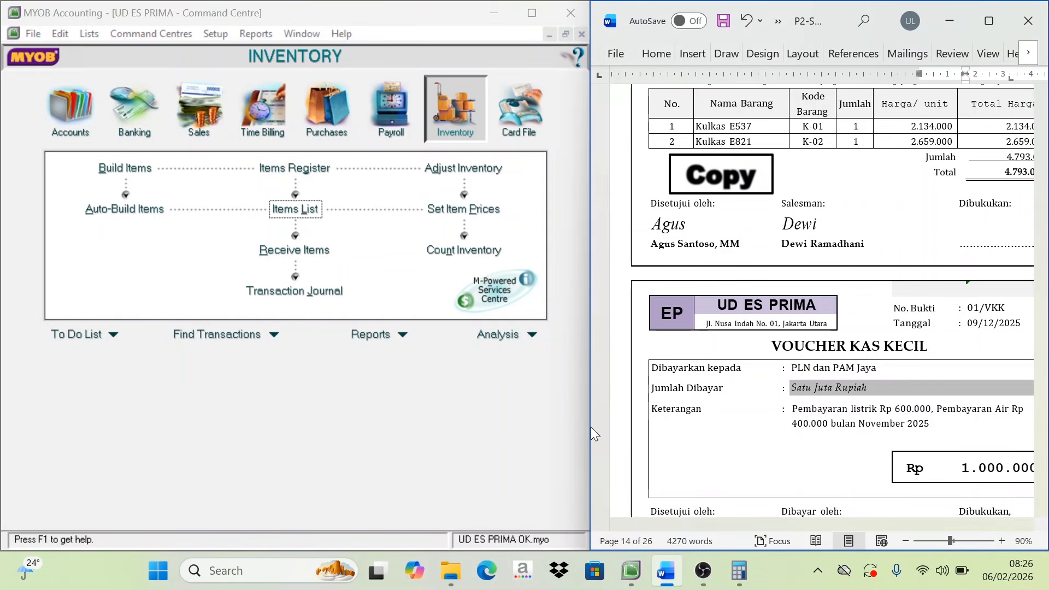
{"action": "left_click_drag", "start_coordinate": [585, 431], "coordinate": [566, 432]}
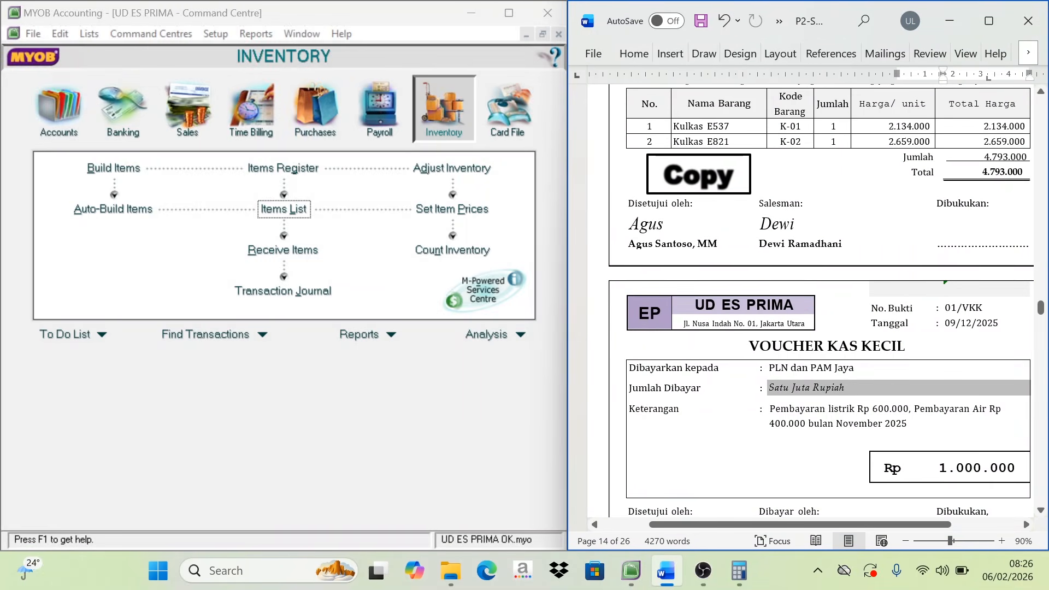
{"action": "scroll", "coordinate": [840, 361], "scroll_direction": "down", "scroll_amount": 3}
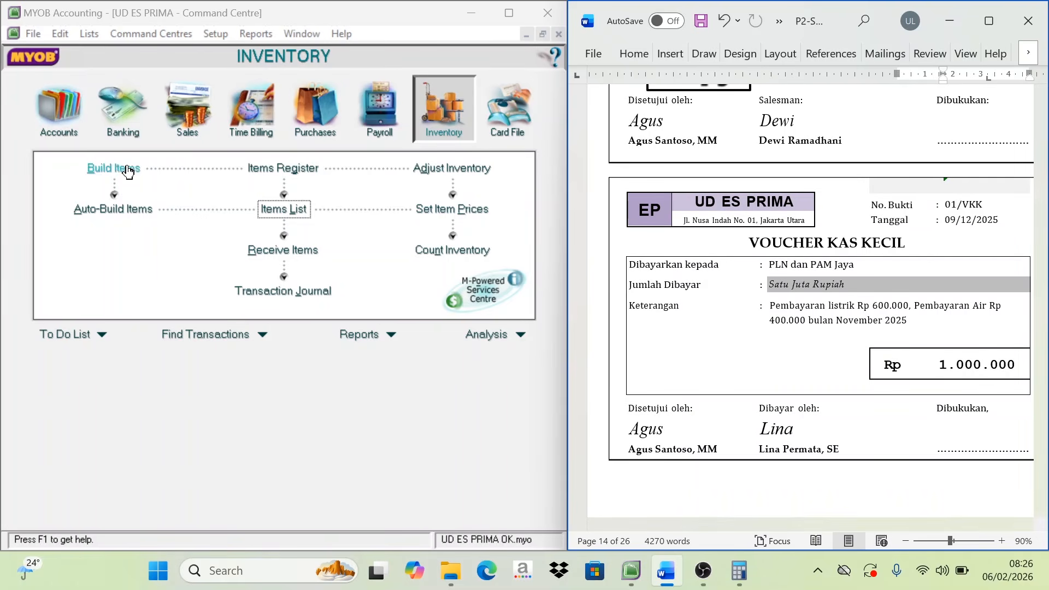
- Start a Spend Money transaction and set its paying account to 1-1102 Petty Cash
{"action": "left_click", "coordinate": [121, 121]}
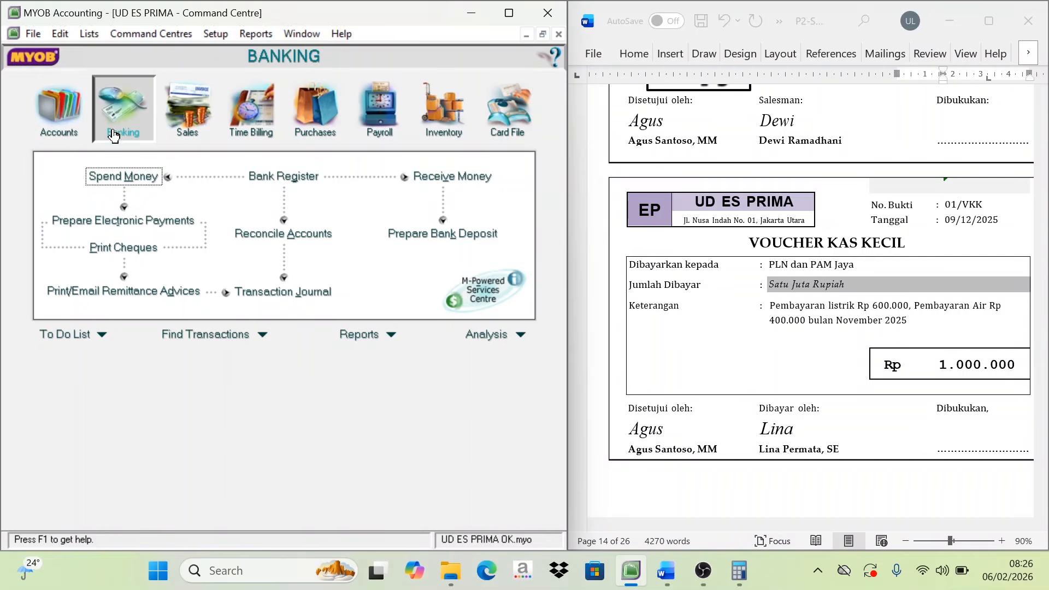
{"action": "left_click", "coordinate": [109, 176]}
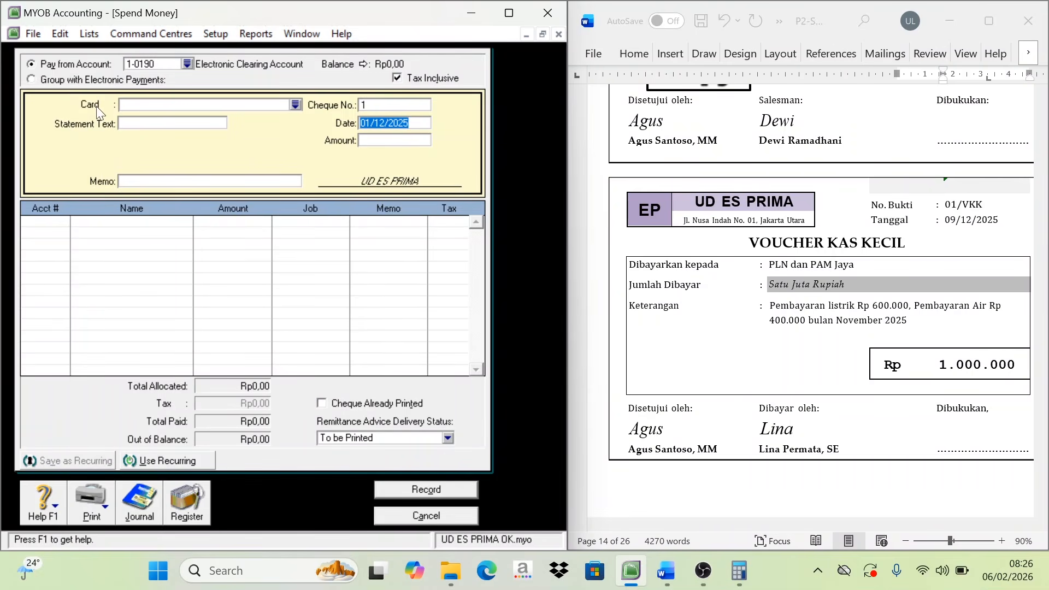
{"action": "left_click", "coordinate": [187, 64]}
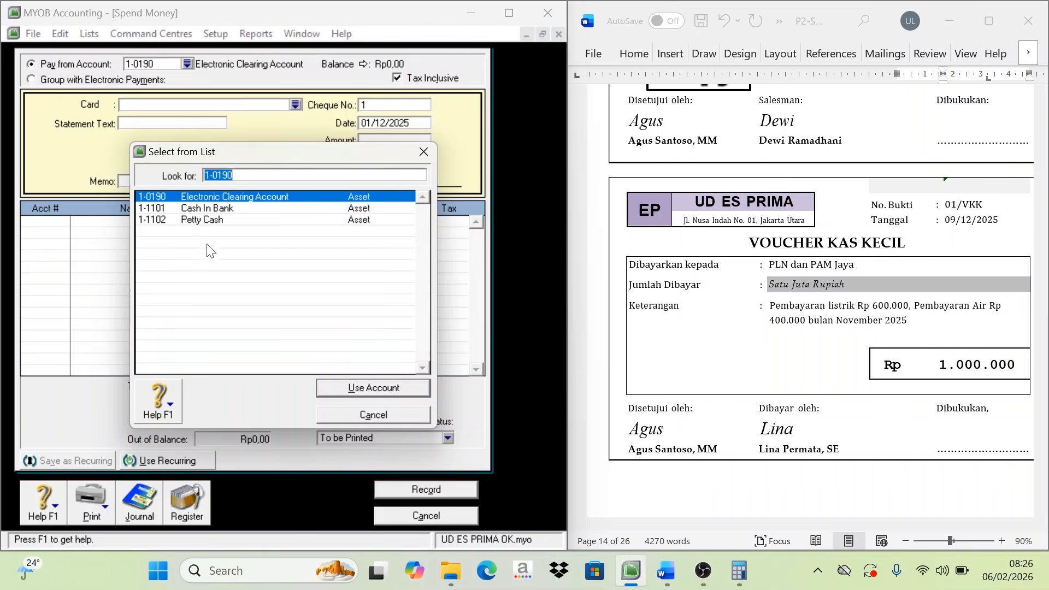
{"action": "left_click", "coordinate": [200, 220]}
{"action": "left_click", "coordinate": [394, 386]}
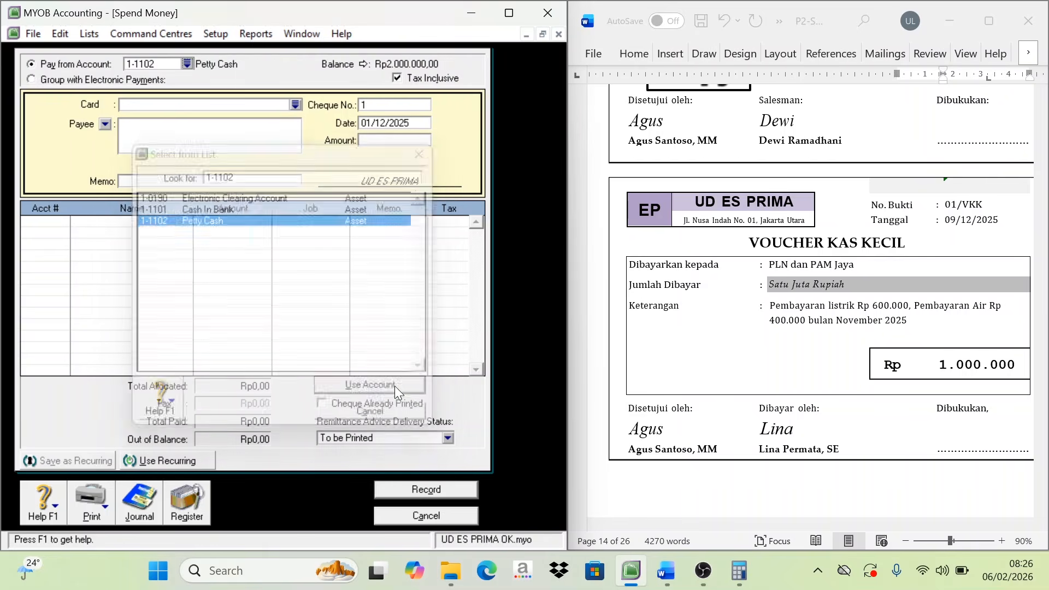
- Enter cheque number 01/VKK, date 9/12/2025 and amount 1000000 for the payment
{"action": "left_click", "coordinate": [374, 109]}
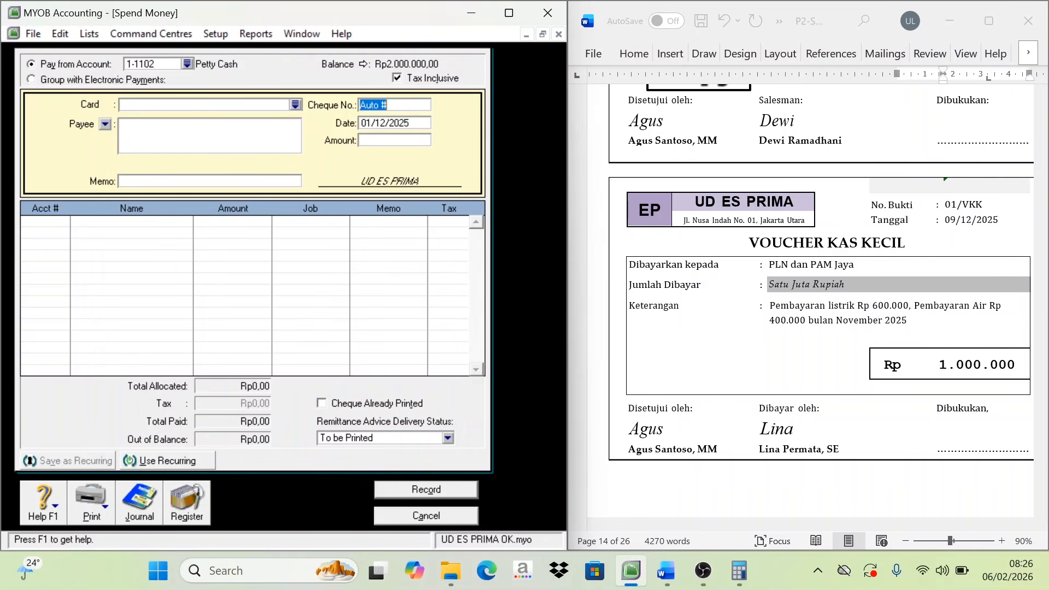
{"action": "type", "text": "01/VKK"}
{"action": "key", "text": "Tab"}
{"action": "type", "text": "9"}
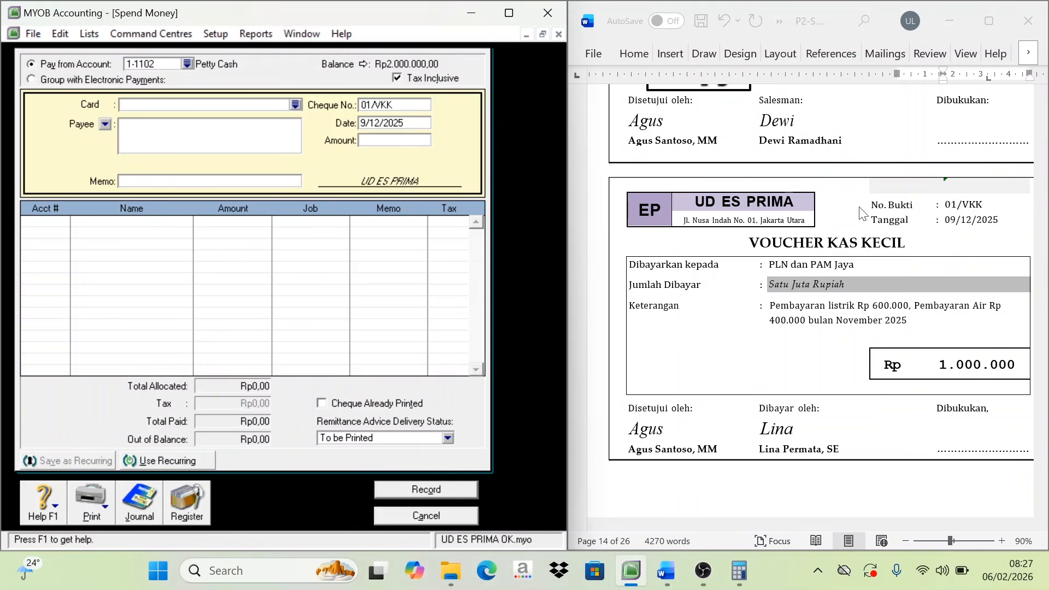
{"action": "key", "text": "Tab"}
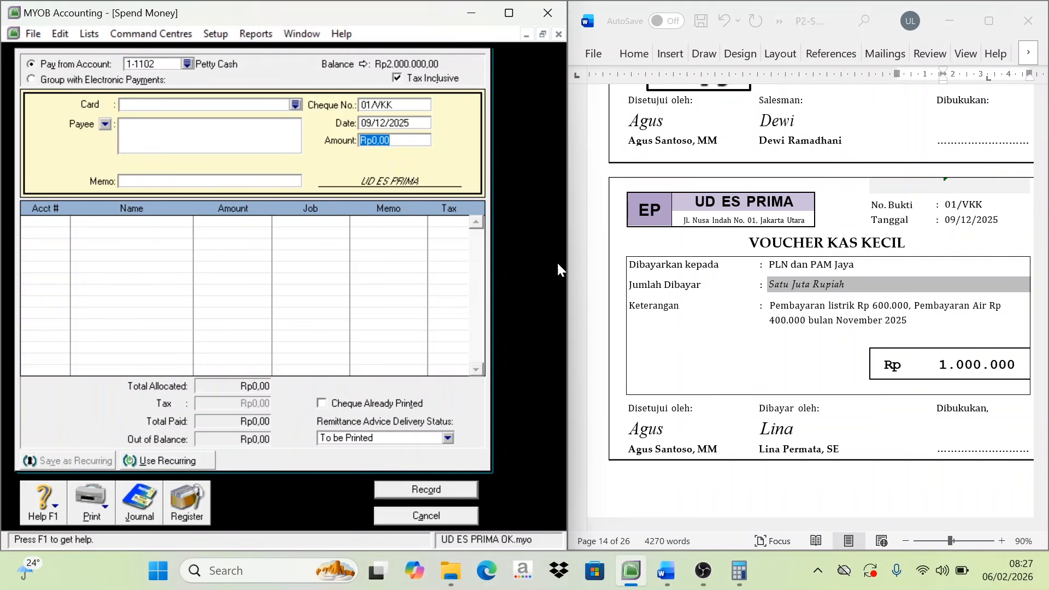
{"action": "type", "text": "100"}
- Copy "Pembayaran listrik" from the description of voucher 01/VKK in Word into the payment's memo in MYOB
{"action": "left_click", "coordinate": [788, 321]}
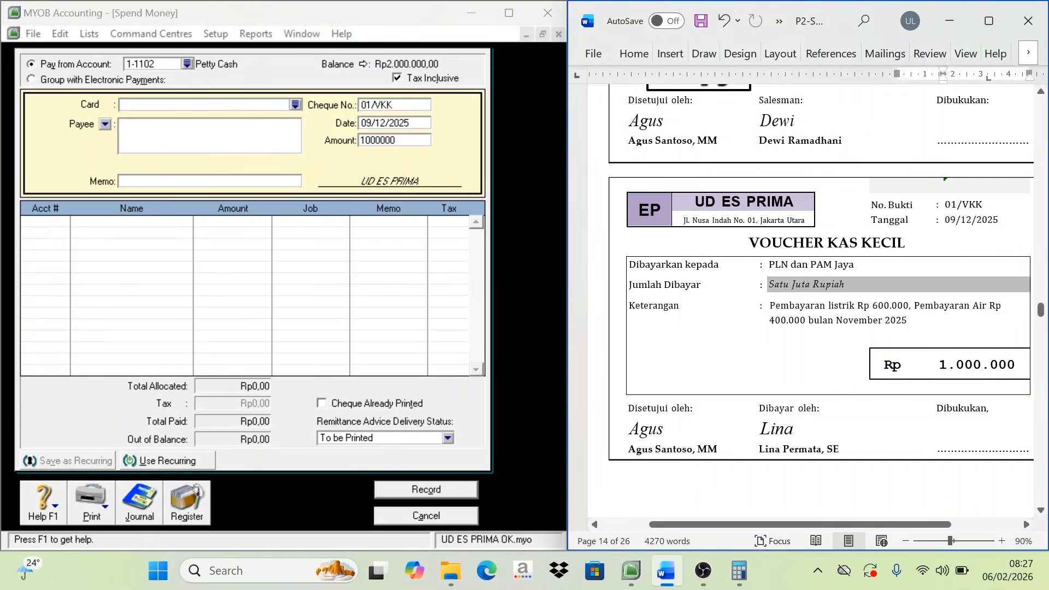
{"action": "left_click_drag", "start_coordinate": [769, 305], "coordinate": [989, 305]}
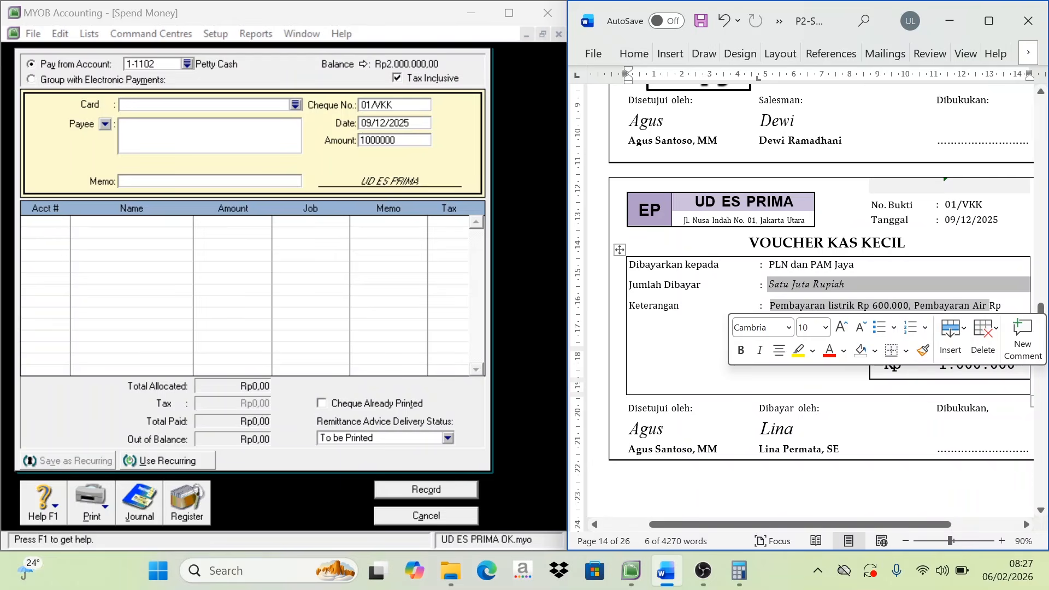
{"action": "left_click", "coordinate": [825, 305]}
{"action": "left_click_drag", "start_coordinate": [770, 306], "coordinate": [935, 322]}
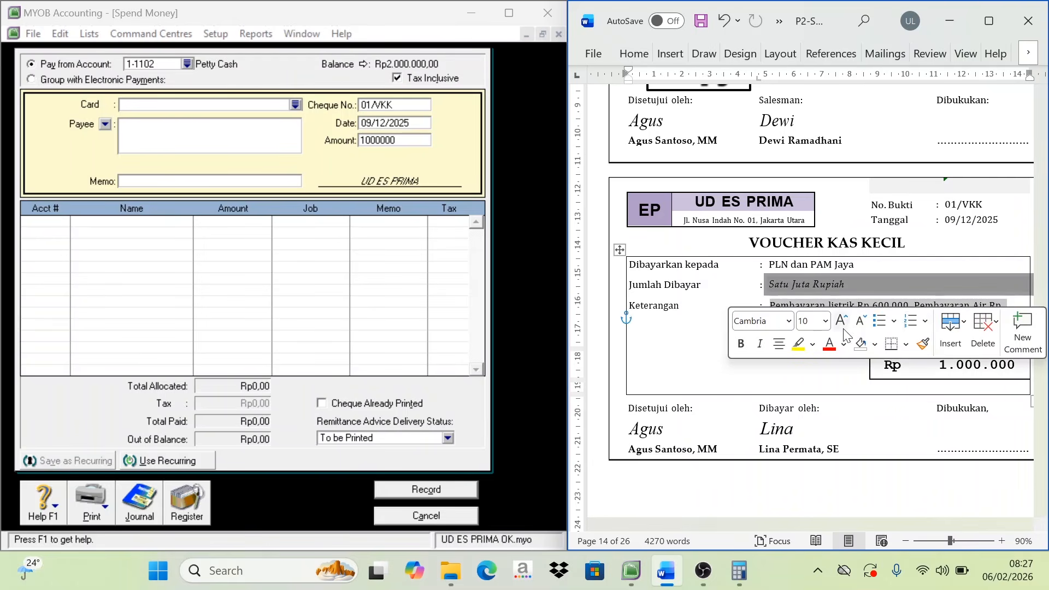
{"action": "left_click", "coordinate": [147, 181]}
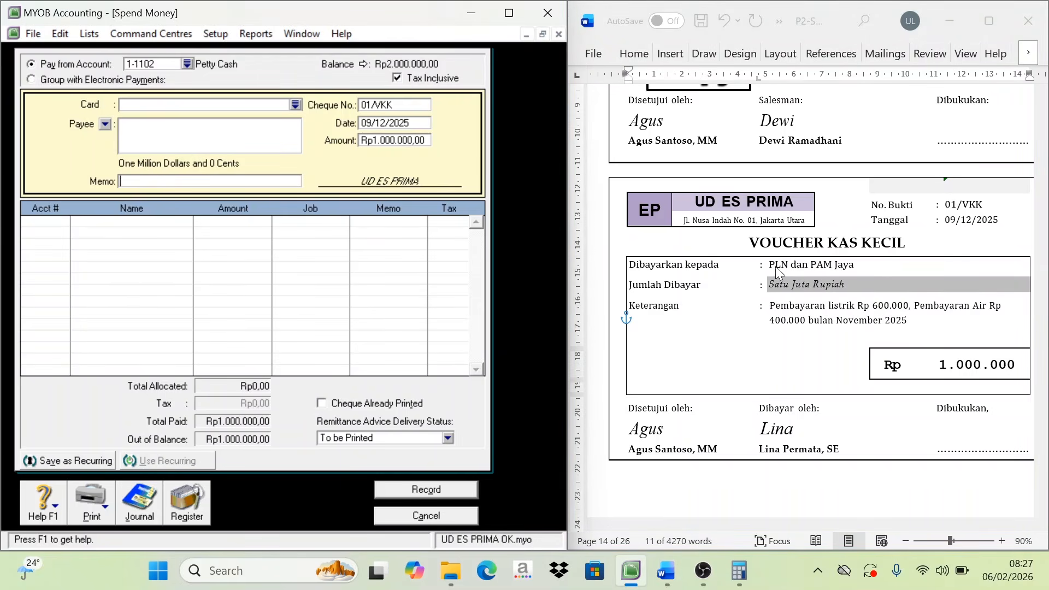
{"action": "left_click", "coordinate": [774, 307]}
{"action": "left_click_drag", "start_coordinate": [770, 306], "coordinate": [857, 307]}
{"action": "key", "text": "ctrl+c"}
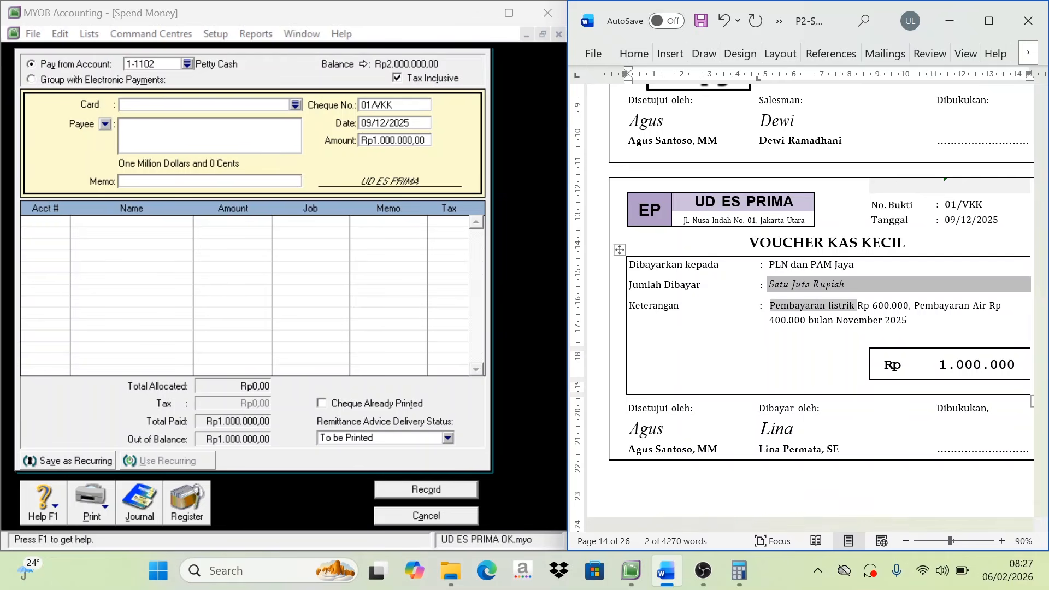
{"action": "left_click", "coordinate": [134, 181]}
{"action": "key", "text": "ctrl+v"}
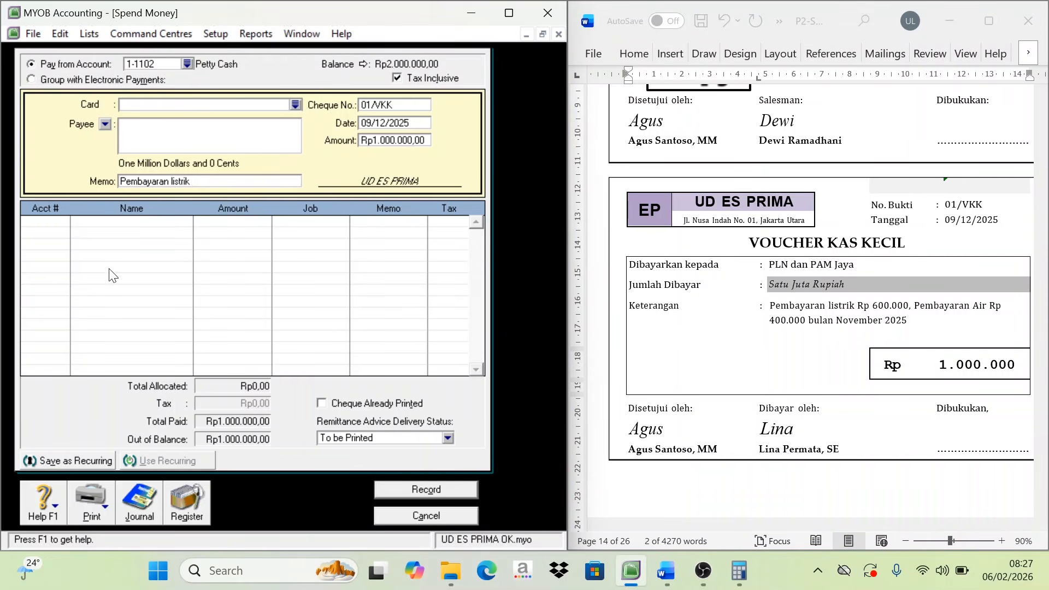
- Allocate the full payment to account 2-1202 Accrued Expense, record it and return to the Banking command centre
{"action": "left_click", "coordinate": [39, 224]}
{"action": "left_click", "coordinate": [64, 220]}
{"action": "scroll", "coordinate": [148, 247], "scroll_direction": "up", "scroll_amount": 3}
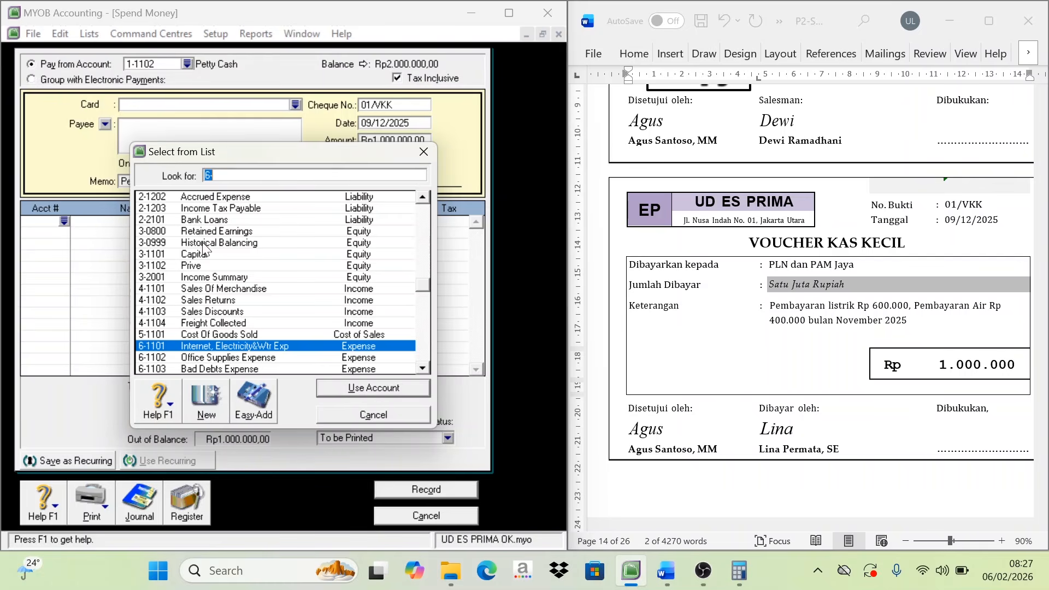
{"action": "type", "text": "2-1202"}
{"action": "scroll", "coordinate": [221, 218], "scroll_direction": "up", "scroll_amount": 2}
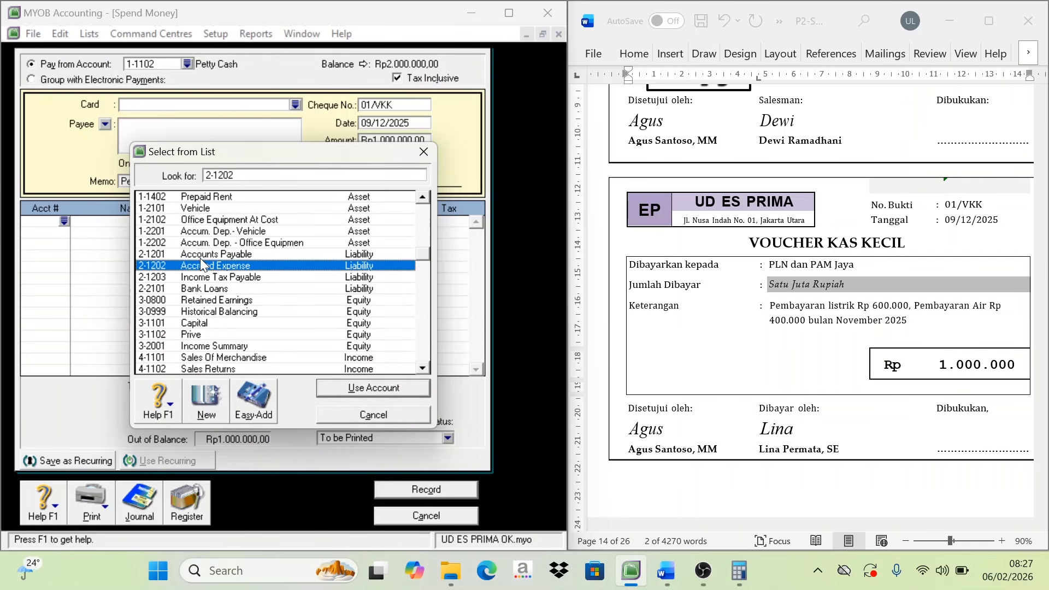
{"action": "left_click", "coordinate": [367, 387]}
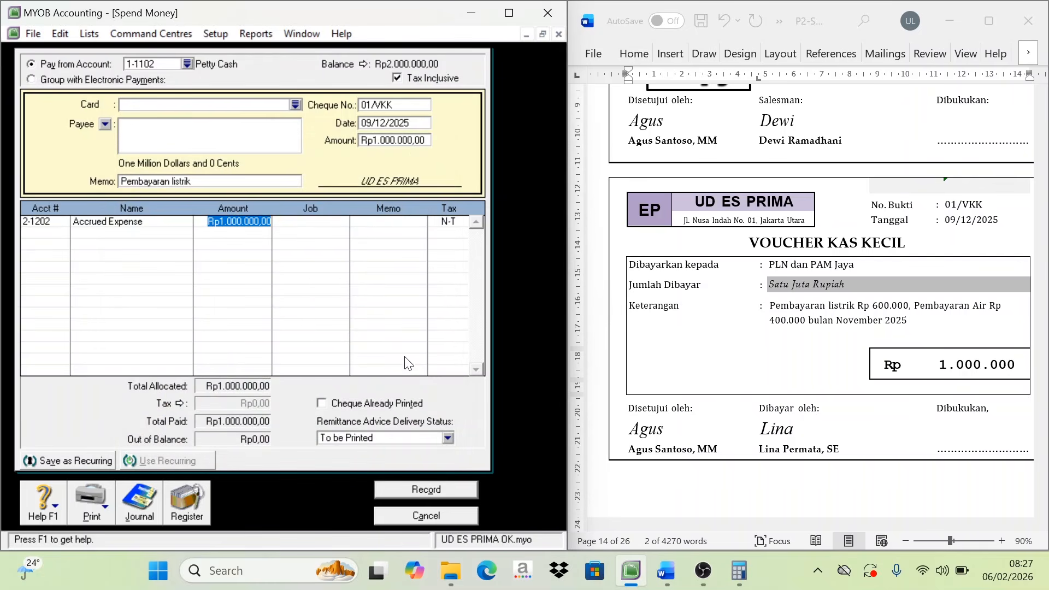
{"action": "left_click", "coordinate": [426, 488]}
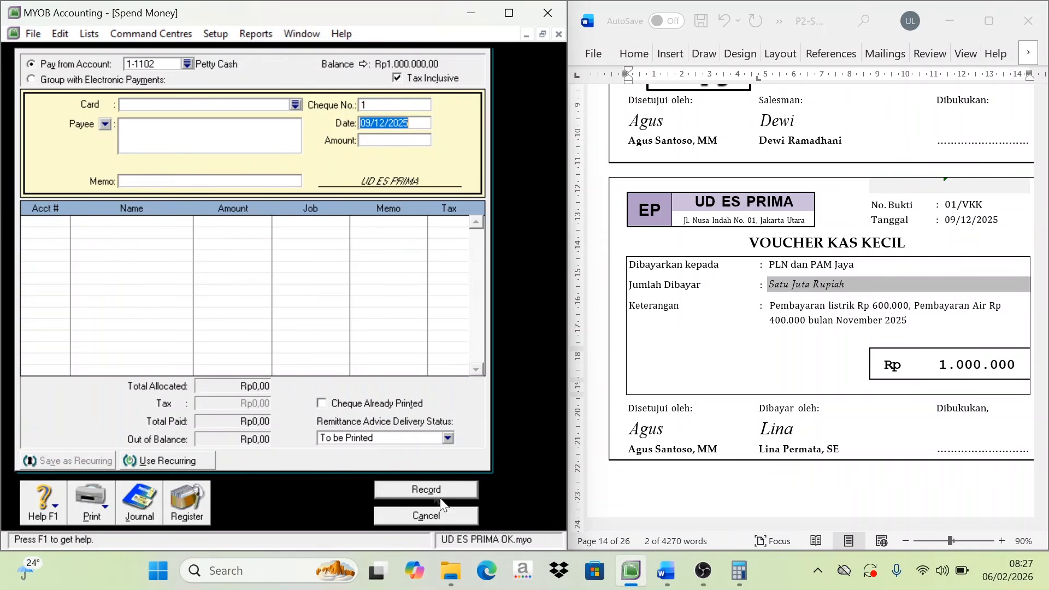
{"action": "left_click", "coordinate": [475, 520]}
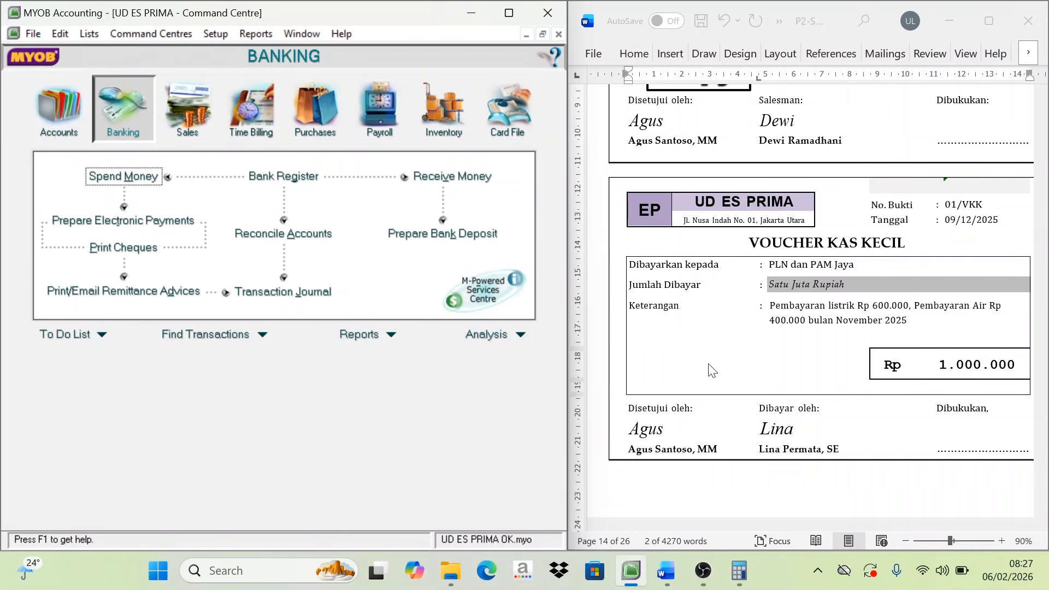
- Start a Spend Money transaction for petty cash voucher 02/VKK, paid from 1-1102 Petty Cash
{"action": "scroll", "coordinate": [711, 370], "scroll_direction": "down", "scroll_amount": 5}
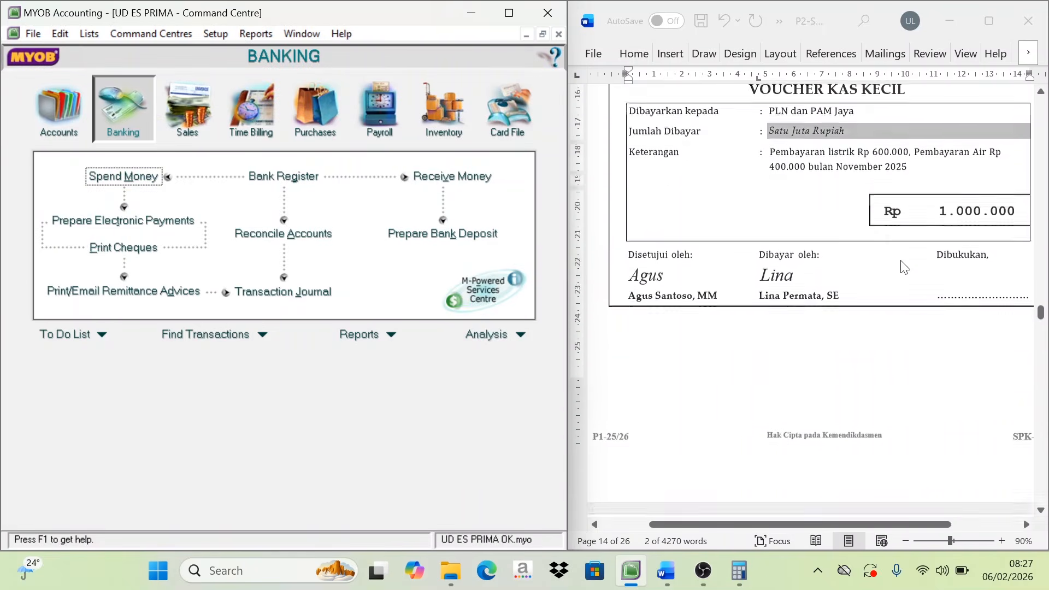
{"action": "scroll", "coordinate": [902, 267], "scroll_direction": "down", "scroll_amount": 10}
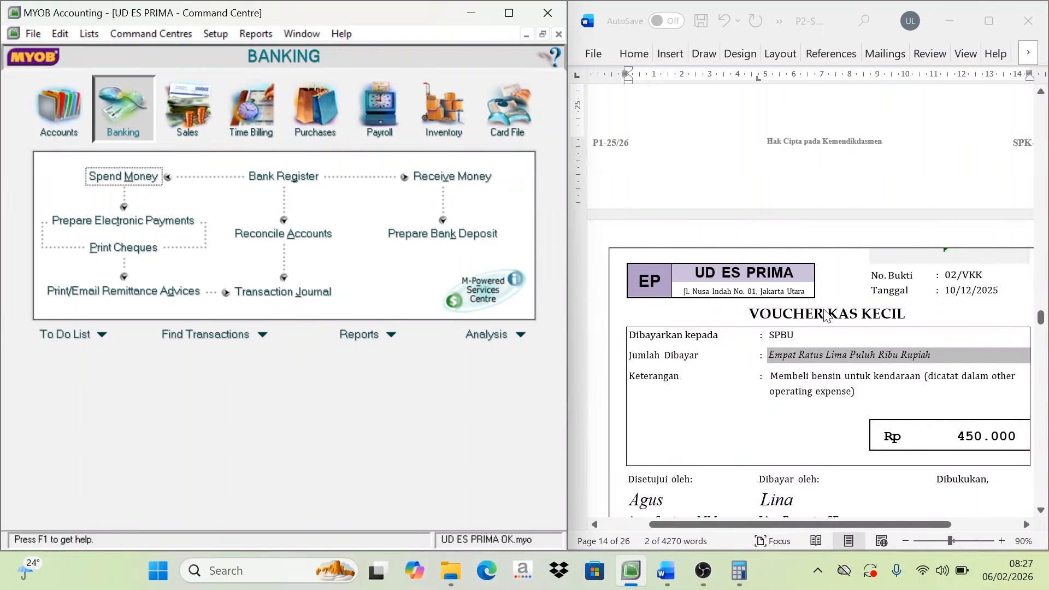
{"action": "scroll", "coordinate": [826, 316], "scroll_direction": "down", "scroll_amount": 4}
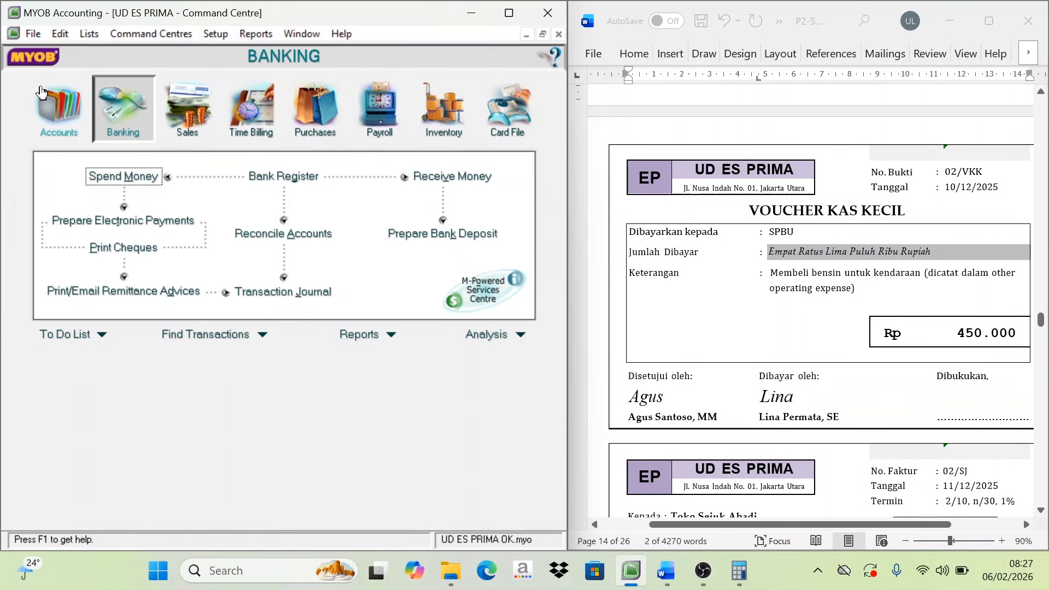
{"action": "left_click", "coordinate": [135, 171]}
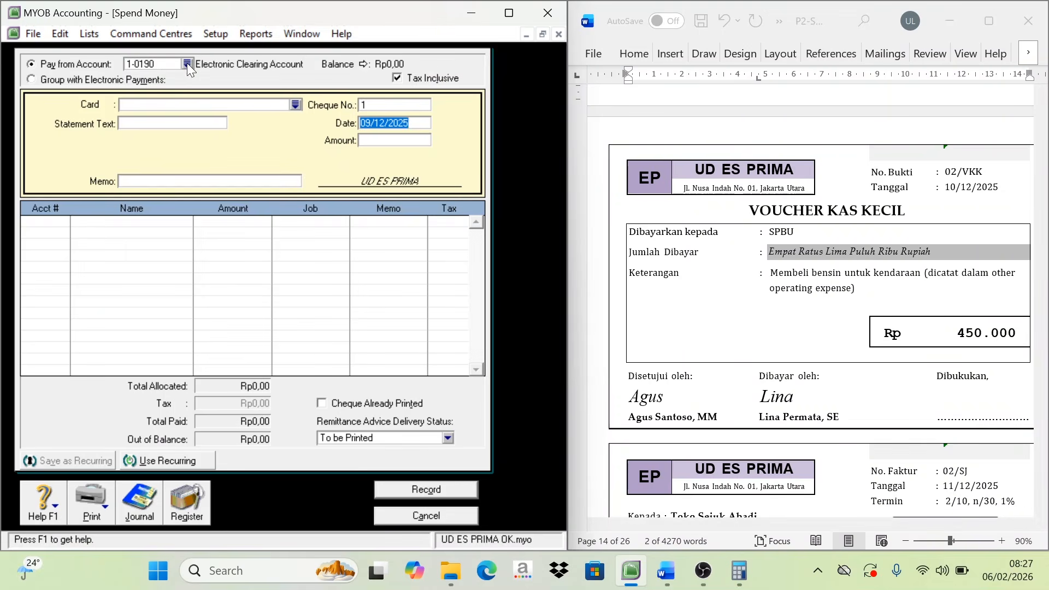
{"action": "left_click", "coordinate": [187, 64]}
{"action": "double_click", "coordinate": [185, 221]}
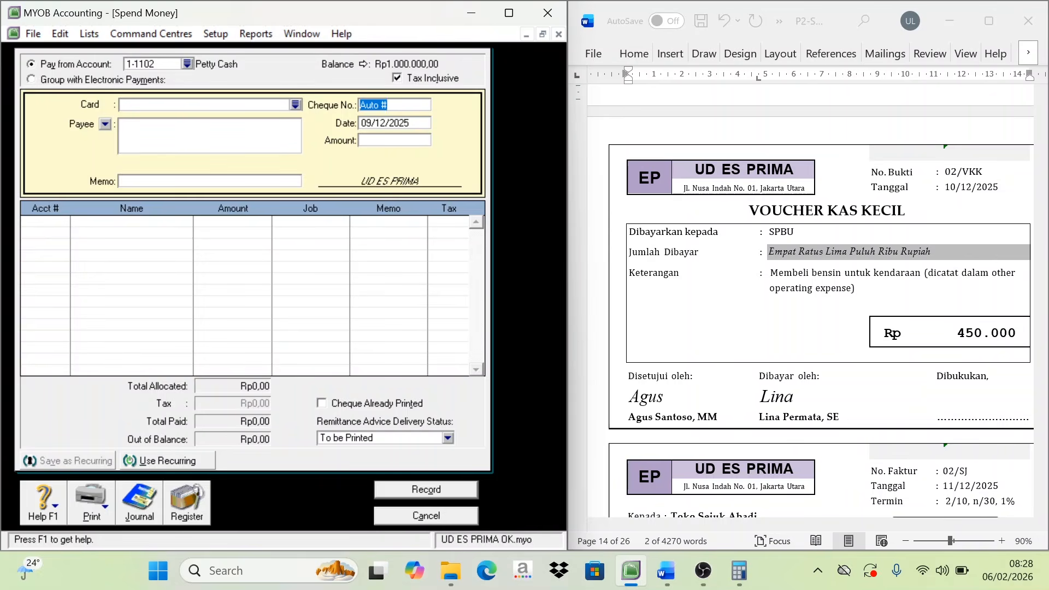
- Enter cheque number 02/VKK, date 10/12/2025 and amount 450000 for the petrol payment
{"action": "type", "text": "02/VKK"}
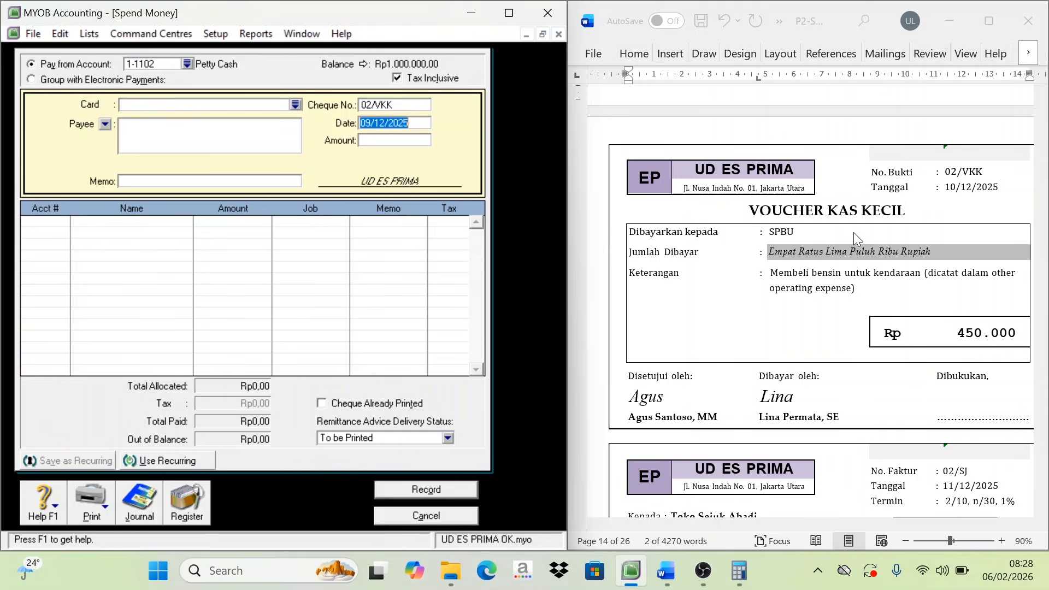
{"action": "type", "text": "10"}
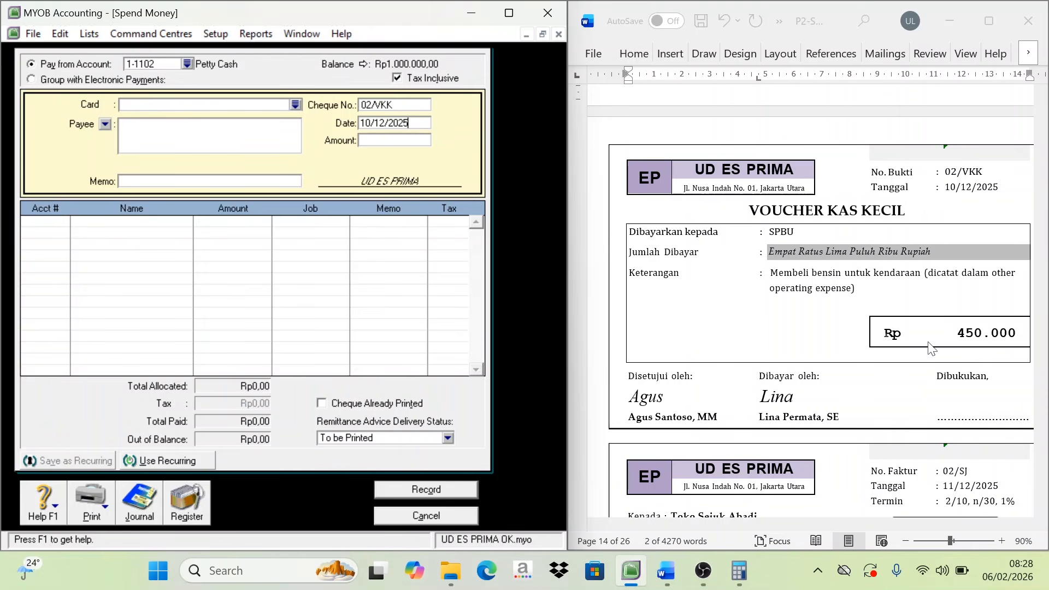
{"action": "key", "text": "Tab"}
{"action": "type", "text": "450"}
- Copy "Membeli bensin untuk kendaraan" from voucher 02/VKK in Word into the payment's memo in MYOB
{"action": "left_click", "coordinate": [792, 273]}
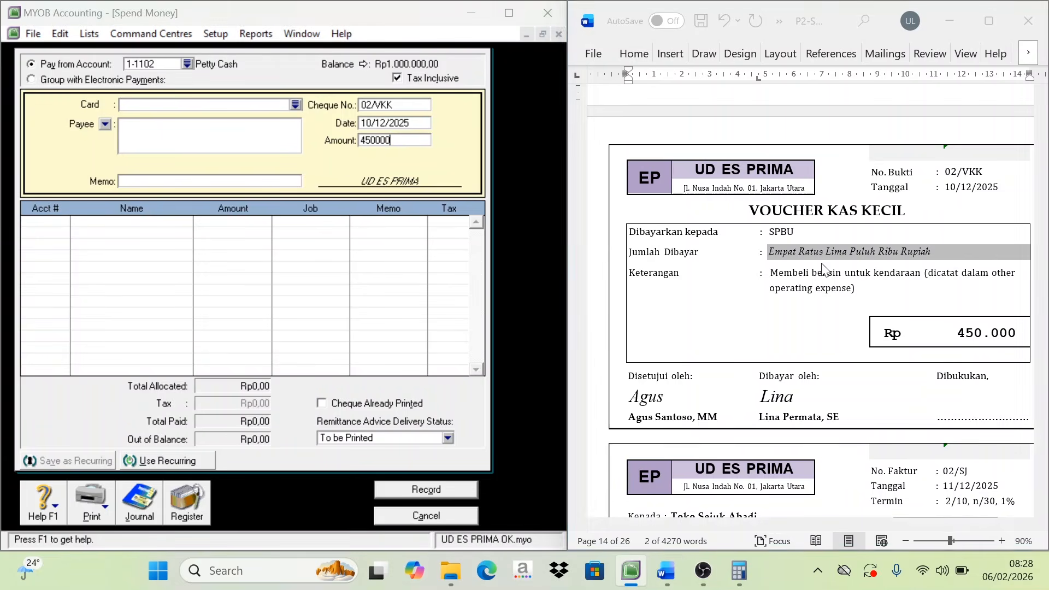
{"action": "left_click_drag", "start_coordinate": [792, 273], "coordinate": [922, 256]}
{"action": "left_click", "coordinate": [885, 289]}
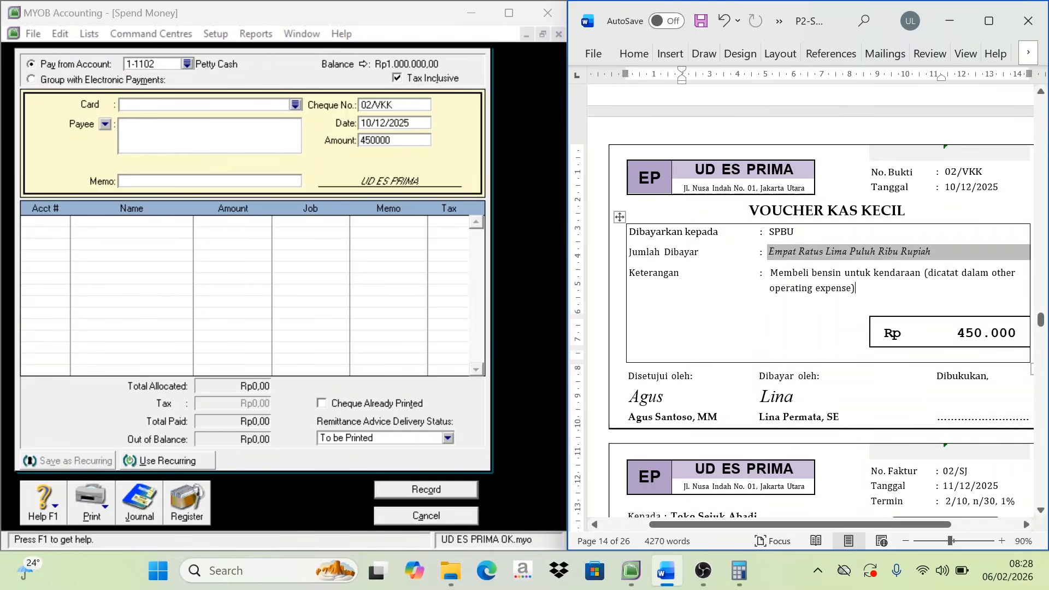
{"action": "mouse_move", "coordinate": [770, 272]}
{"action": "left_mouse_down"}
{"action": "mouse_move", "coordinate": [923, 272]}
{"action": "mouse_move", "coordinate": [770, 272]}
{"action": "left_mouse_up"}
{"action": "left_click", "coordinate": [856, 272]}
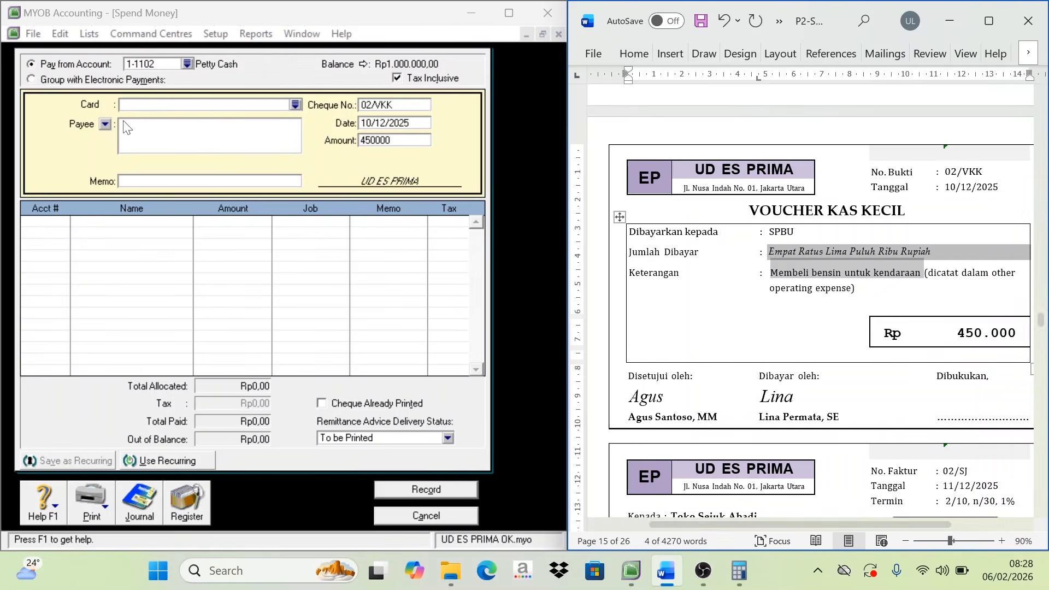
{"action": "left_click", "coordinate": [161, 181]}
{"action": "key", "text": "ctrl+v"}
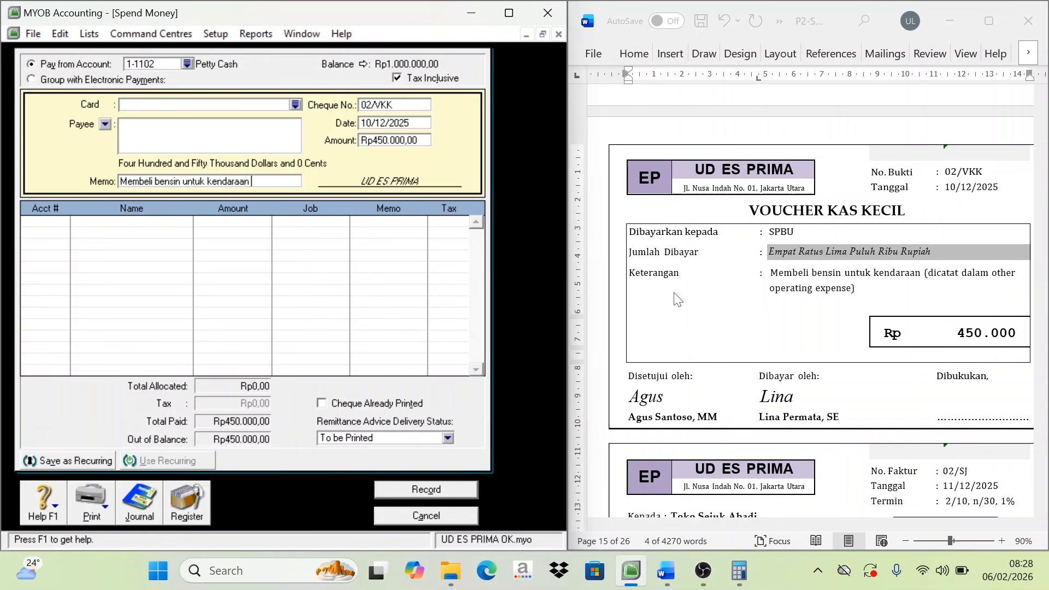
- Allocate the full payment to account 6-1109 Others Operating Expense, record it and close the Spend Money window
{"action": "left_click", "coordinate": [47, 223]}
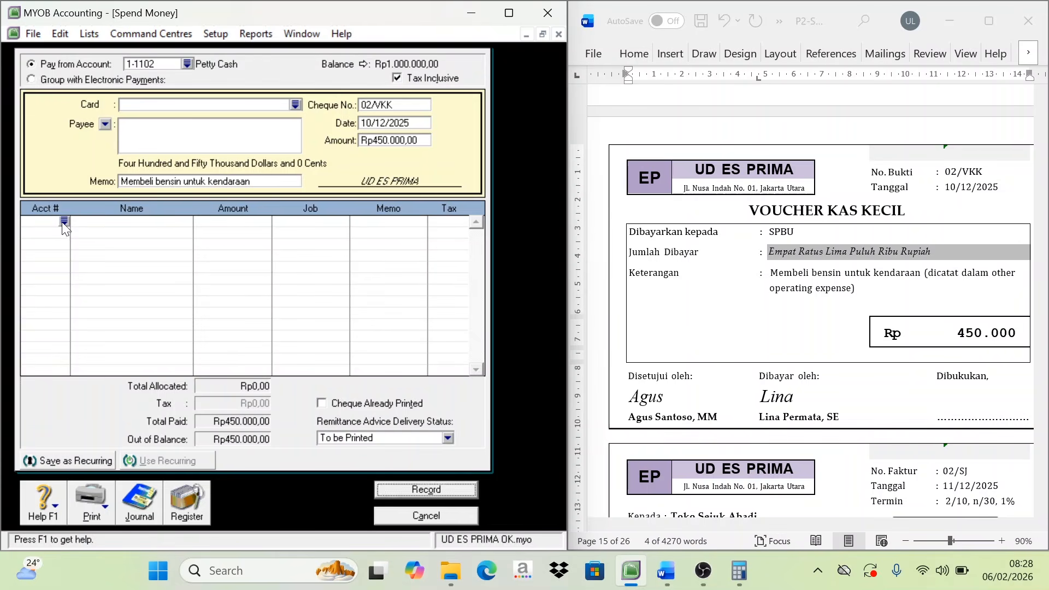
{"action": "type", "text": "6-"}
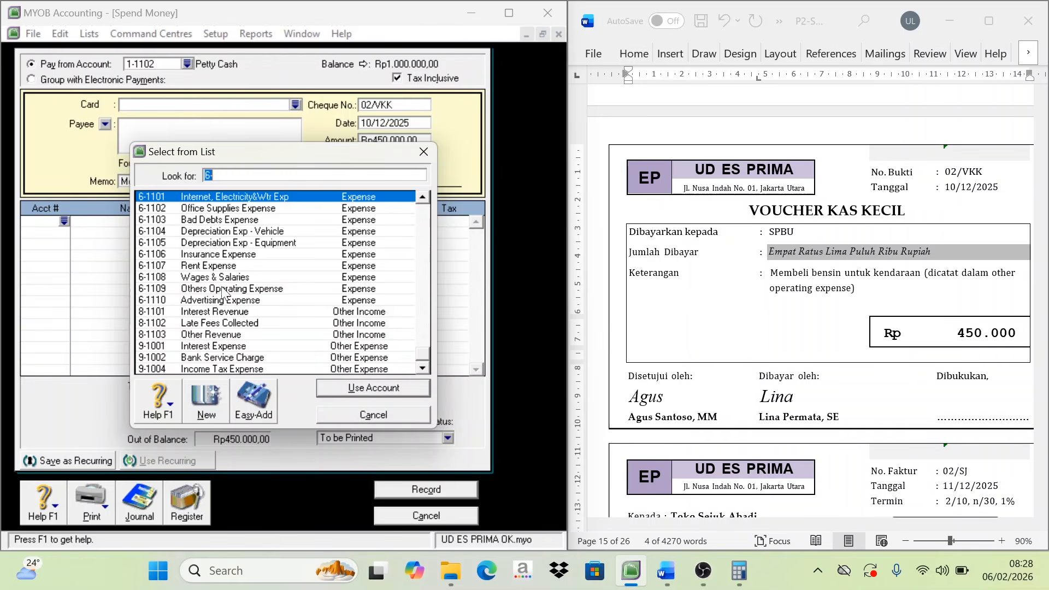
{"action": "left_click", "coordinate": [229, 289]}
{"action": "left_click", "coordinate": [373, 388]}
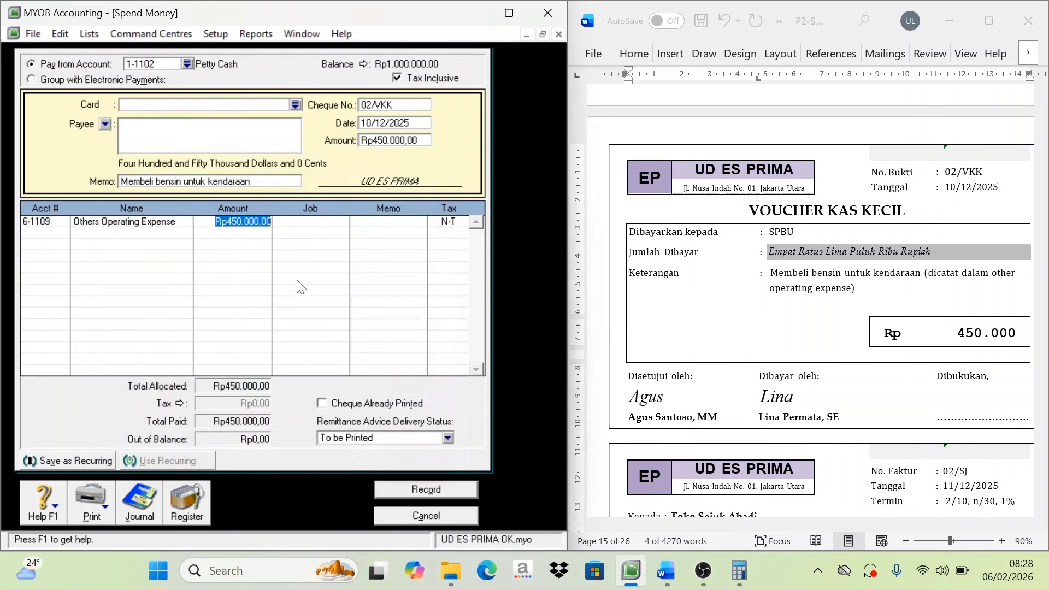
{"action": "left_click", "coordinate": [444, 486]}
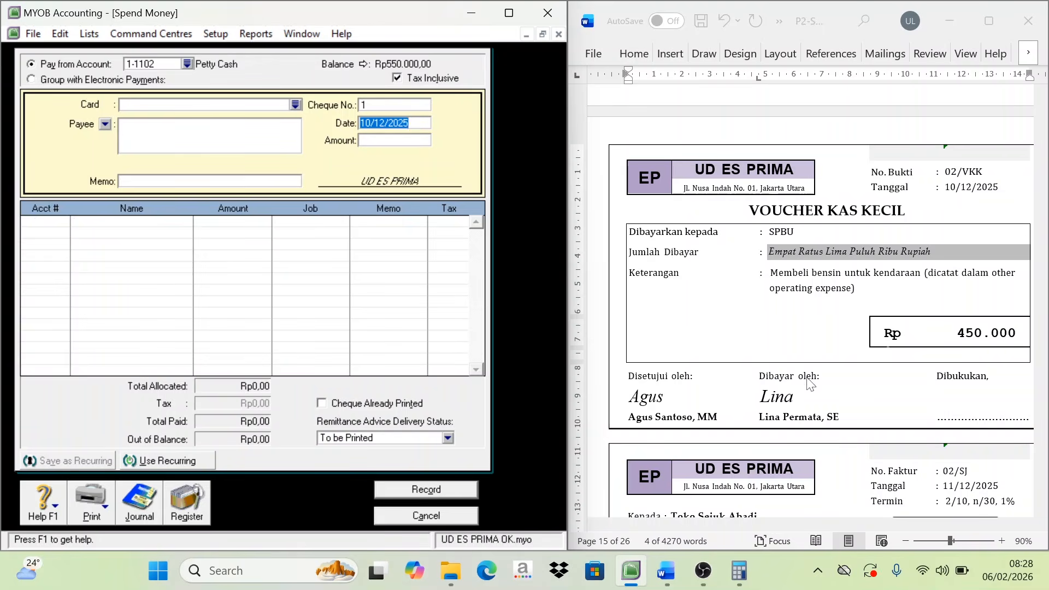
{"action": "key", "text": "Escape"}
- Start a new item sales invoice for customer Toko Sejuk Abadi from invoice 02/SJ in the Word document
{"action": "scroll", "coordinate": [995, 338], "scroll_direction": "up", "scroll_amount": 1}
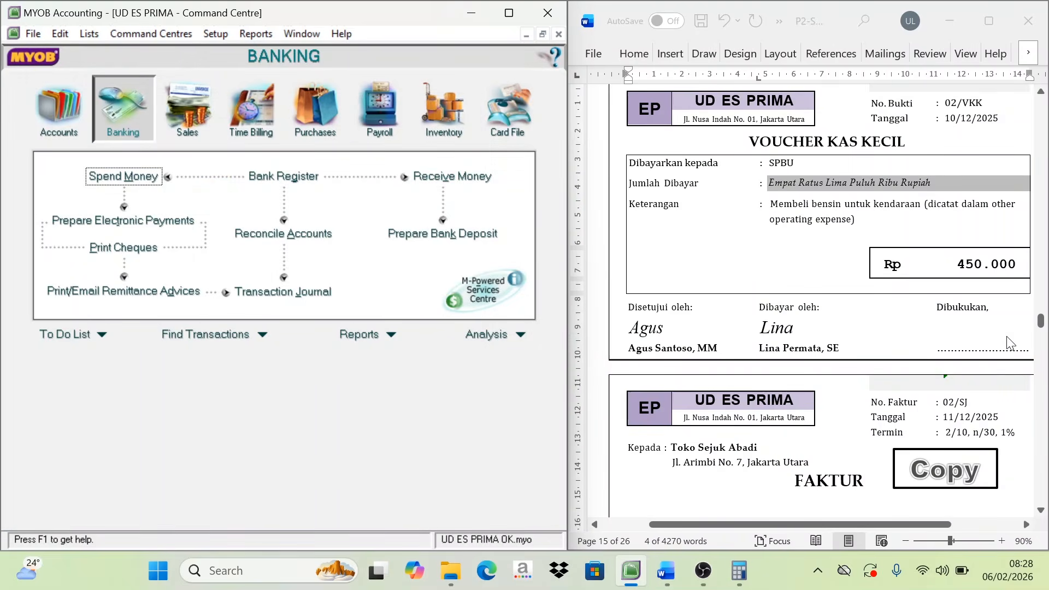
{"action": "scroll", "coordinate": [995, 339], "scroll_direction": "down", "scroll_amount": 5}
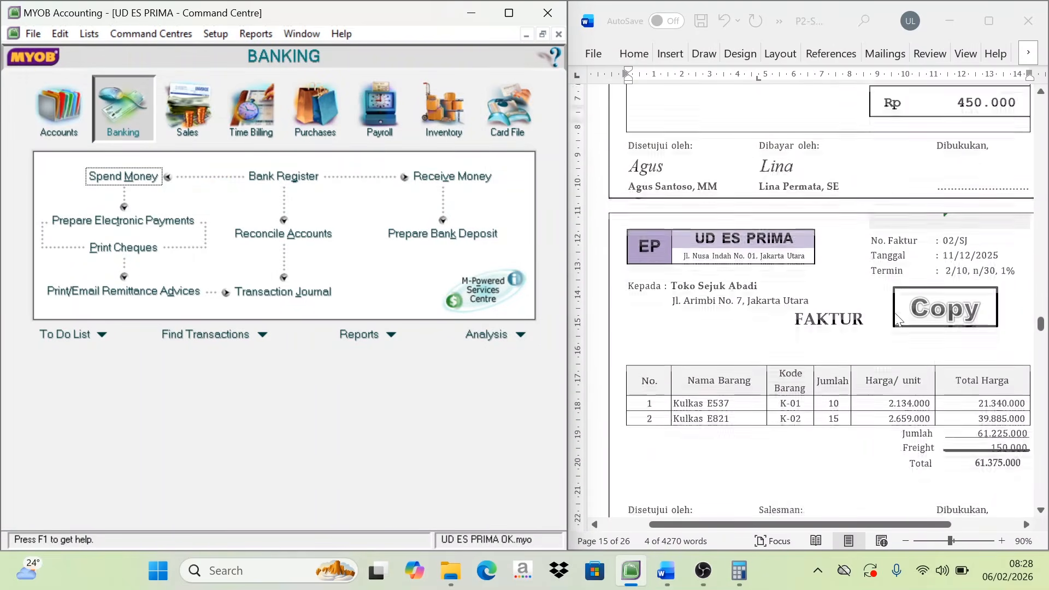
{"action": "scroll", "coordinate": [797, 265], "scroll_direction": "down", "scroll_amount": 1}
{"action": "scroll", "coordinate": [788, 270], "scroll_direction": "up", "scroll_amount": 1}
{"action": "scroll", "coordinate": [778, 276], "scroll_direction": "down", "scroll_amount": 1}
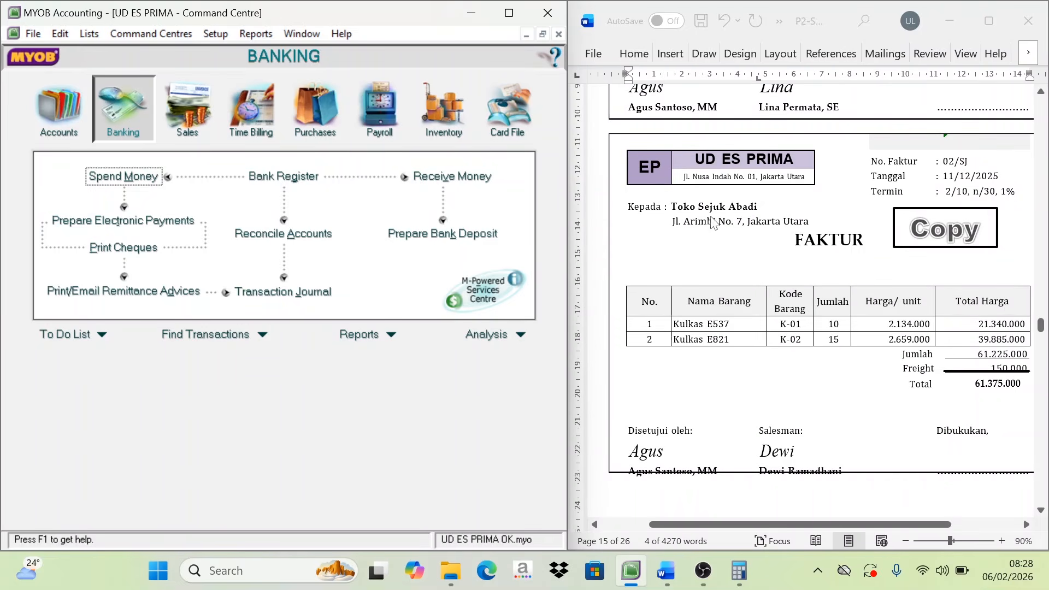
{"action": "left_click", "coordinate": [205, 130]}
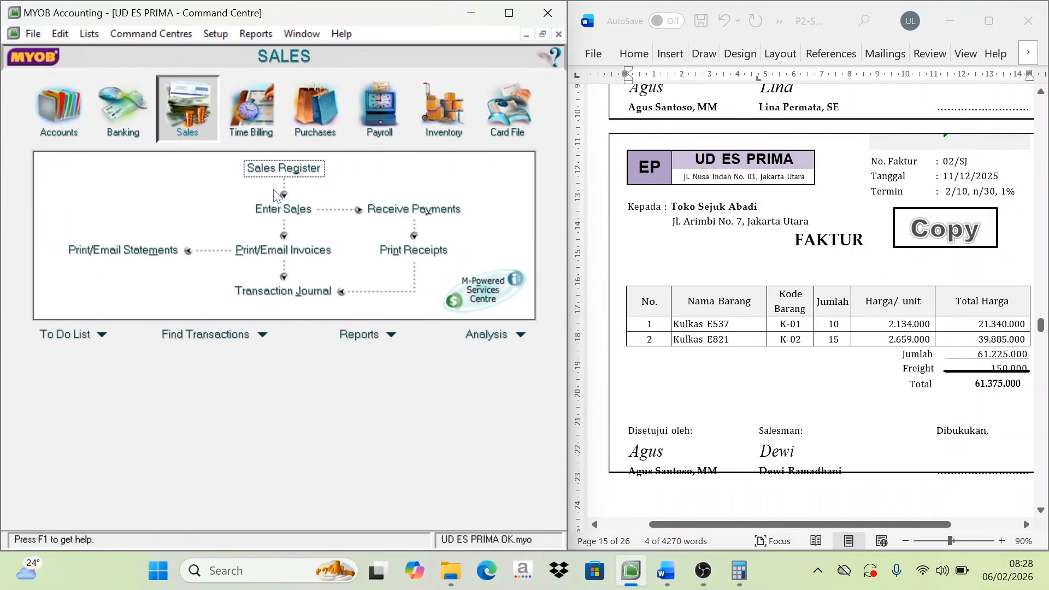
{"action": "left_click", "coordinate": [273, 209]}
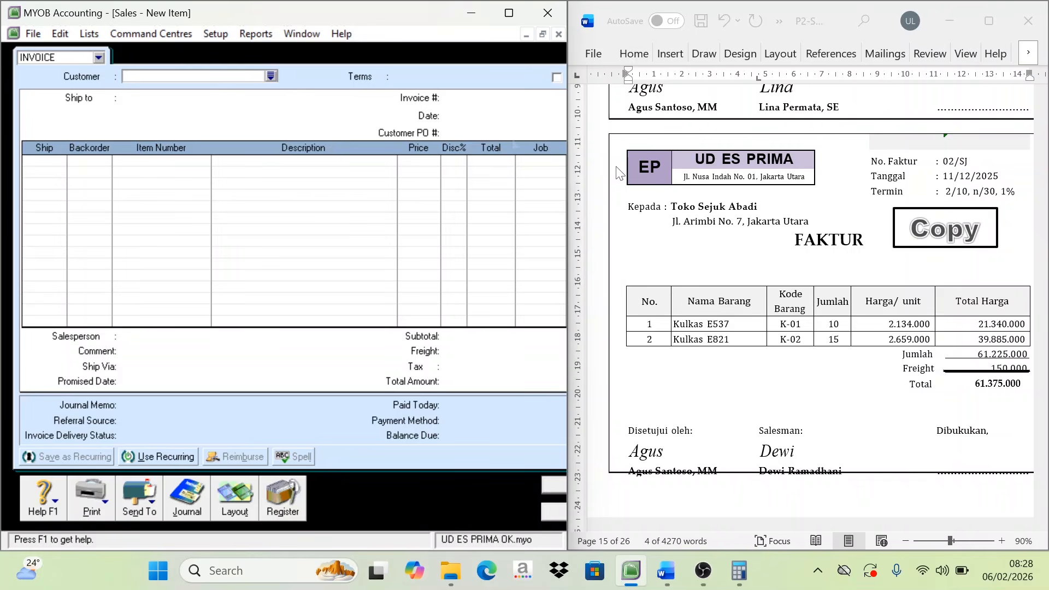
{"action": "left_click", "coordinate": [270, 76]}
{"action": "left_click", "coordinate": [137, 231]}
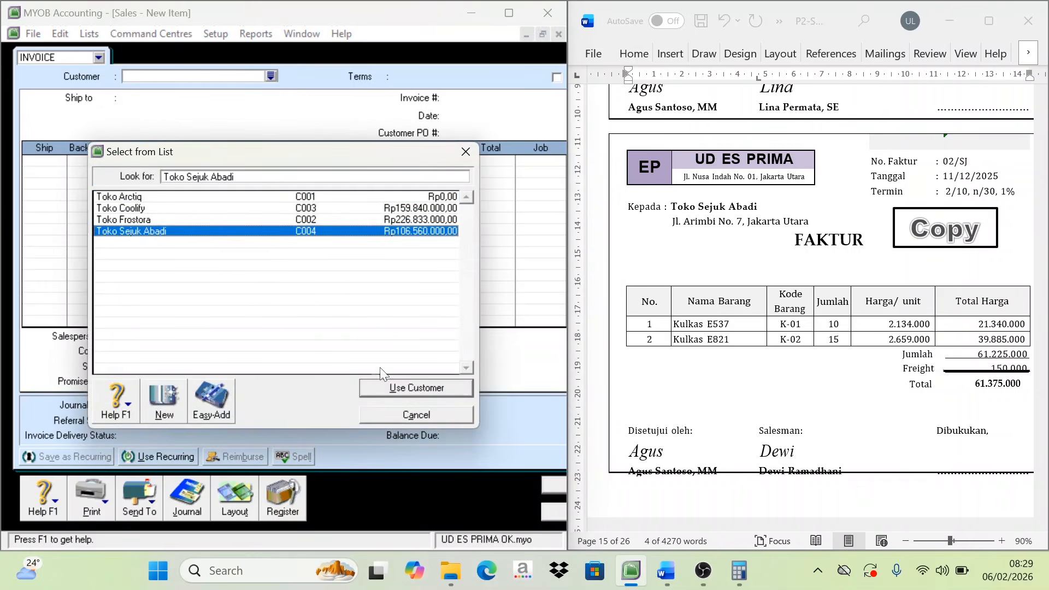
{"action": "left_click", "coordinate": [412, 388]}
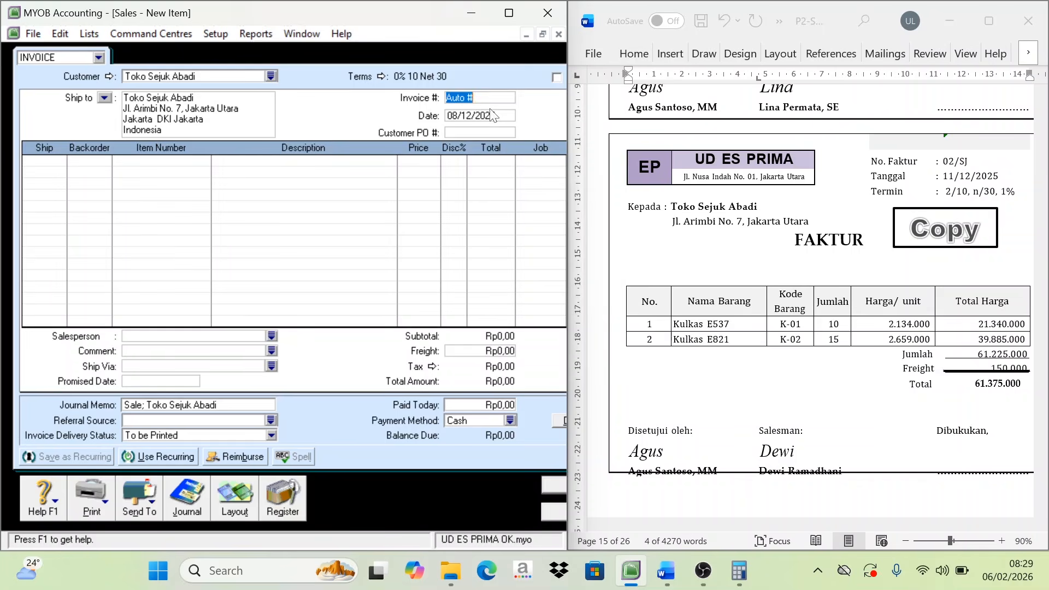
- Enter invoice number 02/SJ and date 11/12/2025 on the sales invoice
{"action": "type", "text": "02/SJ"}
{"action": "key", "text": "Tab"}
{"action": "type", "text": "11/1"}
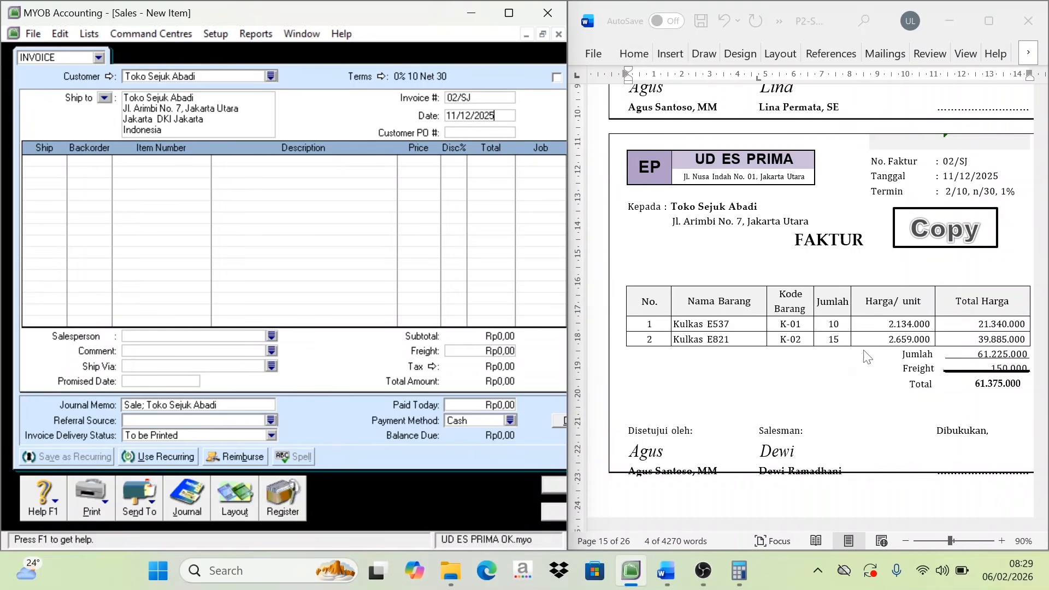
- Add the first invoice line for 10 units of item K-01, Kulkas E537, at a price of 2134000
{"action": "left_click", "coordinate": [48, 161]}
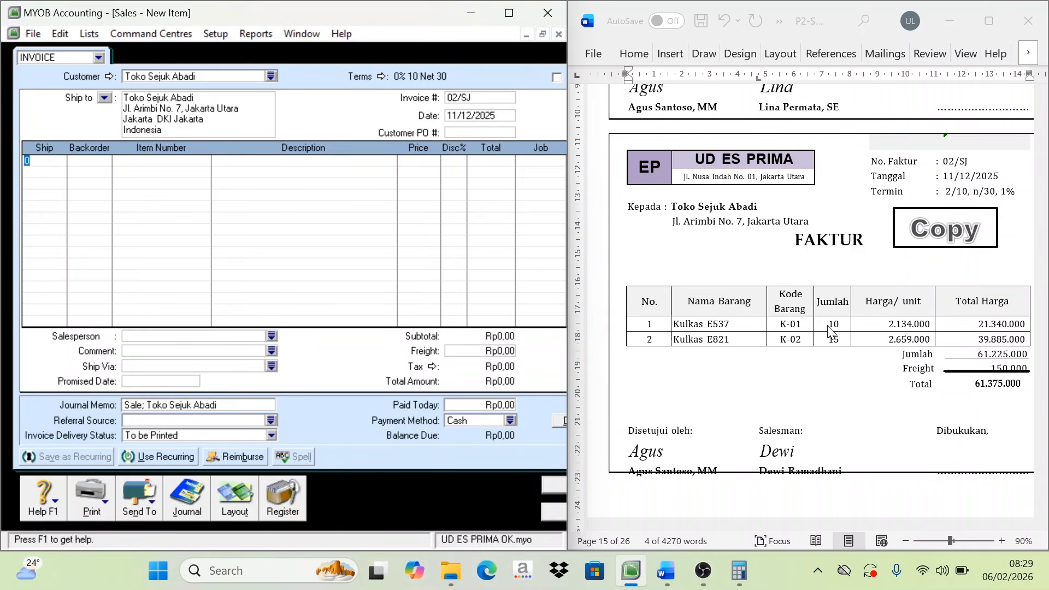
{"action": "key", "text": "Tab"}
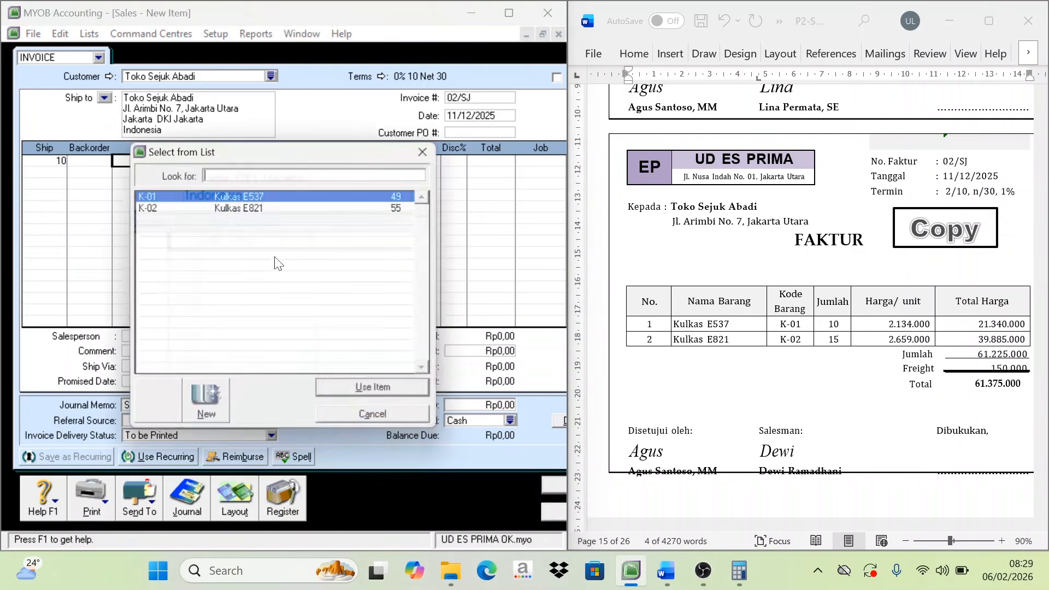
{"action": "type", "text": "K-01"}
{"action": "left_click", "coordinate": [377, 388]}
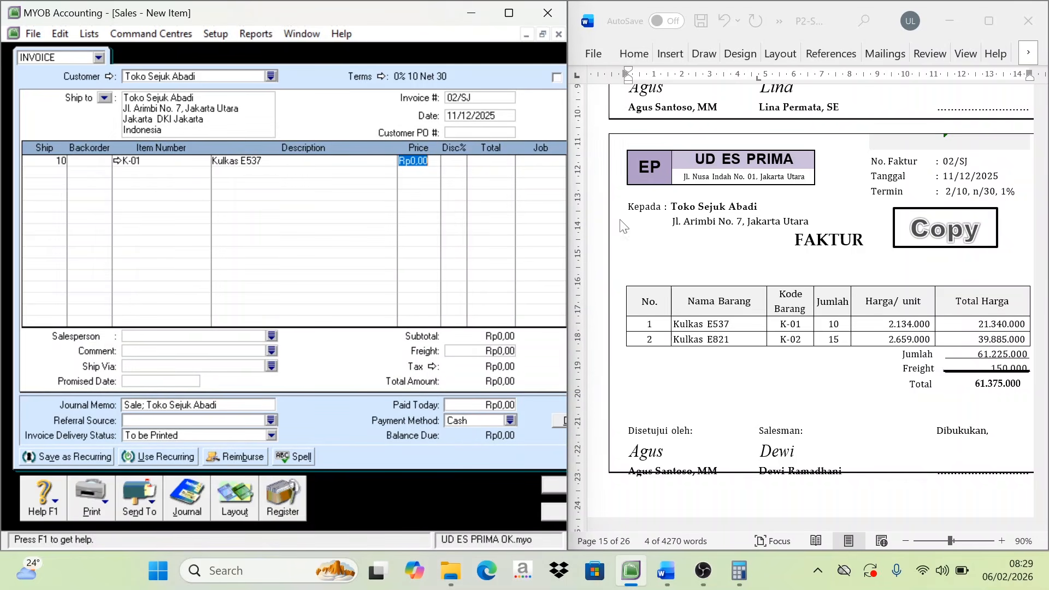
{"action": "type", "text": "2134000"}
{"action": "key", "text": "Tab"}
- Add a second invoice line for 15 units of item K-02, Kulkas E821, at a price of 2659000
{"action": "left_click", "coordinate": [53, 175]}
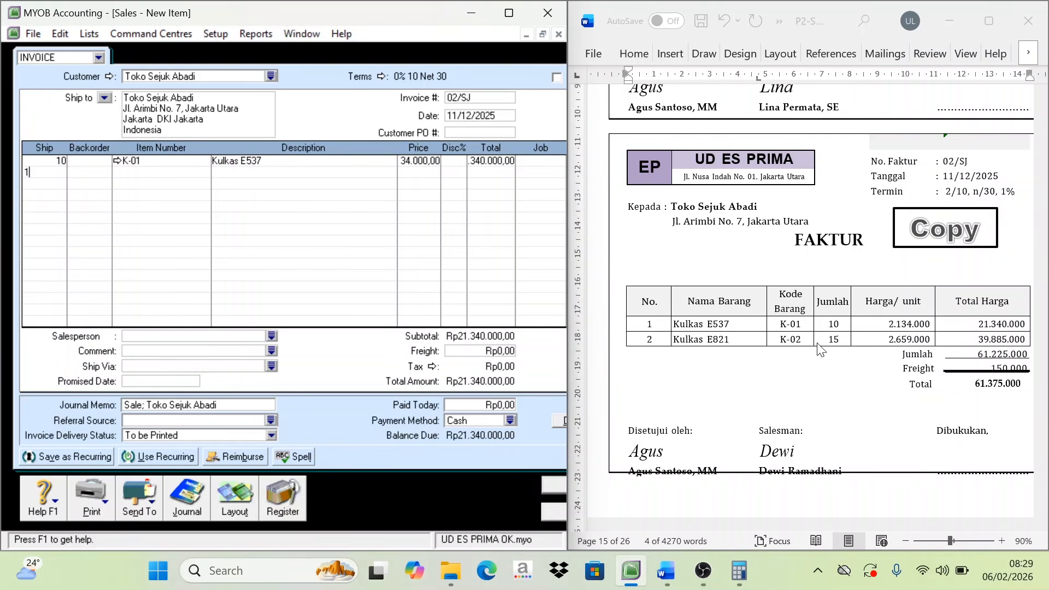
{"action": "key", "text": "Tab"}
{"action": "key", "text": "Tab"}
{"action": "key", "text": "Tab"}
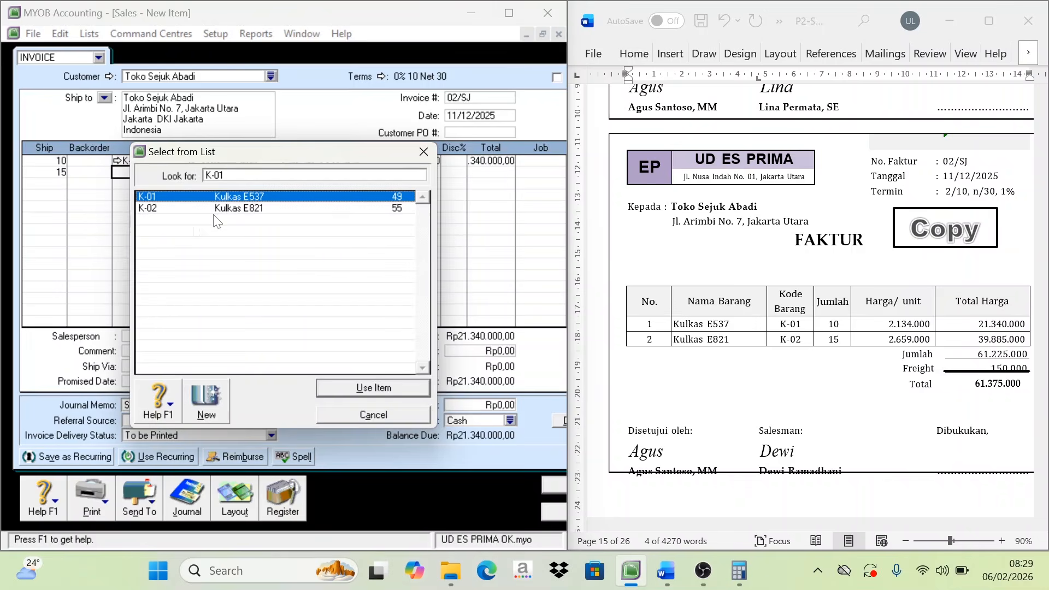
{"action": "left_click", "coordinate": [230, 212]}
{"action": "key", "text": "Return"}
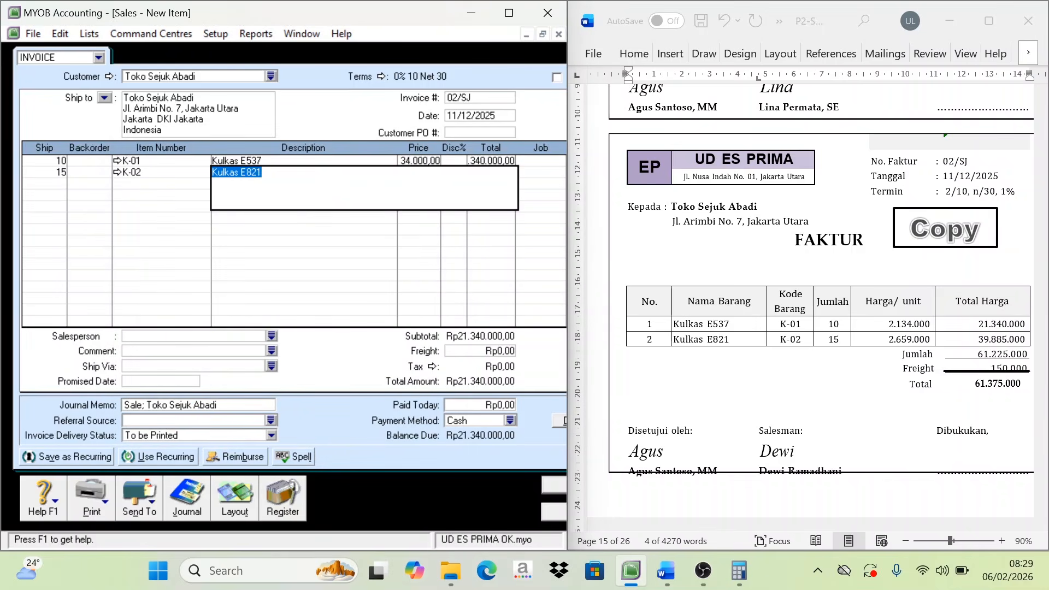
{"action": "key", "text": "Tab"}
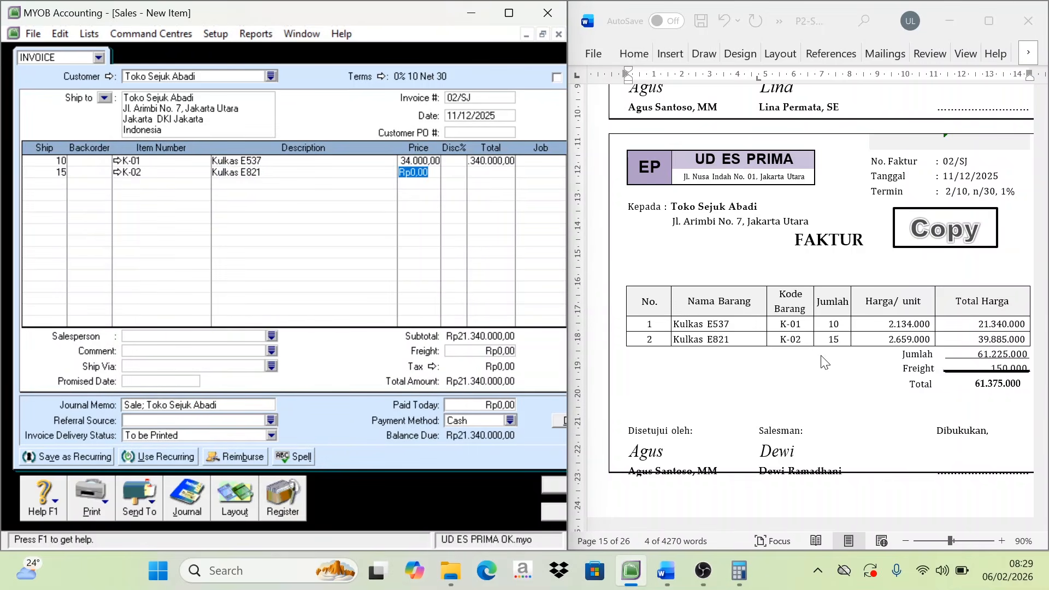
{"action": "type", "text": "2659000"}
{"action": "key", "text": "Tab"}
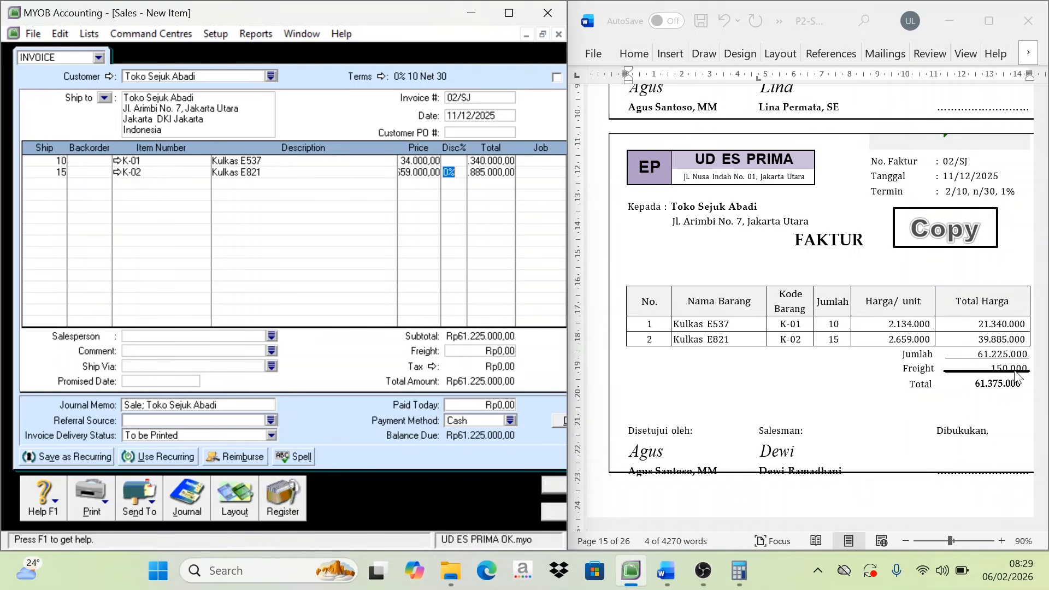
- Set the freight to 150000, record the sales invoice ignoring all spelling suggestions, and close the sales window
{"action": "left_click", "coordinate": [492, 356]}
{"action": "type", "text": "150.00"}
{"action": "key", "text": "Tab"}
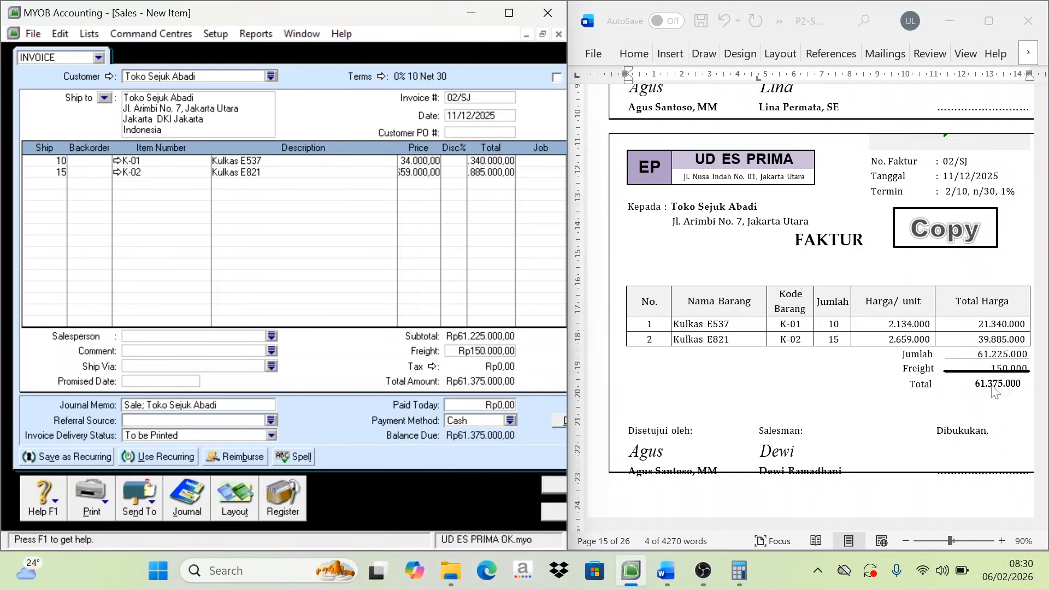
{"action": "left_click_drag", "start_coordinate": [568, 446], "coordinate": [613, 452]}
{"action": "left_click", "coordinate": [575, 483]}
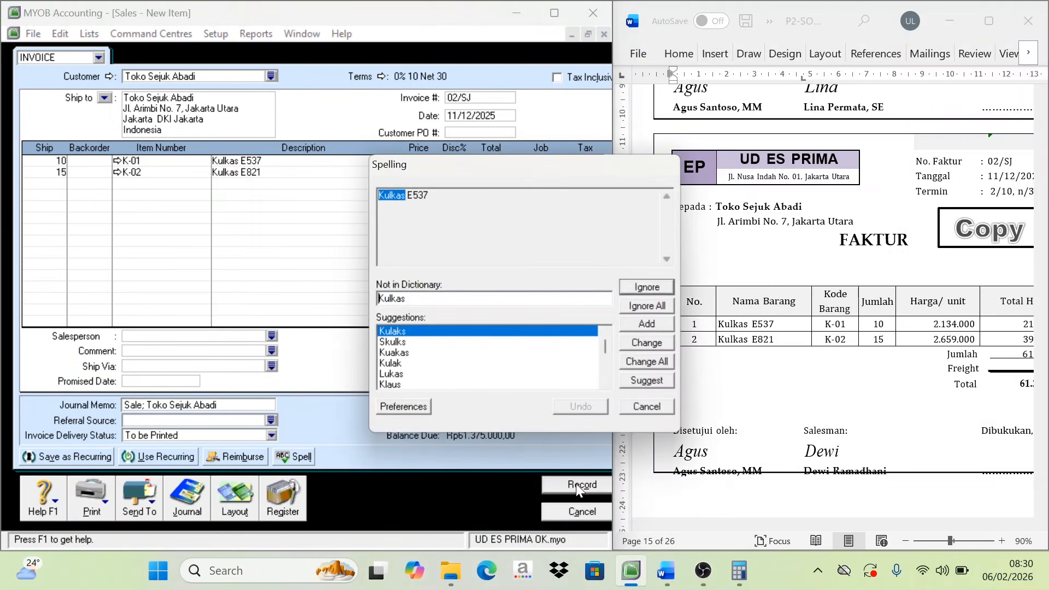
{"action": "left_click", "coordinate": [631, 310]}
{"action": "left_click", "coordinate": [579, 513]}
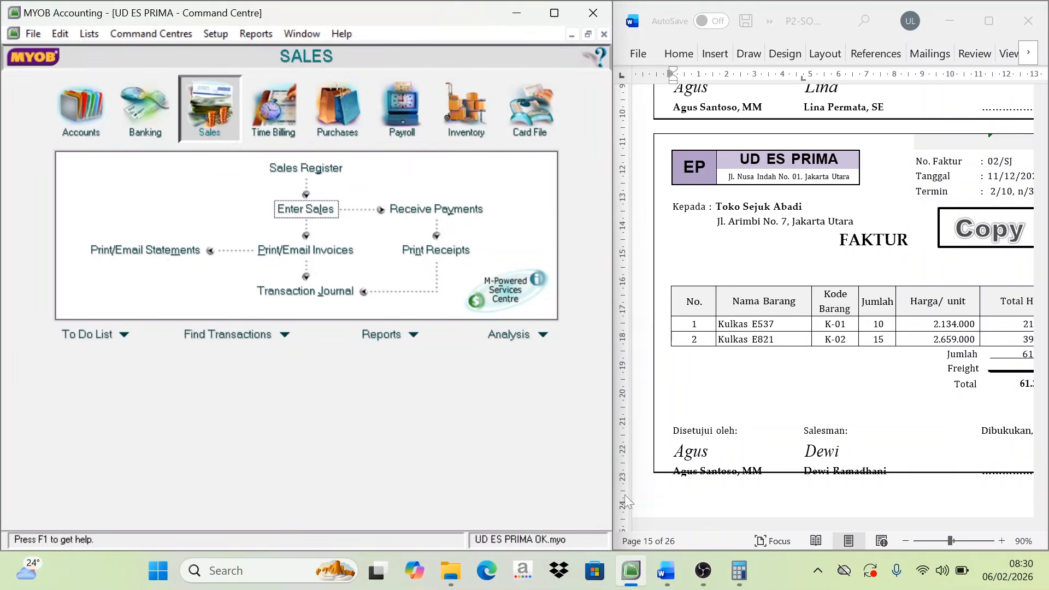
- Start a new item purchase bill for supplier PT. Pendingin Makmur from document 11 in Word
{"action": "left_click_drag", "start_coordinate": [614, 391], "coordinate": [570, 394]}
{"action": "scroll", "coordinate": [724, 385], "scroll_direction": "down", "scroll_amount": 6}
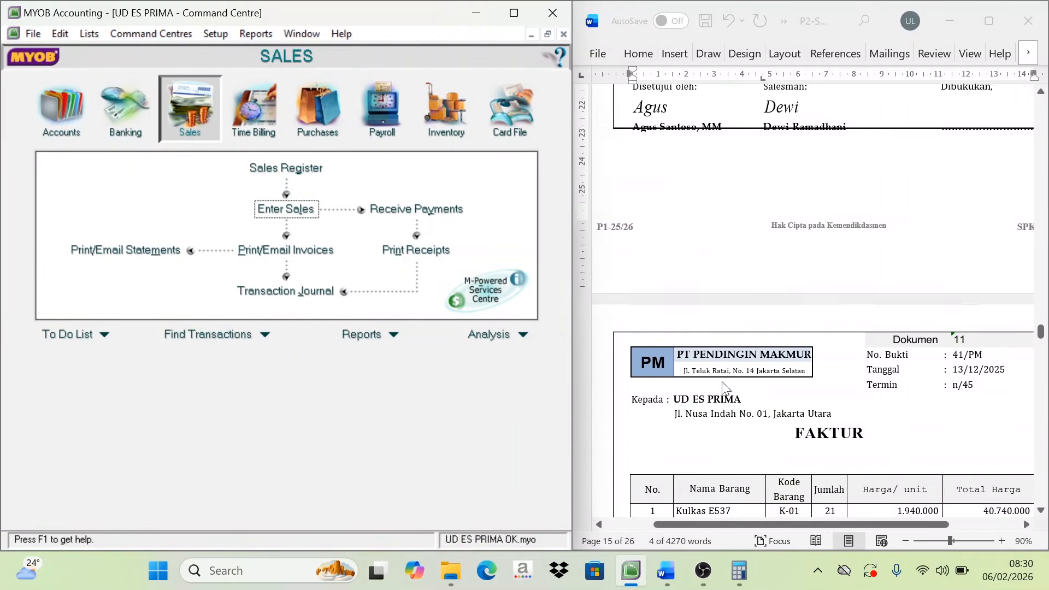
{"action": "scroll", "coordinate": [723, 385], "scroll_direction": "down", "scroll_amount": 2}
{"action": "scroll", "coordinate": [727, 387], "scroll_direction": "down", "scroll_amount": 3}
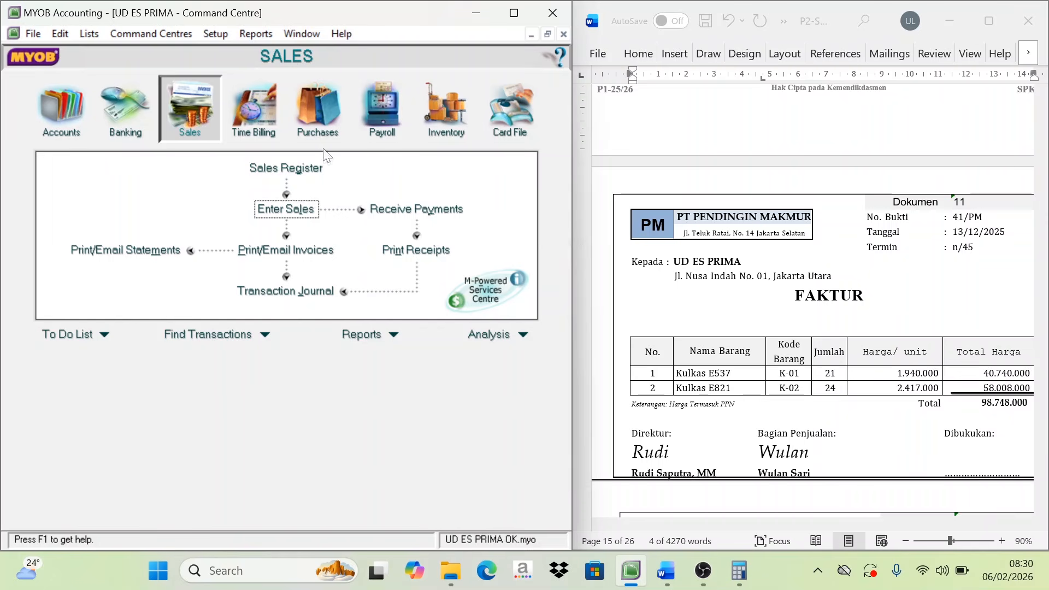
{"action": "left_click", "coordinate": [320, 131]}
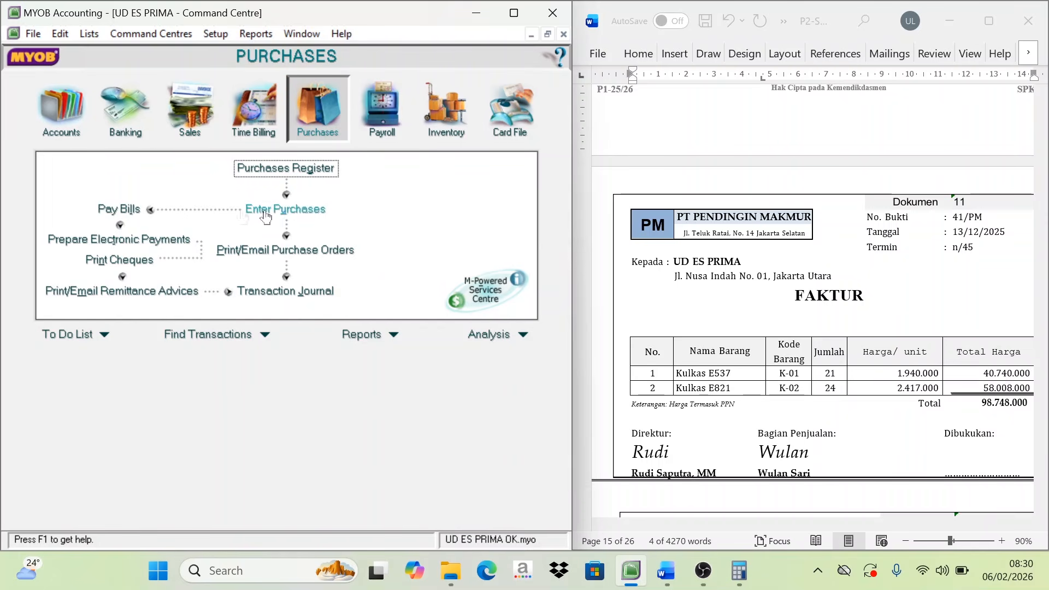
{"action": "left_click", "coordinate": [288, 209]}
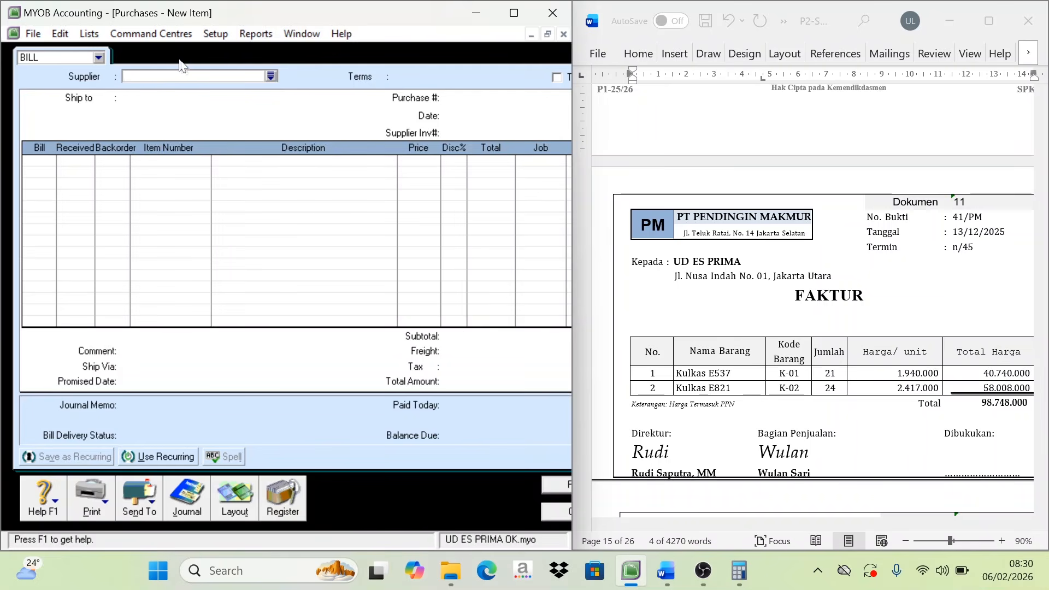
{"action": "left_click", "coordinate": [271, 76]}
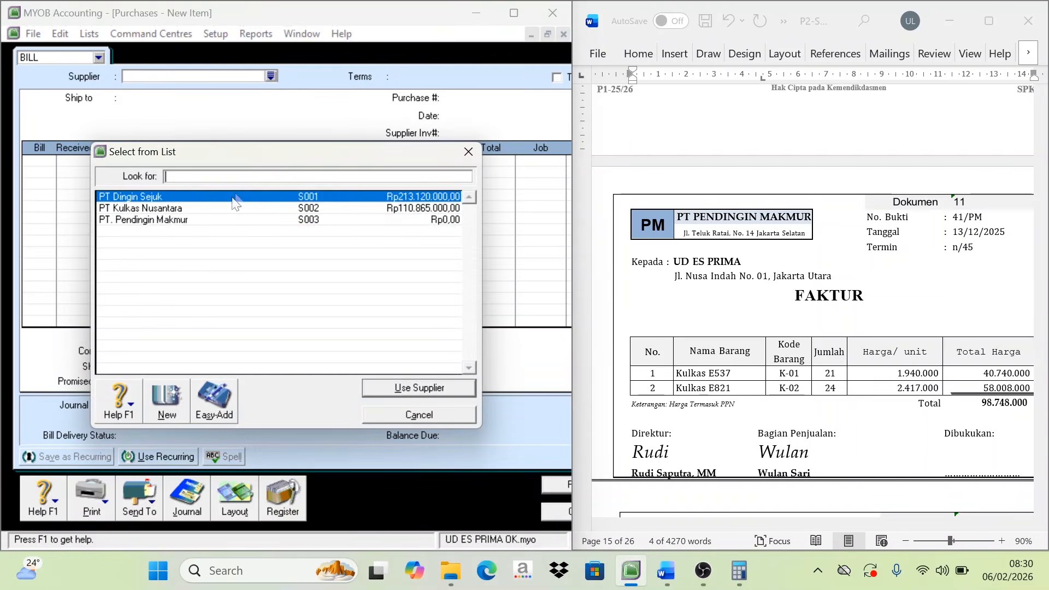
{"action": "left_click", "coordinate": [181, 220]}
{"action": "left_click", "coordinate": [415, 387]}
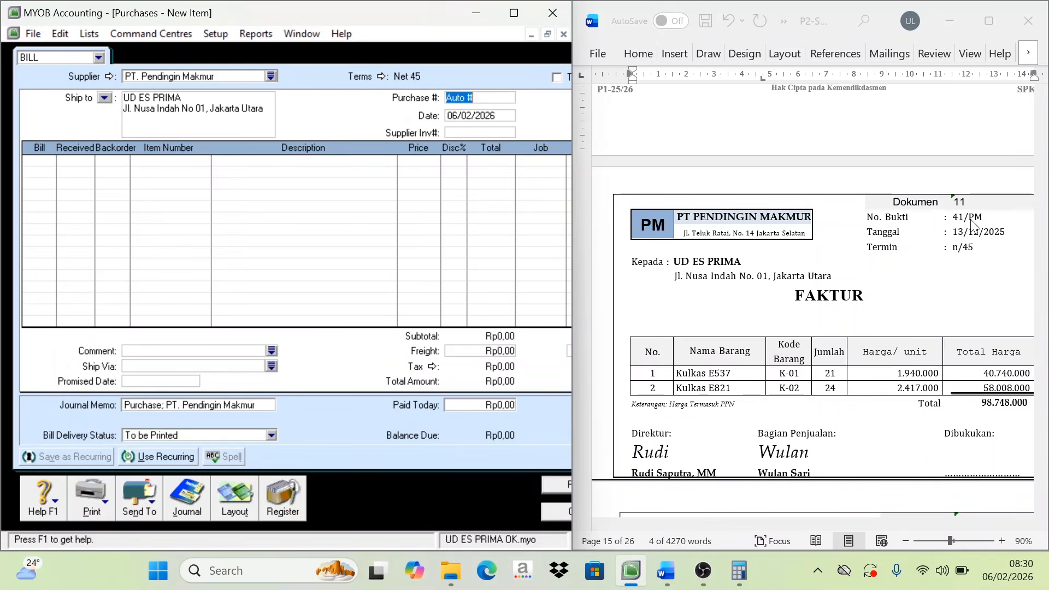
- Enter purchase number 41/PM and date 13/12/2025 on the bill
{"action": "type", "text": "41/PM"}
{"action": "key", "text": "Tab"}
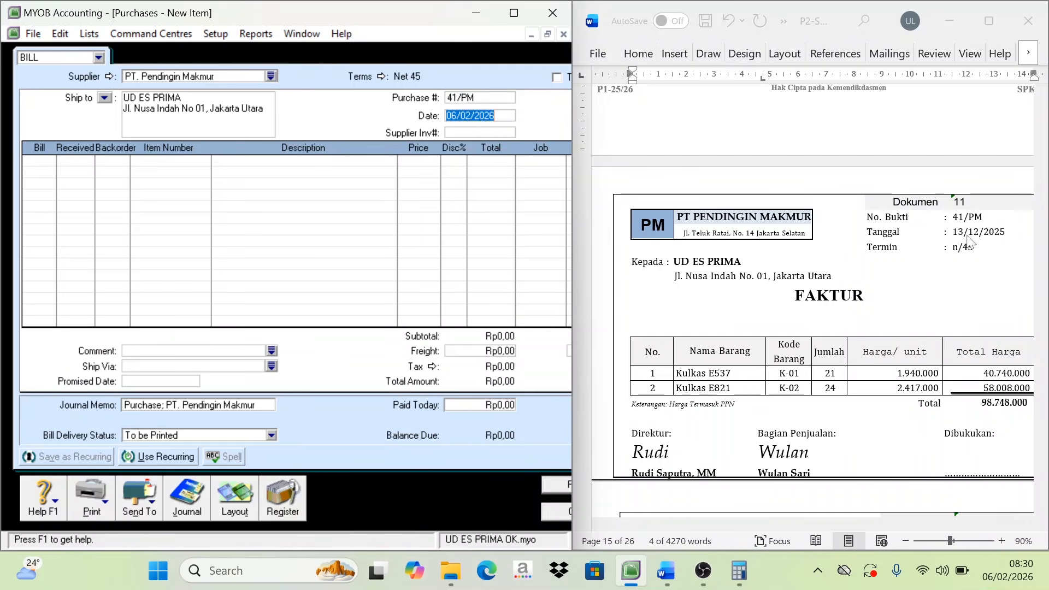
{"action": "type", "text": "13"}
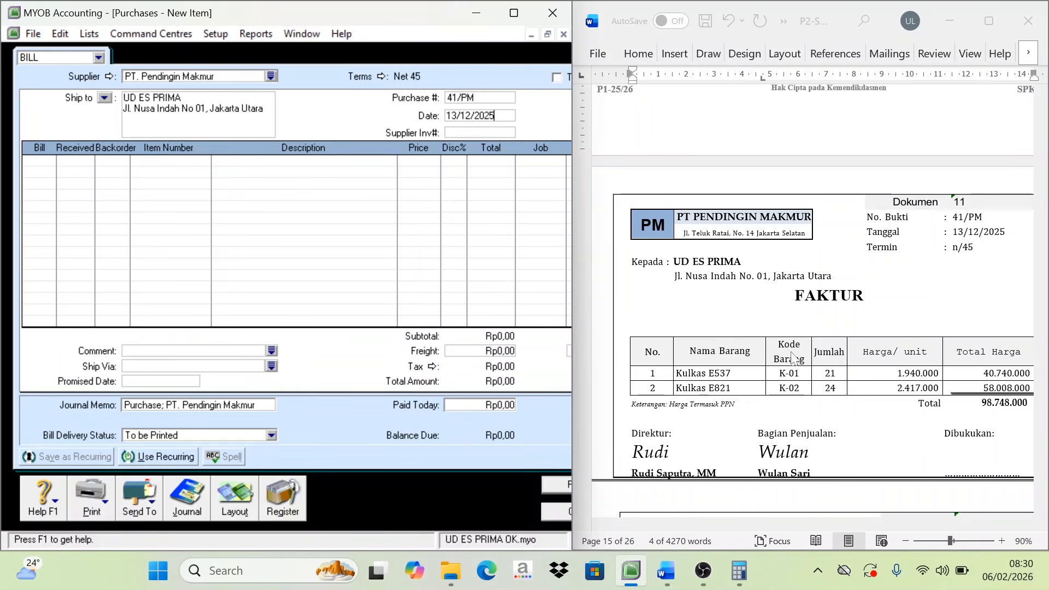
- Add the first bill line for 21 units of item K-01, Kulkas E537, at a price of 1940000
{"action": "left_click", "coordinate": [39, 163]}
{"action": "type", "text": "21"}
{"action": "key", "text": "Tab"}
{"action": "key", "text": "Tab"}
{"action": "key", "text": "Tab"}
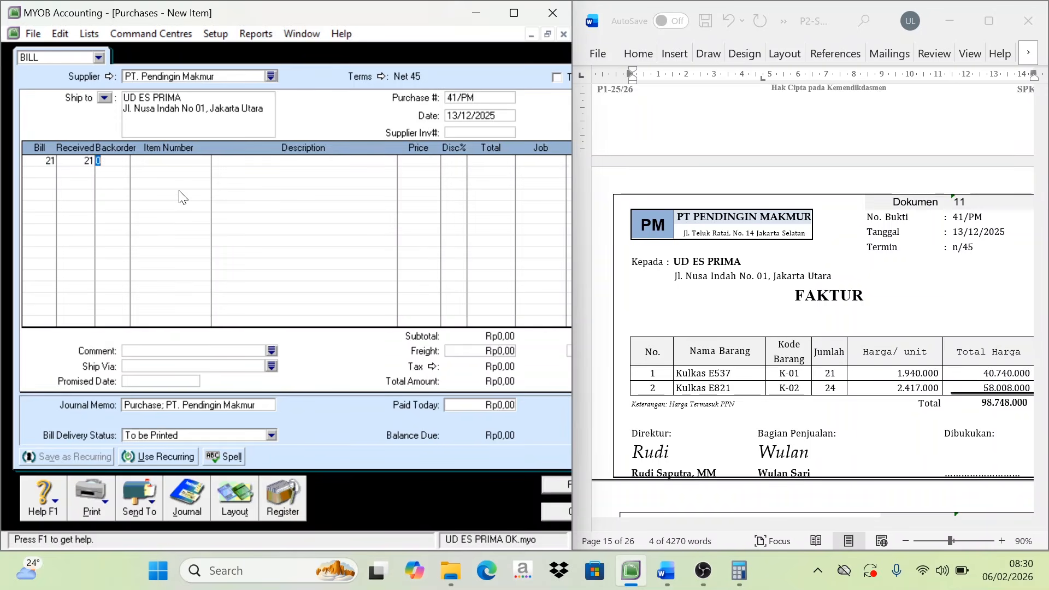
{"action": "key", "text": "Return"}
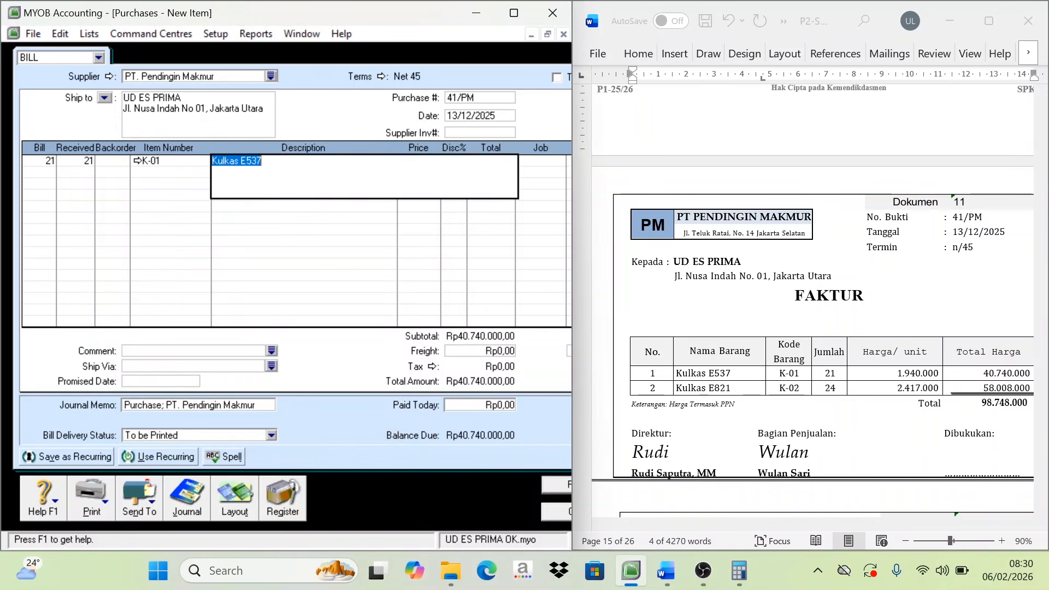
{"action": "key", "text": "Tab"}
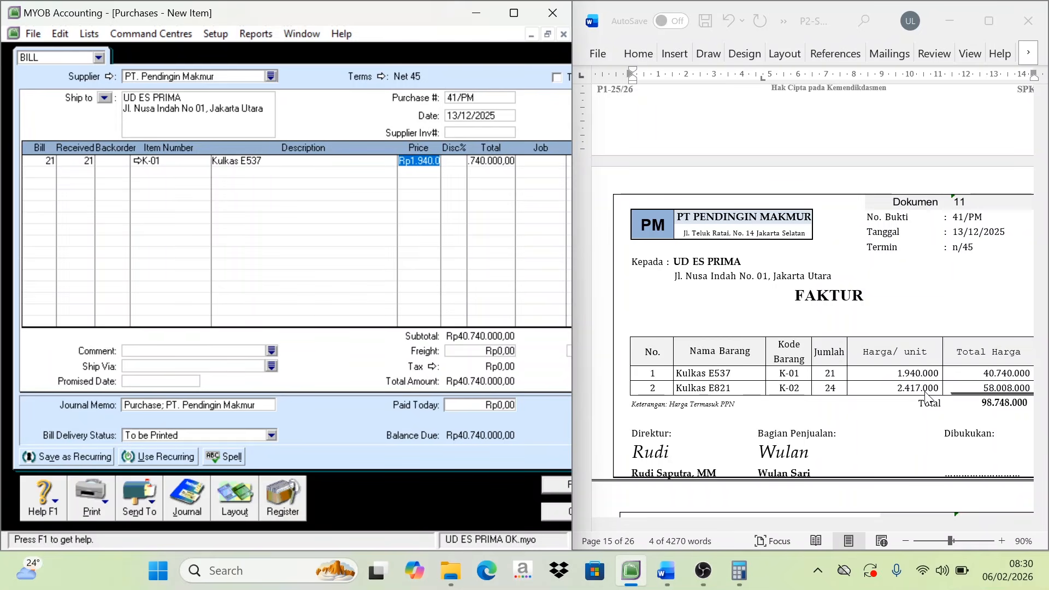
{"action": "type", "text": "19"}
- Add a second bill line for 24 units of item K-02, Kulkas E821, at a price of 2417000
{"action": "left_click", "coordinate": [39, 176]}
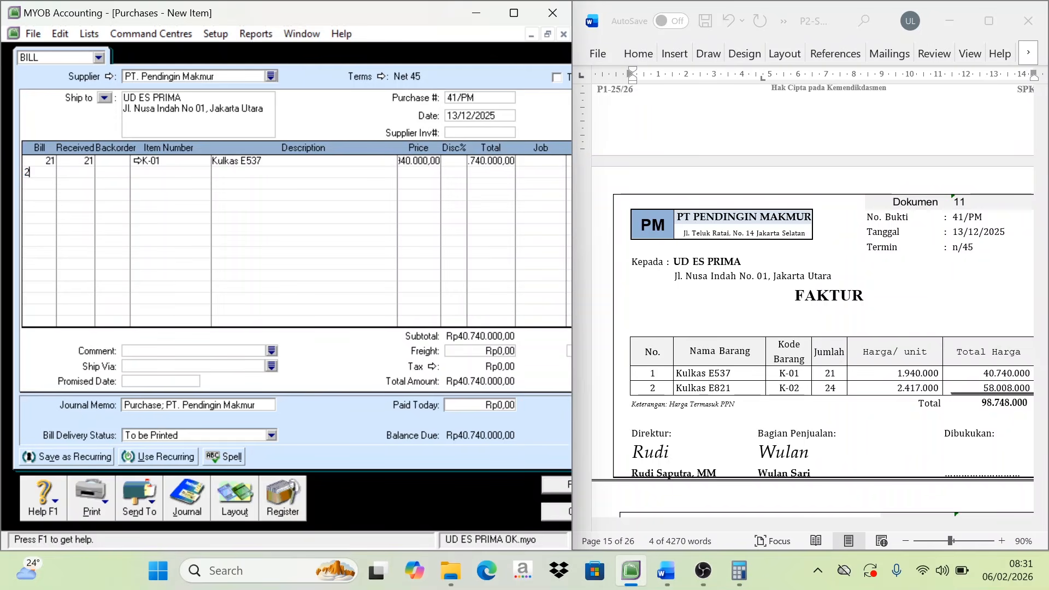
{"action": "key", "text": "Tab"}
{"action": "key", "text": "Tab"}
{"action": "key", "text": "Tab"}
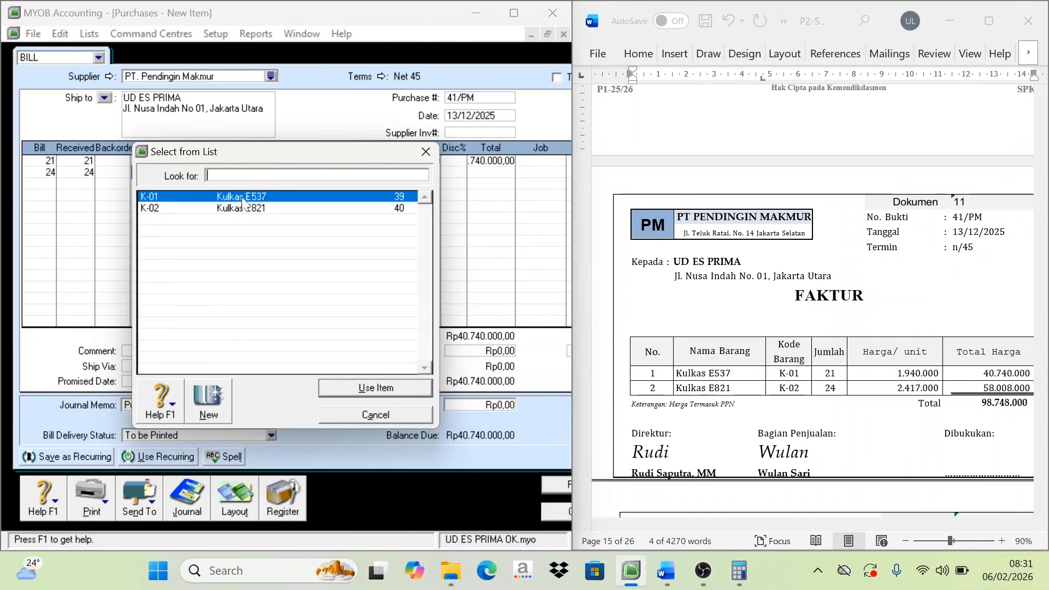
{"action": "double_click", "coordinate": [244, 208]}
{"action": "key", "text": "Tab"}
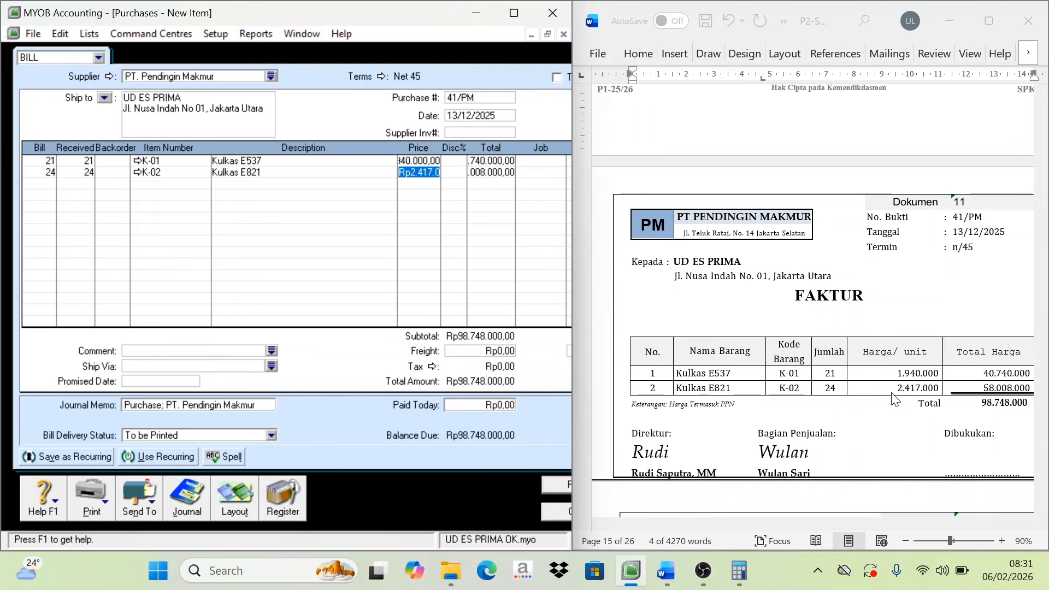
{"action": "type", "text": "2"}
{"action": "key", "text": "Tab"}
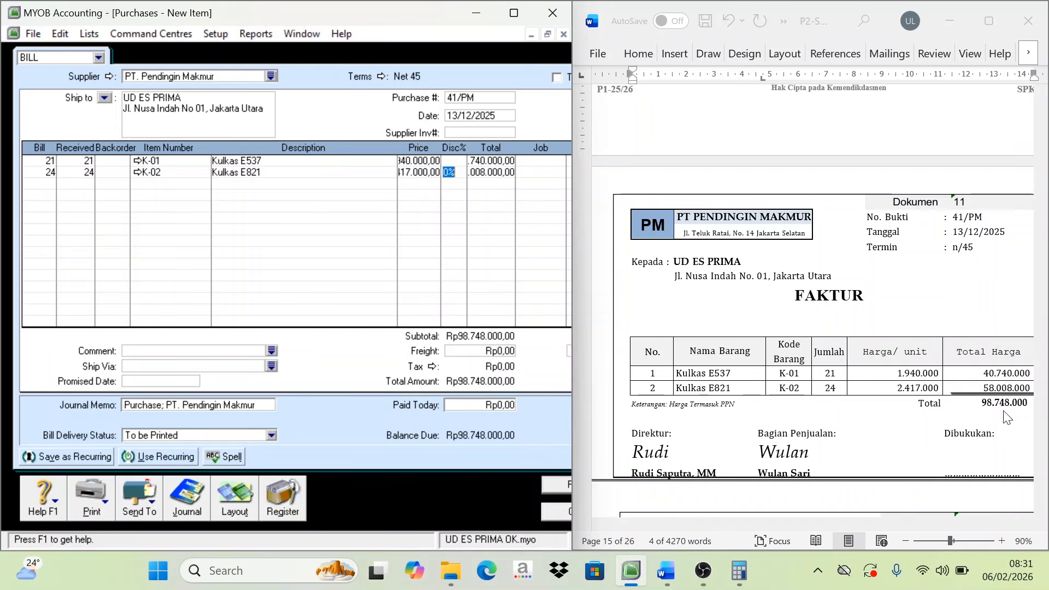
- Record the PT. Pendingin Makmur bill, declining the tax code change, and close the purchase entry window
{"action": "left_click", "coordinate": [557, 486]}
{"action": "left_click", "coordinate": [634, 306]}
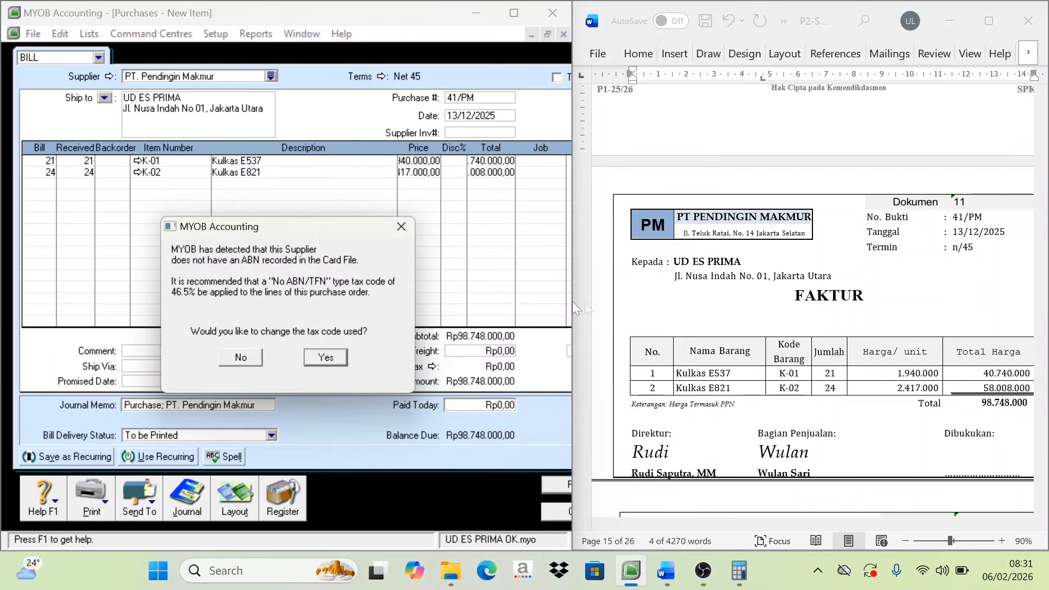
{"action": "left_click", "coordinate": [242, 356]}
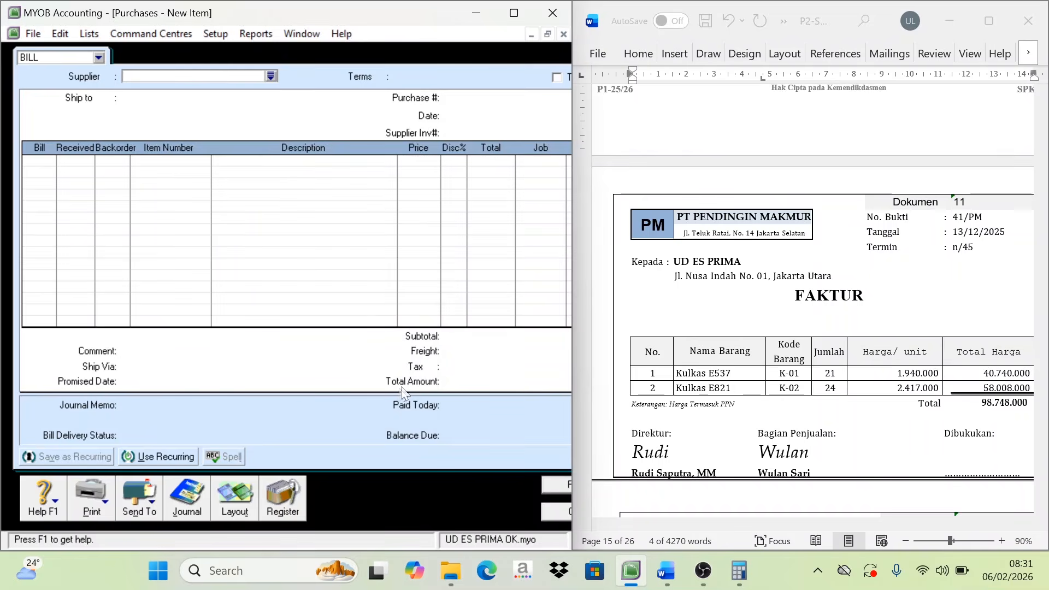
{"action": "left_click", "coordinate": [560, 512]}
- Start a new item sales invoice for customer Toko Coolify from the next voucher in Word
{"action": "scroll", "coordinate": [858, 433], "scroll_direction": "down", "scroll_amount": 3}
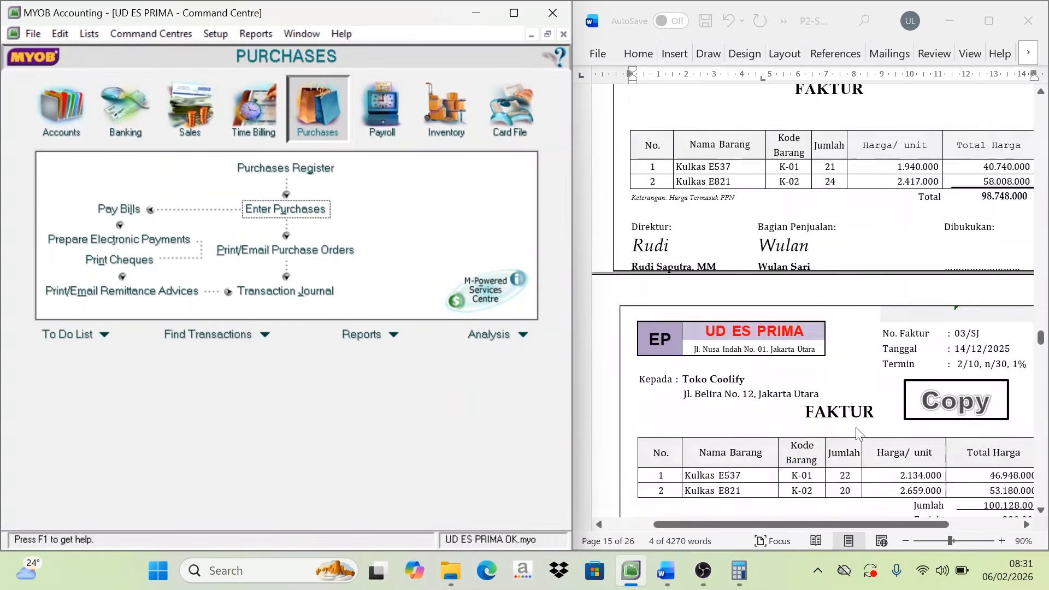
{"action": "scroll", "coordinate": [857, 434], "scroll_direction": "down", "scroll_amount": 3}
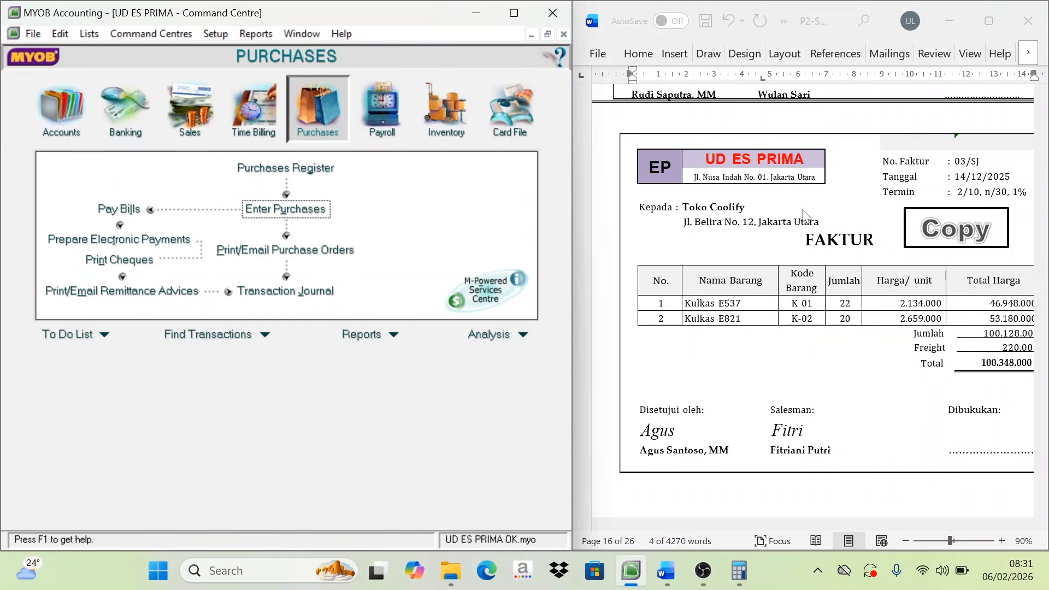
{"action": "left_click", "coordinate": [194, 128]}
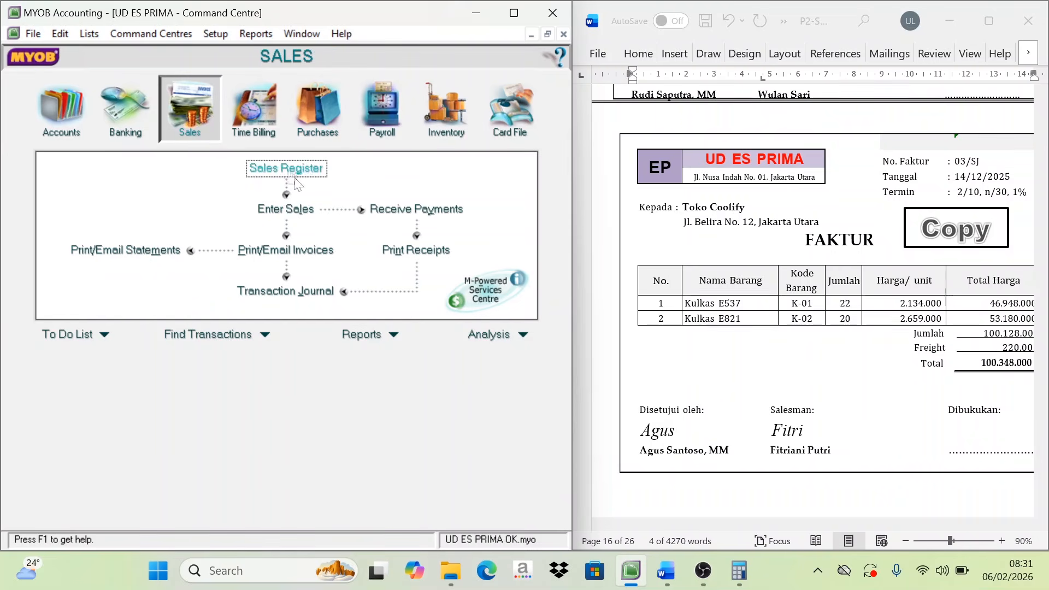
{"action": "left_click", "coordinate": [289, 219]}
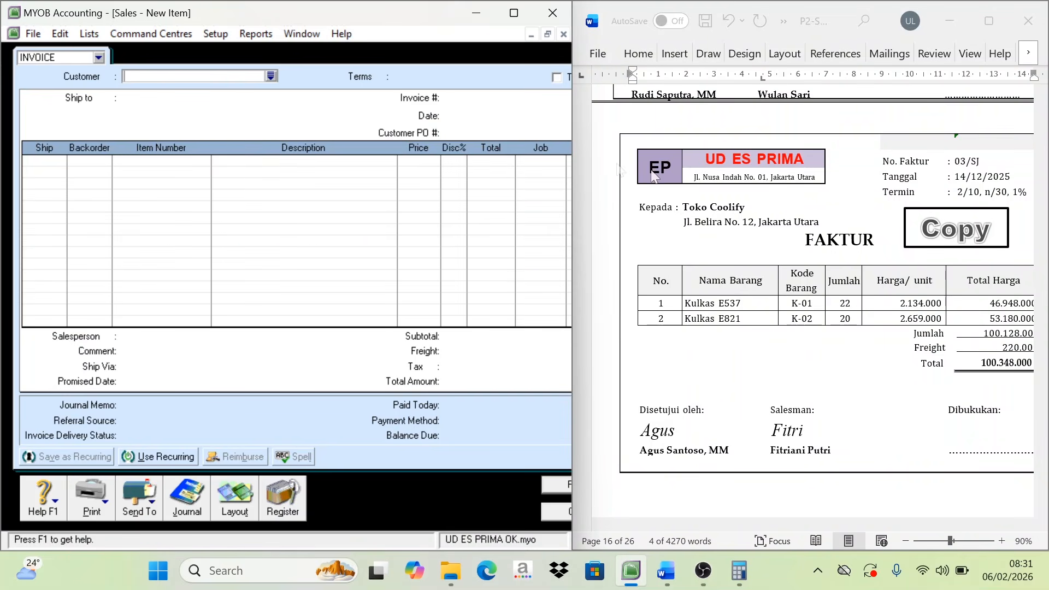
{"action": "left_click", "coordinate": [271, 76]}
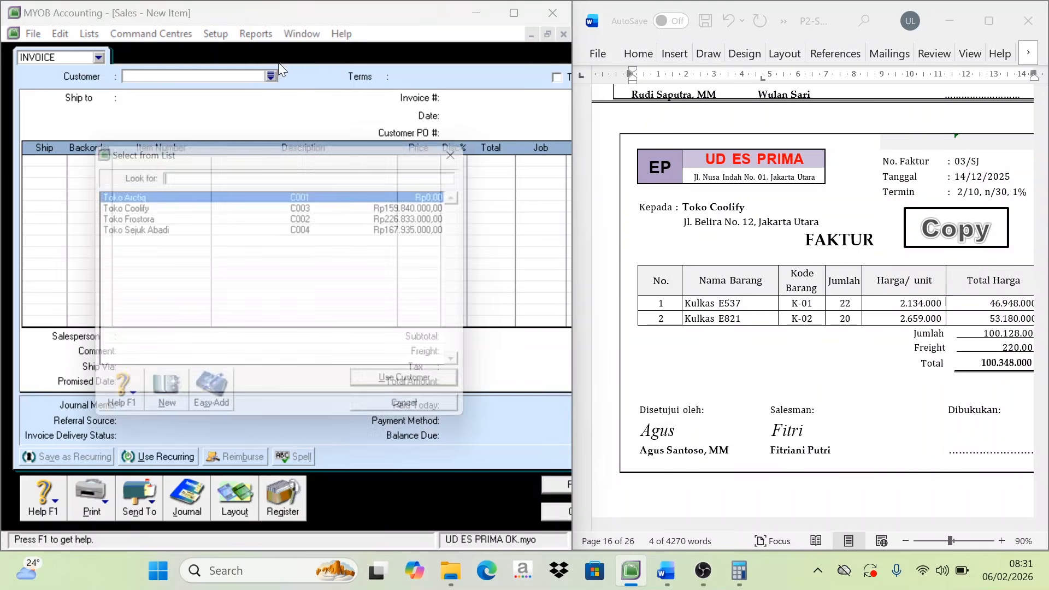
{"action": "left_click", "coordinate": [140, 208]}
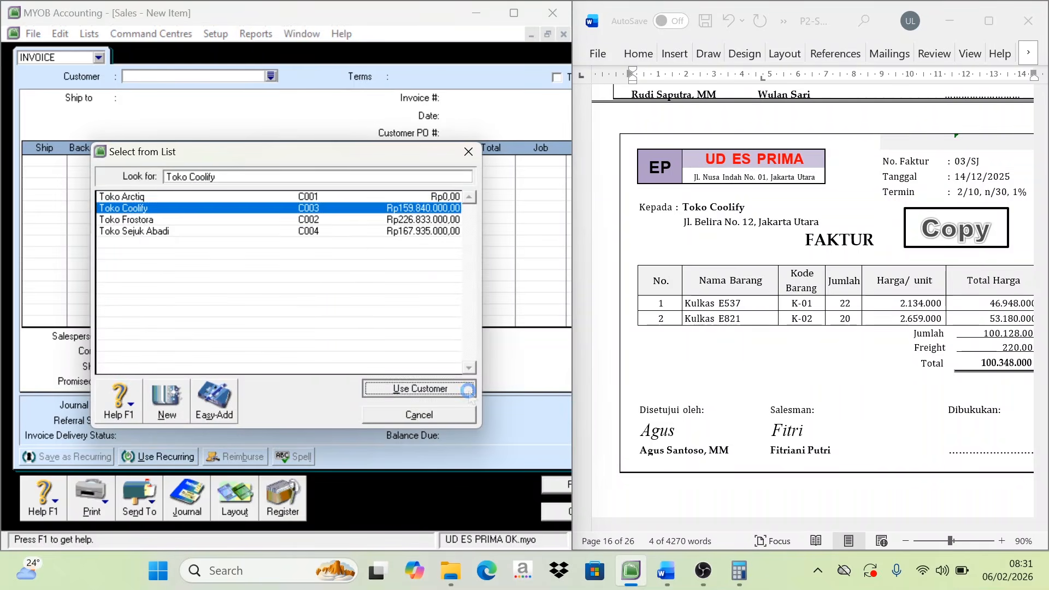
{"action": "left_click", "coordinate": [470, 393]}
- Enter invoice number 03/SJ and date 14/12/2025 on the Toko Coolify invoice
{"action": "left_click", "coordinate": [473, 99]}
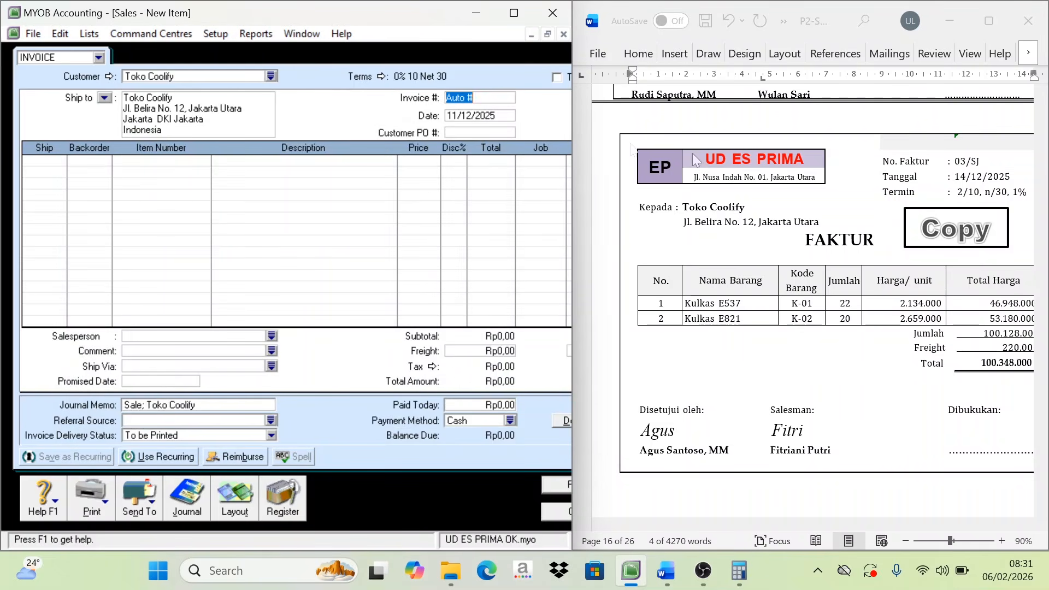
{"action": "type", "text": "03"}
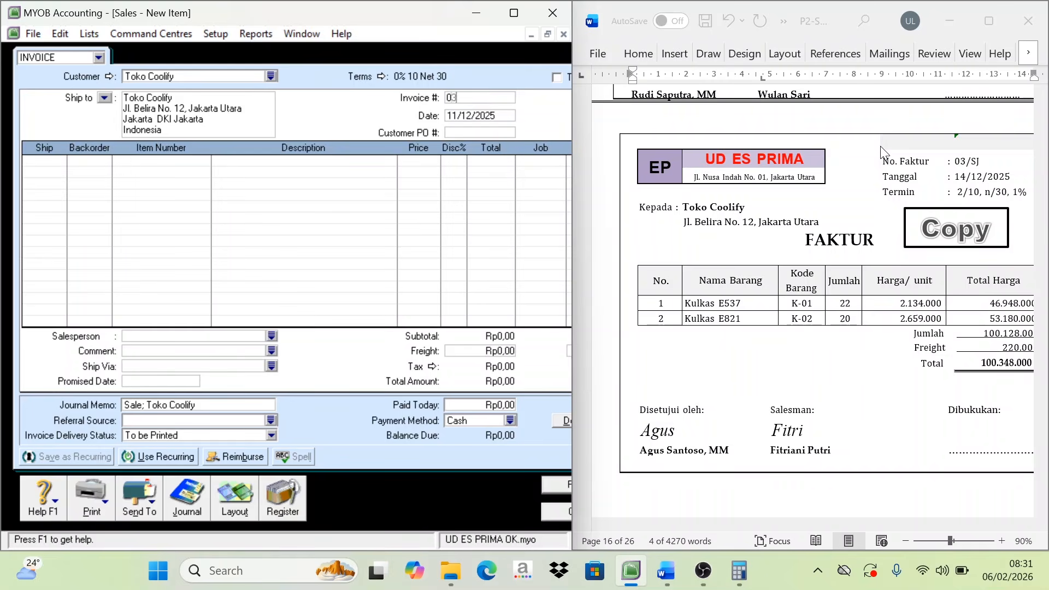
{"action": "type", "text": "/SJ"}
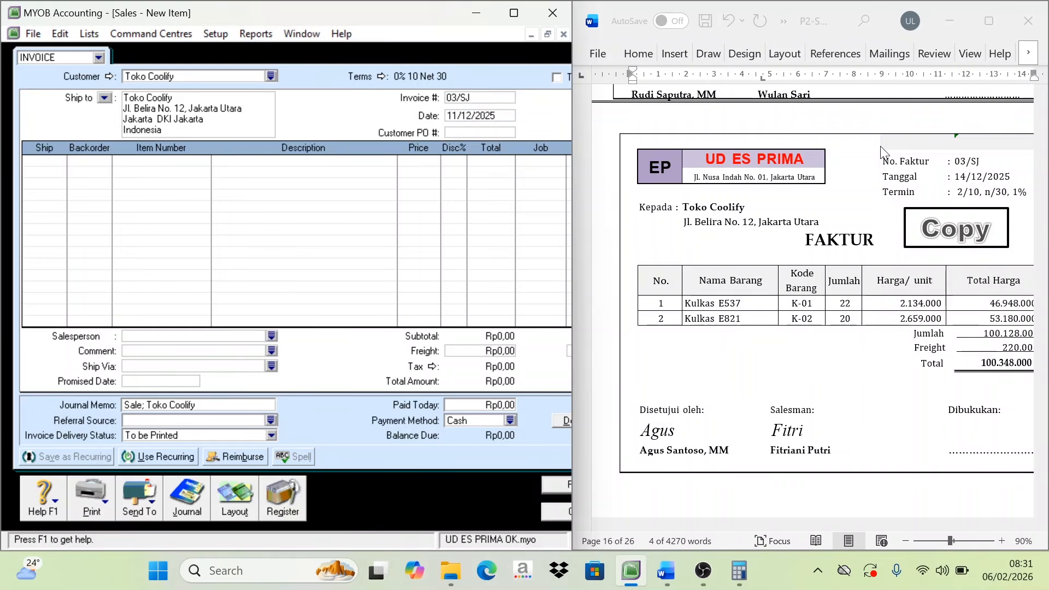
{"action": "key", "text": "Tab"}
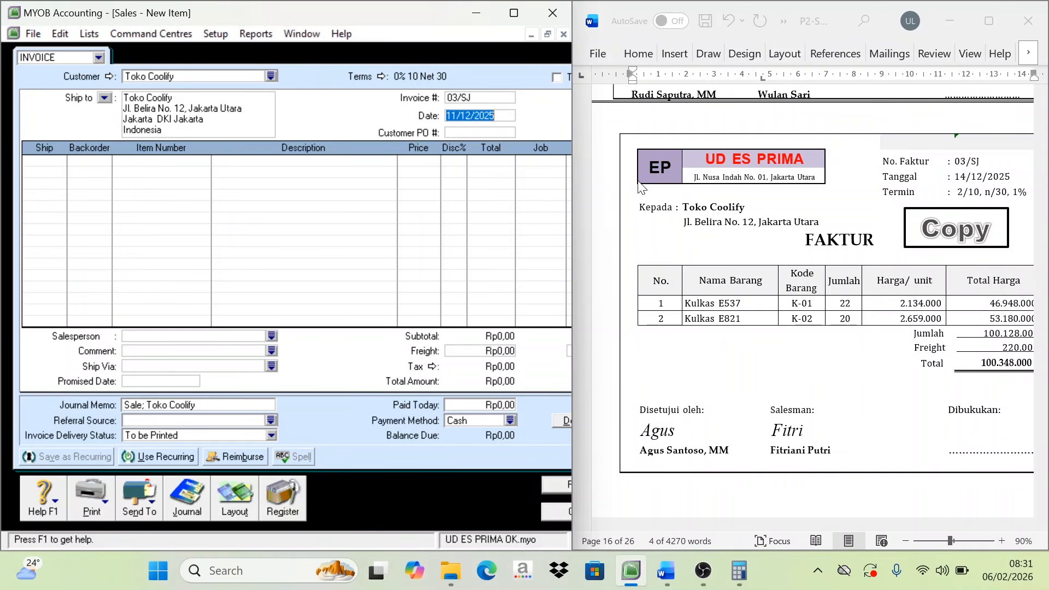
{"action": "type", "text": "14/12/2"}
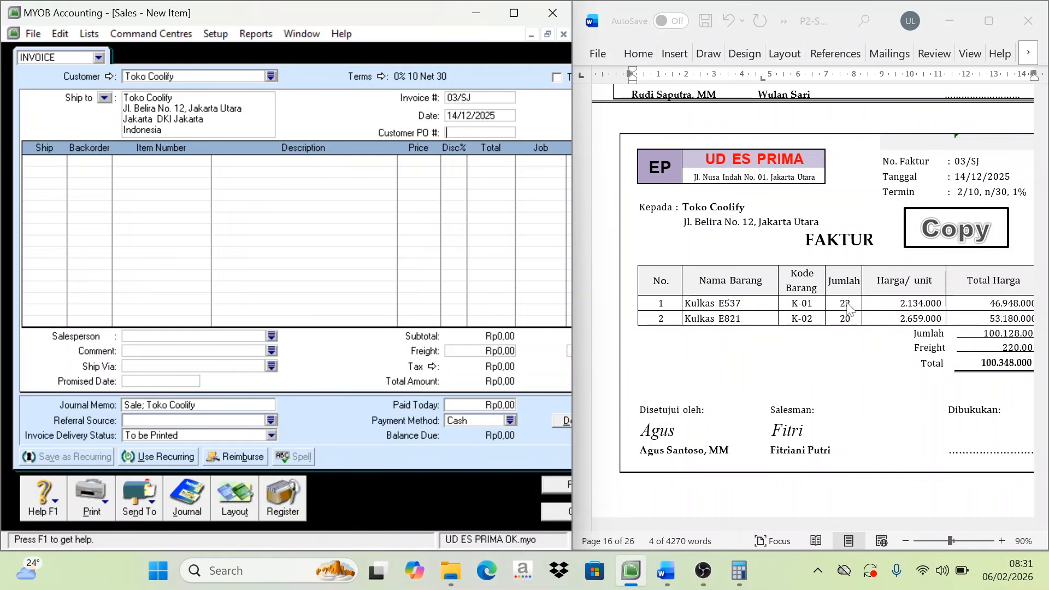
{"action": "key", "text": "Tab"}
- Add the first invoice line for 22 units of item K-01, Kulkas E537, at a price of 2134000
{"action": "left_click", "coordinate": [50, 166]}
{"action": "type", "text": "22"}
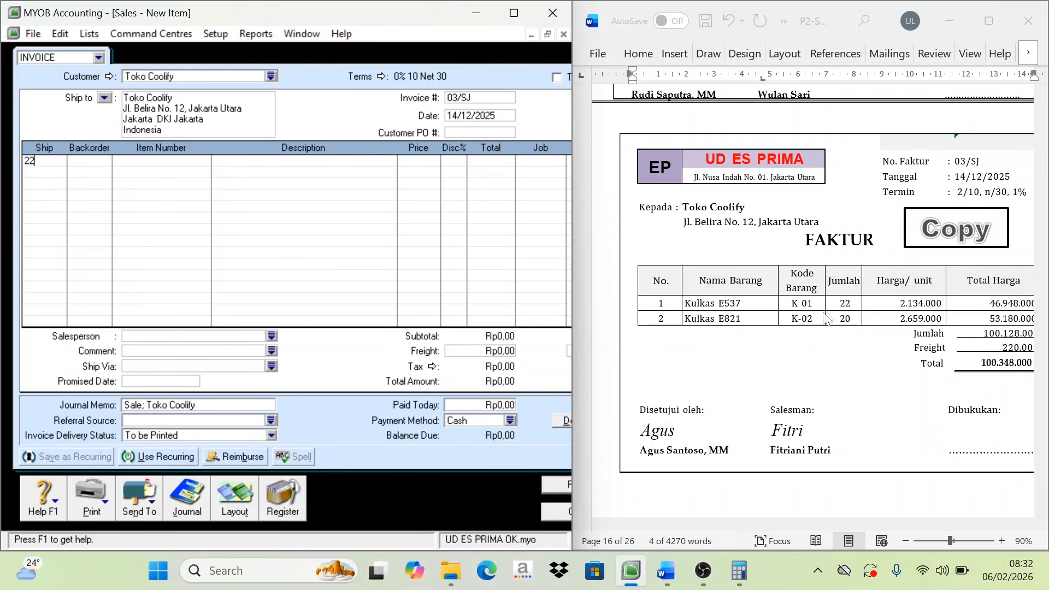
{"action": "key", "text": "Tab"}
{"action": "key", "text": "Tab"}
{"action": "key", "text": "Tab"}
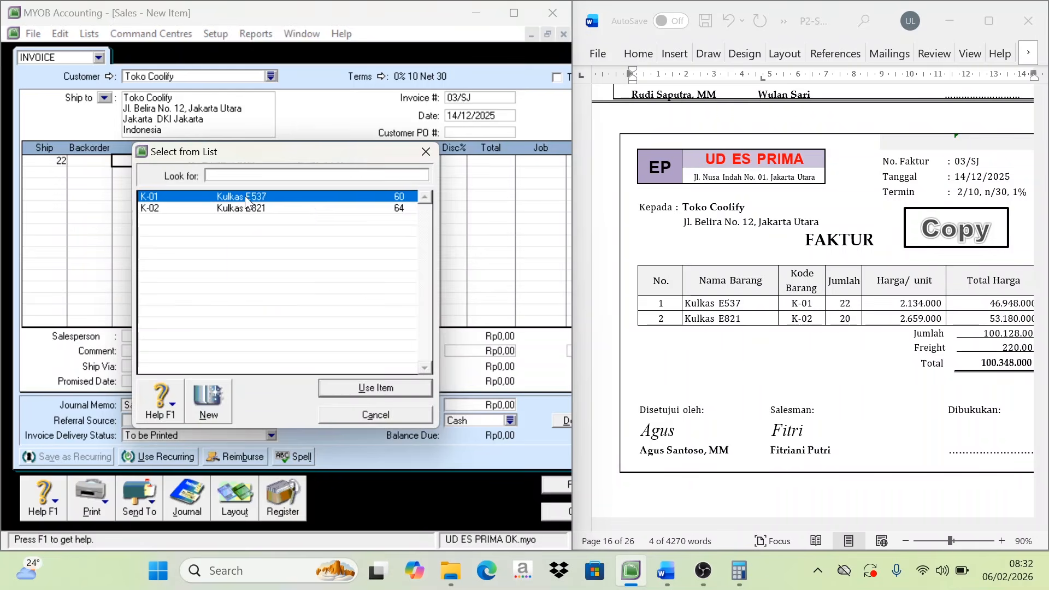
{"action": "double_click", "coordinate": [249, 198]}
{"action": "key", "text": "Tab"}
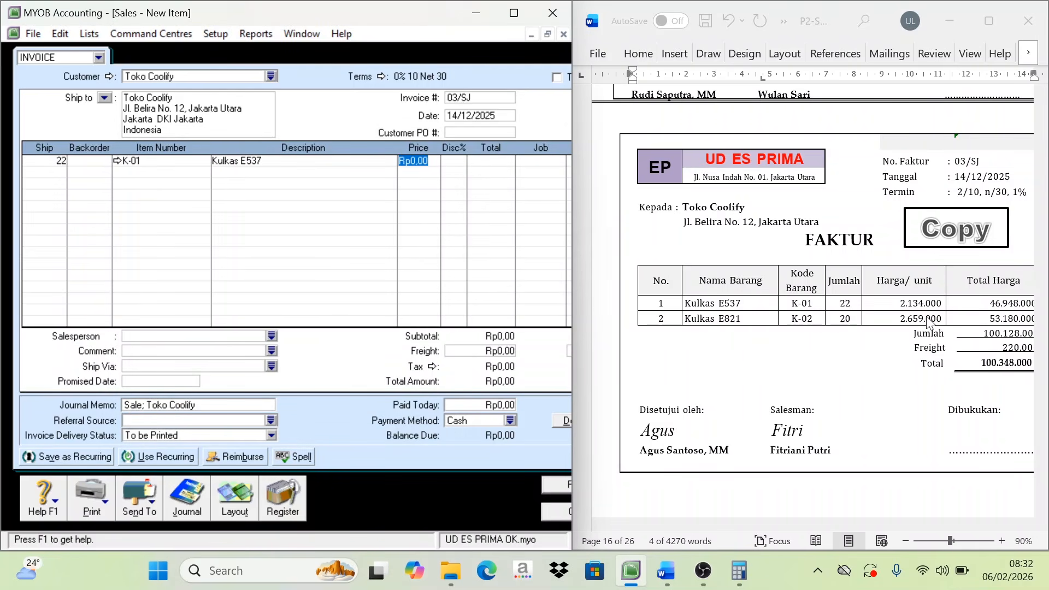
{"action": "type", "text": "2134000"}
{"action": "key", "text": "Tab"}
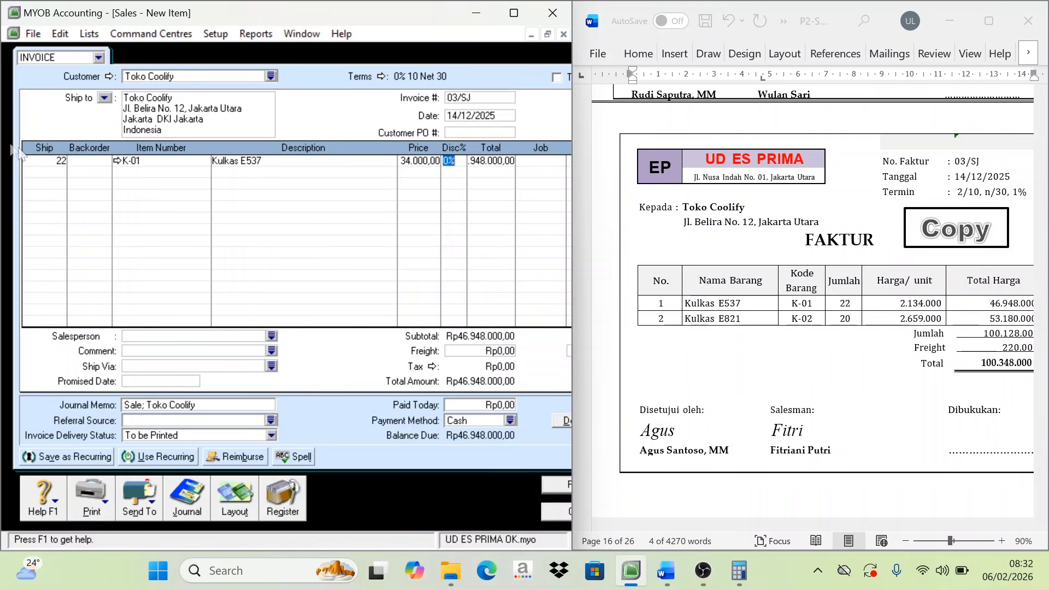
- Start the second invoice line with a quantity of 20 and bring up the list of items for it
{"action": "left_click", "coordinate": [60, 173]}
{"action": "type", "text": "20"}
{"action": "key", "text": "Tab"}
{"action": "key", "text": "Tab"}
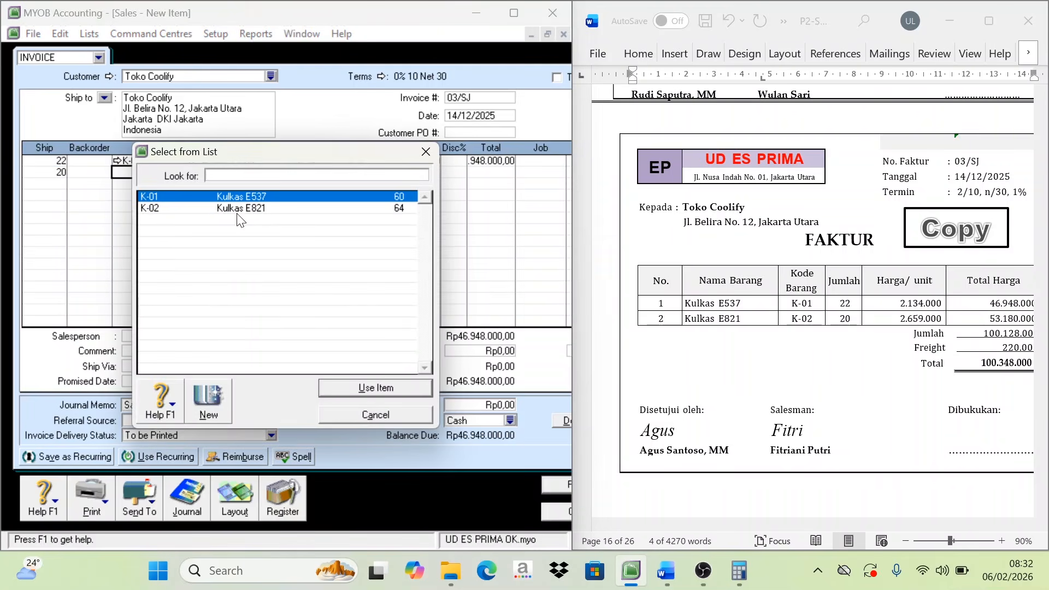
- Choose item K-02 Kulkas E821 for the second line of the Toko Coolify invoice and set its price to 2.659.000
{"action": "double_click", "coordinate": [245, 210]}
{"action": "key", "text": "Tab"}
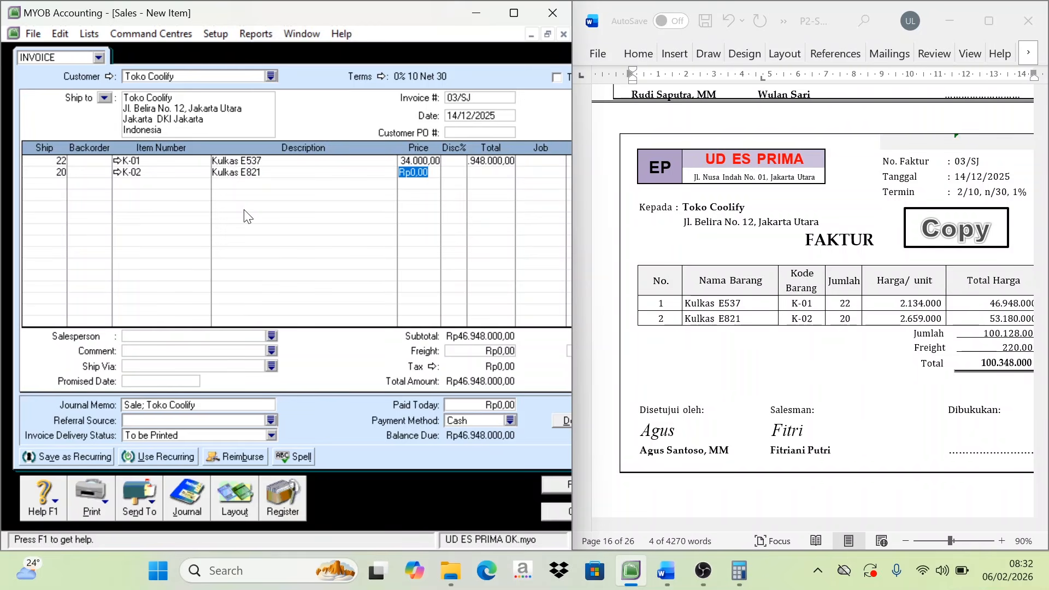
{"action": "type", "text": "2659"}
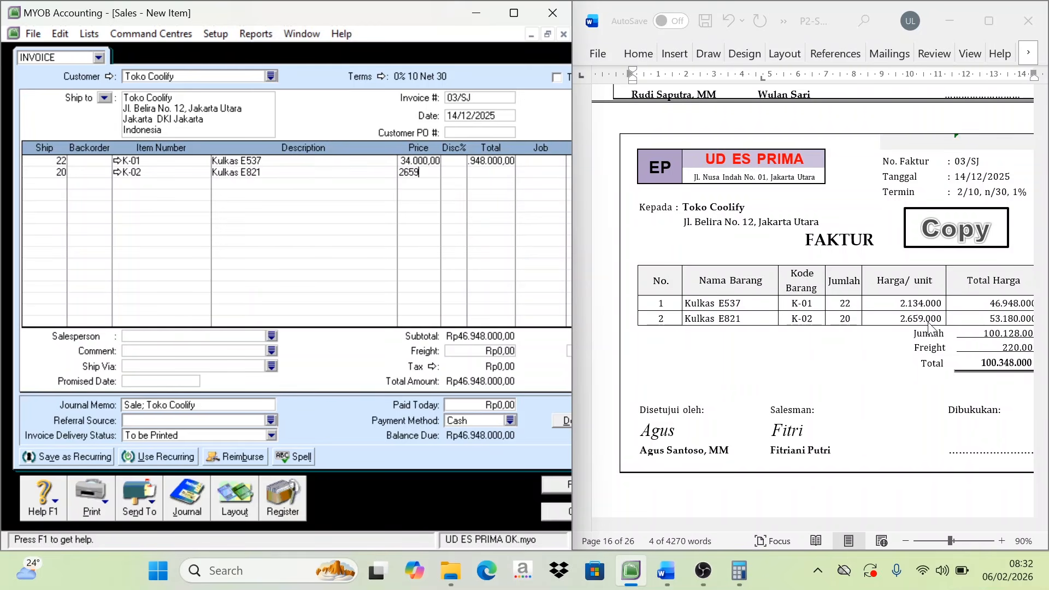
{"action": "type", "text": "000"}
{"action": "key", "text": "Tab"}
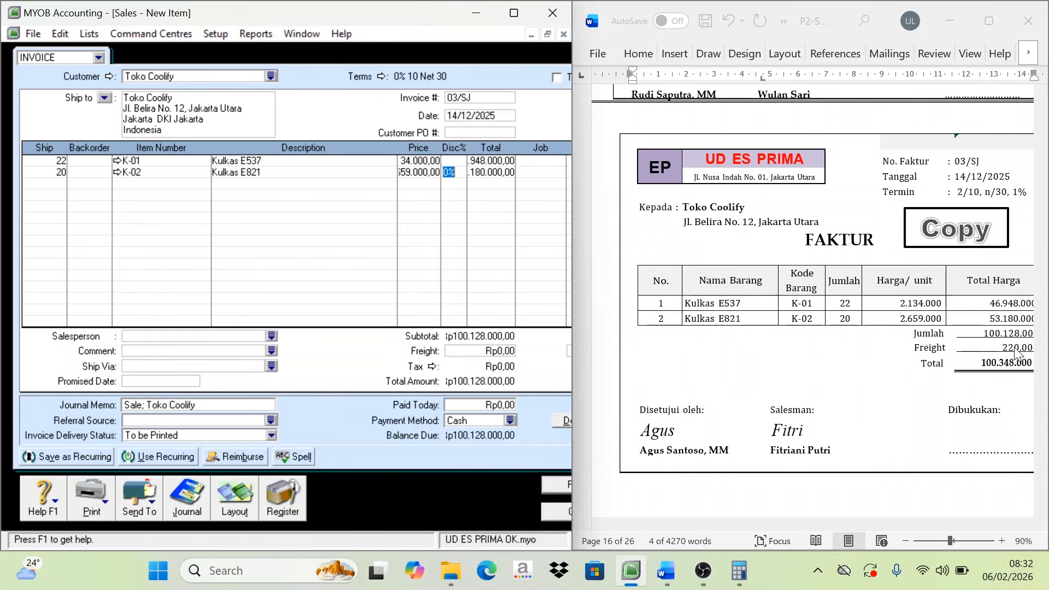
- Set the invoice's freight to 220.000, record the sale and close the sales entry form
{"action": "left_click", "coordinate": [502, 351]}
{"action": "key", "text": "BackSpace"}
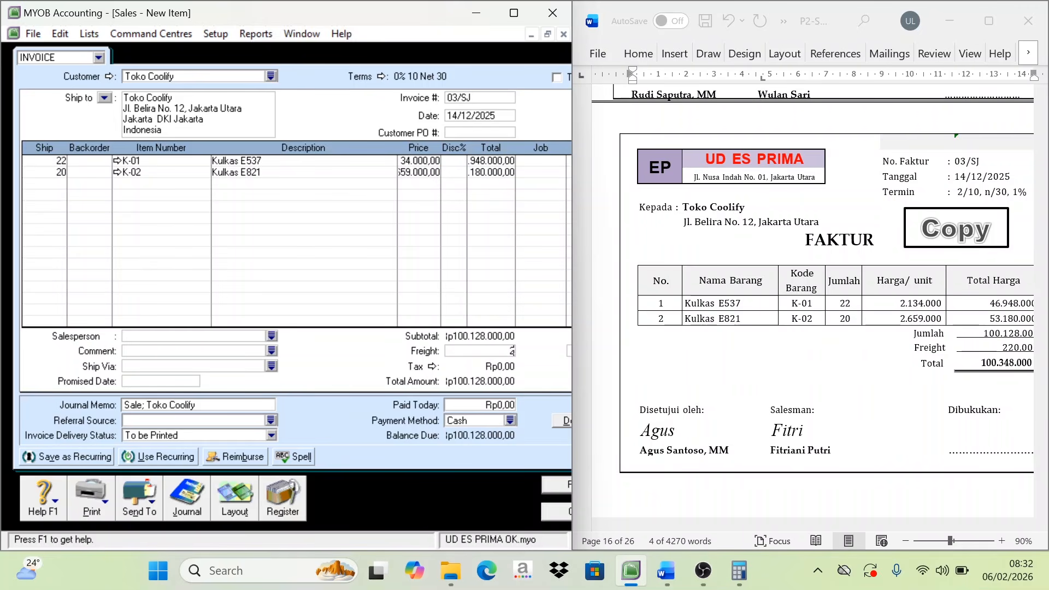
{"action": "type", "text": "220.000"}
{"action": "key", "text": "Tab"}
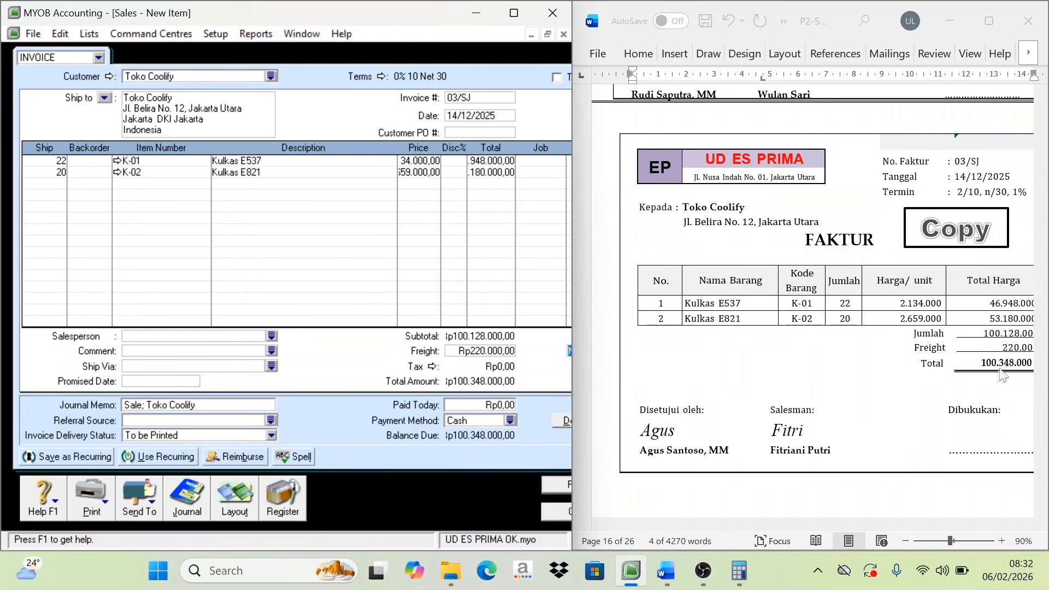
{"action": "left_click", "coordinate": [556, 484]}
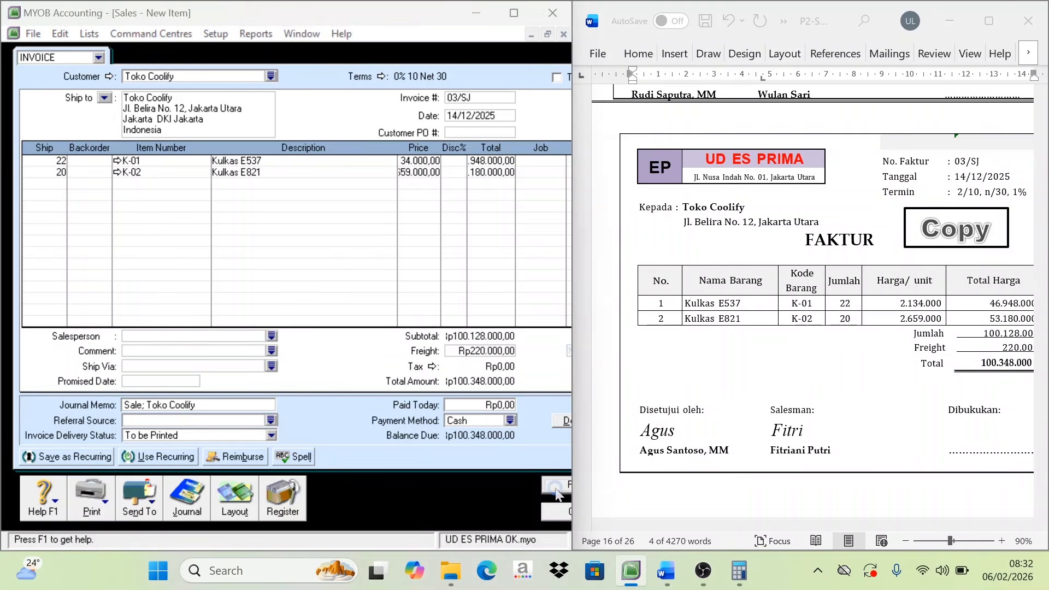
{"action": "left_click", "coordinate": [649, 307]}
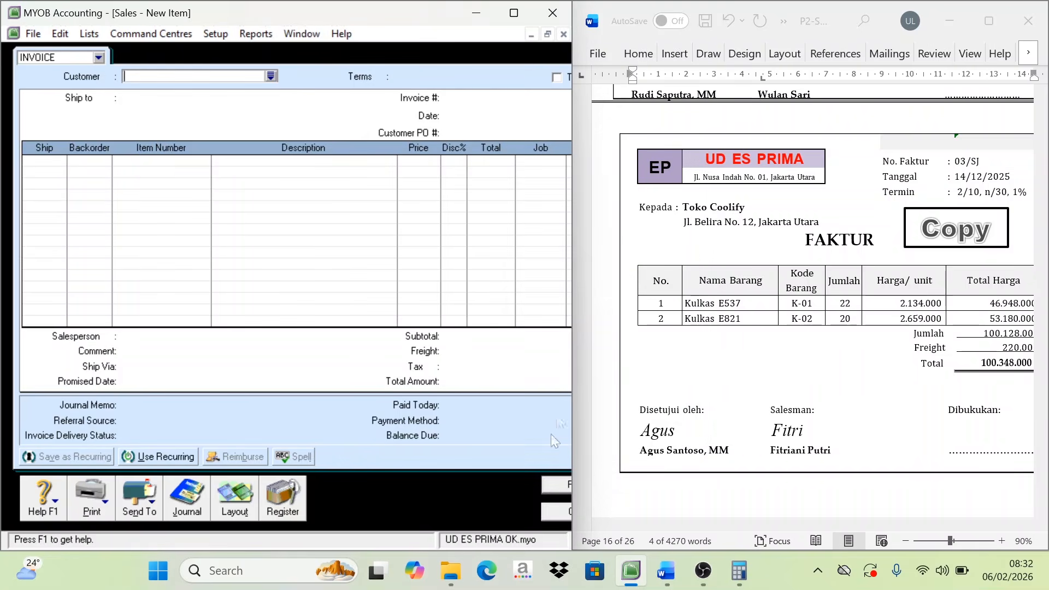
{"action": "left_click", "coordinate": [556, 516]}
- Bring up cash receipt 02/BKM in the source document and start a customer payment receipt for Toko Frostora
{"action": "scroll", "coordinate": [923, 365], "scroll_direction": "down", "scroll_amount": 5}
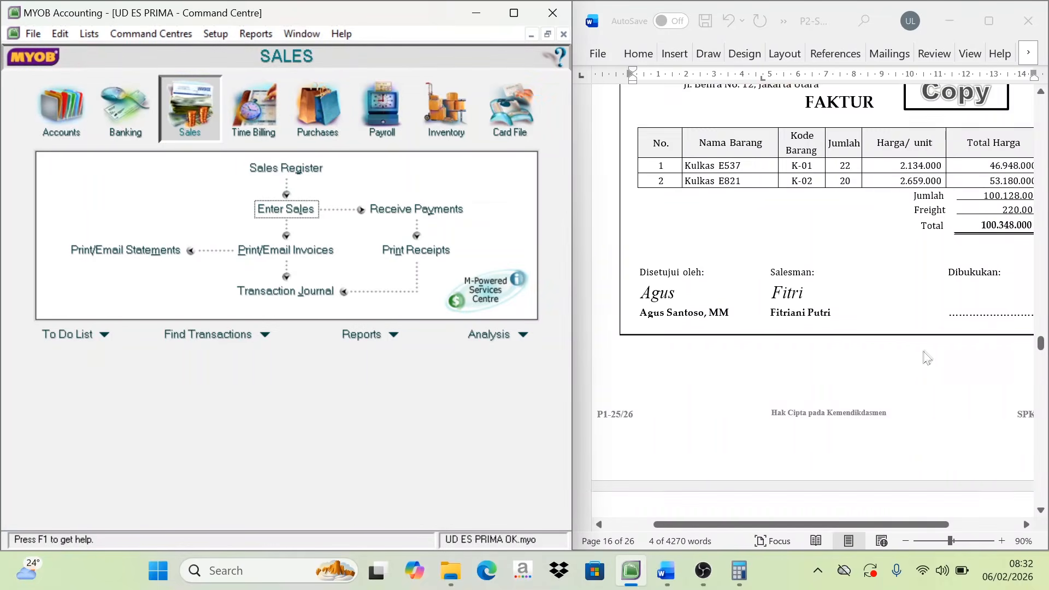
{"action": "scroll", "coordinate": [923, 365], "scroll_direction": "down", "scroll_amount": 3}
{"action": "scroll", "coordinate": [917, 369], "scroll_direction": "down", "scroll_amount": 1}
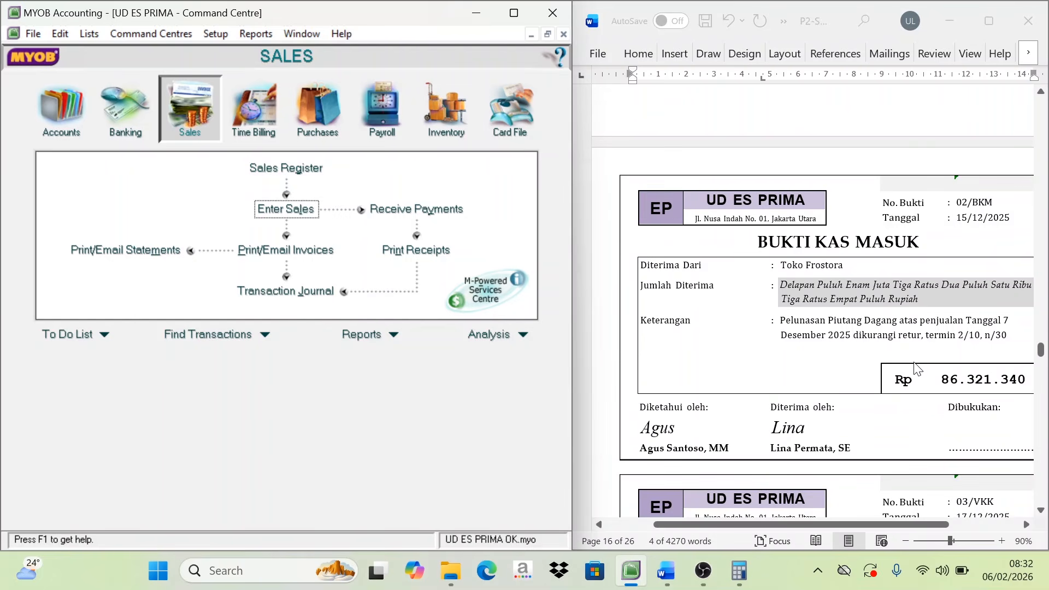
{"action": "scroll", "coordinate": [830, 273], "scroll_direction": "down", "scroll_amount": 1}
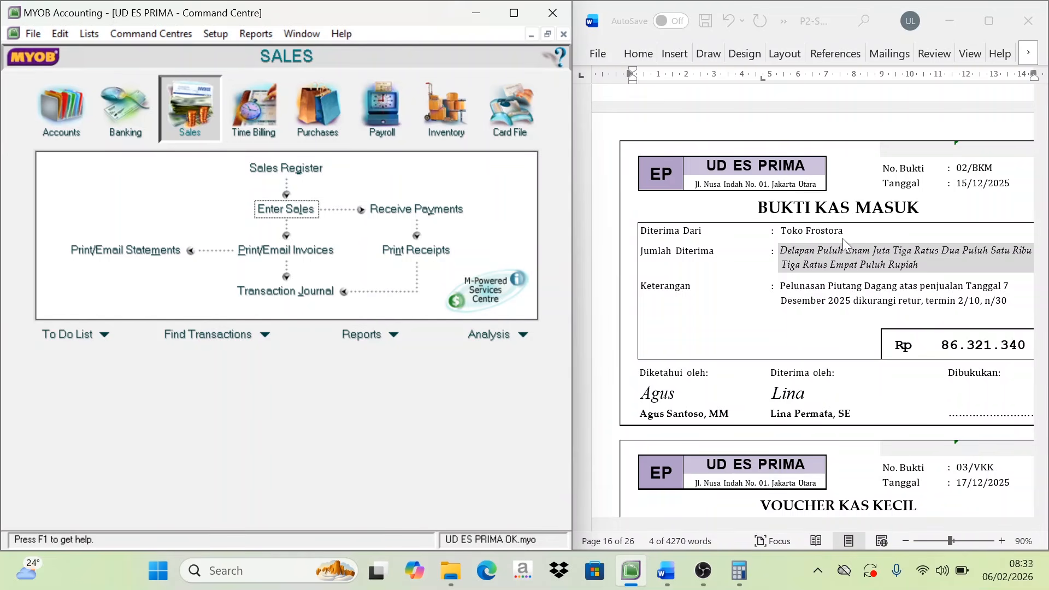
{"action": "left_click", "coordinate": [441, 218]}
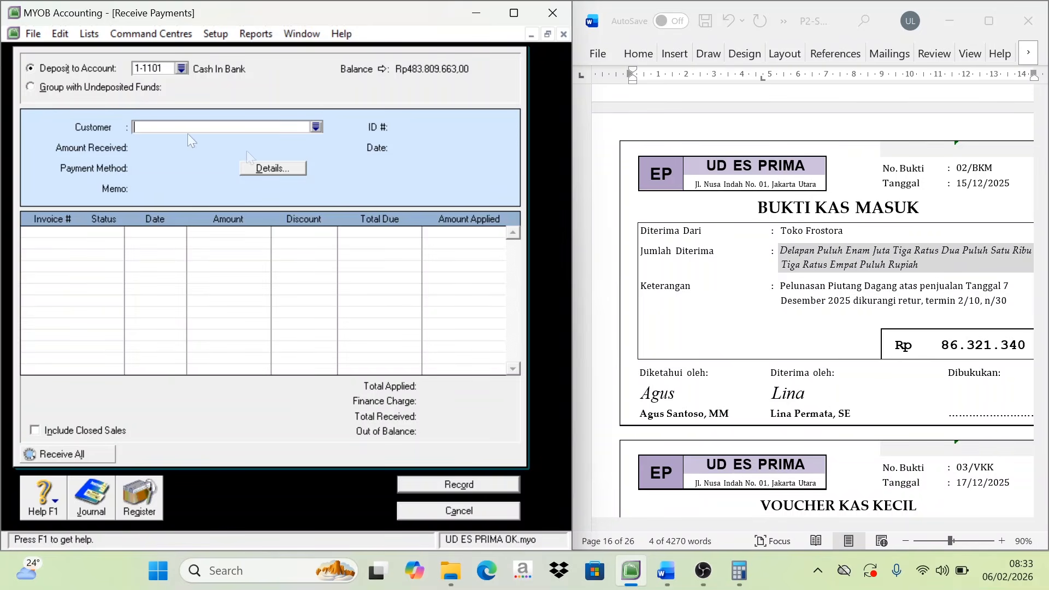
{"action": "left_click", "coordinate": [315, 127]}
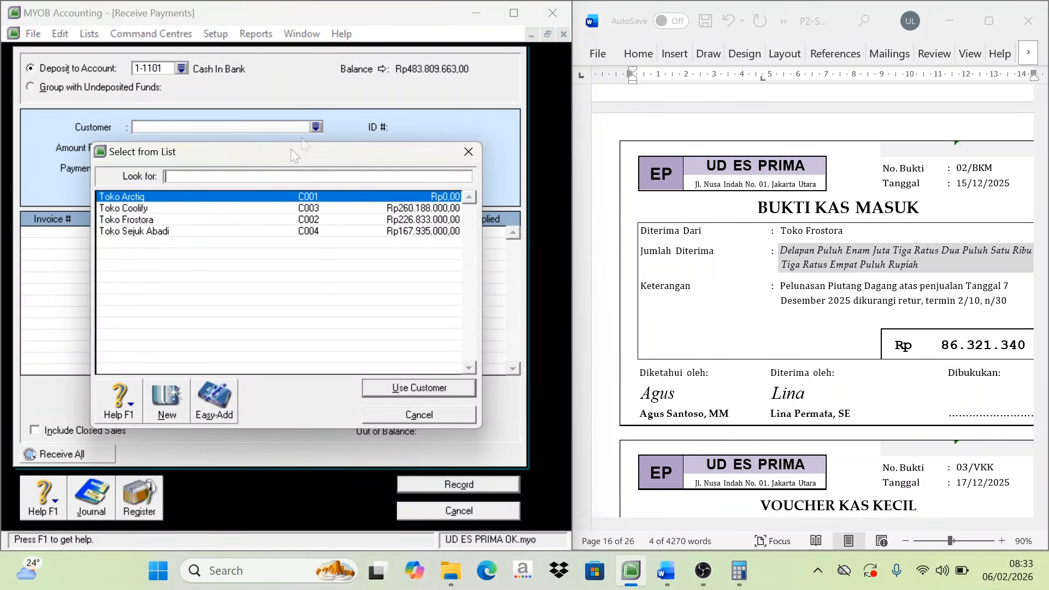
{"action": "double_click", "coordinate": [149, 221]}
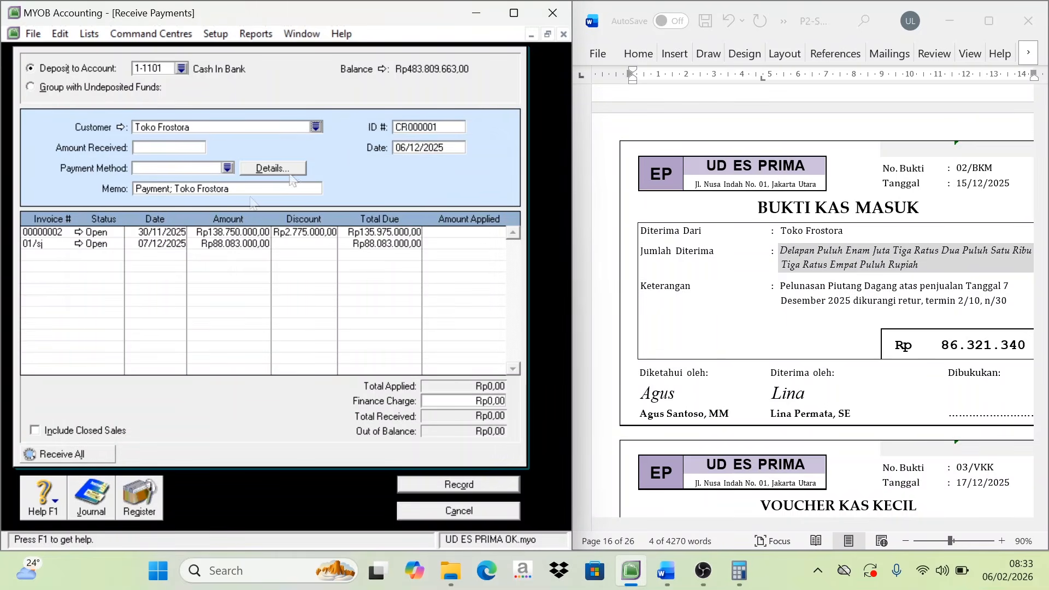
- Fill in the payment's ID as 02/BKM, its date as 15/12/2025 and the amount received as 86321340
{"action": "left_click", "coordinate": [416, 129]}
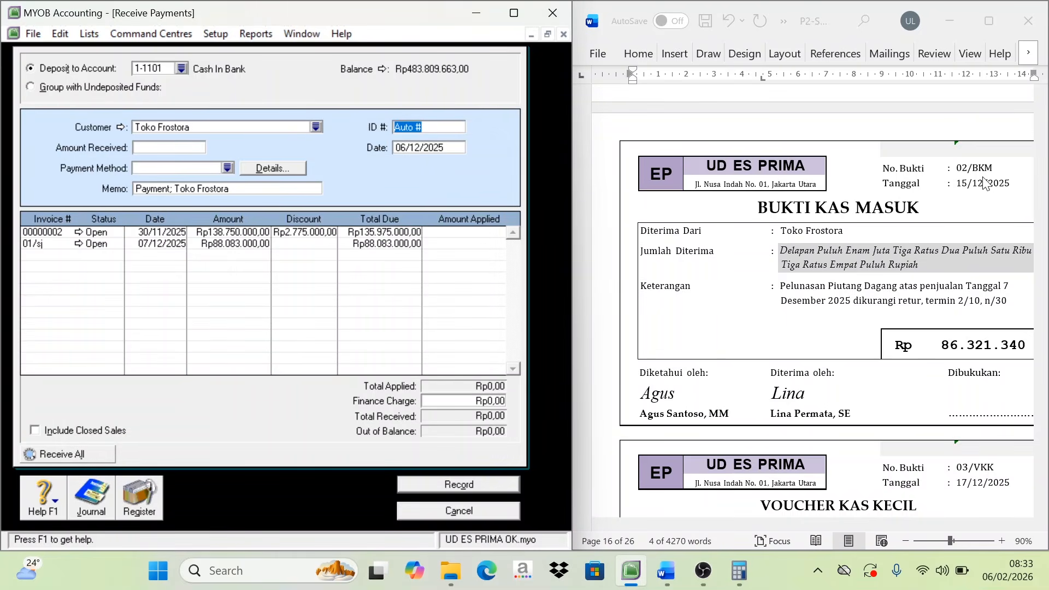
{"action": "type", "text": "02/BKM"}
{"action": "key", "text": "Tab"}
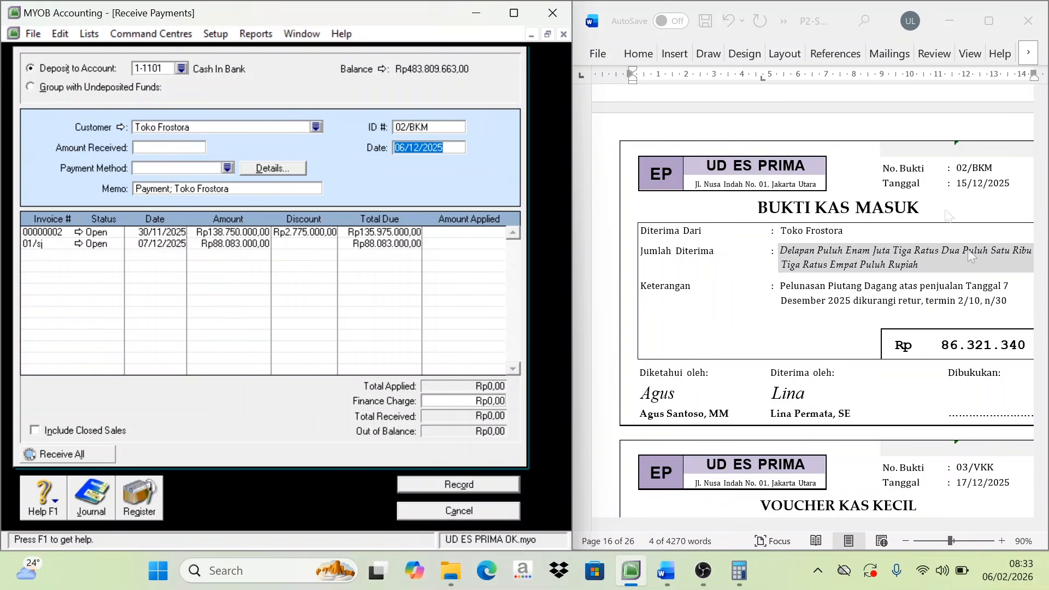
{"action": "type", "text": "15"}
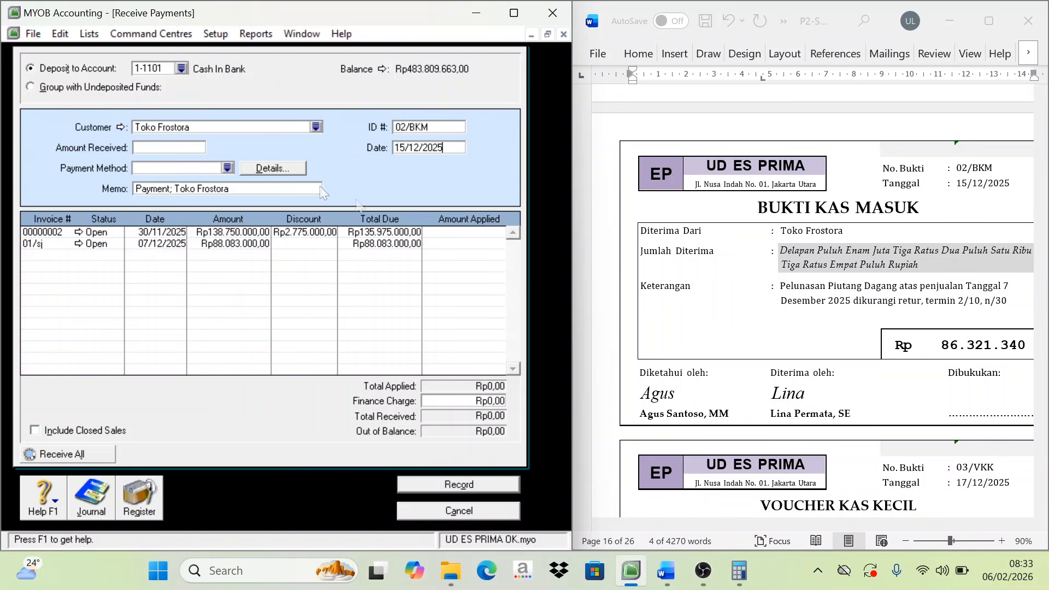
{"action": "left_click", "coordinate": [143, 151]}
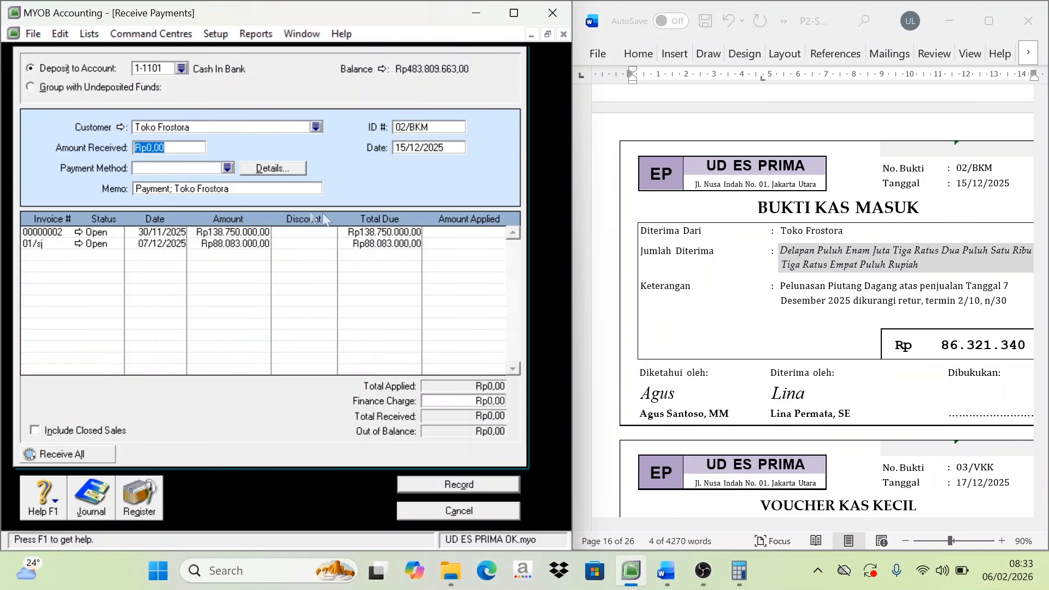
{"action": "type", "text": "86321340"}
- Switch to Calculator and work out the 2% discount as 2 ÷ 100 × 88083000
{"action": "left_click", "coordinate": [739, 581]}
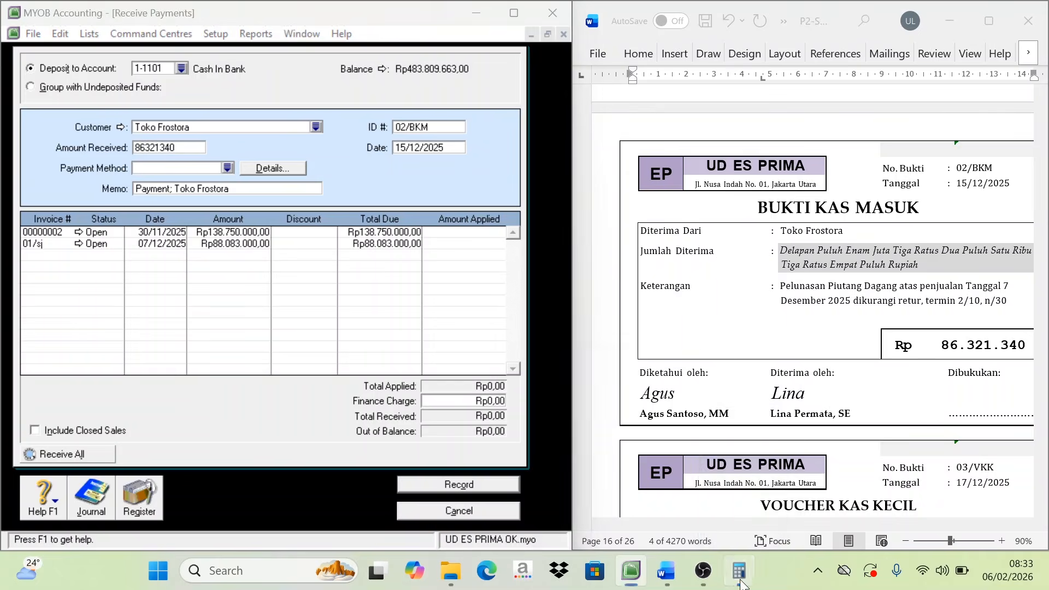
{"action": "left_click", "coordinate": [640, 300]}
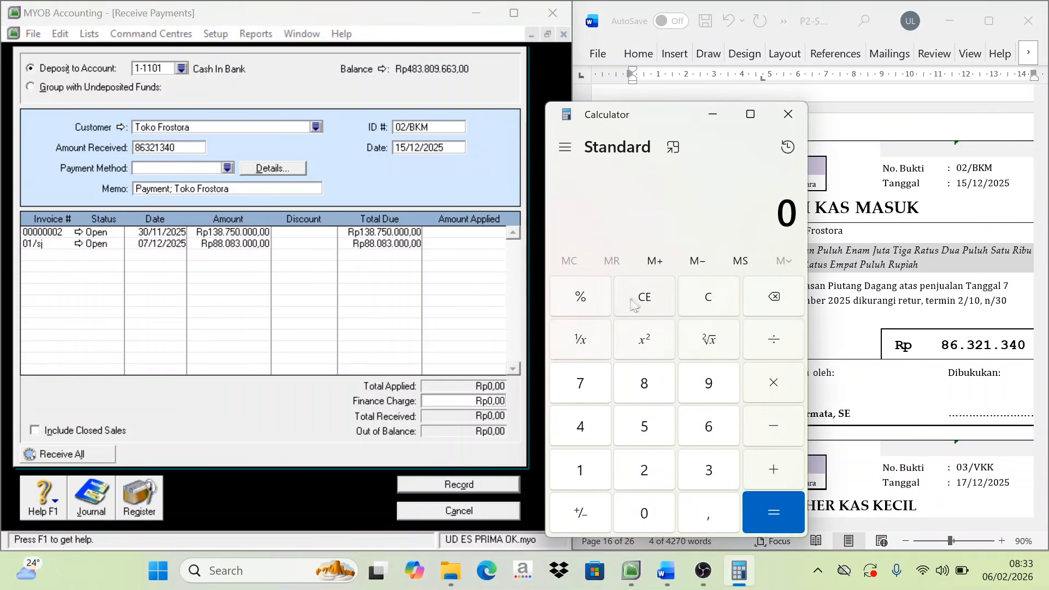
{"action": "left_click", "coordinate": [642, 475]}
{"action": "left_click", "coordinate": [776, 348]}
{"action": "left_click", "coordinate": [594, 474]}
{"action": "left_click", "coordinate": [649, 516]}
{"action": "left_click", "coordinate": [650, 519]}
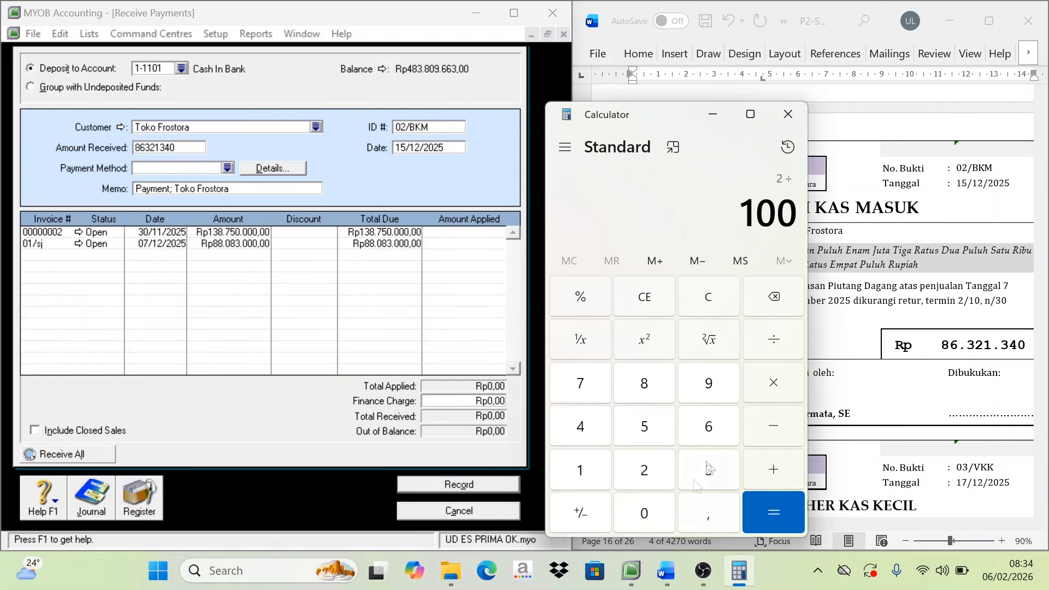
{"action": "left_click", "coordinate": [772, 385]}
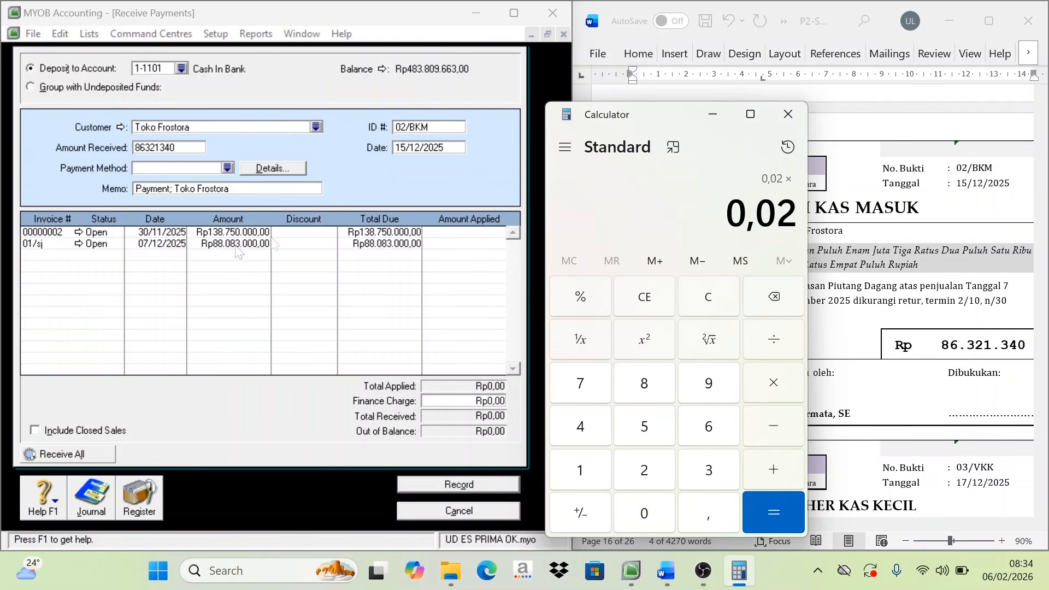
{"action": "left_click", "coordinate": [645, 392]}
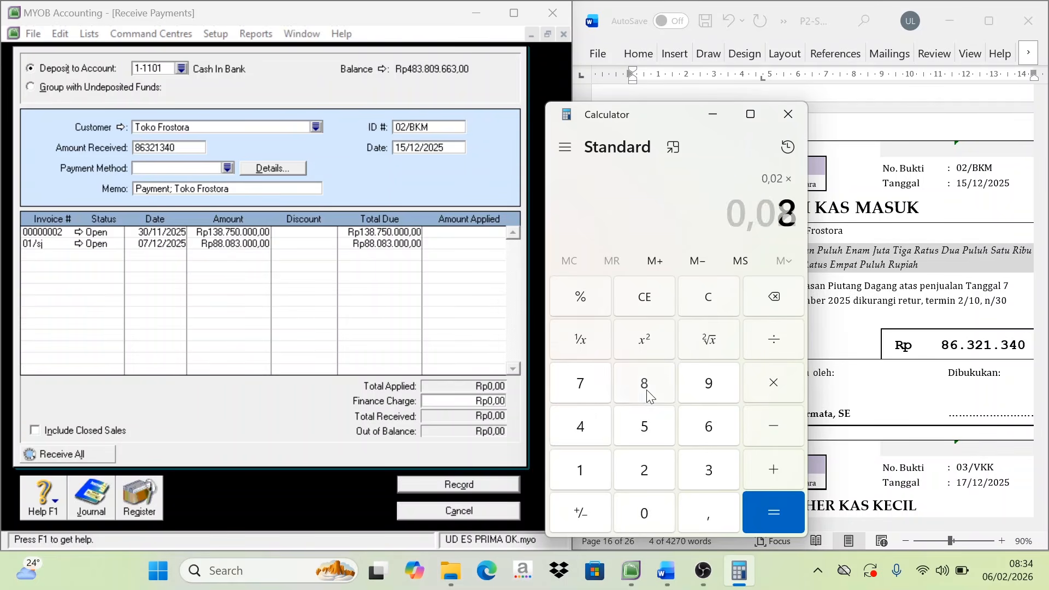
{"action": "left_click", "coordinate": [645, 392]}
{"action": "left_click", "coordinate": [657, 515]}
{"action": "left_click", "coordinate": [654, 382]}
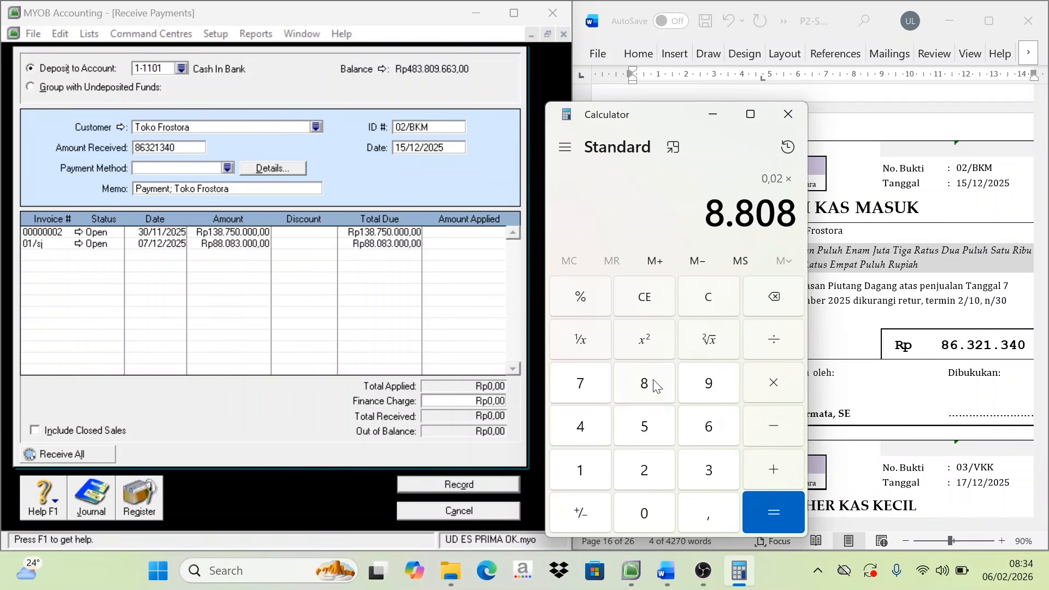
{"action": "left_click", "coordinate": [706, 479]}
{"action": "left_click", "coordinate": [658, 515]}
{"action": "left_click", "coordinate": [658, 515]}
{"action": "left_click", "coordinate": [658, 515]}
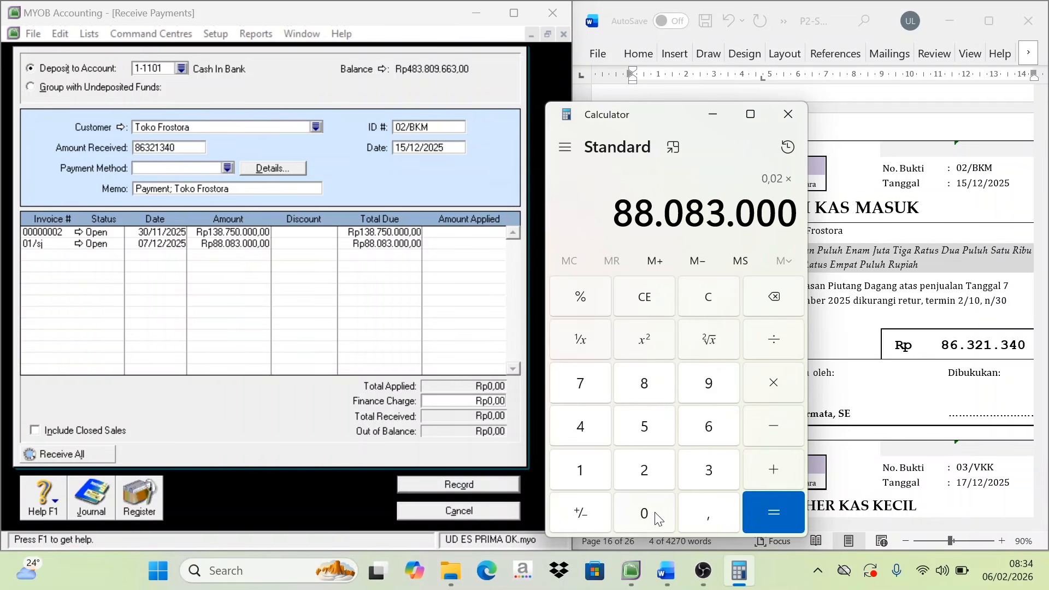
{"action": "left_click", "coordinate": [770, 513]}
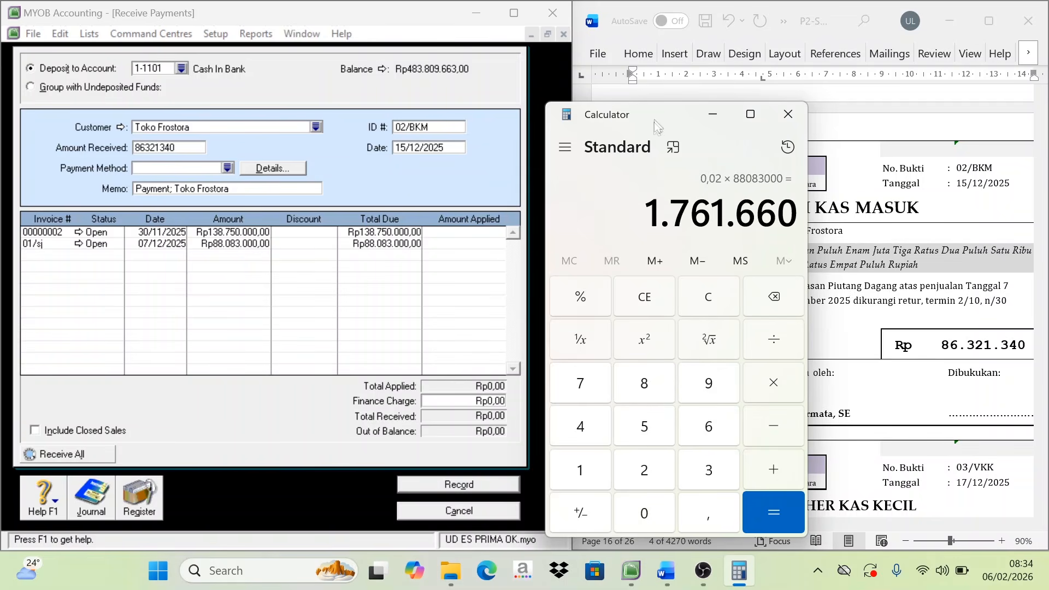
- In MYOB Accounting, enter a discount of 1761660 on invoice 01/sj and apply Rp86.321.340 to it
{"action": "left_click_drag", "start_coordinate": [666, 116], "coordinate": [601, 251]}
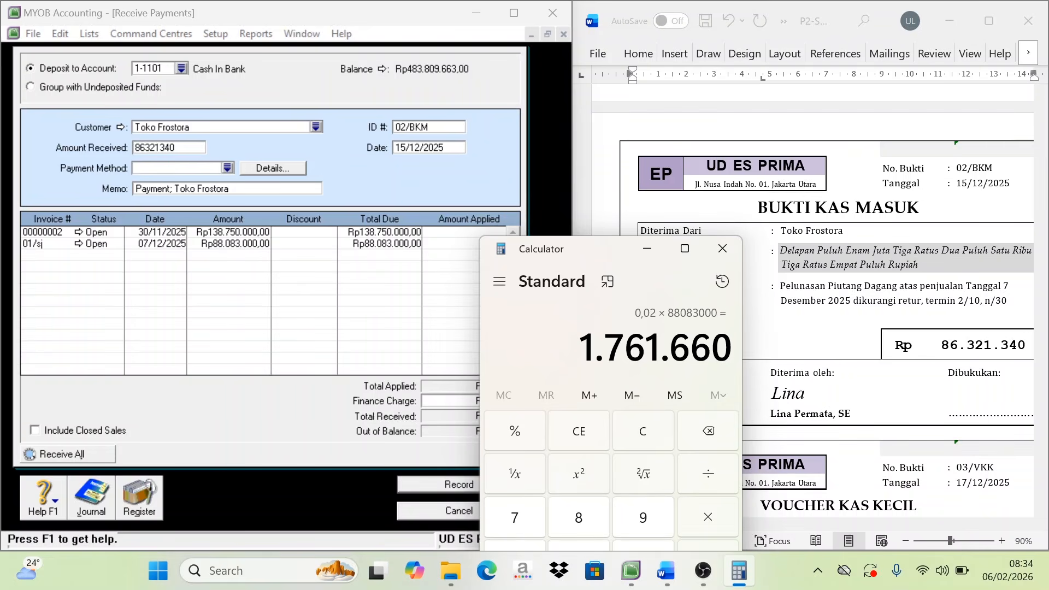
{"action": "left_click", "coordinate": [303, 244]}
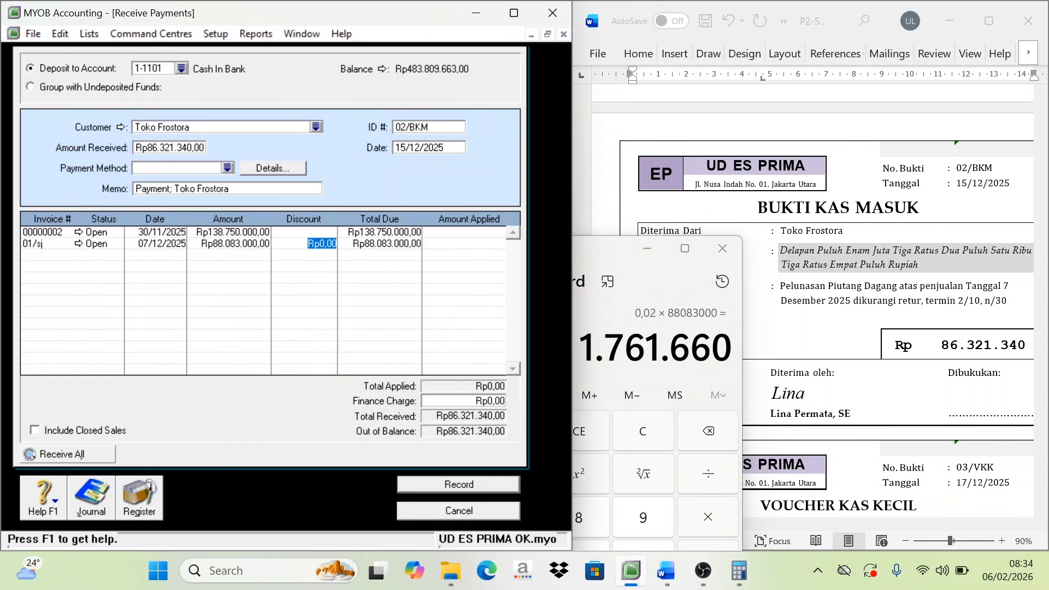
{"action": "left_click_drag", "start_coordinate": [602, 249], "coordinate": [796, 170]}
{"action": "left_click", "coordinate": [330, 246]}
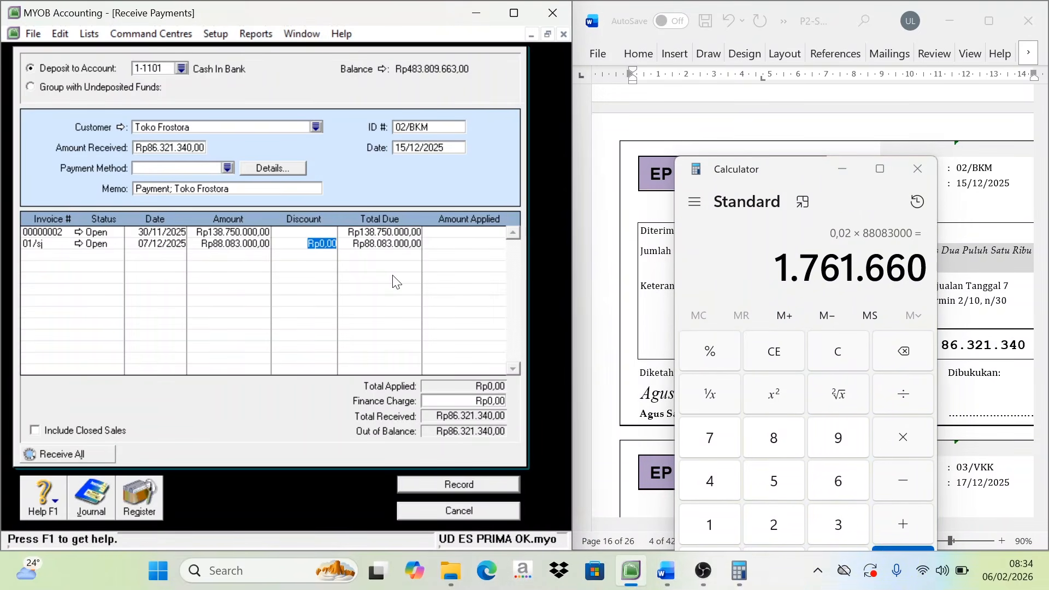
{"action": "type", "text": "1761660"}
{"action": "left_click", "coordinate": [472, 244]}
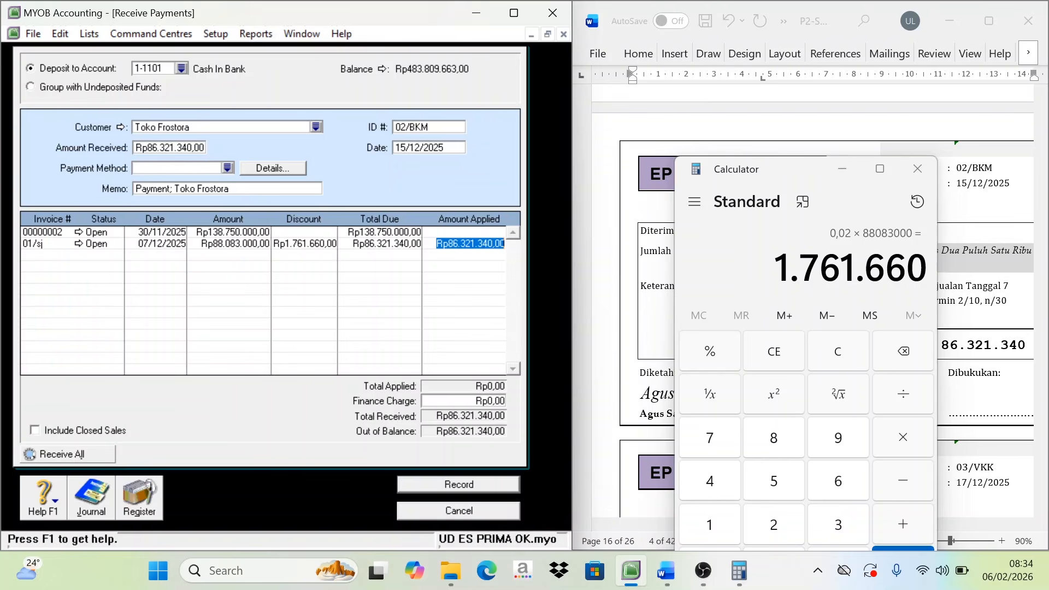
{"action": "key", "text": "Tab"}
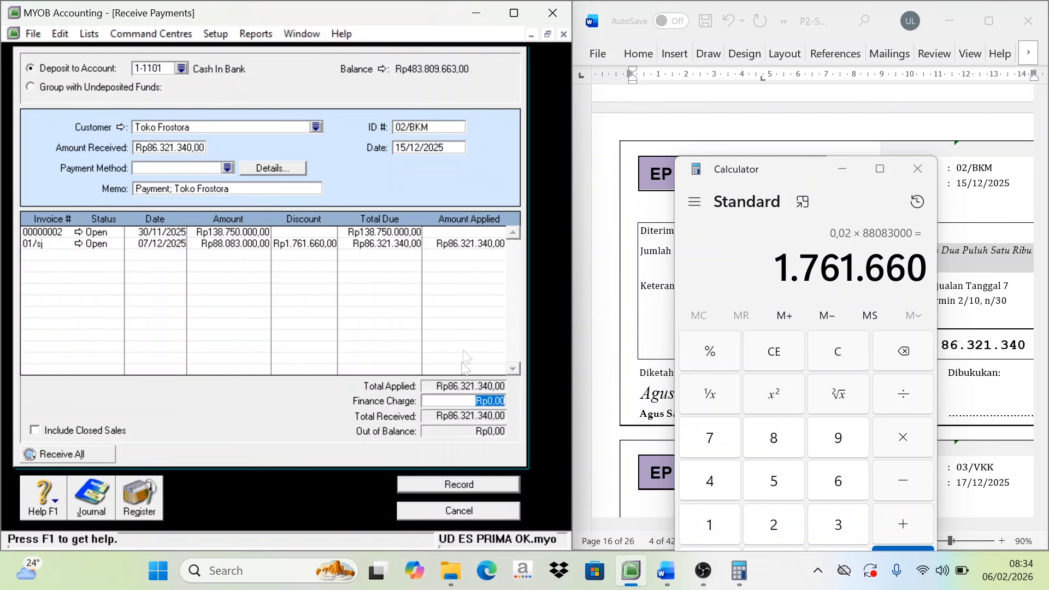
- Record the Toko Frostora payment, close the payment form, and minimise Calculator to uncover the next source voucher
{"action": "left_click", "coordinate": [497, 487]}
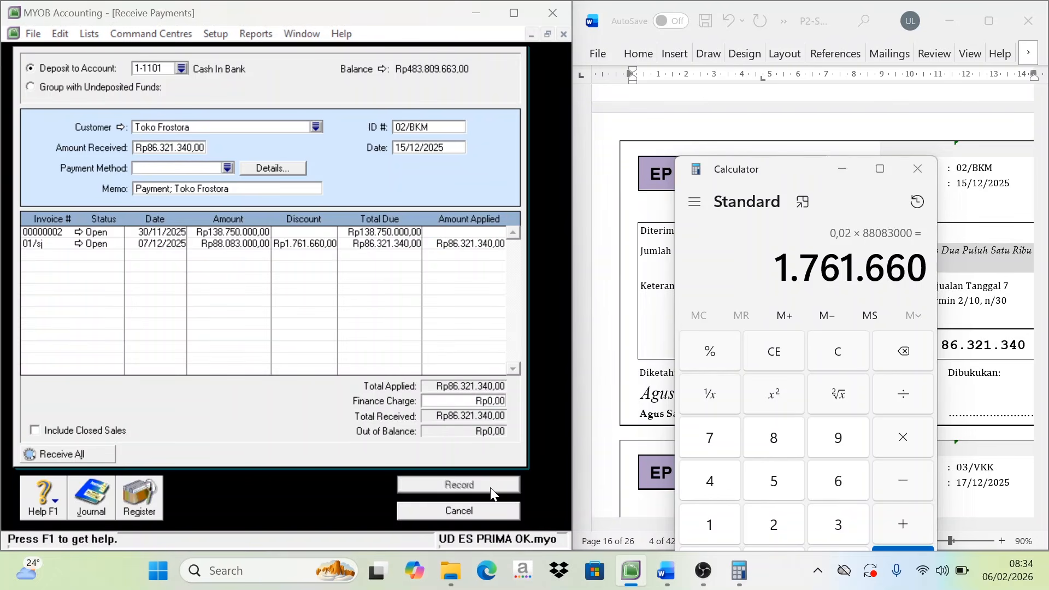
{"action": "left_click", "coordinate": [286, 389]}
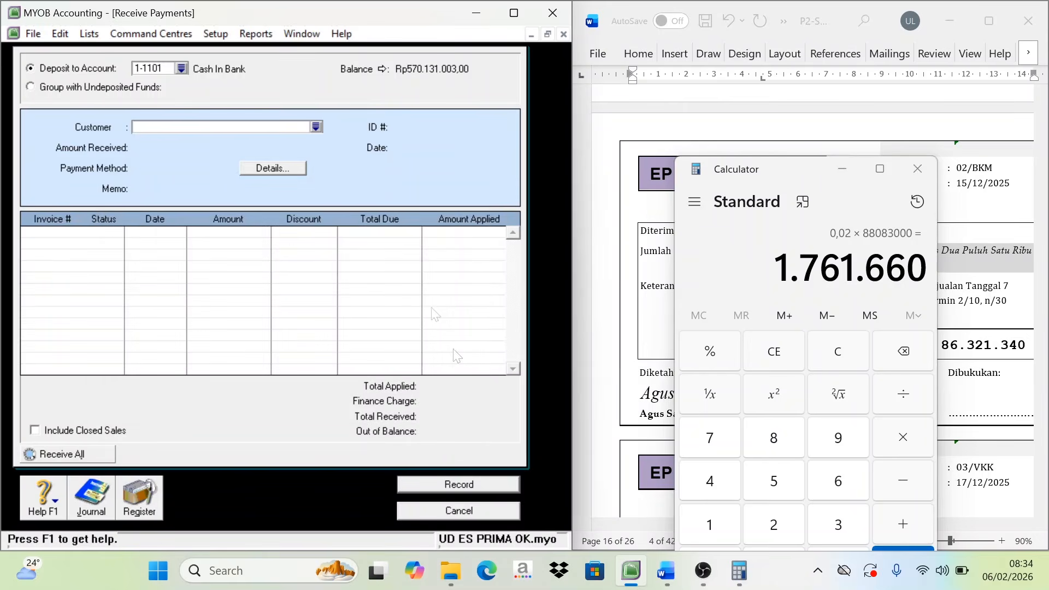
{"action": "left_click", "coordinate": [461, 511]}
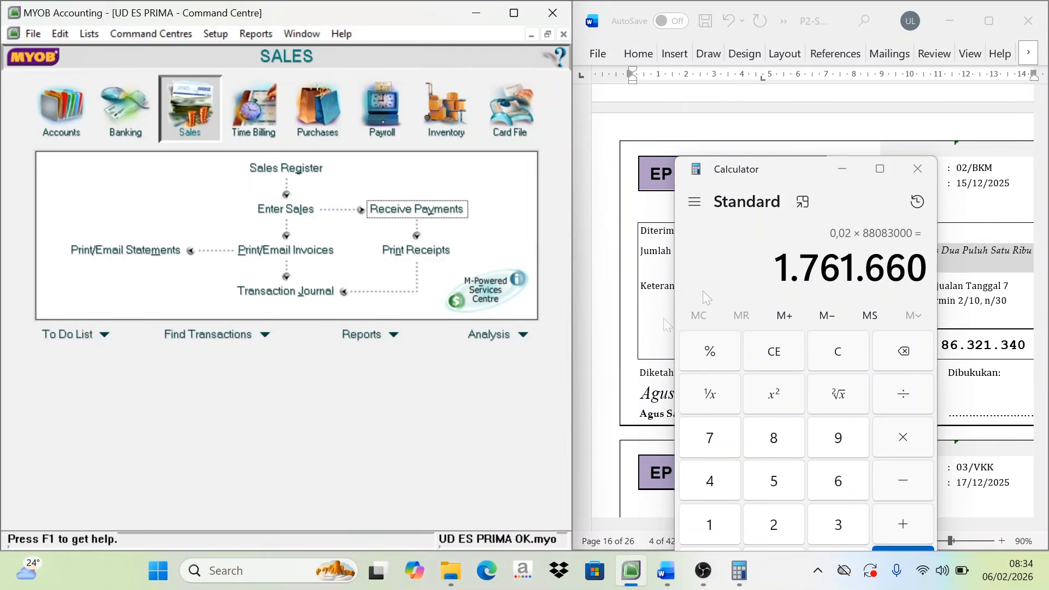
{"action": "left_click", "coordinate": [842, 169]}
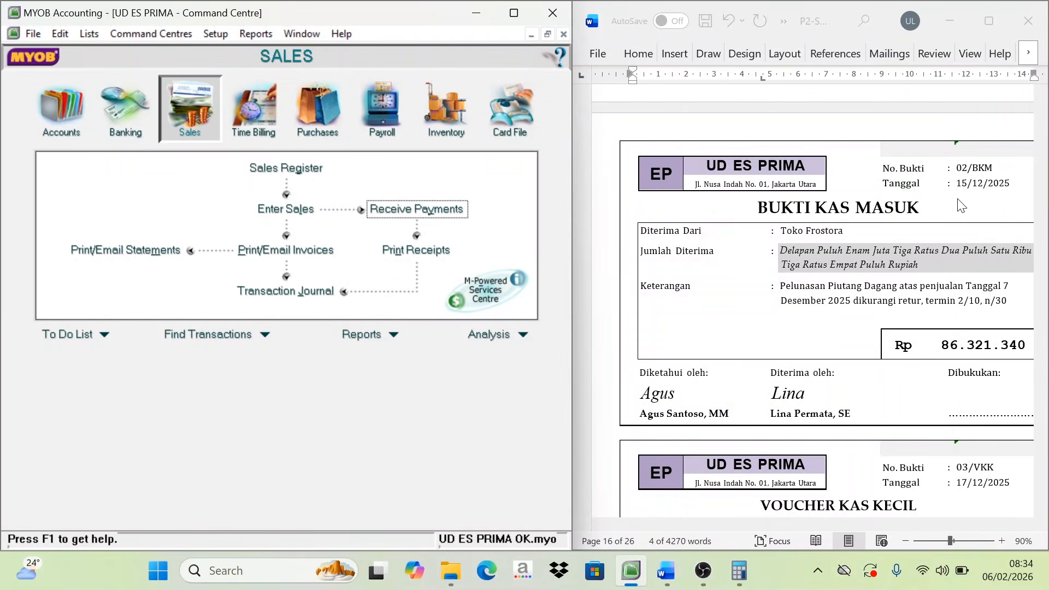
{"action": "scroll", "coordinate": [926, 218], "scroll_direction": "down", "scroll_amount": 5}
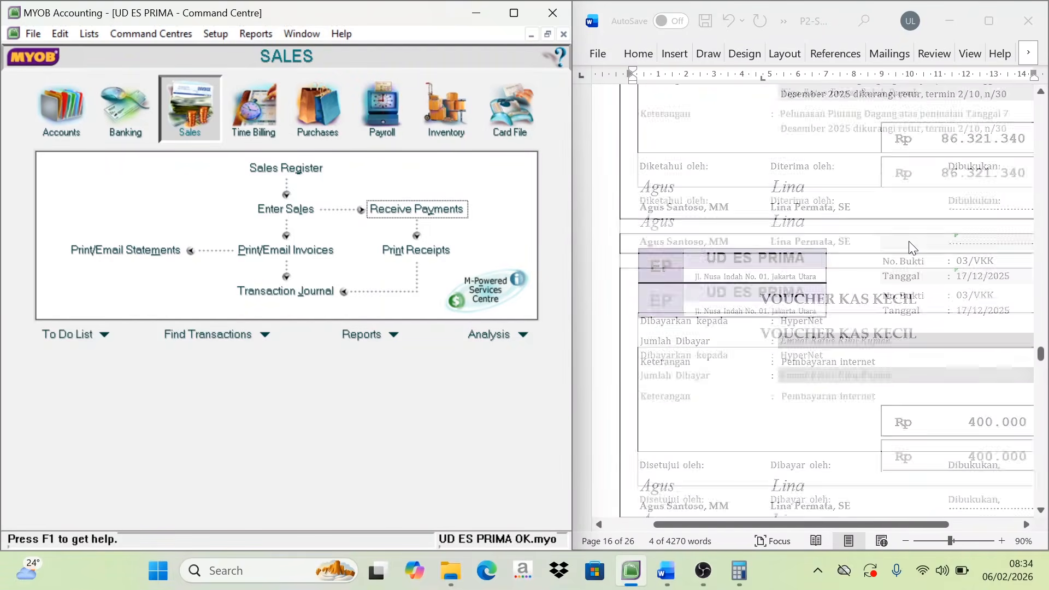
- Start a Spend Money transaction for the HyperNet voucher, paid from account 1-1102 Petty Cash
{"action": "scroll", "coordinate": [910, 250], "scroll_direction": "down", "scroll_amount": 1}
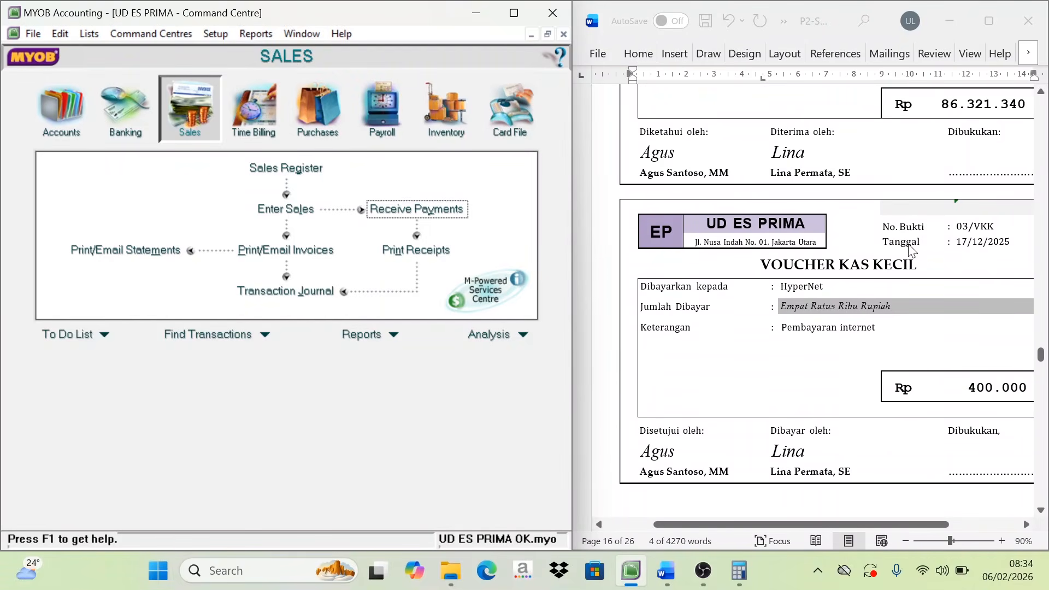
{"action": "scroll", "coordinate": [910, 250], "scroll_direction": "down", "scroll_amount": 2}
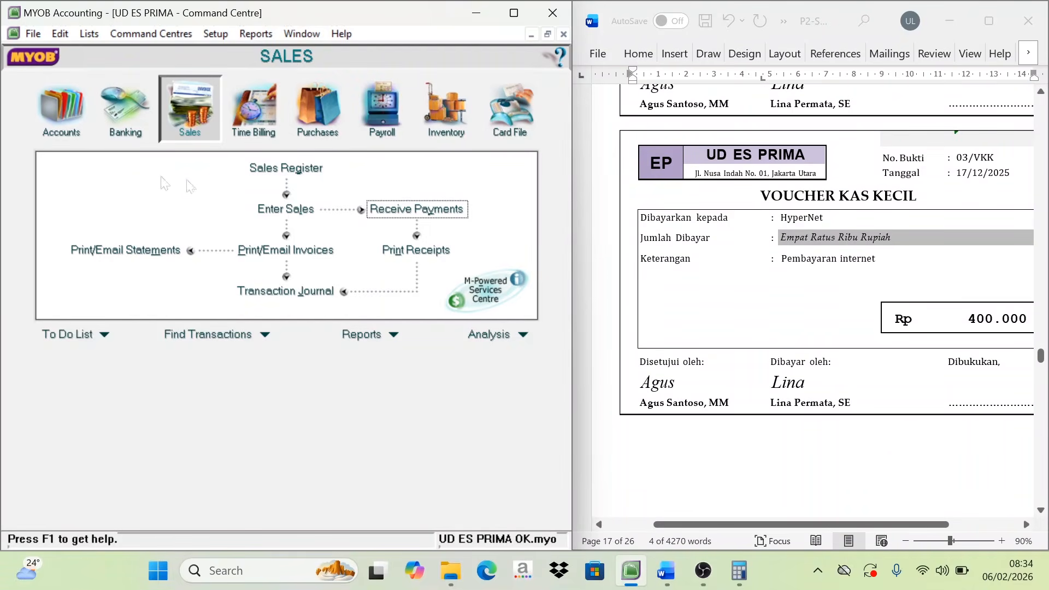
{"action": "left_click", "coordinate": [125, 109]}
{"action": "left_click", "coordinate": [126, 174]}
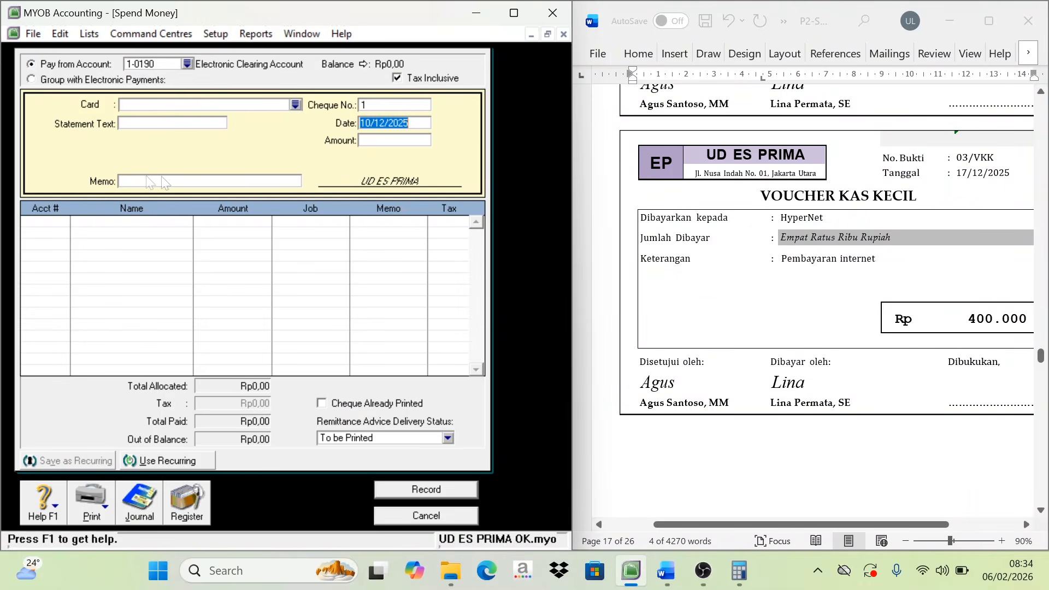
{"action": "left_click", "coordinate": [185, 63]}
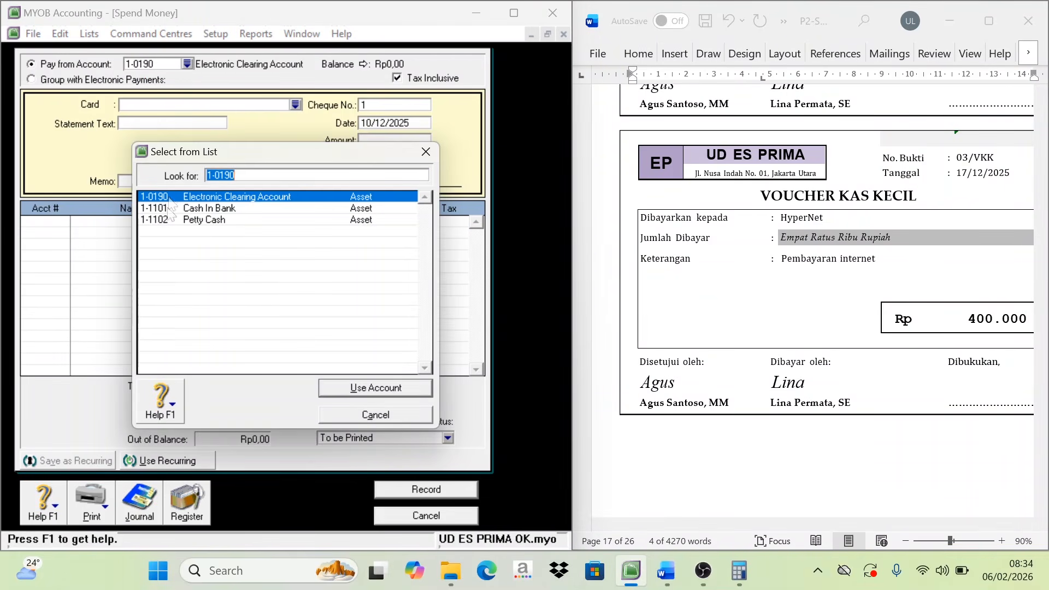
{"action": "left_click", "coordinate": [165, 219]}
{"action": "left_click", "coordinate": [402, 392]}
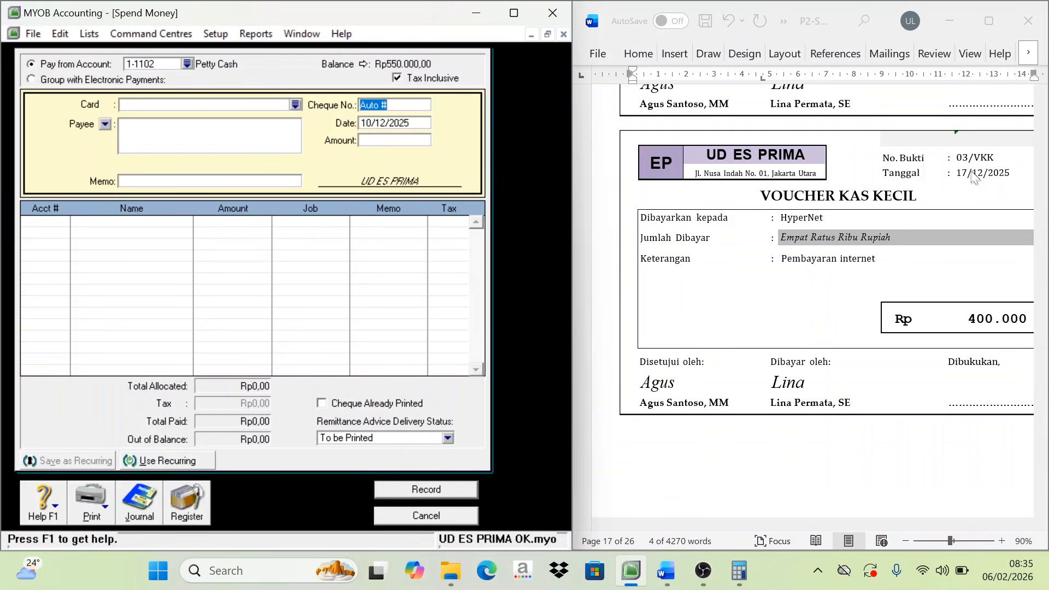
- Fill in the spending's cheque number as 03/VKK, its date as 17/12/2025 and its amount as 400000
{"action": "type", "text": "03/VKK"}
{"action": "key", "text": "Tab"}
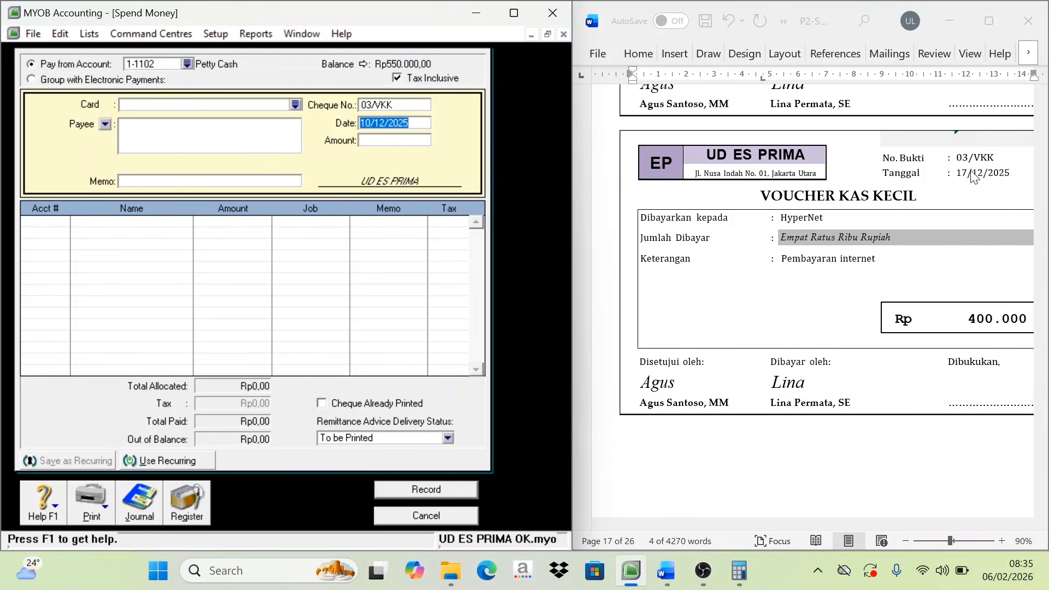
{"action": "type", "text": "17/12/202"}
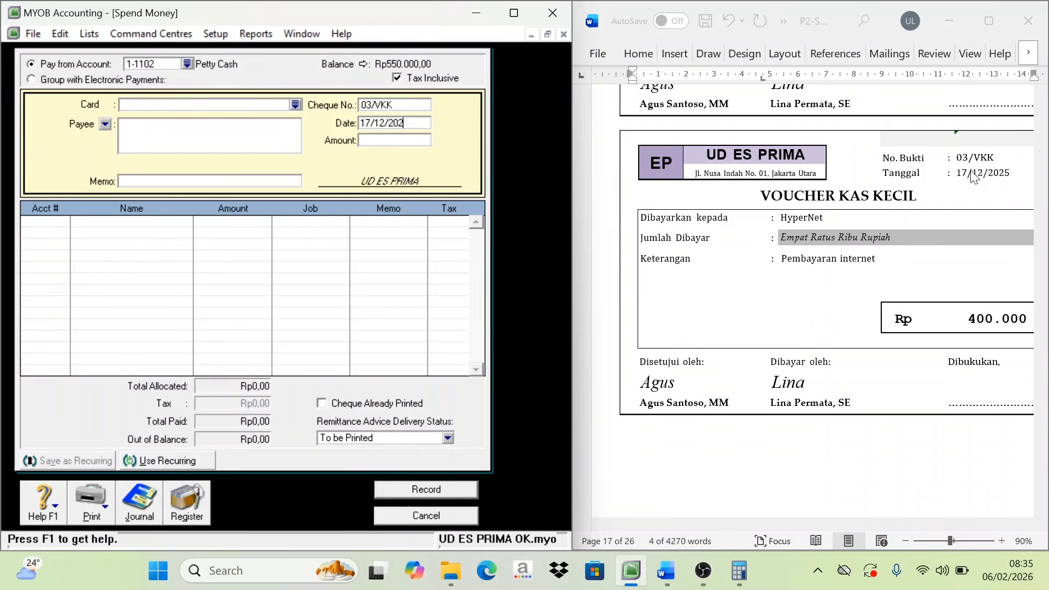
{"action": "type", "text": "5"}
{"action": "key", "text": "Tab"}
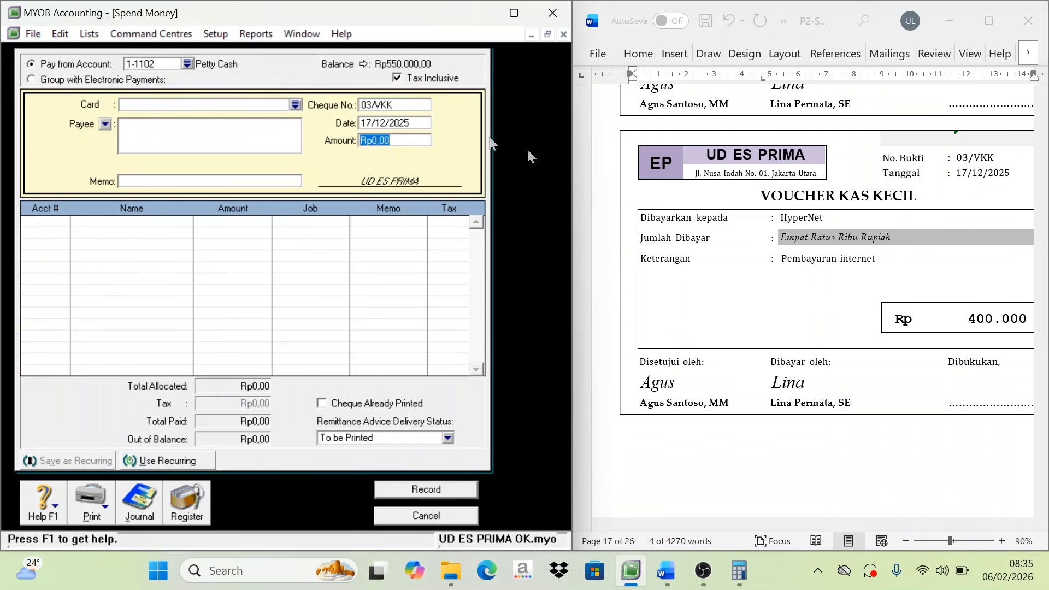
{"action": "type", "text": "400000"}
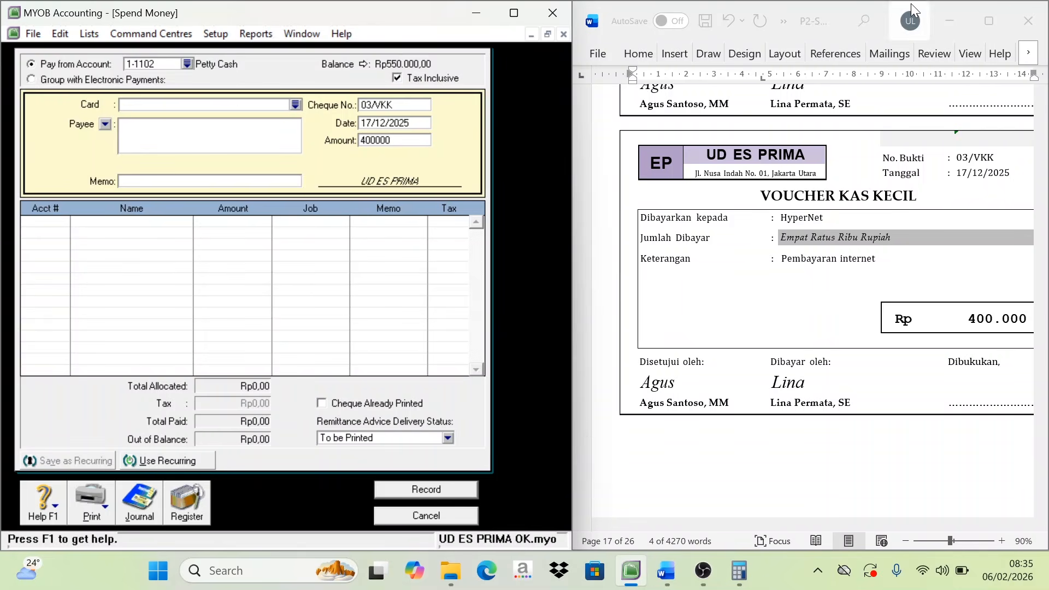
- Copy the description "Pembayaran internet" from the Word voucher into the memo of the MYOB spending transaction
{"action": "left_click", "coordinate": [145, 189]}
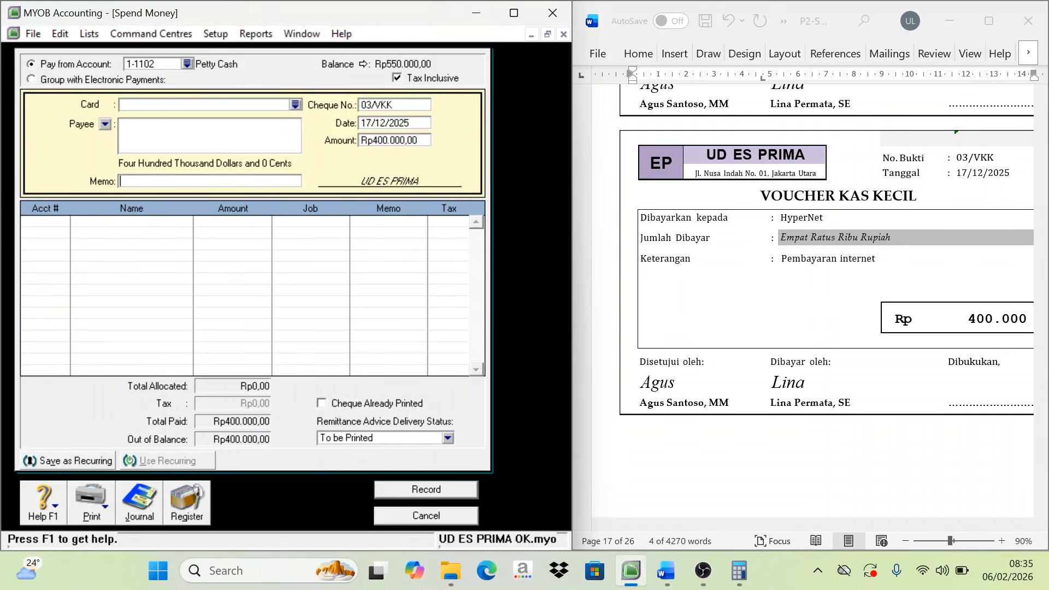
{"action": "left_click", "coordinate": [830, 273]}
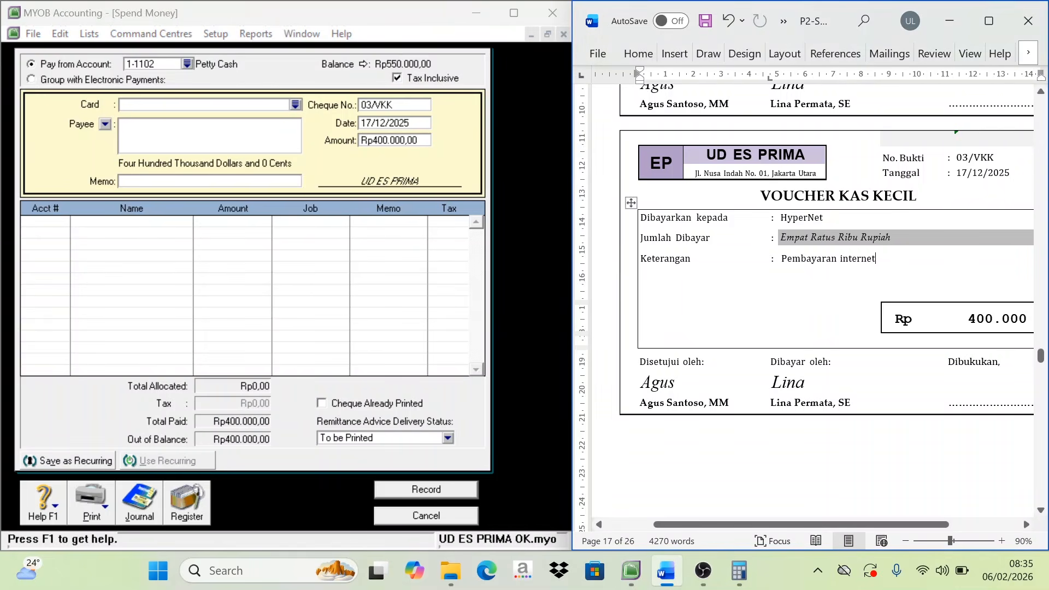
{"action": "left_click_drag", "start_coordinate": [876, 258], "coordinate": [793, 261]}
{"action": "key", "text": "ctrl+c"}
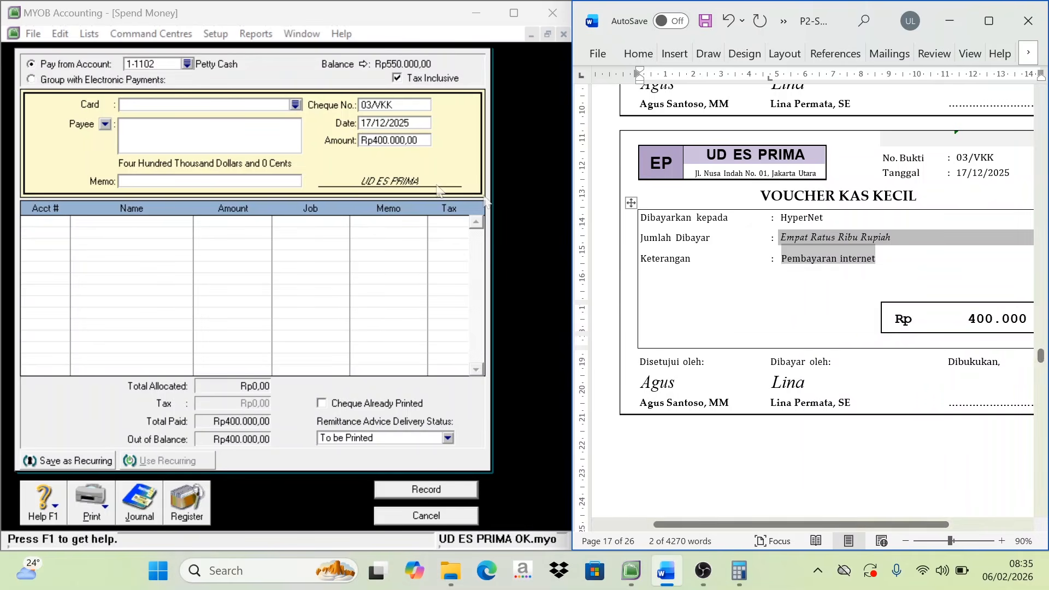
{"action": "left_click", "coordinate": [151, 182]}
{"action": "key", "text": "ctrl+v"}
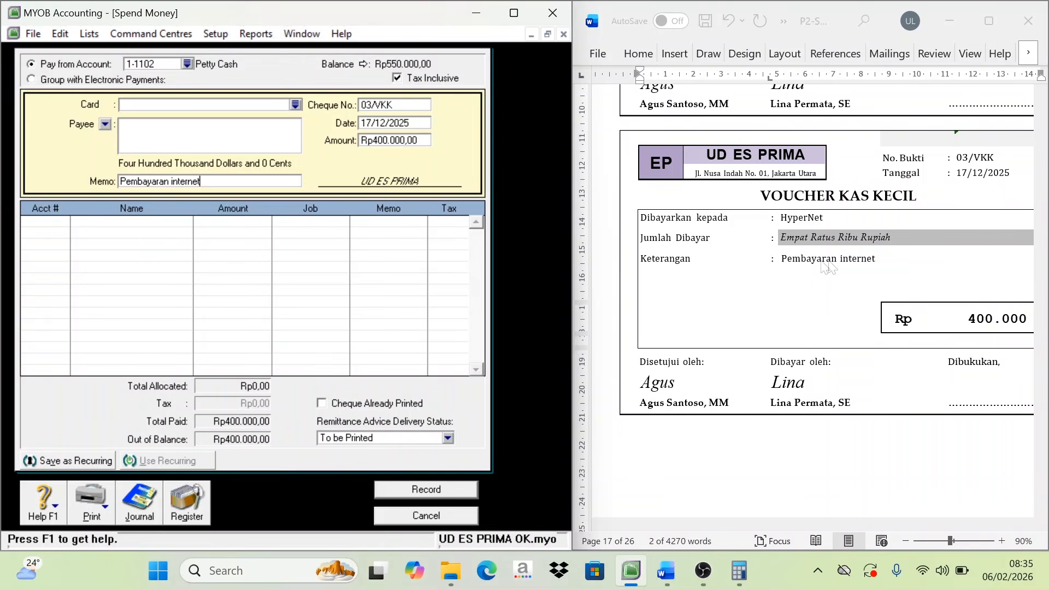
- Allocate the payment to account 6-1101 Internet, Electricity&Wtr Exp, record it and close the Spend Money form
{"action": "left_click", "coordinate": [55, 225]}
{"action": "left_click", "coordinate": [64, 221]}
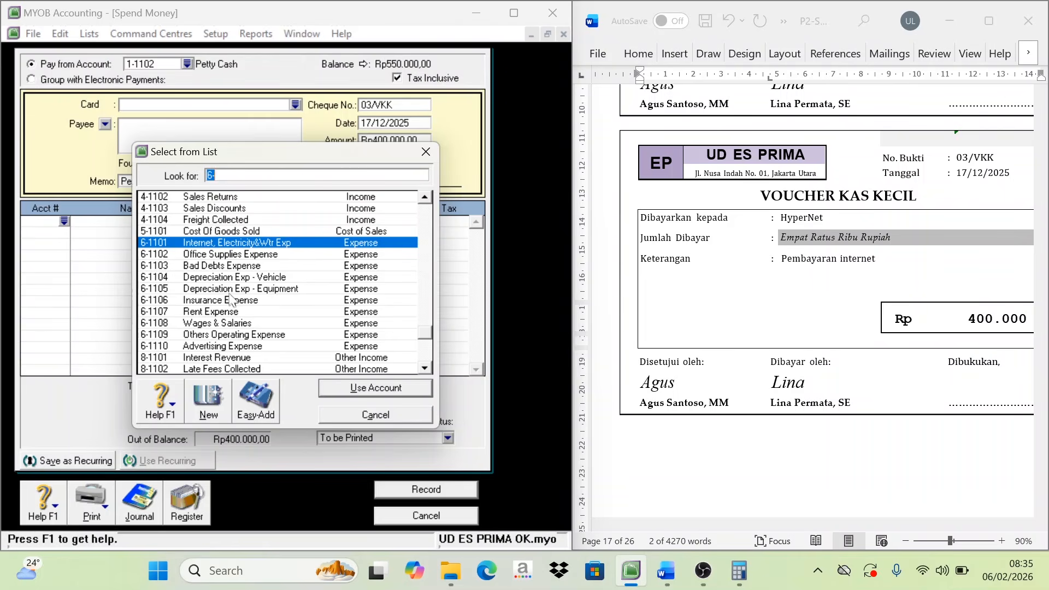
{"action": "scroll", "coordinate": [224, 295], "scroll_direction": "up", "scroll_amount": 1}
{"action": "scroll", "coordinate": [223, 295], "scroll_direction": "down", "scroll_amount": 2}
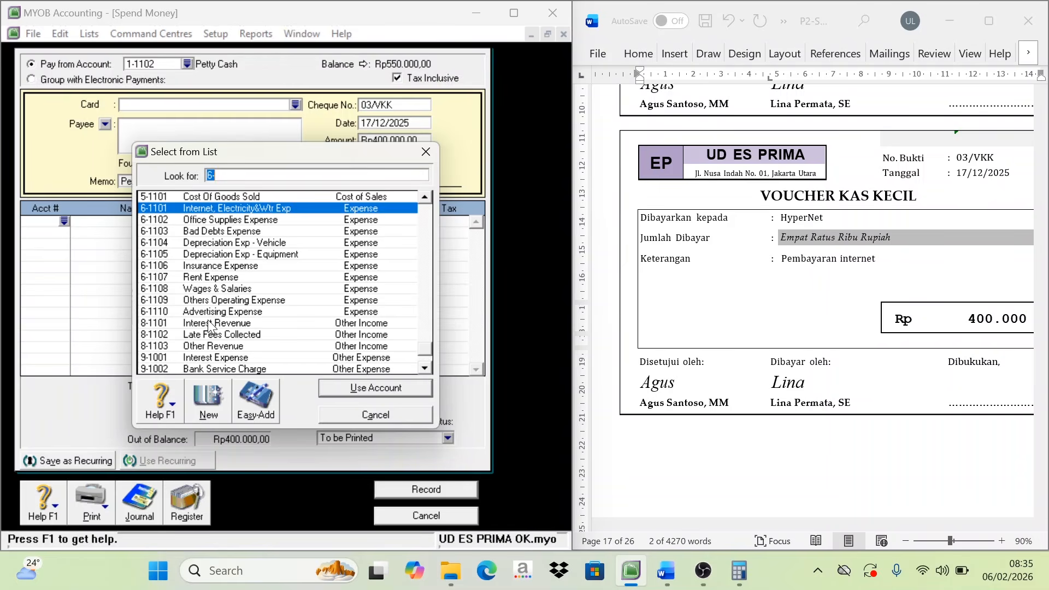
{"action": "type", "text": "6-1101"}
{"action": "left_click", "coordinate": [360, 386]}
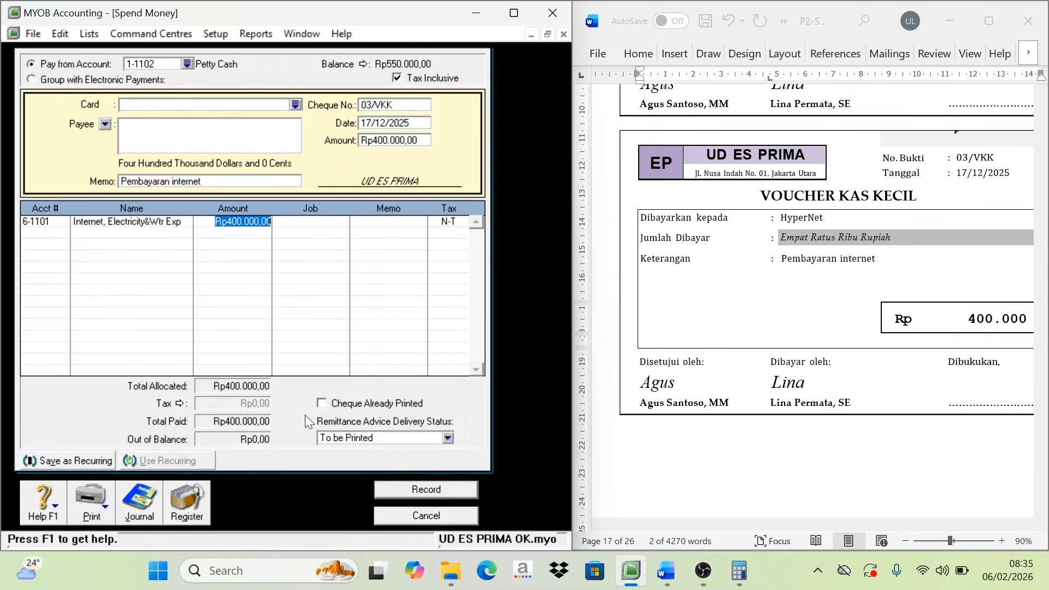
{"action": "left_click", "coordinate": [440, 491]}
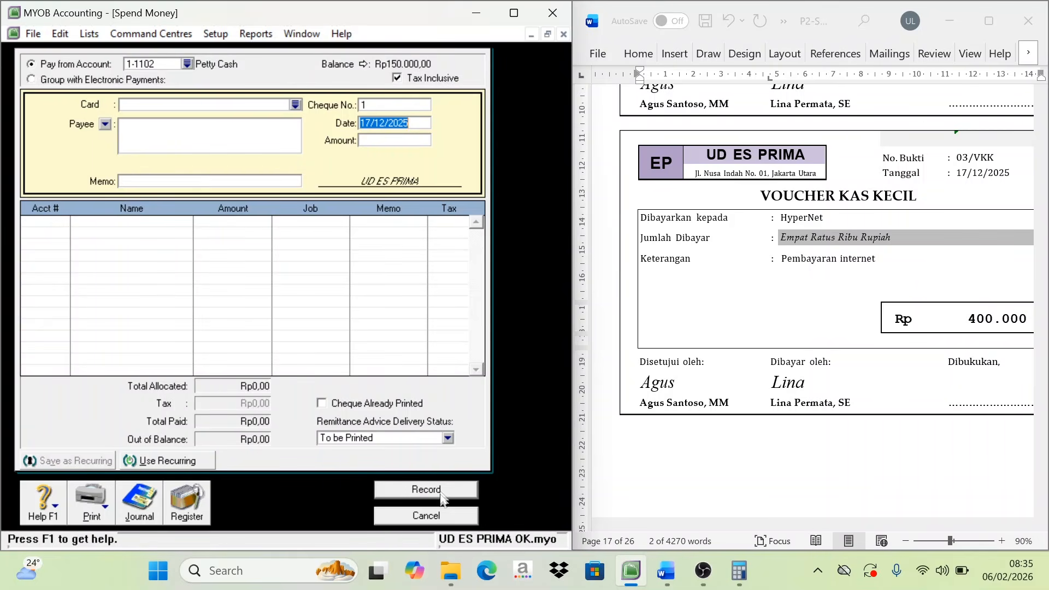
{"action": "left_click", "coordinate": [426, 515]}
- Bring up cash voucher 04/BKK and start a Pay Bills entry for supplier PT Dingin Sejuk
{"action": "scroll", "coordinate": [759, 333], "scroll_direction": "down", "scroll_amount": 10}
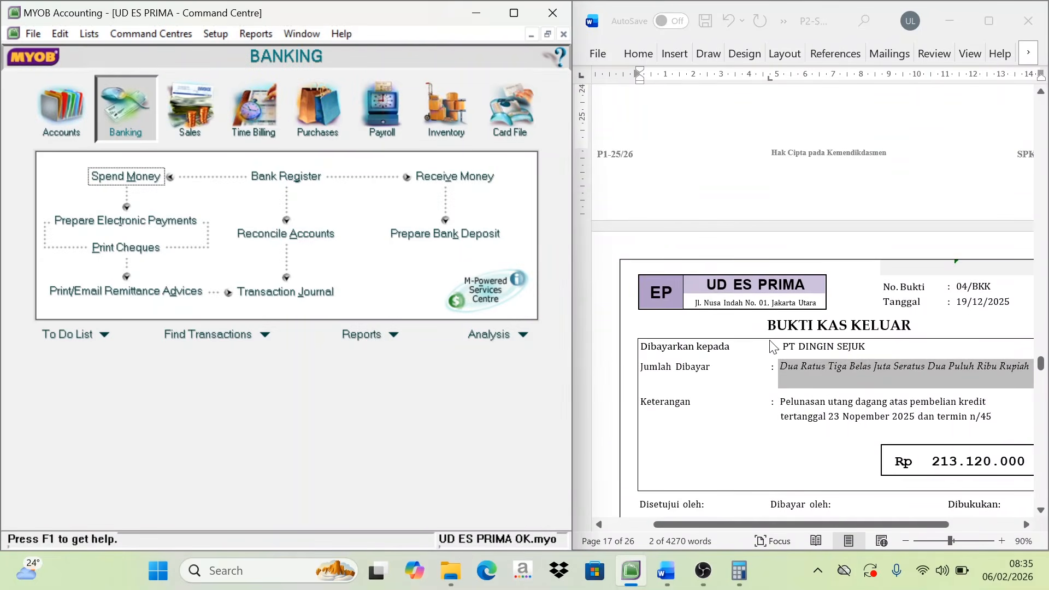
{"action": "scroll", "coordinate": [772, 345], "scroll_direction": "down", "scroll_amount": 3}
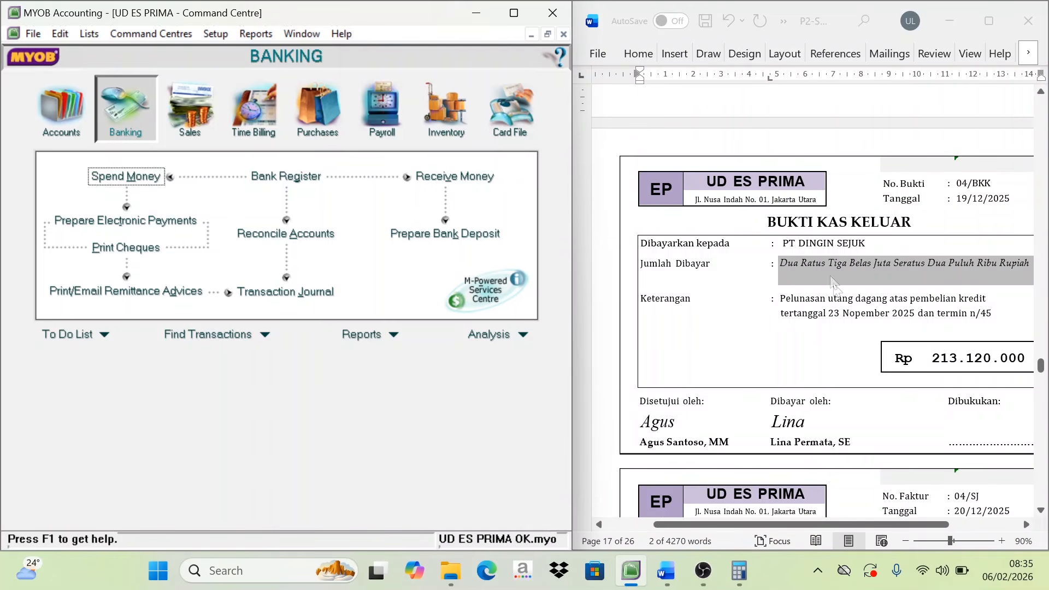
{"action": "left_click", "coordinate": [318, 131]}
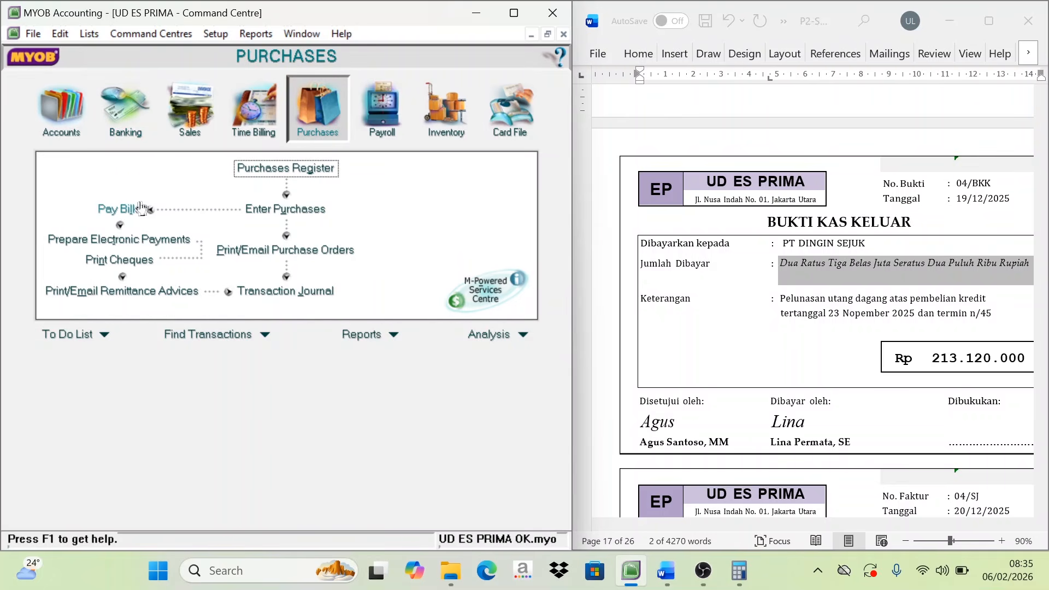
{"action": "left_click", "coordinate": [103, 214]}
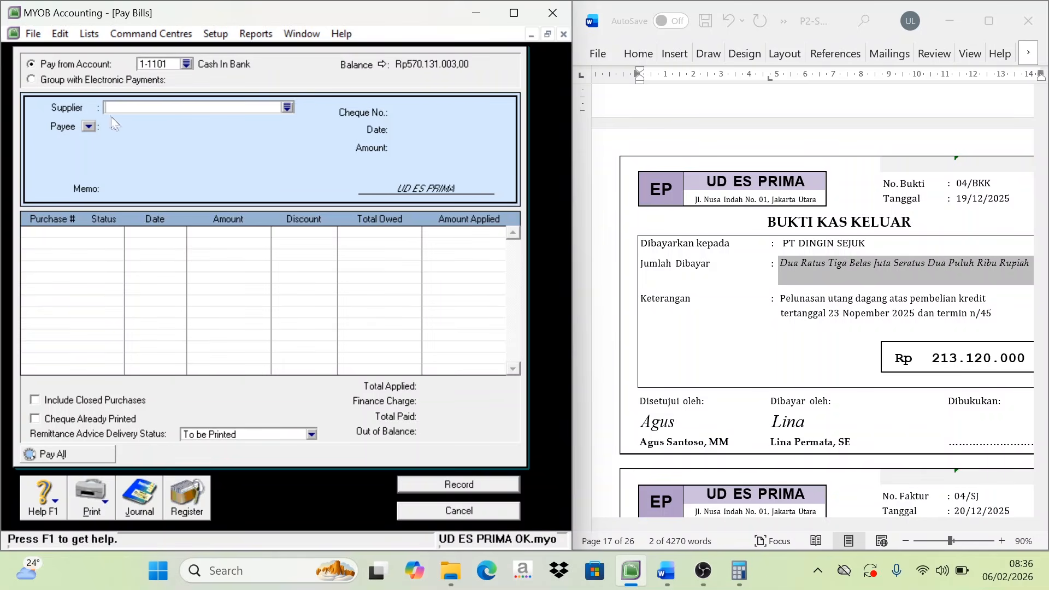
{"action": "left_click", "coordinate": [287, 107]}
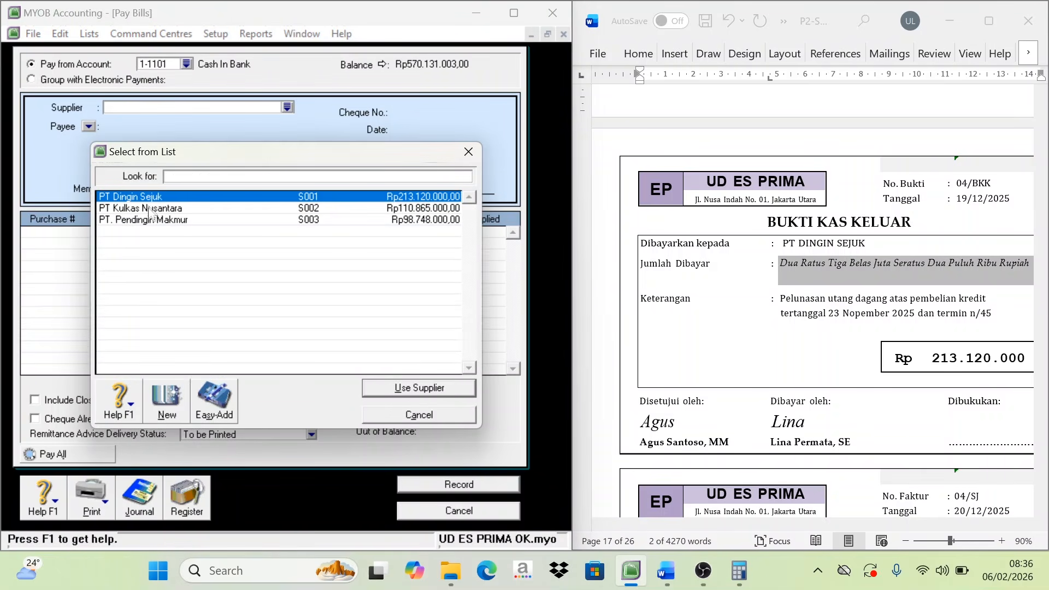
{"action": "left_click", "coordinate": [152, 201]}
{"action": "left_click", "coordinate": [421, 389]}
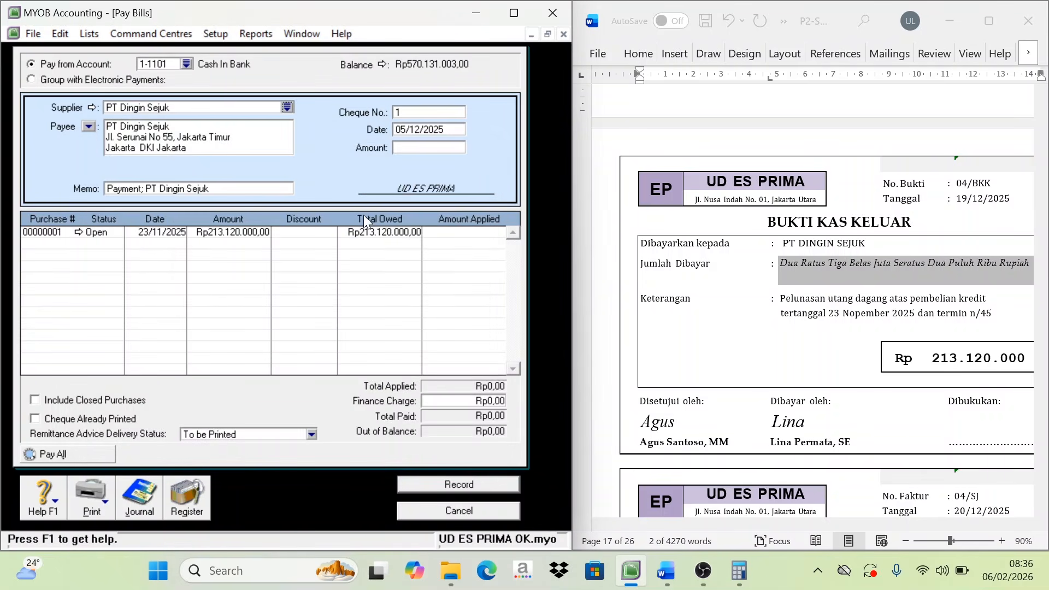
- Fill in the bill payment's cheque number as 04/BKK, its date as 19/12/2025 and its amount as 213.120.000
{"action": "left_click", "coordinate": [409, 115]}
{"action": "type", "text": "04/BKK"}
{"action": "key", "text": "Tab"}
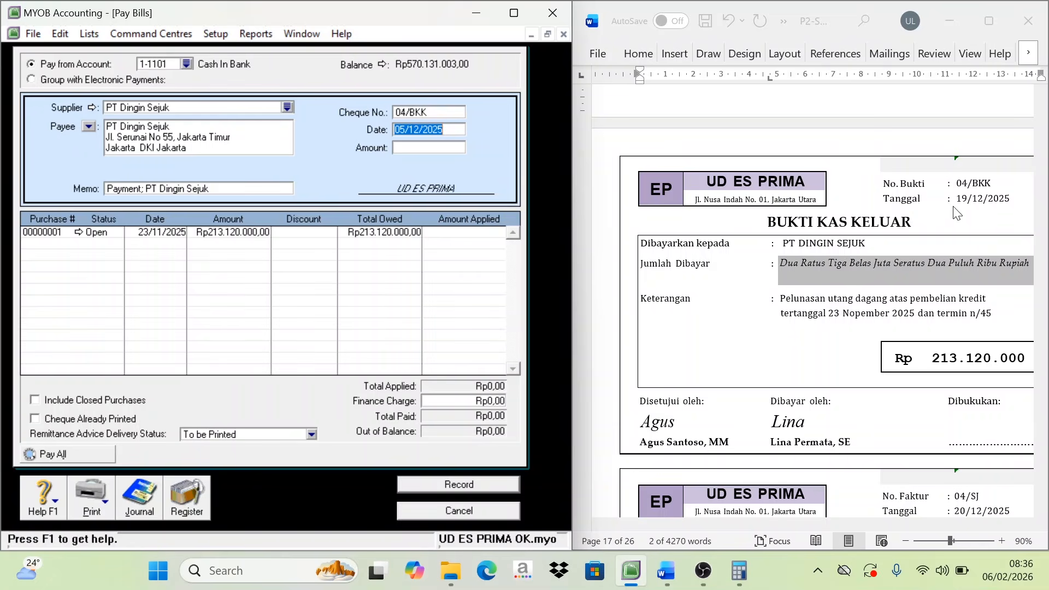
{"action": "type", "text": "19"}
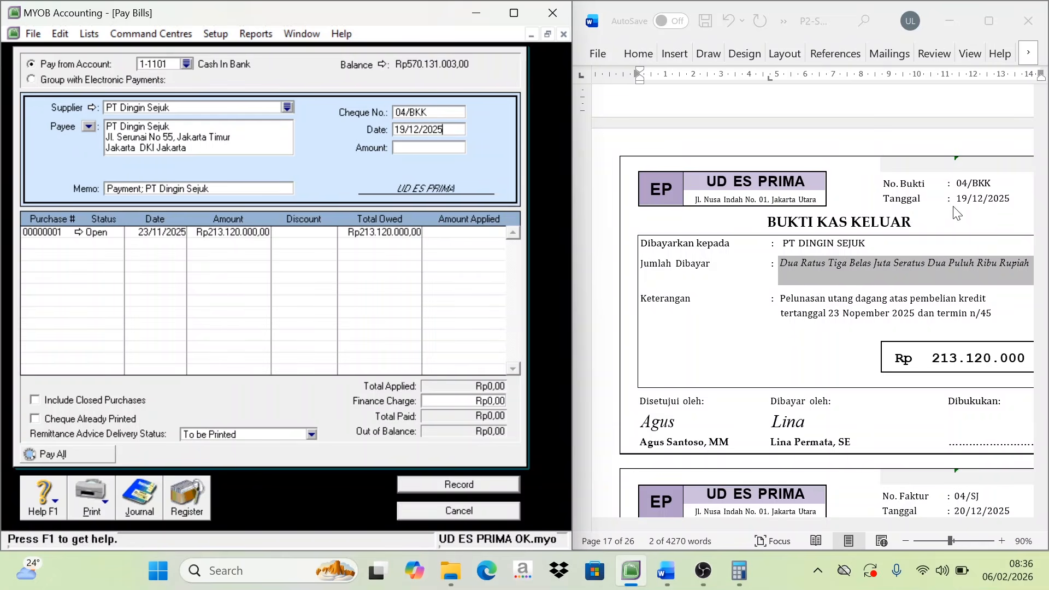
{"action": "key", "text": "Tab"}
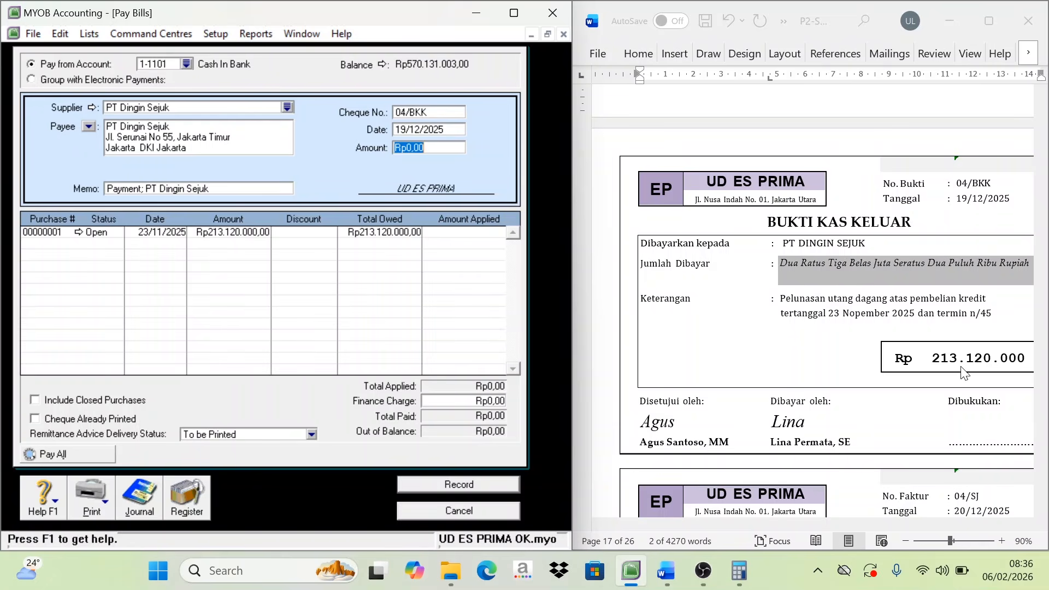
{"action": "type", "text": "213.120.00"}
- Apply the Rp213.120.000 to the 23/11/2025 purchase, record the payment and close the Pay Bills form
{"action": "left_click", "coordinate": [477, 237]}
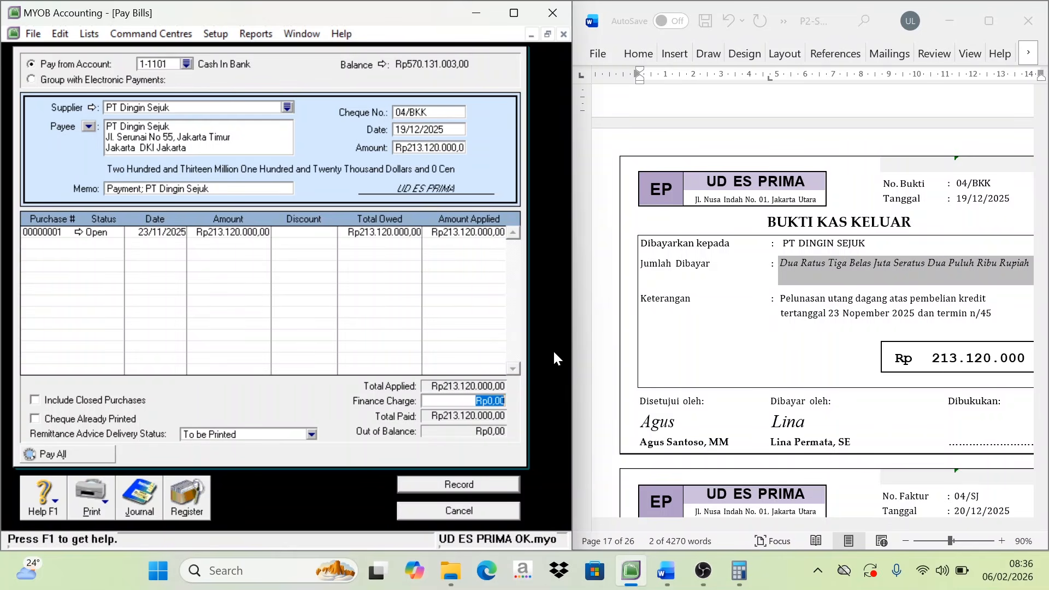
{"action": "left_click", "coordinate": [499, 483]}
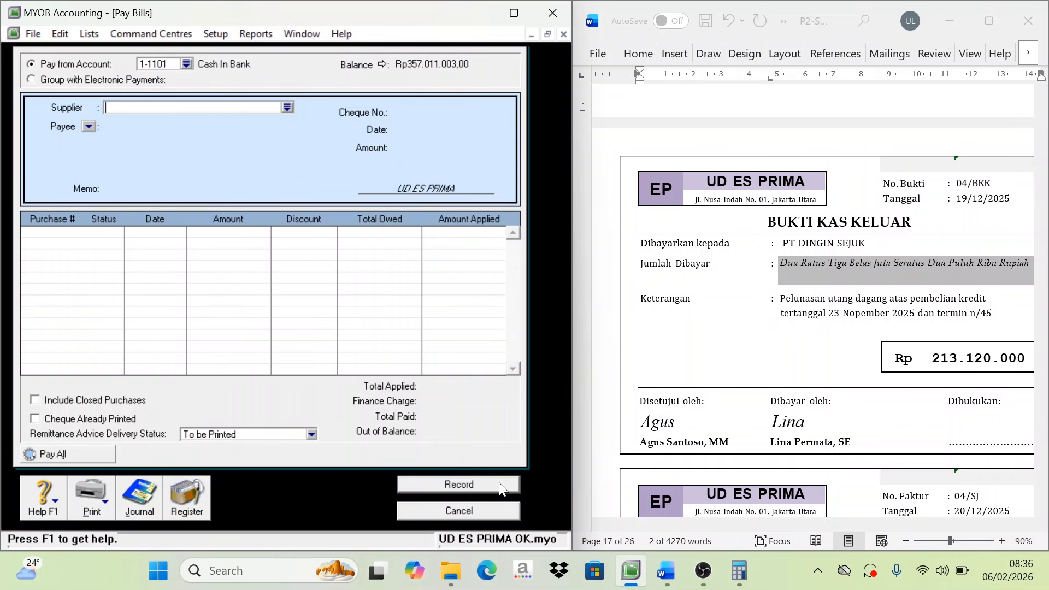
{"action": "left_click", "coordinate": [497, 510]}
- Bring up the Toko Arctiq invoice document, then start a new sales invoice for that customer numbered 04/SJ
{"action": "scroll", "coordinate": [791, 283], "scroll_direction": "down", "scroll_amount": 4}
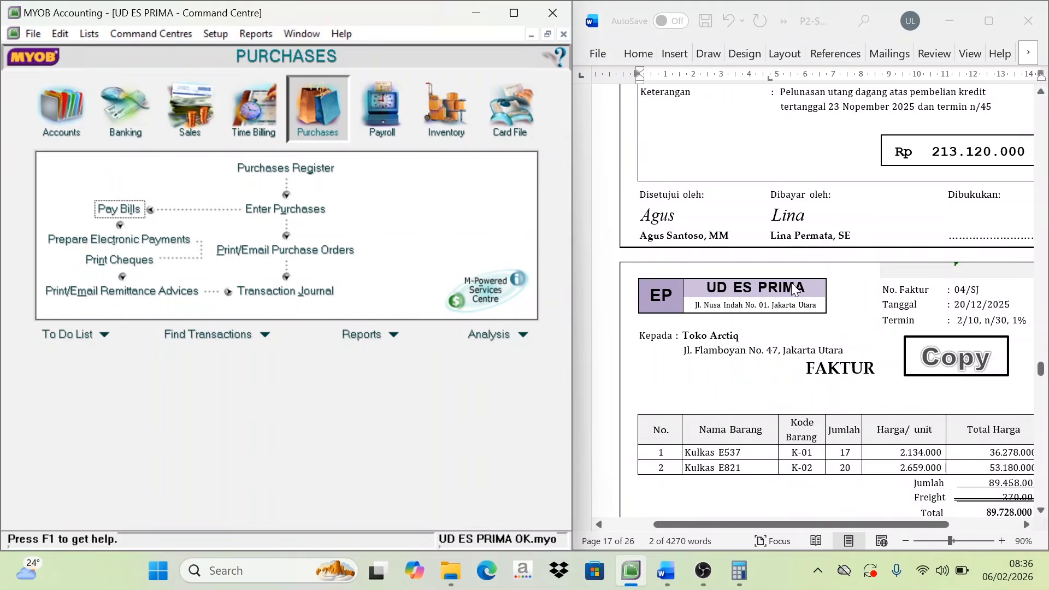
{"action": "scroll", "coordinate": [791, 282], "scroll_direction": "down", "scroll_amount": 3}
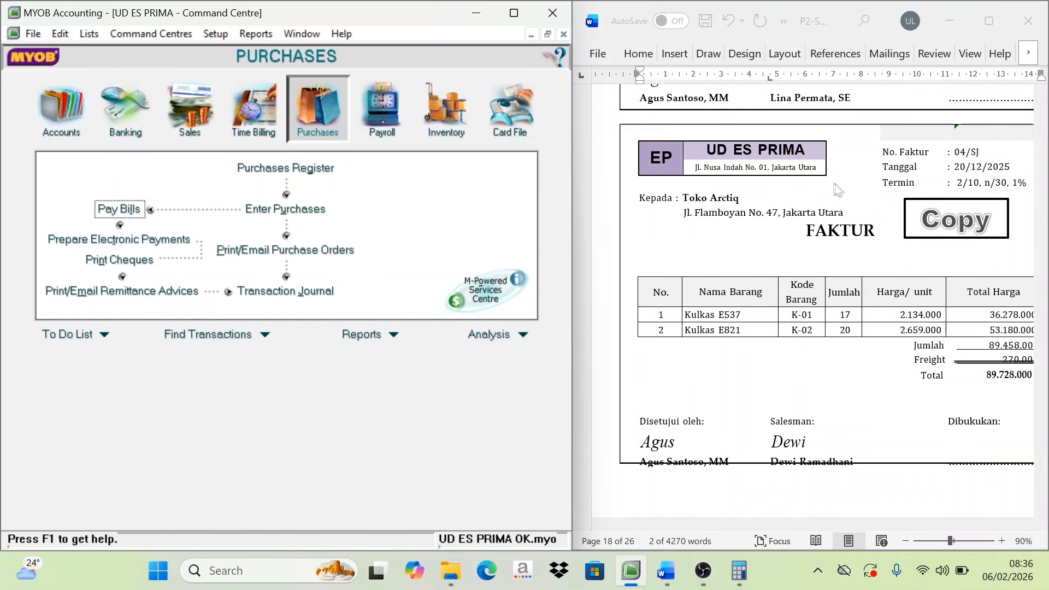
{"action": "left_click", "coordinate": [190, 124]}
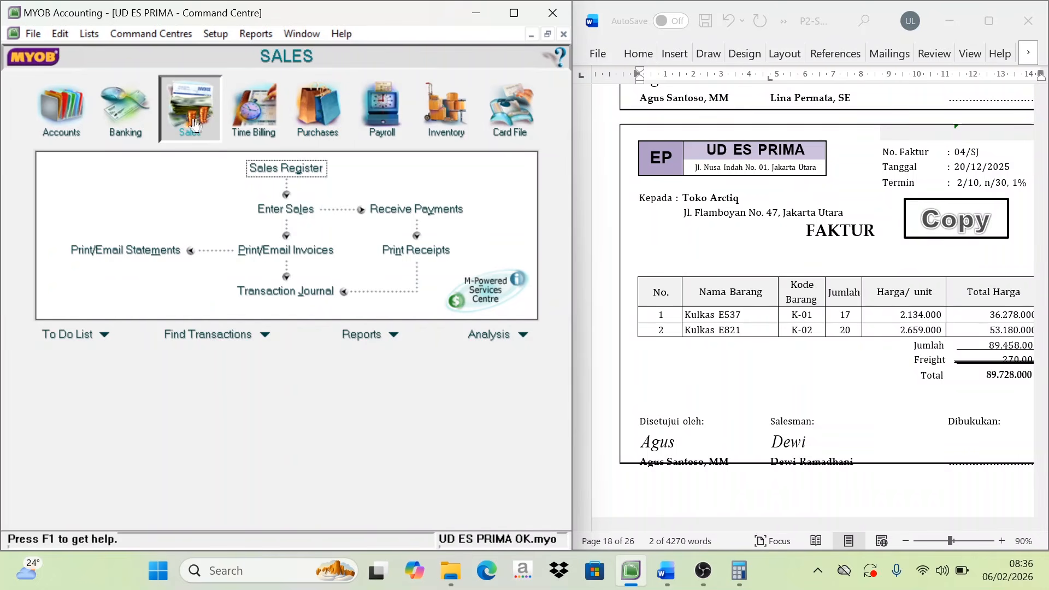
{"action": "left_click", "coordinate": [285, 209]}
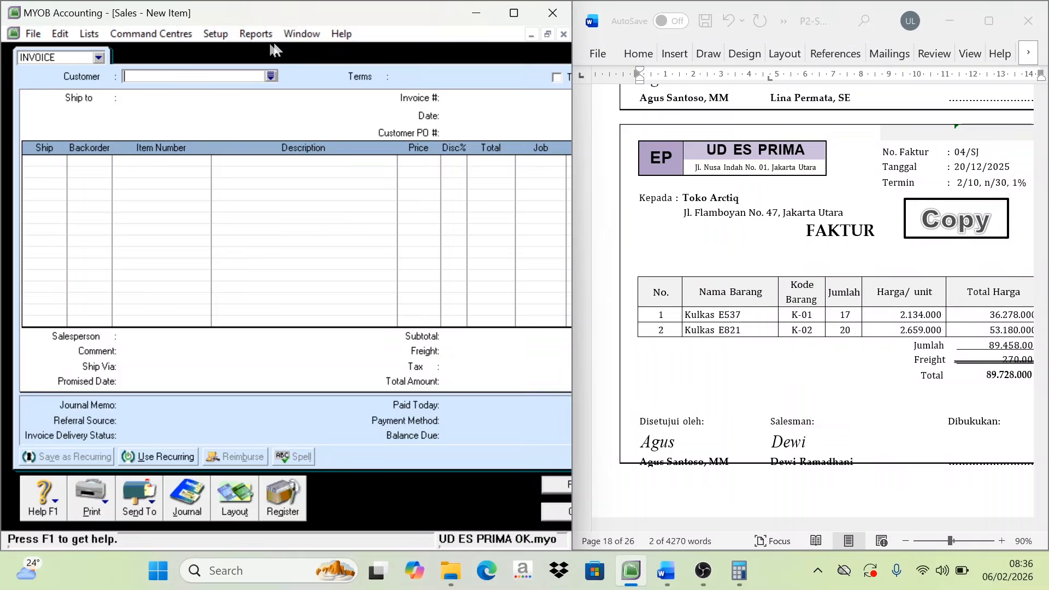
{"action": "left_click", "coordinate": [271, 76]}
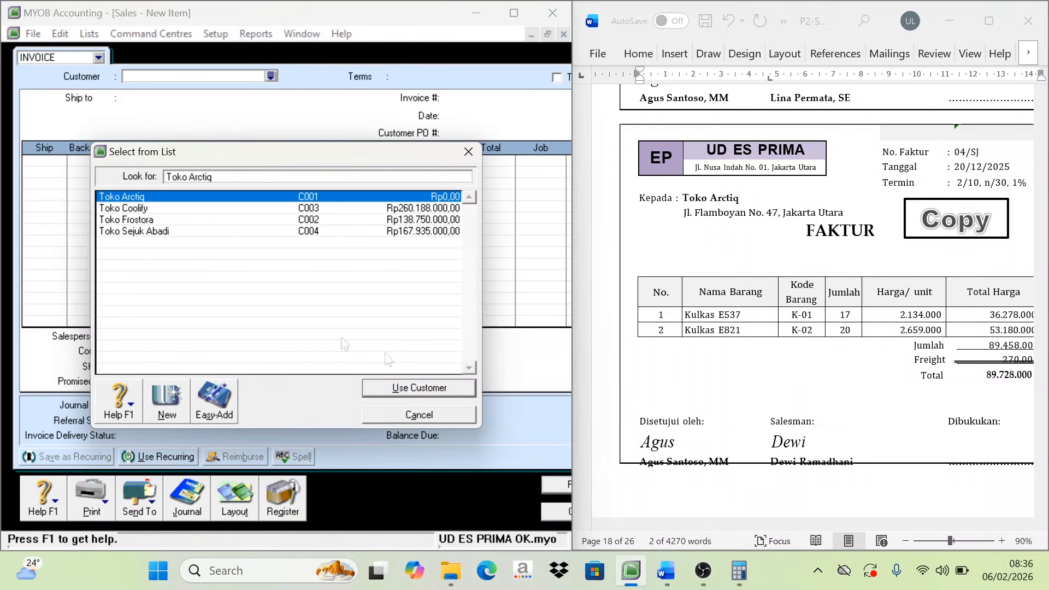
{"action": "left_click", "coordinate": [419, 387]}
{"action": "left_click", "coordinate": [463, 99]}
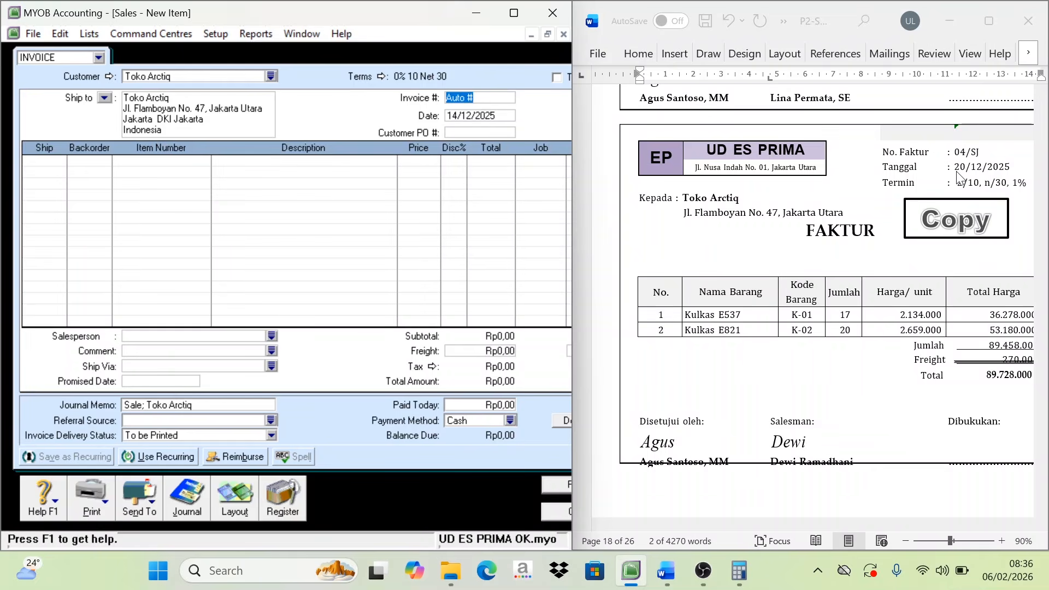
{"action": "type", "text": "04/SJ"}
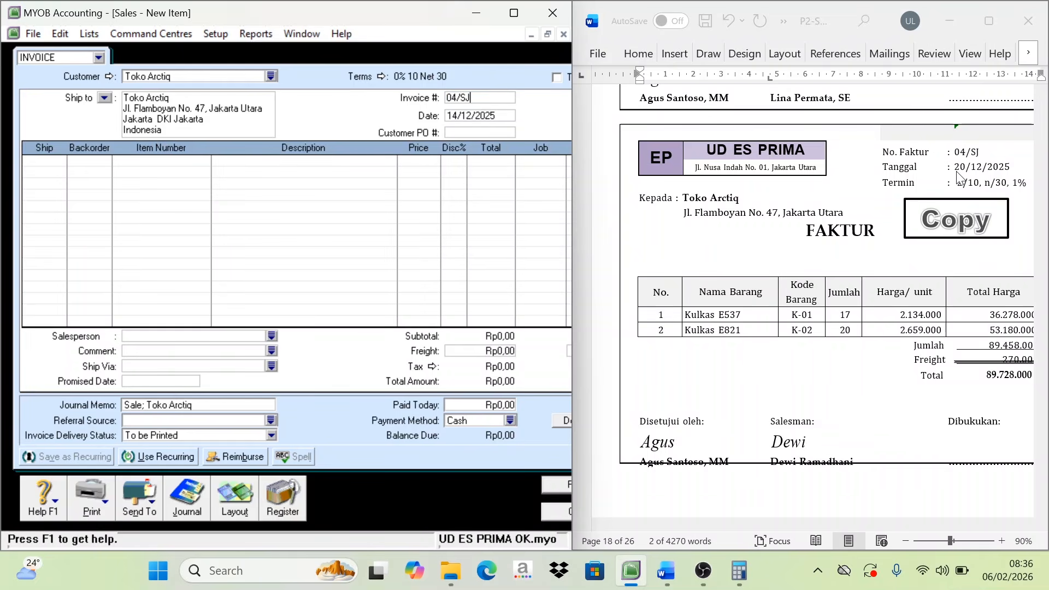
- Date the invoice 20/12/2025 and add a line for 17 units of item K-01 at a price of 2134000
{"action": "key", "text": "Tab"}
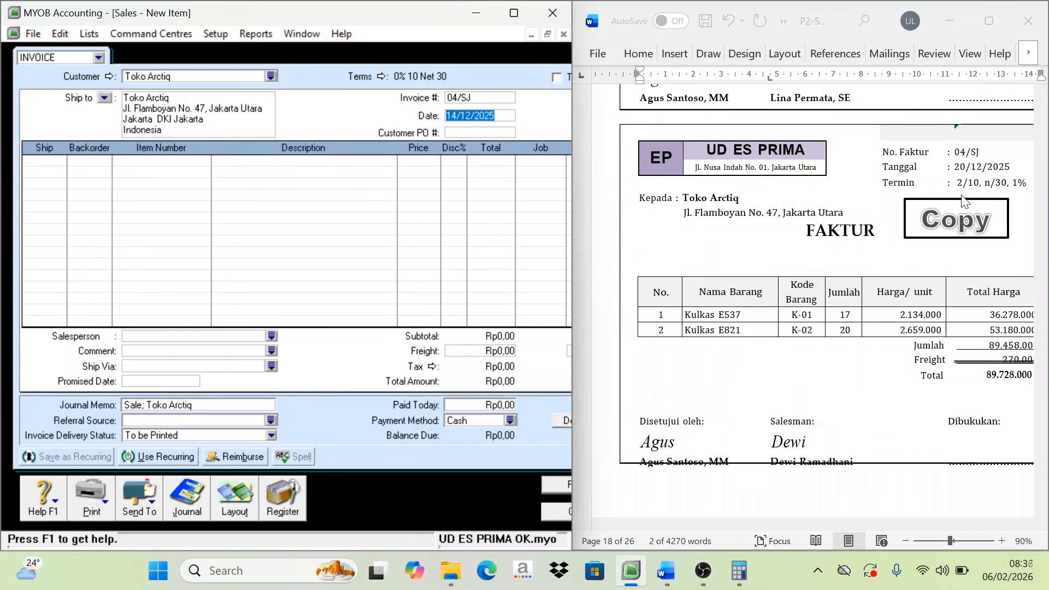
{"action": "type", "text": "20/12"}
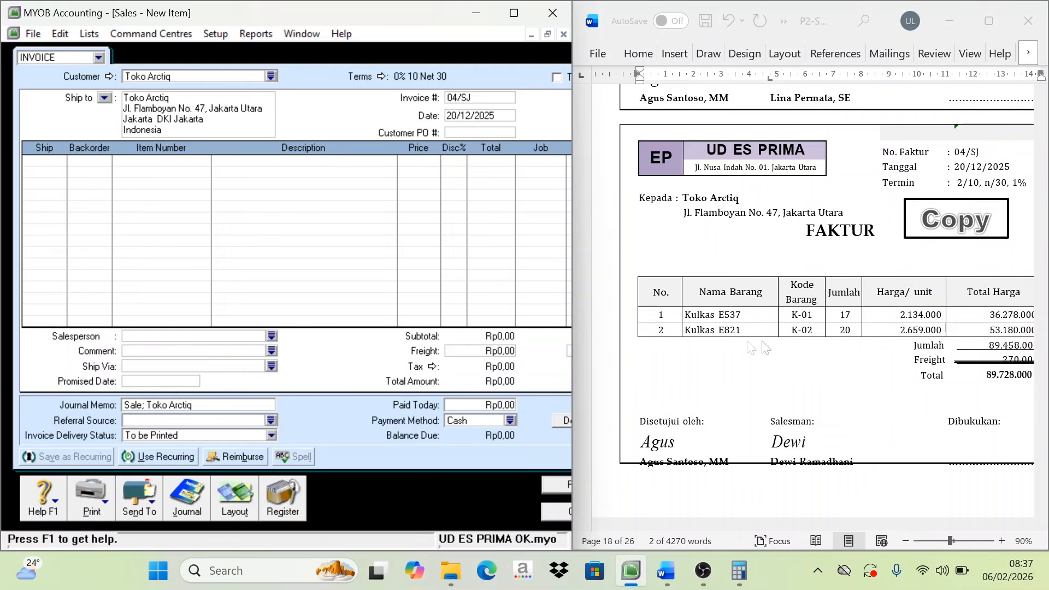
{"action": "left_click", "coordinate": [48, 161]}
{"action": "key", "text": "Tab"}
{"action": "type", "text": "K-01"}
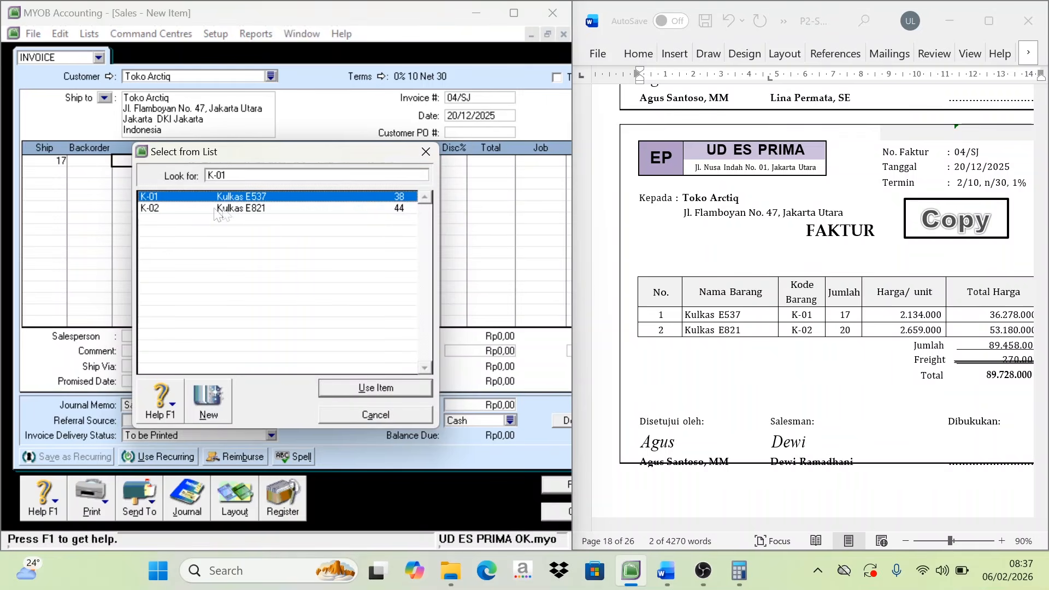
{"action": "double_click", "coordinate": [240, 198]}
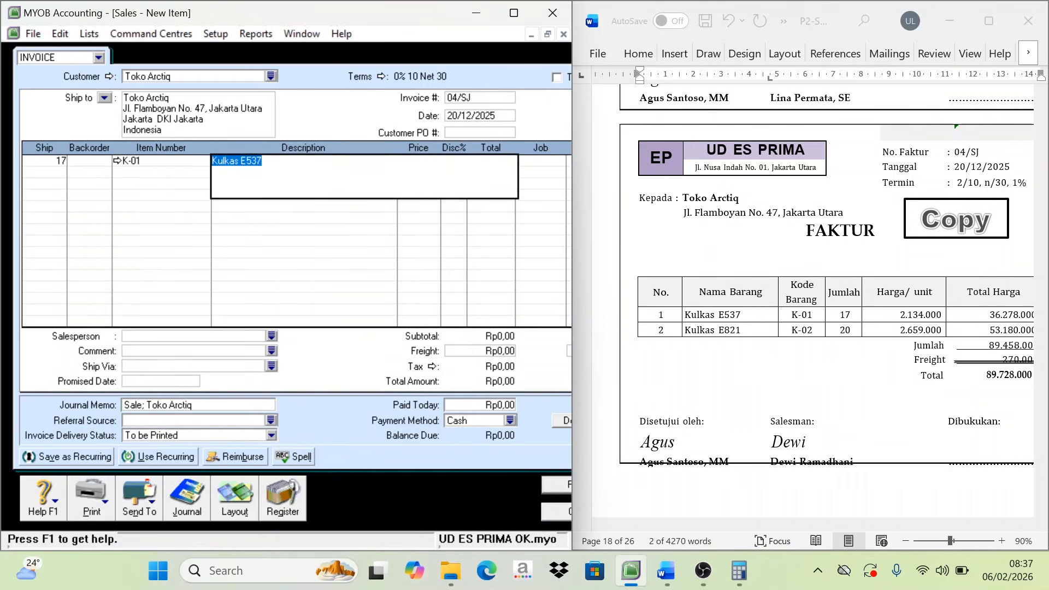
{"action": "key", "text": "Tab"}
{"action": "key", "text": "Tab"}
{"action": "left_click", "coordinate": [421, 162]}
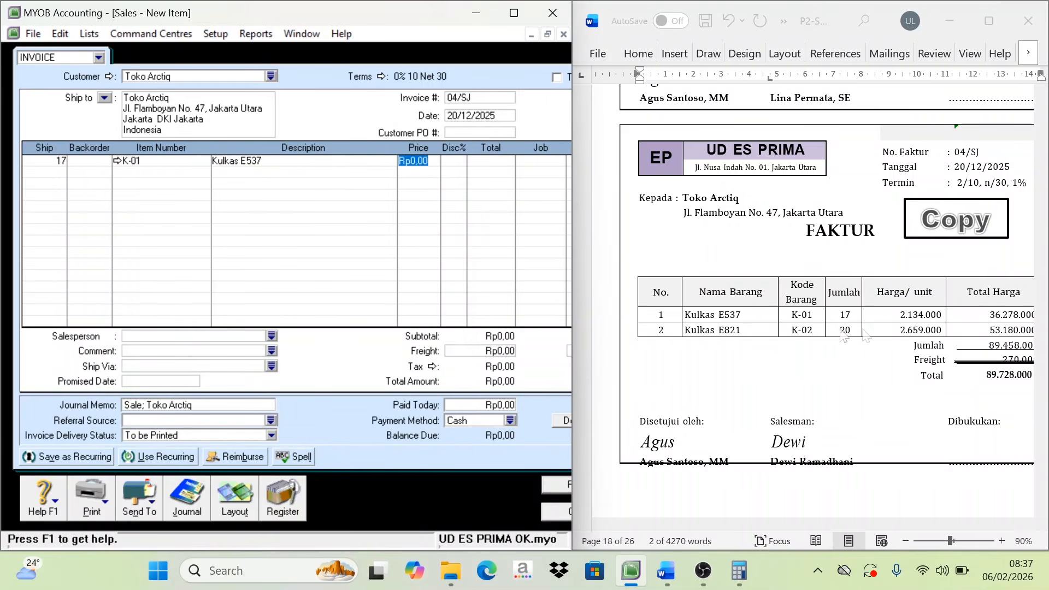
{"action": "type", "text": "2134000"}
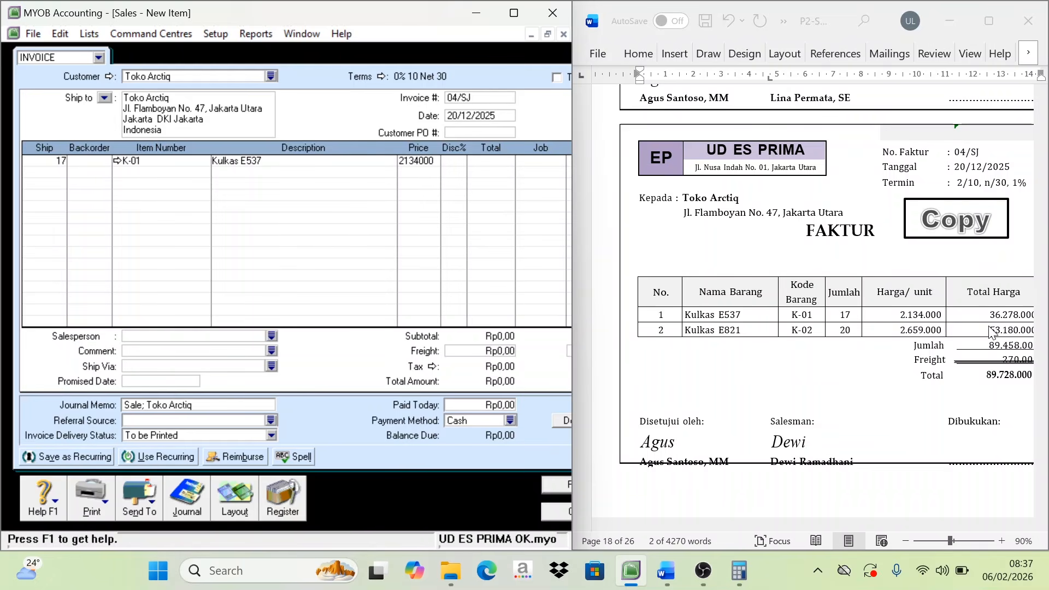
{"action": "key", "text": "Tab"}
- Add a second invoice line for 20 units of item K-02 at a price of 2659000
{"action": "left_click", "coordinate": [56, 173]}
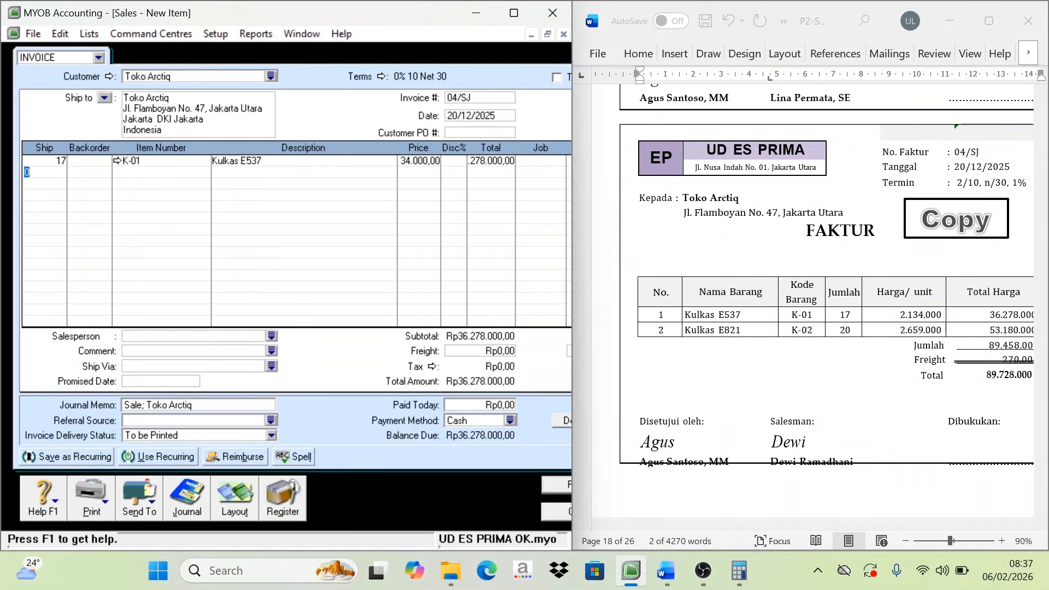
{"action": "key", "text": "Tab"}
{"action": "key", "text": "Tab"}
{"action": "key", "text": "Tab"}
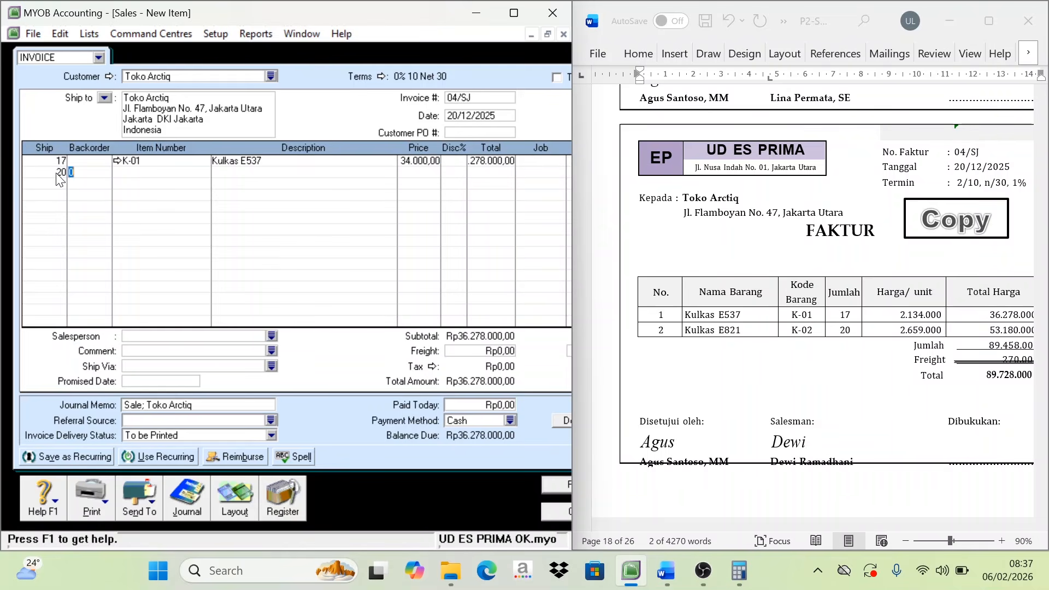
{"action": "double_click", "coordinate": [265, 210]}
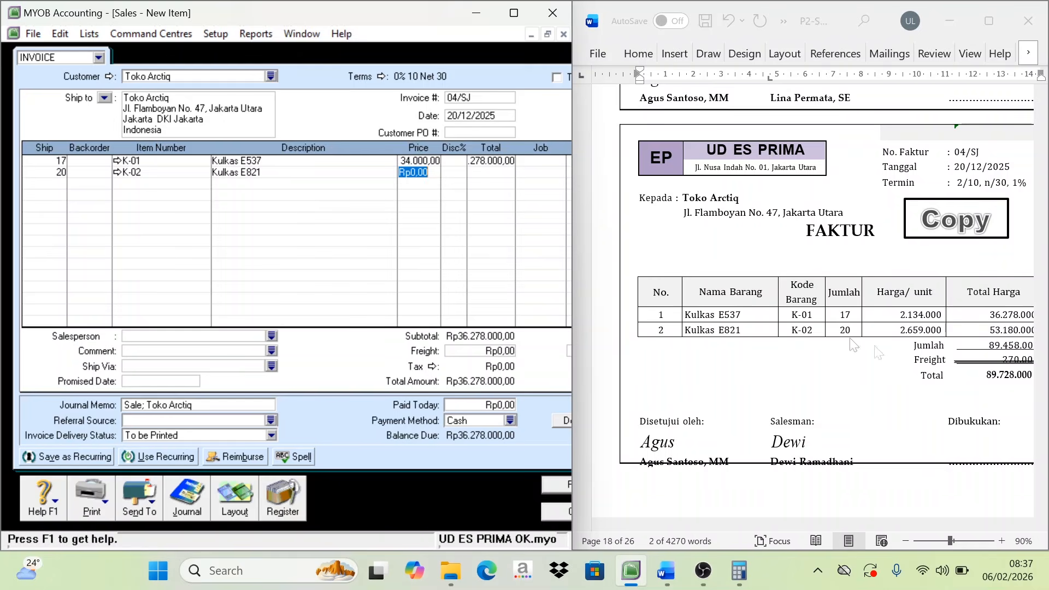
{"action": "type", "text": "2"}
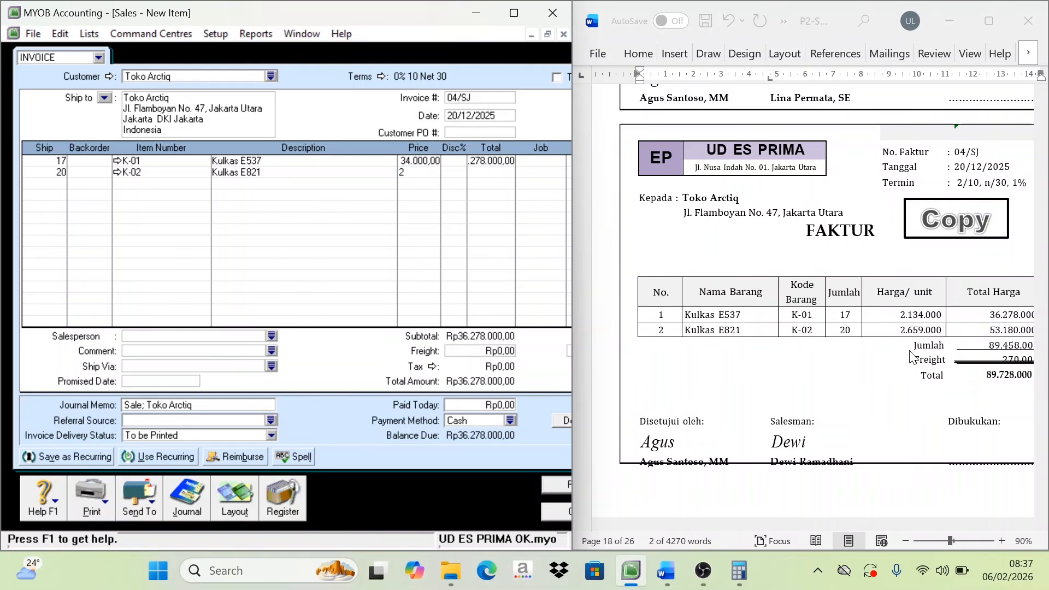
{"action": "type", "text": "659000"}
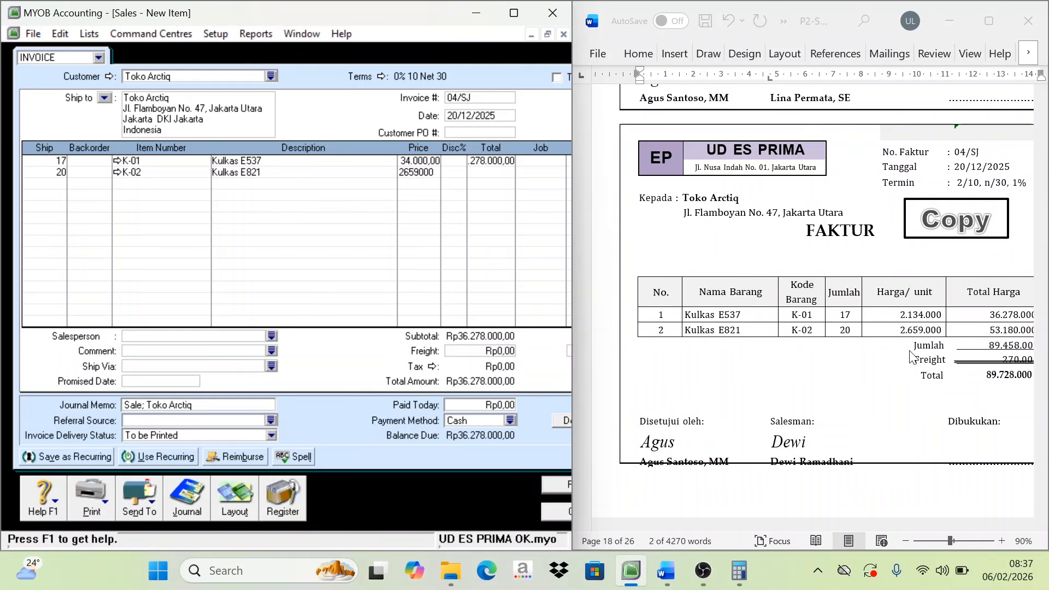
{"action": "key", "text": "Tab"}
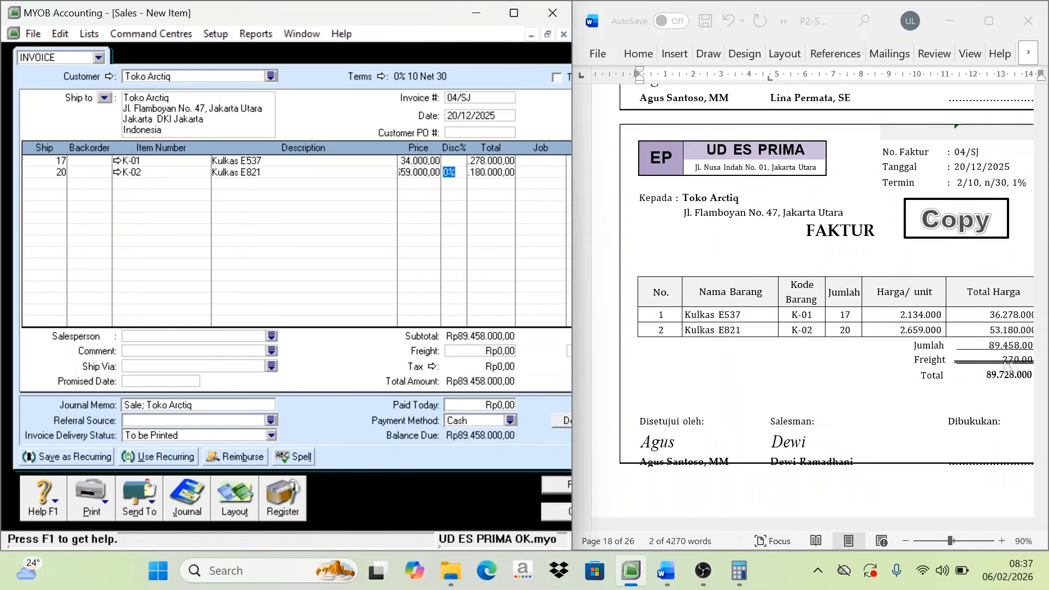
- Set the freight to Rp270.000 and record the Toko Arctiq invoice, returning to the Sales command centre
{"action": "left_click", "coordinate": [499, 353]}
{"action": "type", "text": "270.000"}
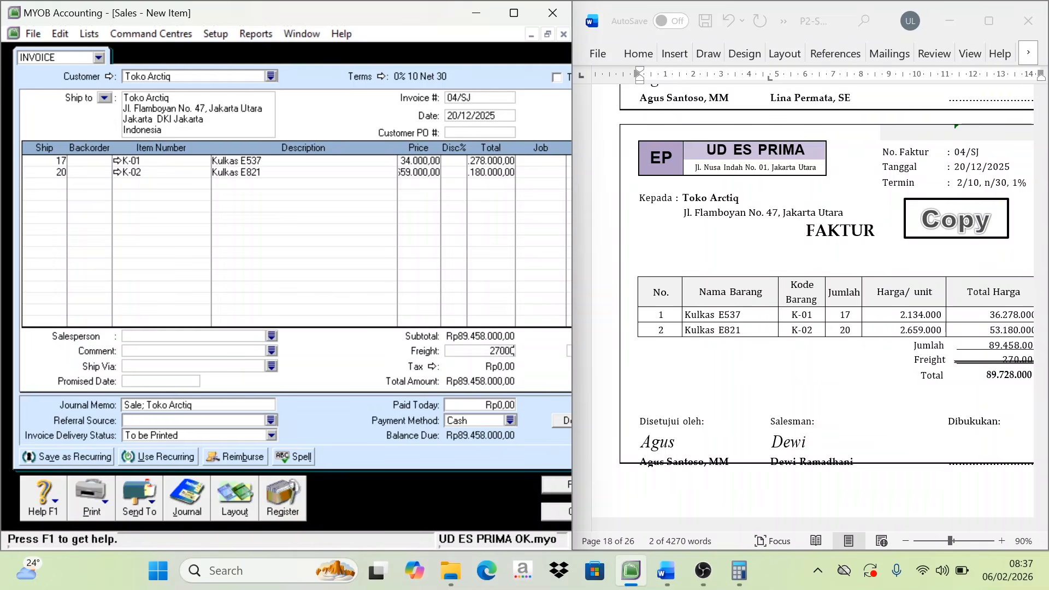
{"action": "key", "text": "Tab"}
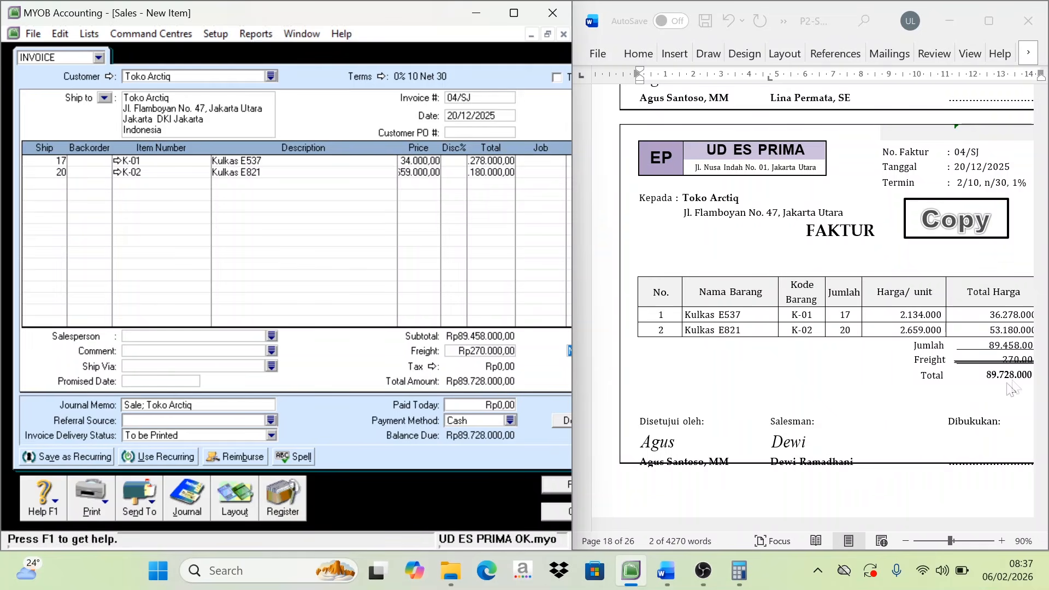
{"action": "left_click", "coordinate": [566, 485]}
{"action": "left_click", "coordinate": [658, 306]}
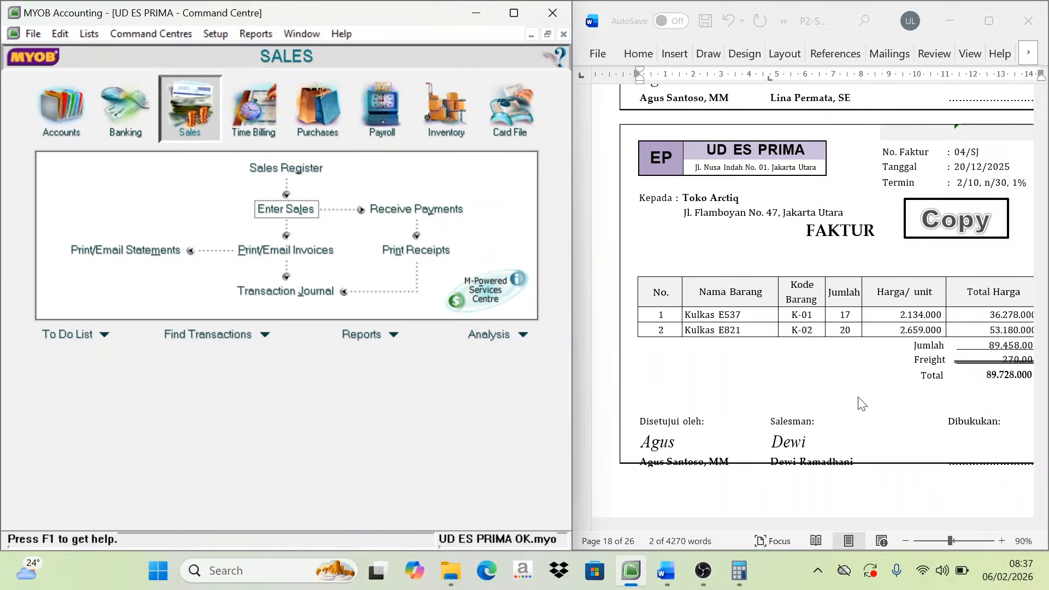
- Bring up cash receipt 03/BKM and start a Receive Payments entry for customer Toko Coolify
{"action": "scroll", "coordinate": [859, 403], "scroll_direction": "down", "scroll_amount": 5}
{"action": "scroll", "coordinate": [868, 442], "scroll_direction": "down", "scroll_amount": 3}
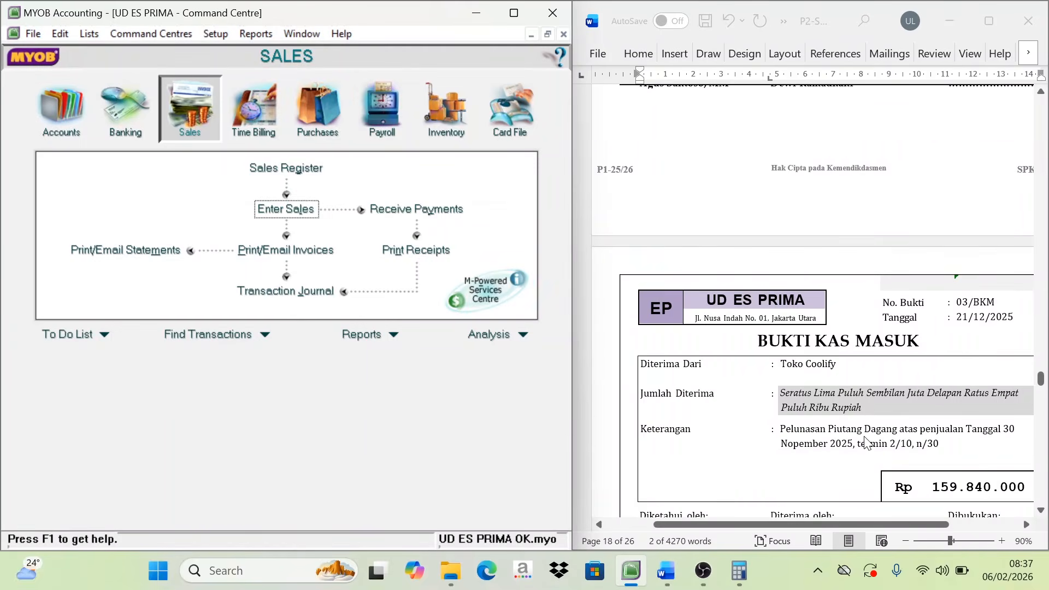
{"action": "scroll", "coordinate": [867, 442], "scroll_direction": "down", "scroll_amount": 1}
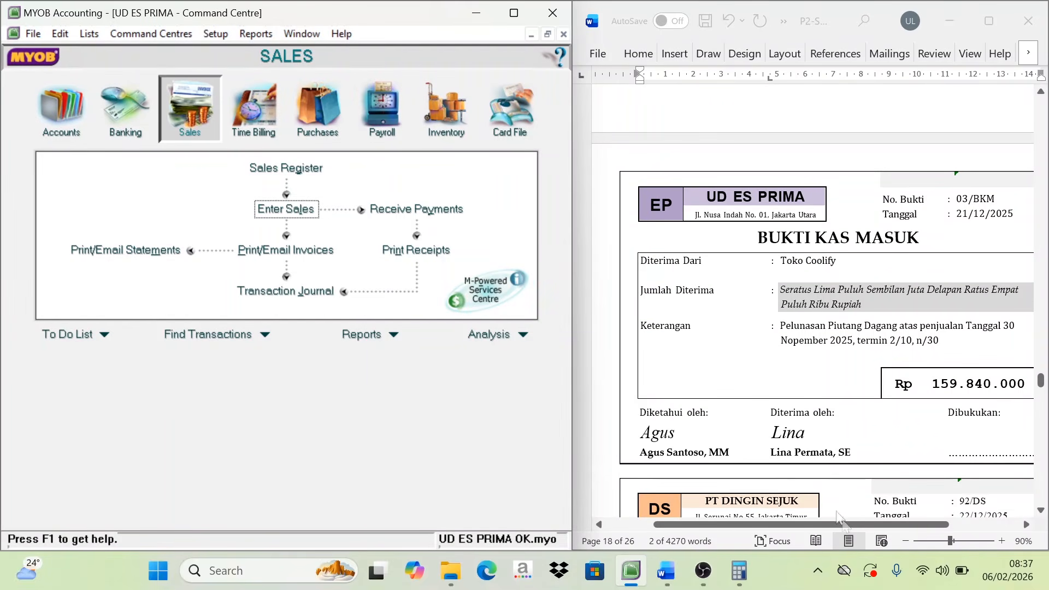
{"action": "mouse_move", "coordinate": [852, 523]}
{"action": "left_mouse_down"}
{"action": "mouse_move", "coordinate": [876, 523]}
{"action": "mouse_move", "coordinate": [859, 523]}
{"action": "left_mouse_up"}
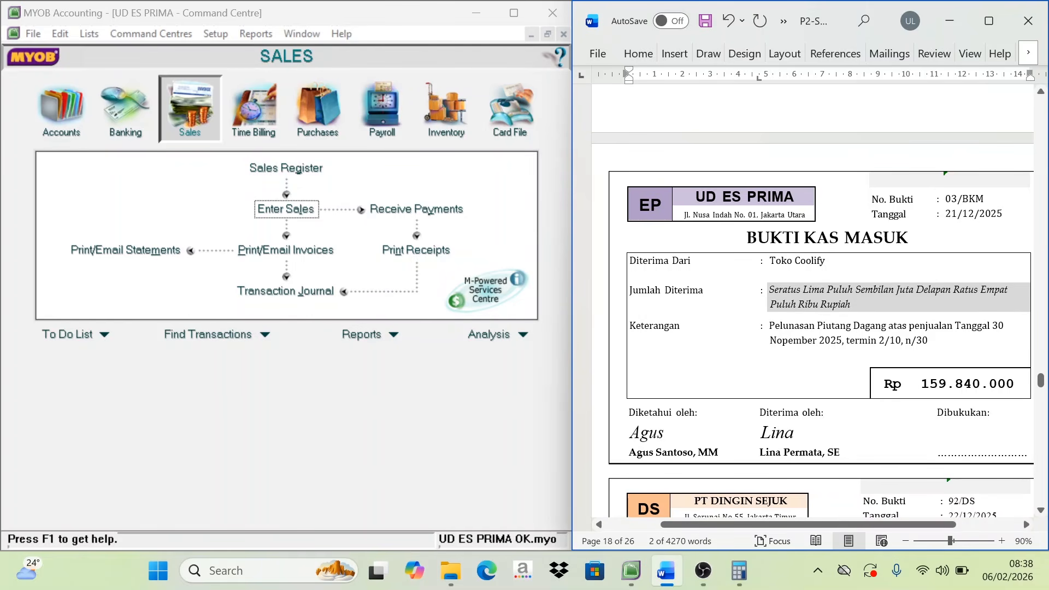
{"action": "left_click", "coordinate": [426, 213]}
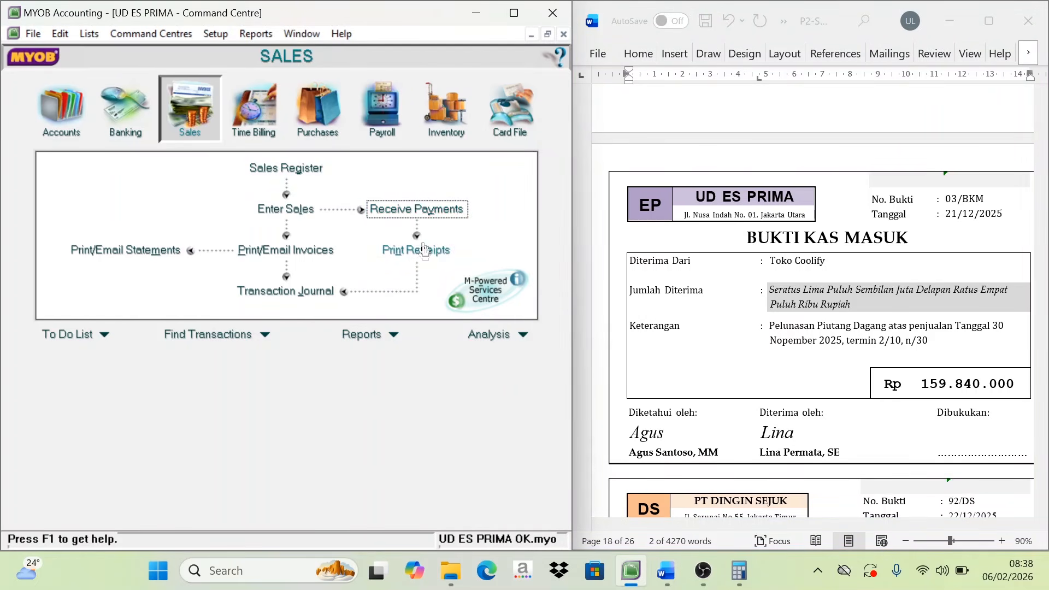
{"action": "left_click", "coordinate": [402, 210]}
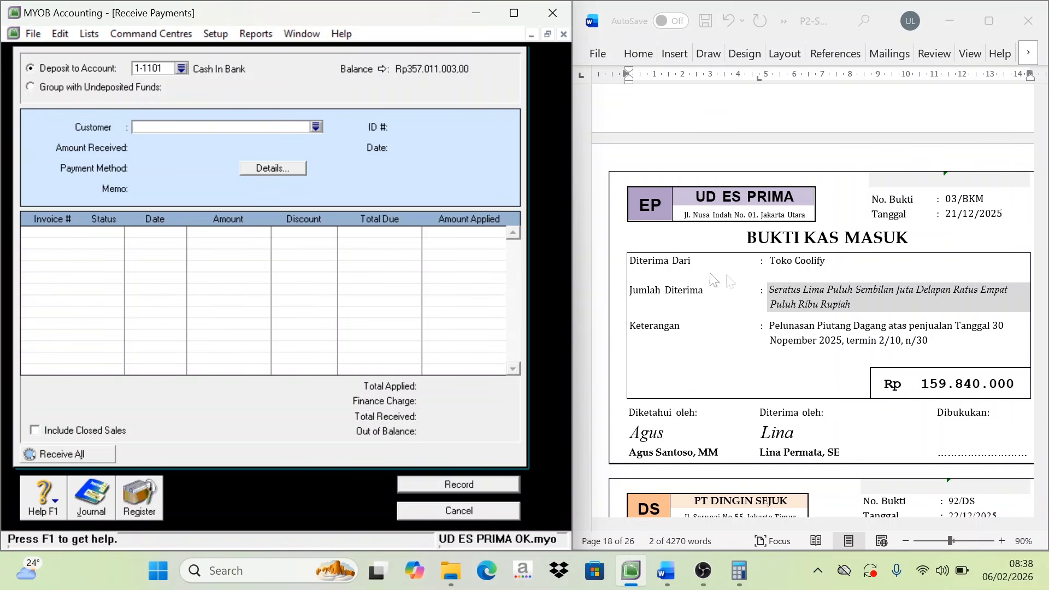
{"action": "left_click", "coordinate": [315, 127]}
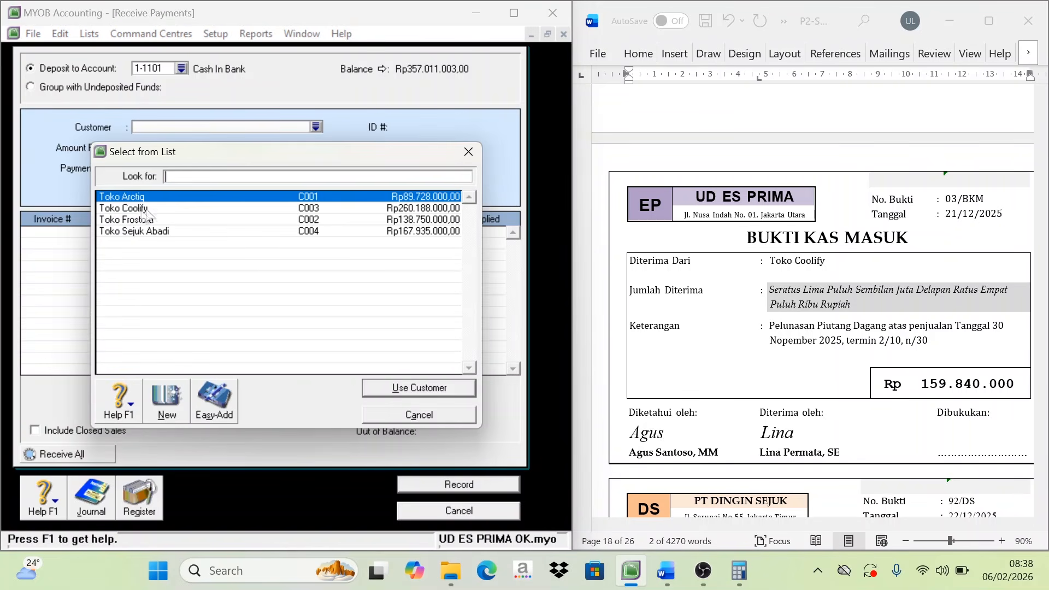
{"action": "left_click", "coordinate": [139, 207]}
{"action": "left_click", "coordinate": [440, 389]}
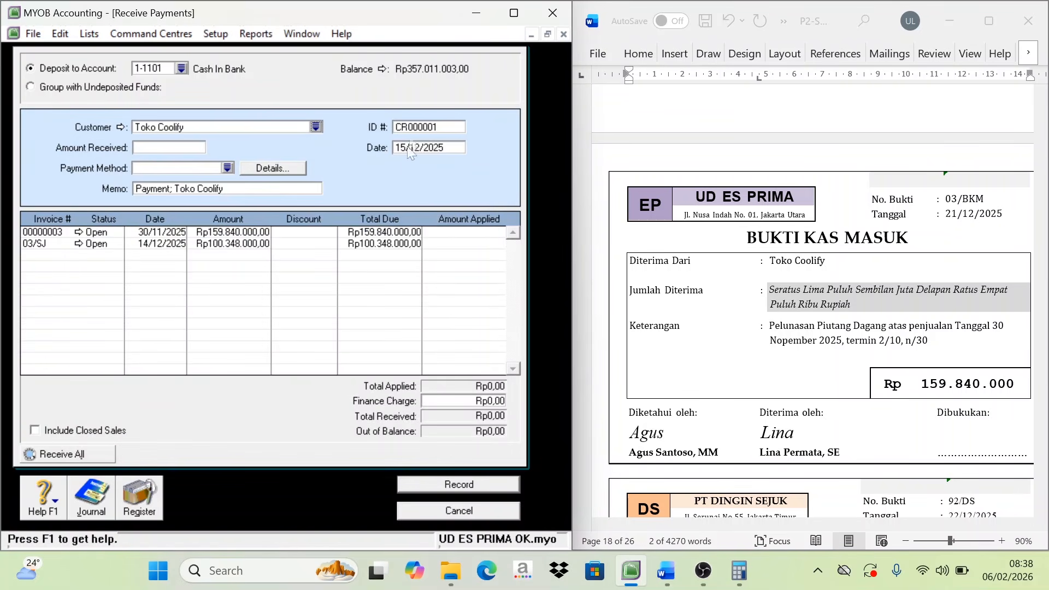
- Fill in the customer payment's ID as 03/BKM, its date as 21/12/2025 and its amount received as 159840000
{"action": "type", "text": "03/BKM"}
{"action": "key", "text": "Tab"}
{"action": "type", "text": "21"}
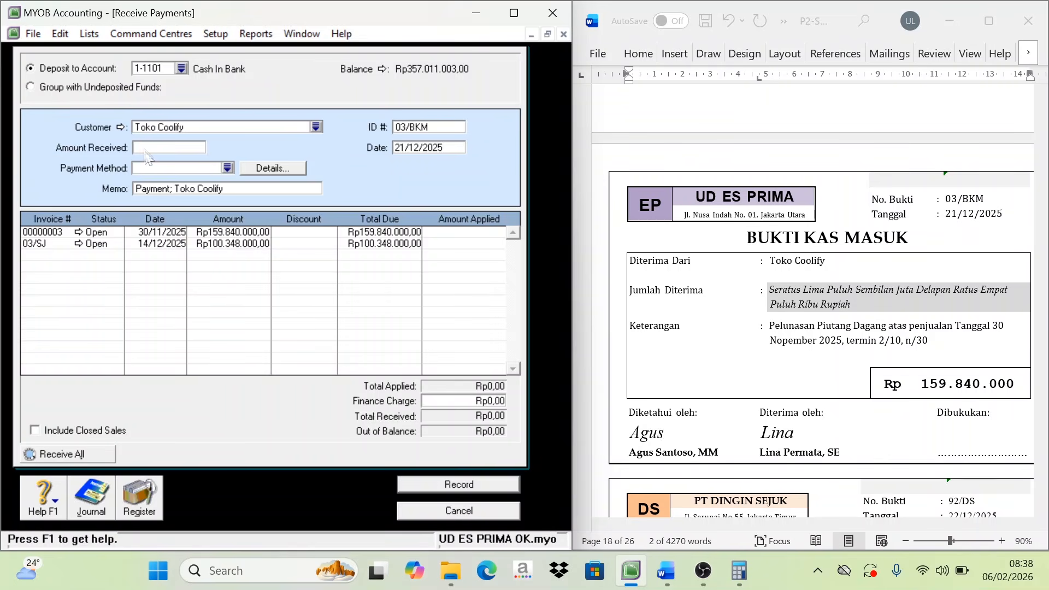
{"action": "left_click", "coordinate": [146, 152]}
{"action": "type", "text": "159840000"}
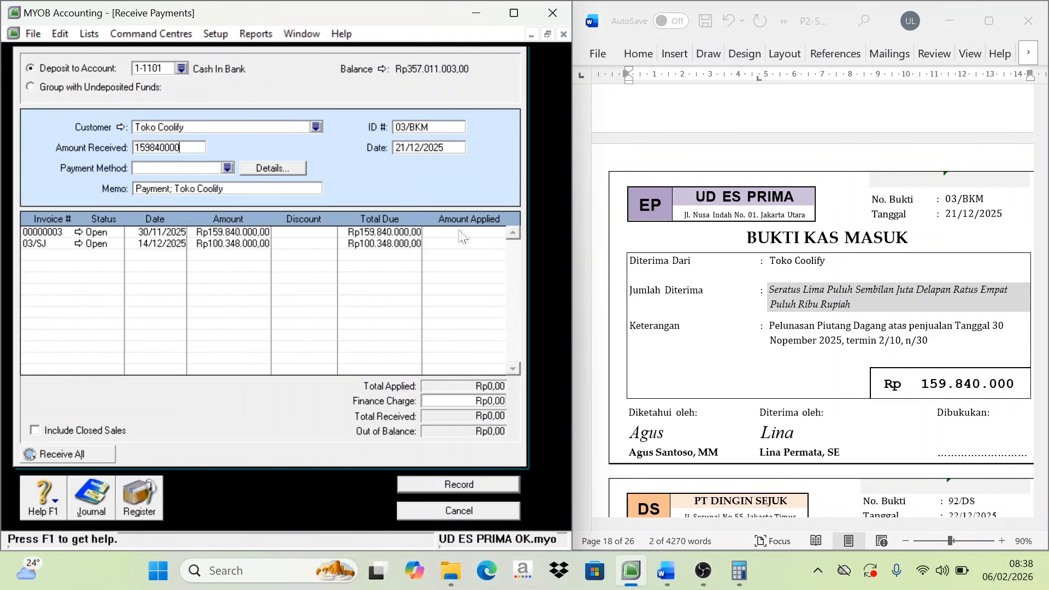
- Apply the Rp159.840.000 to the 30/11/2025 invoice, record the payment and close the Receive Payments form
{"action": "left_click", "coordinate": [480, 233]}
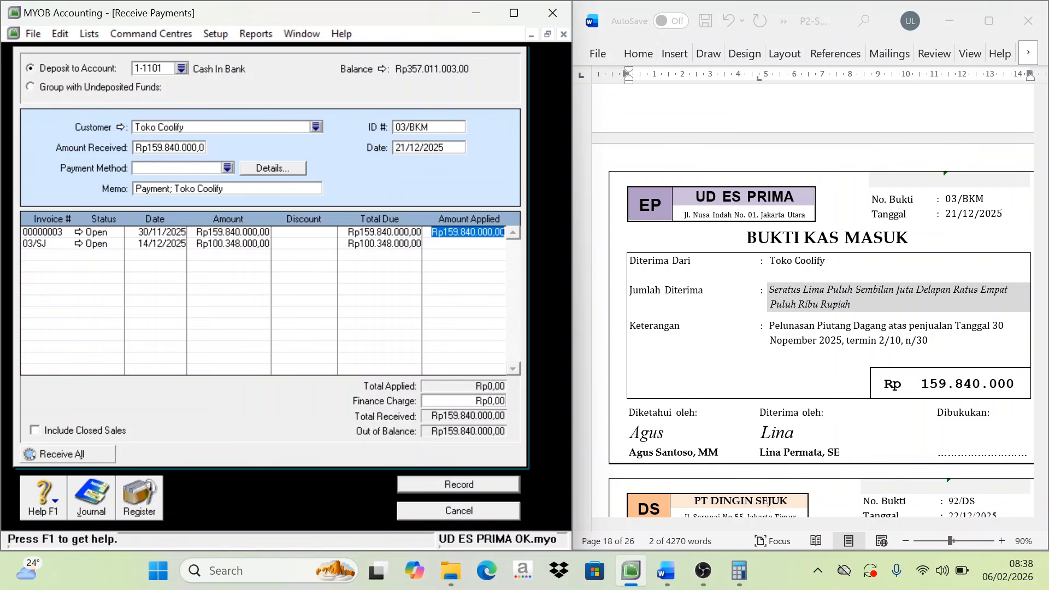
{"action": "key", "text": "Tab"}
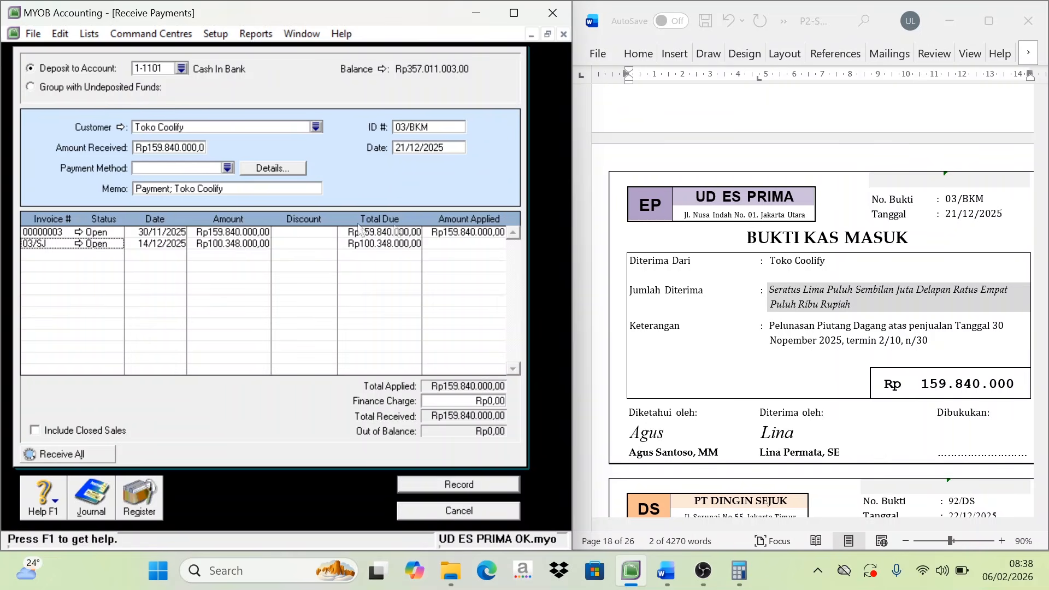
{"action": "left_click", "coordinate": [494, 487]}
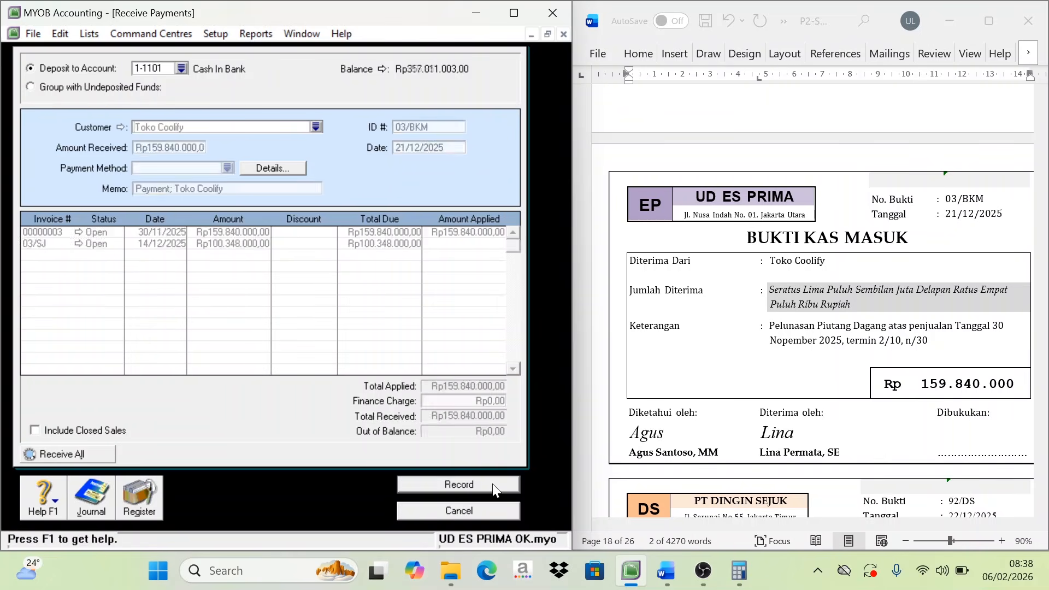
{"action": "left_click", "coordinate": [491, 511]}
- Bring up the PT Dingin Sejuk invoice document and start a new purchase bill for that supplier
{"action": "scroll", "coordinate": [841, 299], "scroll_direction": "down", "scroll_amount": 3}
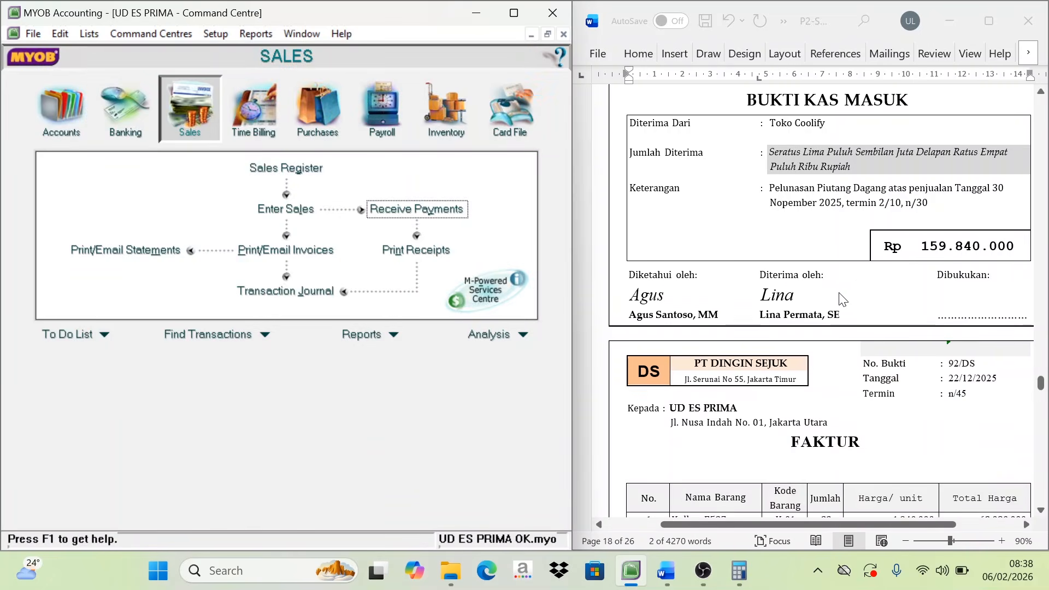
{"action": "scroll", "coordinate": [842, 299], "scroll_direction": "down", "scroll_amount": 2}
{"action": "scroll", "coordinate": [846, 306], "scroll_direction": "down", "scroll_amount": 2}
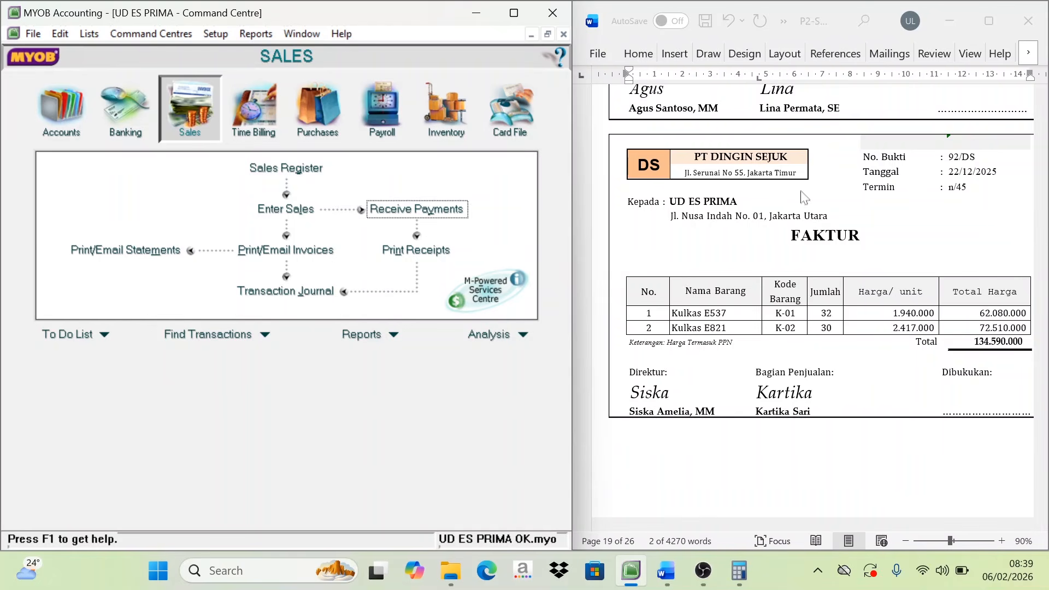
{"action": "left_click", "coordinate": [314, 109]}
{"action": "left_click", "coordinate": [286, 208]}
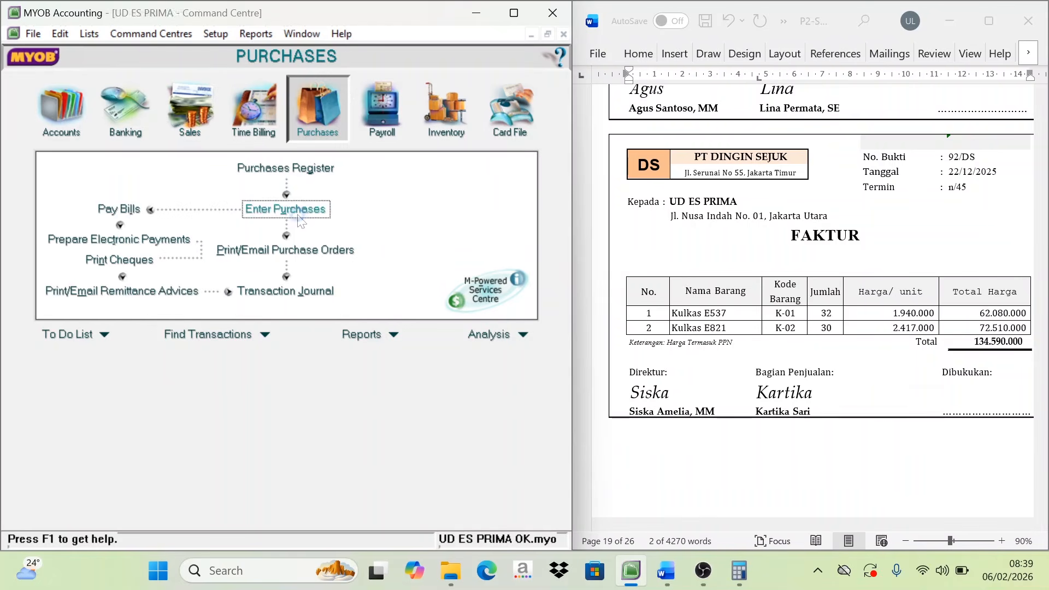
{"action": "left_click", "coordinate": [271, 77]}
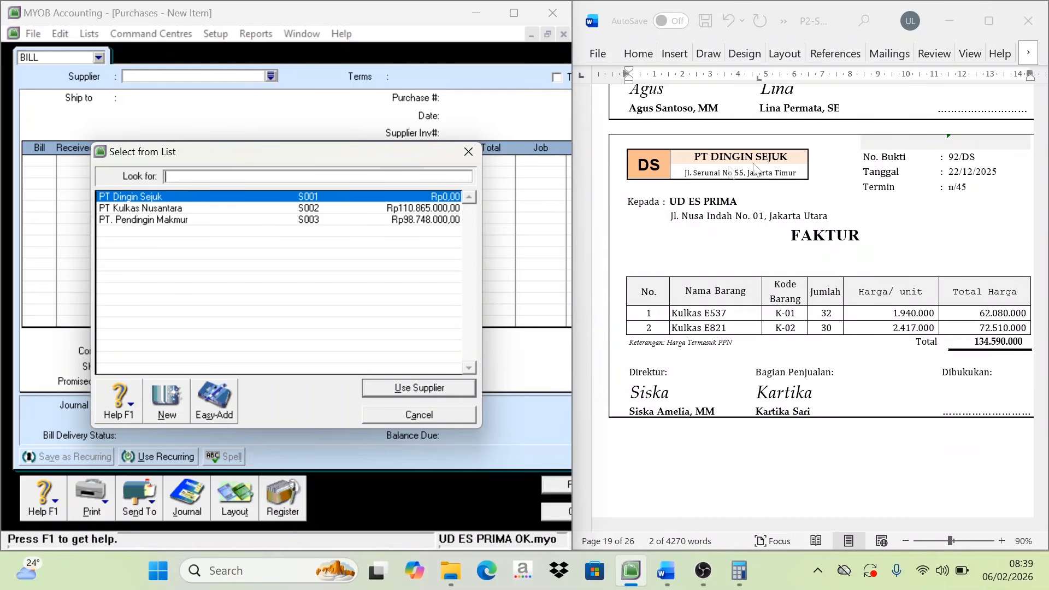
{"action": "left_click", "coordinate": [401, 392]}
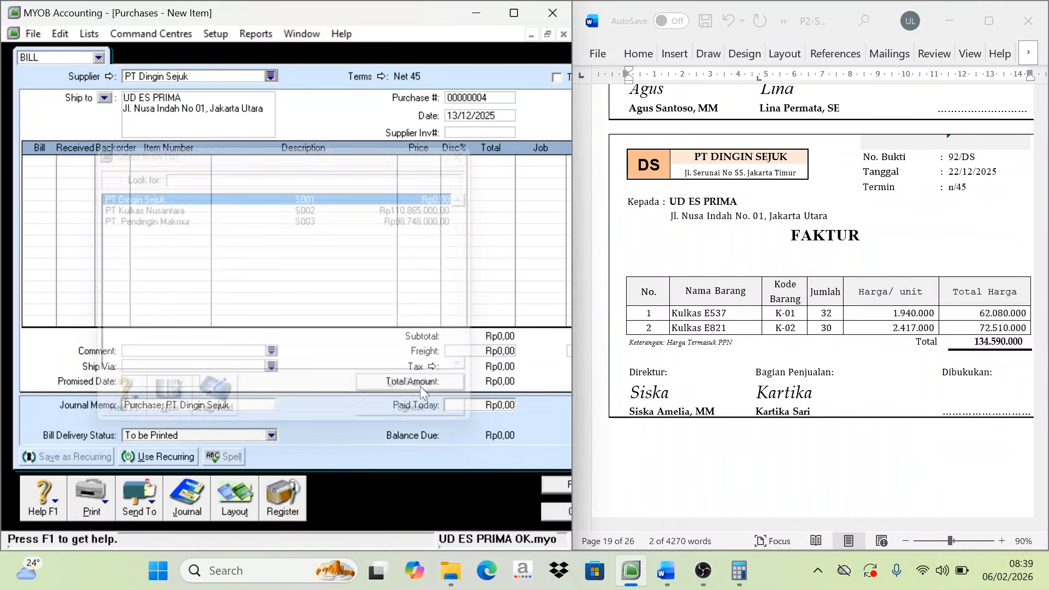
- Set the bill's purchase number to 92/DS and its date to 22/12/2025
{"action": "left_click", "coordinate": [481, 99]}
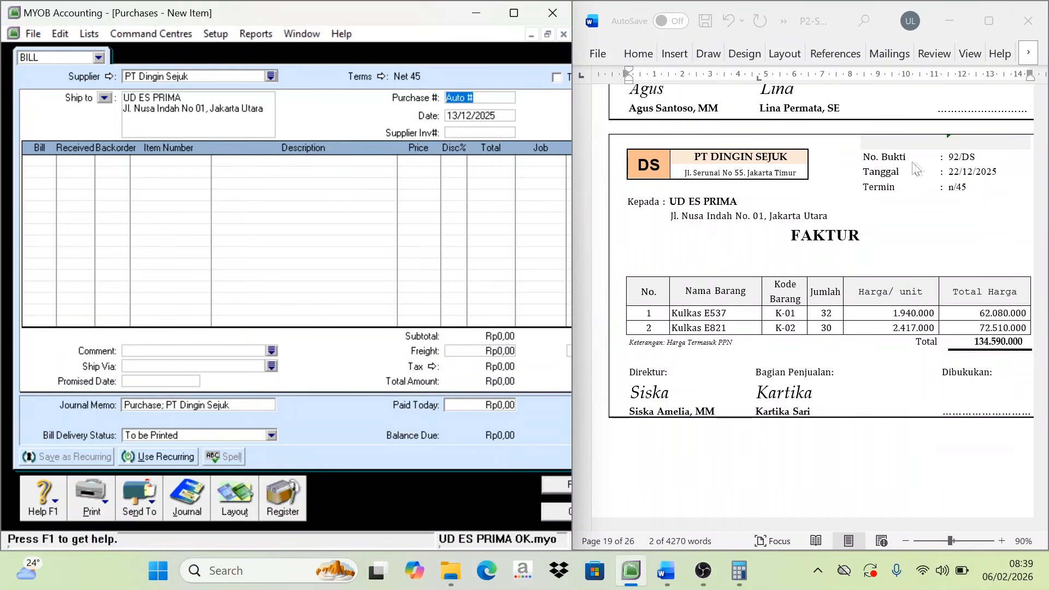
{"action": "type", "text": "92/DS"}
{"action": "key", "text": "Tab"}
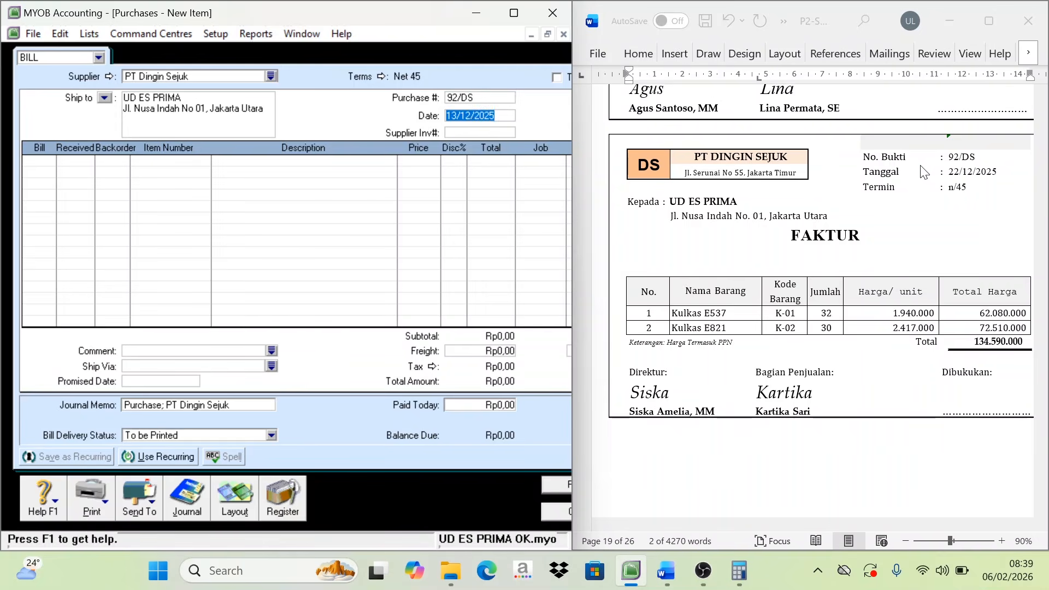
{"action": "type", "text": "22"}
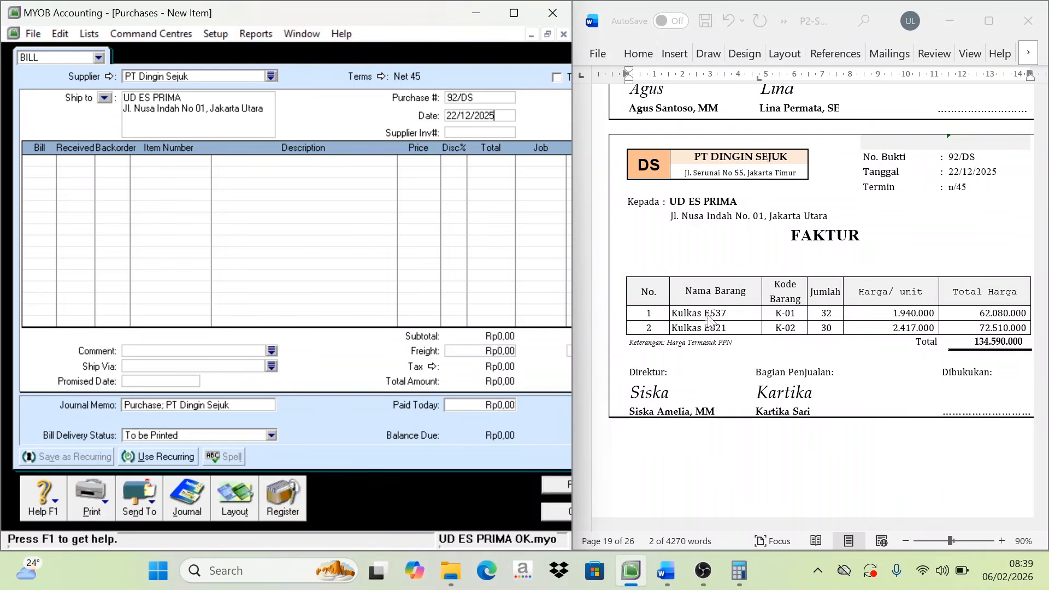
- Enter 32 units of item K-01 (Kulkas E537) as the bill's first line
{"action": "left_click", "coordinate": [42, 164]}
{"action": "type", "text": "32"}
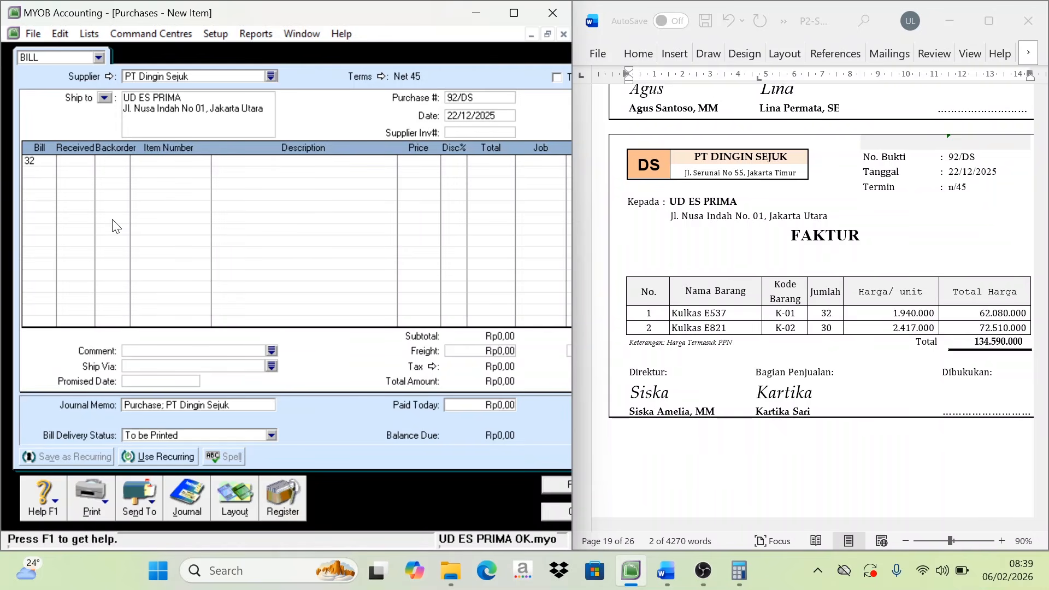
{"action": "key", "text": "Tab"}
{"action": "key", "text": "Tab"}
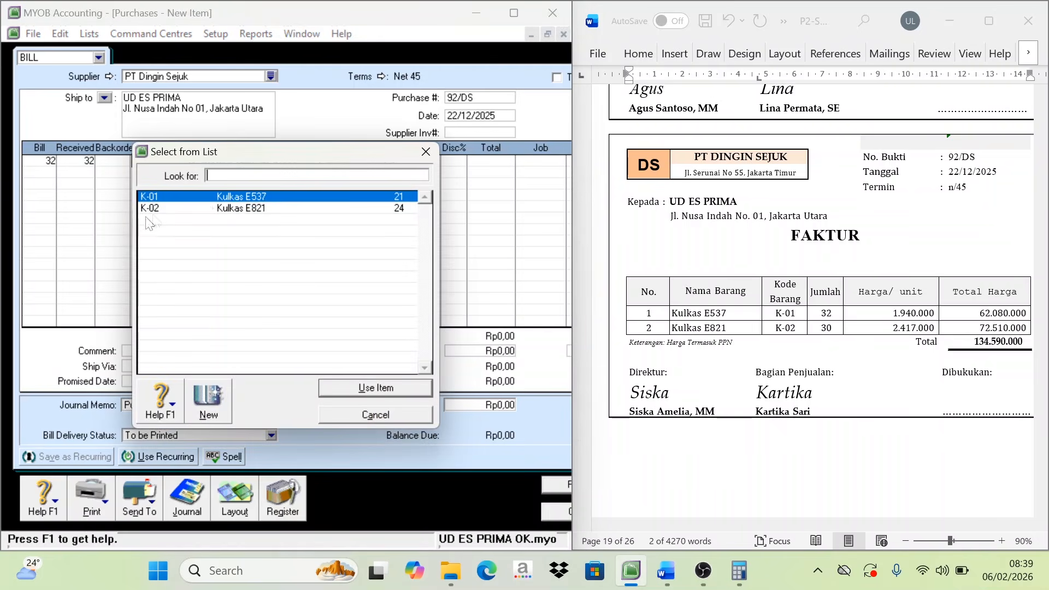
{"action": "double_click", "coordinate": [235, 198]}
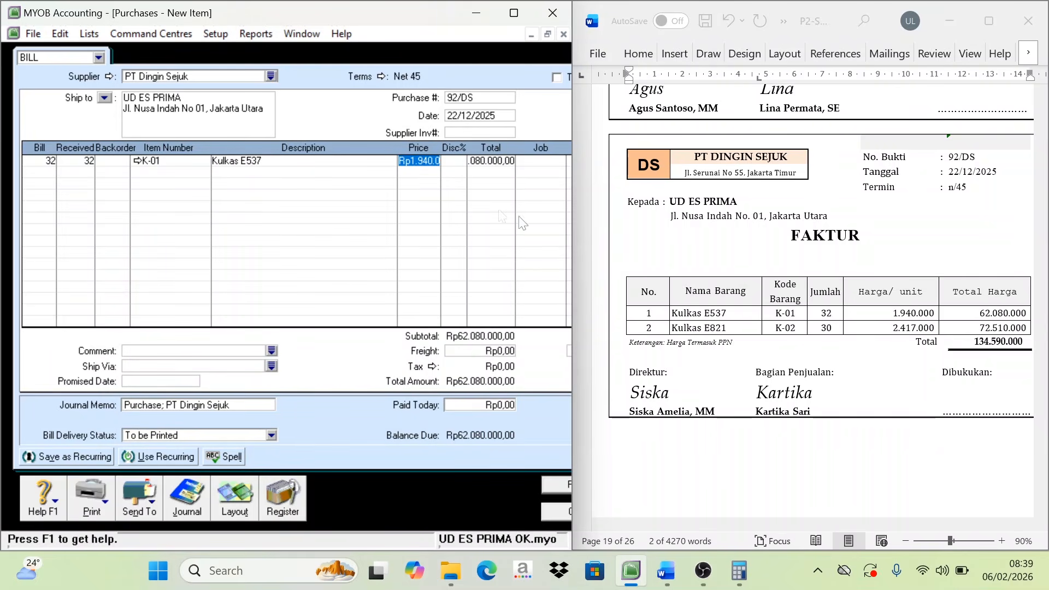
{"action": "key", "text": "Tab"}
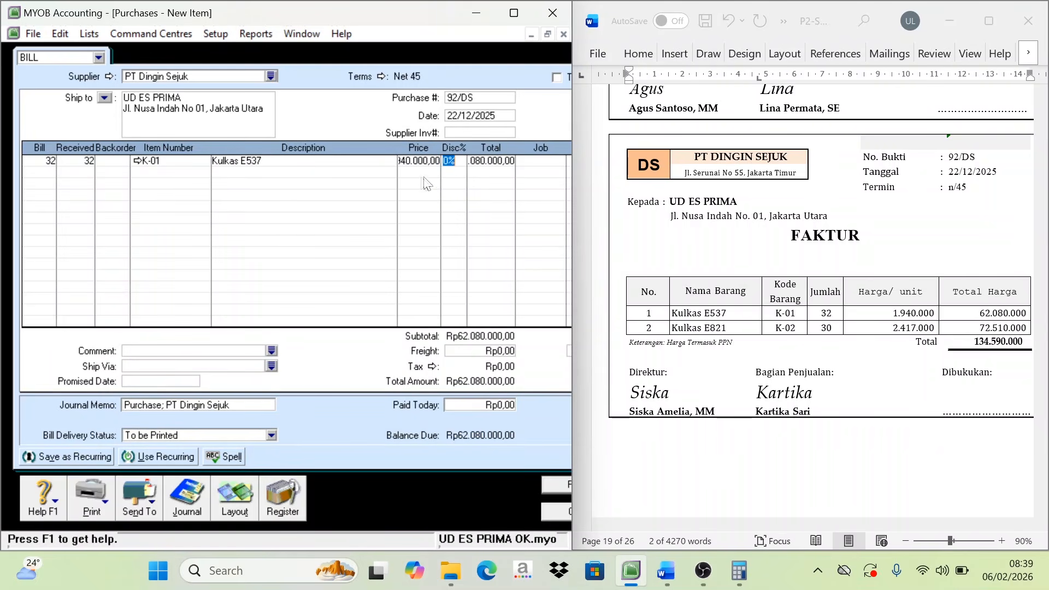
- Add a second bill line for 30 units of item K-02 (Kulkas E821)
{"action": "left_click", "coordinate": [58, 182]}
{"action": "type", "text": "30"}
{"action": "key", "text": "Tab"}
{"action": "key", "text": "Tab"}
{"action": "key", "text": "Tab"}
{"action": "type", "text": "K-02"}
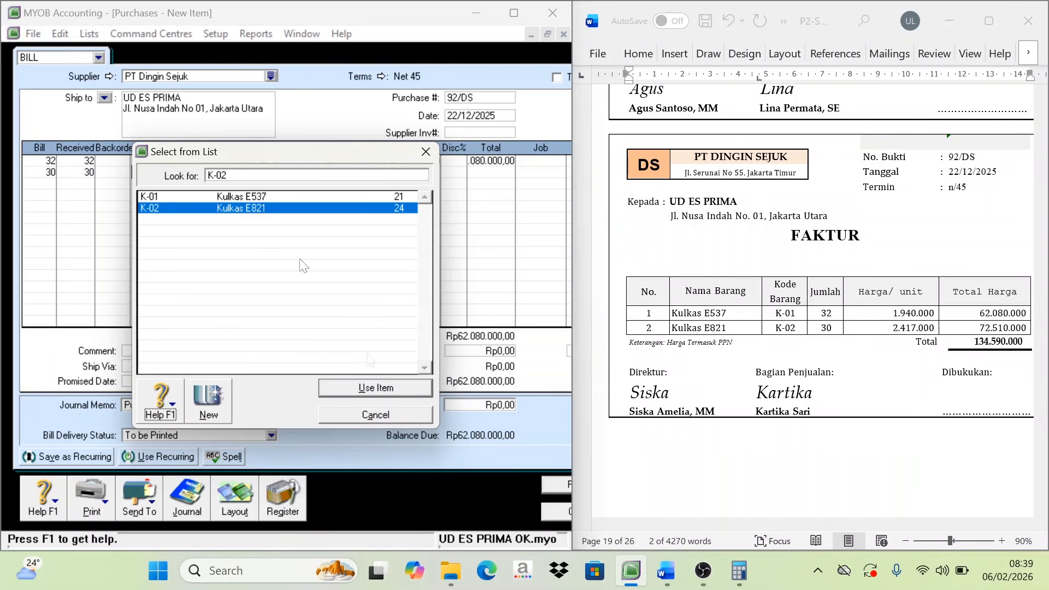
{"action": "left_click", "coordinate": [410, 389]}
{"action": "key", "text": "Tab"}
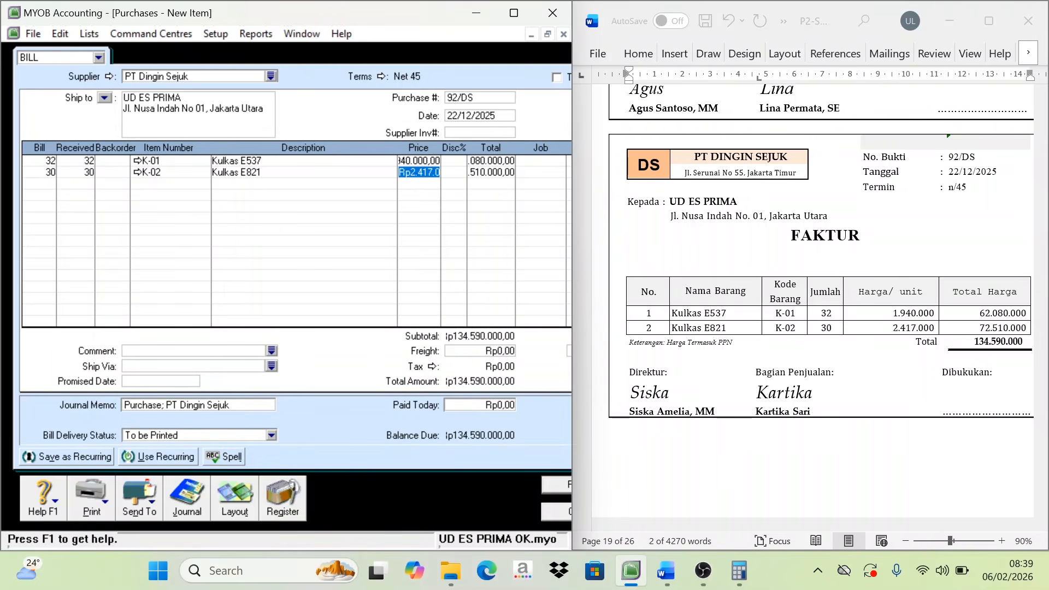
{"action": "key", "text": "Tab"}
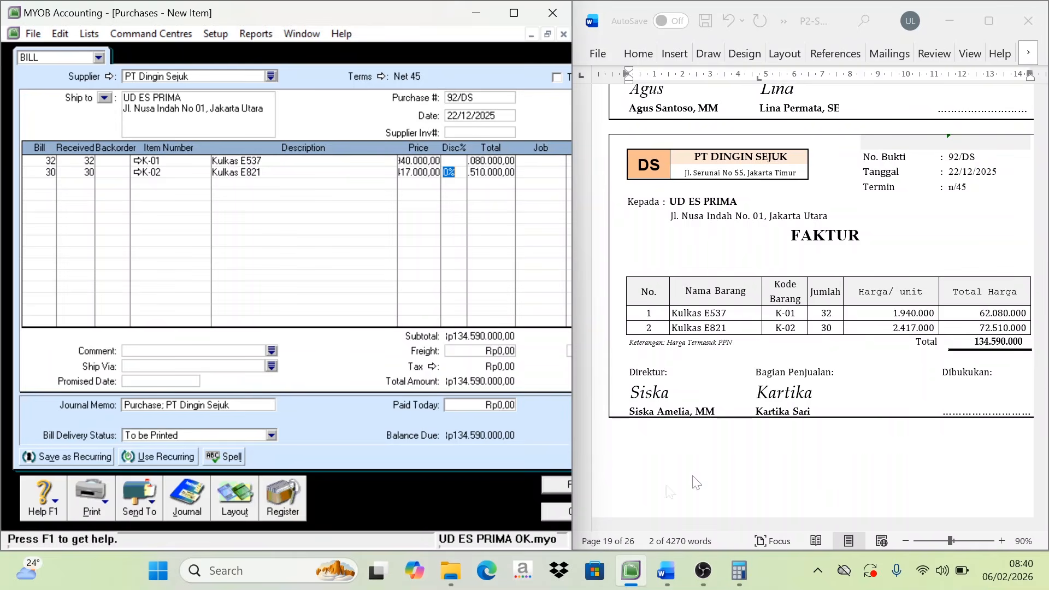
- Record the purchase bill, ignoring all spelling suggestions and declining the tax code change, and close the purchase form
{"action": "left_click", "coordinate": [555, 488]}
{"action": "left_click", "coordinate": [642, 305]}
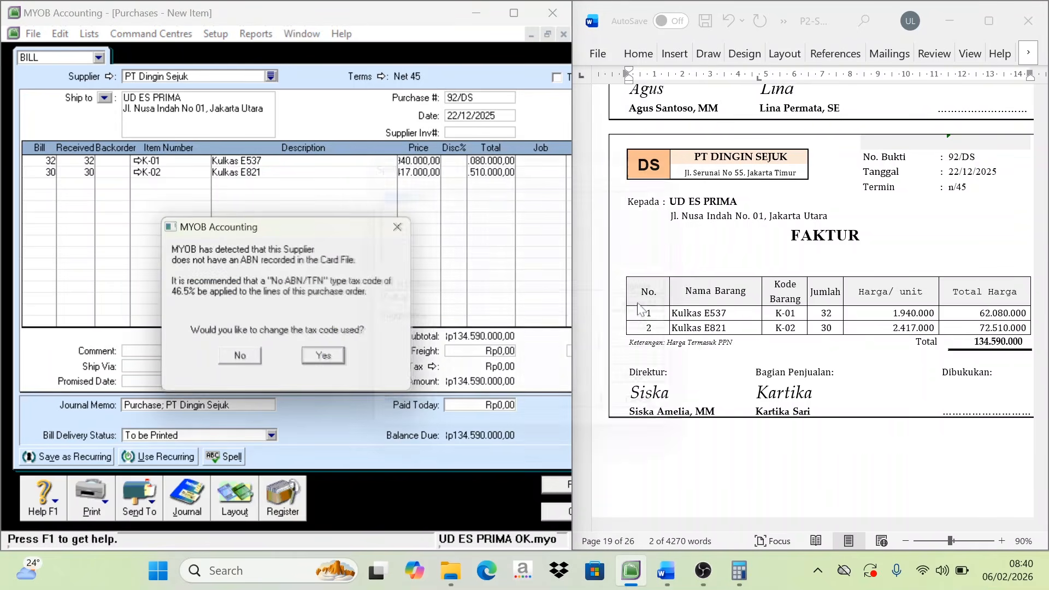
{"action": "left_click", "coordinate": [248, 355]}
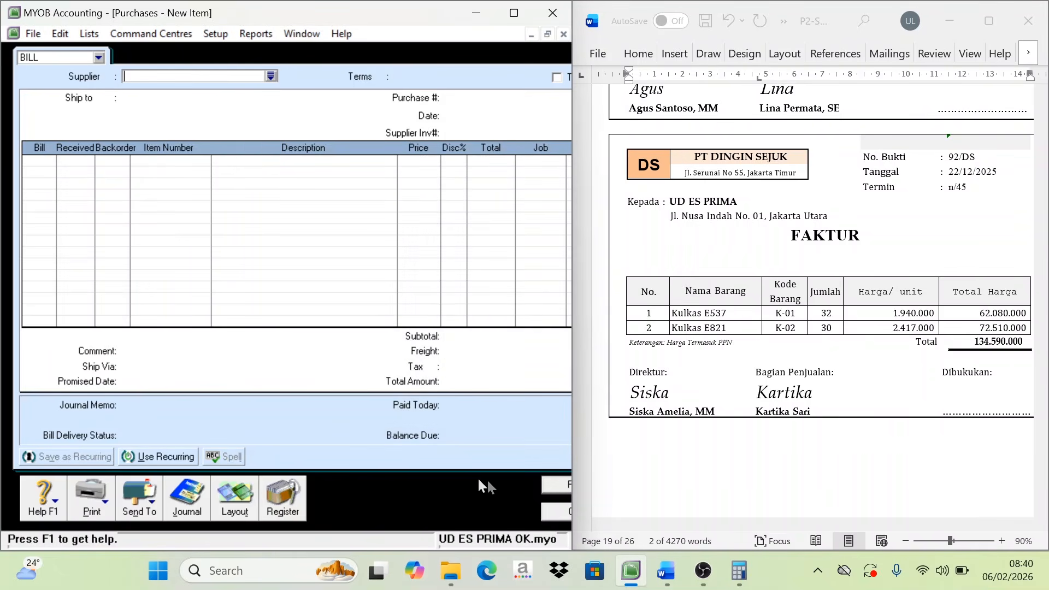
{"action": "left_click", "coordinate": [555, 512]}
- Examine PT Dingin Sejuk's debit note (Dokumen 19) and compare it with the supplier's preceding invoice 92/DS
{"action": "scroll", "coordinate": [803, 431], "scroll_direction": "down", "scroll_amount": 8}
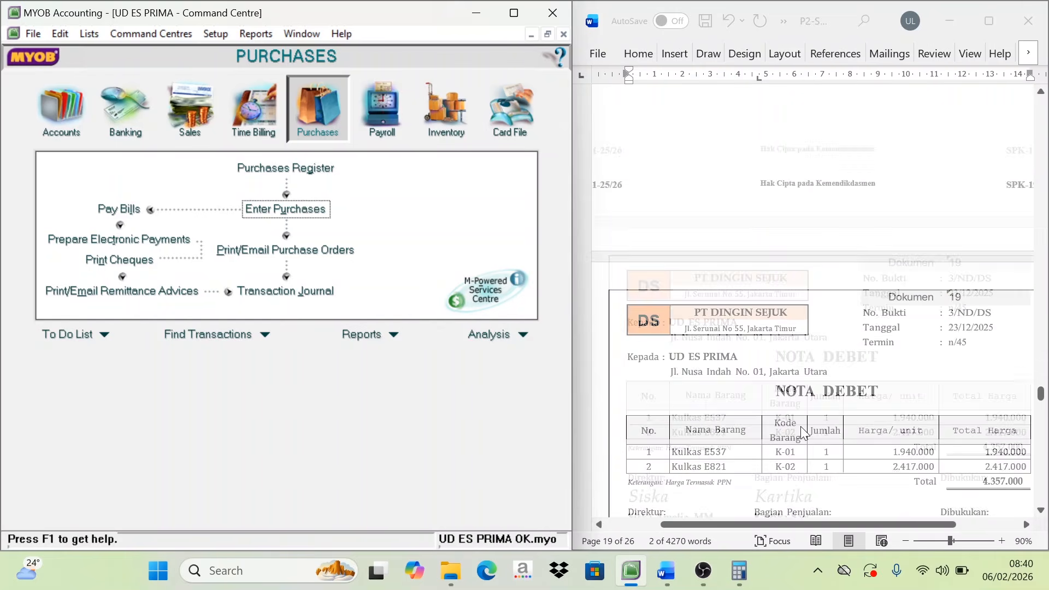
{"action": "scroll", "coordinate": [803, 431], "scroll_direction": "down", "scroll_amount": 4}
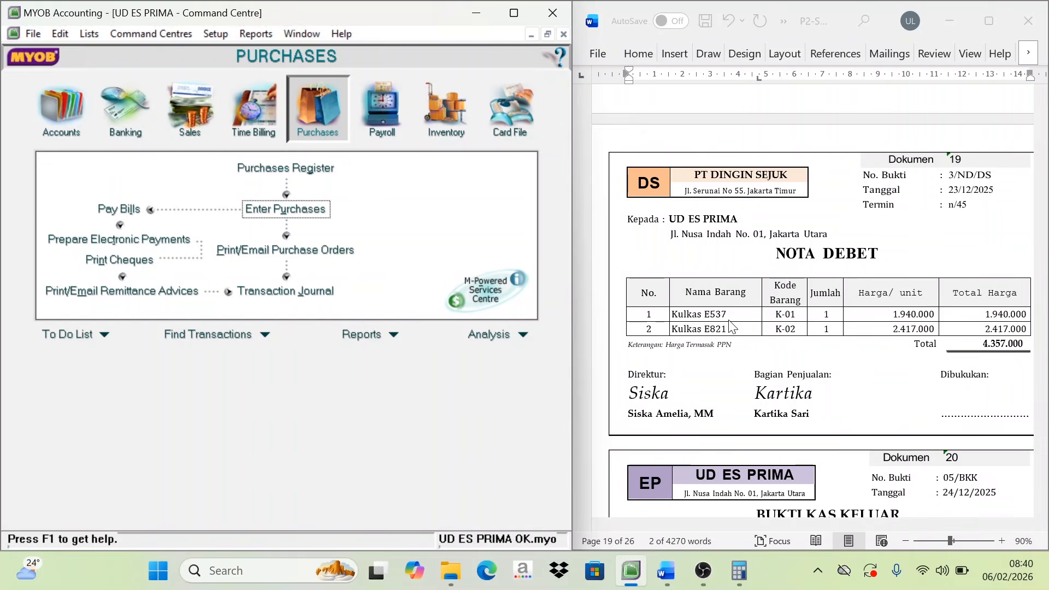
{"action": "scroll", "coordinate": [730, 326], "scroll_direction": "up", "scroll_amount": 2}
{"action": "scroll", "coordinate": [729, 321], "scroll_direction": "down", "scroll_amount": 4}
{"action": "scroll", "coordinate": [732, 318], "scroll_direction": "up", "scroll_amount": 7}
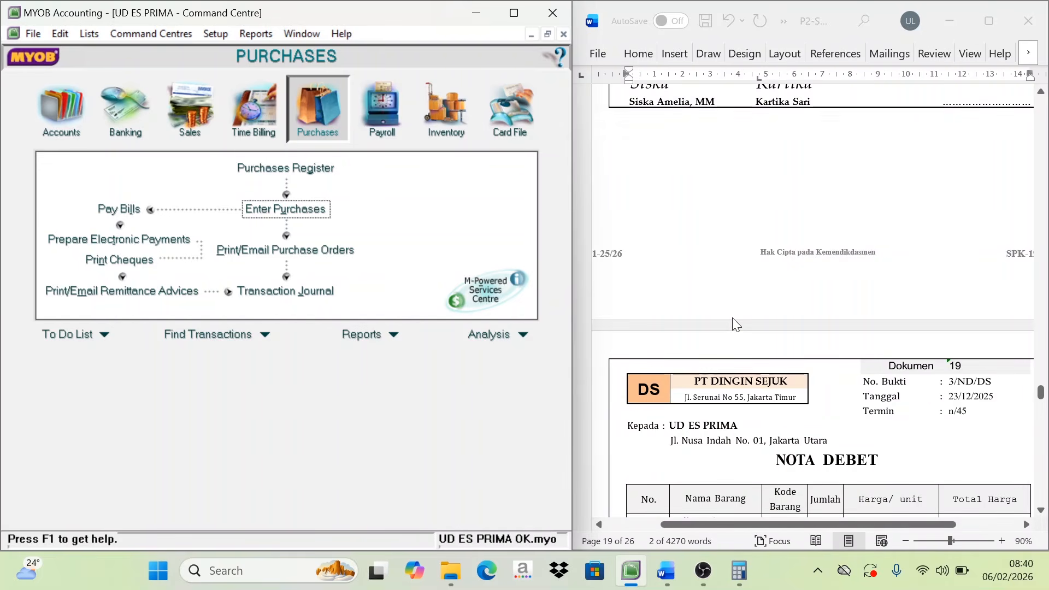
{"action": "scroll", "coordinate": [732, 318], "scroll_direction": "down", "scroll_amount": 5}
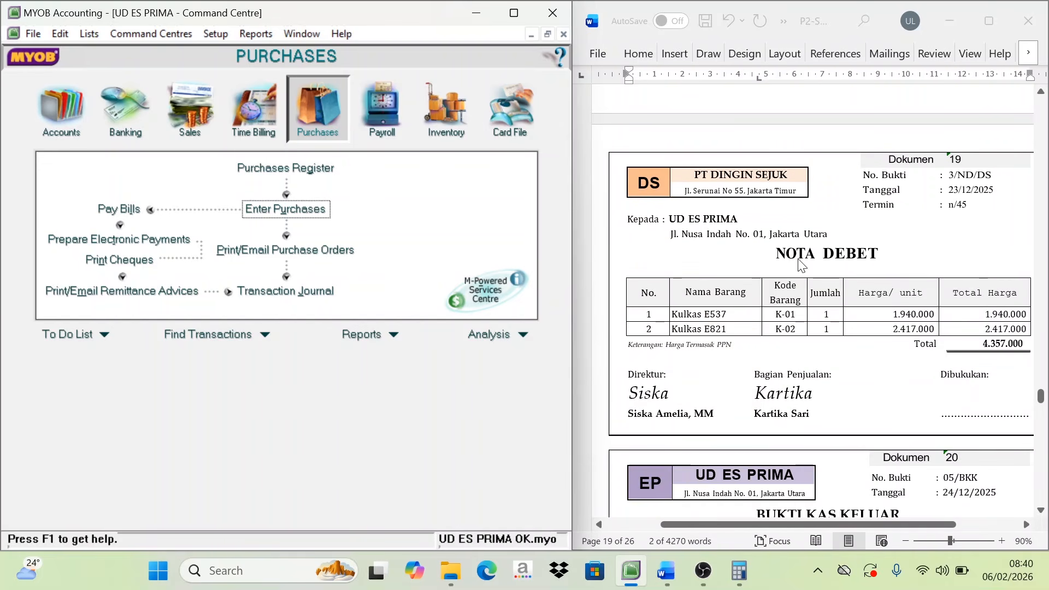
{"action": "scroll", "coordinate": [797, 268], "scroll_direction": "up", "scroll_amount": 6}
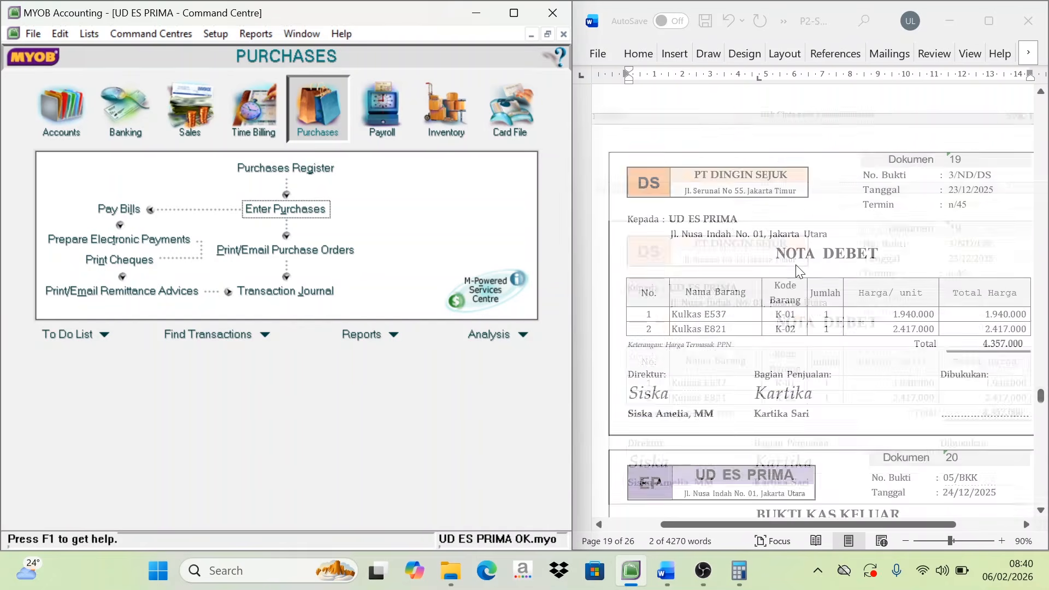
{"action": "scroll", "coordinate": [793, 260], "scroll_direction": "up", "scroll_amount": 7}
{"action": "scroll", "coordinate": [855, 236], "scroll_direction": "down", "scroll_amount": 3}
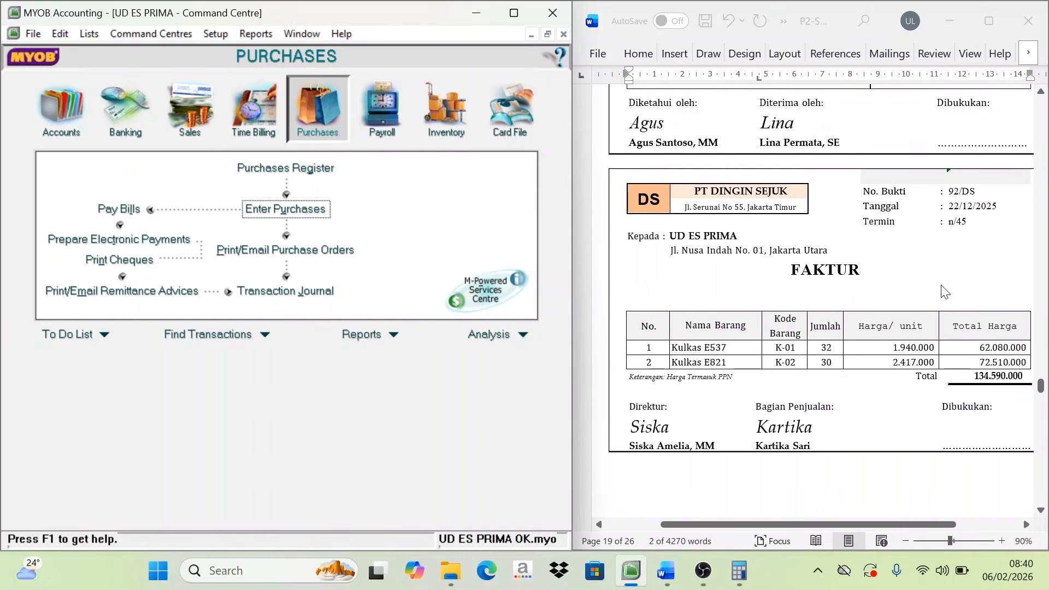
{"action": "scroll", "coordinate": [851, 324], "scroll_direction": "down", "scroll_amount": 4}
{"action": "scroll", "coordinate": [848, 330], "scroll_direction": "down", "scroll_amount": 4}
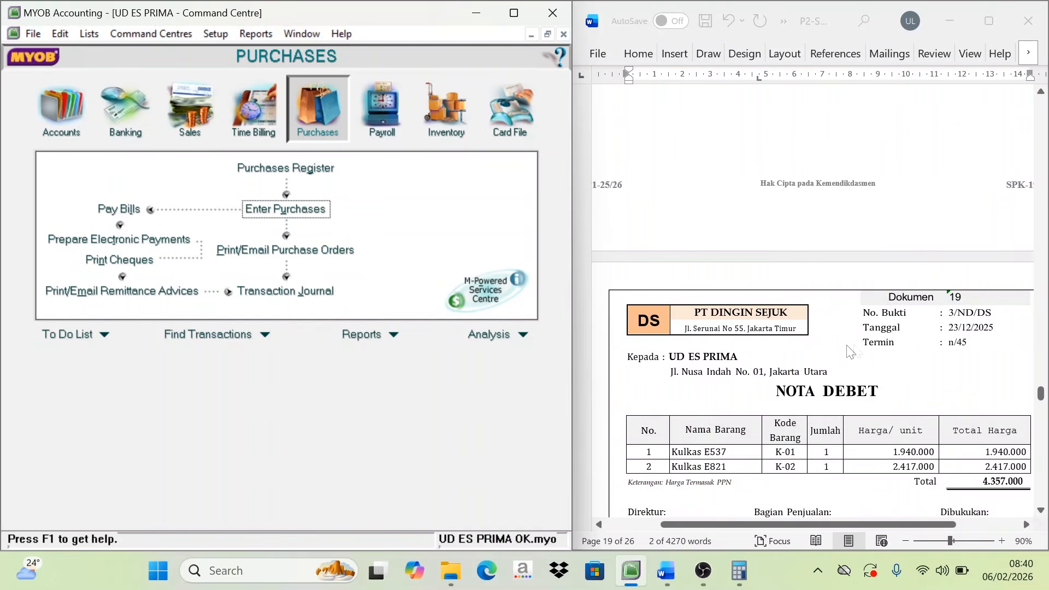
{"action": "scroll", "coordinate": [888, 349], "scroll_direction": "down", "scroll_amount": 3}
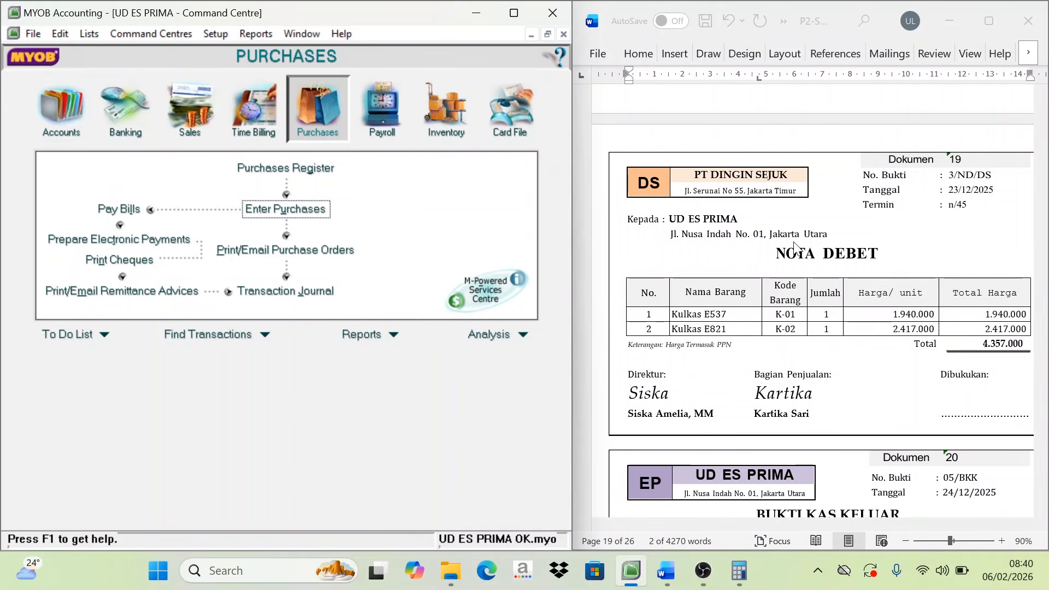
{"action": "scroll", "coordinate": [794, 249], "scroll_direction": "up", "scroll_amount": 2}
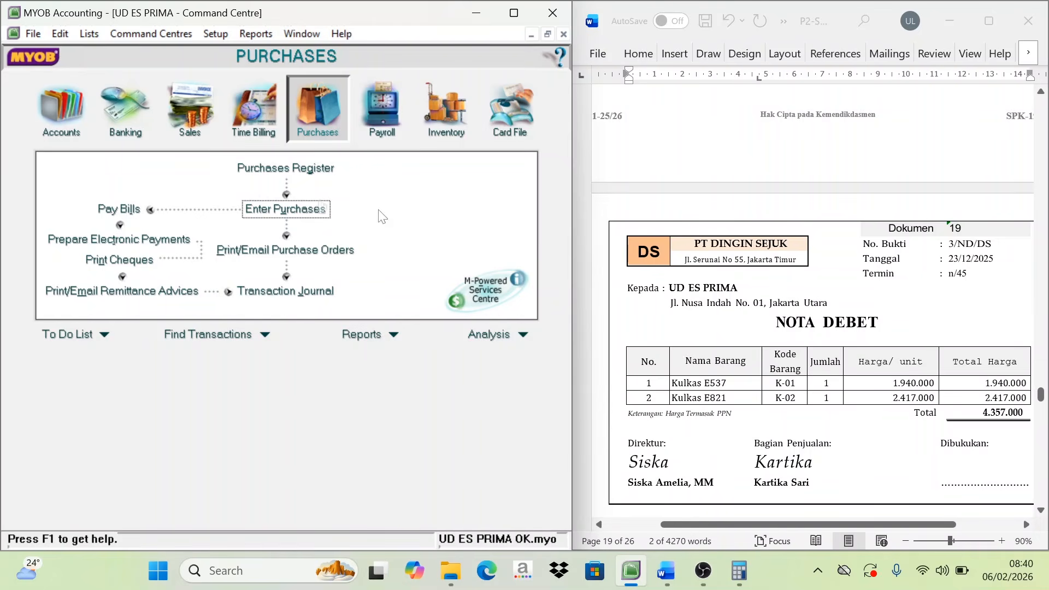
- Start a new purchase bill for PT Dingin Sejuk with purchase number 3/ND/DS and date 23/12/2025
{"action": "left_click", "coordinate": [291, 215]}
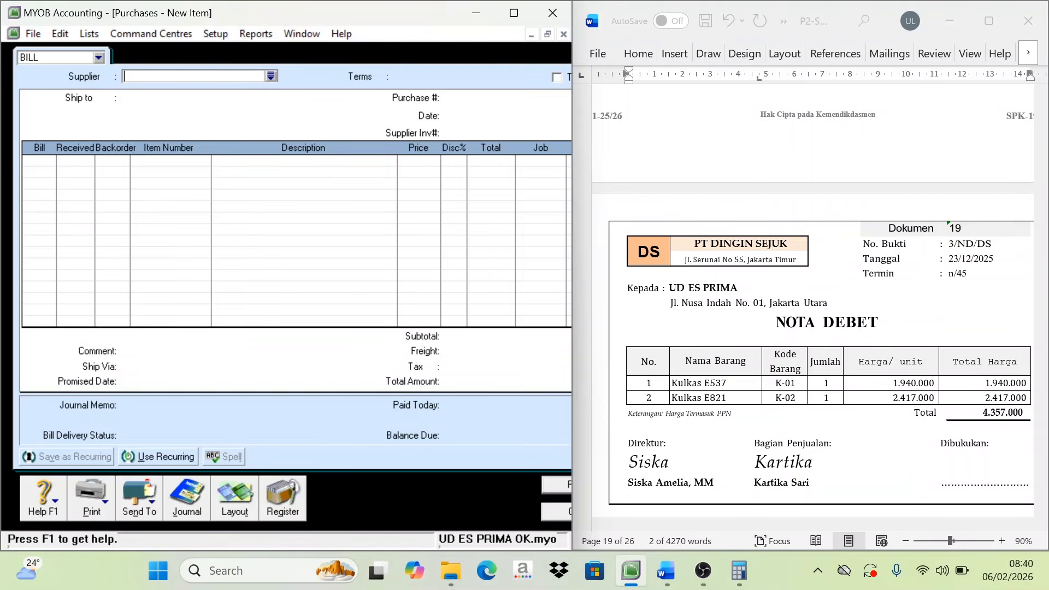
{"action": "left_click", "coordinate": [271, 76]}
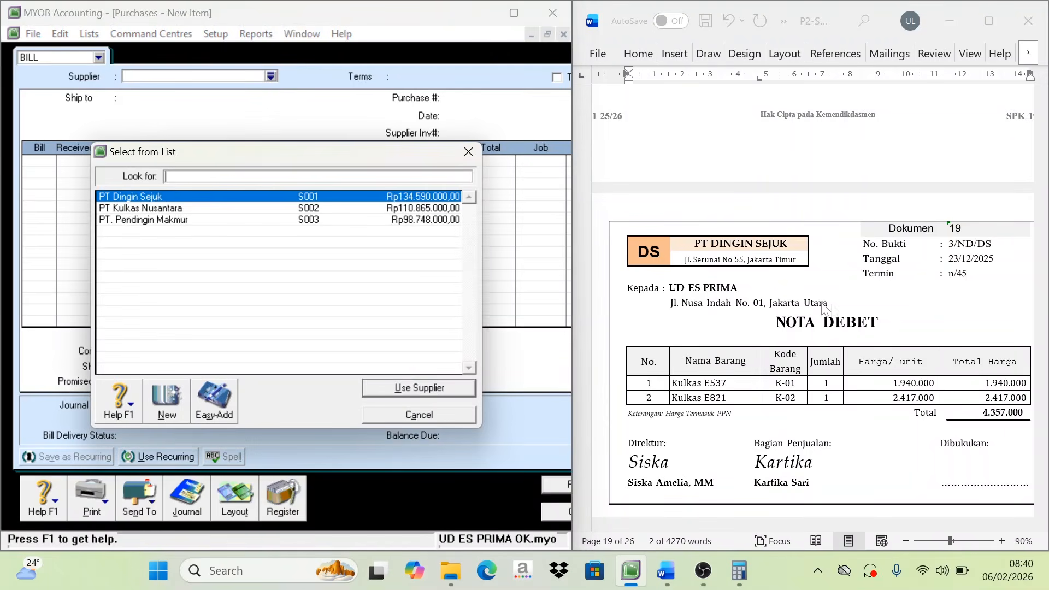
{"action": "left_click", "coordinate": [140, 196]}
{"action": "left_click", "coordinate": [419, 387]}
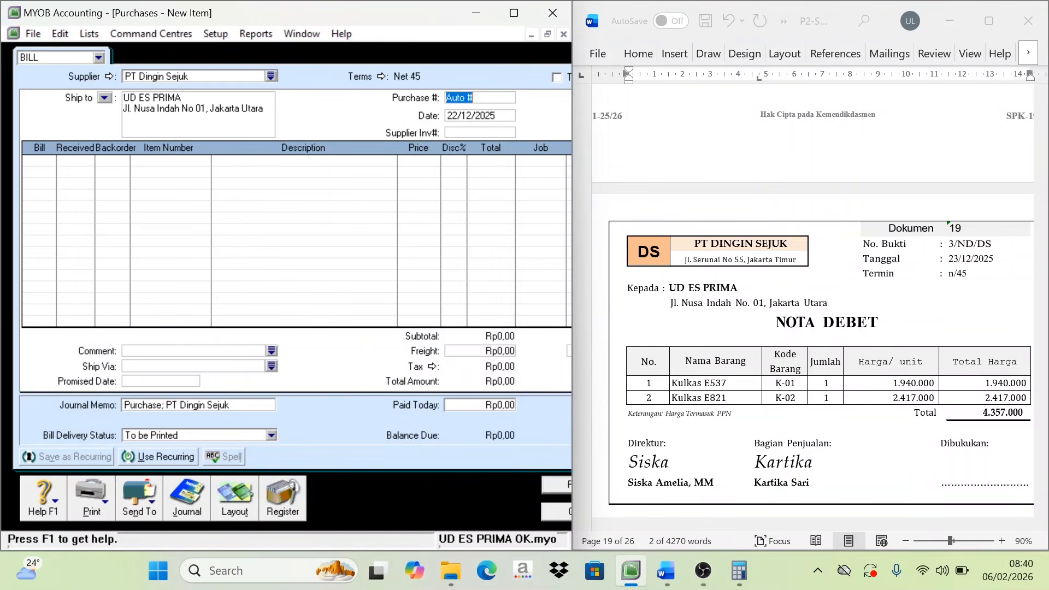
{"action": "type", "text": "3/ND/DS"}
{"action": "key", "text": "Tab"}
{"action": "type", "text": "23/12/2025"}
- Enter the first return line with quantity -1 of item K-01 (Kulkas E537)
{"action": "left_click", "coordinate": [26, 161]}
{"action": "type", "text": "1"}
{"action": "key", "text": "Tab"}
{"action": "key", "text": "Tab"}
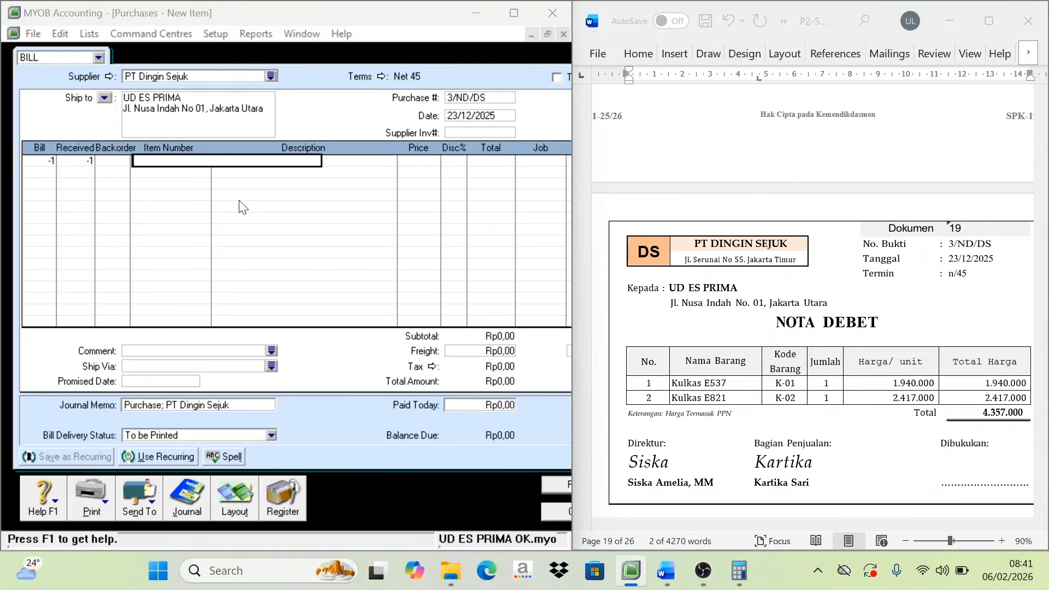
{"action": "left_click", "coordinate": [251, 197]}
{"action": "left_click", "coordinate": [394, 386]}
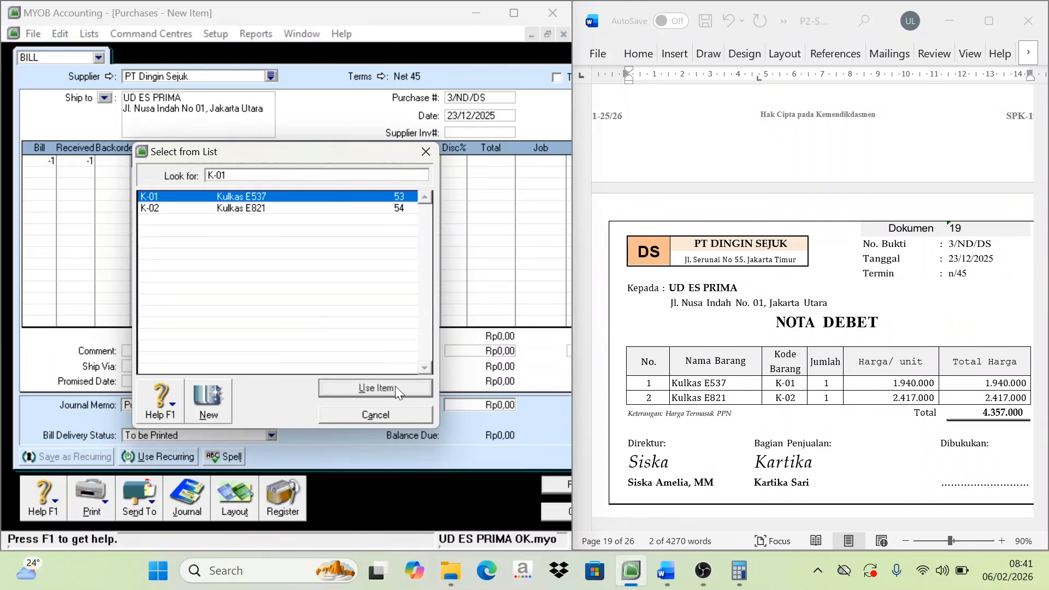
{"action": "key", "text": "Tab"}
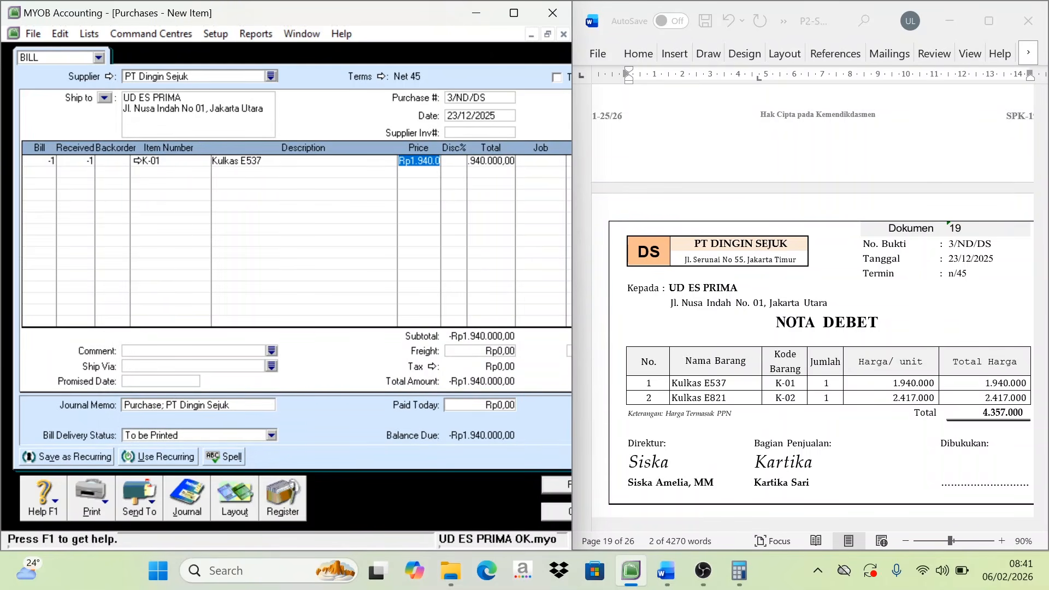
- Add a return line with quantity -1 of item K-02 (Kulkas E821) and record the bill, ignoring all spelling suggestions
{"action": "left_click", "coordinate": [52, 173]}
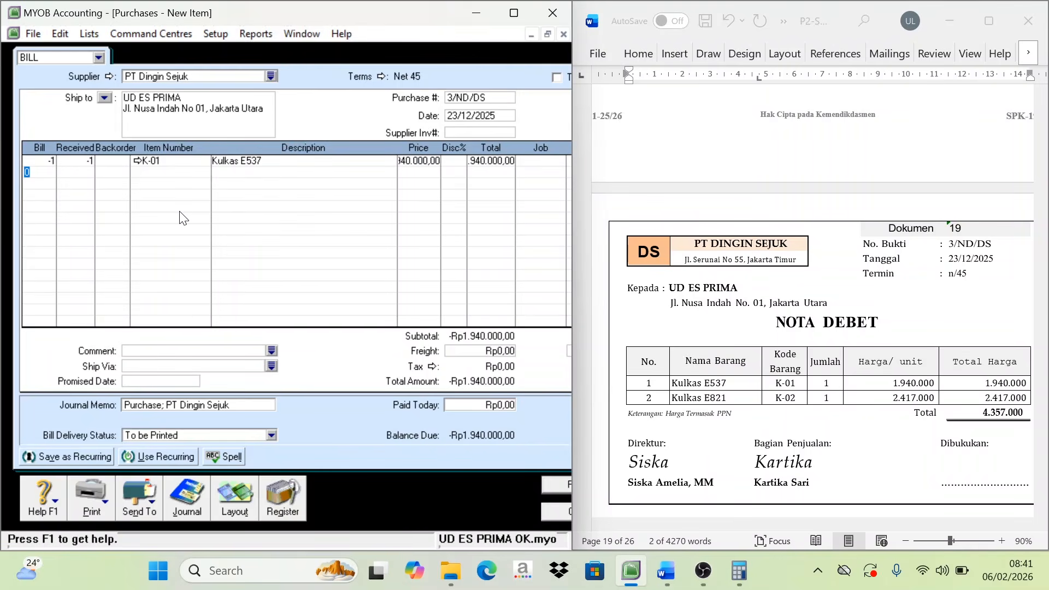
{"action": "type", "text": "-1"}
{"action": "key", "text": "Tab"}
{"action": "key", "text": "Tab"}
{"action": "key", "text": "Tab"}
{"action": "double_click", "coordinate": [253, 208]}
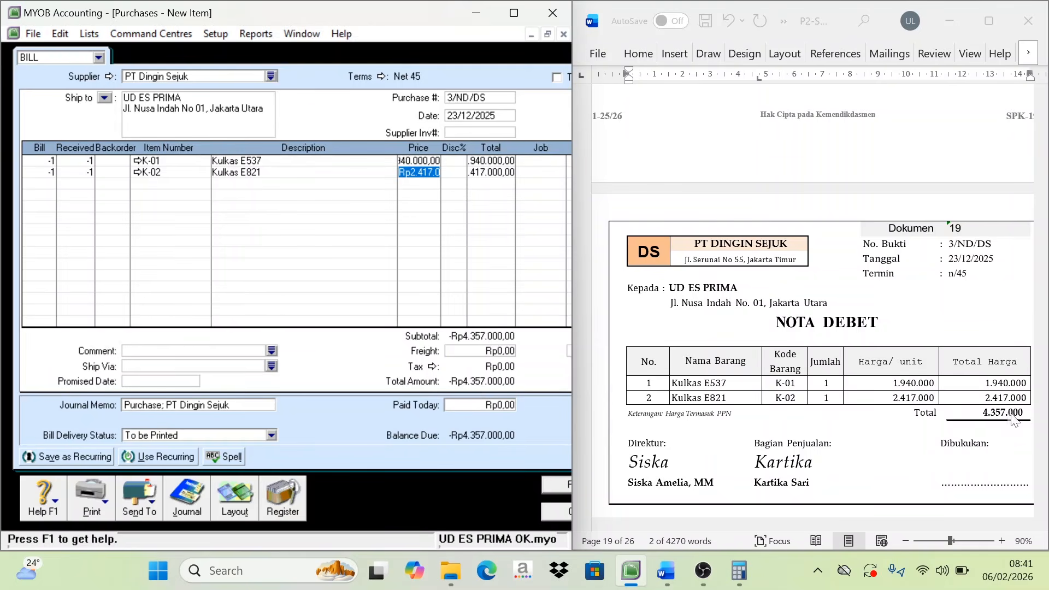
{"action": "left_click", "coordinate": [554, 484]}
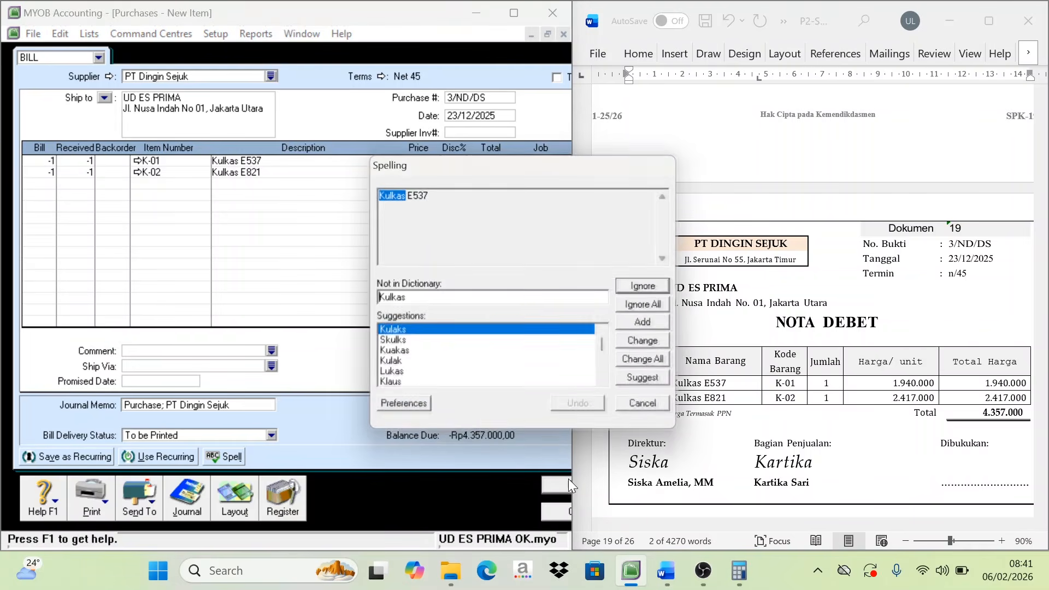
{"action": "left_click", "coordinate": [637, 307]}
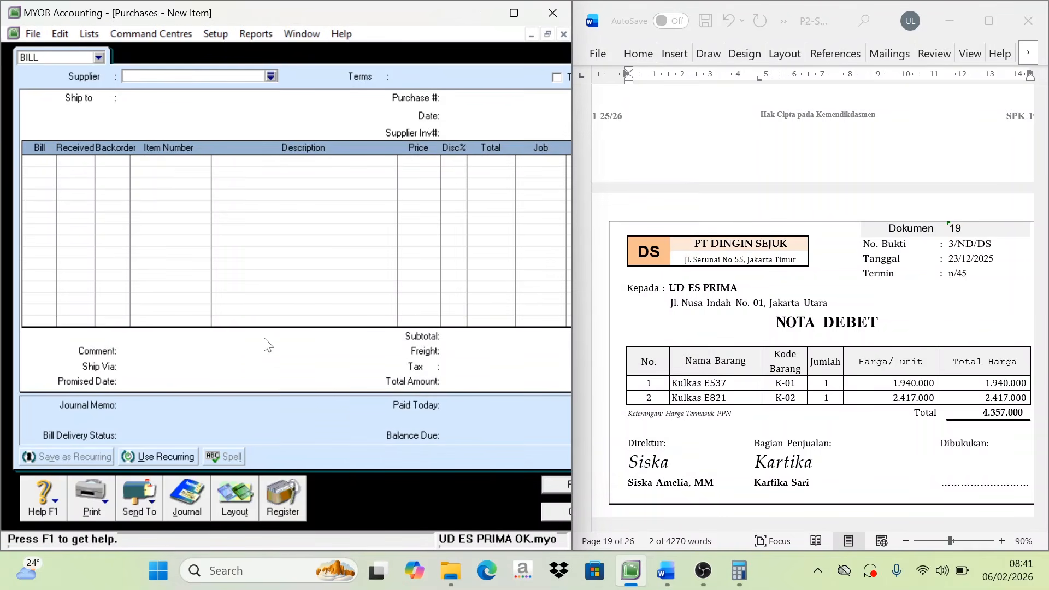
- Find the 3/ND/DS debit among the Purchases Register's returns and debits and start applying it to a purchase
{"action": "left_click", "coordinate": [283, 503]}
{"action": "left_click", "coordinate": [336, 64]}
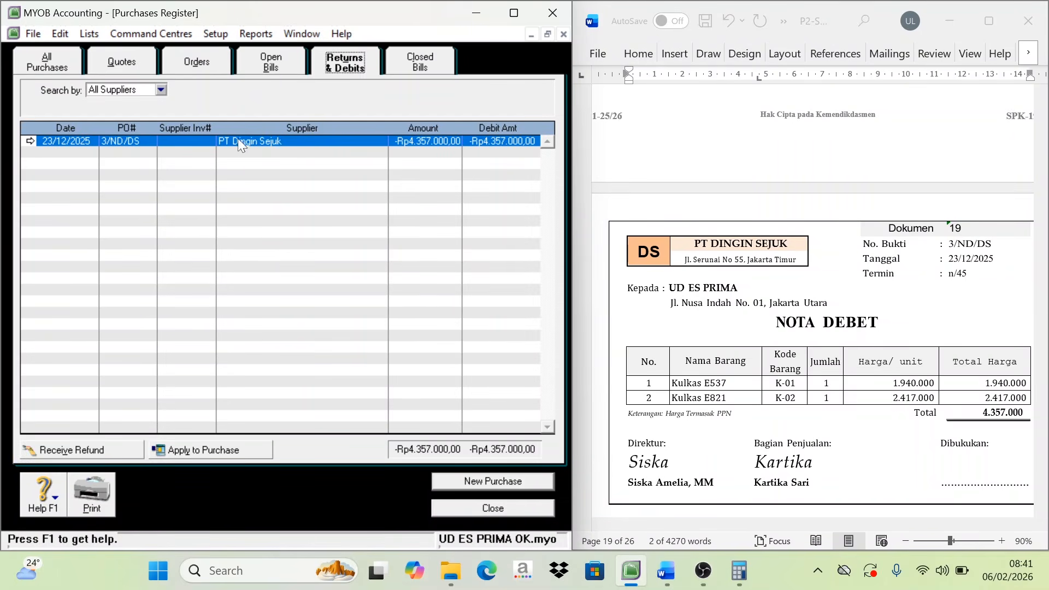
{"action": "left_click", "coordinate": [214, 450]}
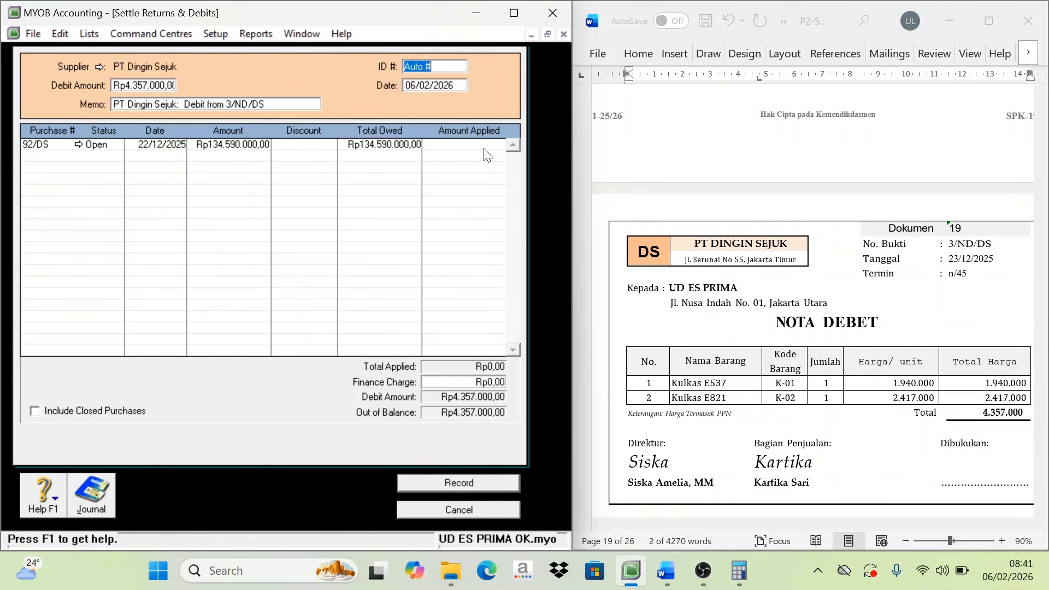
- Set the debit settlement's ID to 3/ND/DS and its date to 23/12/2025
{"action": "type", "text": "3/DS"}
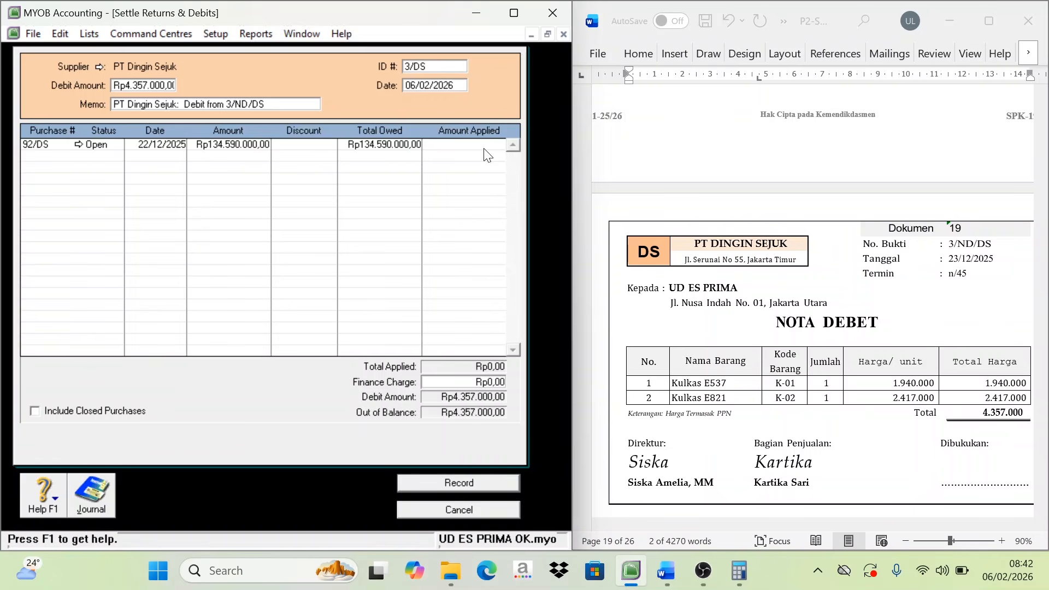
{"action": "type", "text": "/"}
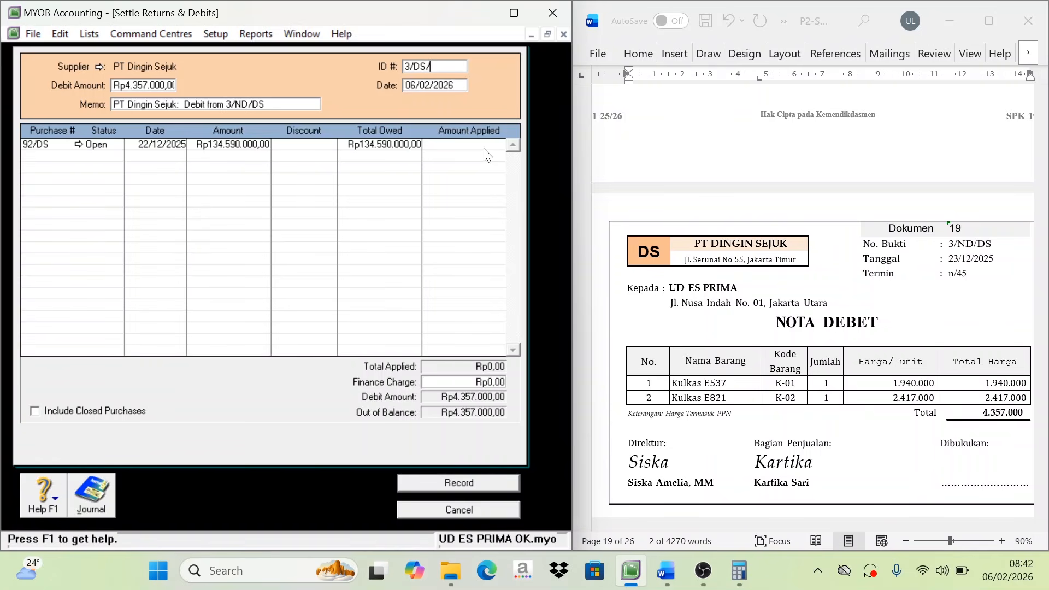
{"action": "key", "text": "BackSpace"}
{"action": "key", "text": "BackSpace"}
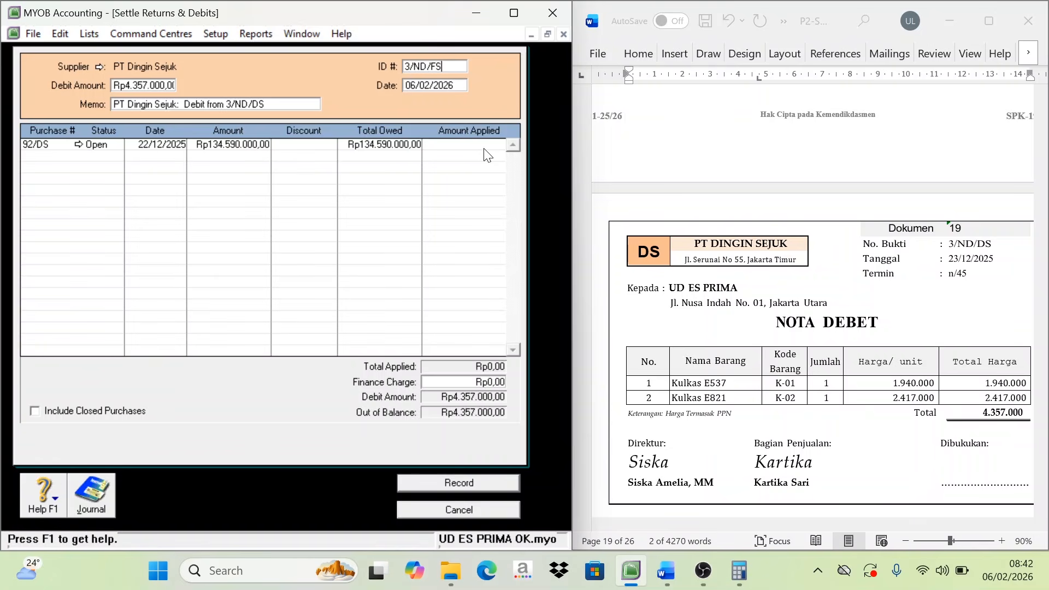
{"action": "key", "text": "BackSpace"}
{"action": "key", "text": "BackSpace"}
{"action": "key", "text": "Tab"}
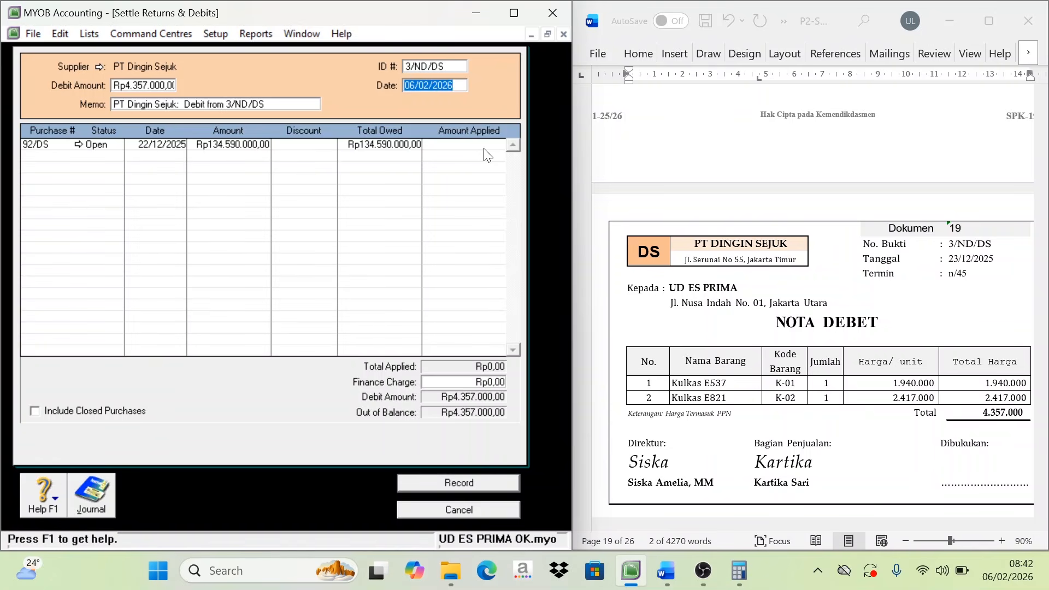
{"action": "type", "text": "23/12/20"}
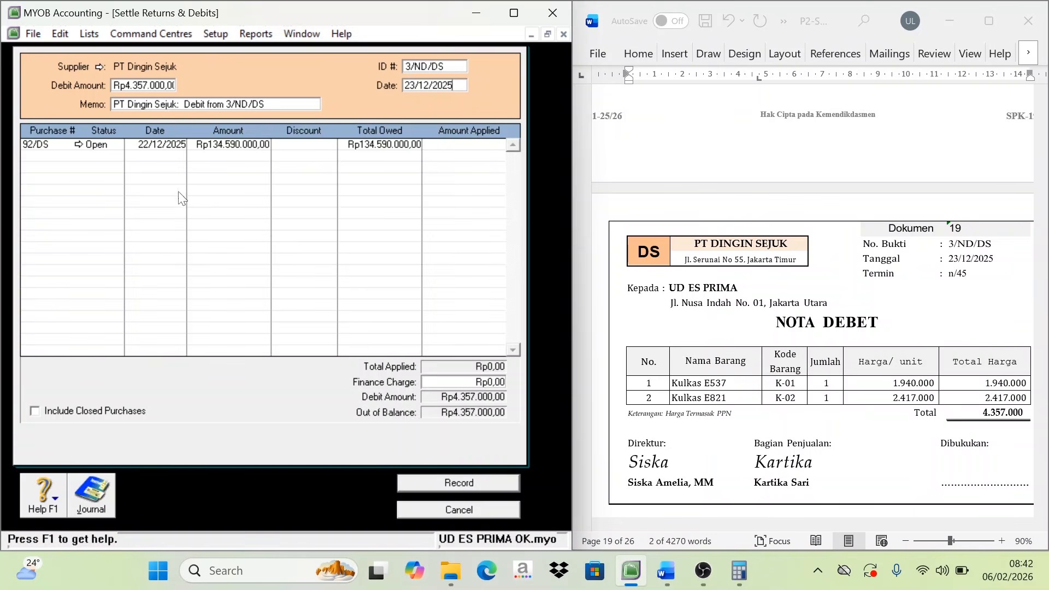
- Apply the full Rp4.357.000 debit to purchase 92/DS, record the settlement, and return to the Purchases command centre
{"action": "left_click", "coordinate": [479, 149]}
{"action": "key", "text": "Tab"}
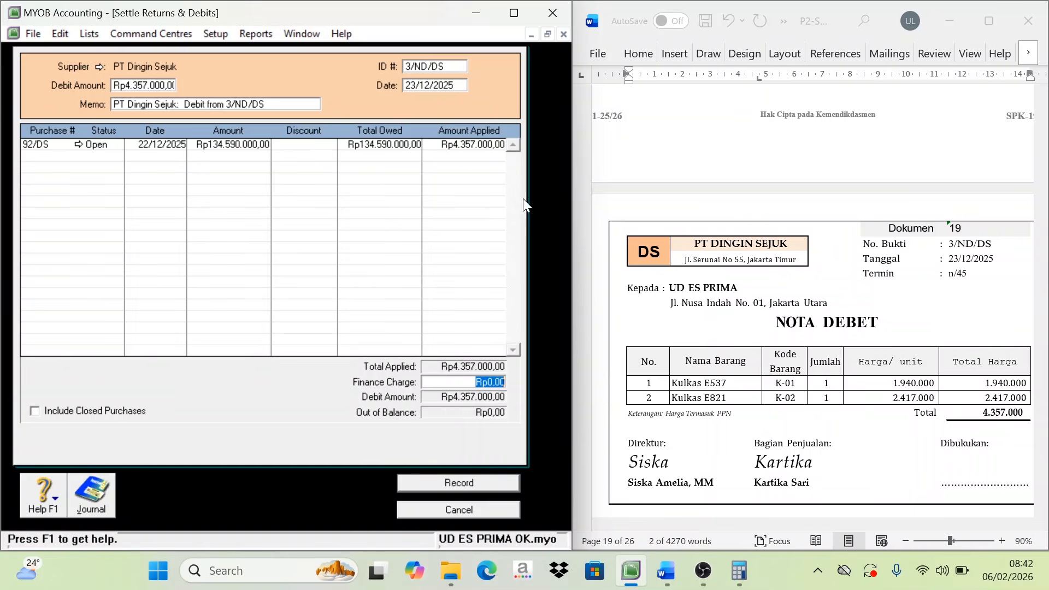
{"action": "left_click", "coordinate": [503, 486]}
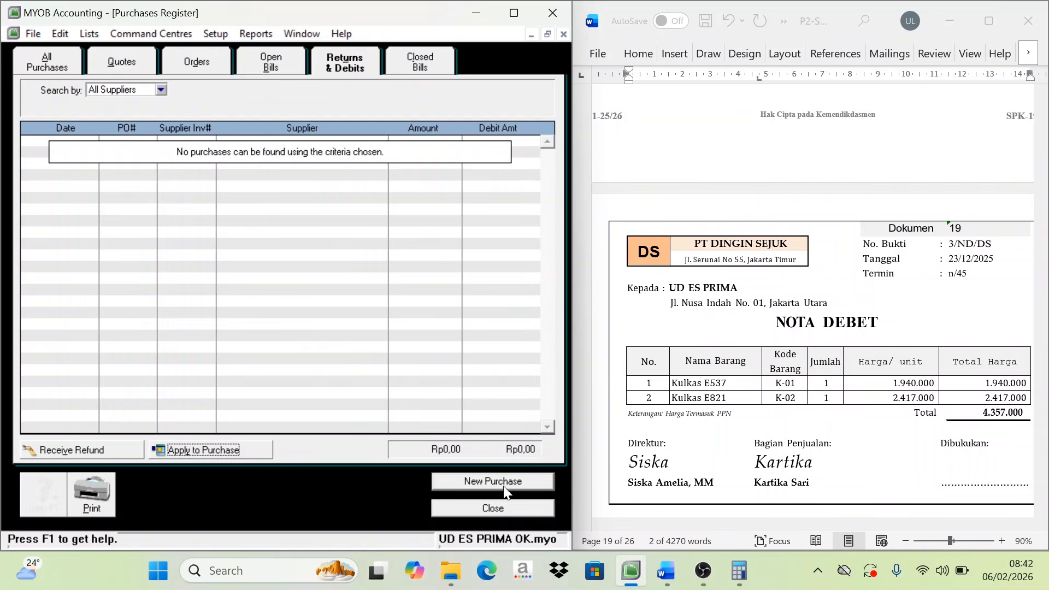
{"action": "left_click", "coordinate": [506, 510]}
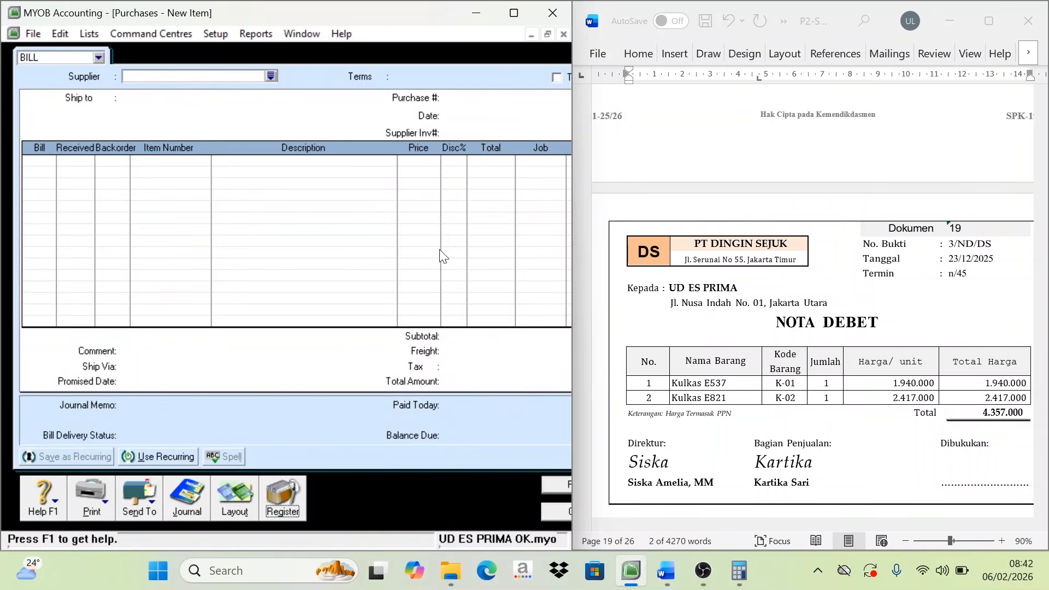
{"action": "left_click", "coordinate": [557, 510]}
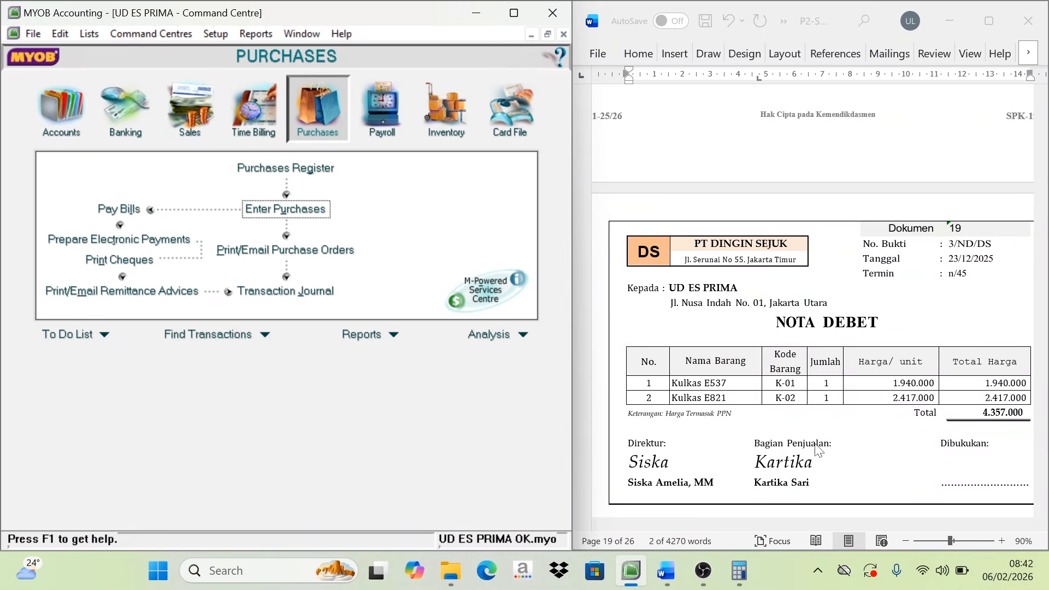
- Start a Spend Money entry for document 20 with cheque number 05/BKK, date 24/12/2025 and amount 33000000
{"action": "scroll", "coordinate": [818, 449], "scroll_direction": "down", "scroll_amount": 10}
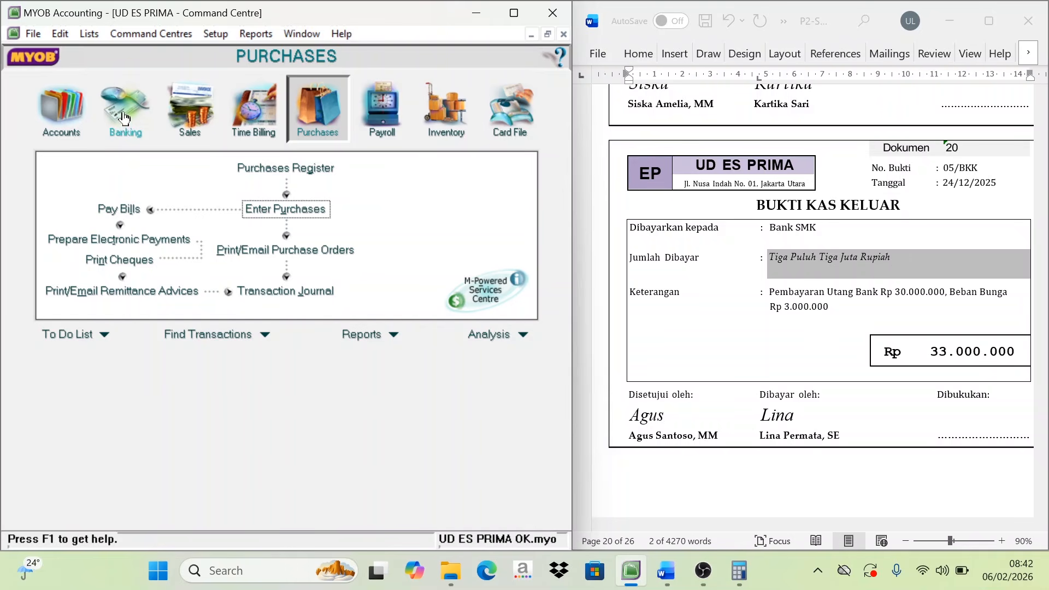
{"action": "left_click", "coordinate": [124, 132]}
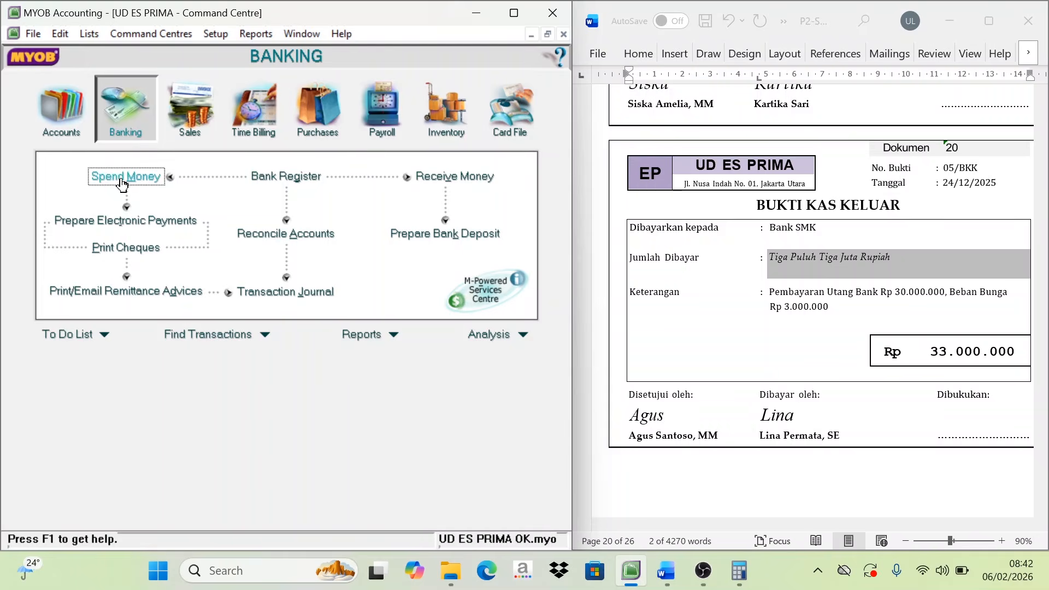
{"action": "left_click", "coordinate": [143, 178]}
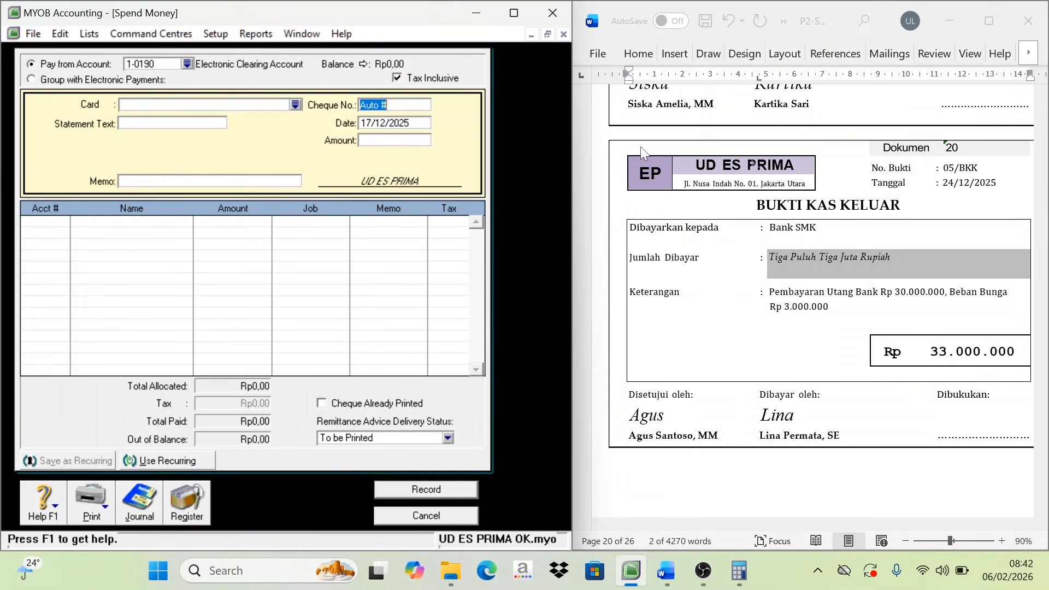
{"action": "type", "text": "05/BKK"}
{"action": "key", "text": "Tab"}
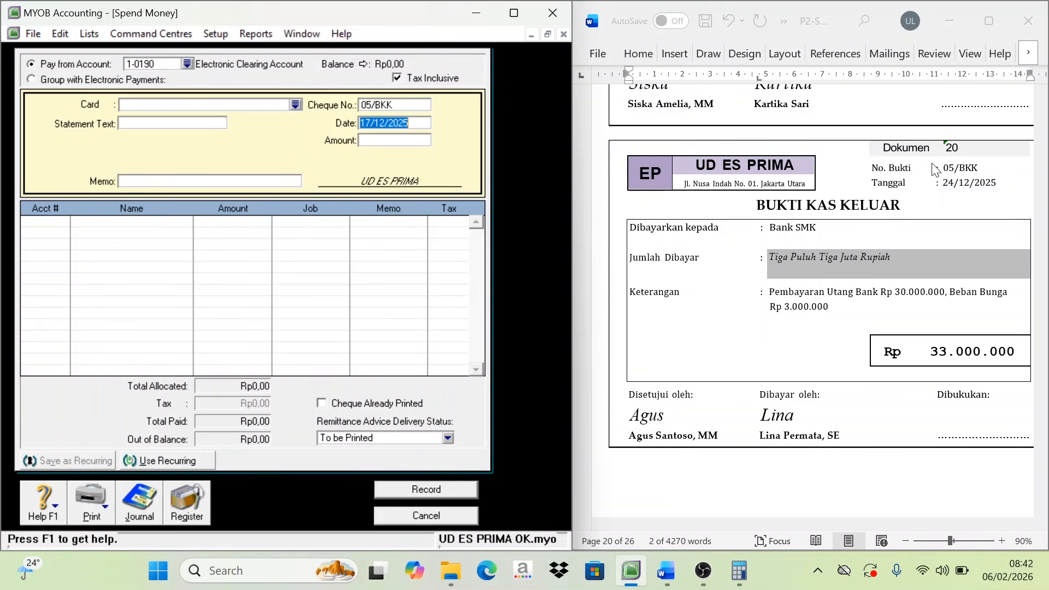
{"action": "type", "text": "24/12/20"}
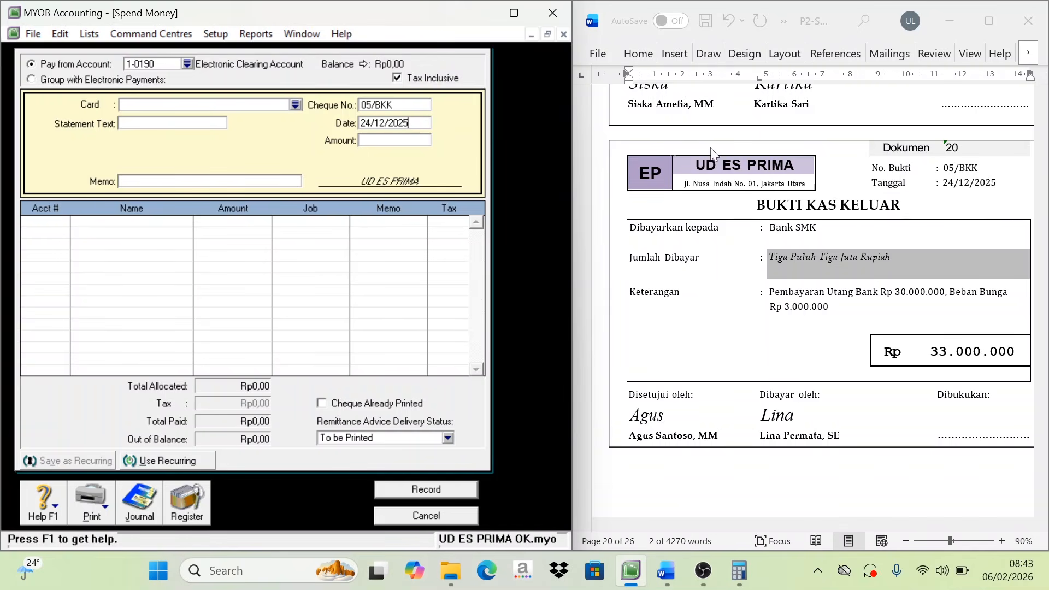
{"action": "key", "text": "Tab"}
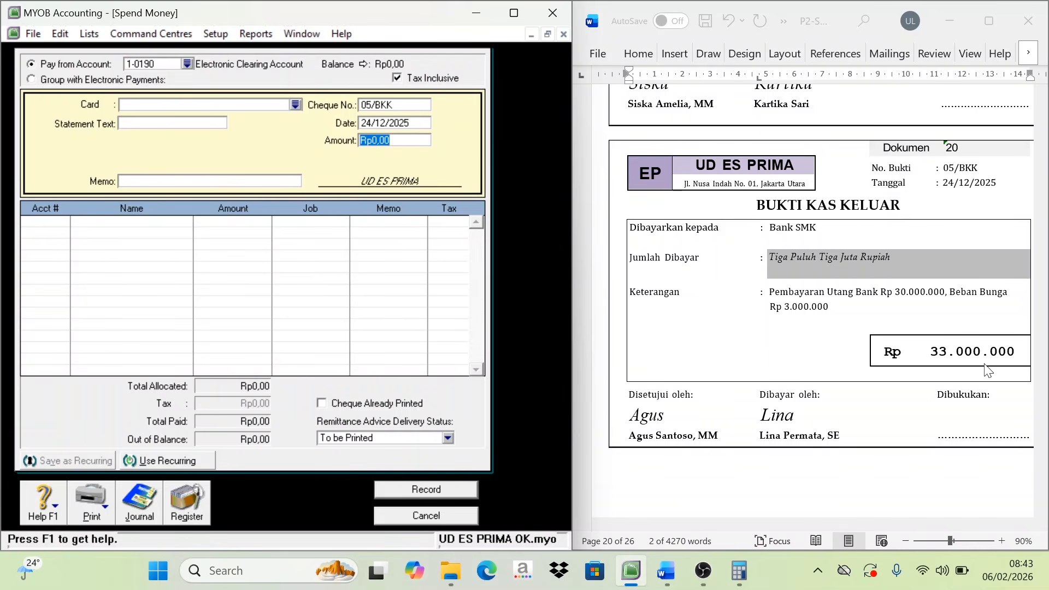
{"action": "type", "text": "33000000"}
- Copy "Pembayaran Utang Bank" from the document's description into the payment's memo
{"action": "left_click", "coordinate": [810, 305]}
{"action": "left_click_drag", "start_coordinate": [769, 292], "coordinate": [879, 292]}
{"action": "key", "text": "ctrl+c"}
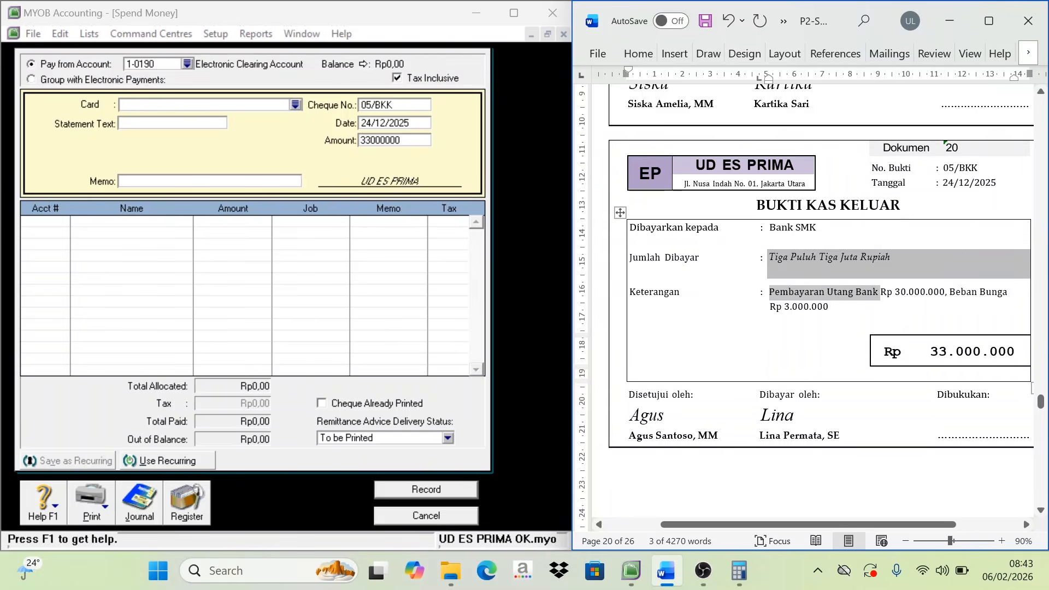
{"action": "left_click", "coordinate": [128, 184]}
{"action": "key", "text": "ctrl+v"}
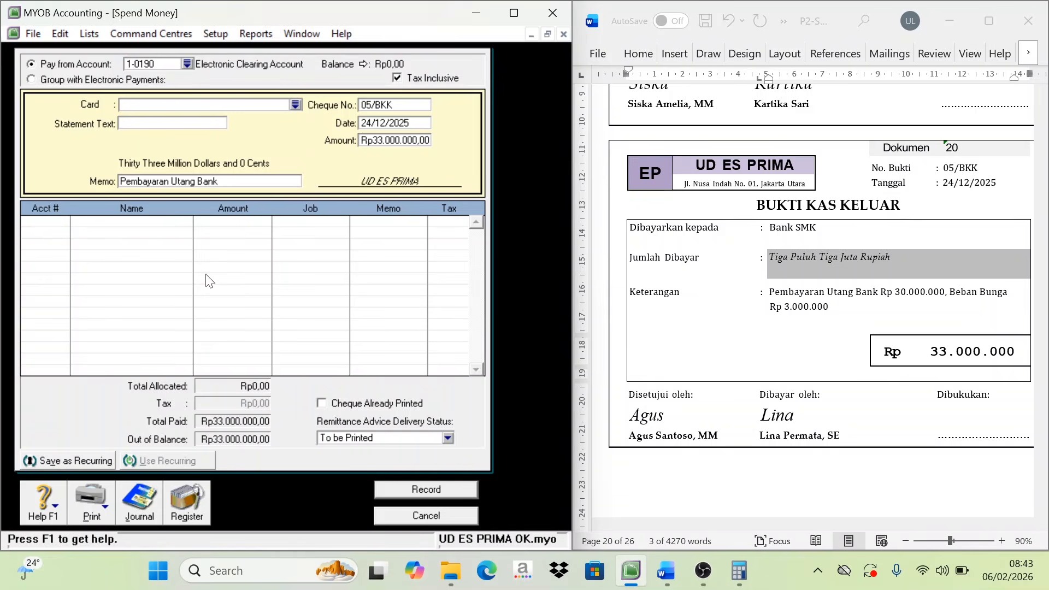
- Allocate 30000000 of the payment to account 2-2101 Bank Loans
{"action": "left_click", "coordinate": [57, 224]}
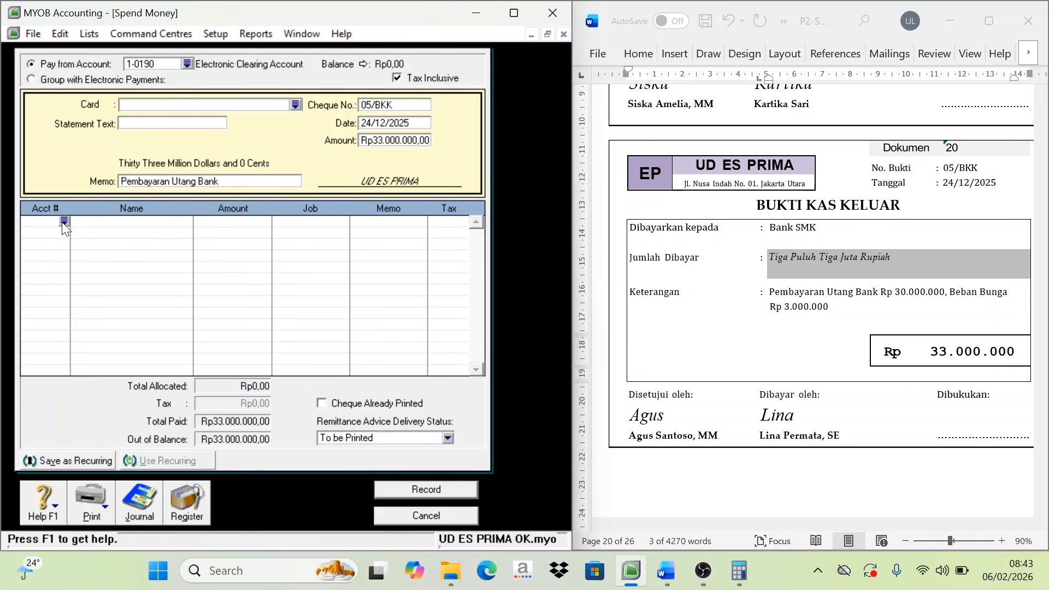
{"action": "type", "text": "6"}
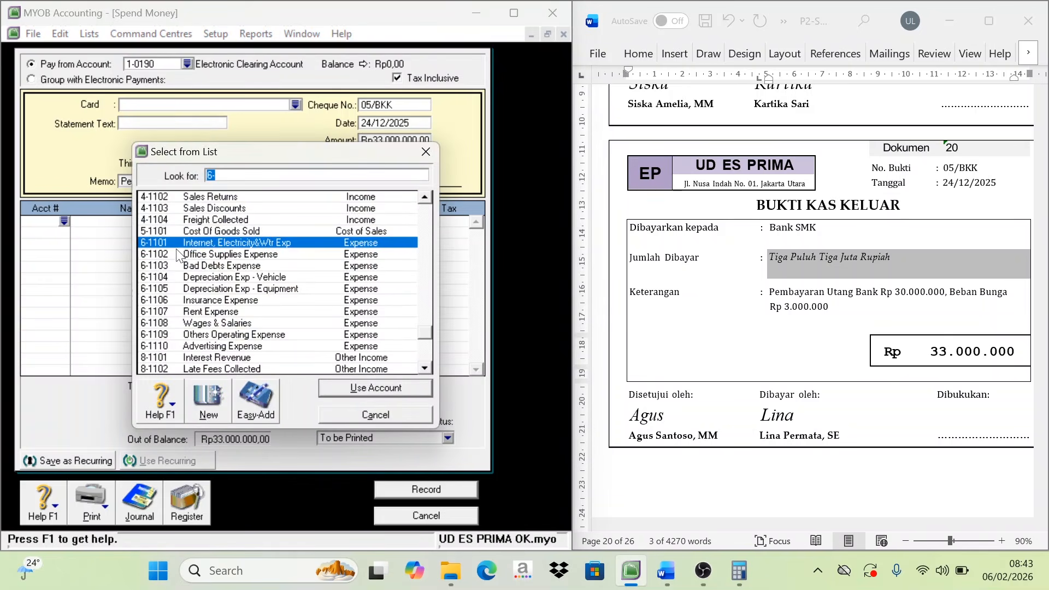
{"action": "scroll", "coordinate": [189, 256], "scroll_direction": "up", "scroll_amount": 2}
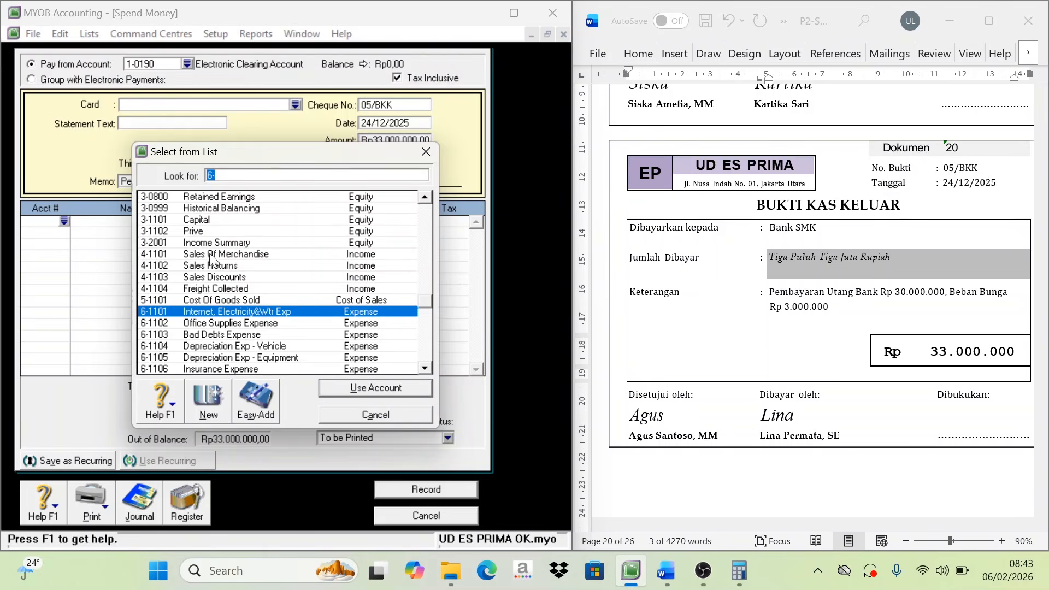
{"action": "scroll", "coordinate": [194, 235], "scroll_direction": "up", "scroll_amount": 2}
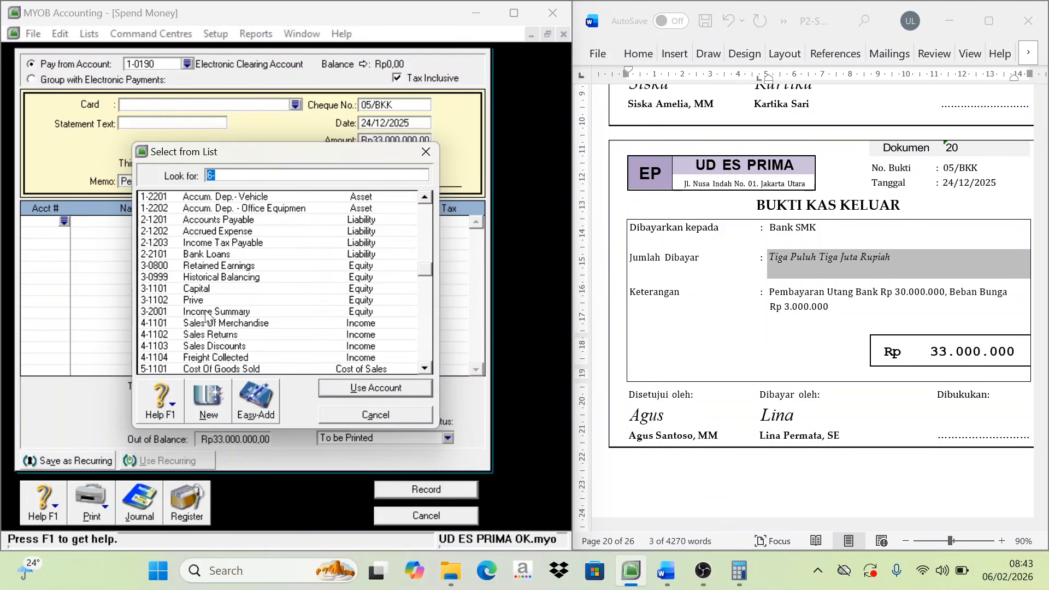
{"action": "left_click", "coordinate": [212, 255]}
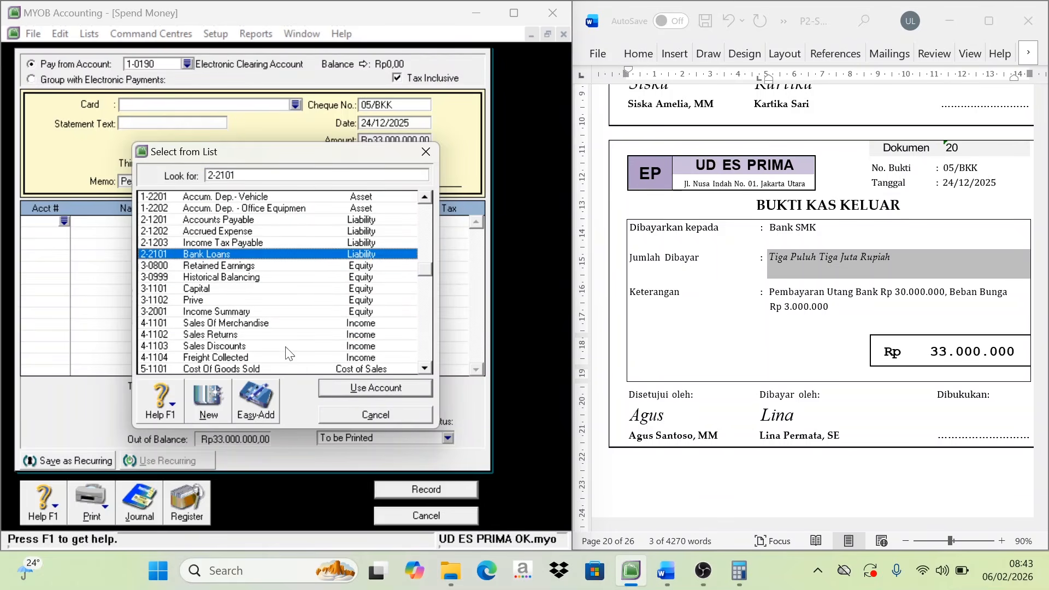
{"action": "left_click", "coordinate": [361, 387]}
{"action": "type", "text": "30"}
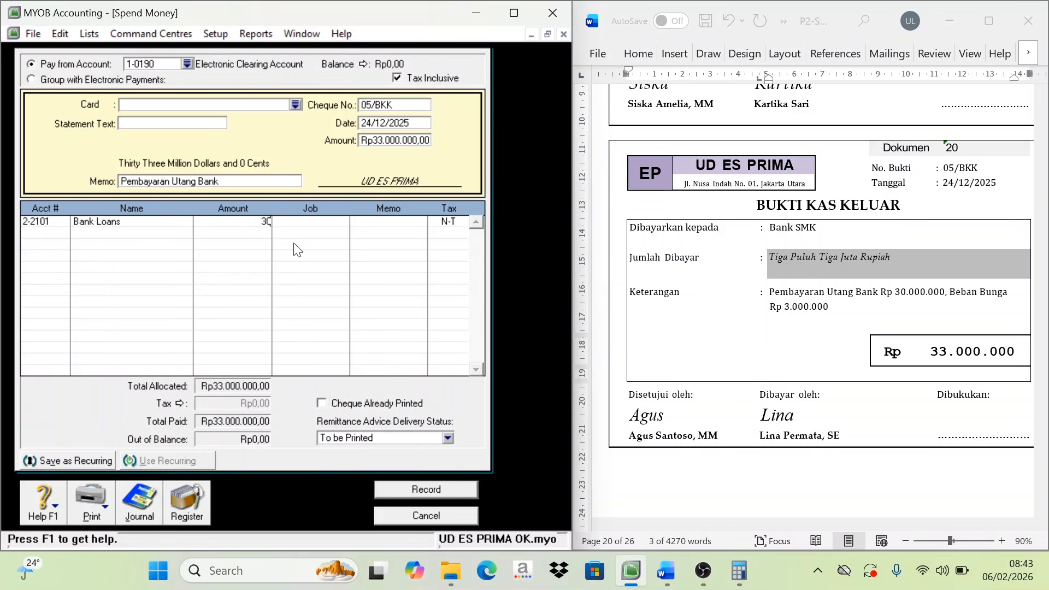
{"action": "type", "text": "000000"}
- Allocate the remaining Rp3.000.000 of the payment to account 9-1001 Interest Expense
{"action": "left_click", "coordinate": [42, 230]}
{"action": "left_click", "coordinate": [64, 231]}
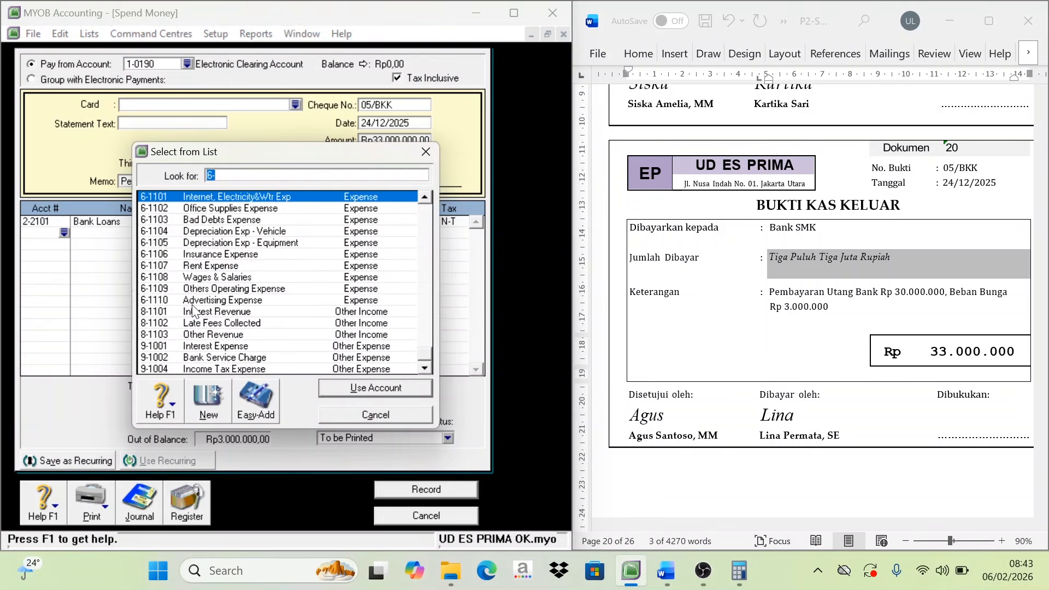
{"action": "type", "text": "9-1001"}
{"action": "left_click", "coordinate": [358, 388]}
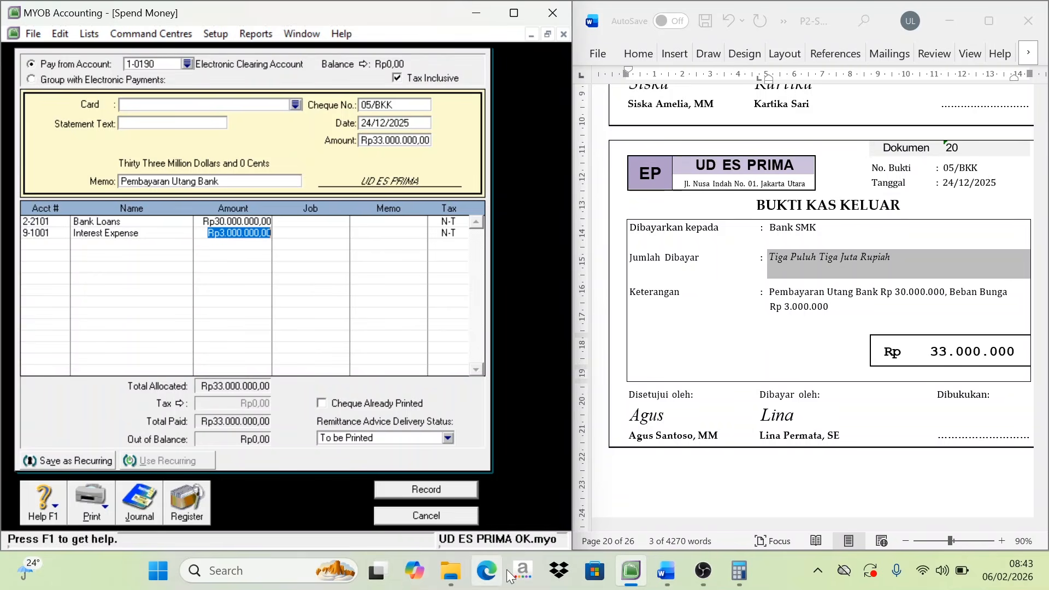
- Try to record the payment from the Electronic Clearing Account and check the card list for a suitable payee
{"action": "left_click", "coordinate": [457, 496]}
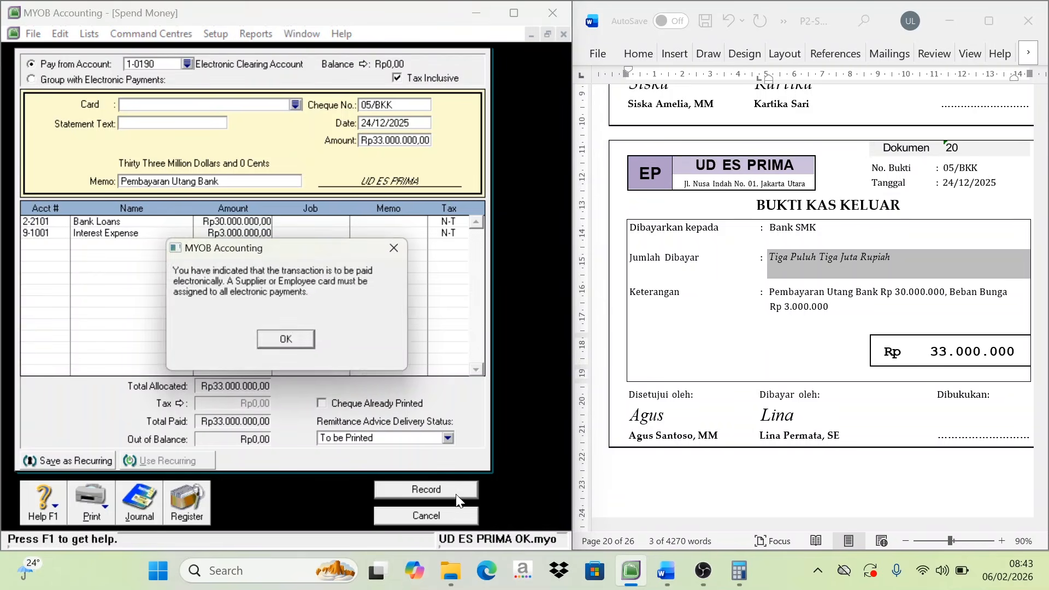
{"action": "left_click", "coordinate": [287, 339]}
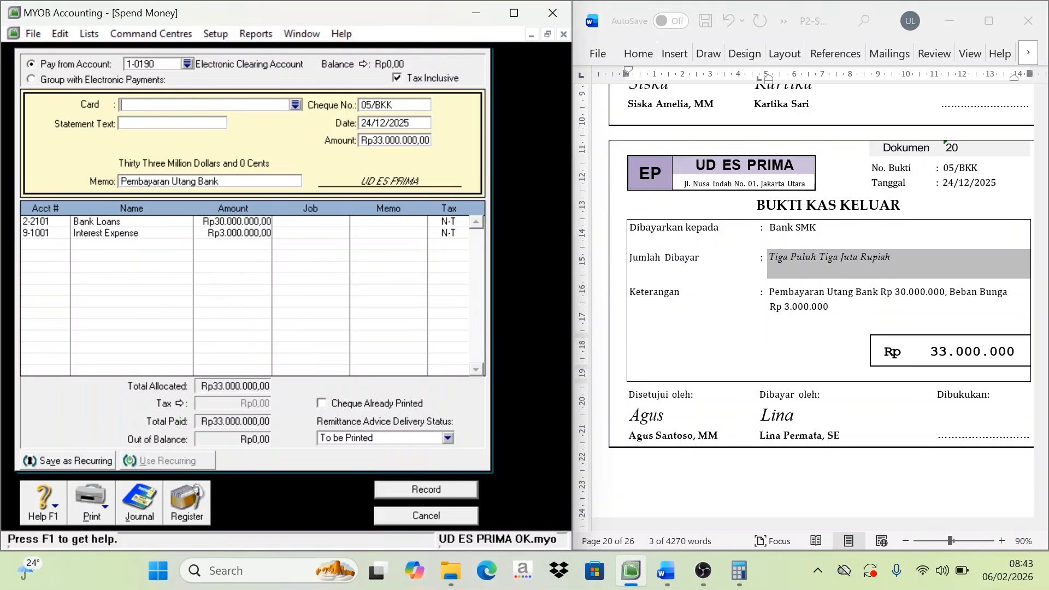
{"action": "left_click", "coordinate": [295, 104]}
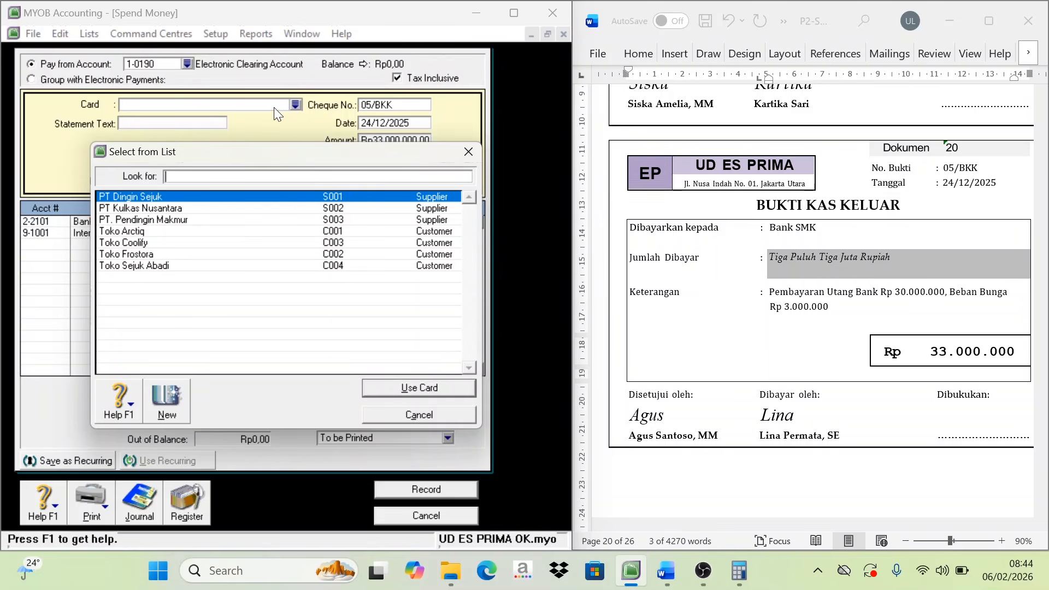
{"action": "left_click", "coordinate": [428, 415]}
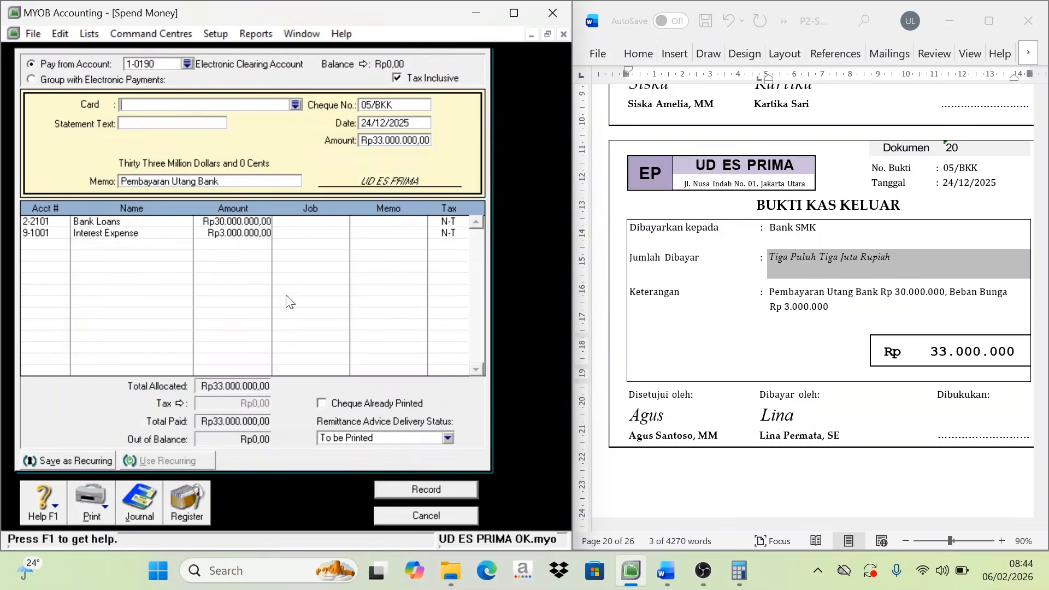
- Change the paying account to 1-1101 Cash In Bank, record the 05/BKK payment, and close the Spend Money window
{"action": "left_click", "coordinate": [187, 63]}
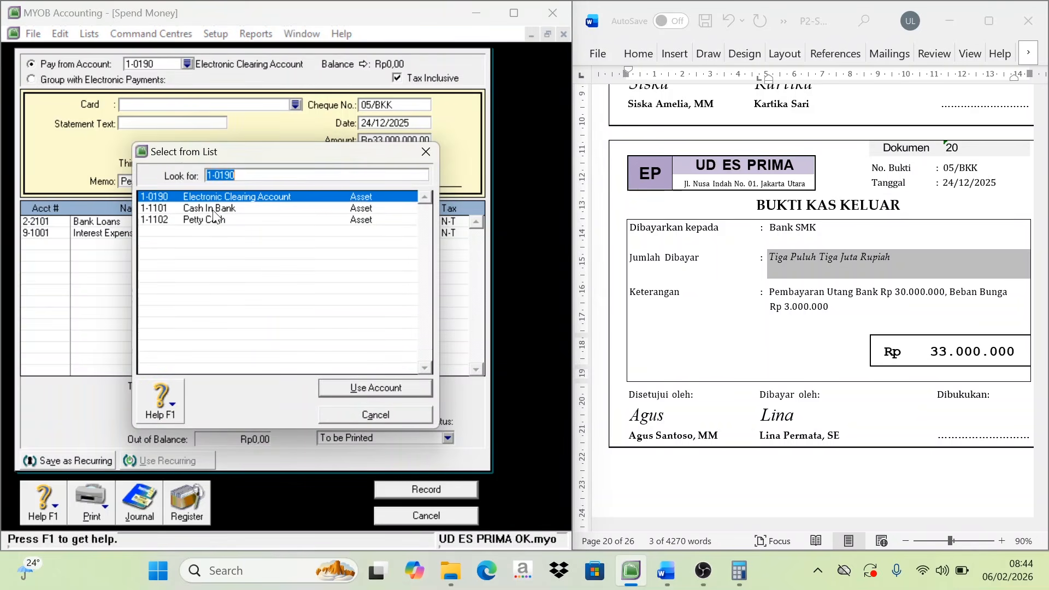
{"action": "left_click", "coordinate": [214, 214]}
{"action": "left_click", "coordinate": [330, 387]}
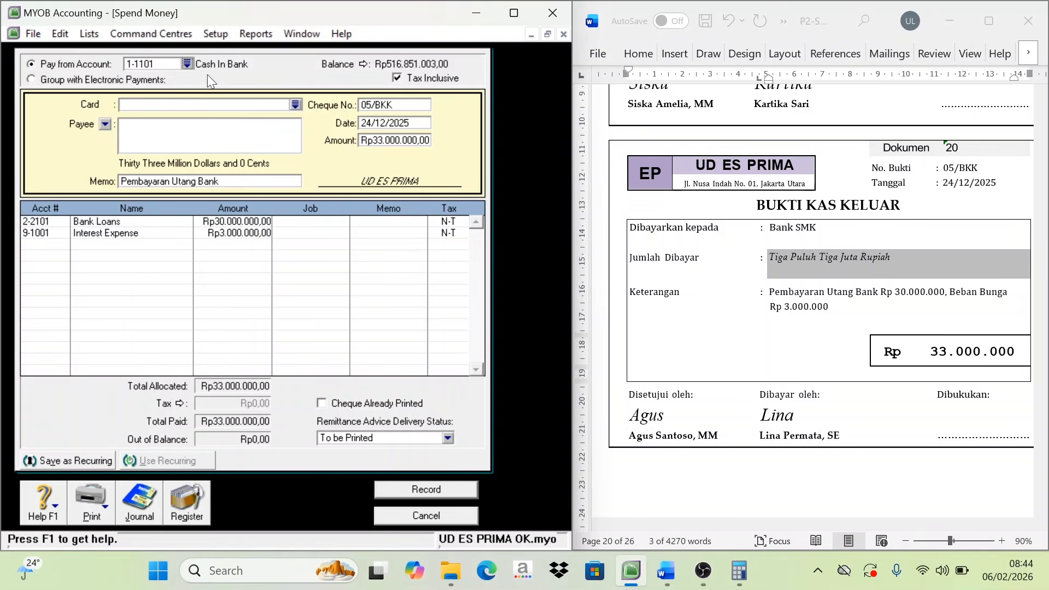
{"action": "left_click", "coordinate": [450, 490]}
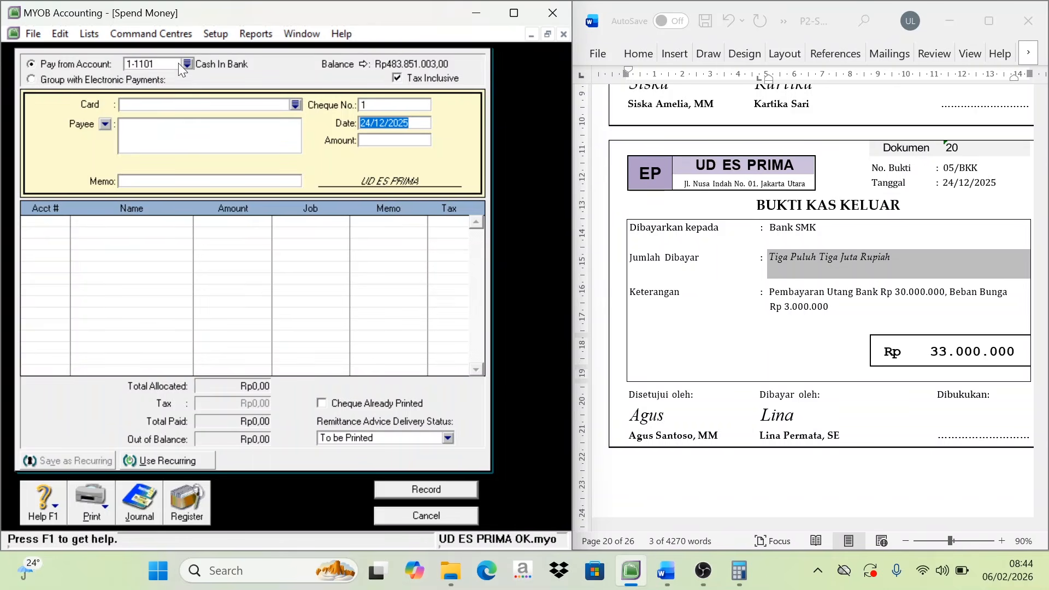
{"action": "left_click", "coordinate": [422, 516]}
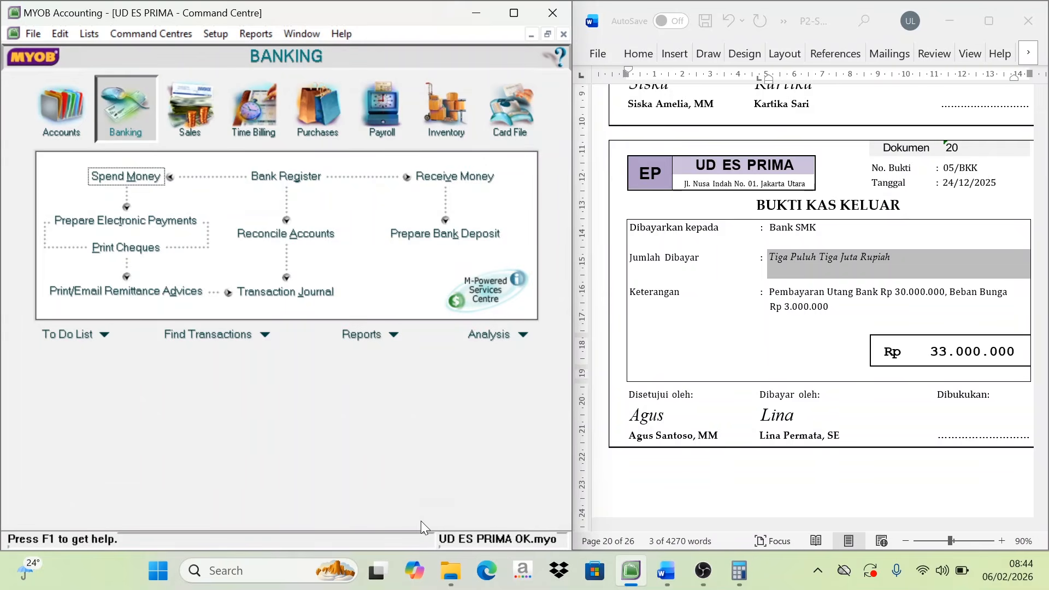
- Find the 05/SJ invoice in the source documents and start a new sales invoice for customer Toko Coolify
{"action": "scroll", "coordinate": [845, 314], "scroll_direction": "down", "scroll_amount": 3}
{"action": "scroll", "coordinate": [844, 314], "scroll_direction": "down", "scroll_amount": 5}
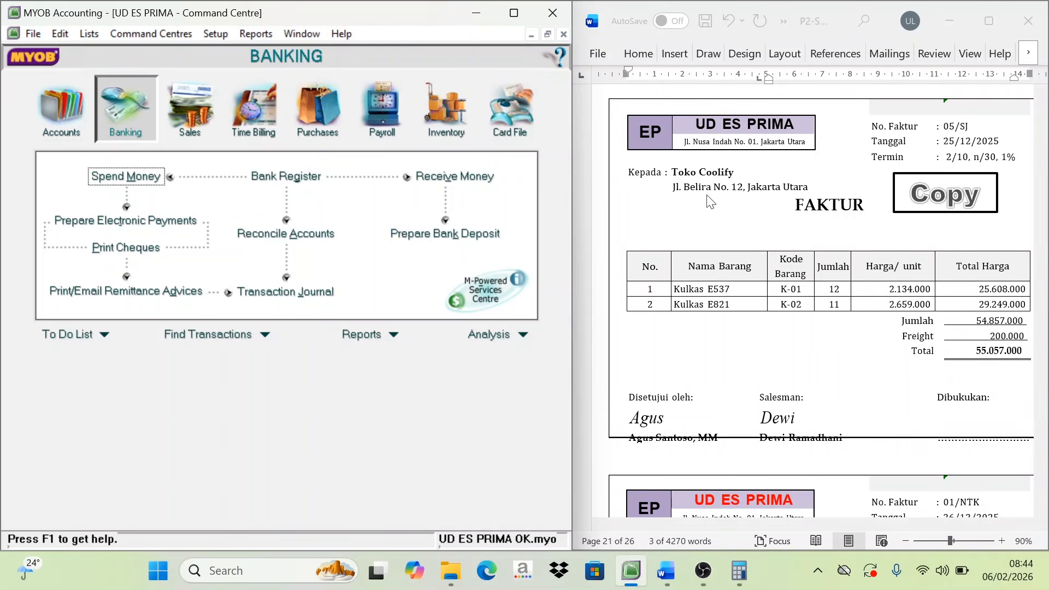
{"action": "left_click", "coordinate": [191, 126]}
{"action": "left_click", "coordinate": [285, 208]}
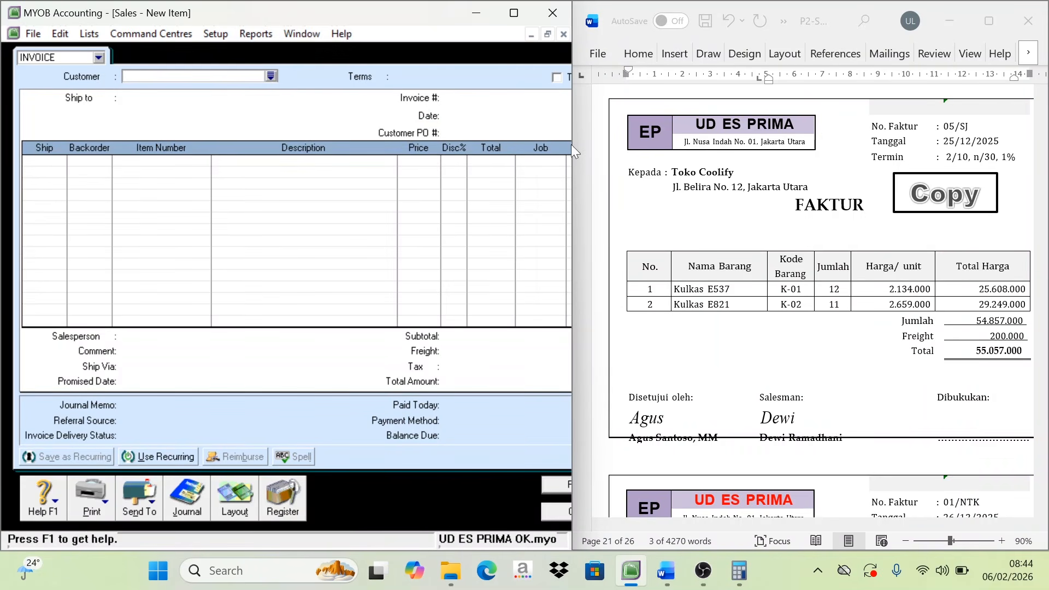
{"action": "left_click", "coordinate": [271, 76]}
{"action": "left_click", "coordinate": [143, 209]}
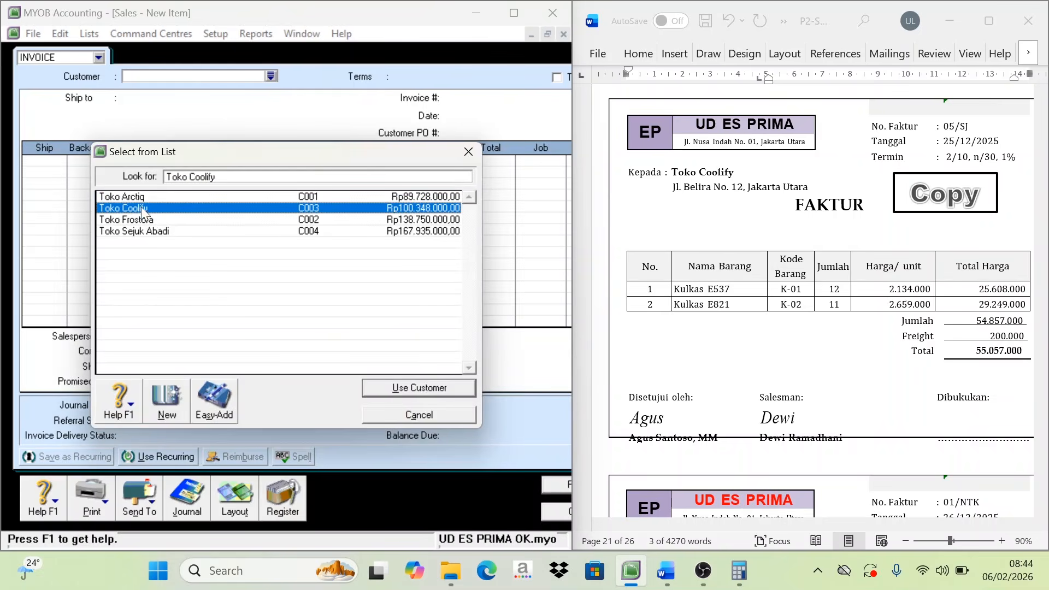
{"action": "left_click", "coordinate": [439, 388]}
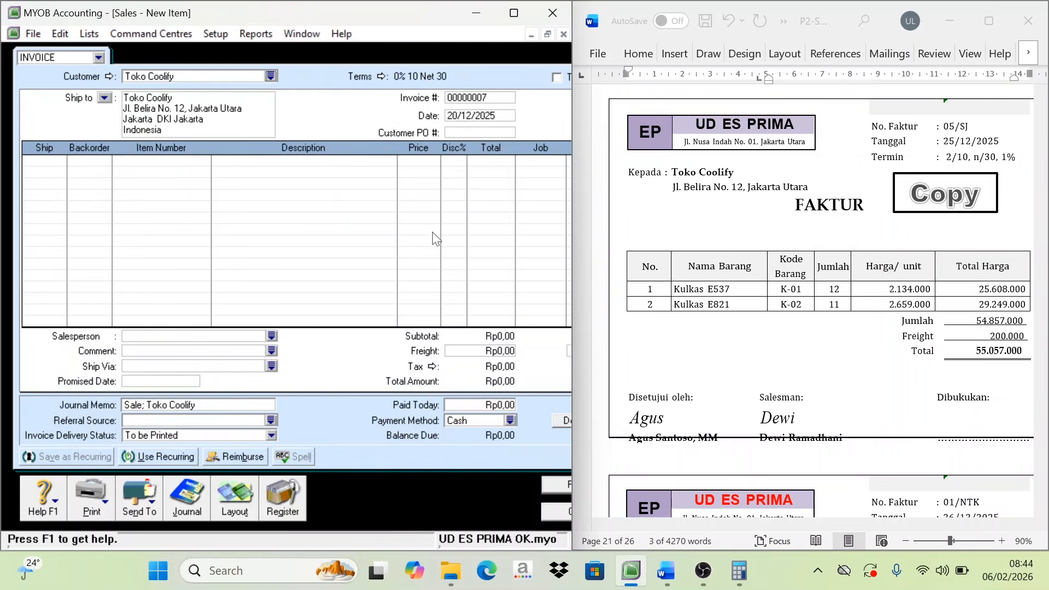
- Set the sales invoice's number to 05/SJ and its date to 25/12/2025
{"action": "left_click", "coordinate": [460, 98]}
{"action": "type", "text": "05/SJ"}
{"action": "key", "text": "Tab"}
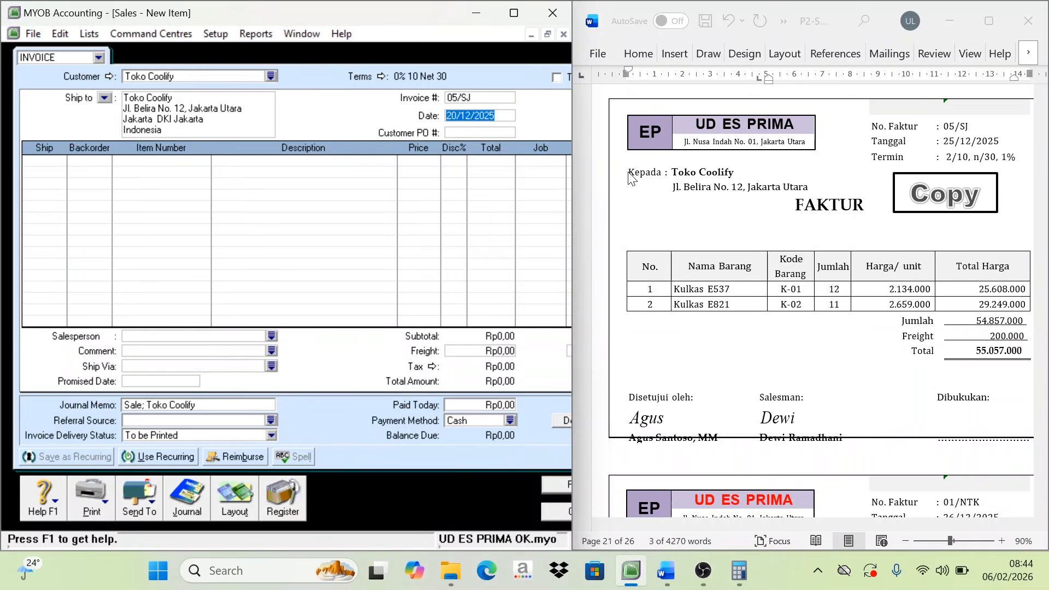
{"action": "type", "text": "2"}
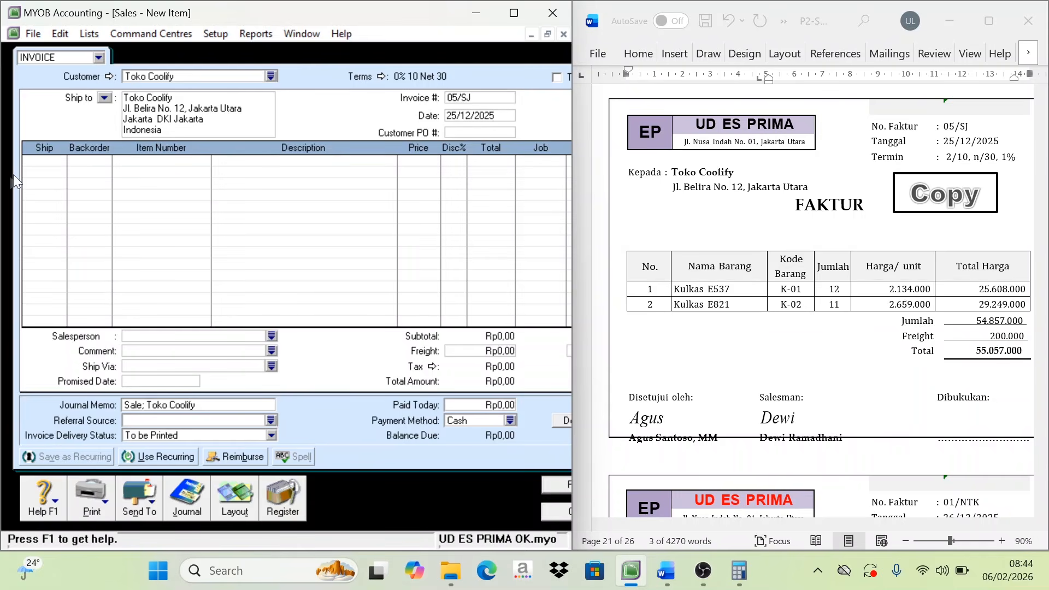
- Enter the first line of the 05/SJ invoice: 12 units of item K-01 (Kulkas E537) at a price of 2134000
{"action": "left_click", "coordinate": [59, 172]}
{"action": "type", "text": "12"}
{"action": "key", "text": "Tab"}
{"action": "type", "text": "K-01"}
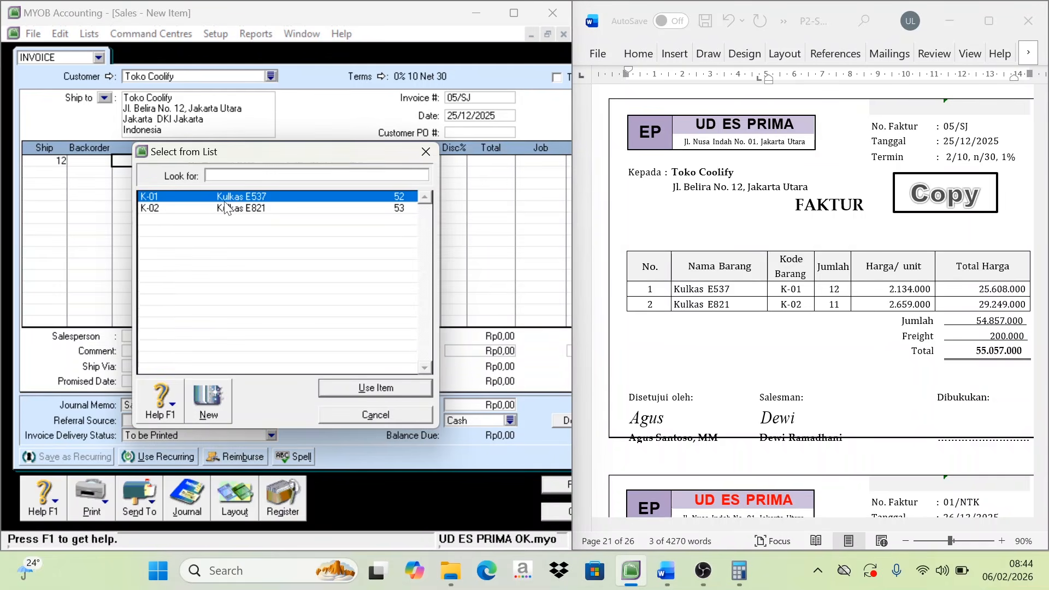
{"action": "key", "text": "Return"}
{"action": "key", "text": "Tab"}
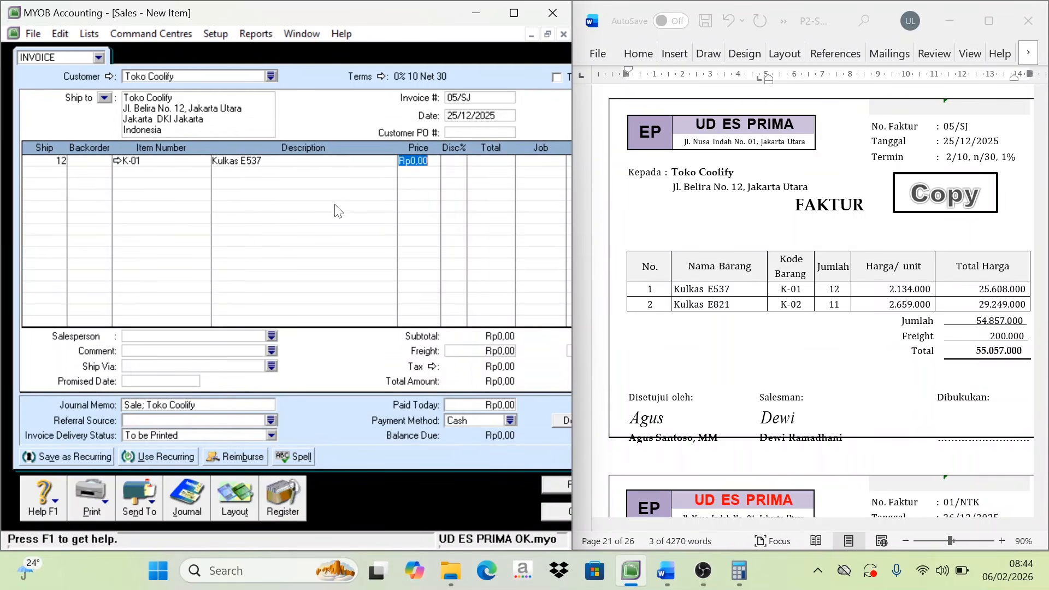
{"action": "type", "text": "2134000"}
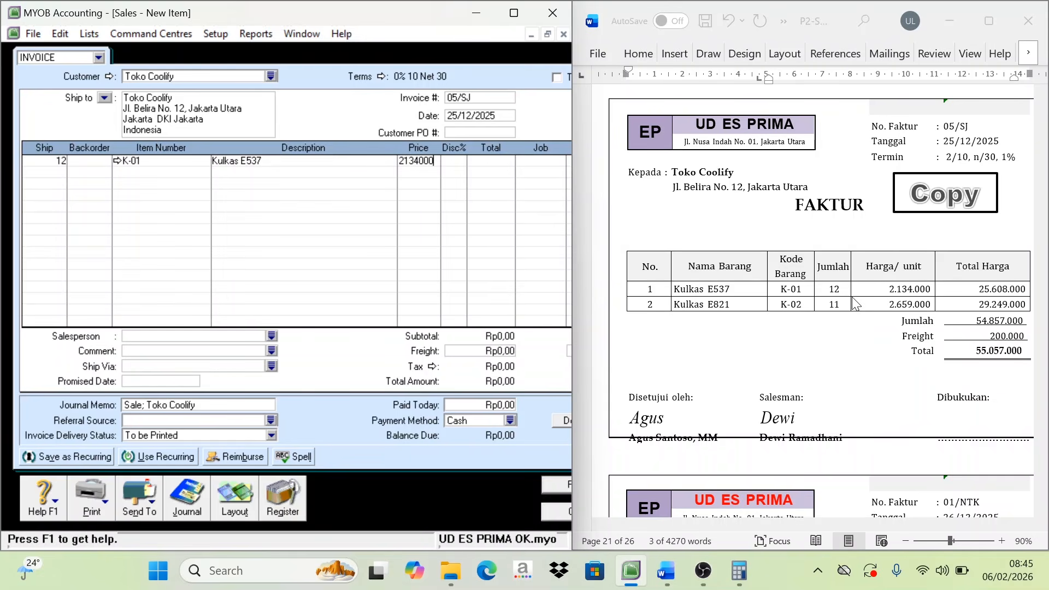
{"action": "key", "text": "Tab"}
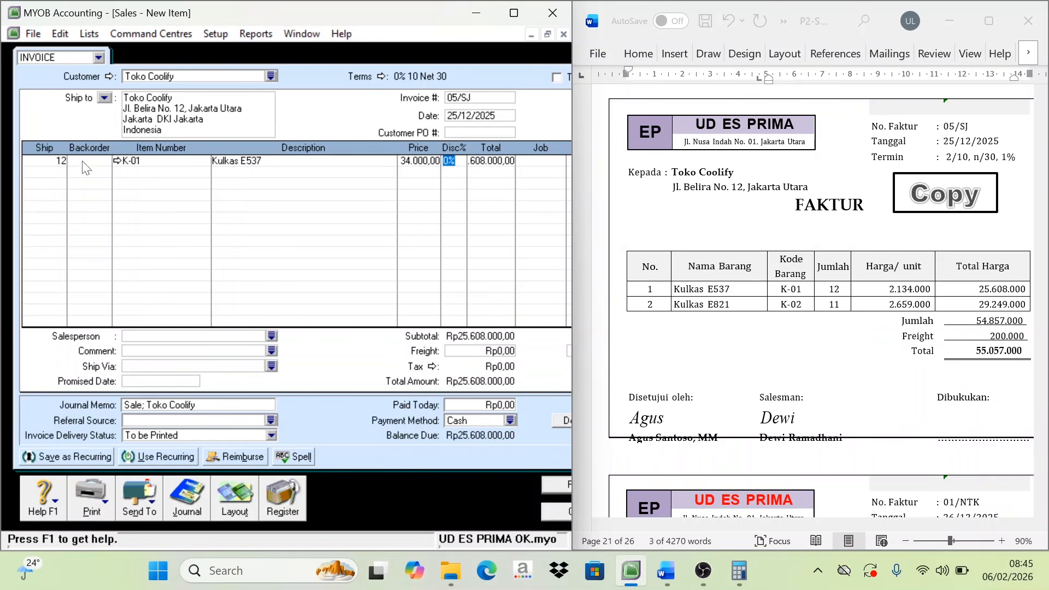
- Add a second line to the 05/SJ invoice with 11 units of item K-02 (Kulkas E821) at a price of 2659000
{"action": "key", "text": "Tab"}
{"action": "key", "text": "Tab"}
{"action": "key", "text": "Tab"}
{"action": "key", "text": "Tab"}
{"action": "key", "text": "Tab"}
{"action": "key", "text": "Tab"}
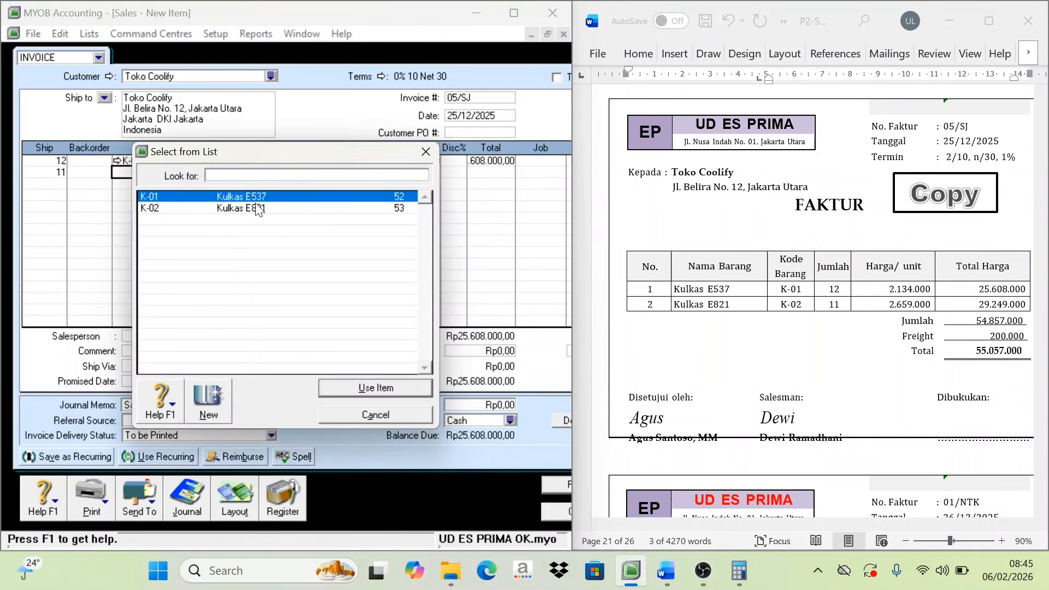
{"action": "double_click", "coordinate": [255, 206]}
{"action": "key", "text": "Tab"}
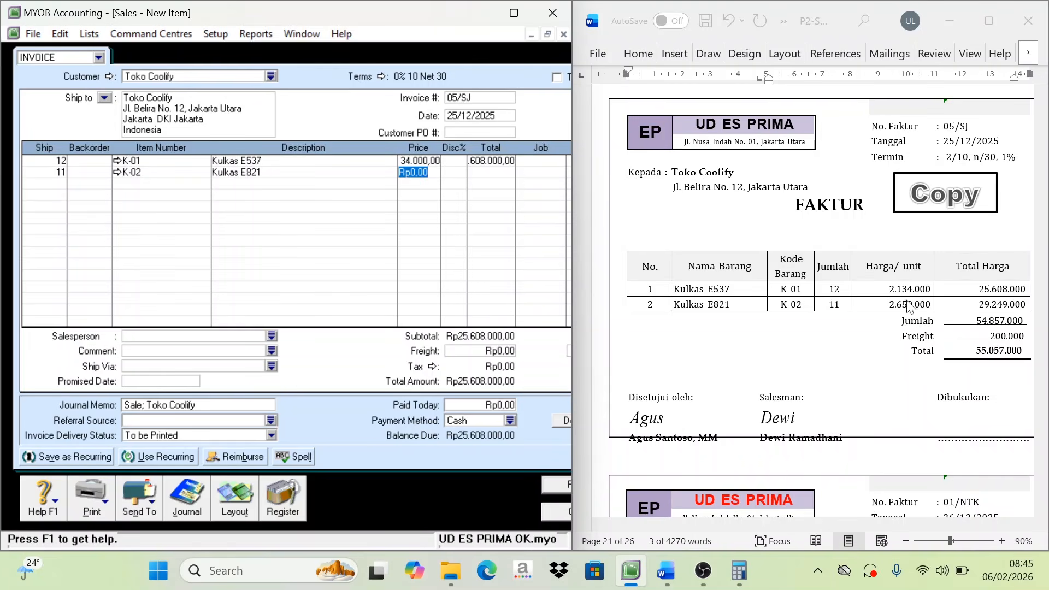
{"action": "type", "text": "2659000"}
{"action": "key", "text": "Tab"}
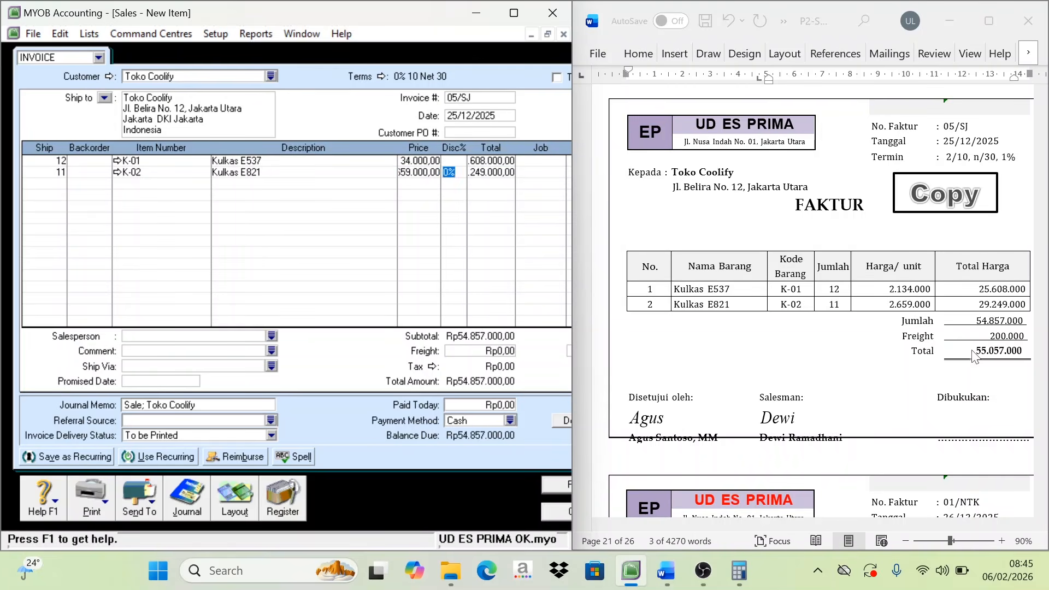
- Add 200000 freight to the 05/SJ invoice, record it, and close the sales window
{"action": "left_click", "coordinate": [497, 355]}
{"action": "type", "text": "200000"}
{"action": "key", "text": "Tab"}
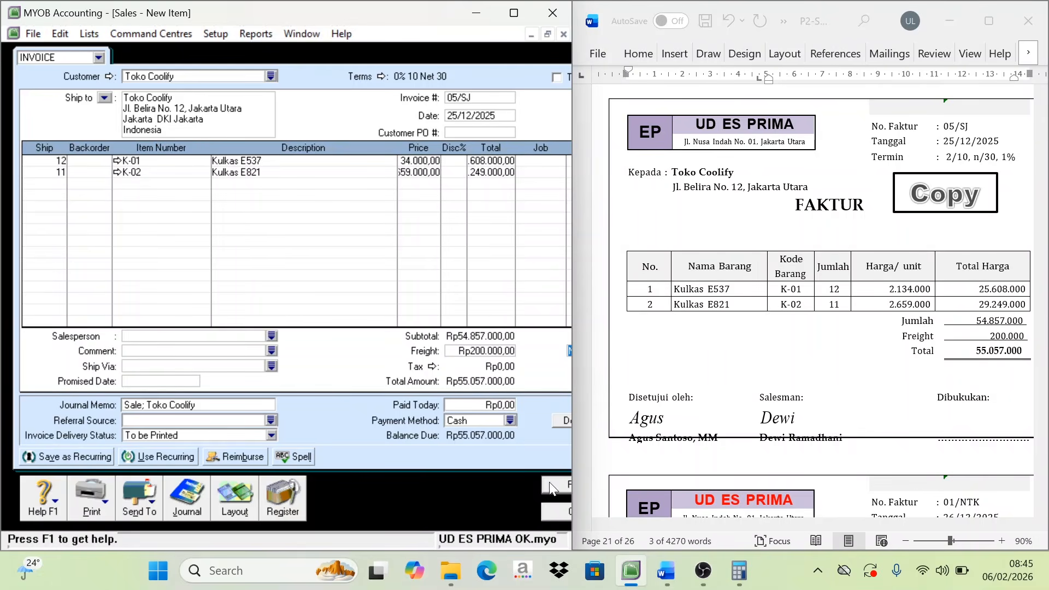
{"action": "left_click", "coordinate": [293, 456]}
{"action": "left_click", "coordinate": [643, 304]}
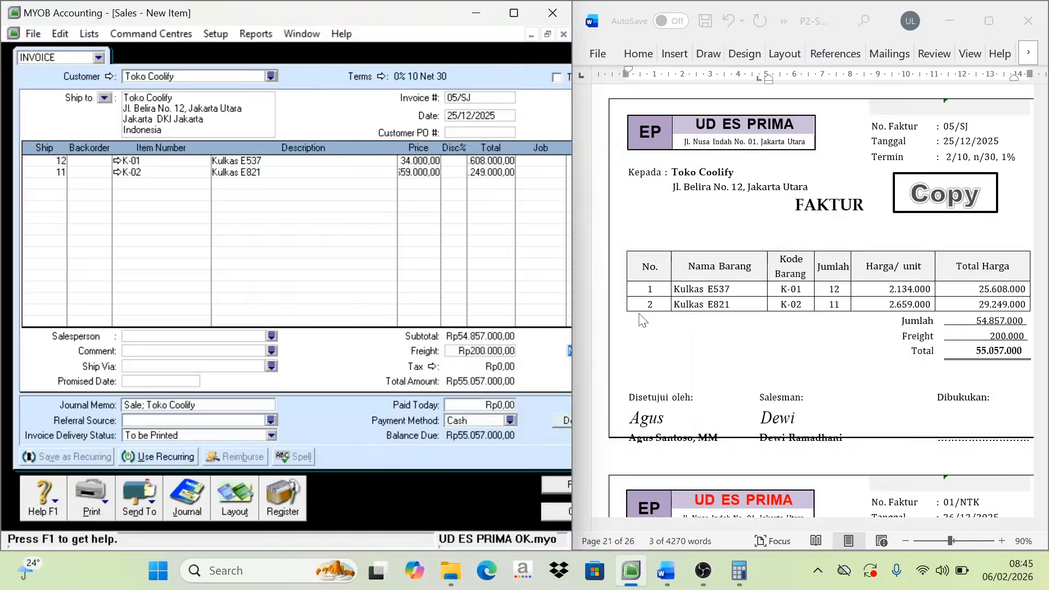
{"action": "left_click", "coordinate": [549, 510]}
- Find cash note 01/NTK in the source documents, start a new sale, and create a customer card named PENJUALAN TUNAI
{"action": "scroll", "coordinate": [786, 322], "scroll_direction": "down", "scroll_amount": 5}
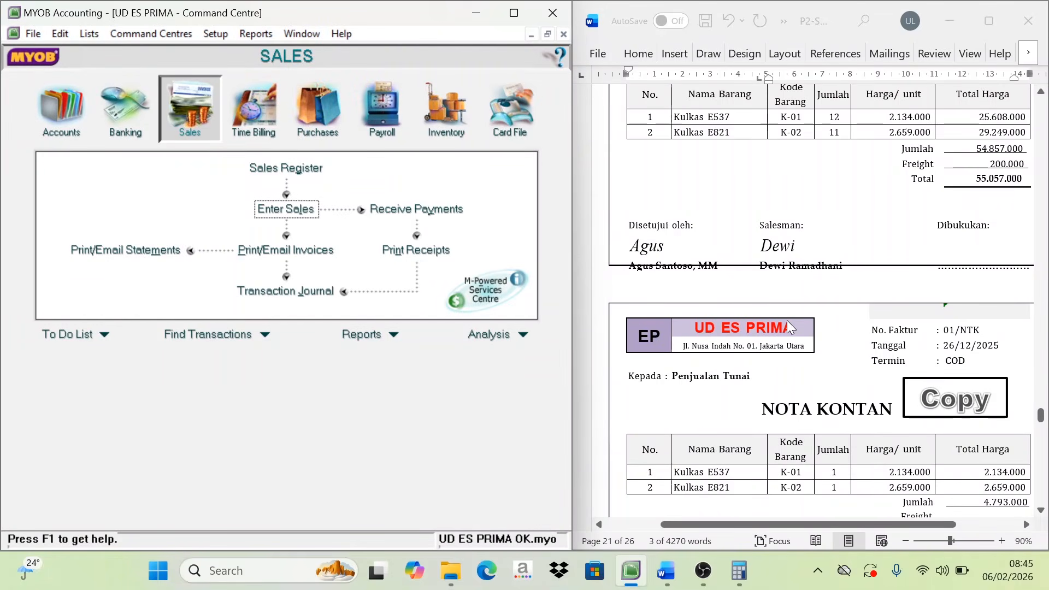
{"action": "scroll", "coordinate": [787, 328], "scroll_direction": "down", "scroll_amount": 1}
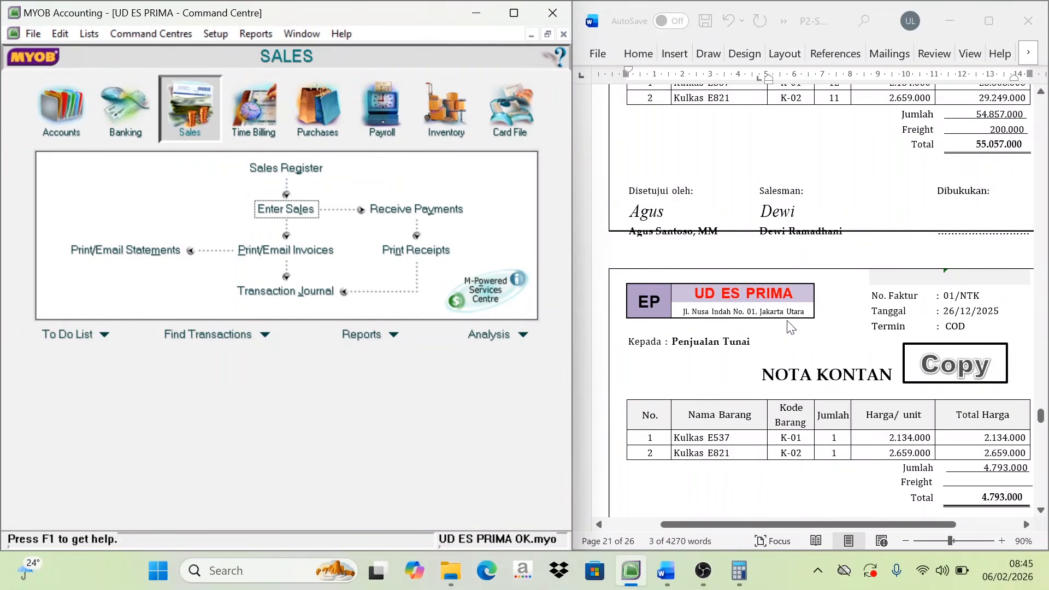
{"action": "scroll", "coordinate": [788, 327], "scroll_direction": "down", "scroll_amount": 4}
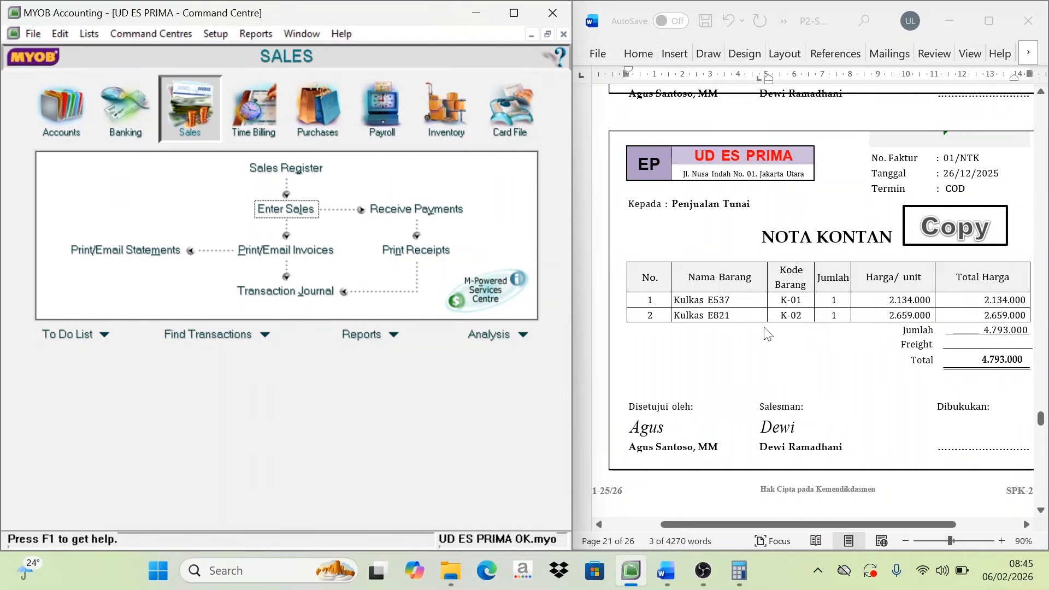
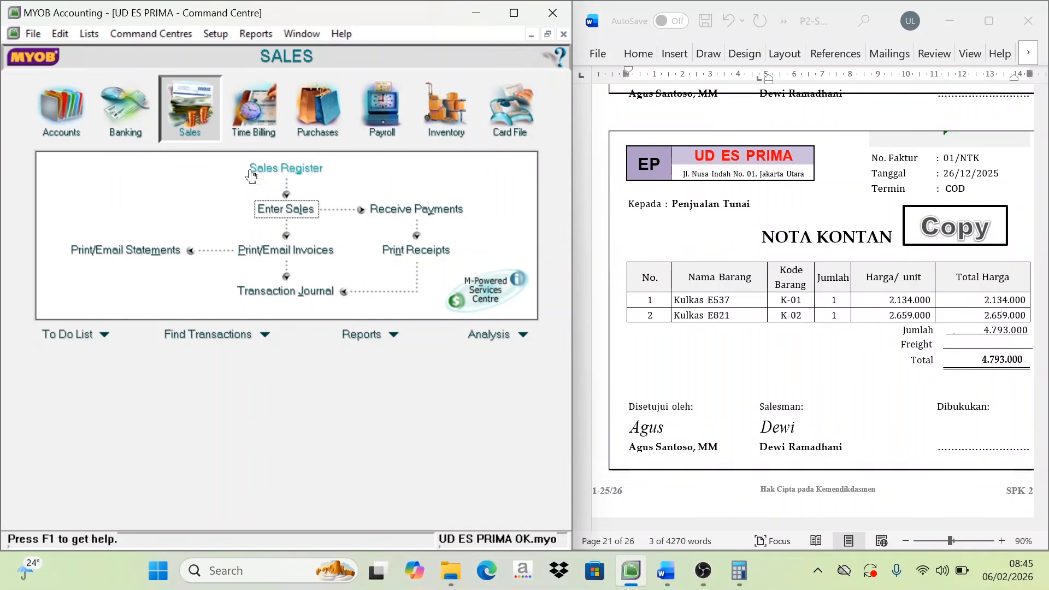
{"action": "left_click", "coordinate": [300, 214]}
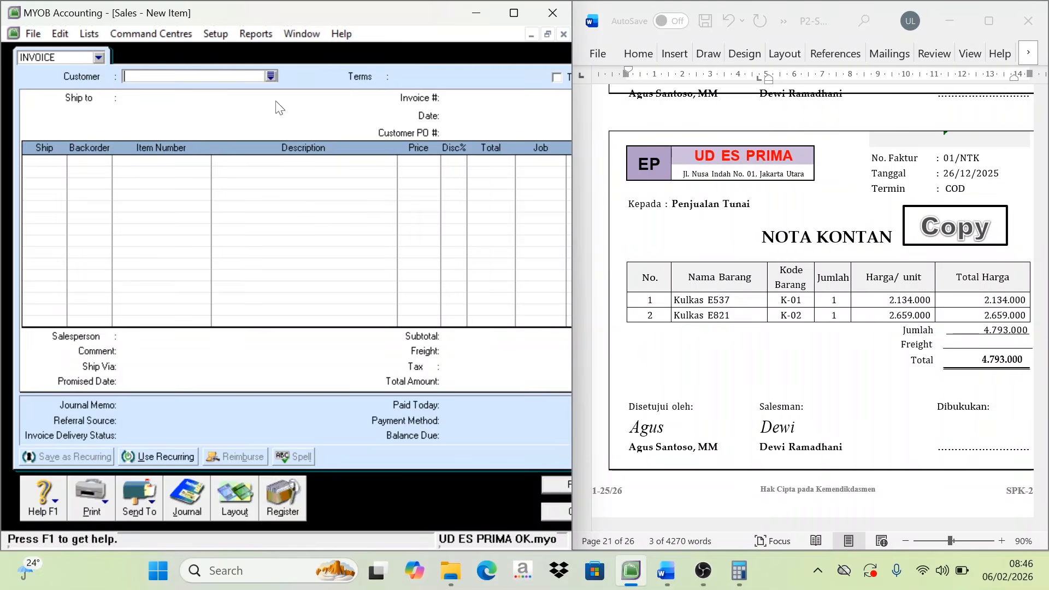
{"action": "left_click", "coordinate": [273, 80]}
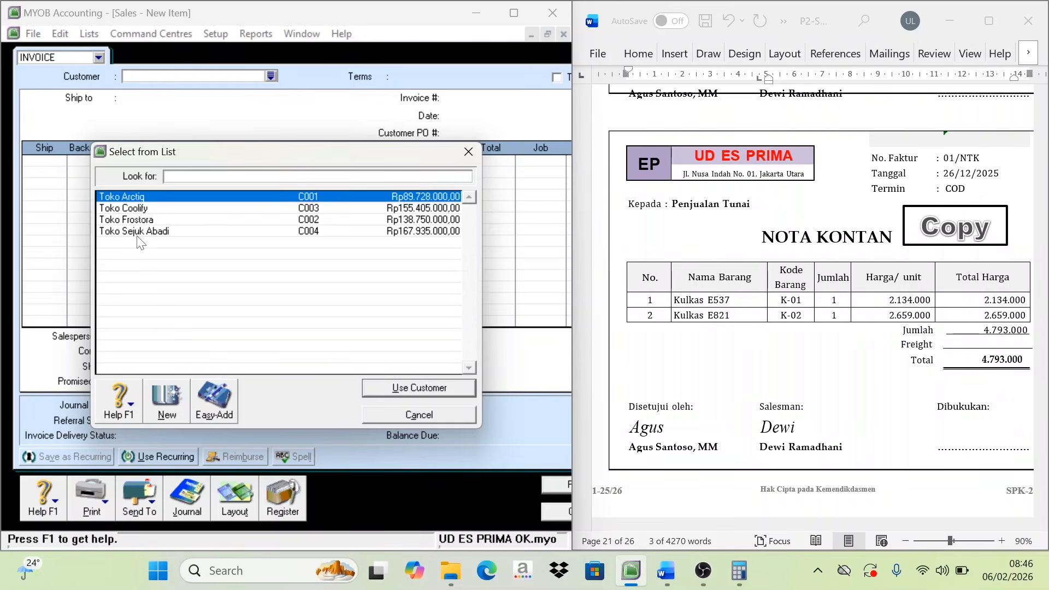
{"action": "left_click", "coordinate": [171, 405]}
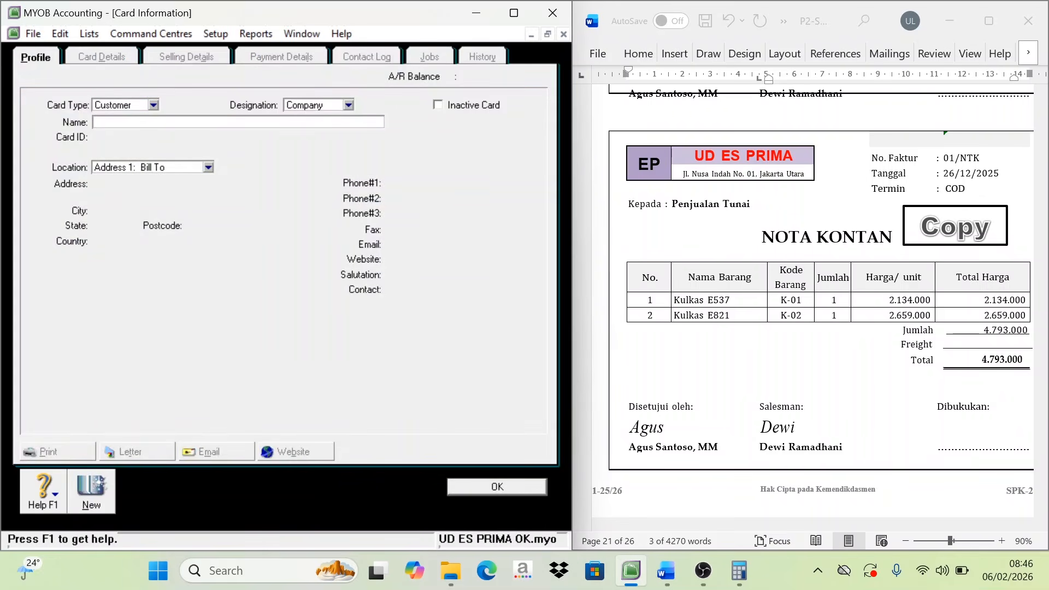
{"action": "key", "text": "Caps_Lock"}
{"action": "type", "text": "PENJU"}
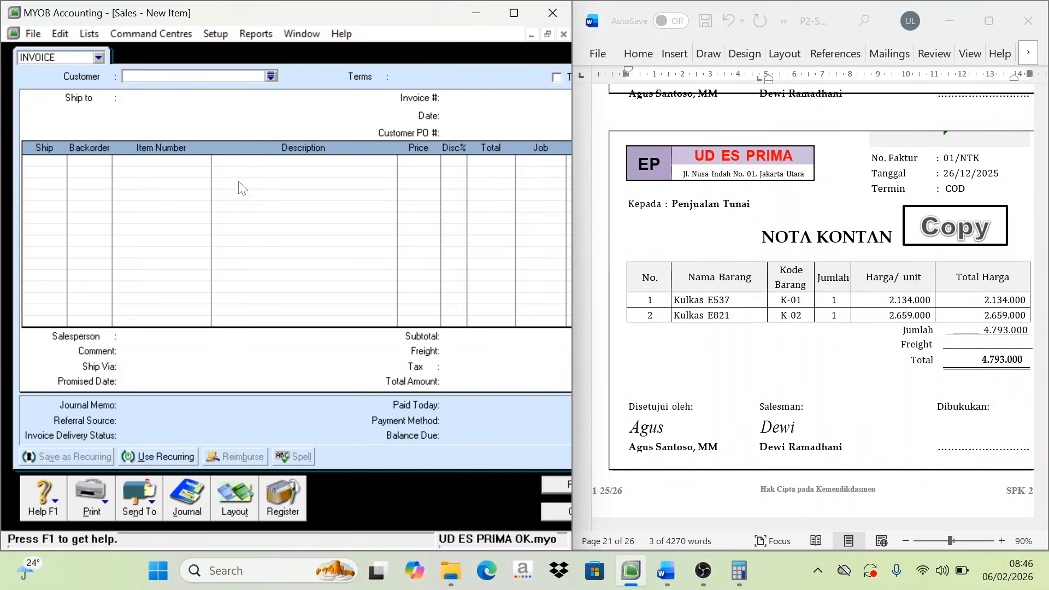
- Choose PENJUALAN TUNAI as the customer of the new sales invoice
{"action": "left_click", "coordinate": [271, 76]}
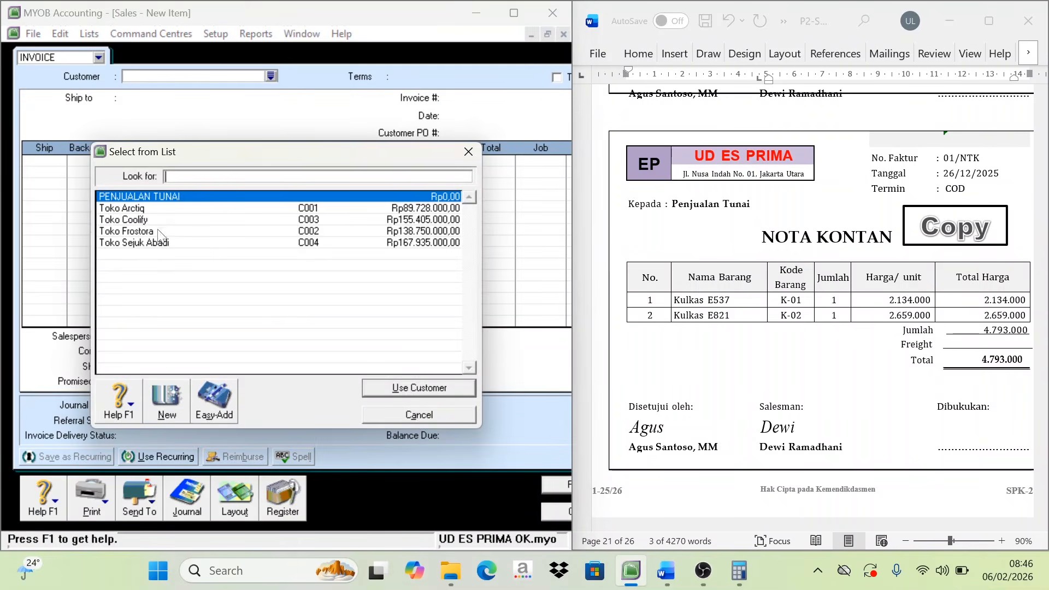
{"action": "left_click", "coordinate": [132, 209]}
{"action": "left_click", "coordinate": [143, 196]}
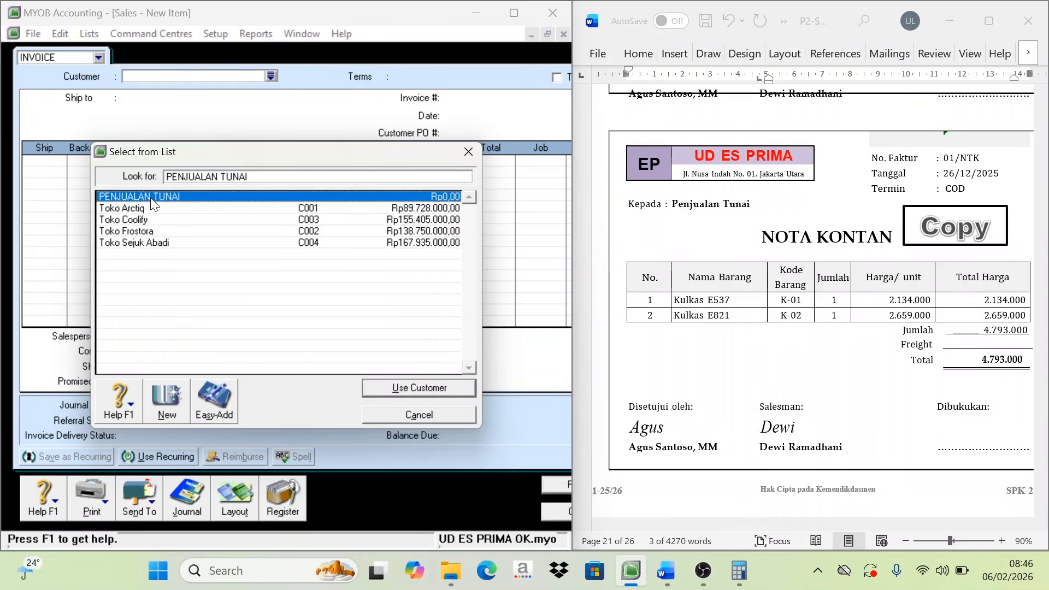
{"action": "left_click", "coordinate": [370, 386]}
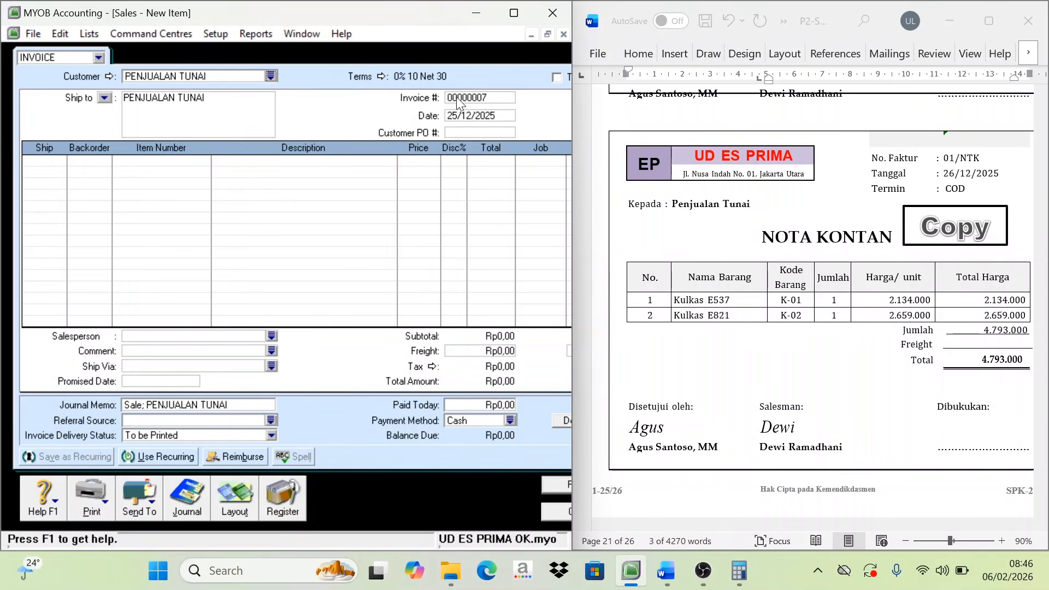
- Change the cash sale's credit terms to C.O.D
{"action": "left_click", "coordinate": [382, 76]}
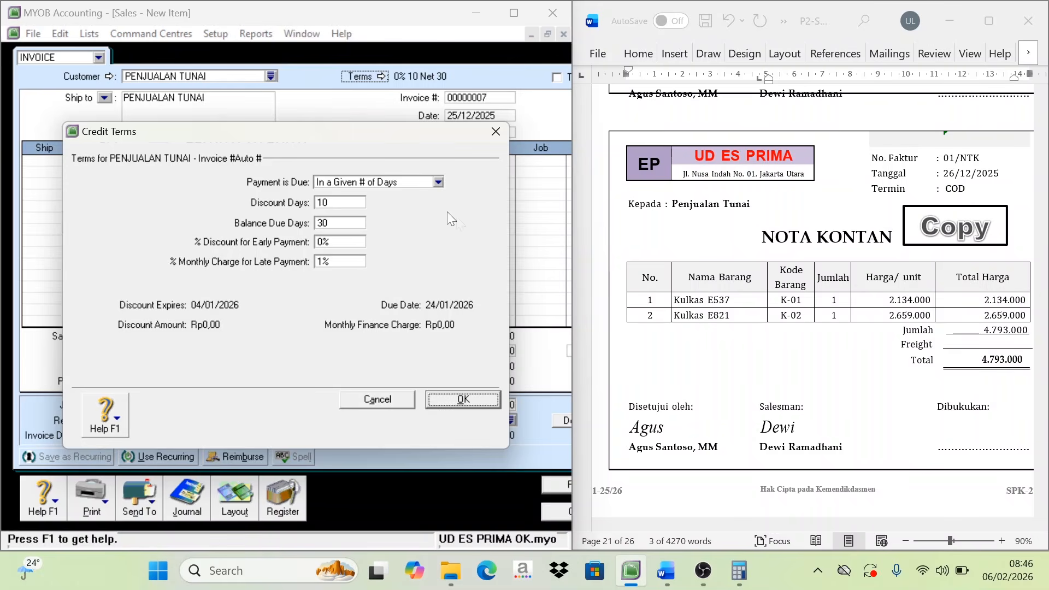
{"action": "left_click", "coordinate": [404, 185]}
{"action": "left_click", "coordinate": [358, 195]}
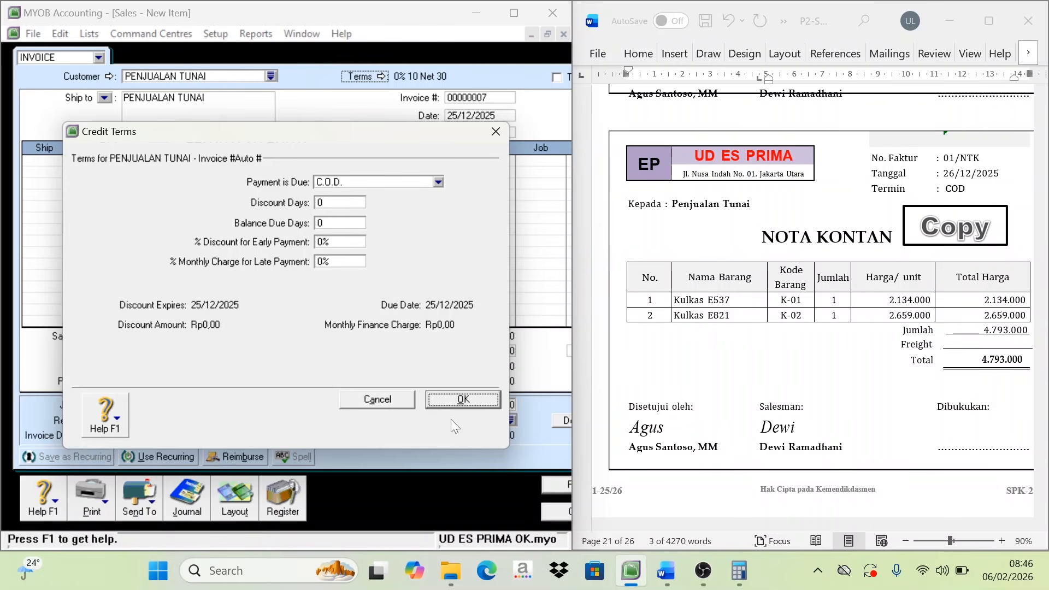
{"action": "left_click", "coordinate": [457, 398]}
- Set the cash sale's invoice number to 01/ntk and its date to 26/12/2025
{"action": "left_click", "coordinate": [468, 100]}
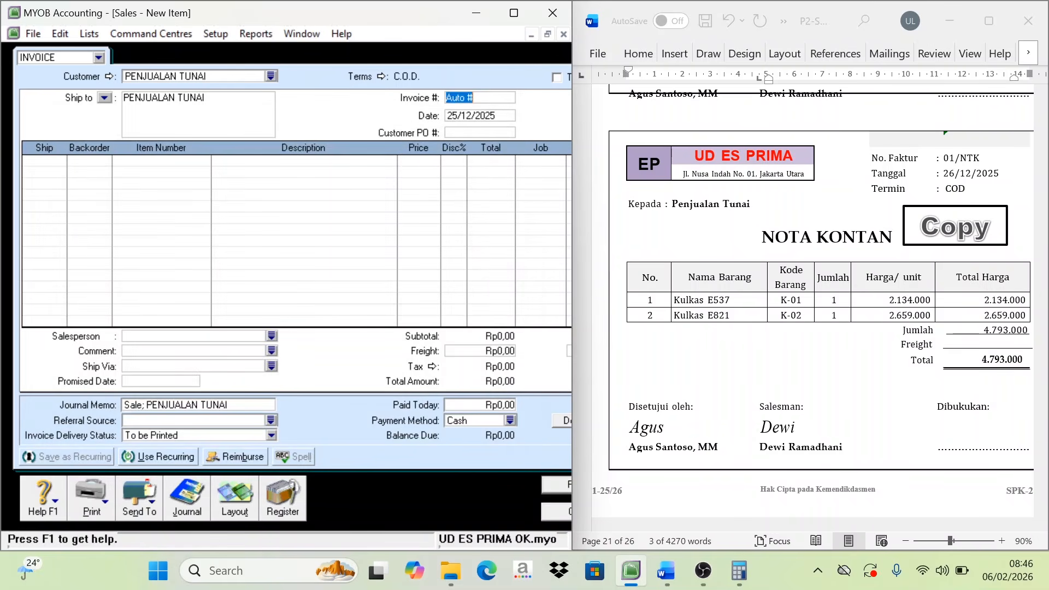
{"action": "type", "text": "01/ntk"}
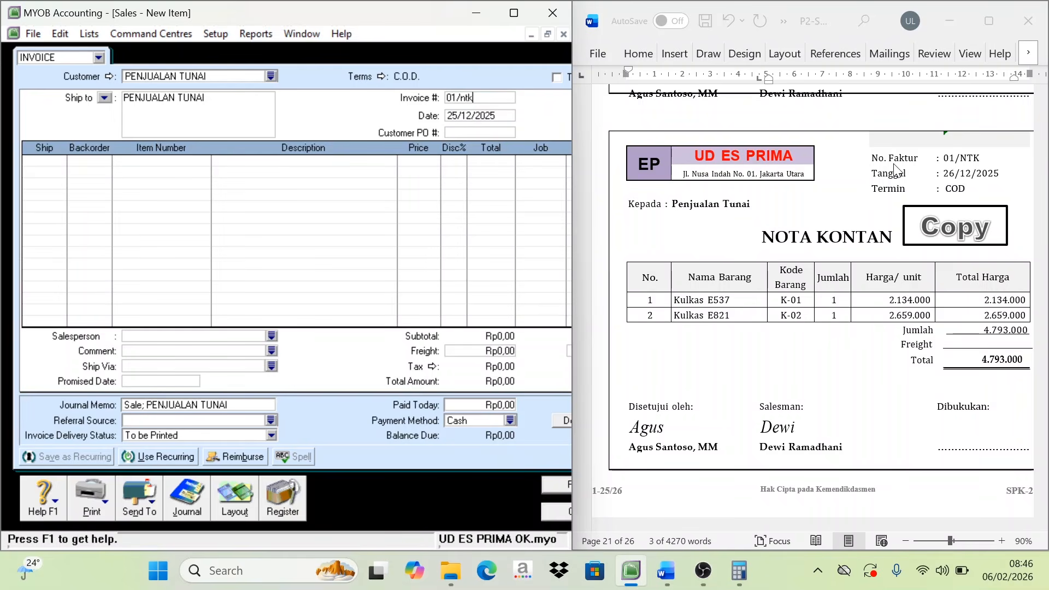
{"action": "key", "text": "Tab"}
{"action": "type", "text": "2"}
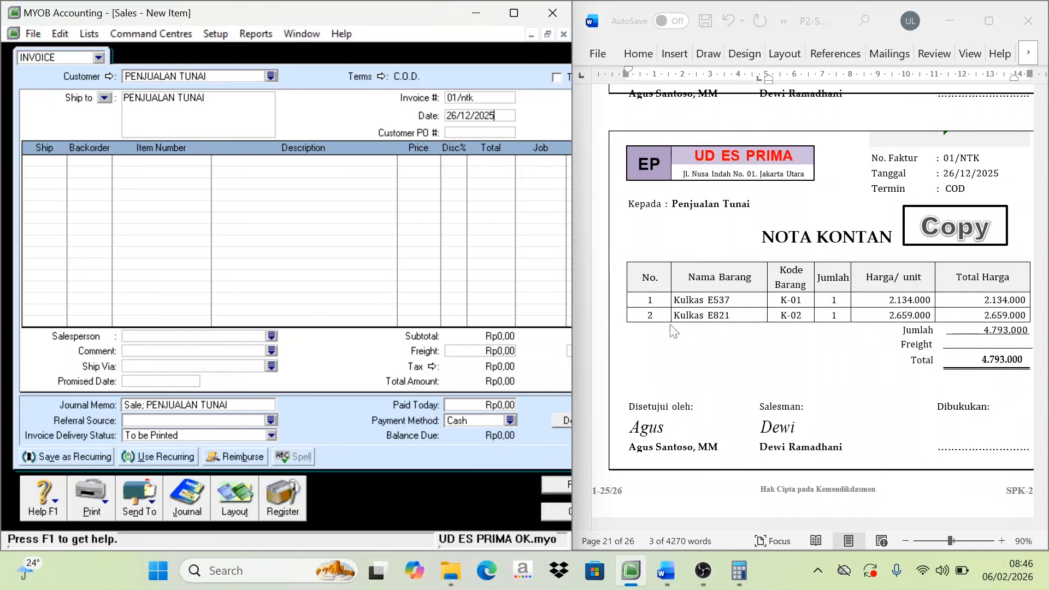
- Enter the cash sale's first line: 1 unit of item K-01 (Kulkas E537) at a price of 2134000
{"action": "left_click", "coordinate": [55, 162]}
{"action": "type", "text": "1"}
{"action": "key", "text": "Tab"}
{"action": "key", "text": "Tab"}
{"action": "key", "text": "Tab"}
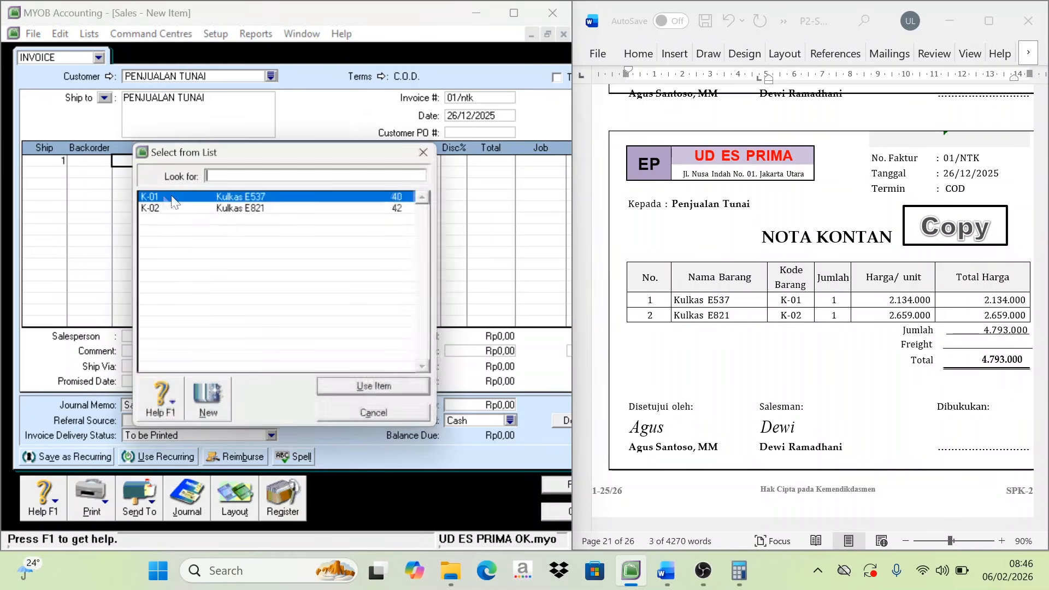
{"action": "double_click", "coordinate": [239, 196]}
{"action": "key", "text": "Tab"}
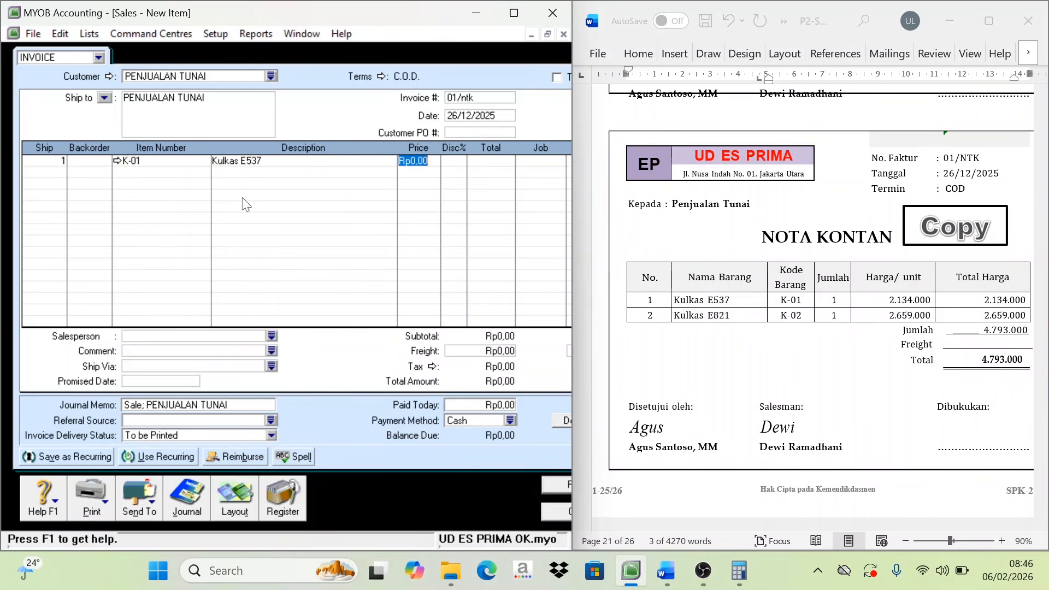
{"action": "type", "text": "2134000"}
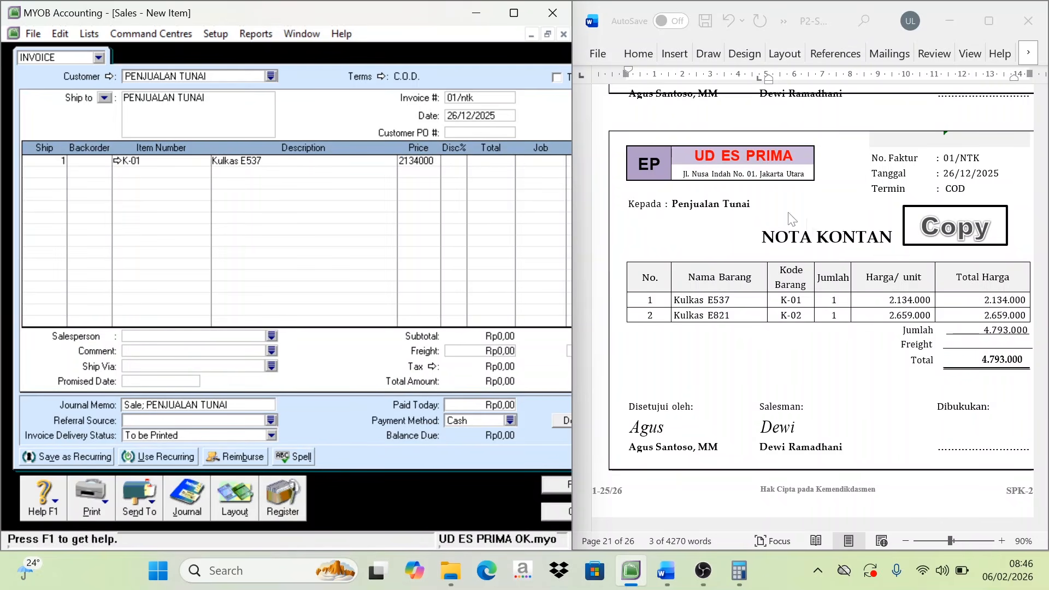
- Add a second line to the cash sale with 1 unit of item K-02 (Kulkas E821) at a price of 2659000
{"action": "left_click", "coordinate": [66, 184]}
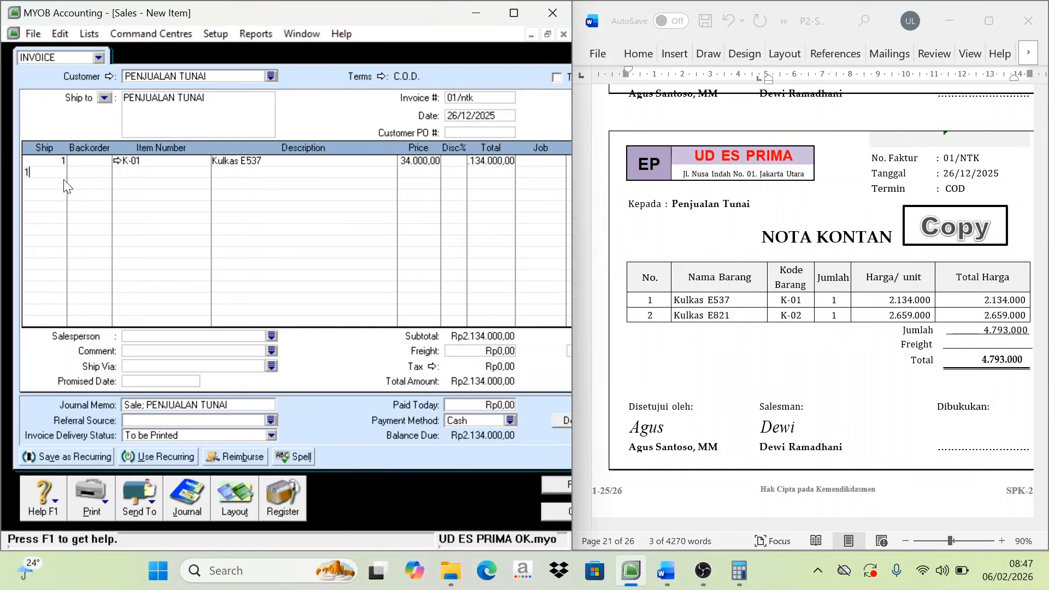
{"action": "key", "text": "Tab"}
{"action": "key", "text": "Tab"}
{"action": "key", "text": "Tab"}
{"action": "double_click", "coordinate": [270, 213]}
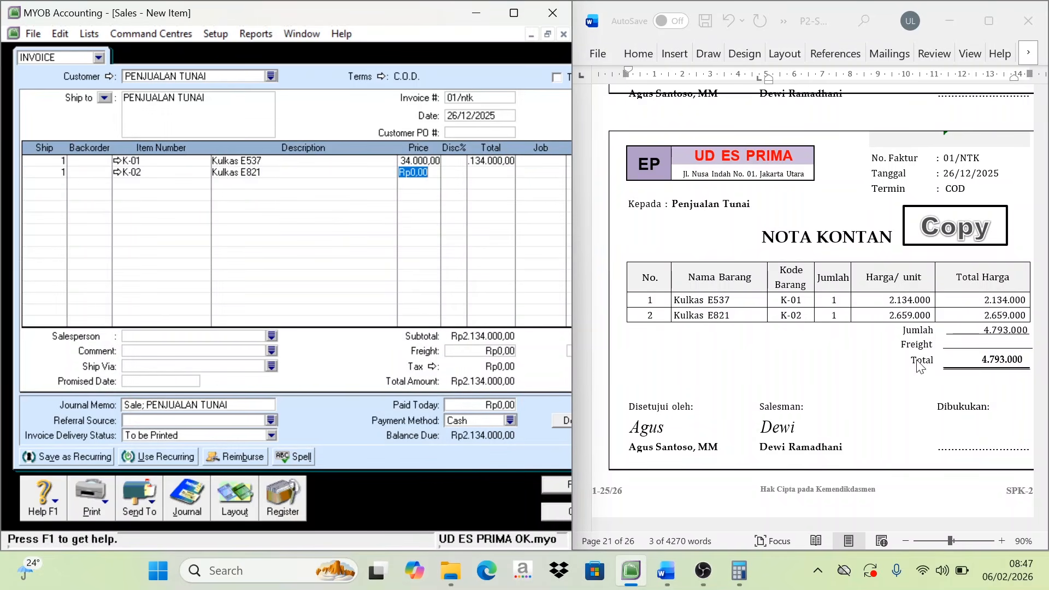
{"action": "type", "text": "2659"}
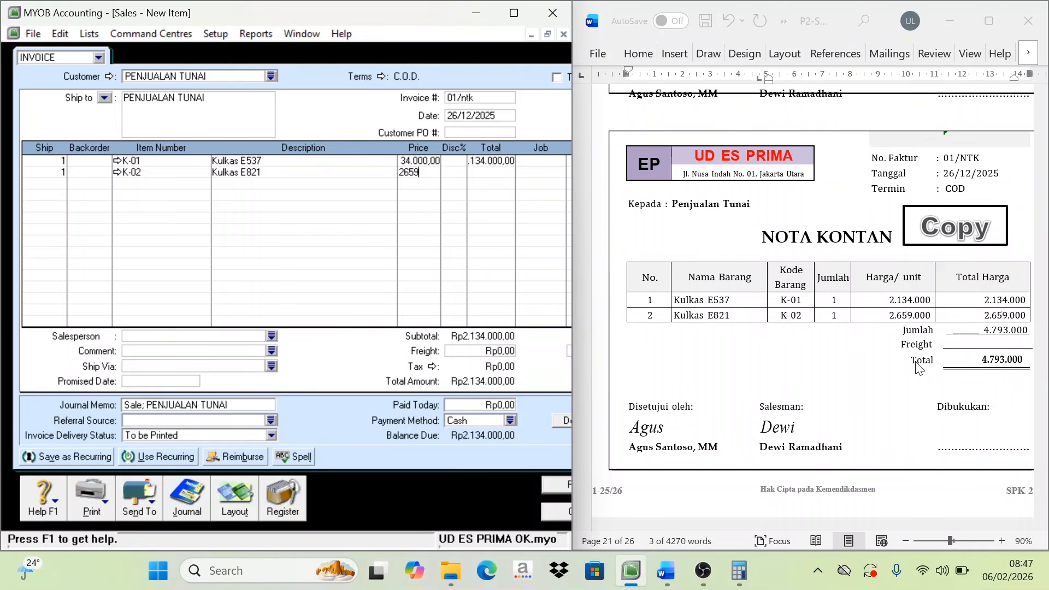
{"action": "type", "text": "000"}
{"action": "key", "text": "Tab"}
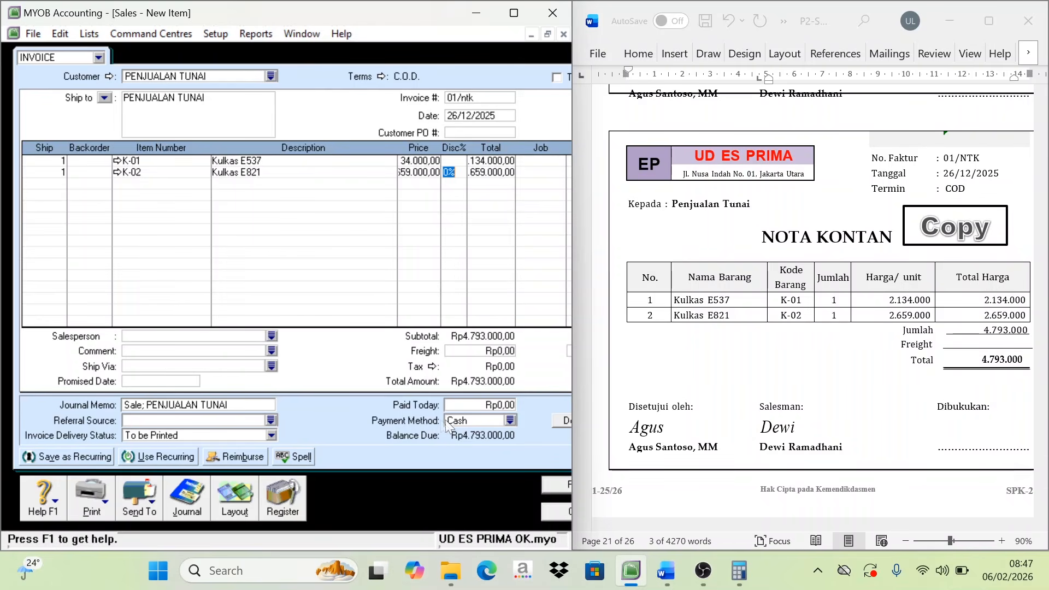
- Enter 4793000 as the amount paid today on the 01/ntk cash sale
{"action": "left_click", "coordinate": [499, 405]}
{"action": "type", "text": "4"}
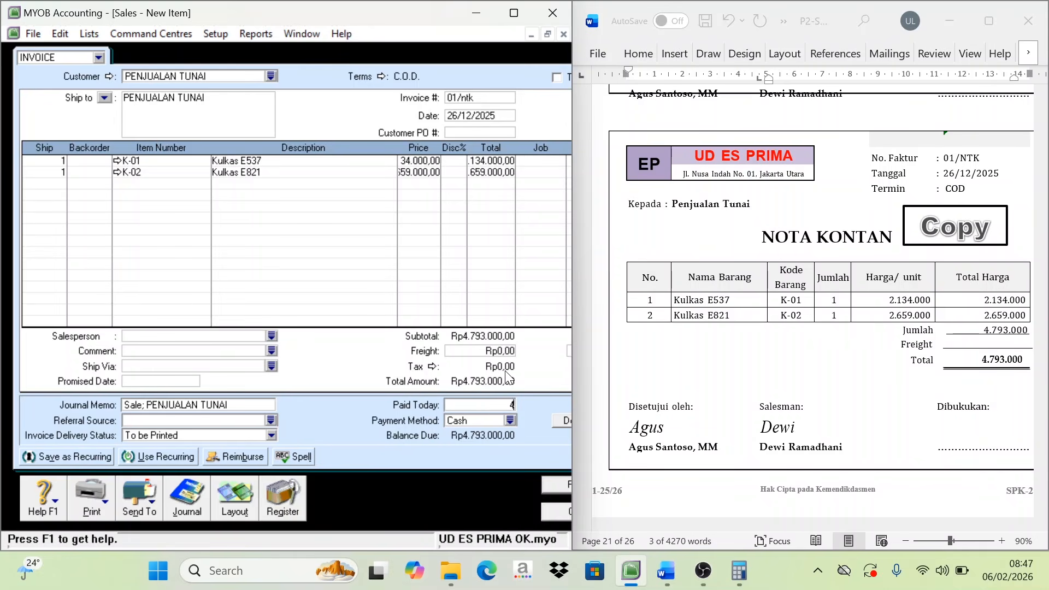
{"action": "type", "text": "793"}
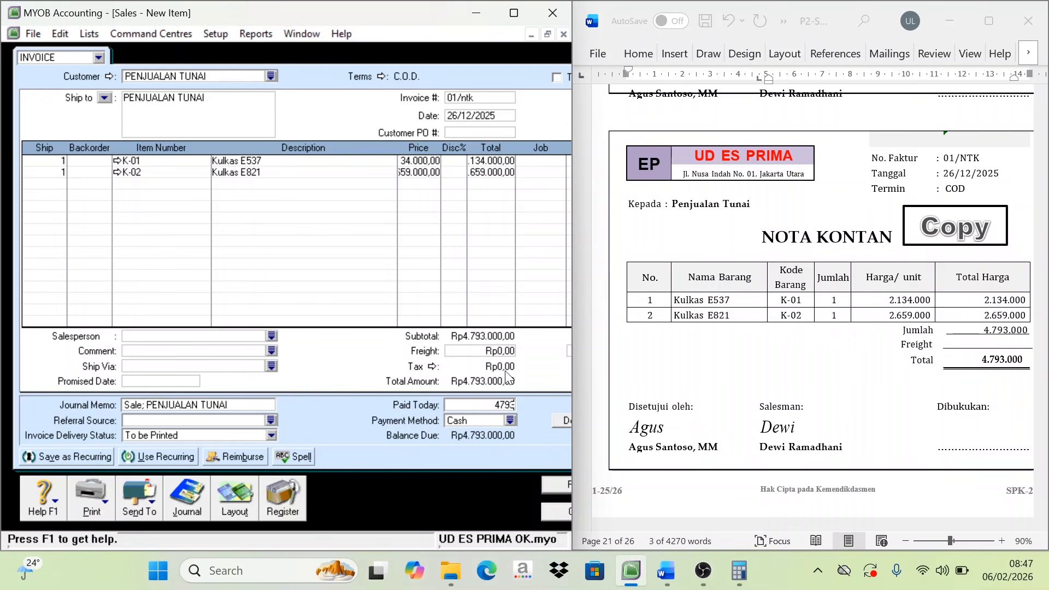
{"action": "type", "text": "000"}
{"action": "key", "text": "Tab"}
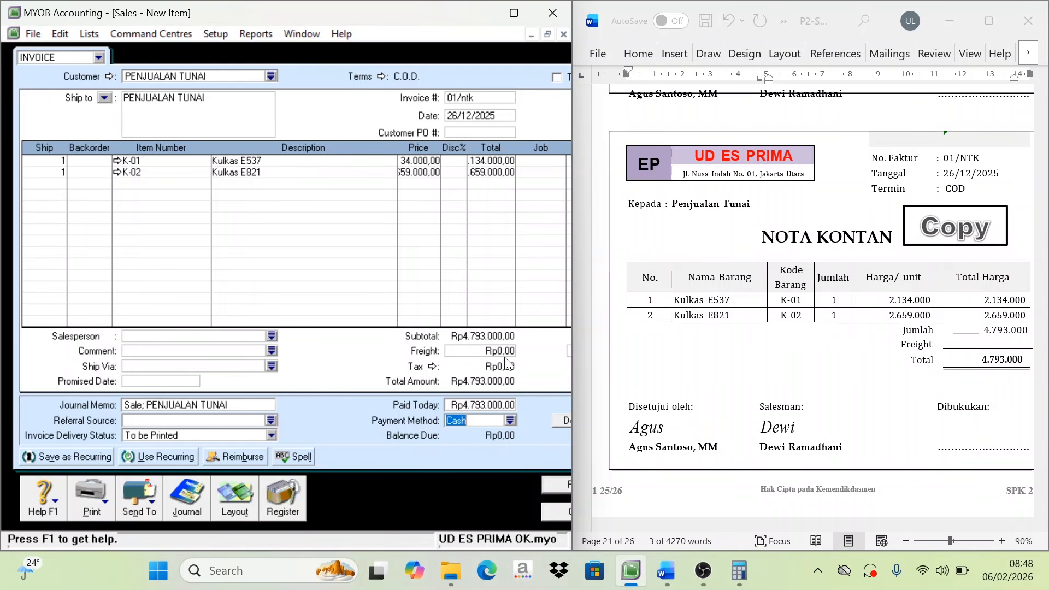
- Record the 01/ntk cash sale, ignoring all instances of the flagged spelling, and close the sales form
{"action": "left_click", "coordinate": [560, 486]}
{"action": "left_click", "coordinate": [649, 308]}
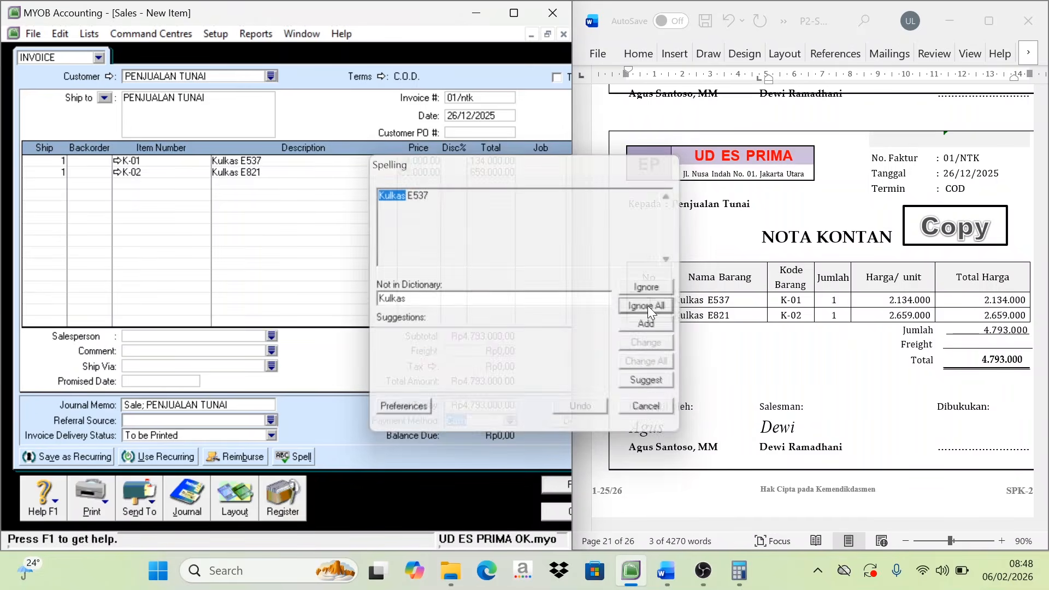
{"action": "left_click", "coordinate": [562, 513]}
- Start a Spend Money entry for voucher 06/BKK, paid from account 1-1101 Cash In Bank
{"action": "scroll", "coordinate": [726, 432], "scroll_direction": "down", "scroll_amount": 5}
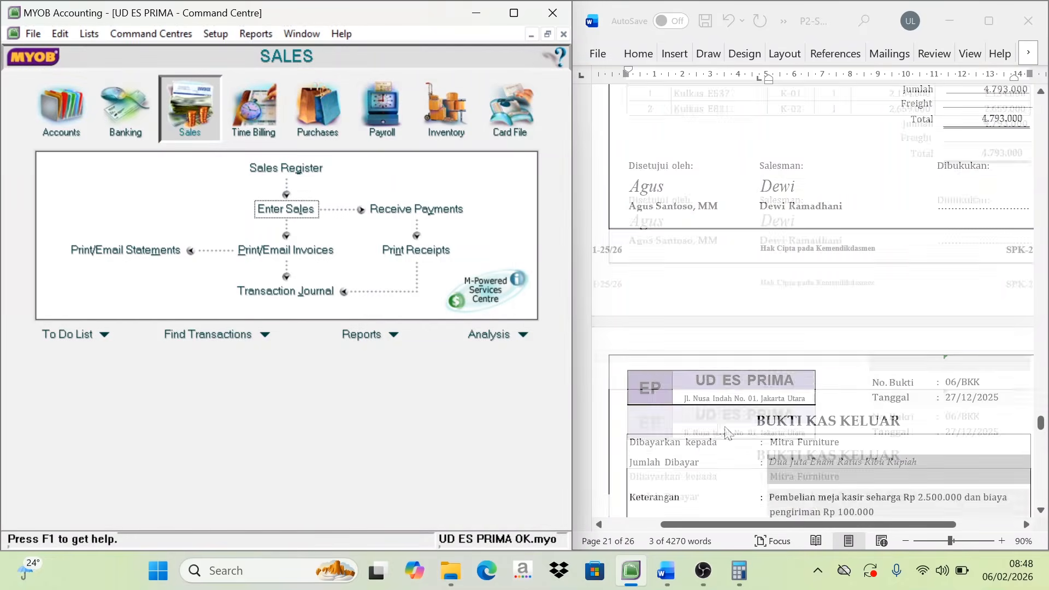
{"action": "scroll", "coordinate": [726, 431], "scroll_direction": "down", "scroll_amount": 4}
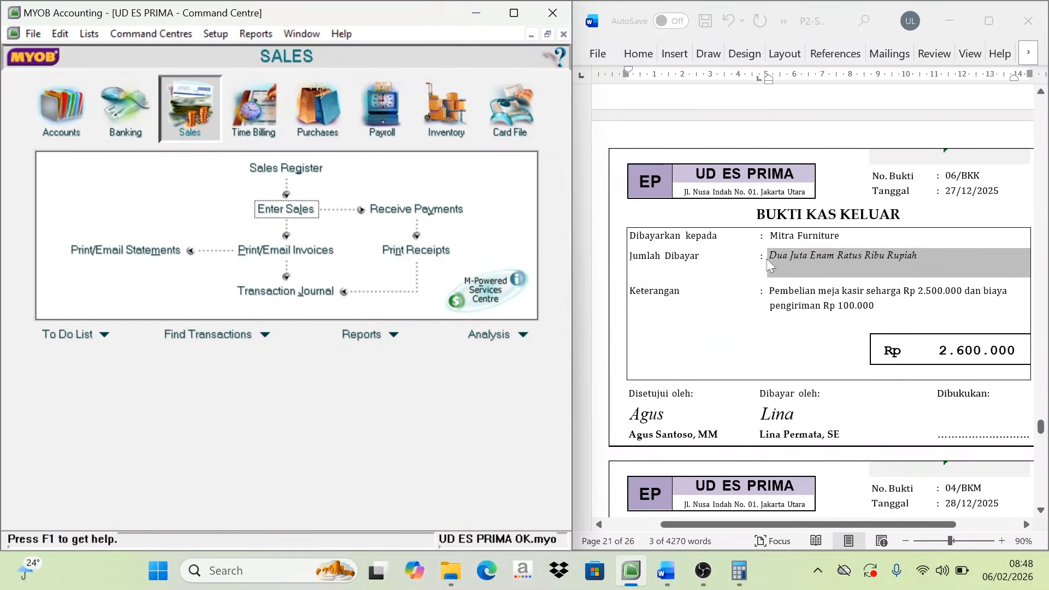
{"action": "scroll", "coordinate": [769, 278], "scroll_direction": "down", "scroll_amount": 1}
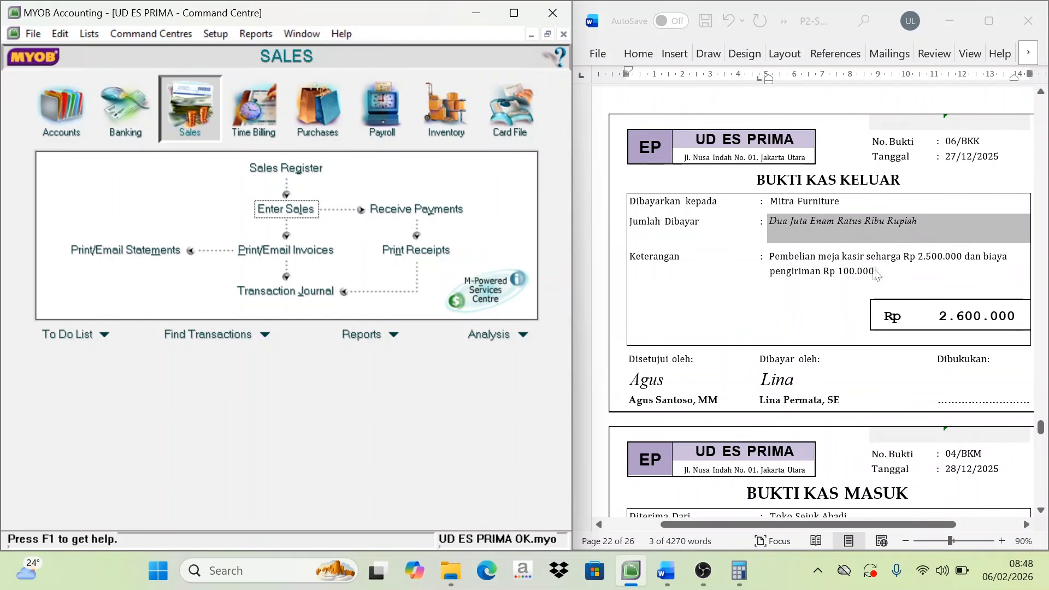
{"action": "scroll", "coordinate": [864, 277], "scroll_direction": "up", "scroll_amount": 1}
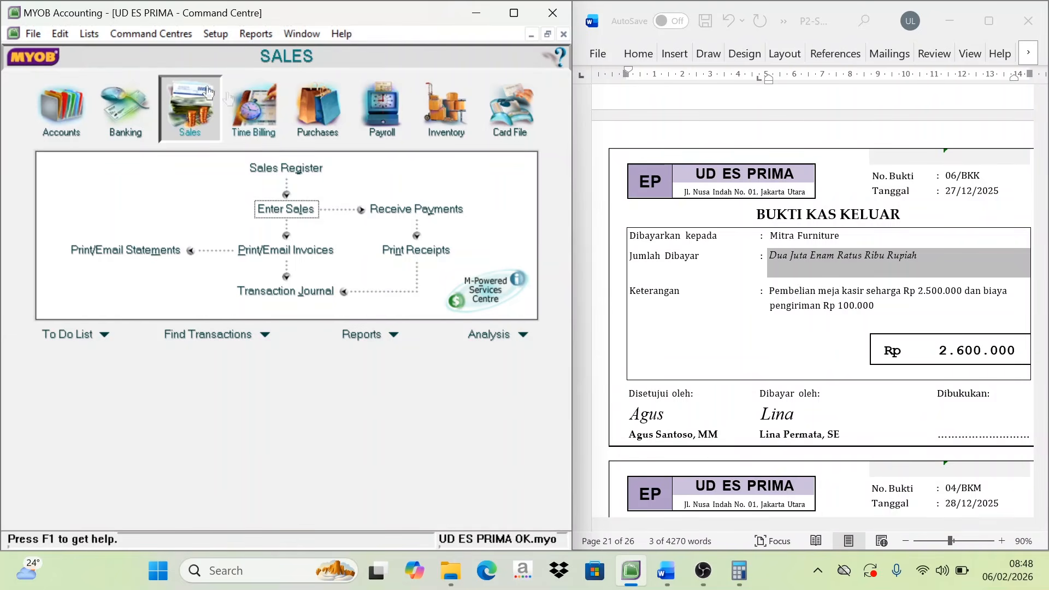
{"action": "left_click", "coordinate": [125, 114]}
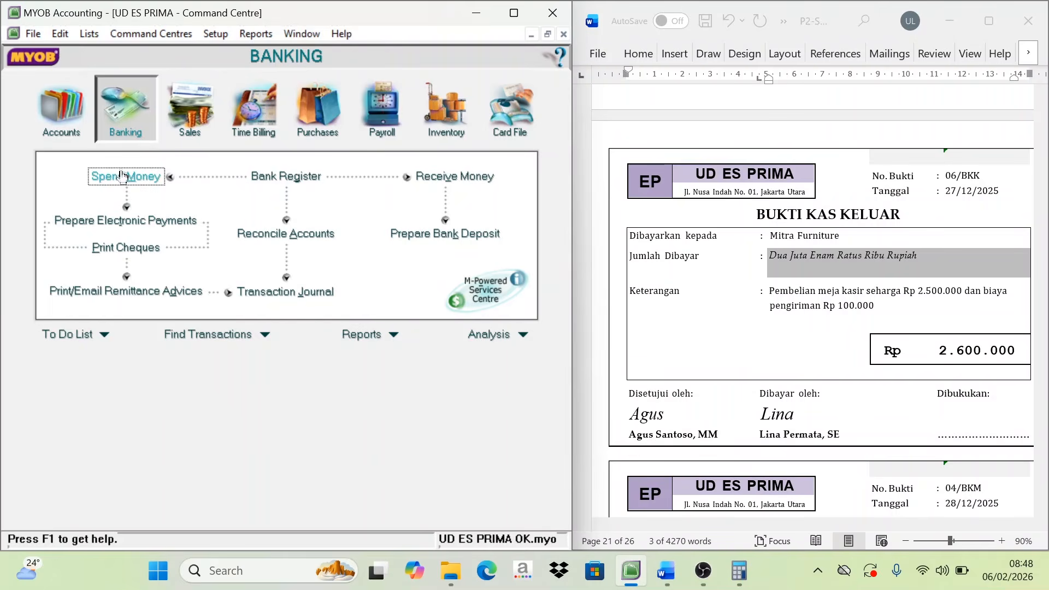
{"action": "left_click", "coordinate": [122, 178]}
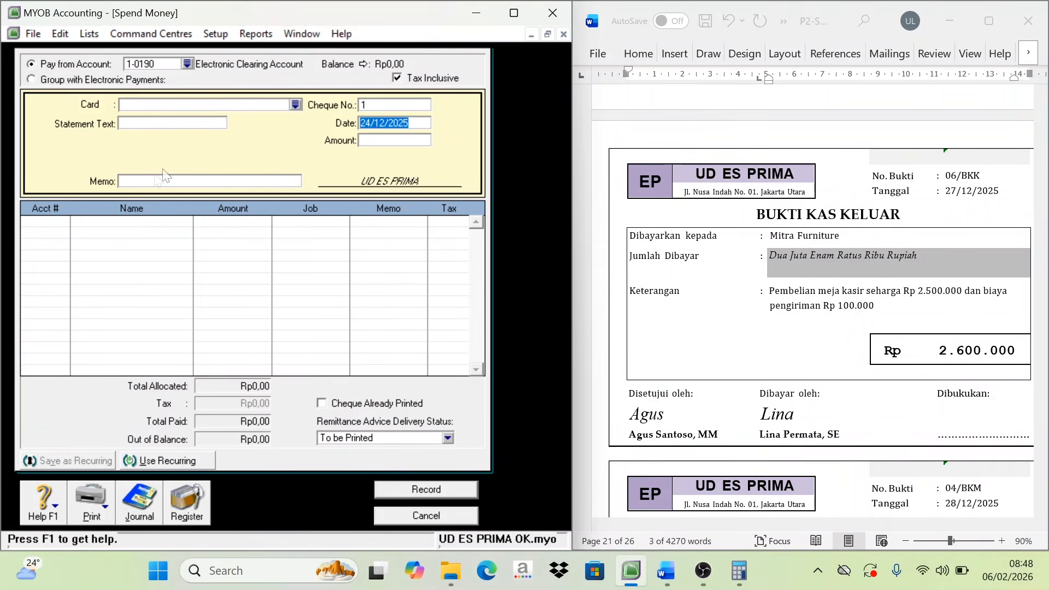
{"action": "left_click", "coordinate": [187, 64]}
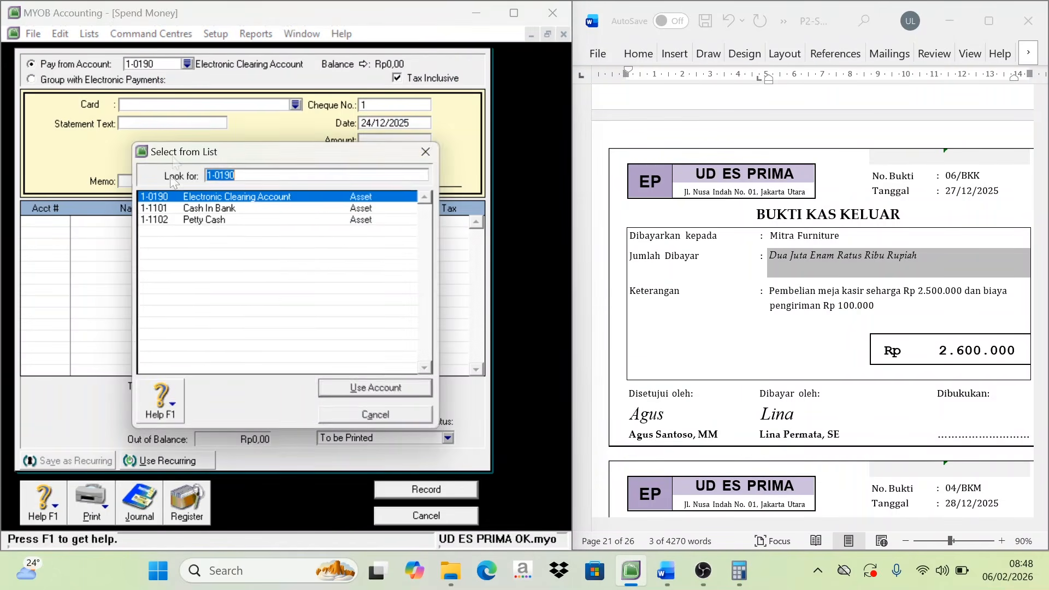
{"action": "left_click", "coordinate": [200, 209]}
{"action": "left_click", "coordinate": [375, 387]}
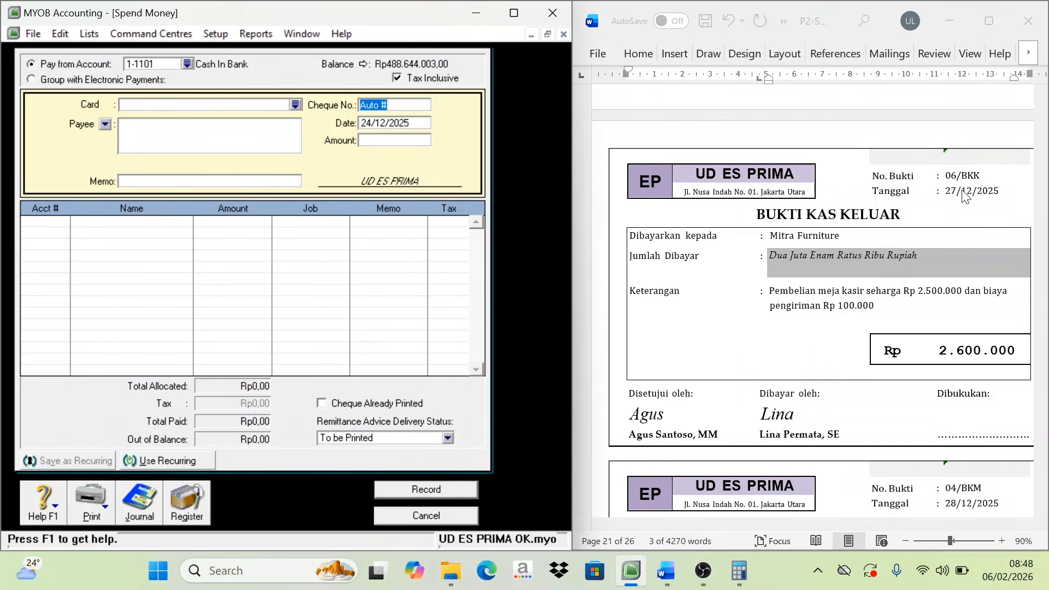
- Set the payment's cheque number to 06/bkk, its date to 27/12/2025 and its amount to 2600000
{"action": "type", "text": "06/bkk"}
{"action": "key", "text": "Tab"}
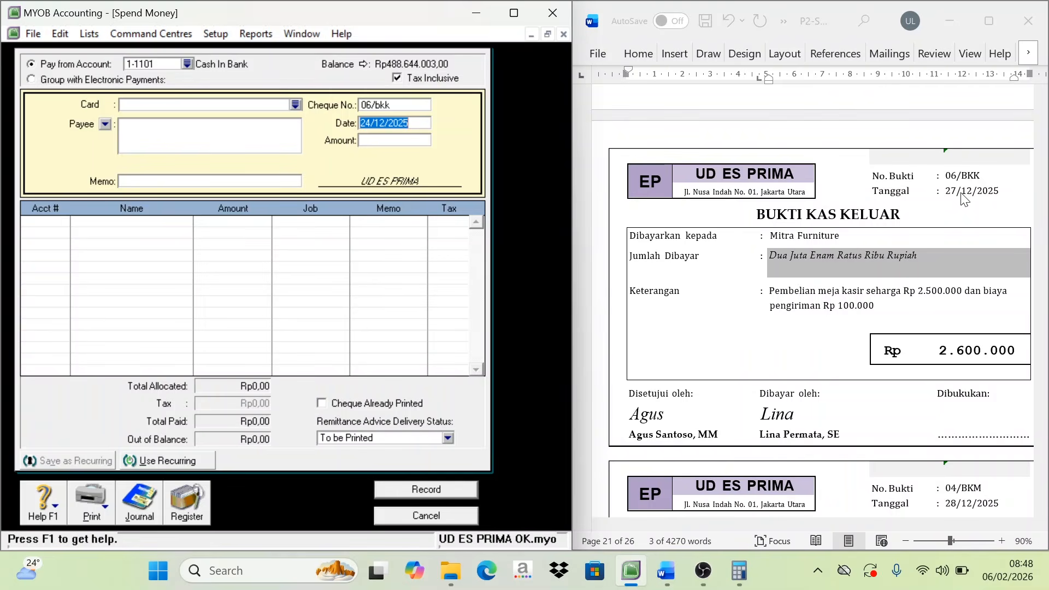
{"action": "type", "text": "2"}
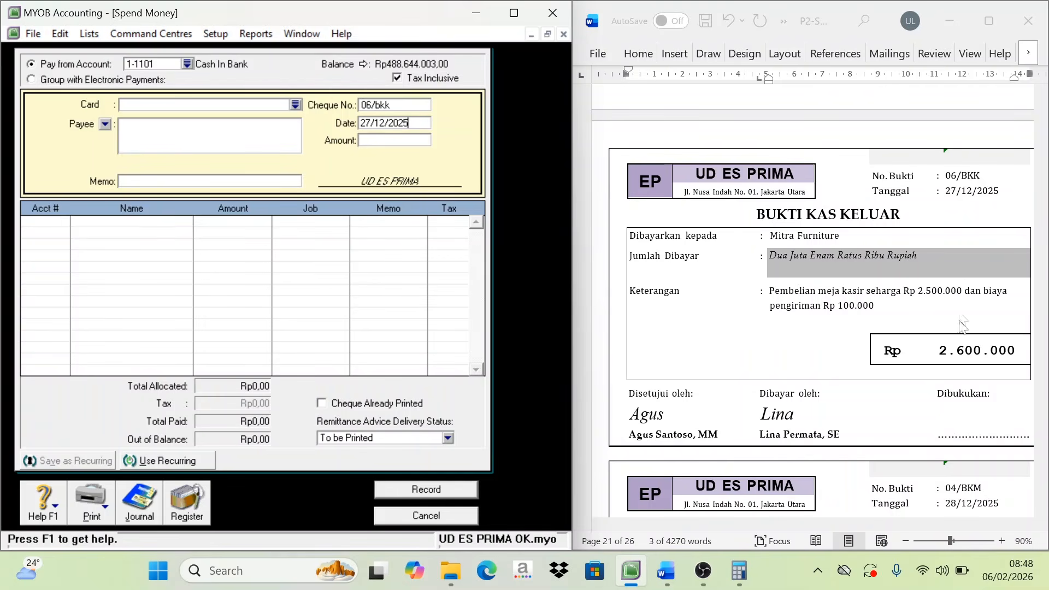
{"action": "left_click", "coordinate": [370, 143]}
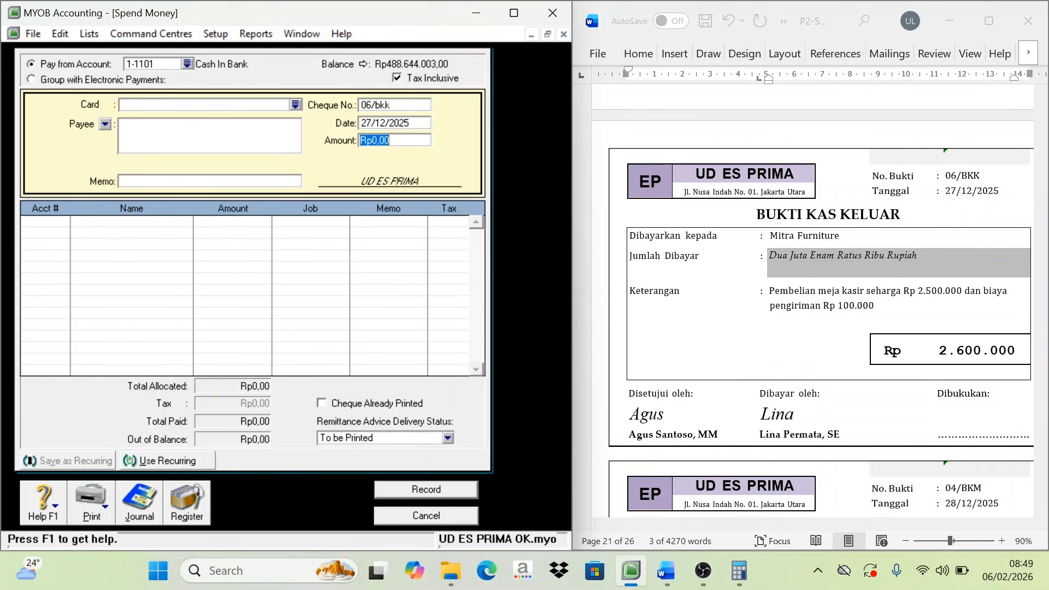
{"action": "type", "text": "2600000"}
- Copy "Pembelian meja kasir" from the 06/BKK voucher in Word into the payment's memo in MYOB
{"action": "left_click", "coordinate": [805, 295]}
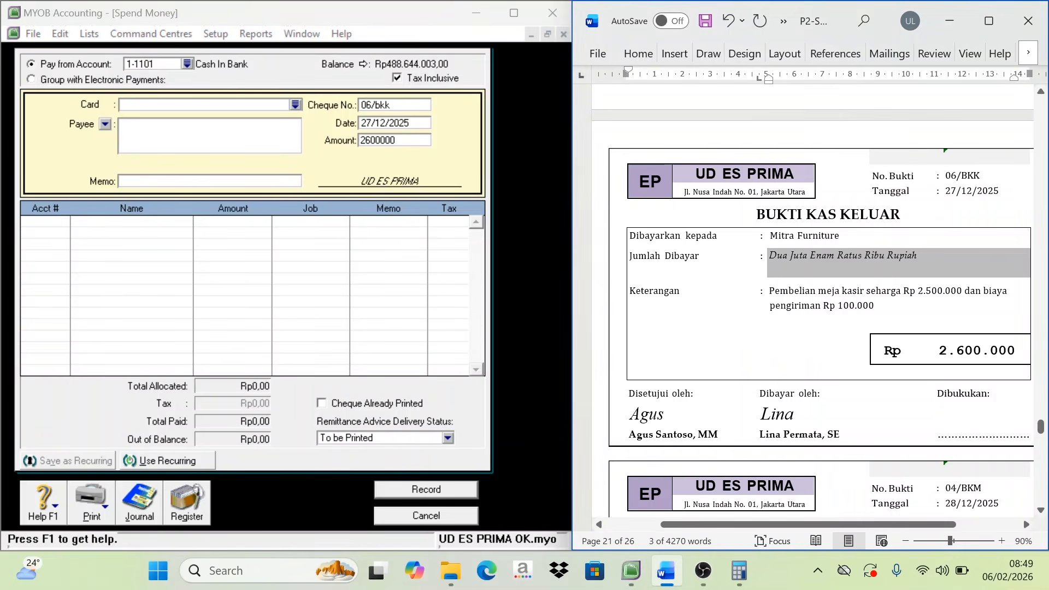
{"action": "left_click_drag", "start_coordinate": [769, 291], "coordinate": [849, 295]}
{"action": "key", "text": "ctrl+c"}
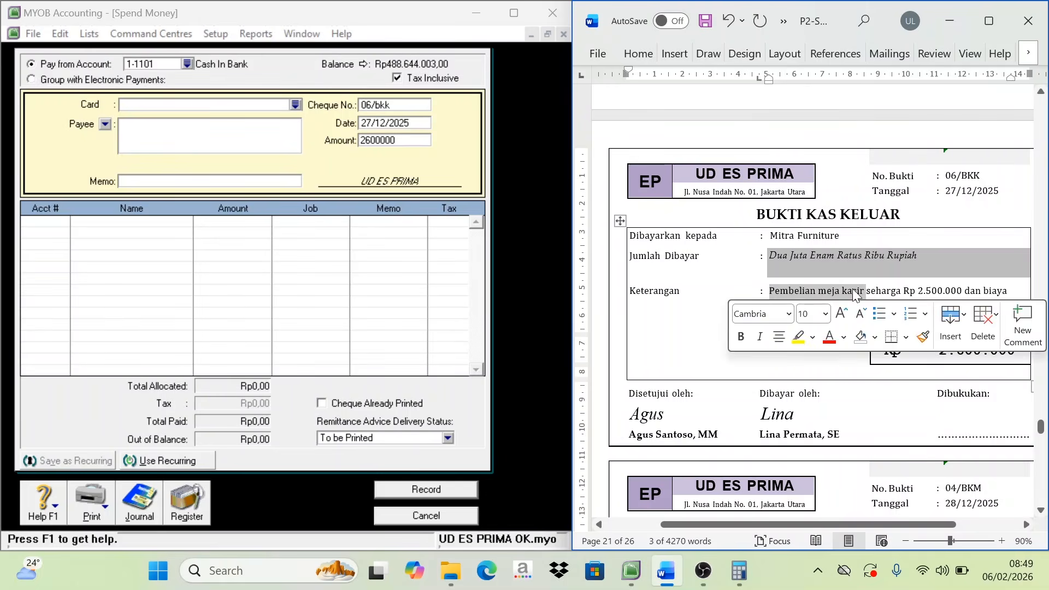
{"action": "left_click", "coordinate": [136, 183]}
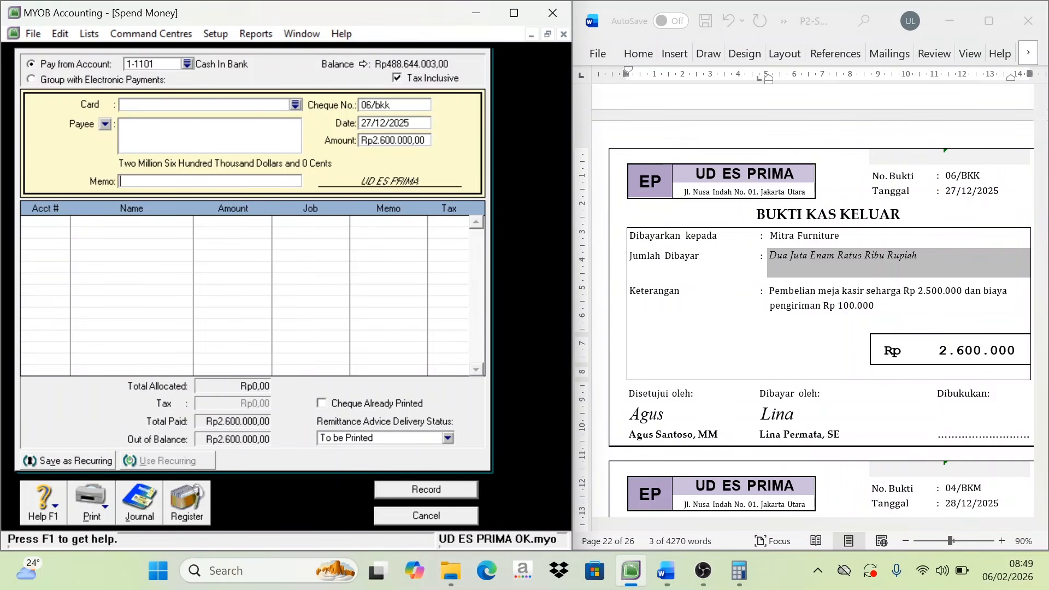
{"action": "key", "text": "ctrl+v"}
- Allocate the full 06/bkk payment to account 1-2102 Office Equipment At Cost and record it
{"action": "left_click", "coordinate": [54, 227]}
{"action": "type", "text": "6"}
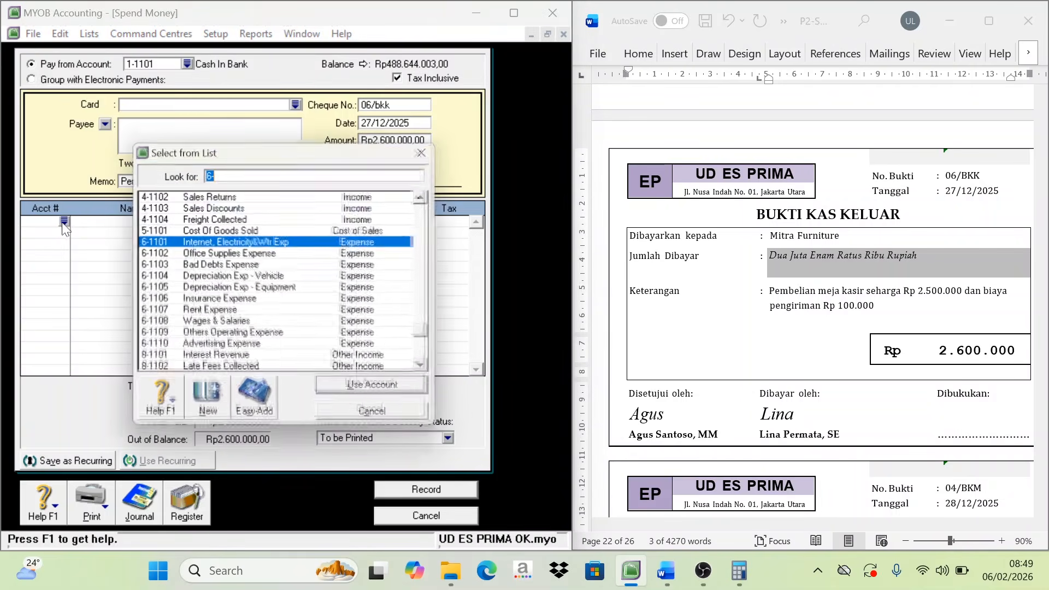
{"action": "scroll", "coordinate": [213, 257], "scroll_direction": "up", "scroll_amount": 1}
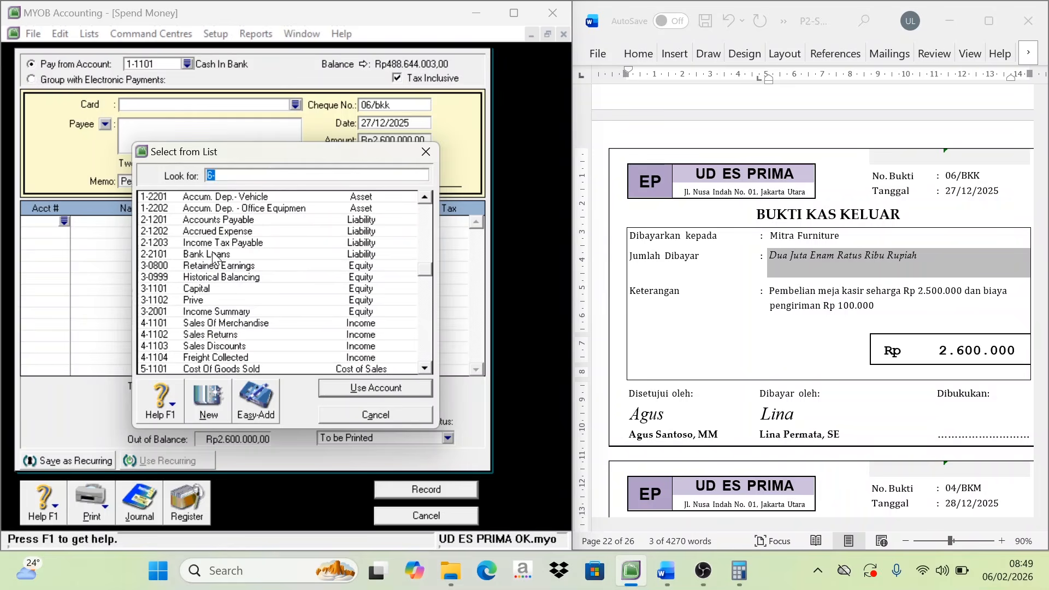
{"action": "scroll", "coordinate": [213, 257], "scroll_direction": "up", "scroll_amount": 1}
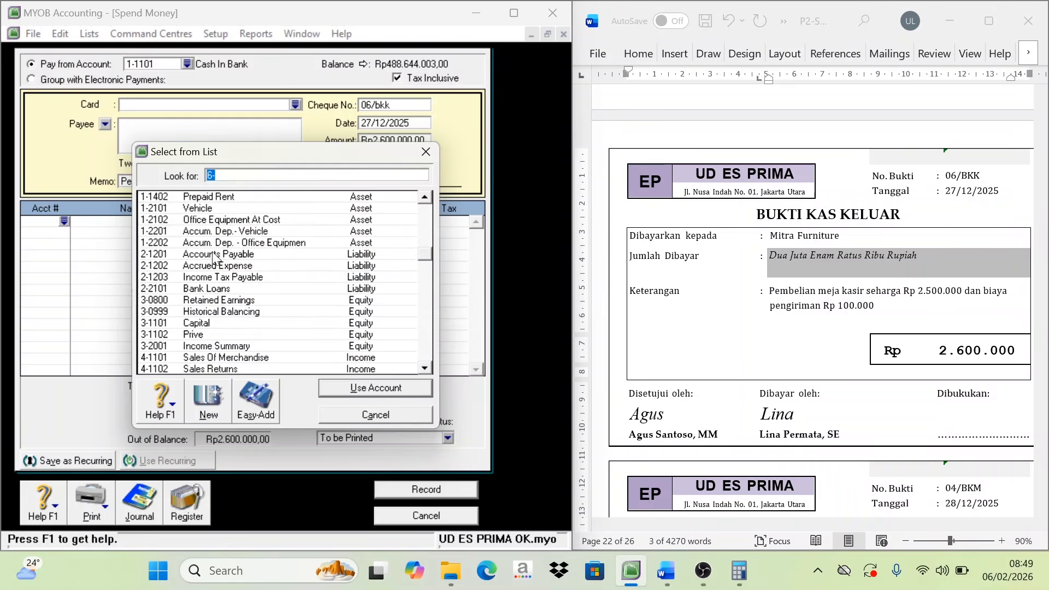
{"action": "left_click", "coordinate": [232, 221]}
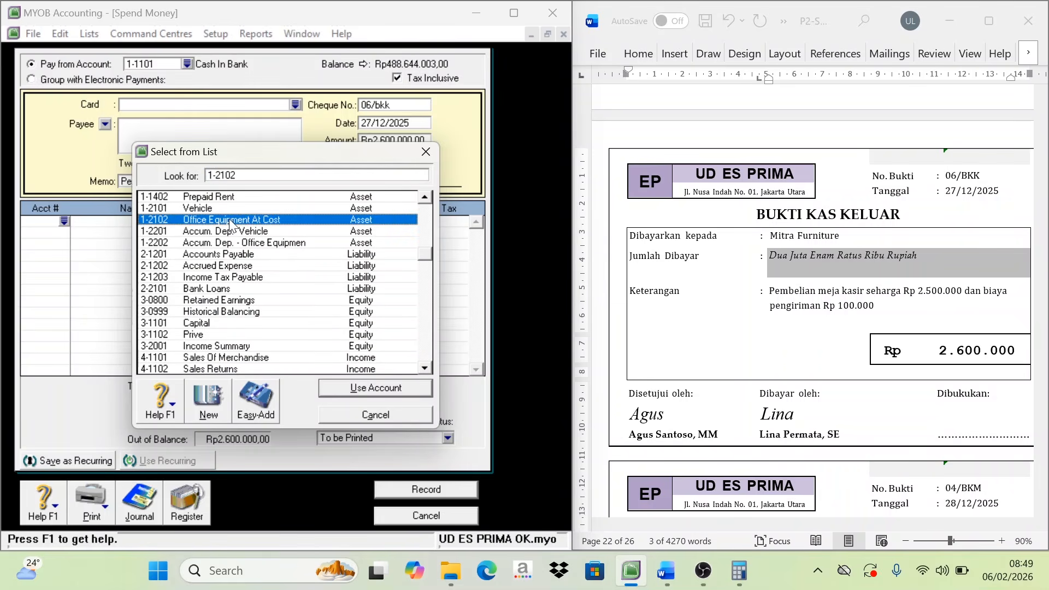
{"action": "scroll", "coordinate": [238, 246], "scroll_direction": "up", "scroll_amount": 1}
{"action": "scroll", "coordinate": [208, 274], "scroll_direction": "up", "scroll_amount": 1}
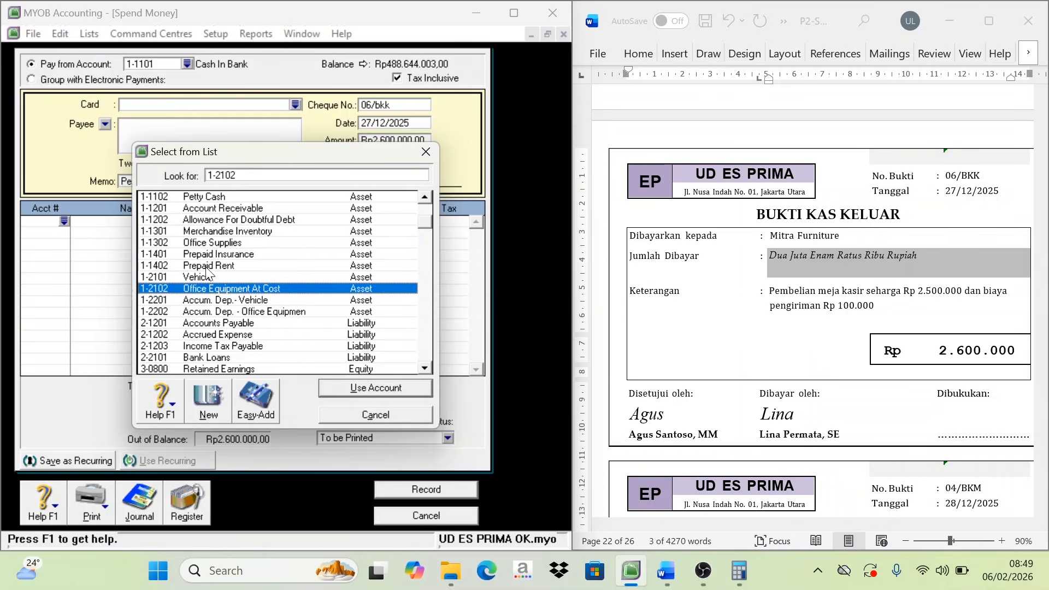
{"action": "left_click", "coordinate": [391, 388]}
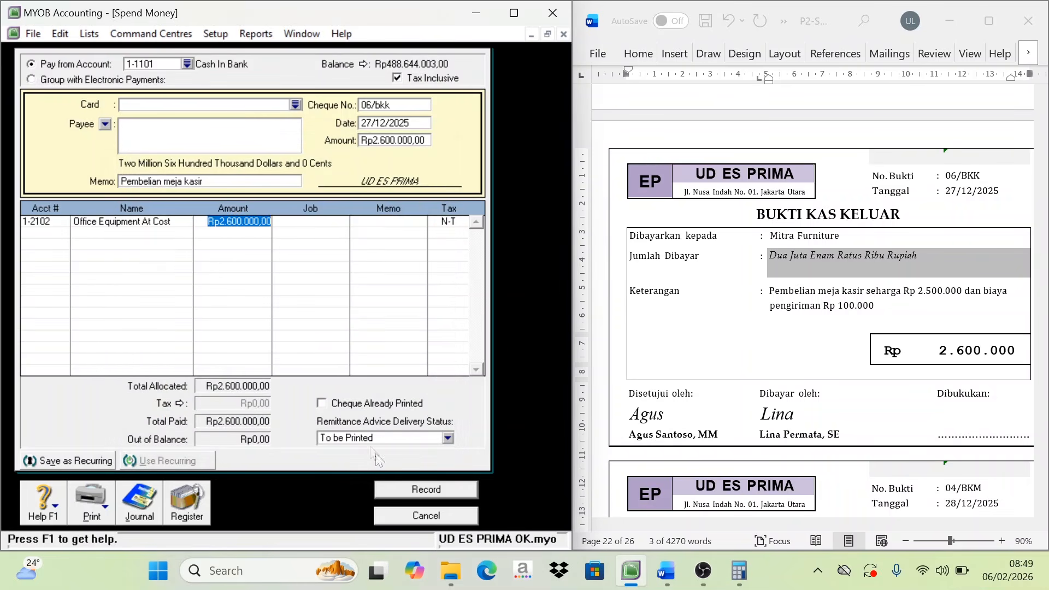
{"action": "left_click", "coordinate": [452, 490]}
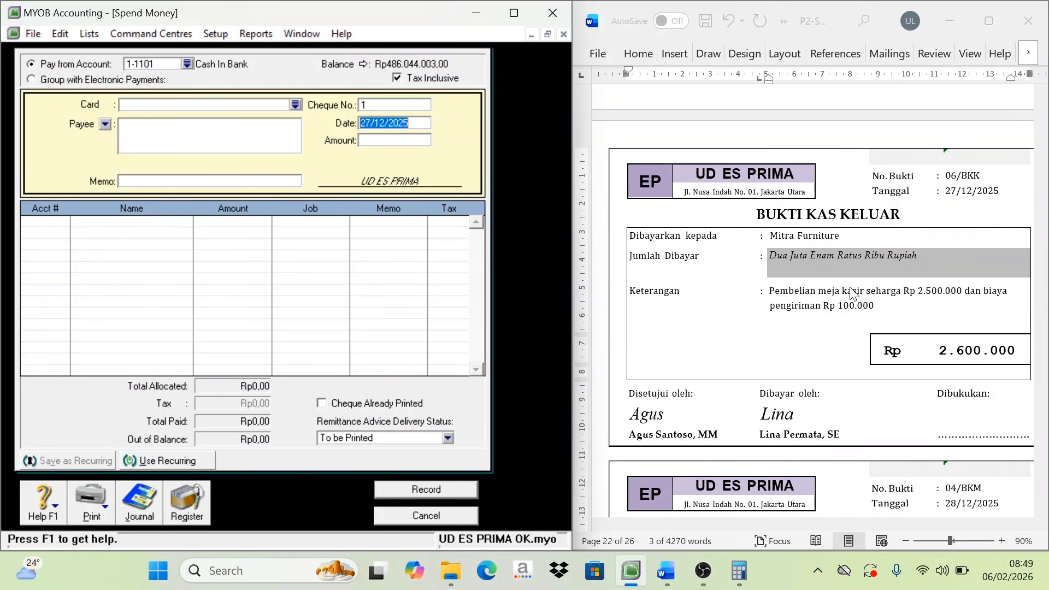
- Close the Spend Money form and start a Receive Payments entry for customer Toko Sejuk Abadi from voucher 04/BKM
{"action": "scroll", "coordinate": [850, 281], "scroll_direction": "down", "scroll_amount": 5}
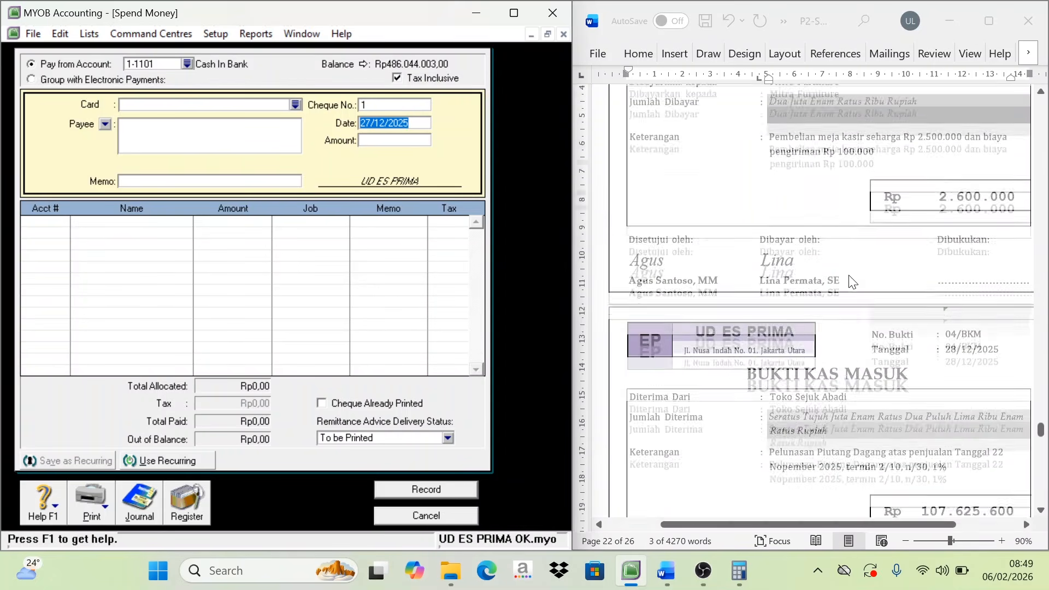
{"action": "scroll", "coordinate": [849, 271], "scroll_direction": "down", "scroll_amount": 1}
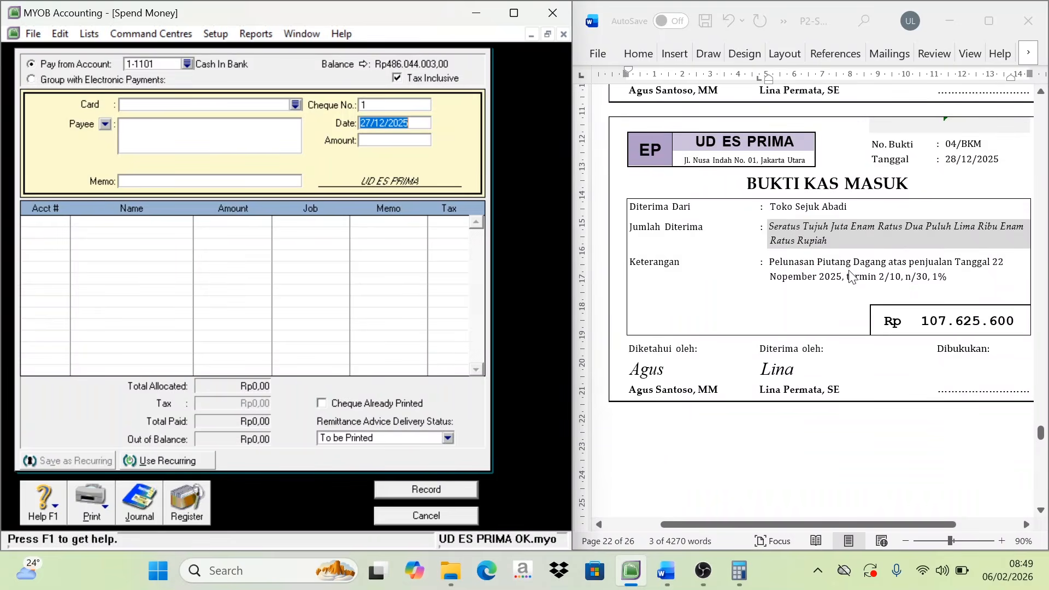
{"action": "scroll", "coordinate": [850, 276], "scroll_direction": "up", "scroll_amount": 1}
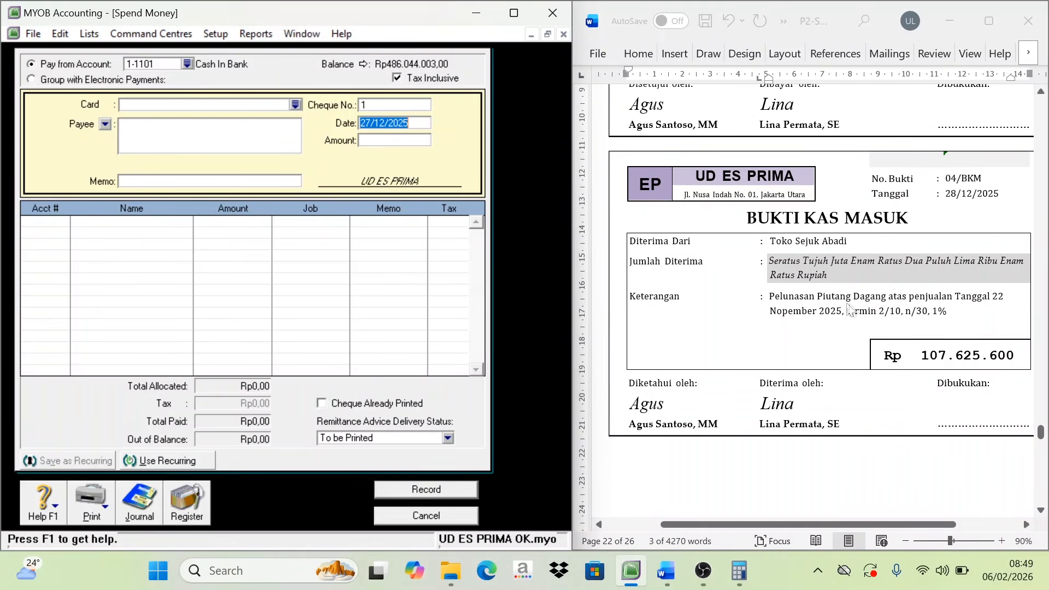
{"action": "left_click", "coordinate": [422, 514]}
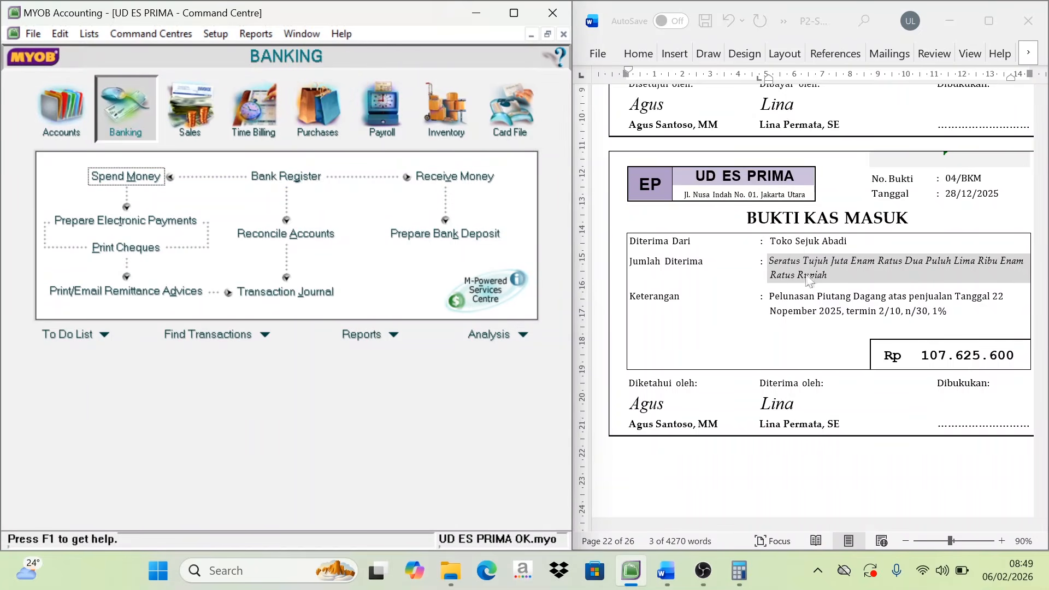
{"action": "left_click", "coordinate": [191, 129]}
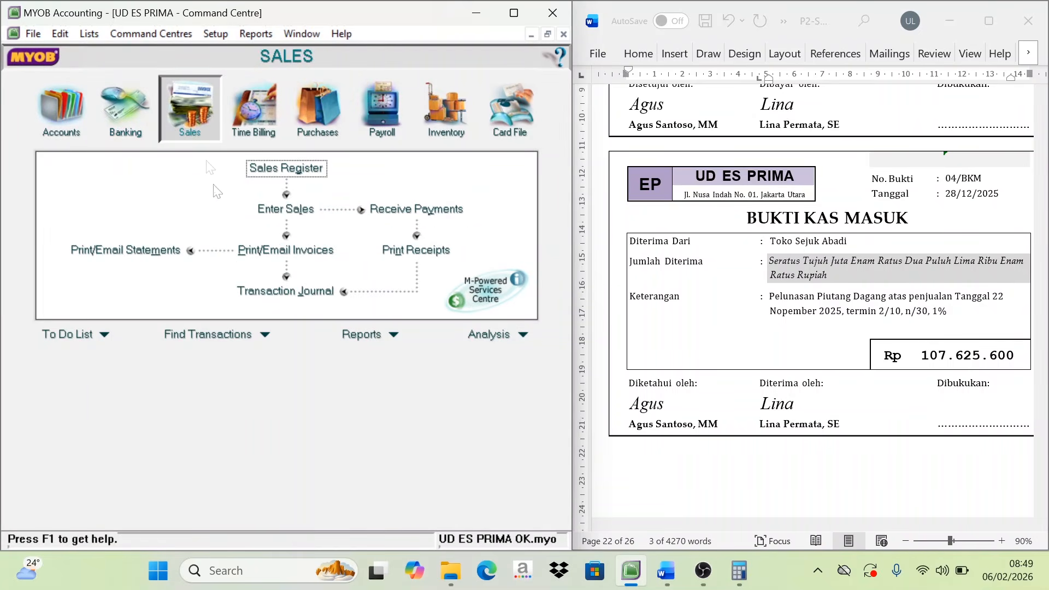
{"action": "left_click", "coordinate": [428, 208]}
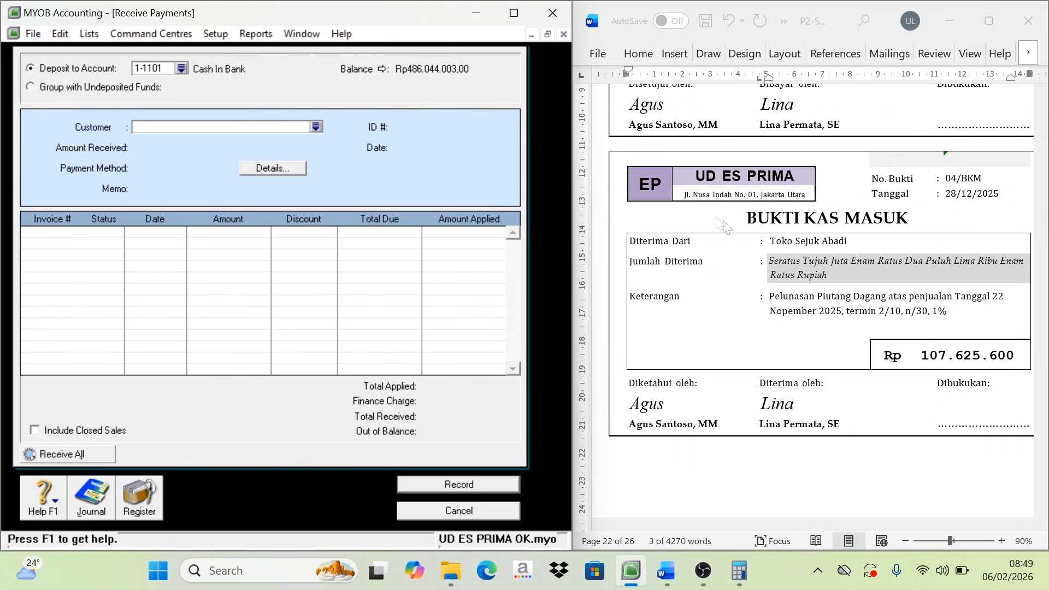
{"action": "left_click", "coordinate": [315, 127]}
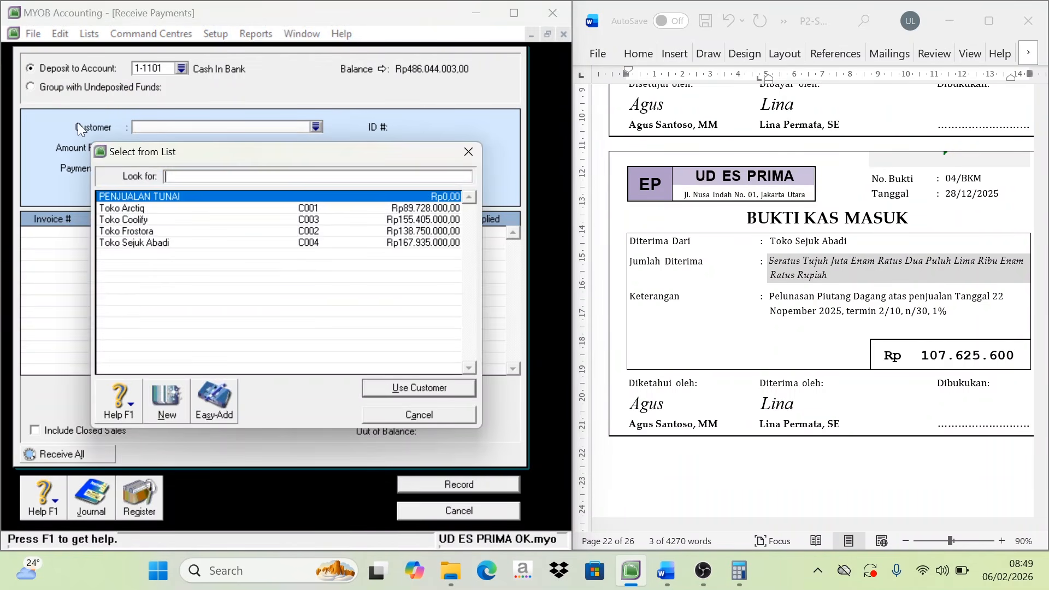
{"action": "left_click", "coordinate": [171, 247]}
{"action": "left_click", "coordinate": [419, 388]}
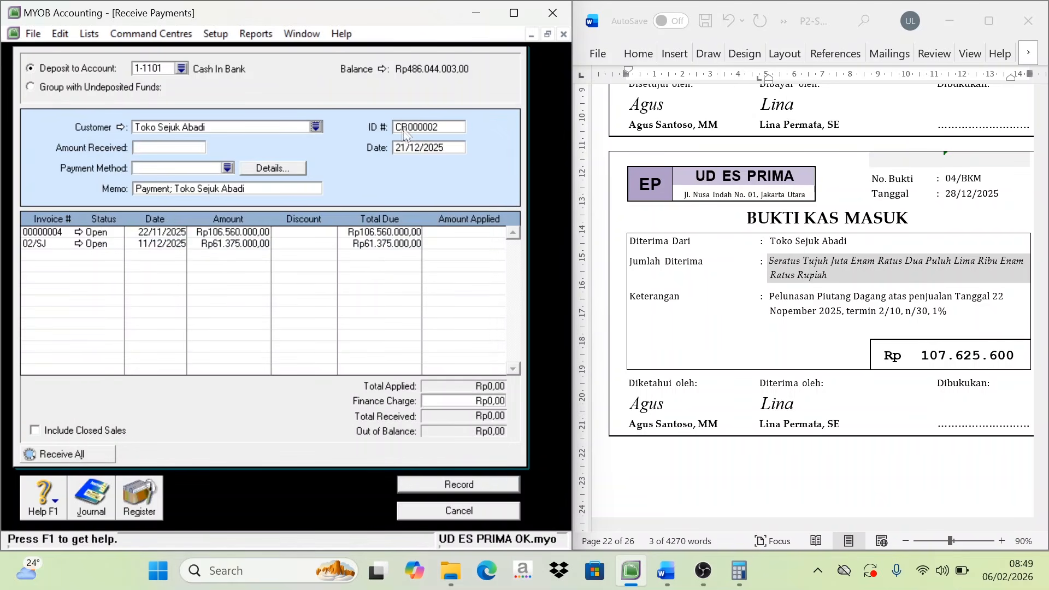
- Set the receipt's ID to 04/bkm, its date to 28/12/2025 and its amount received to 107625600
{"action": "left_click", "coordinate": [405, 129]}
{"action": "type", "text": "04/bkm"}
{"action": "key", "text": "Tab"}
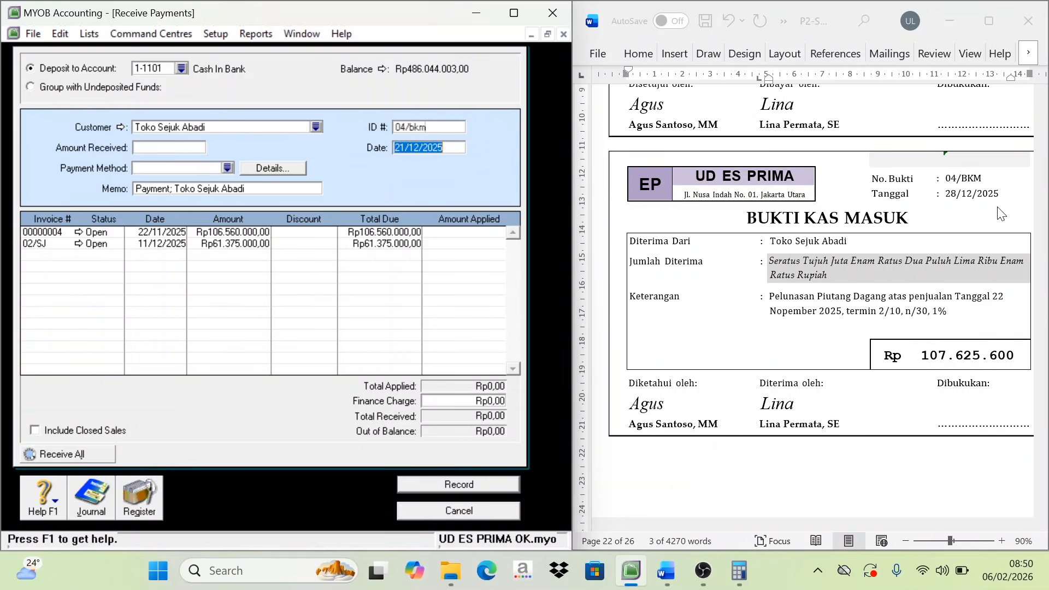
{"action": "type", "text": "28"}
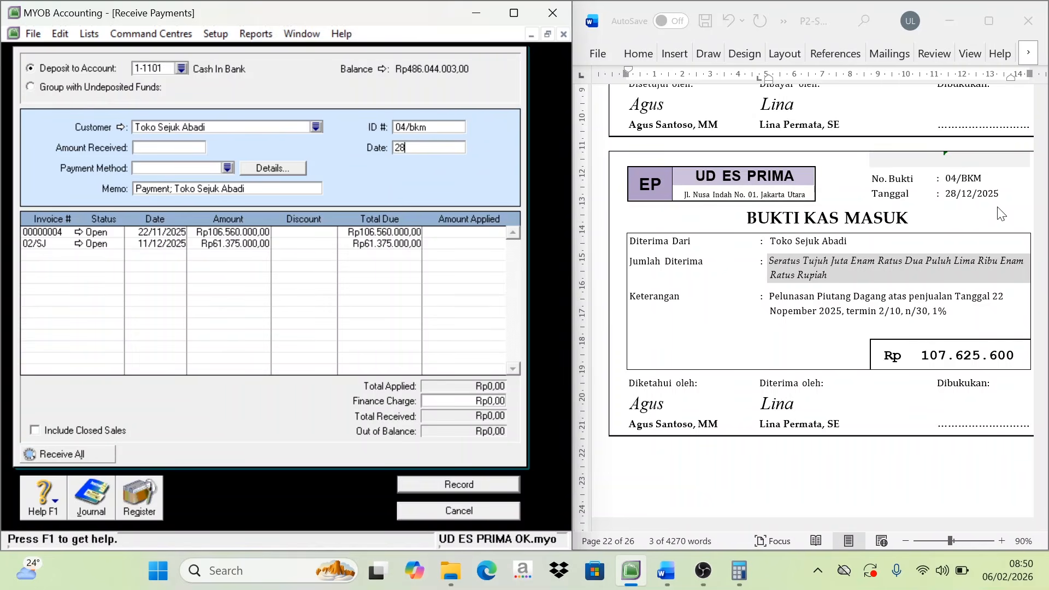
{"action": "key", "text": "Tab"}
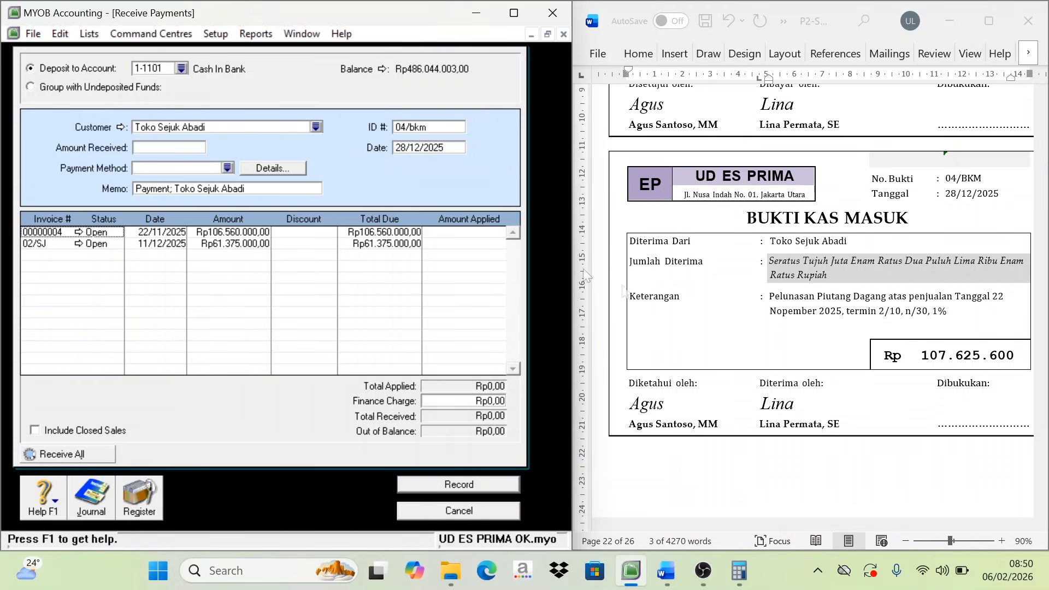
{"action": "left_click", "coordinate": [148, 152]}
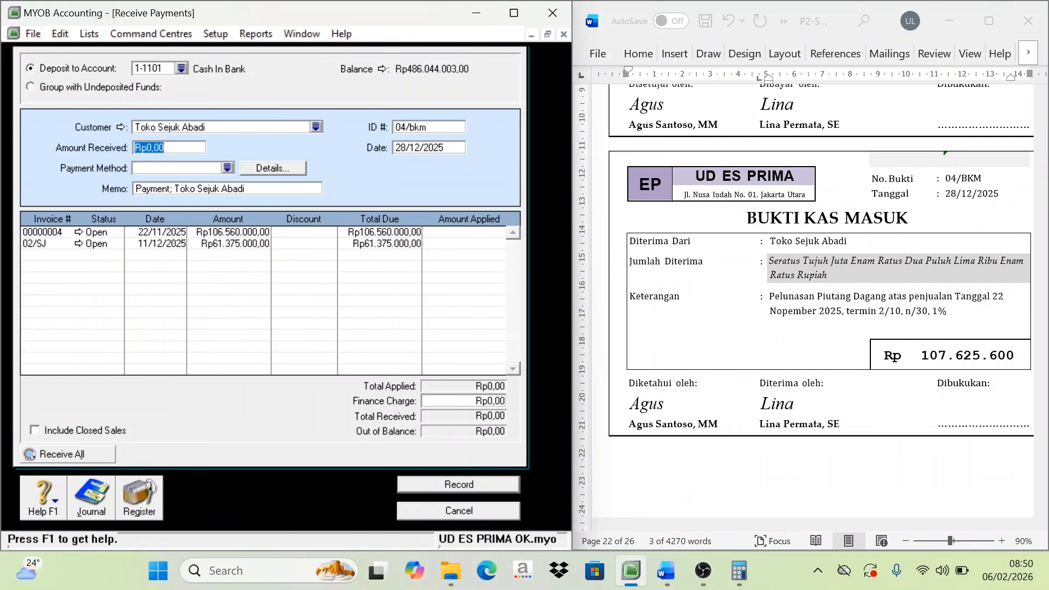
{"action": "type", "text": "107.625.60"}
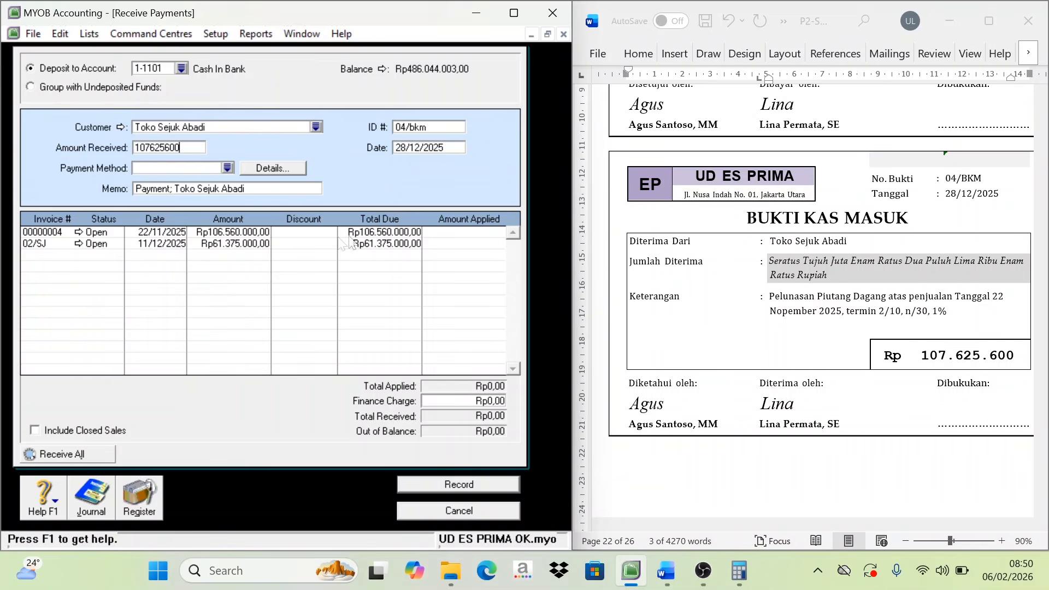
- Apply Rp106.560.000 of the 04/bkm receipt to Toko Sejuk Abadi's invoice dated 22/11/2025
{"action": "left_click", "coordinate": [477, 234]}
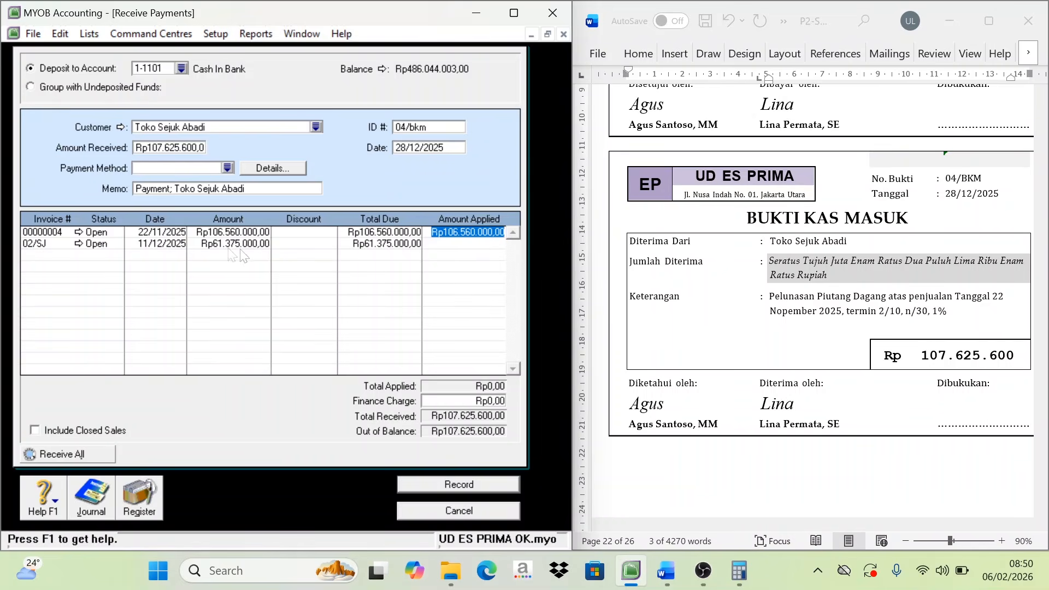
{"action": "key", "text": "Tab"}
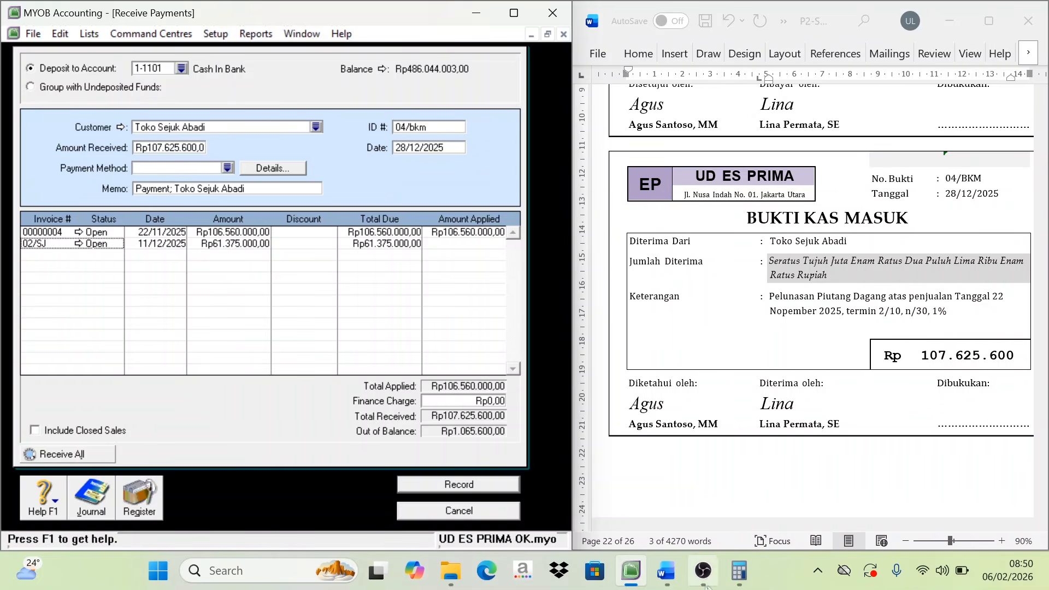
- Switch to Calculator, clear the previous calculation and divide 1 by 100 to get the 1% late-payment rate
{"action": "left_click", "coordinate": [739, 570]}
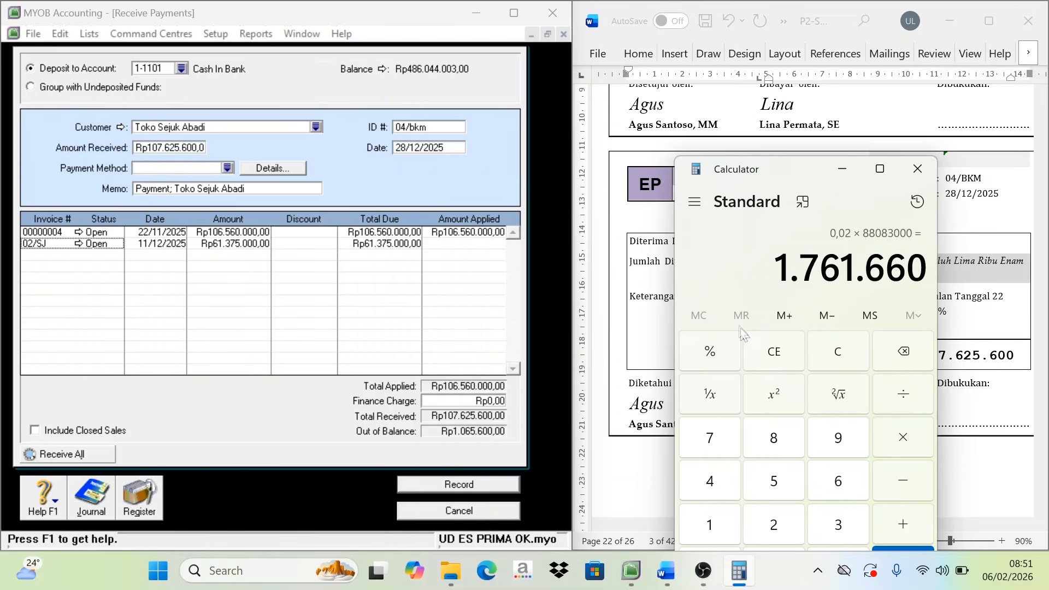
{"action": "left_click", "coordinate": [771, 355]}
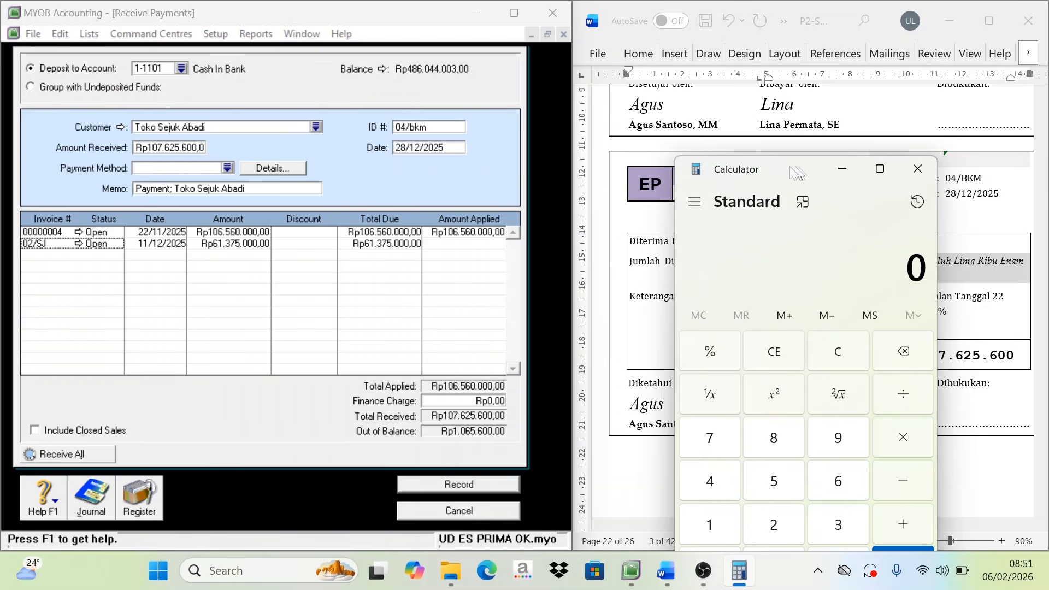
{"action": "left_click_drag", "start_coordinate": [796, 172], "coordinate": [668, 183]}
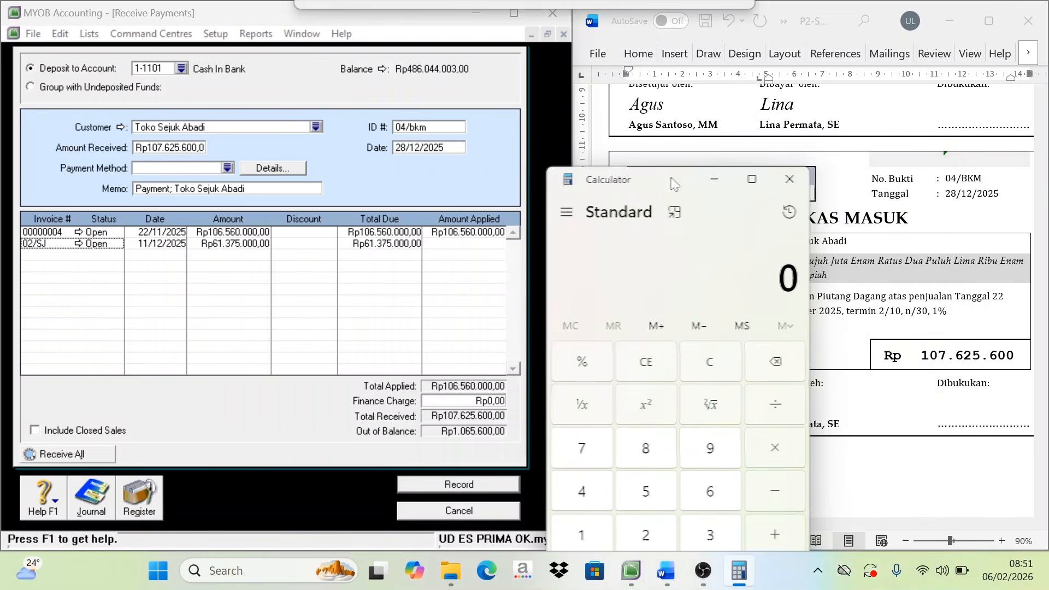
{"action": "left_click", "coordinate": [581, 535]}
{"action": "left_click_drag", "start_coordinate": [655, 175], "coordinate": [675, 126]}
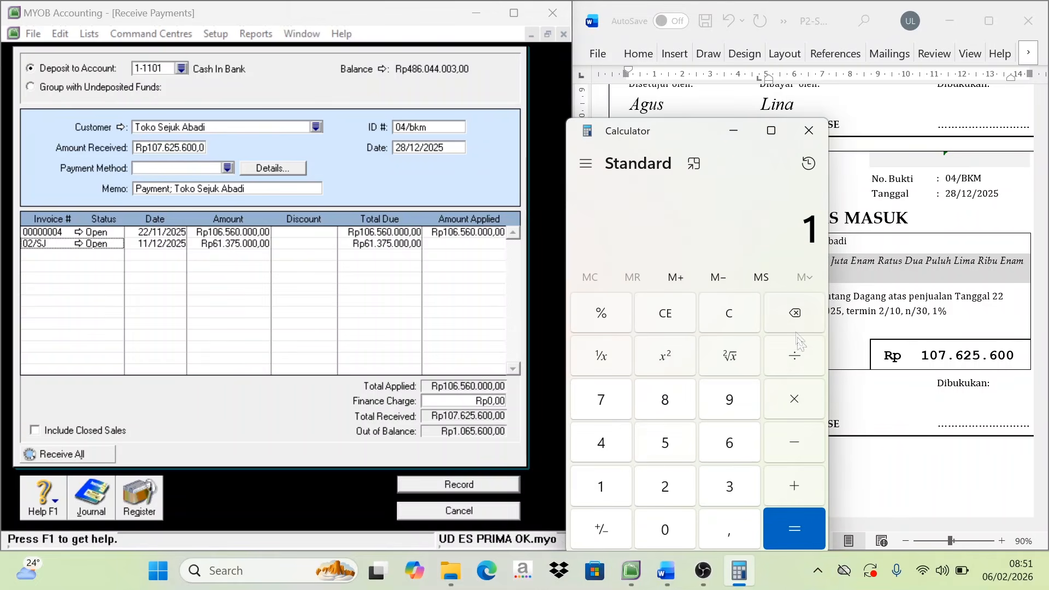
{"action": "left_click", "coordinate": [795, 353]}
{"action": "left_click", "coordinate": [601, 491]}
{"action": "left_click", "coordinate": [664, 531]}
{"action": "left_click", "coordinate": [675, 538]}
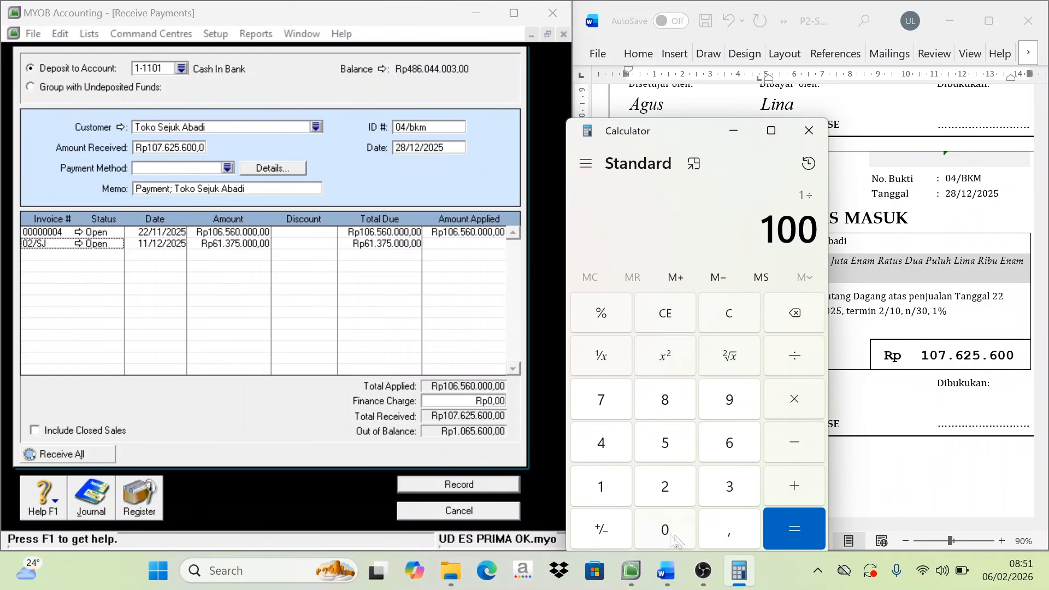
{"action": "left_click", "coordinate": [794, 527]}
- Multiply the 1% rate by the invoice amount of 106560000 in Calculator
{"action": "left_click", "coordinate": [794, 407]}
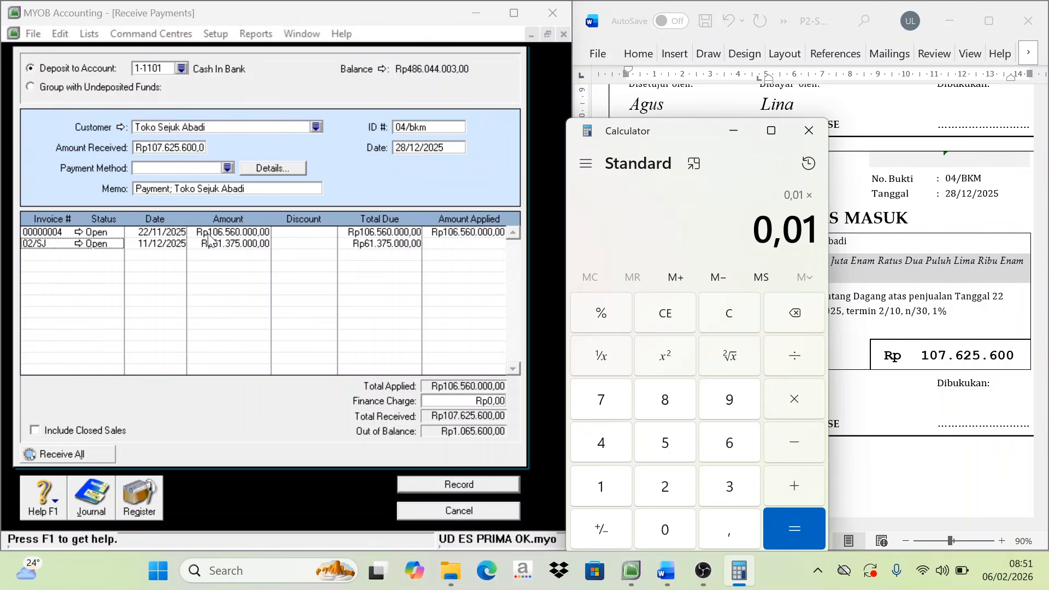
{"action": "left_click", "coordinate": [601, 488]}
{"action": "left_click", "coordinate": [677, 538]}
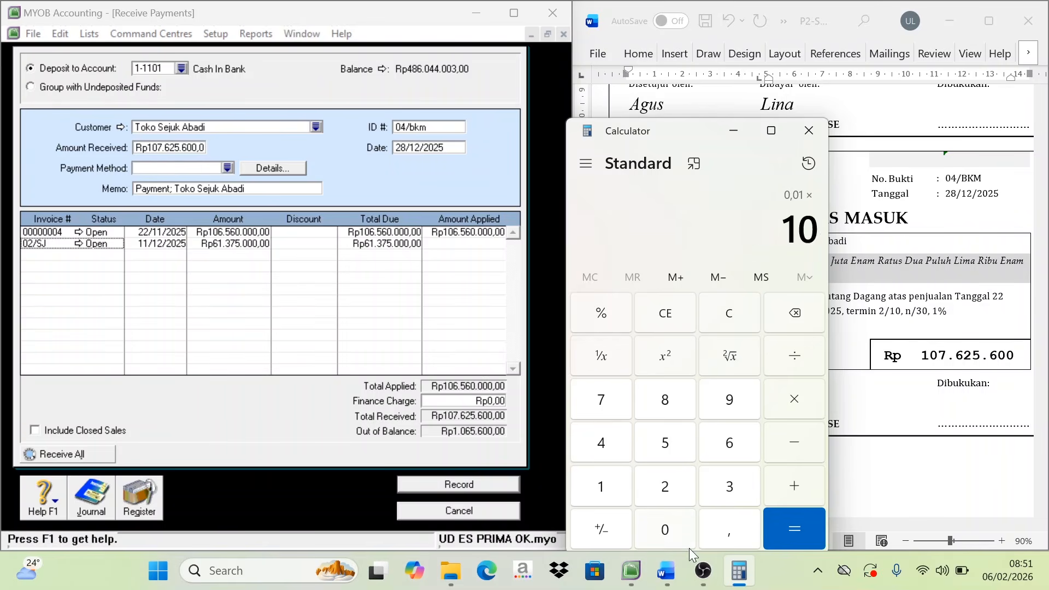
{"action": "left_click", "coordinate": [689, 538]}
{"action": "left_click", "coordinate": [690, 530]}
{"action": "left_click", "coordinate": [722, 440]}
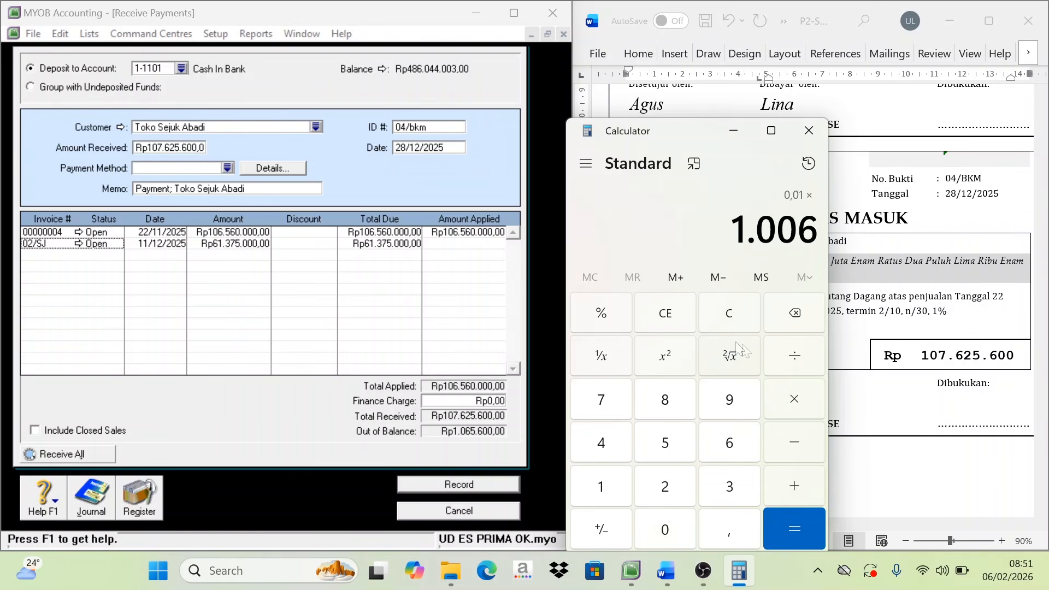
{"action": "left_click", "coordinate": [801, 329]}
{"action": "left_click", "coordinate": [801, 329]}
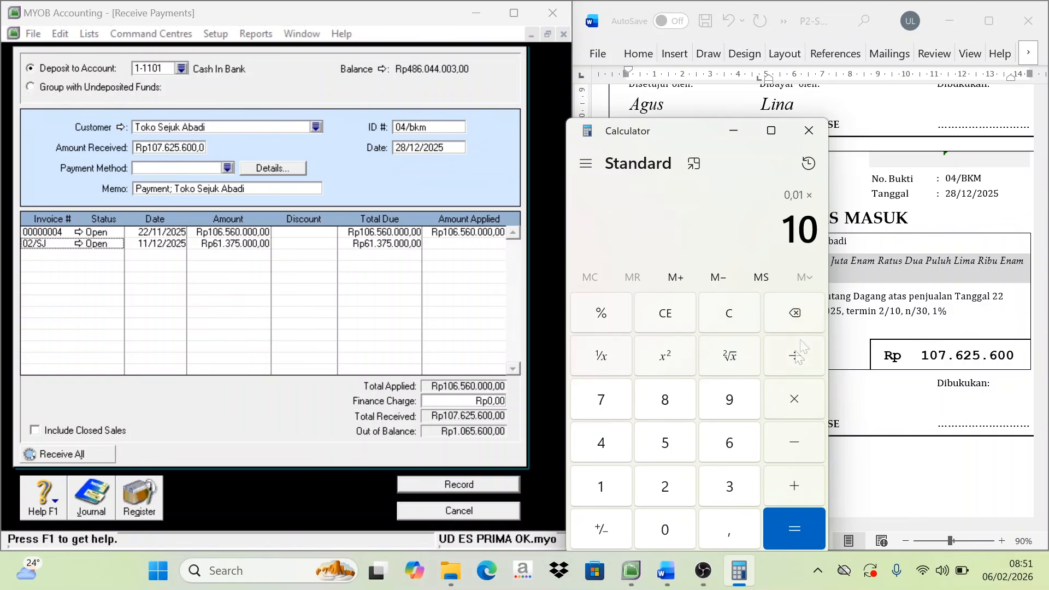
{"action": "left_click", "coordinate": [726, 449]}
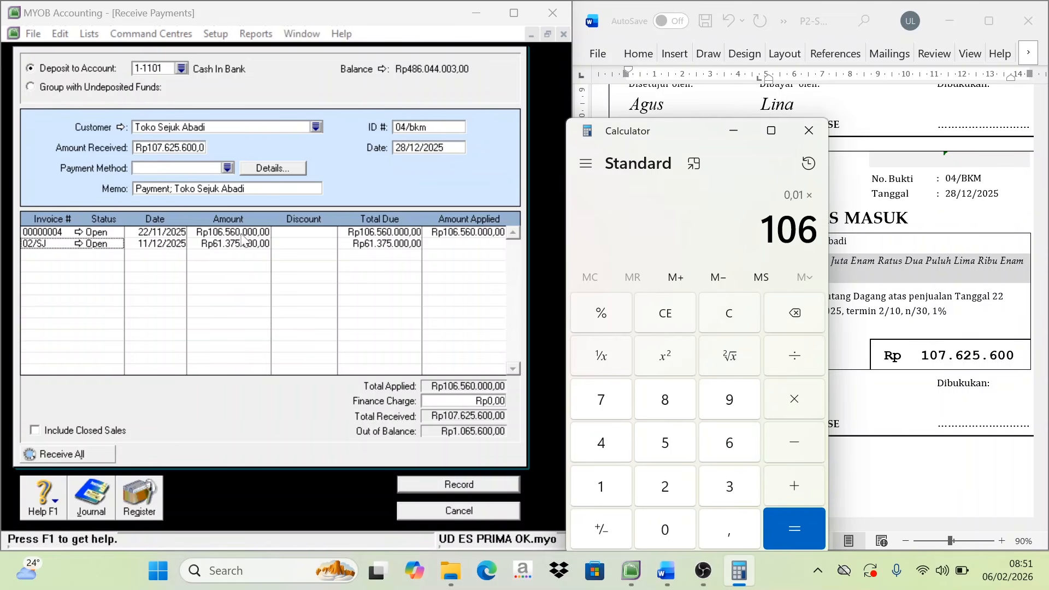
{"action": "left_click", "coordinate": [677, 435]}
{"action": "left_click", "coordinate": [725, 456]}
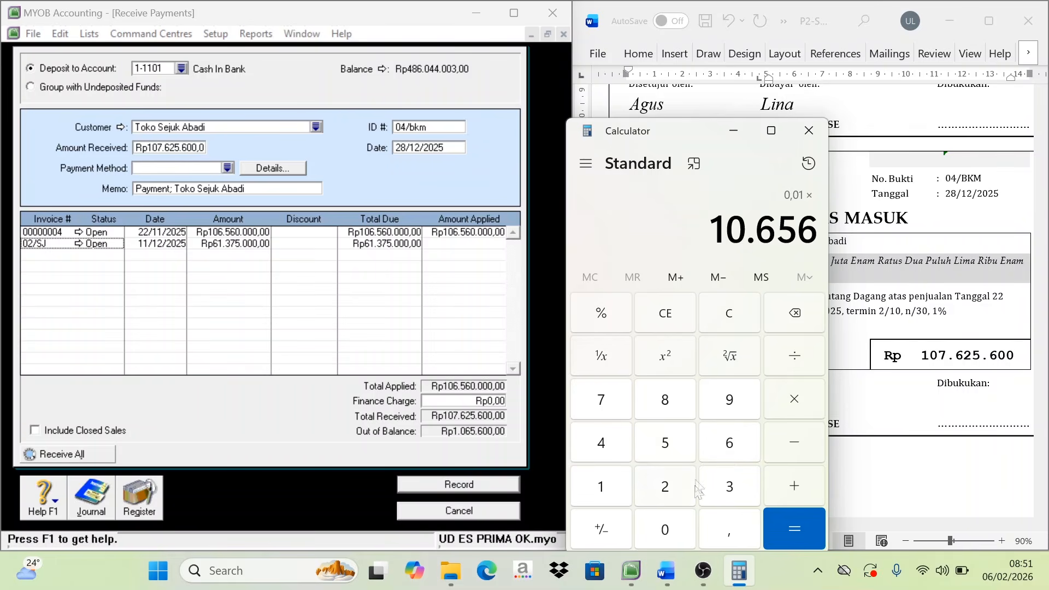
{"action": "left_click", "coordinate": [676, 532]}
{"action": "left_click", "coordinate": [676, 533]}
{"action": "double_click", "coordinate": [680, 531]}
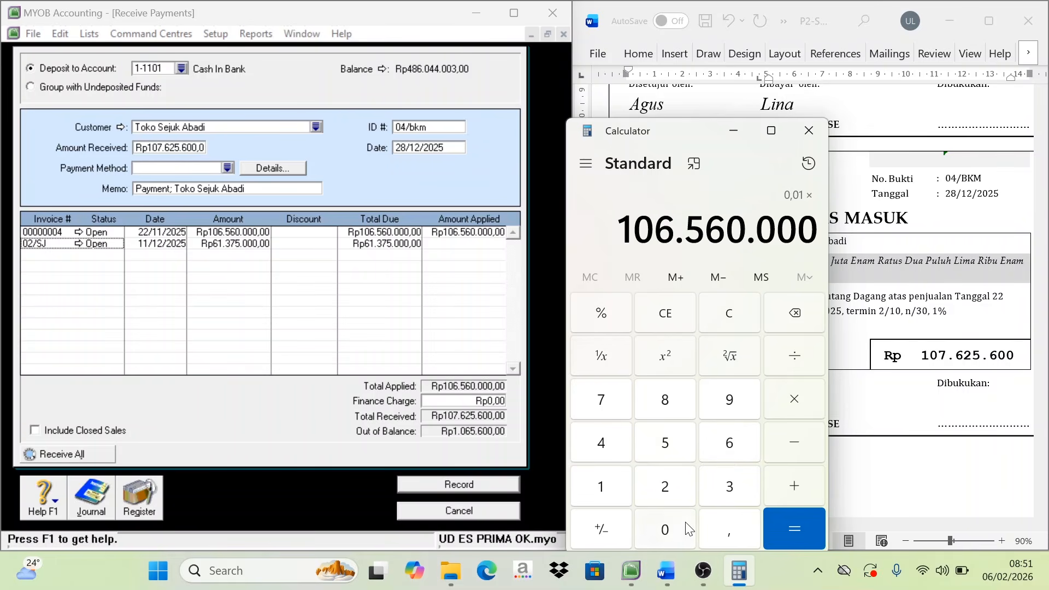
{"action": "left_click", "coordinate": [795, 528]}
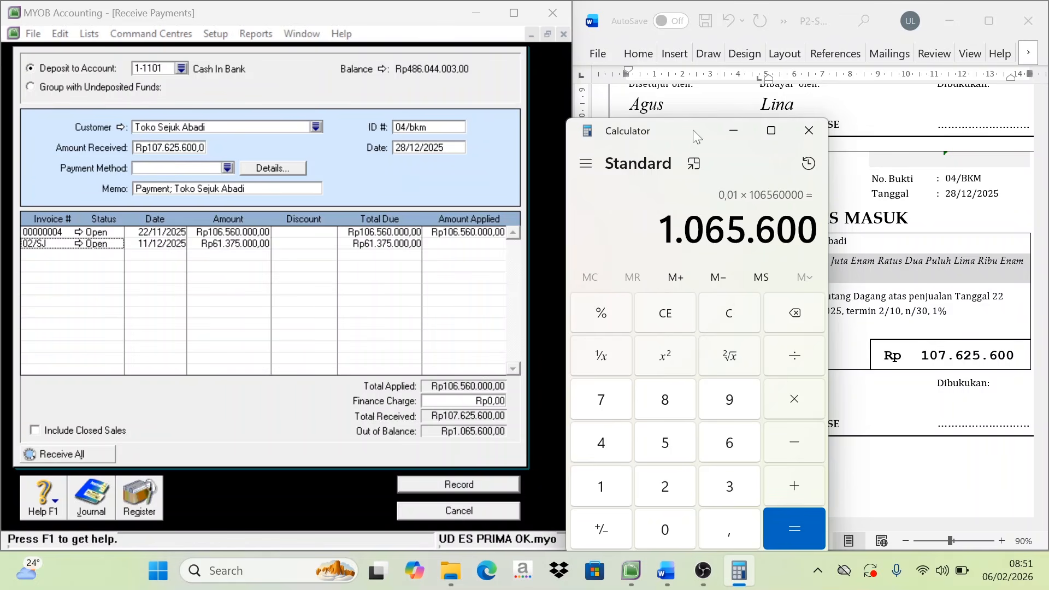
{"action": "left_click_drag", "start_coordinate": [696, 136], "coordinate": [689, 153]}
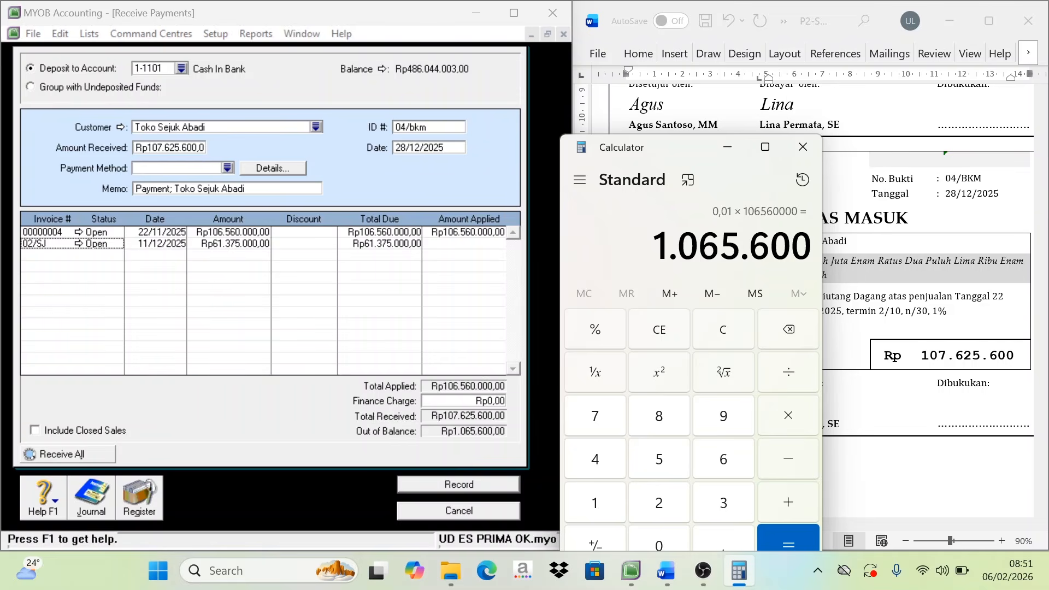
- Set the finance charge to 1065600 on the 04/bkm receipt in MYOB and record it
{"action": "left_click", "coordinate": [481, 400]}
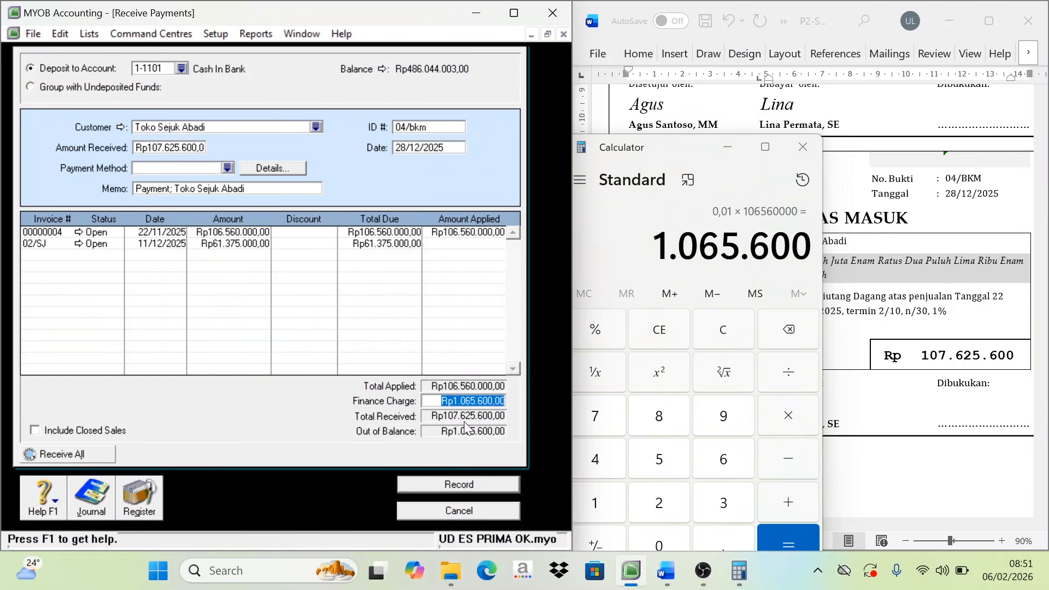
{"action": "type", "text": "1"}
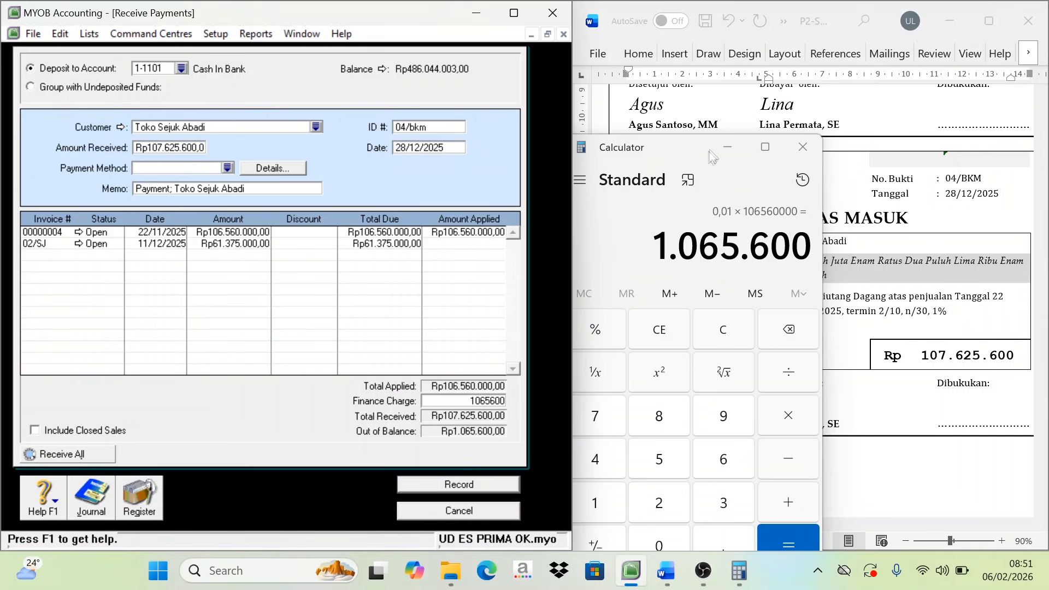
{"action": "left_click", "coordinate": [729, 151]}
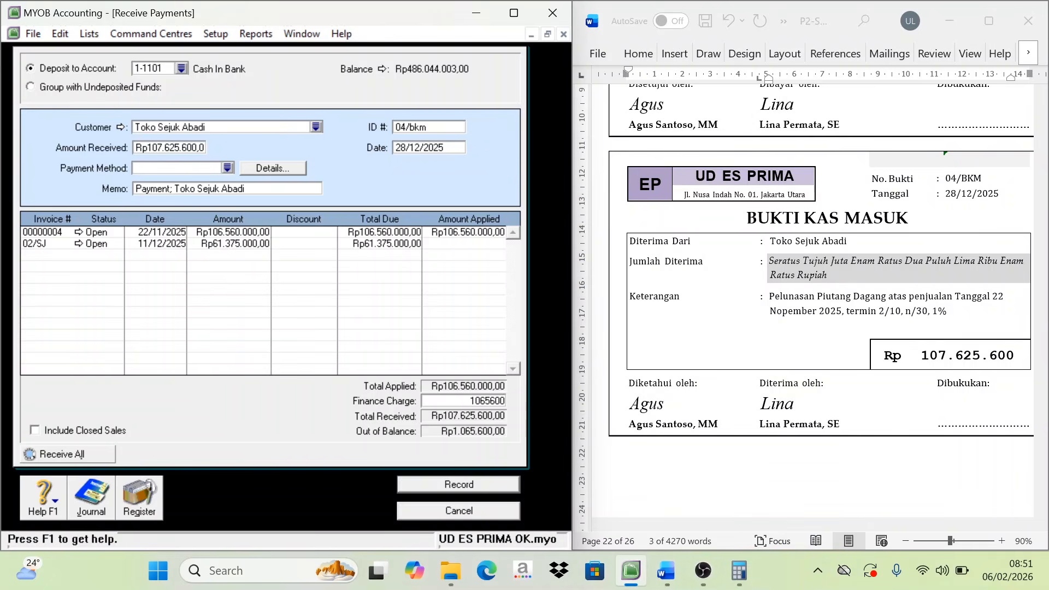
{"action": "key", "text": "Tab"}
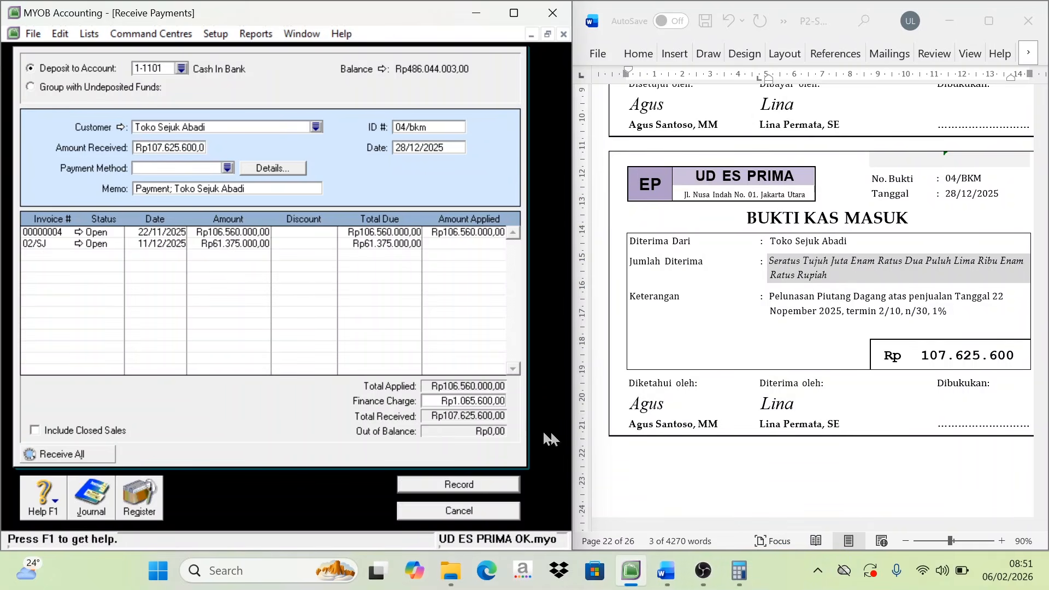
{"action": "left_click", "coordinate": [468, 484]}
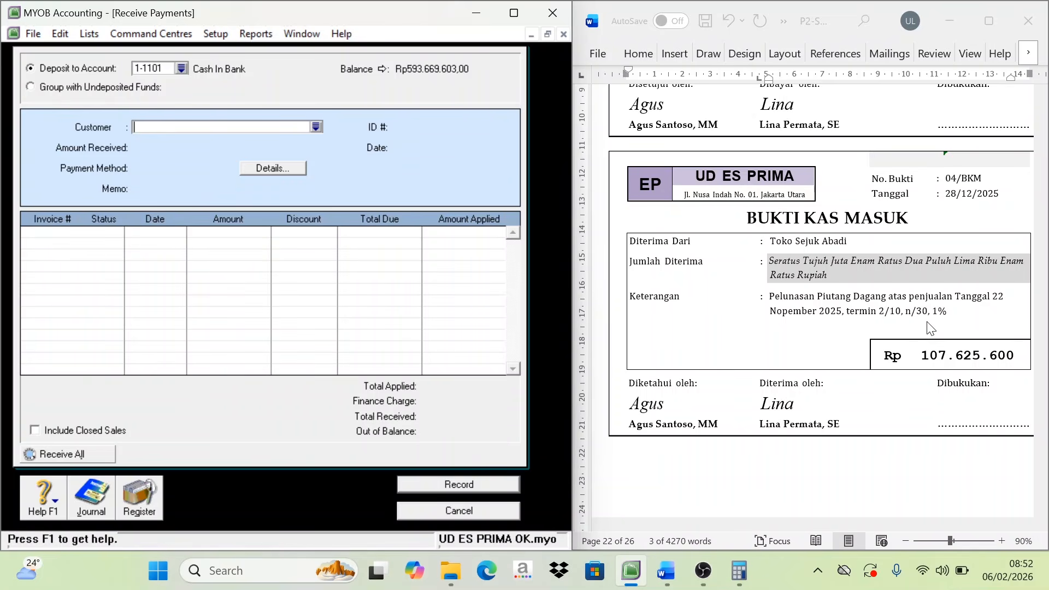
- Find voucher 05/BKM in the Word document and start a new Receive Payments entry for customer Toko Frostora
{"action": "scroll", "coordinate": [930, 328], "scroll_direction": "down", "scroll_amount": 10}
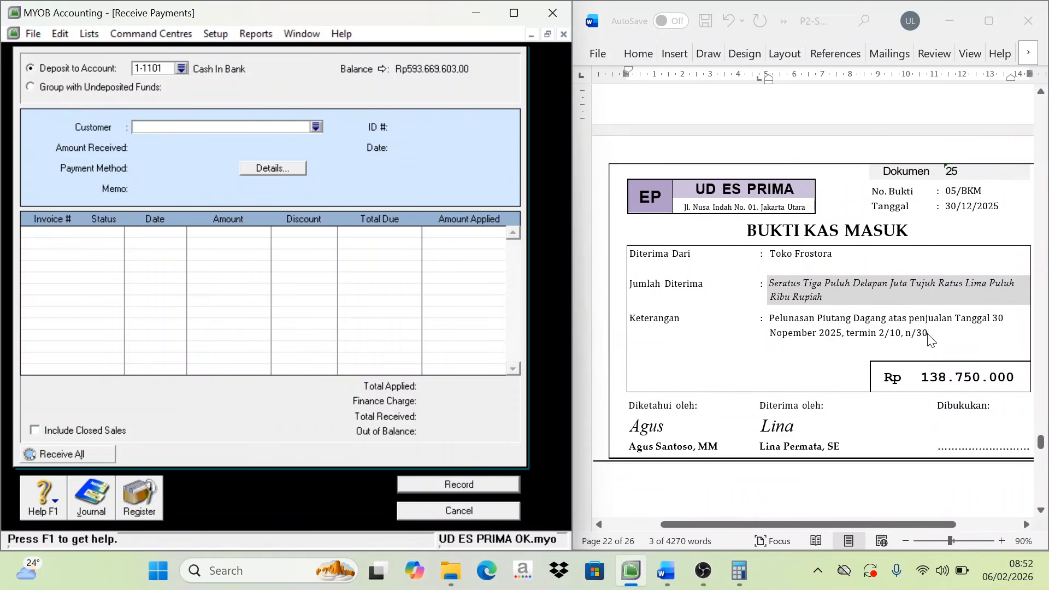
{"action": "scroll", "coordinate": [930, 341], "scroll_direction": "down", "scroll_amount": 3}
{"action": "scroll", "coordinate": [930, 341], "scroll_direction": "up", "scroll_amount": 6}
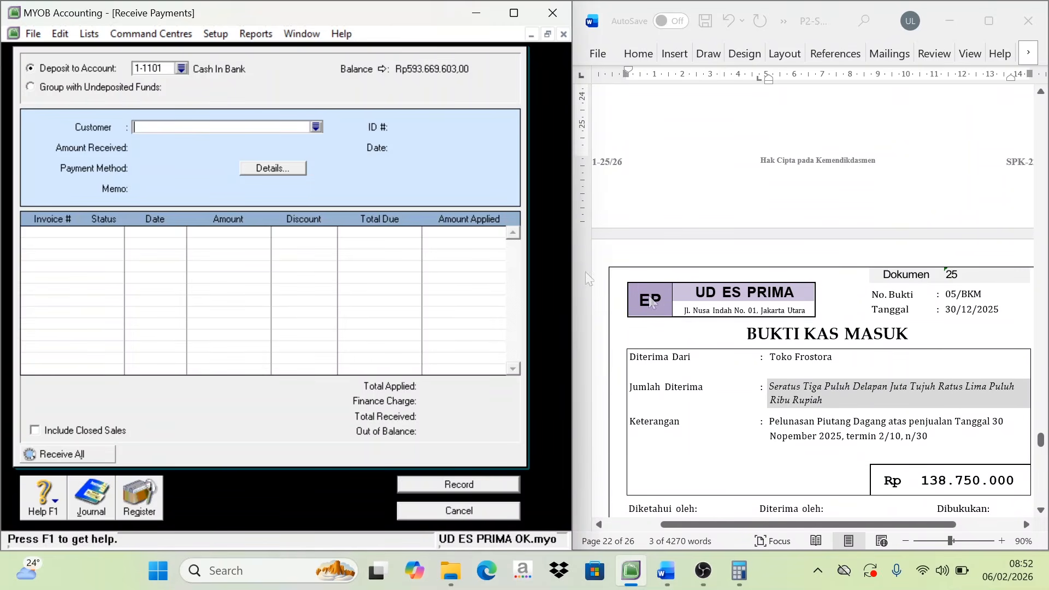
{"action": "left_click", "coordinate": [500, 510]}
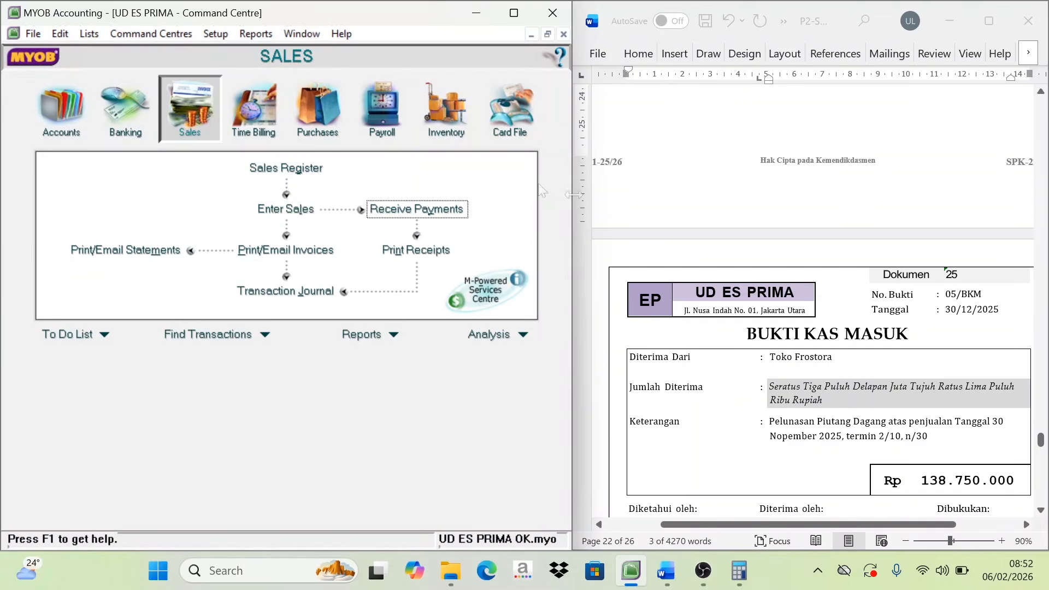
{"action": "left_click", "coordinate": [426, 212]}
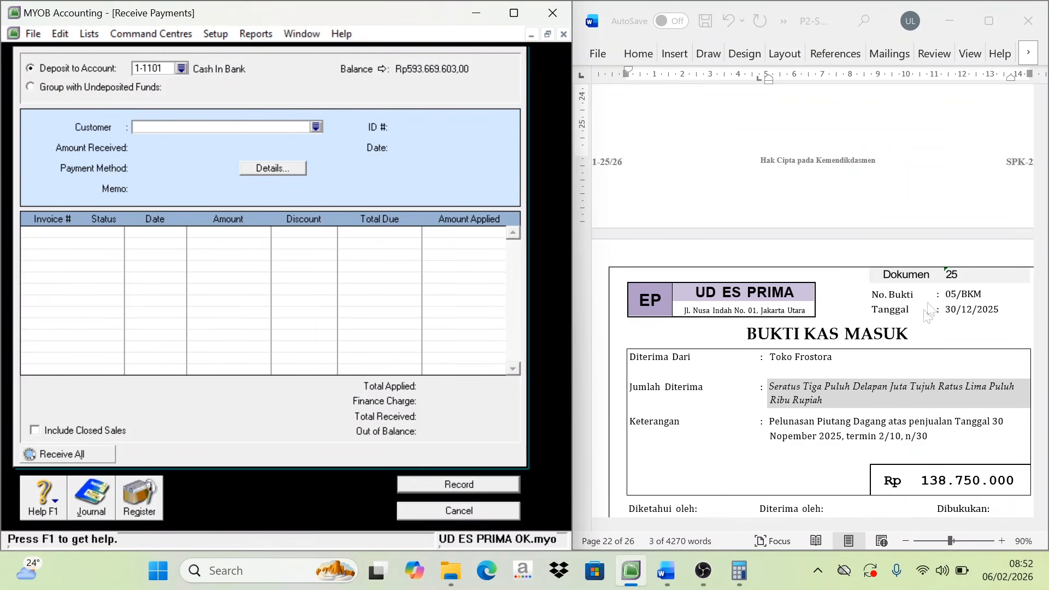
{"action": "scroll", "coordinate": [883, 337], "scroll_direction": "down", "scroll_amount": 1}
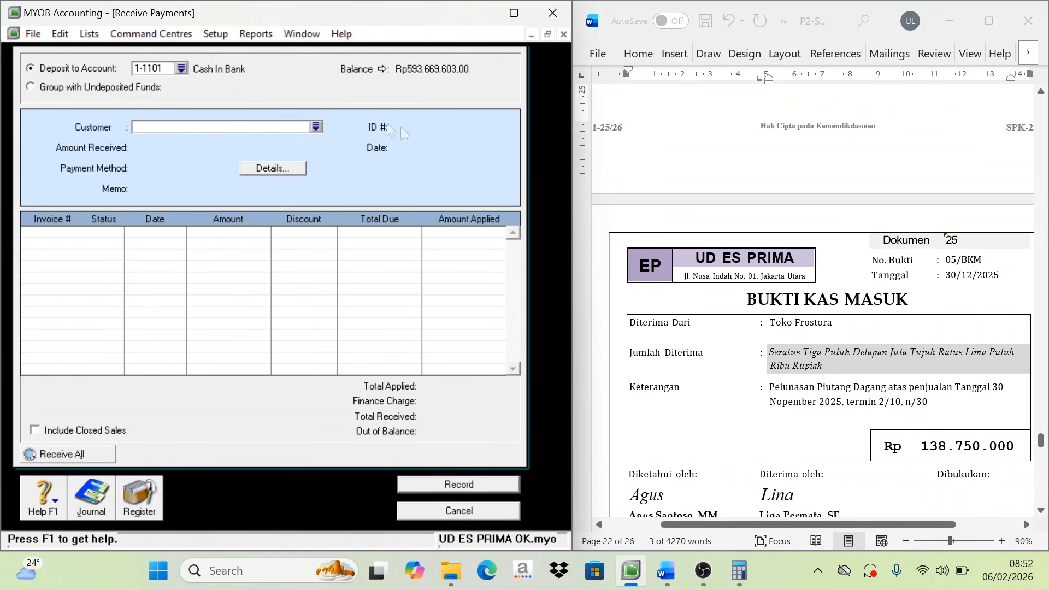
{"action": "left_click", "coordinate": [315, 128]}
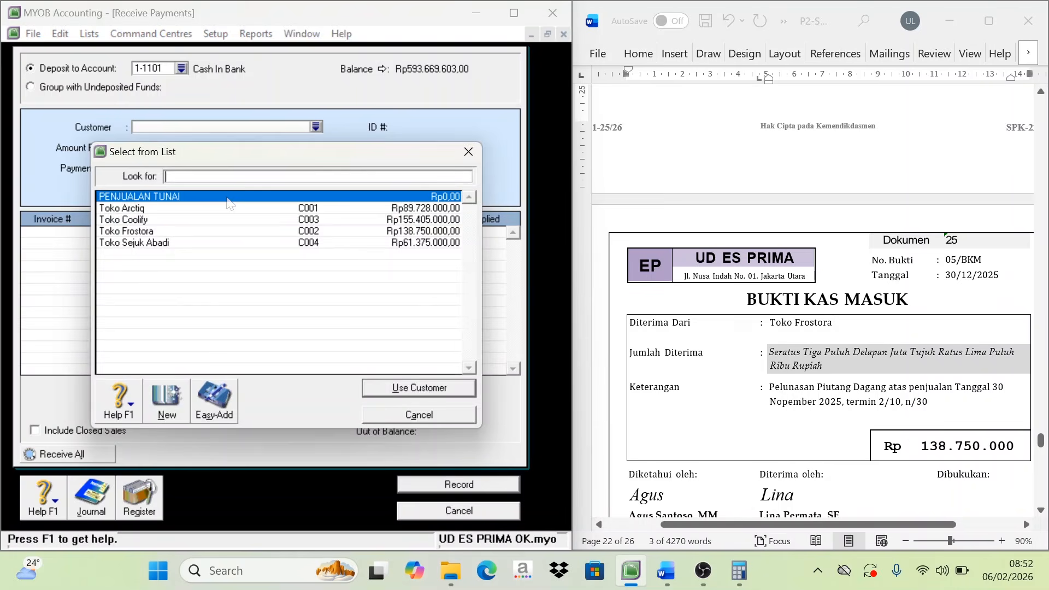
{"action": "left_click", "coordinate": [140, 234]}
{"action": "left_click", "coordinate": [415, 389]}
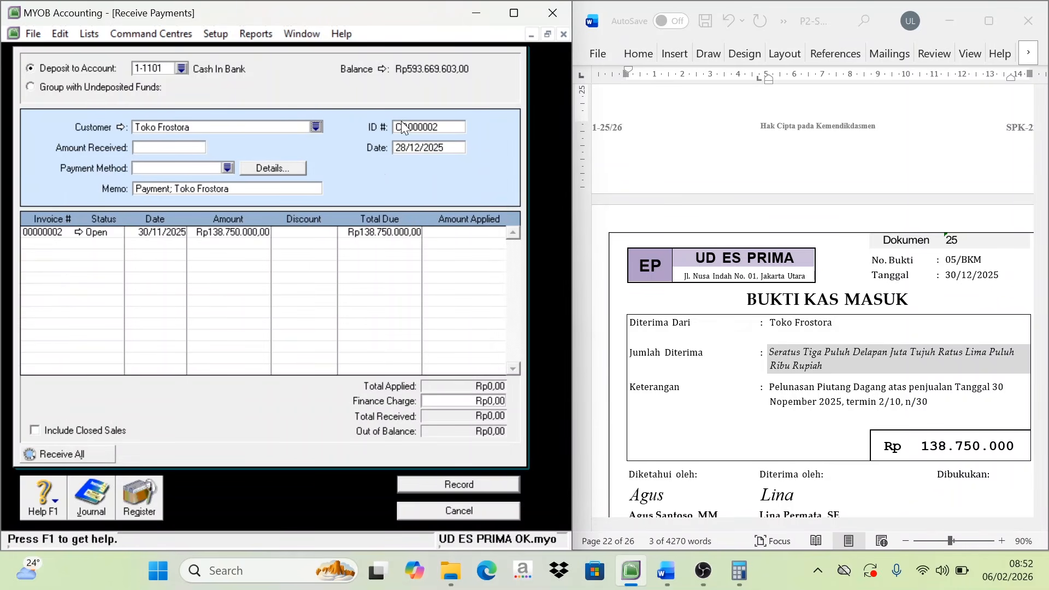
- Set the receipt's ID to 05/BKM, its date to 30/12/2025 and its amount received to 138750000
{"action": "left_click", "coordinate": [403, 127]}
{"action": "type", "text": "0"}
{"action": "key", "text": "Tab"}
{"action": "type", "text": "30"}
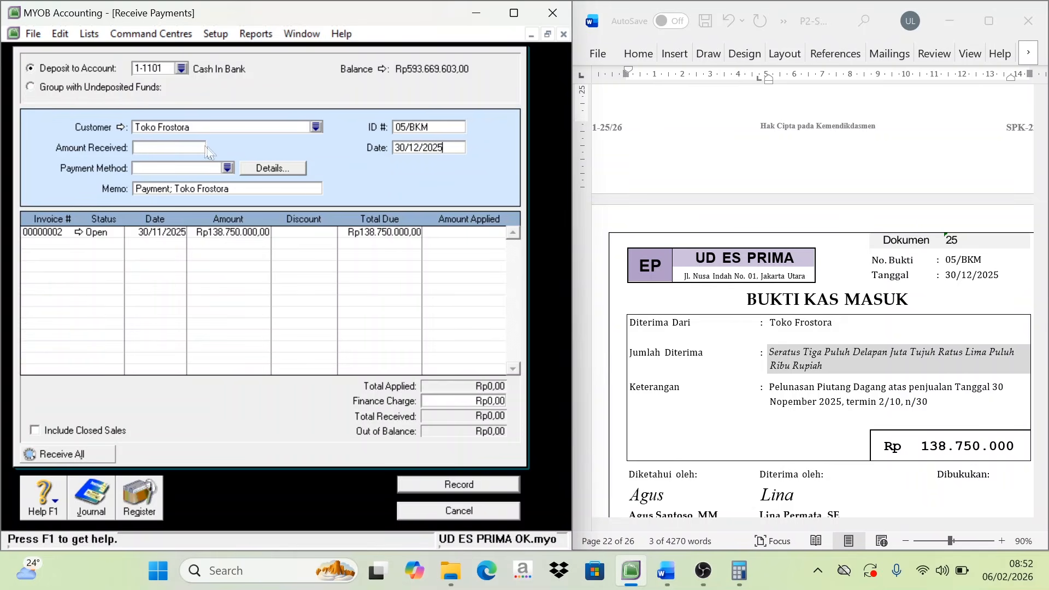
{"action": "left_click", "coordinate": [148, 148]}
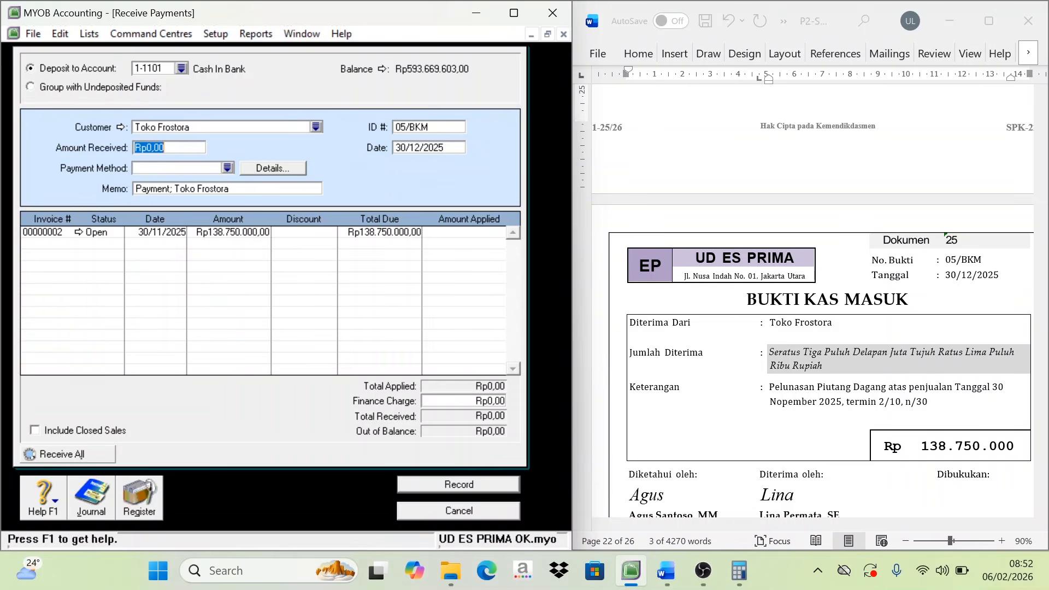
{"action": "type", "text": "138750000"}
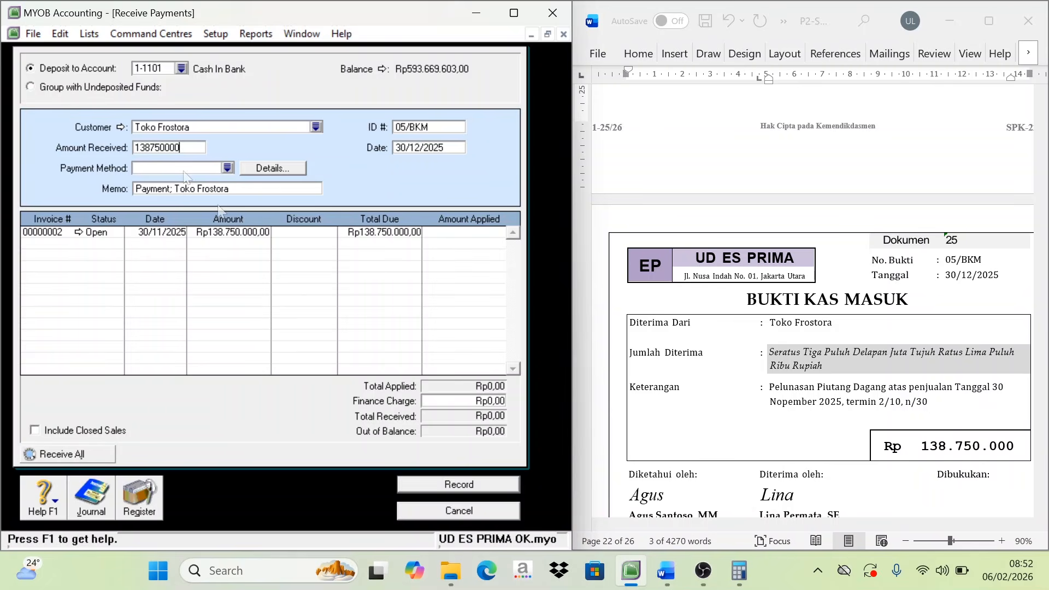
- Apply the full Rp138.750.000 to Toko Frostora's 30/11/2025 invoice, record the receipt and close the Receive Payments form
{"action": "left_click", "coordinate": [475, 236]}
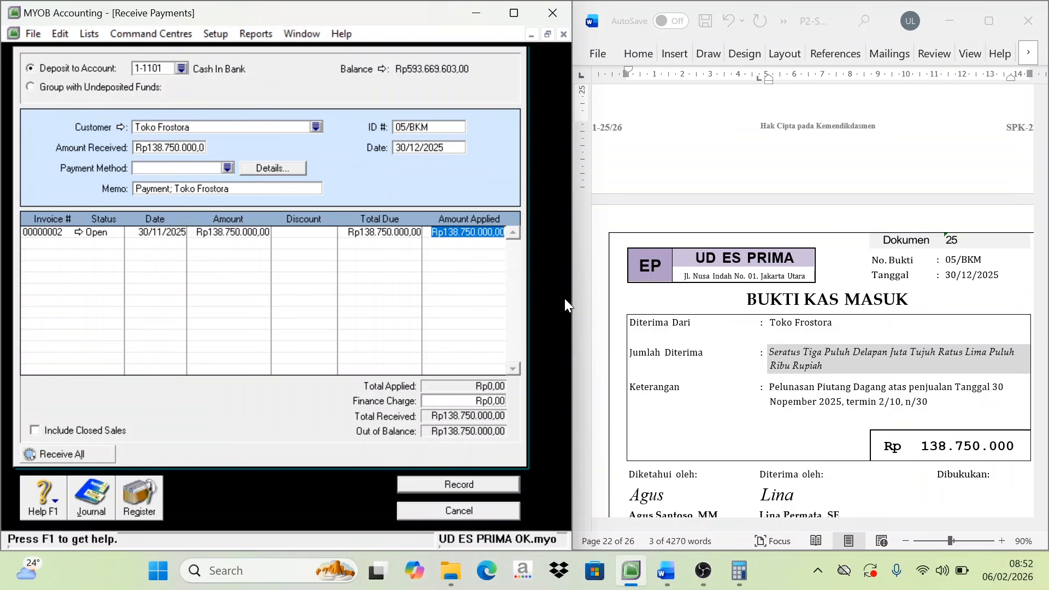
{"action": "key", "text": "Tab"}
{"action": "left_click", "coordinate": [502, 484]}
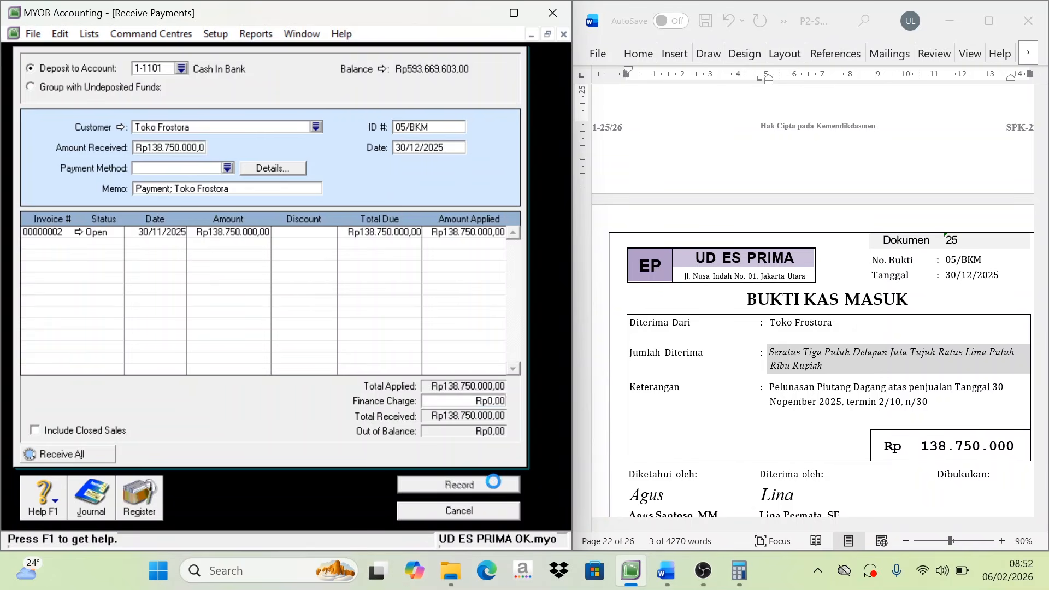
{"action": "left_click", "coordinate": [489, 513]}
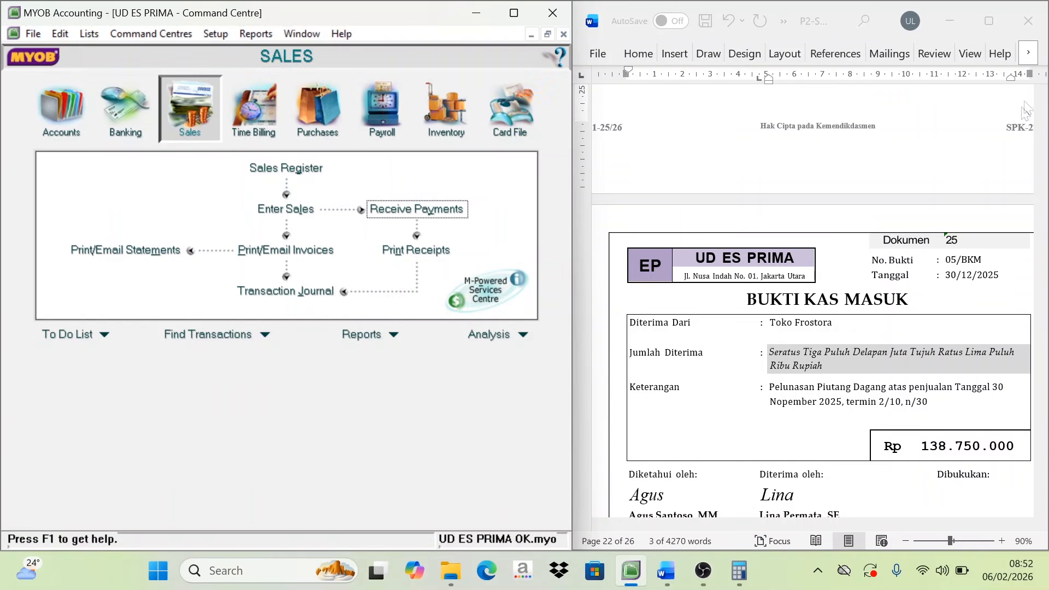
- Maximize the Word document and review the source documents from memorial 01/BM back to document 19
{"action": "left_click", "coordinate": [988, 22]}
{"action": "scroll", "coordinate": [579, 252], "scroll_direction": "down", "scroll_amount": 5}
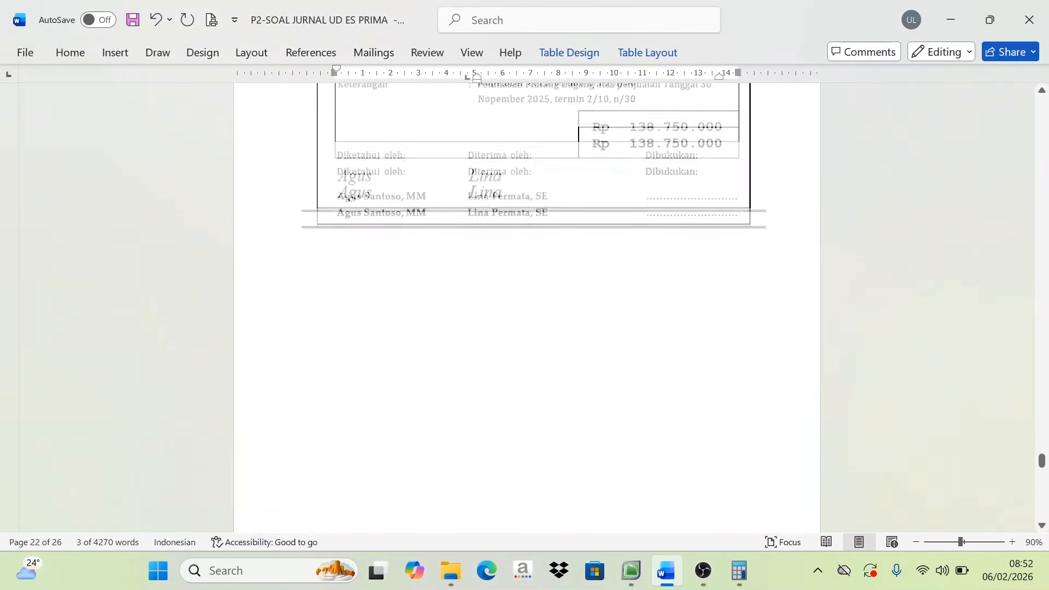
{"action": "scroll", "coordinate": [607, 289], "scroll_direction": "up", "scroll_amount": 5}
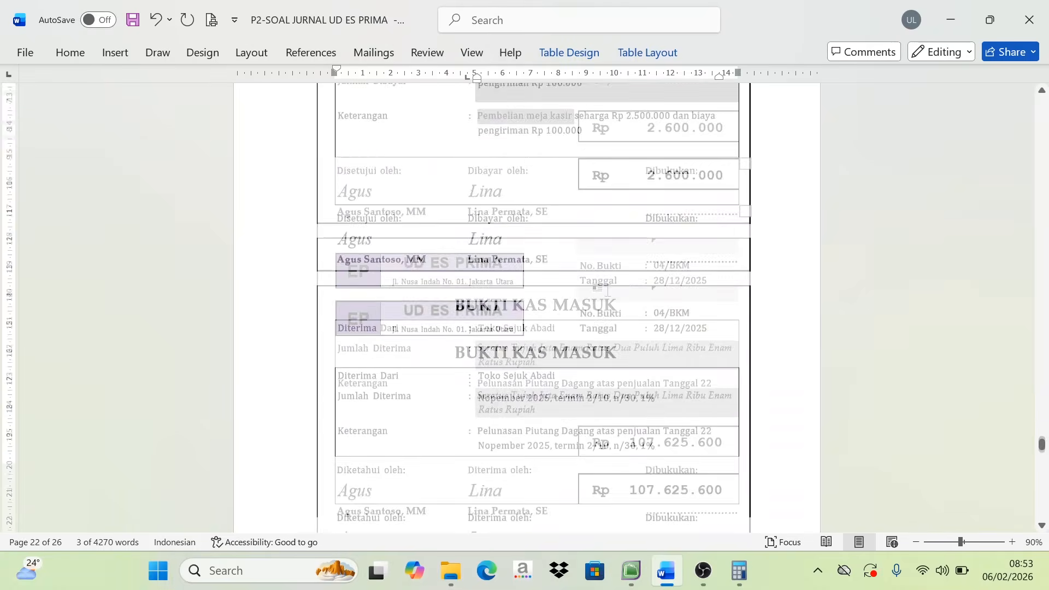
{"action": "scroll", "coordinate": [607, 290], "scroll_direction": "down", "scroll_amount": 8}
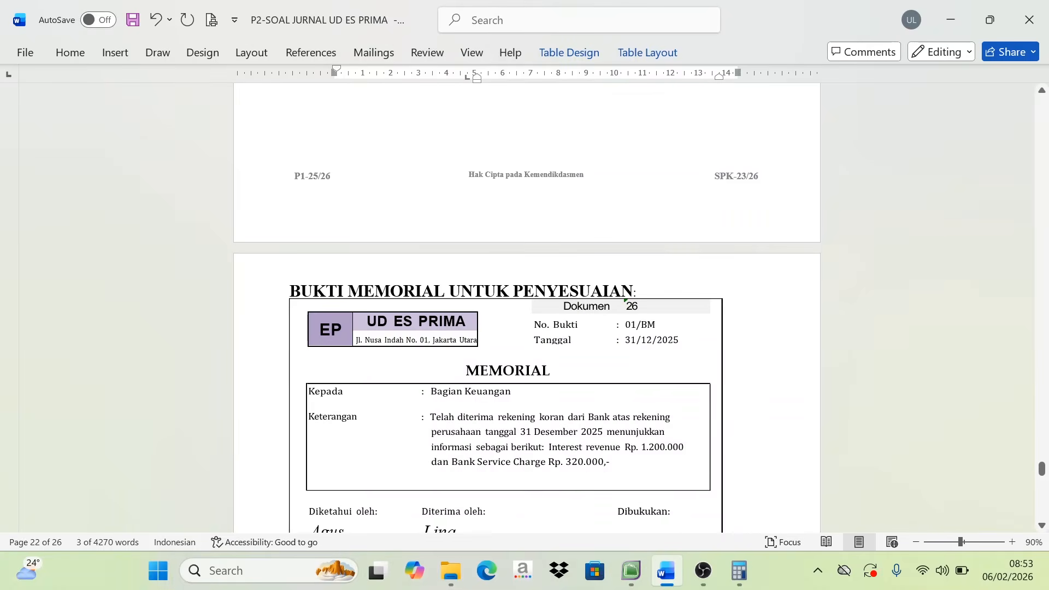
{"action": "scroll", "coordinate": [527, 306], "scroll_direction": "down", "scroll_amount": 3}
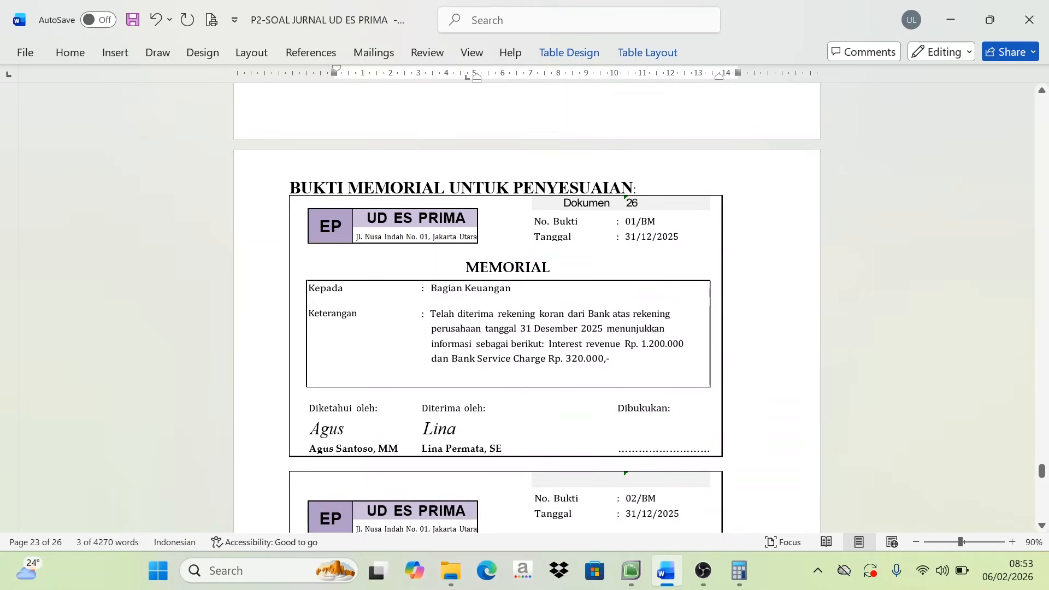
{"action": "scroll", "coordinate": [697, 252], "scroll_direction": "up", "scroll_amount": 10}
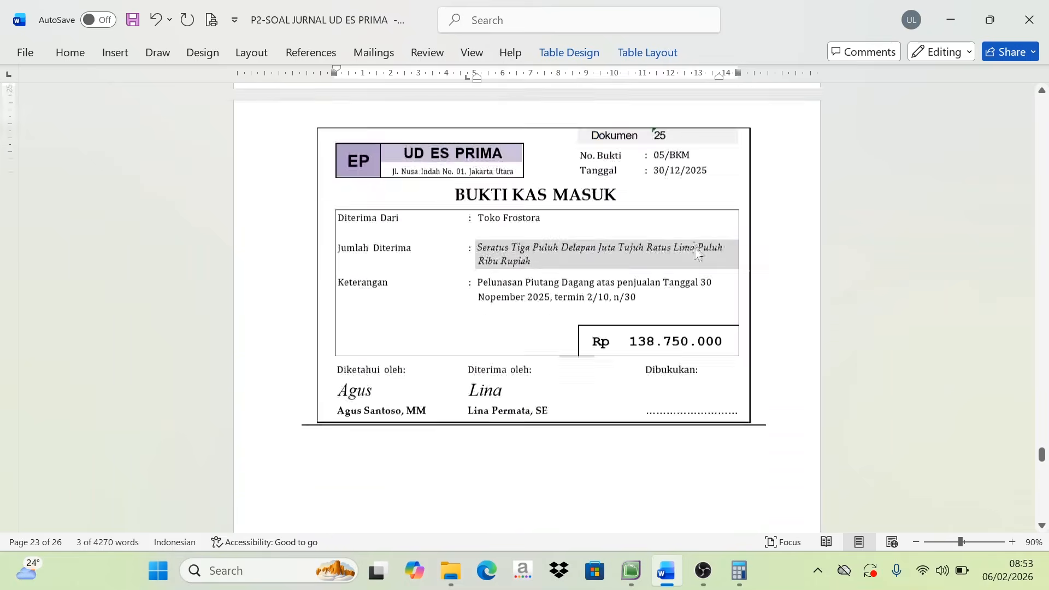
{"action": "scroll", "coordinate": [698, 253], "scroll_direction": "up", "scroll_amount": 10}
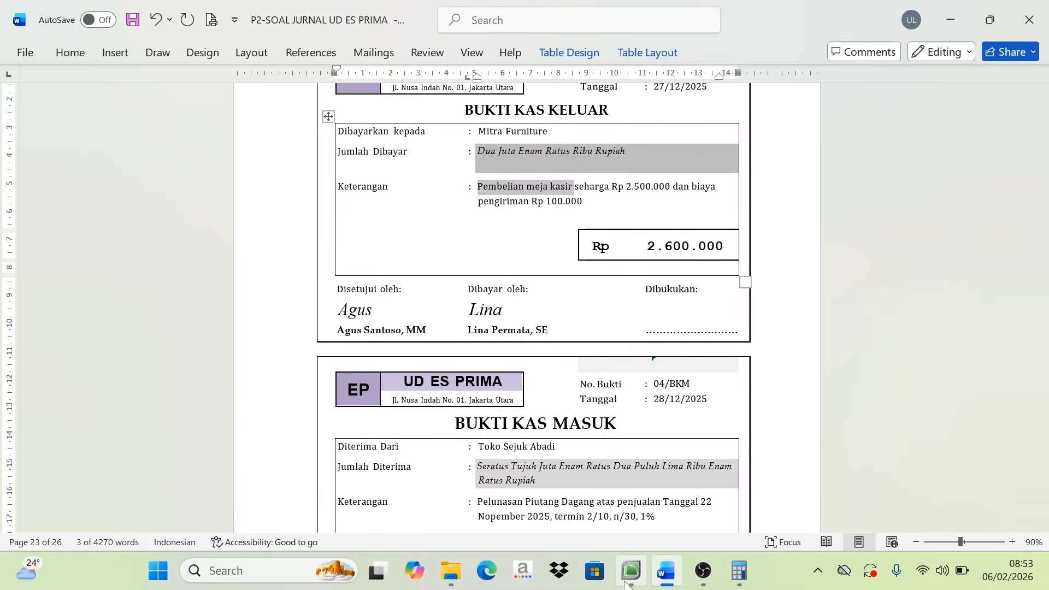
{"action": "scroll", "coordinate": [616, 416], "scroll_direction": "up", "scroll_amount": 10}
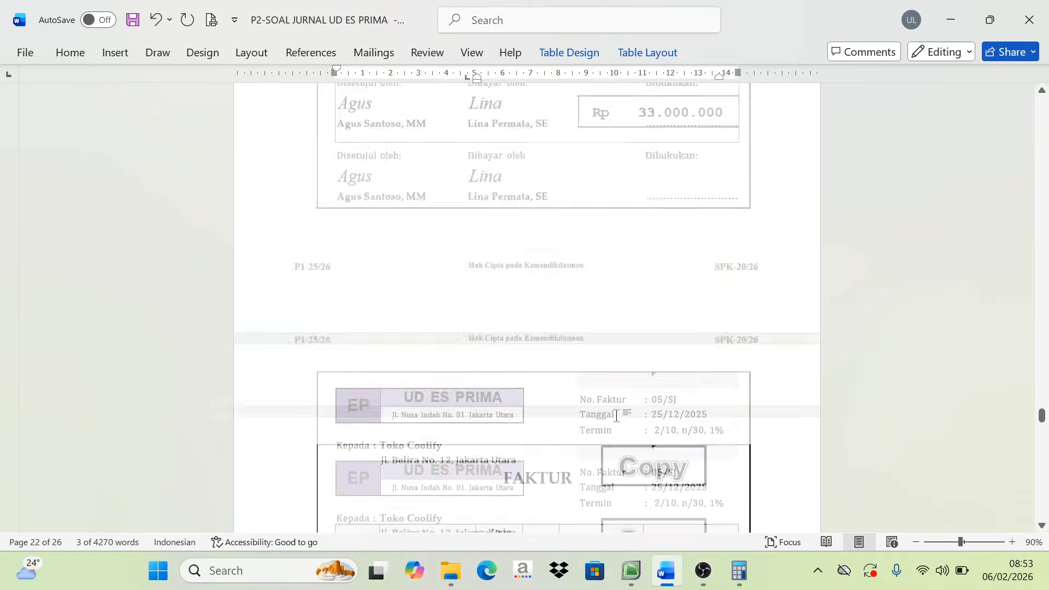
{"action": "scroll", "coordinate": [616, 417], "scroll_direction": "up", "scroll_amount": 5}
- Maximize the MYOB window, and return to the Word document to find memorial 01/BM under the adjustment vouchers
{"action": "left_click", "coordinate": [636, 569]}
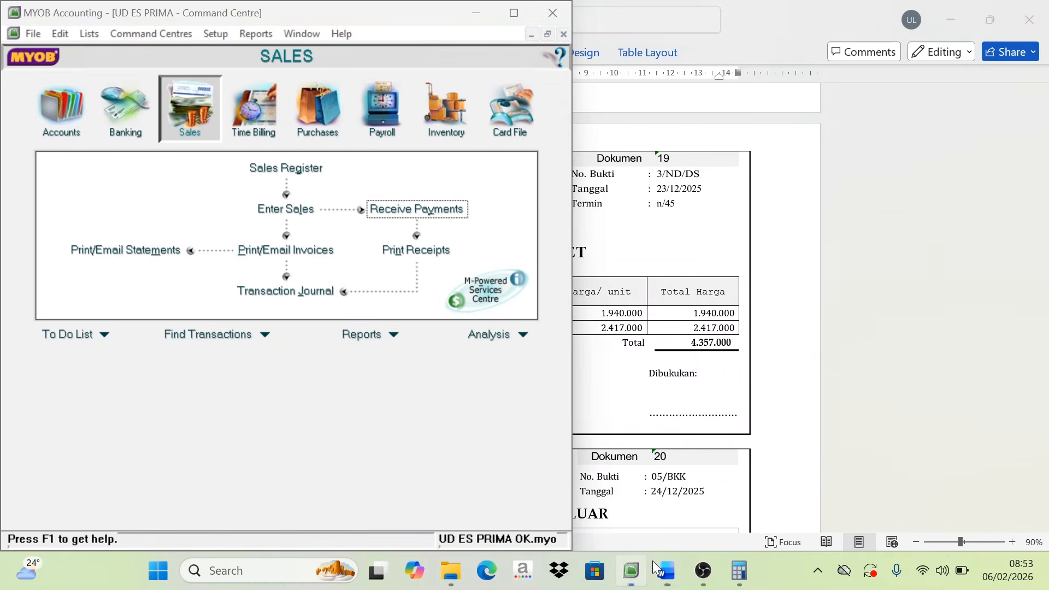
{"action": "left_click", "coordinate": [512, 11]}
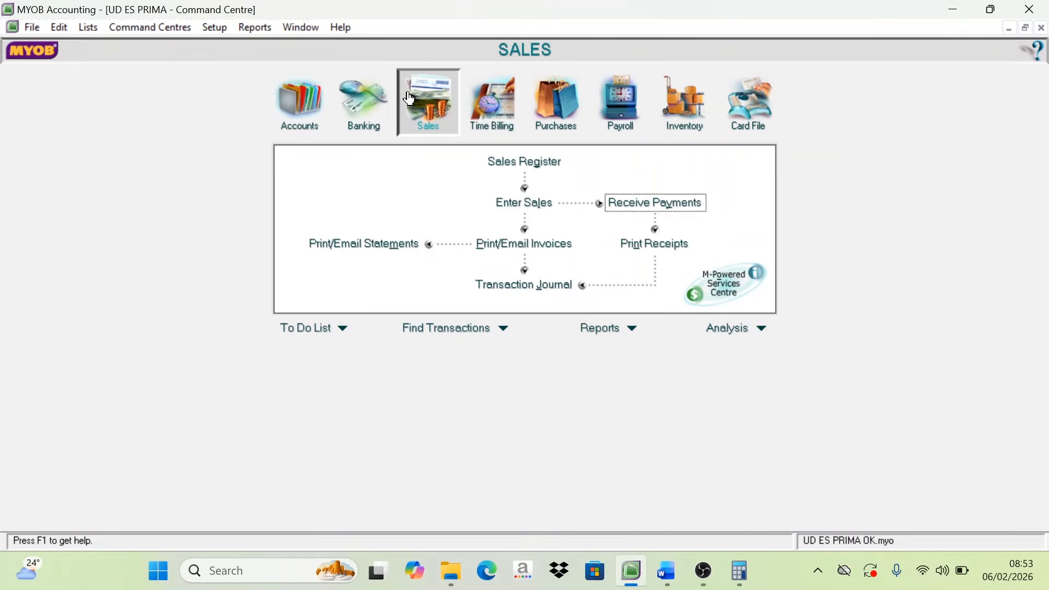
{"action": "left_click", "coordinate": [665, 574]}
{"action": "scroll", "coordinate": [1043, 490], "scroll_direction": "down", "scroll_amount": 5}
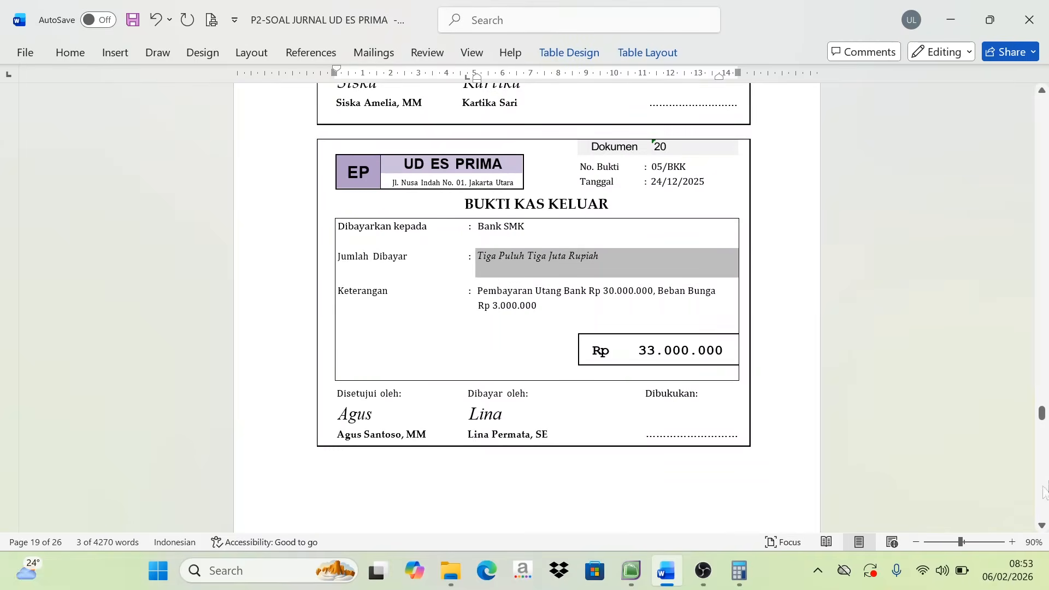
{"action": "scroll", "coordinate": [1044, 490], "scroll_direction": "down", "scroll_amount": 15}
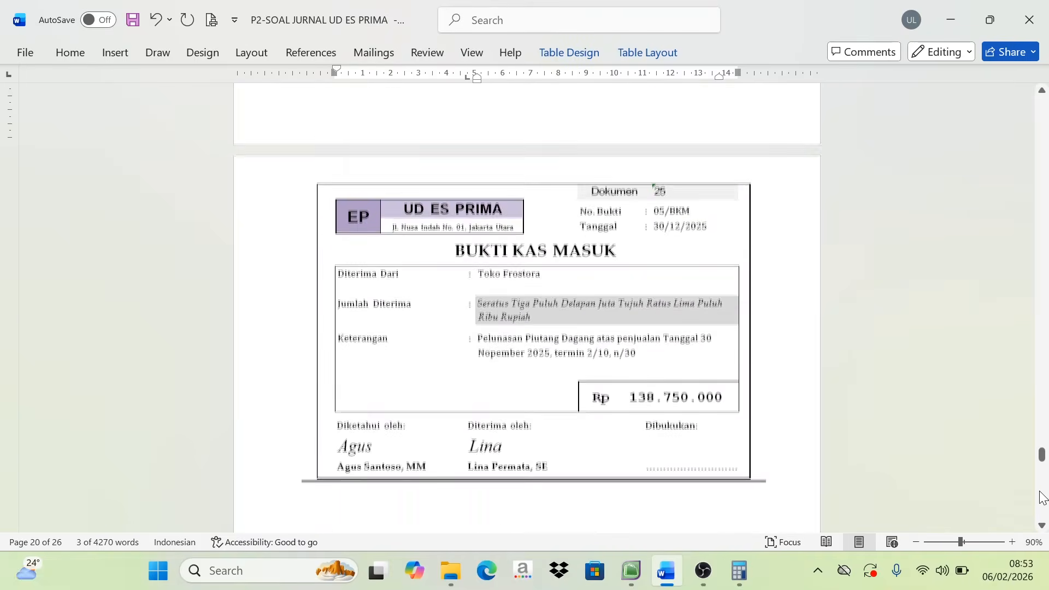
{"action": "scroll", "coordinate": [1042, 465], "scroll_direction": "down", "scroll_amount": 6}
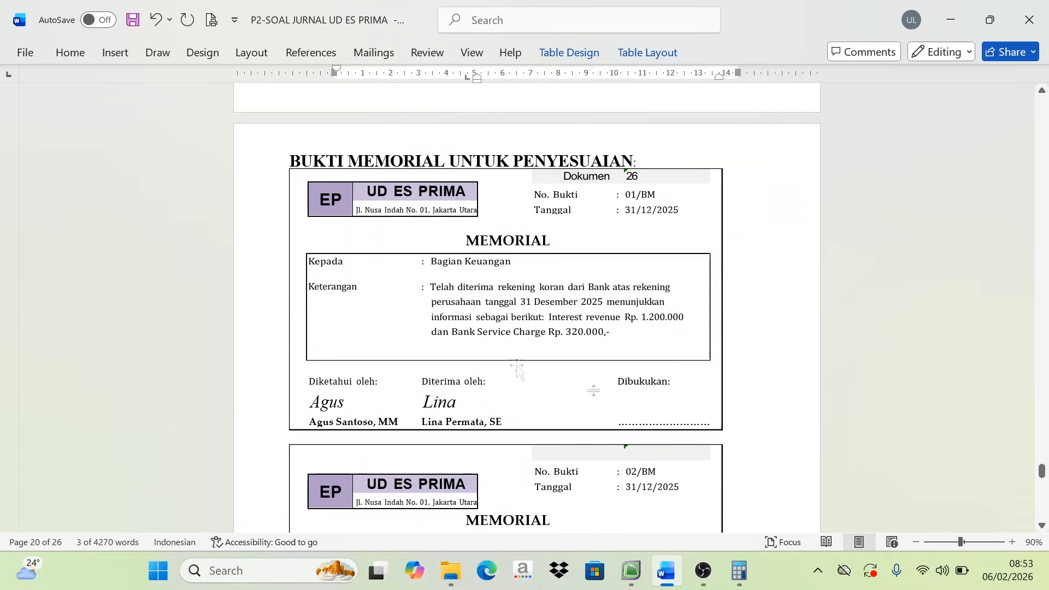